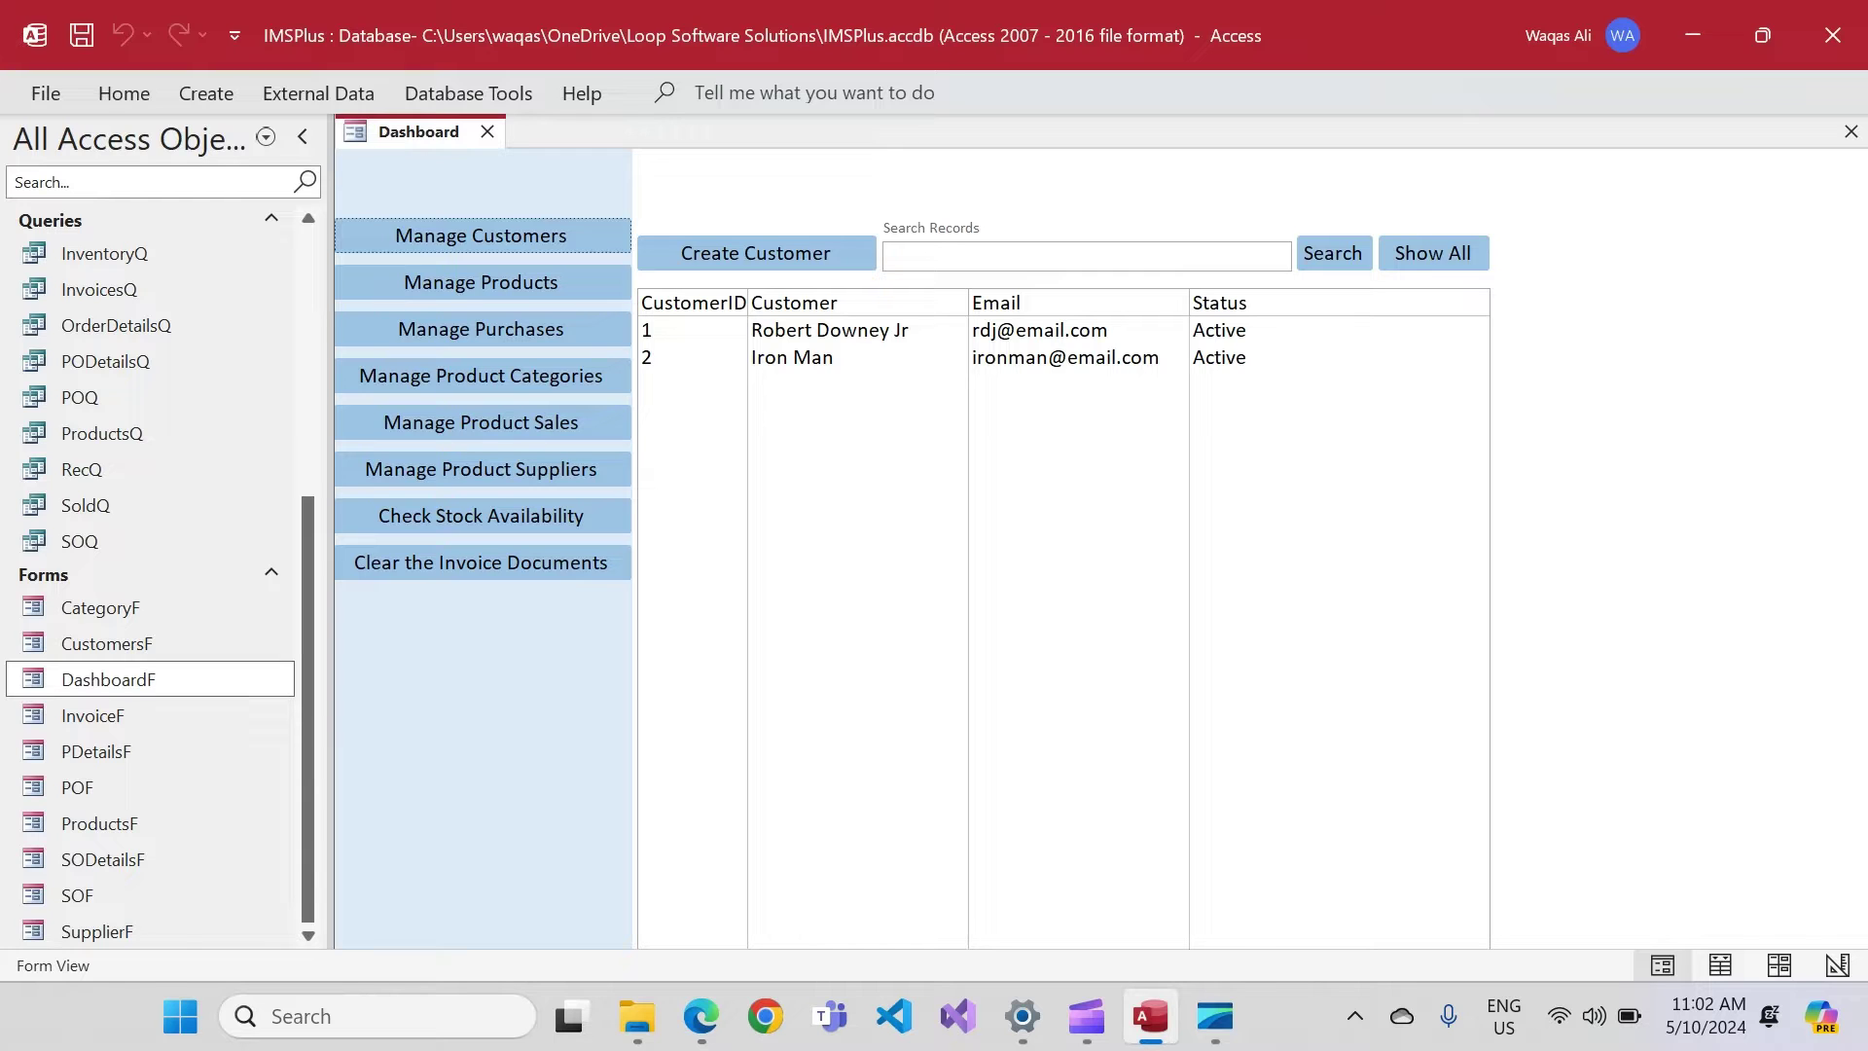
Step: Review the dashboard's lists of products, purchases, product categories, product sales, suppliers and stock availability
click(480, 282)
click(481, 329)
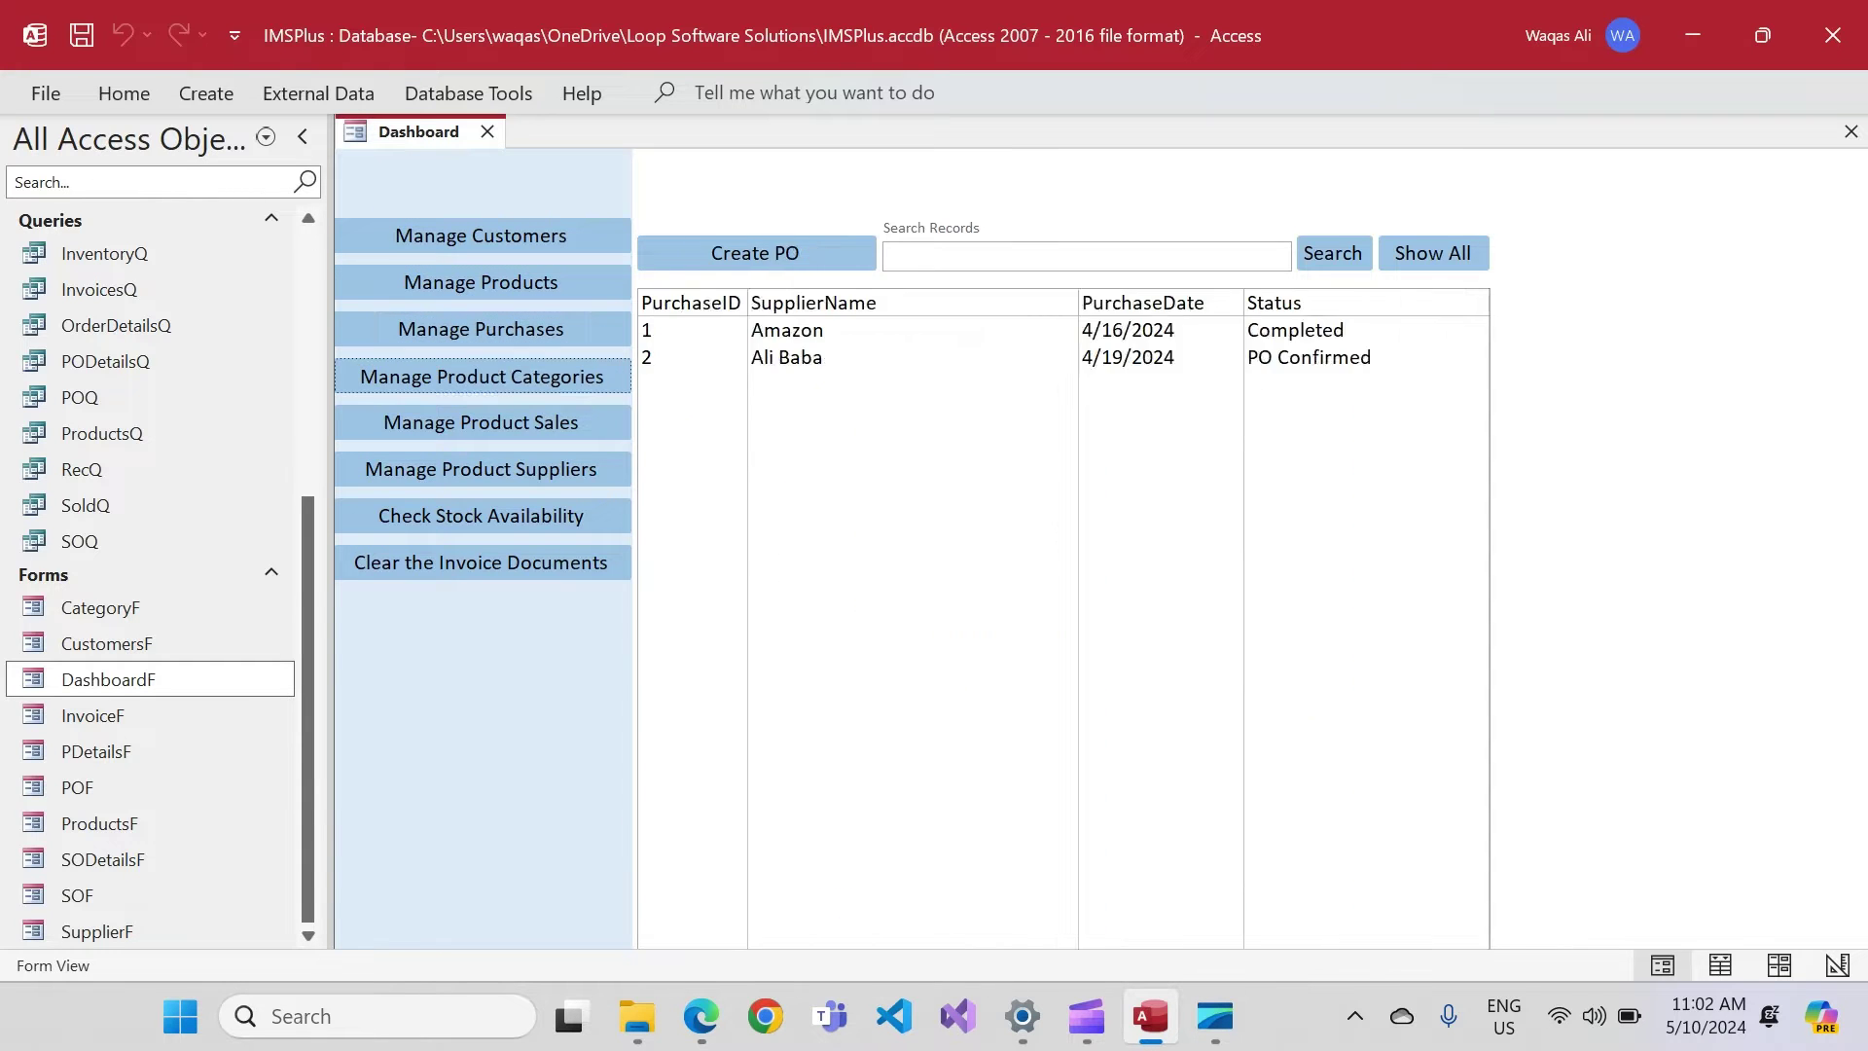
click(481, 375)
click(481, 422)
click(480, 469)
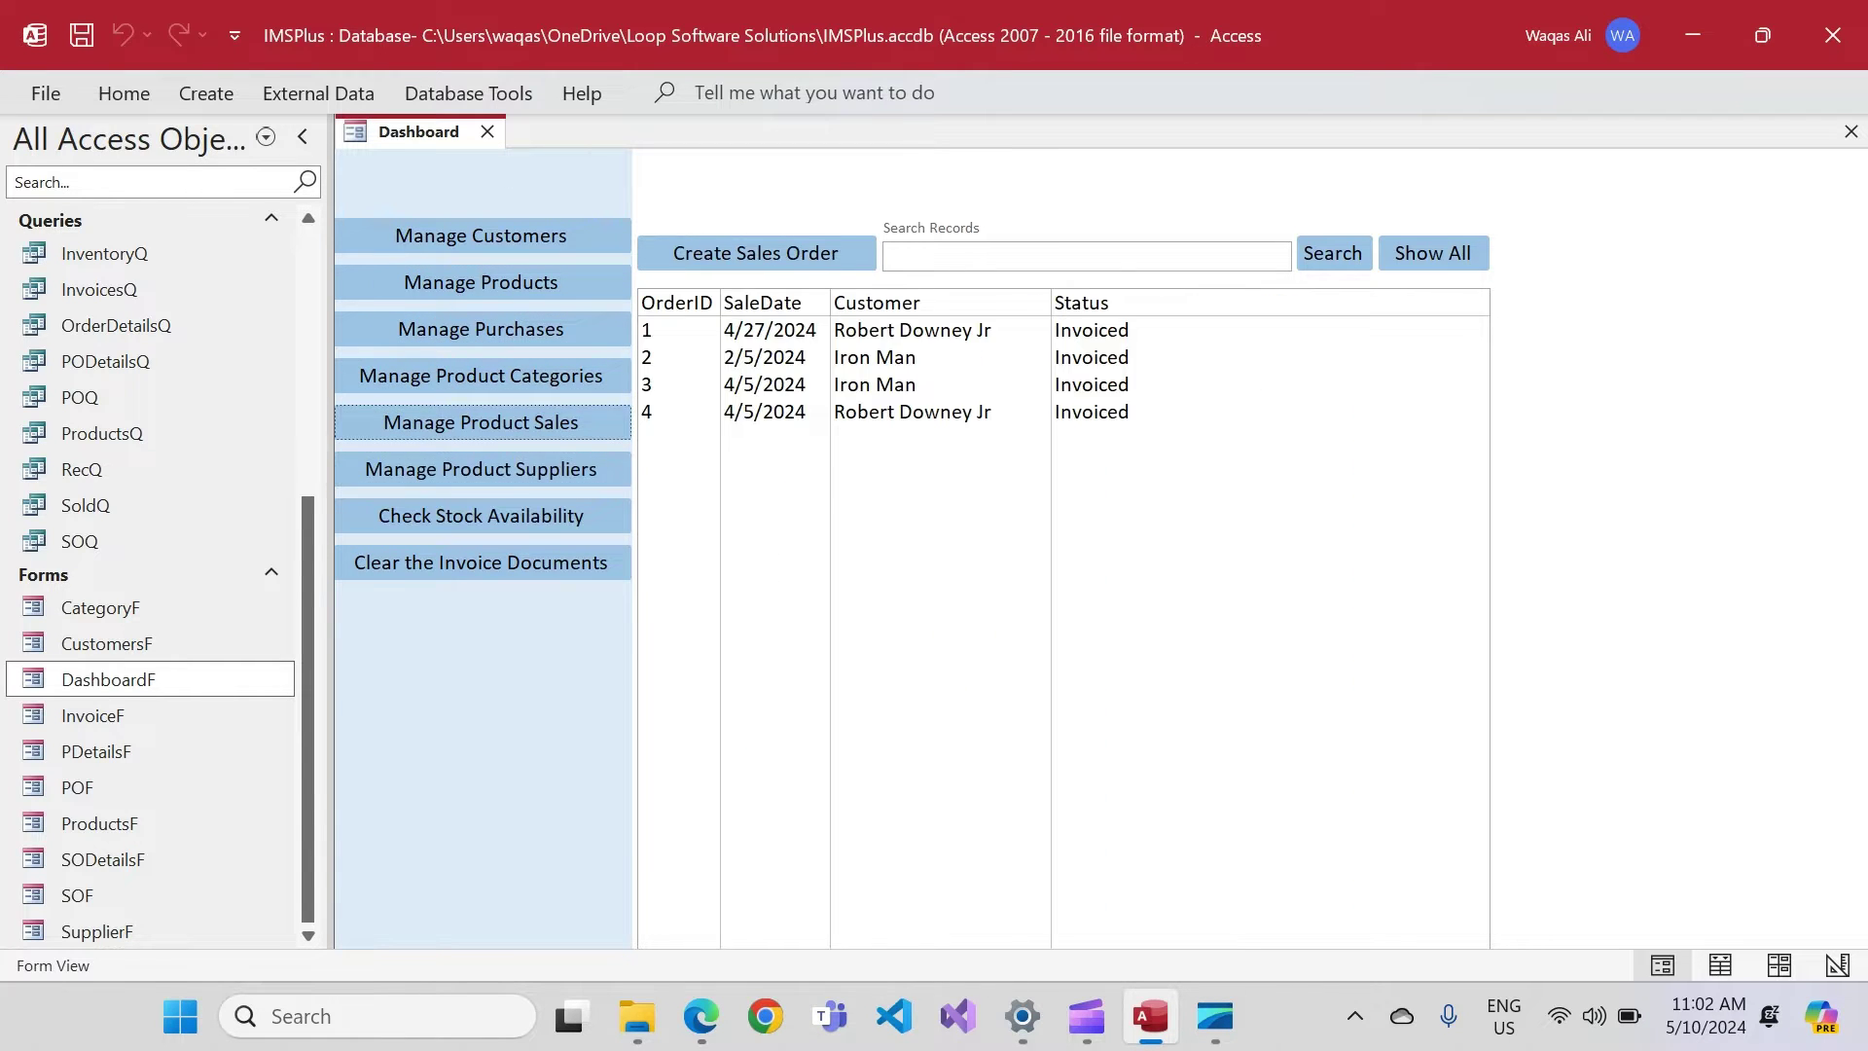
click(480, 516)
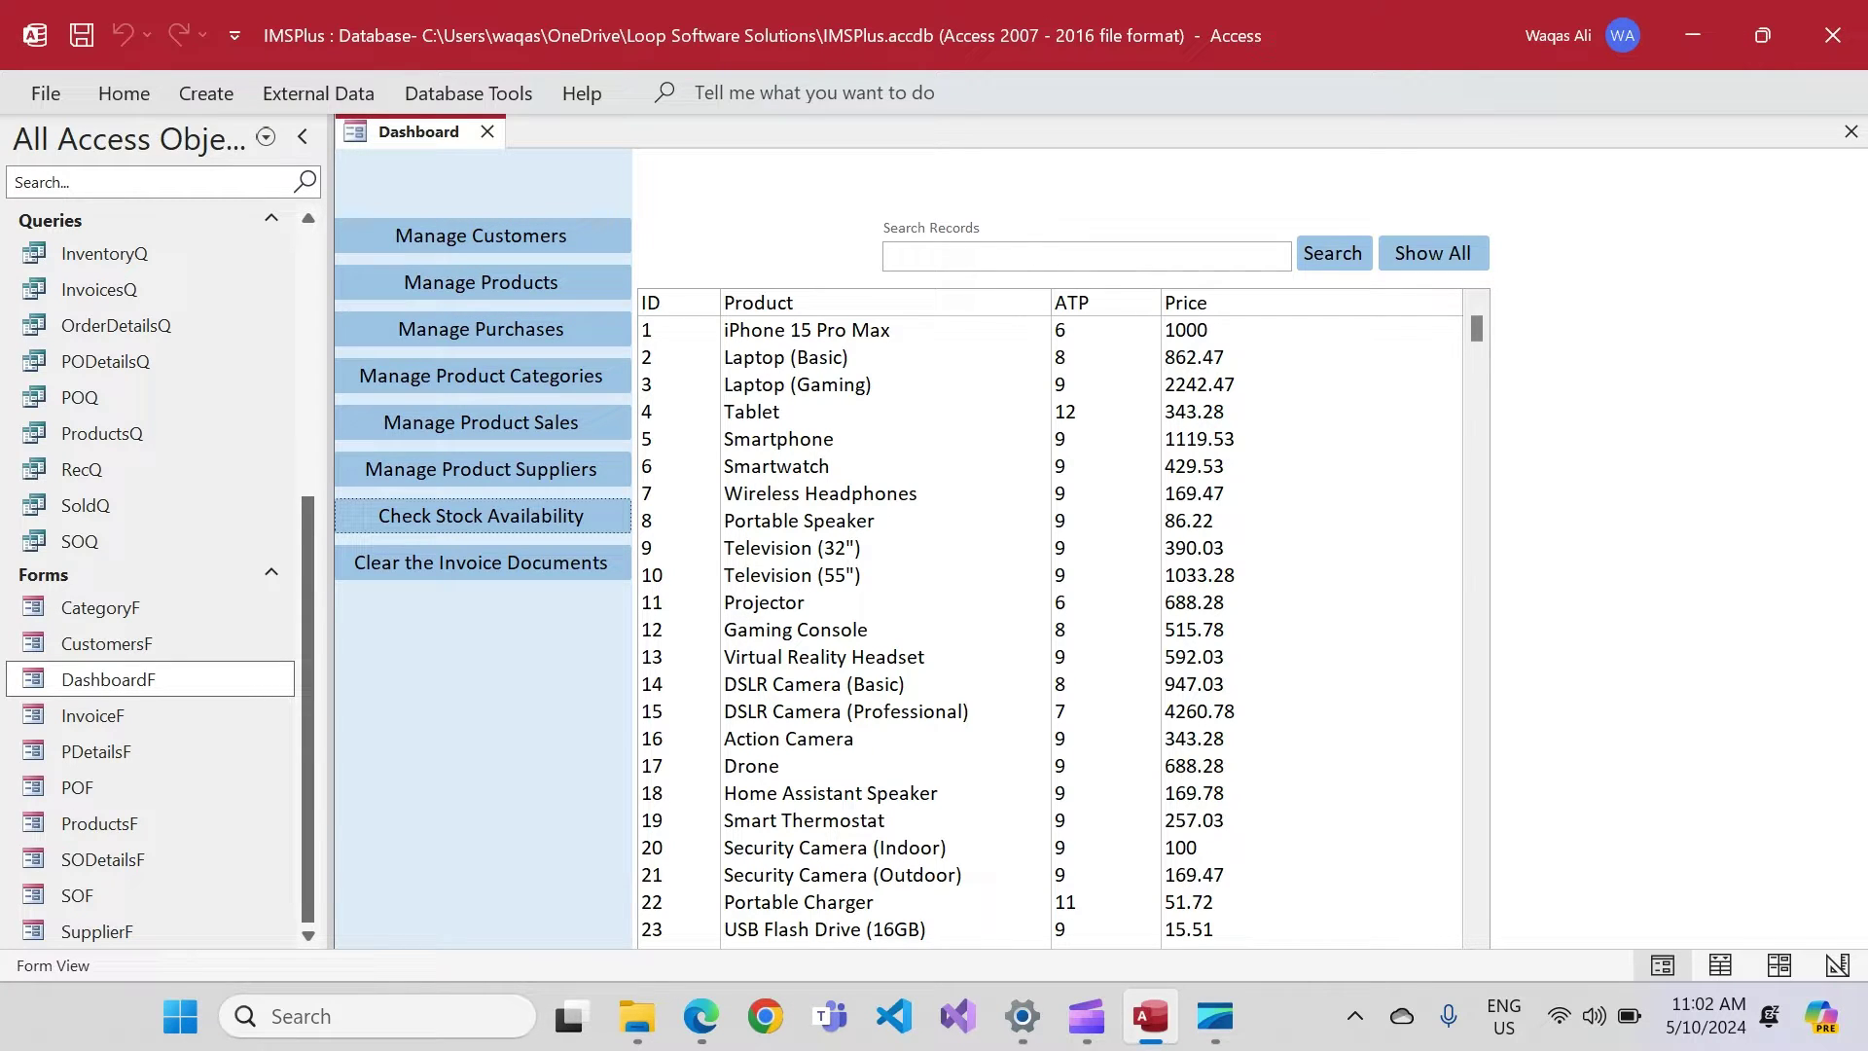
Step: Open sales order 3 from the product sales list to examine its details, and close it again
click(482, 422)
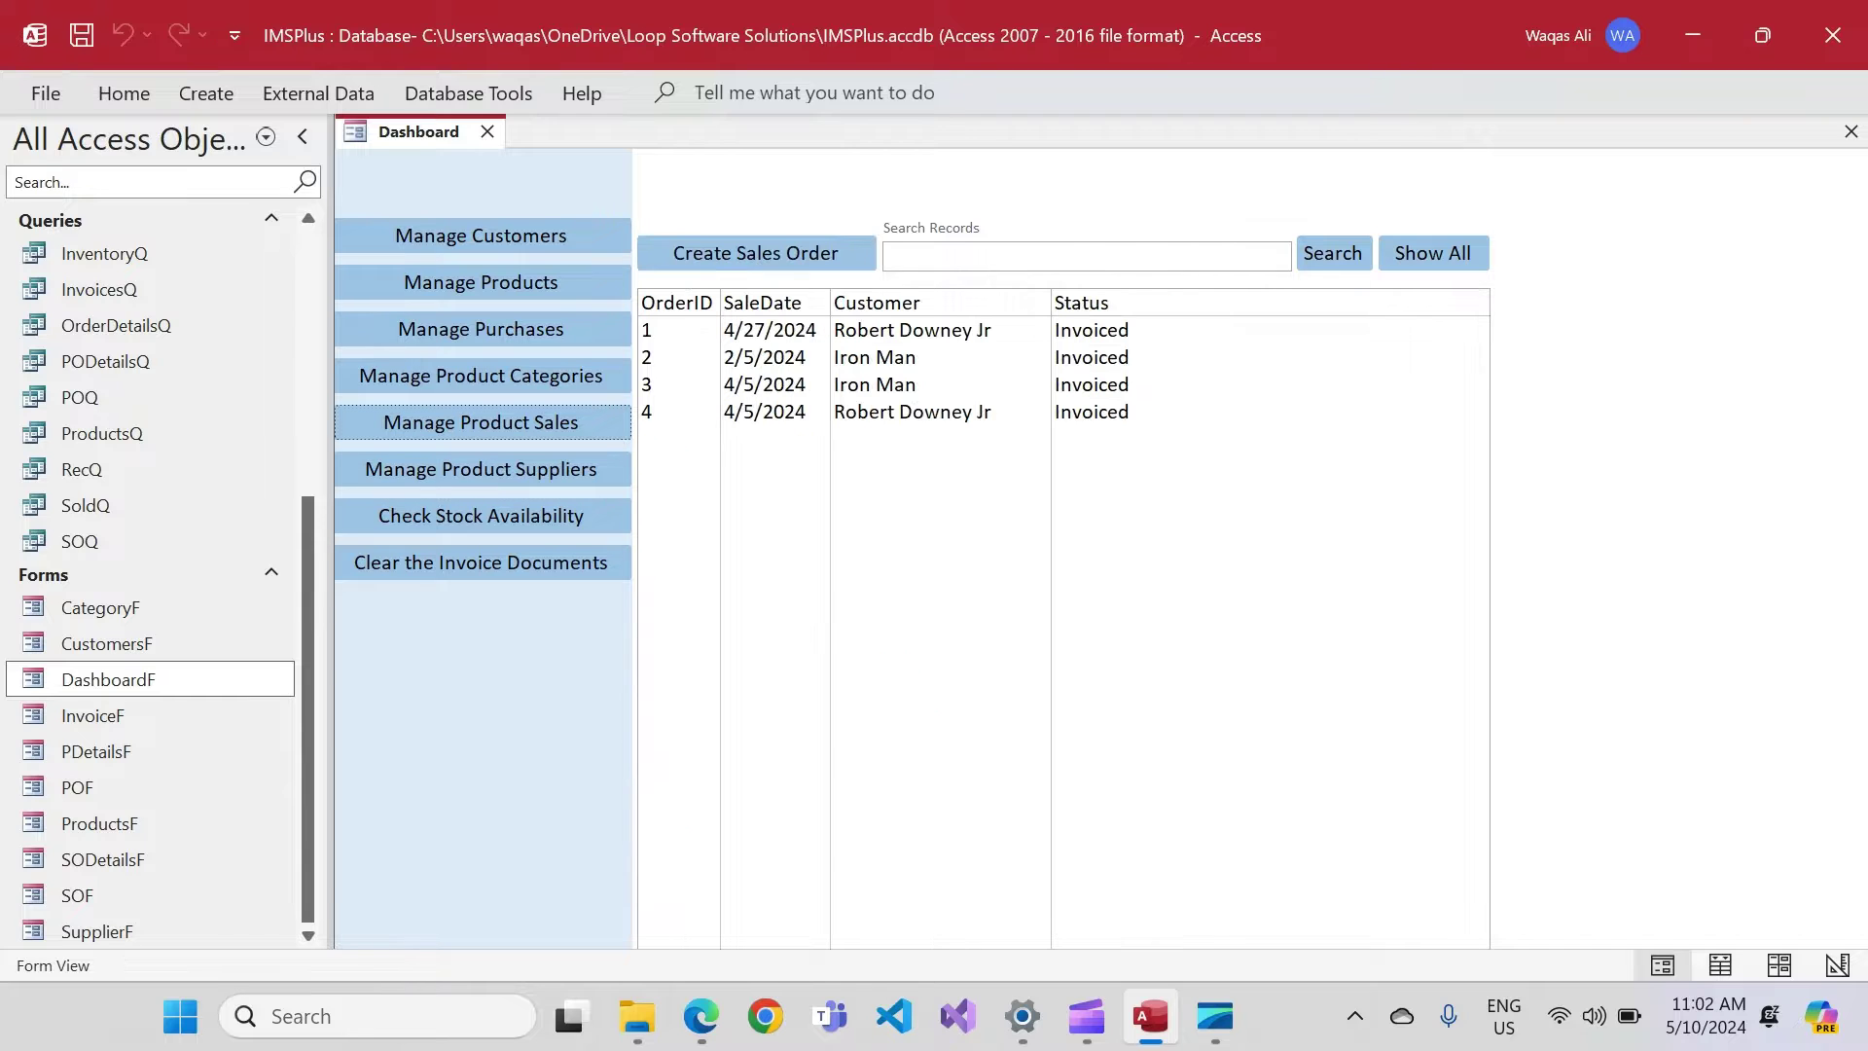
double_click(874, 384)
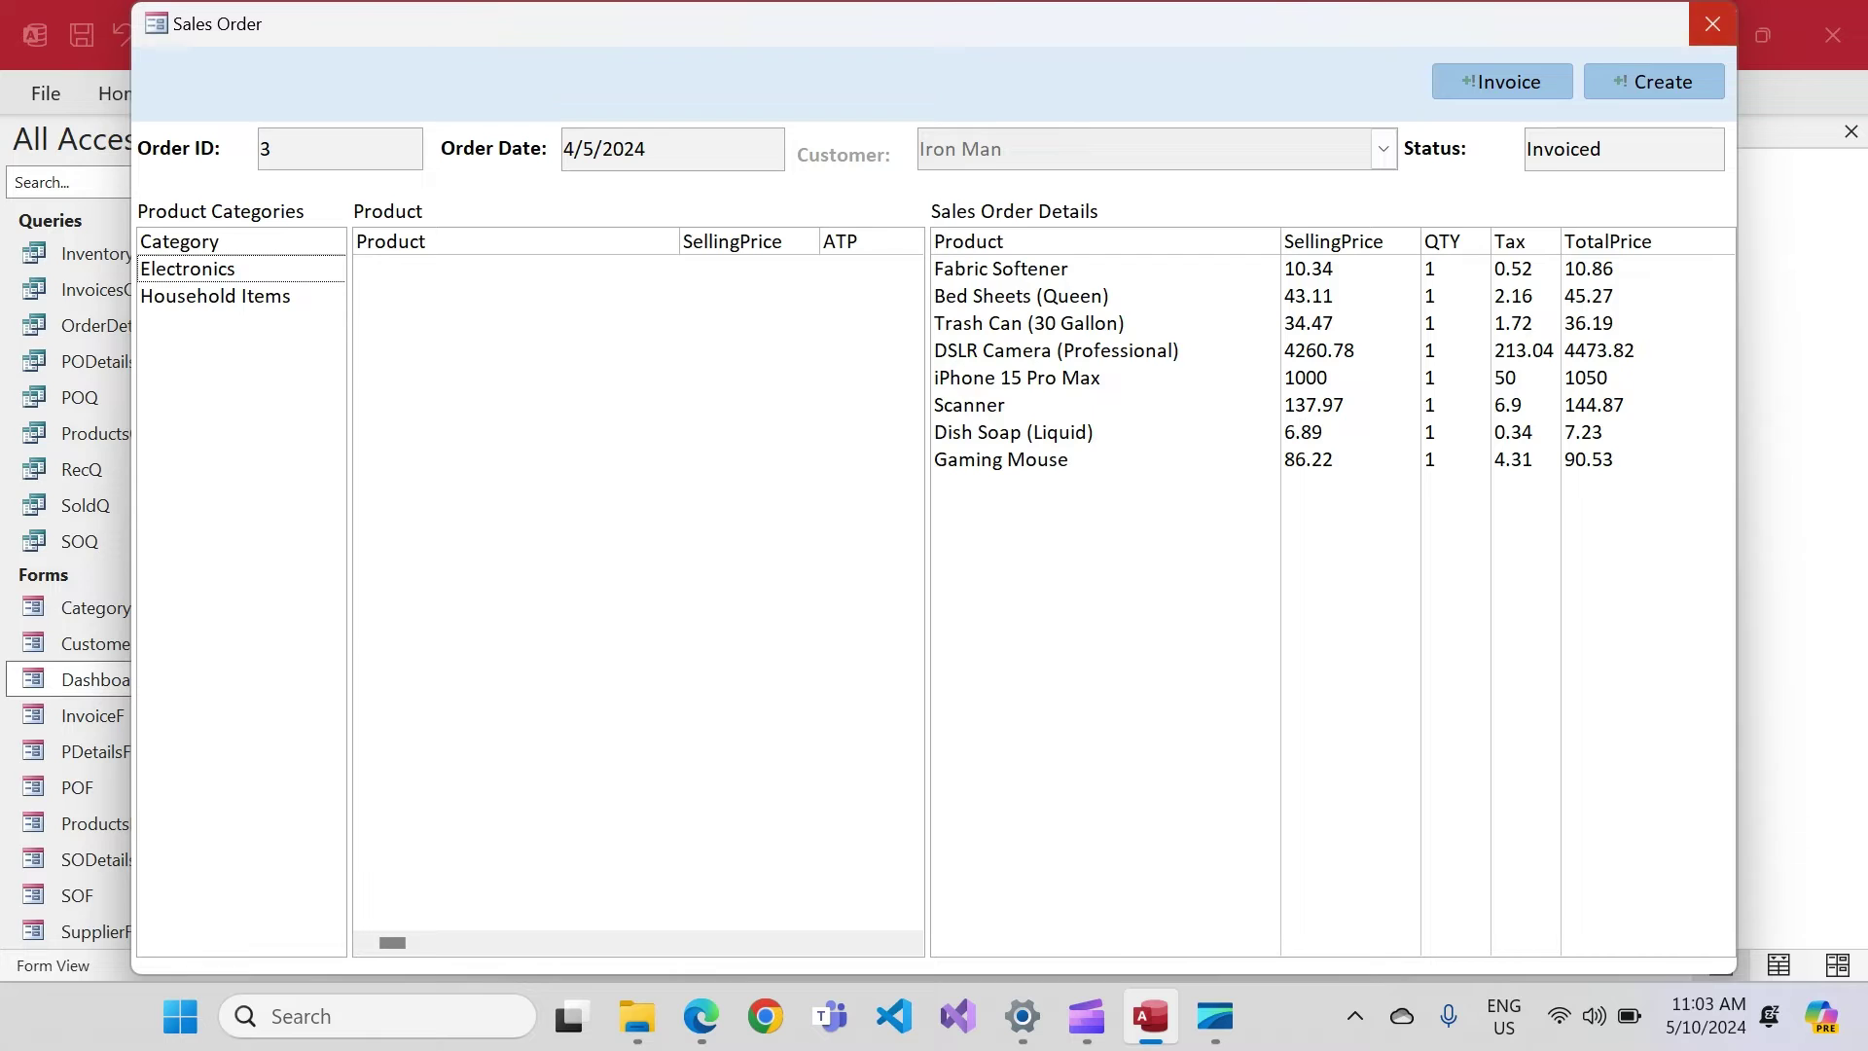
click(1712, 23)
Step: Create a blank report in Design View and save it as InvoiceR
click(206, 95)
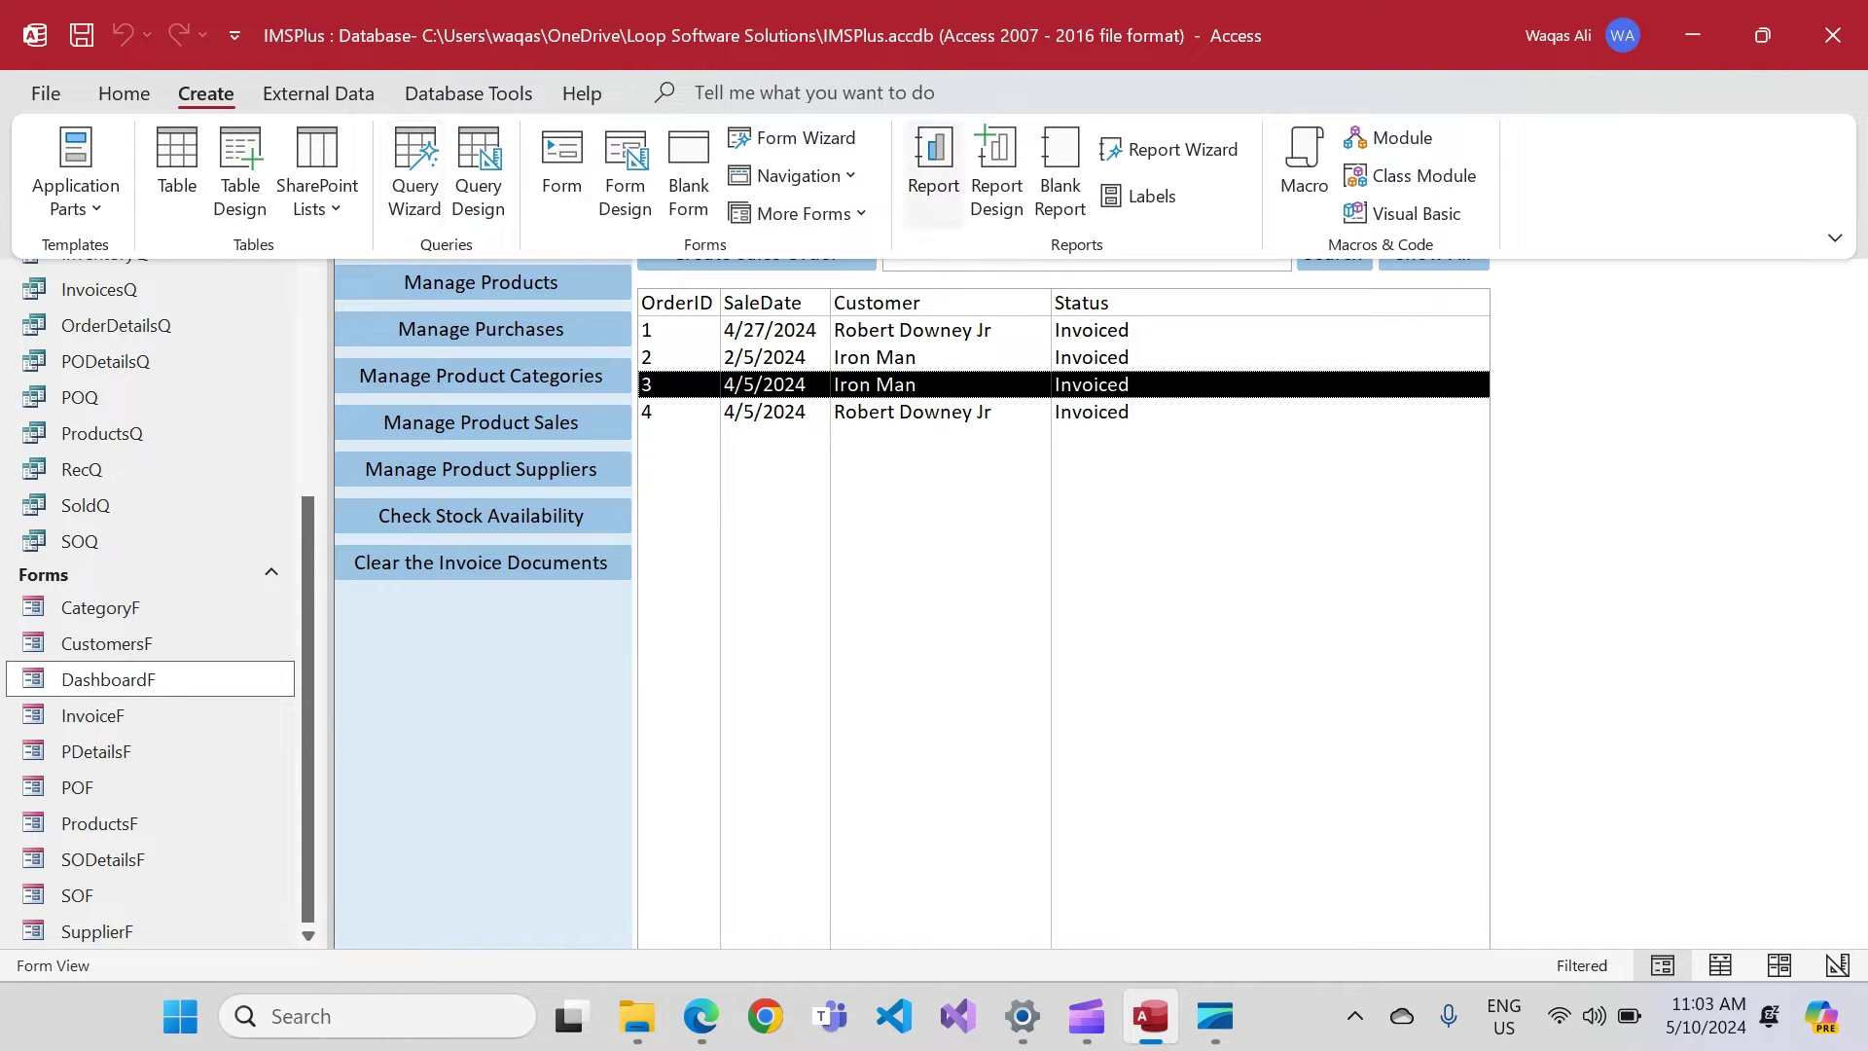
click(996, 170)
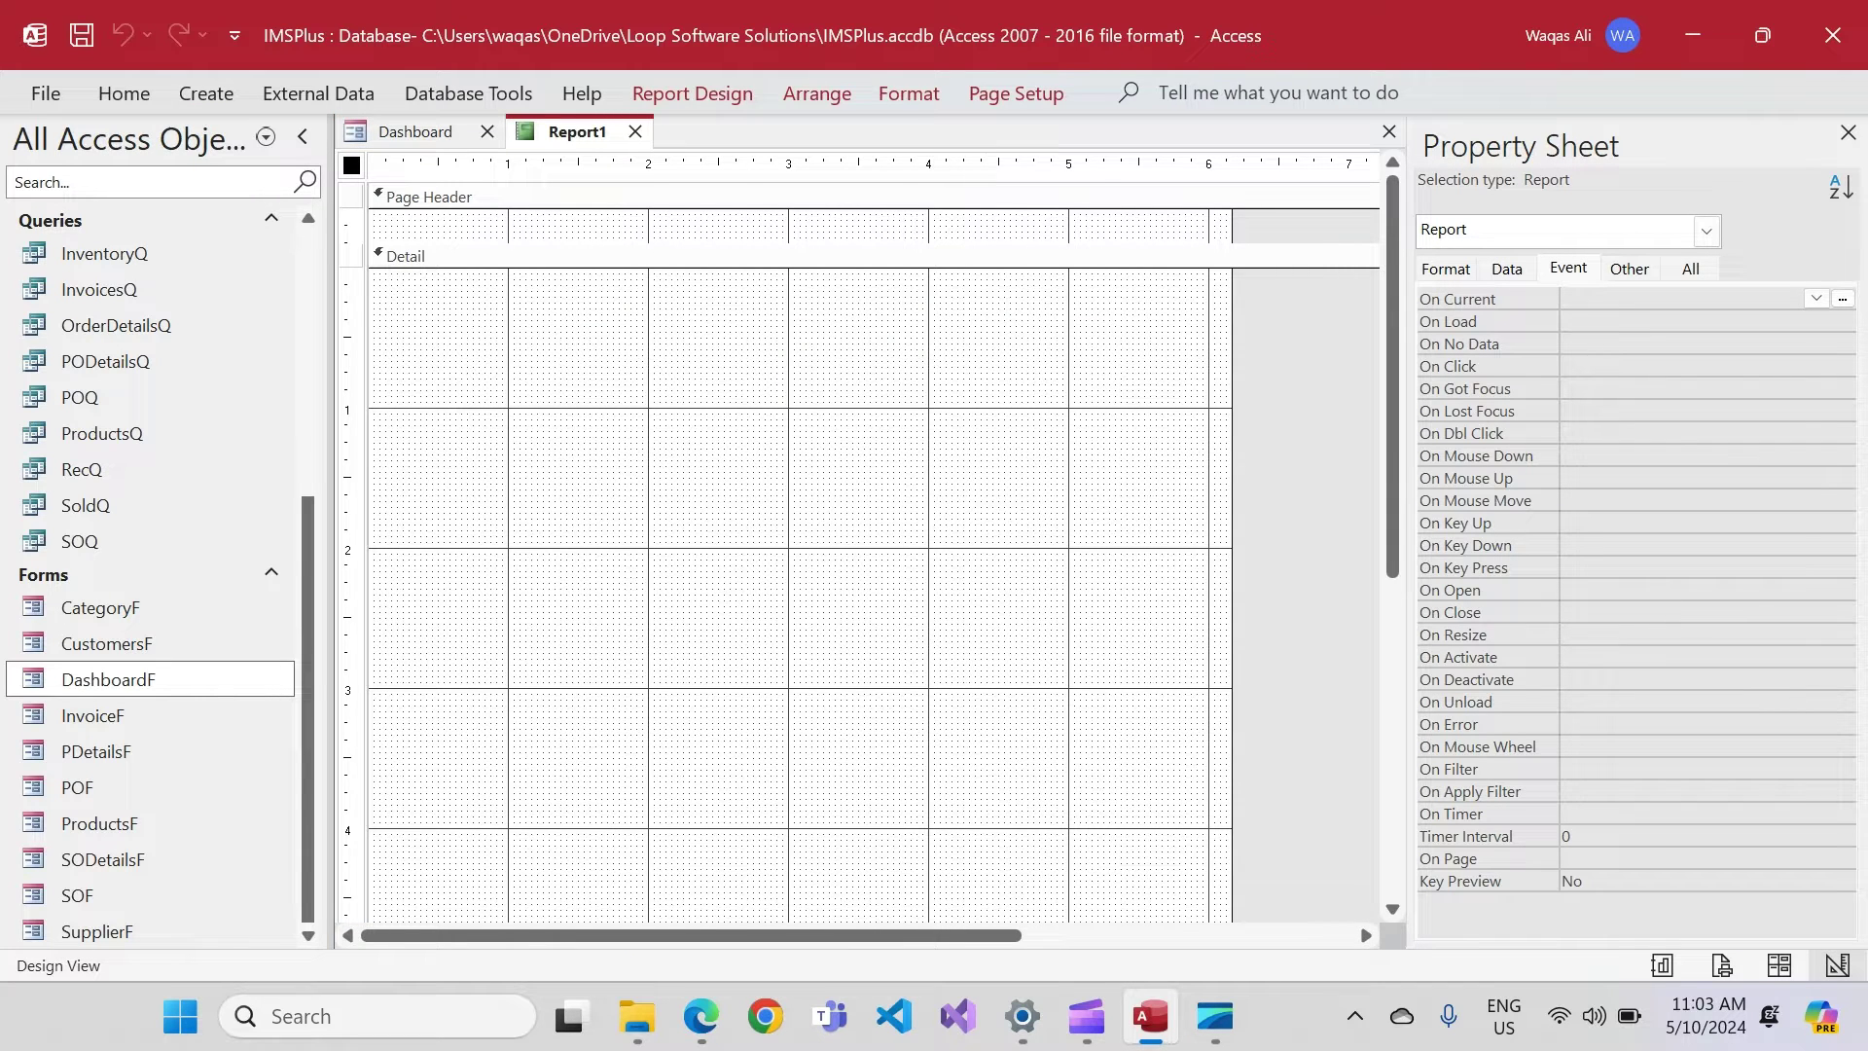
scroll(874, 545, down, 3)
scroll(874, 545, up, 3)
right_click(574, 133)
click(622, 151)
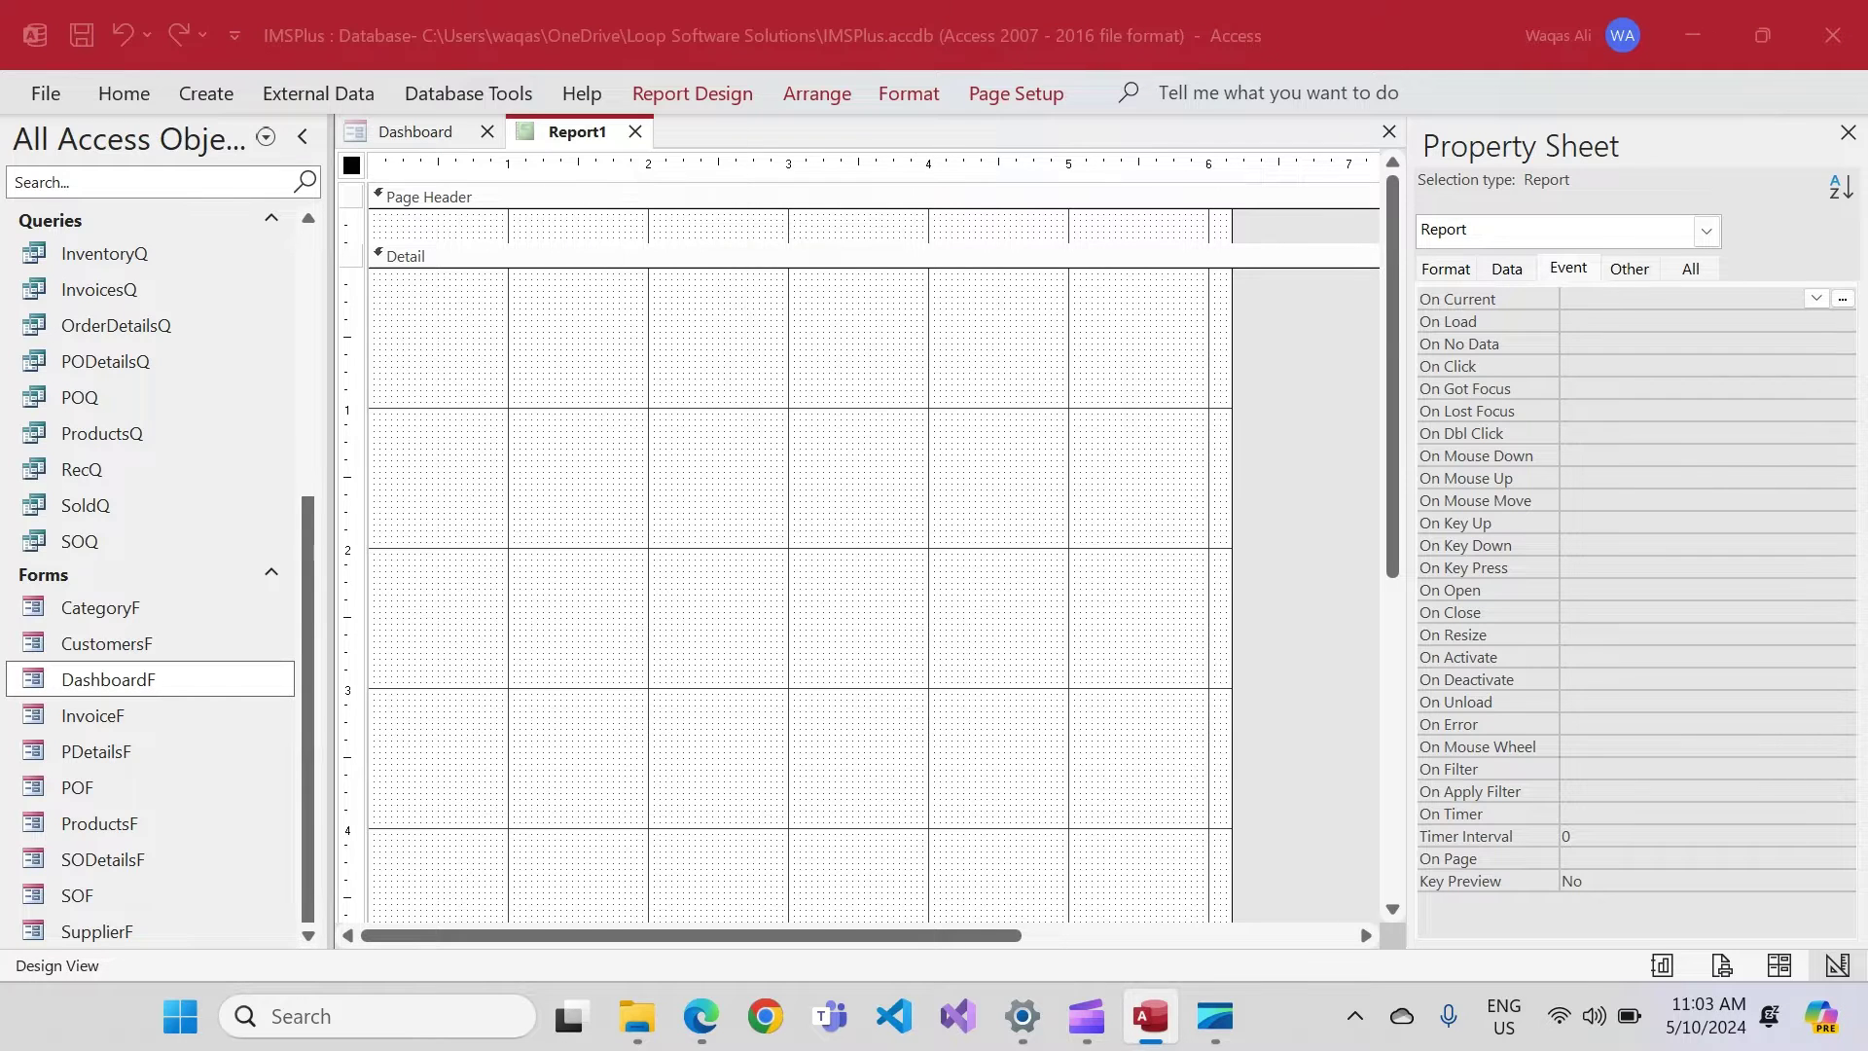
key(BackSpace)
text(InvoiceR)
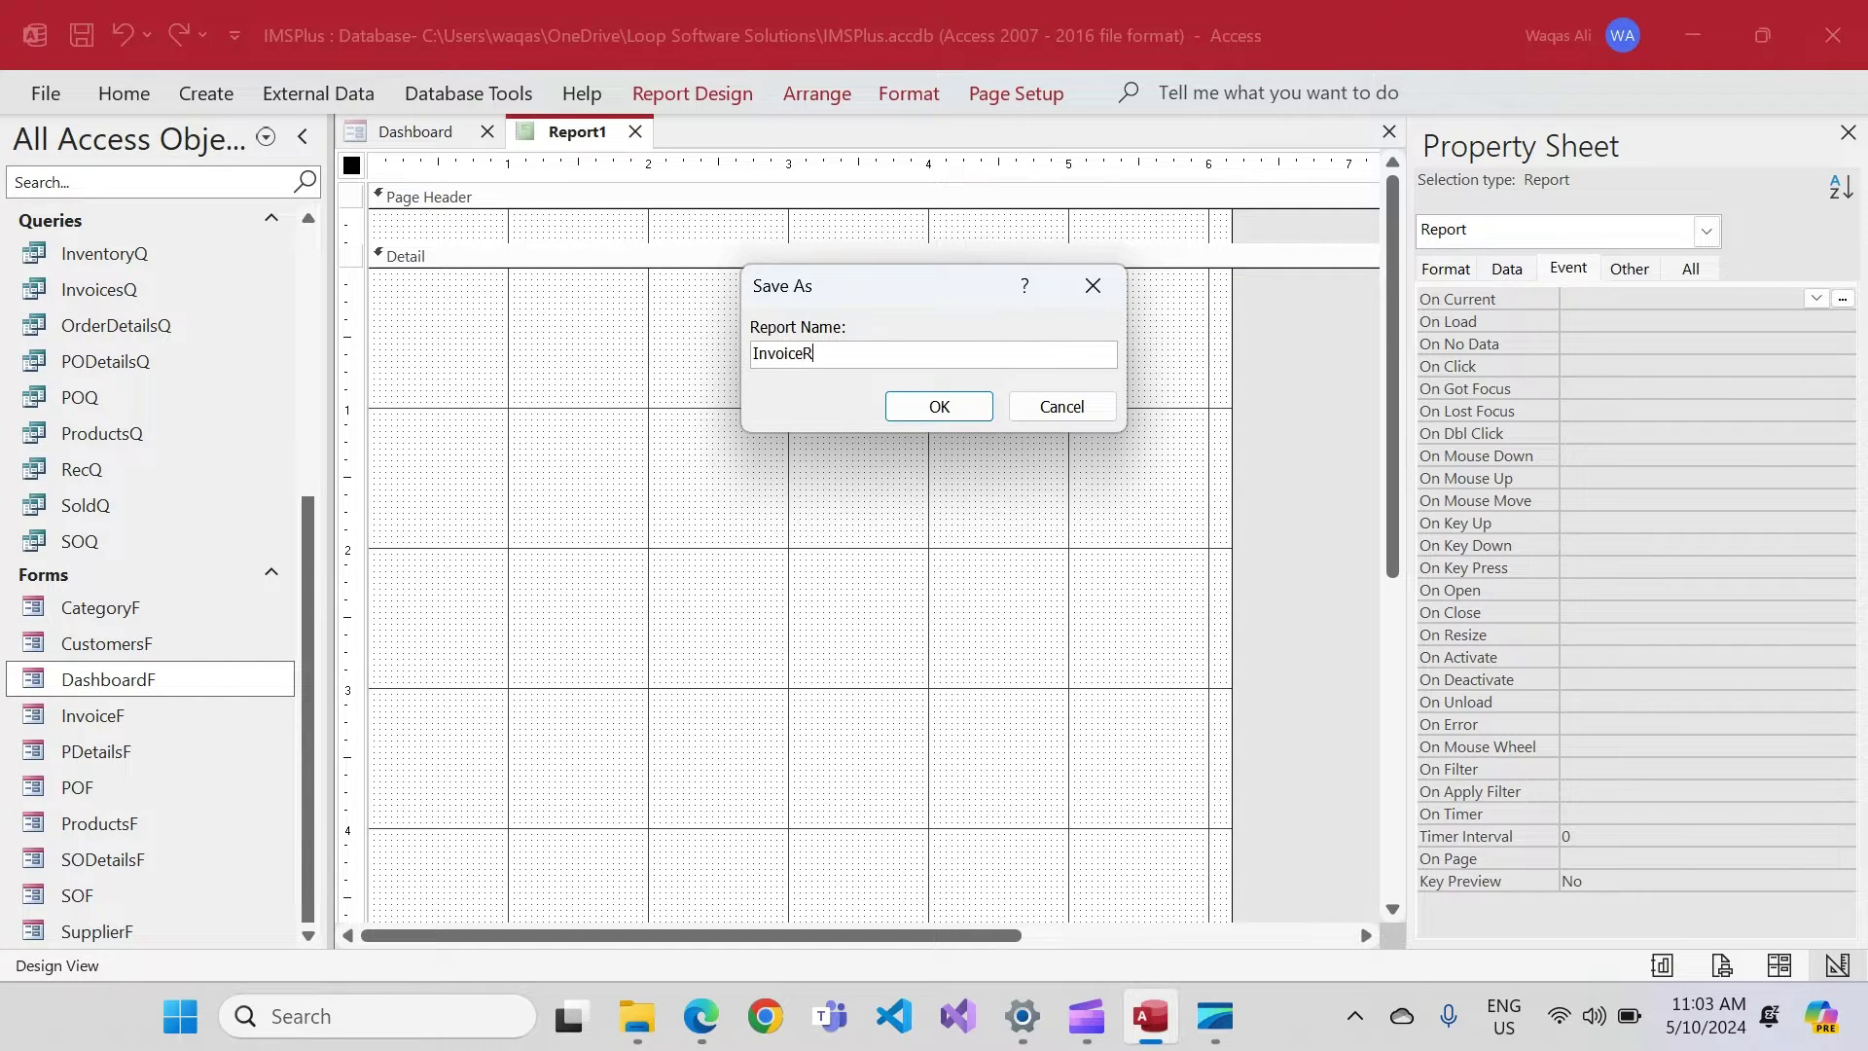
key(Return)
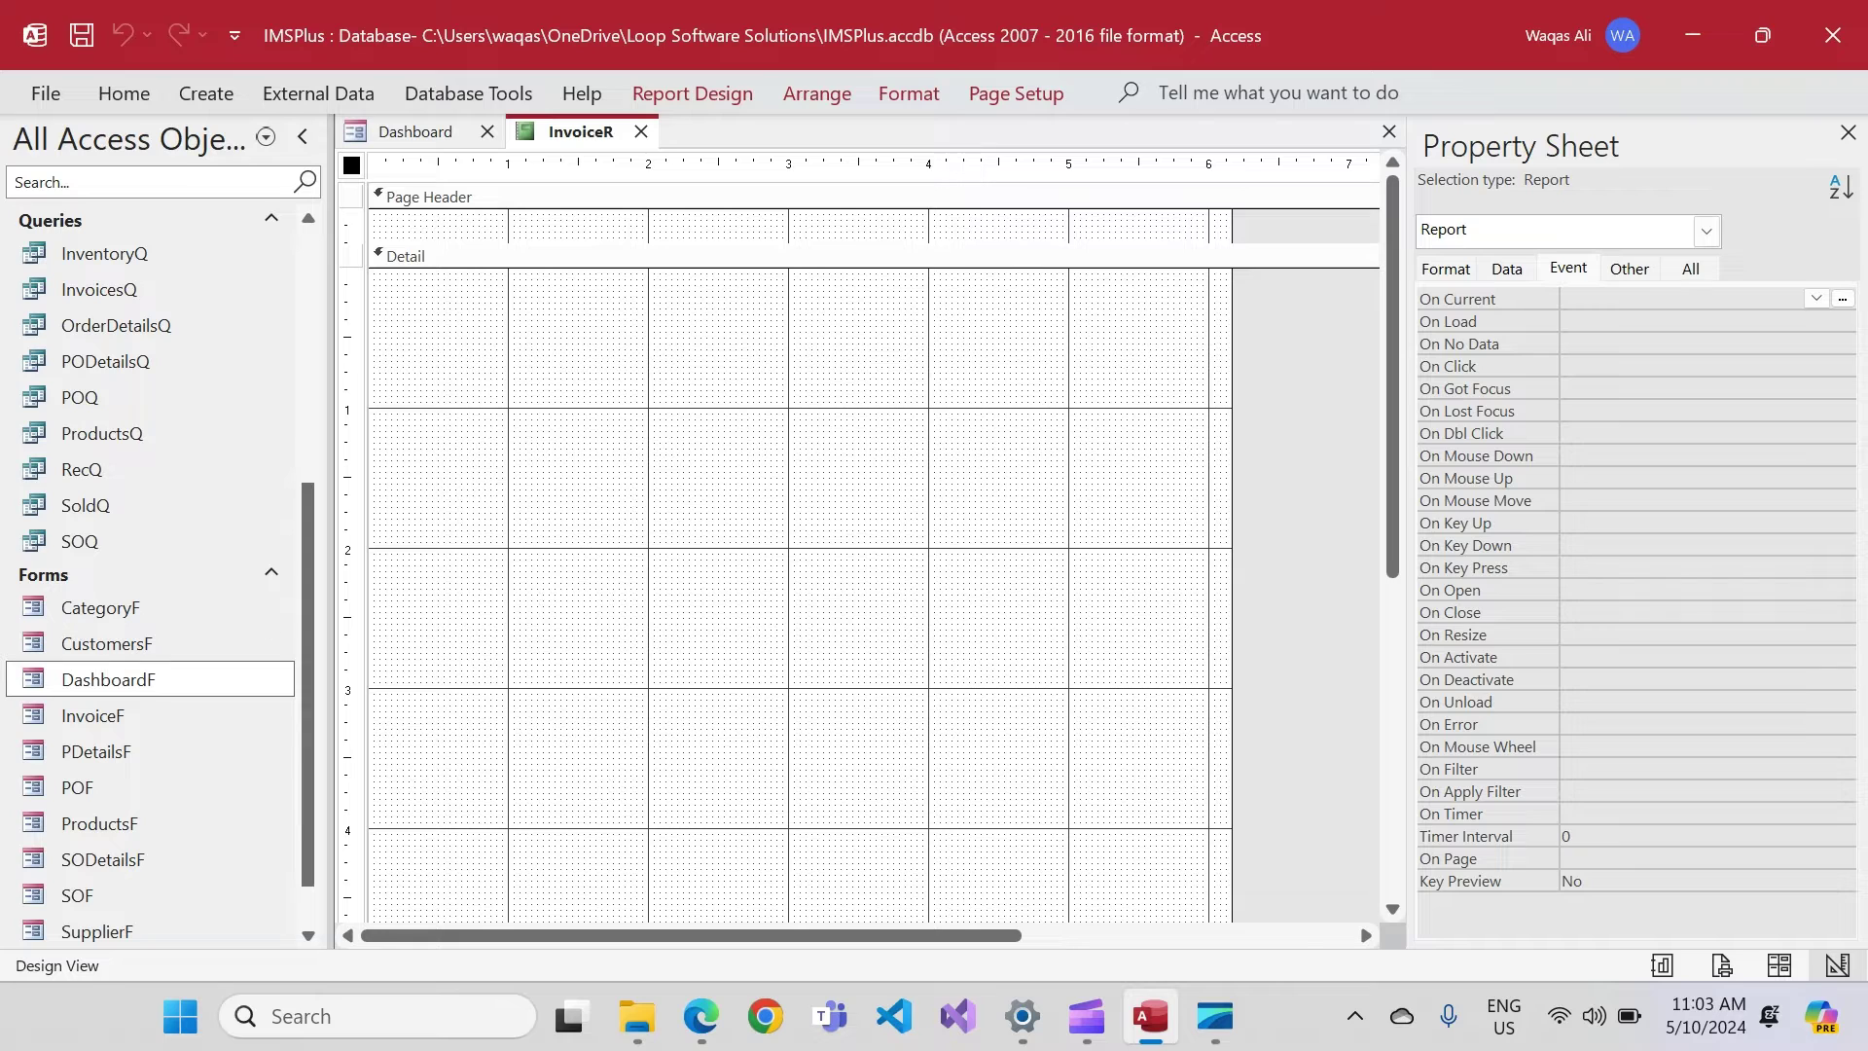
Step: Set the report's caption to "Sales Order Invoice"
click(1445, 268)
click(1463, 322)
click(1446, 300)
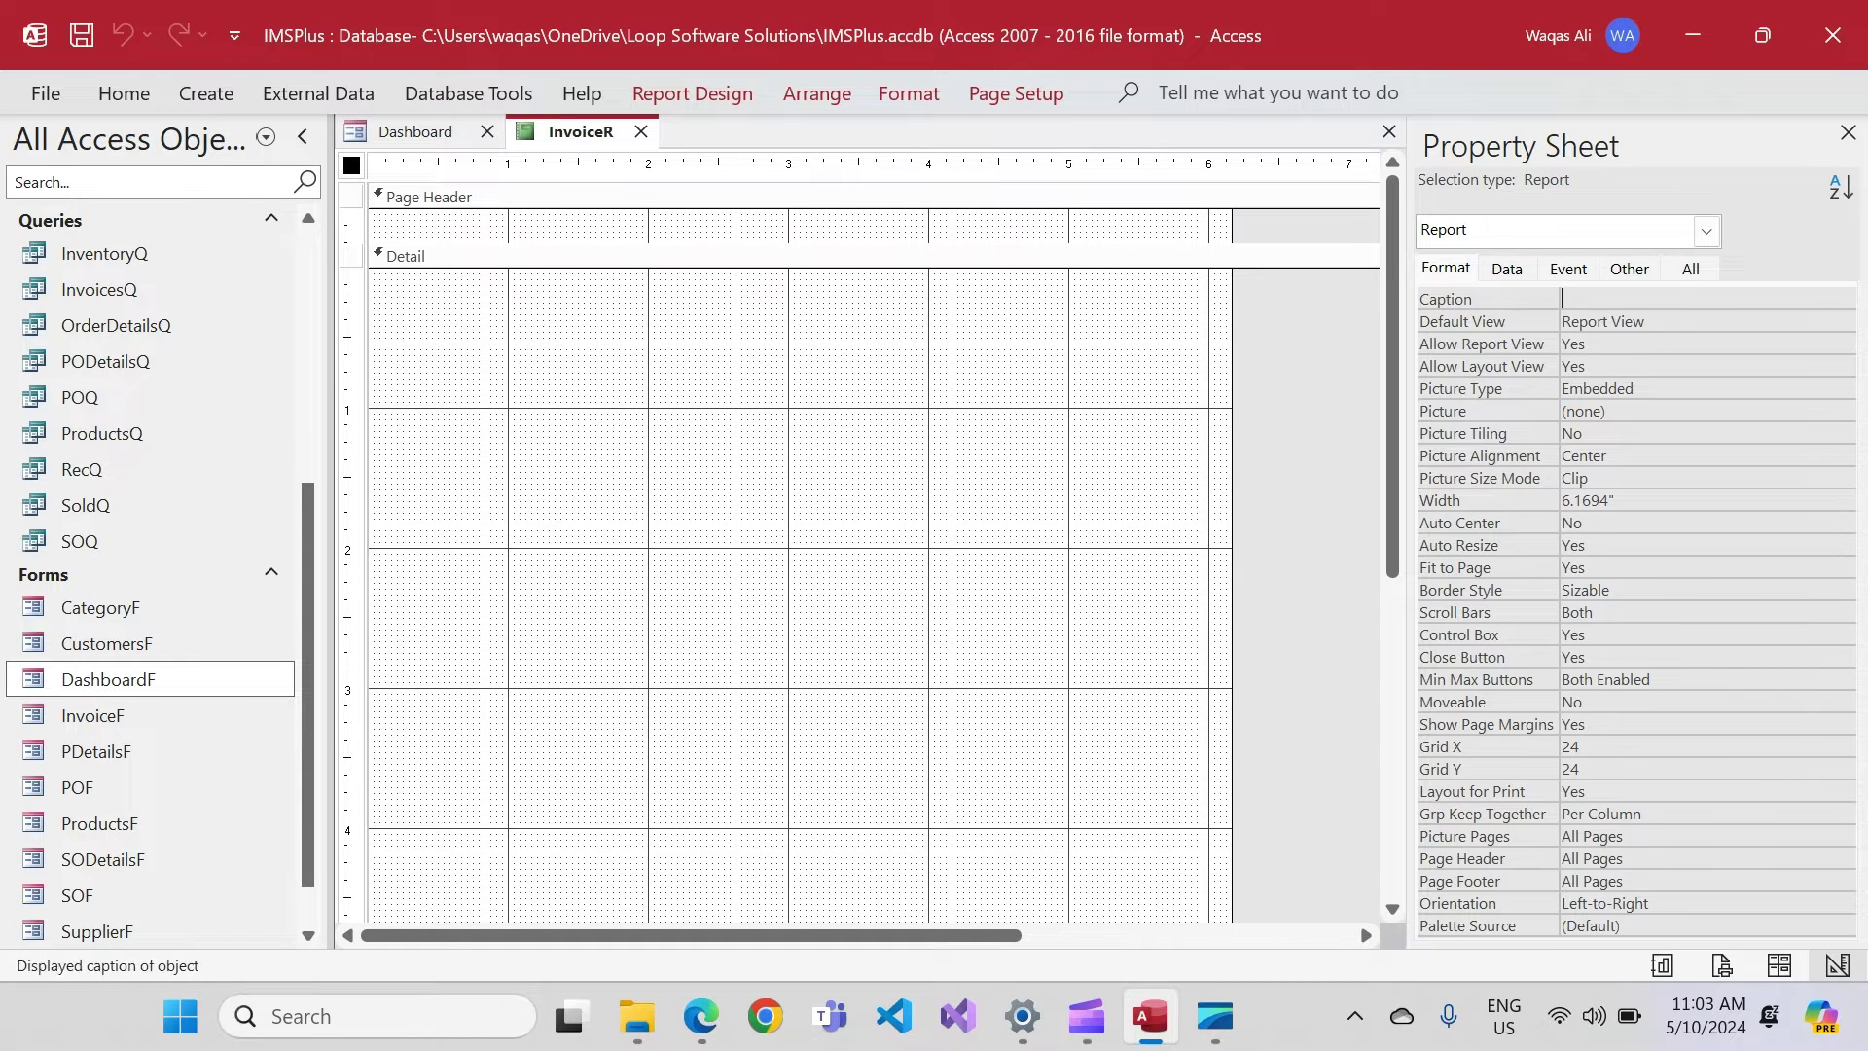
text(Sales Order Invoice)
key(Return)
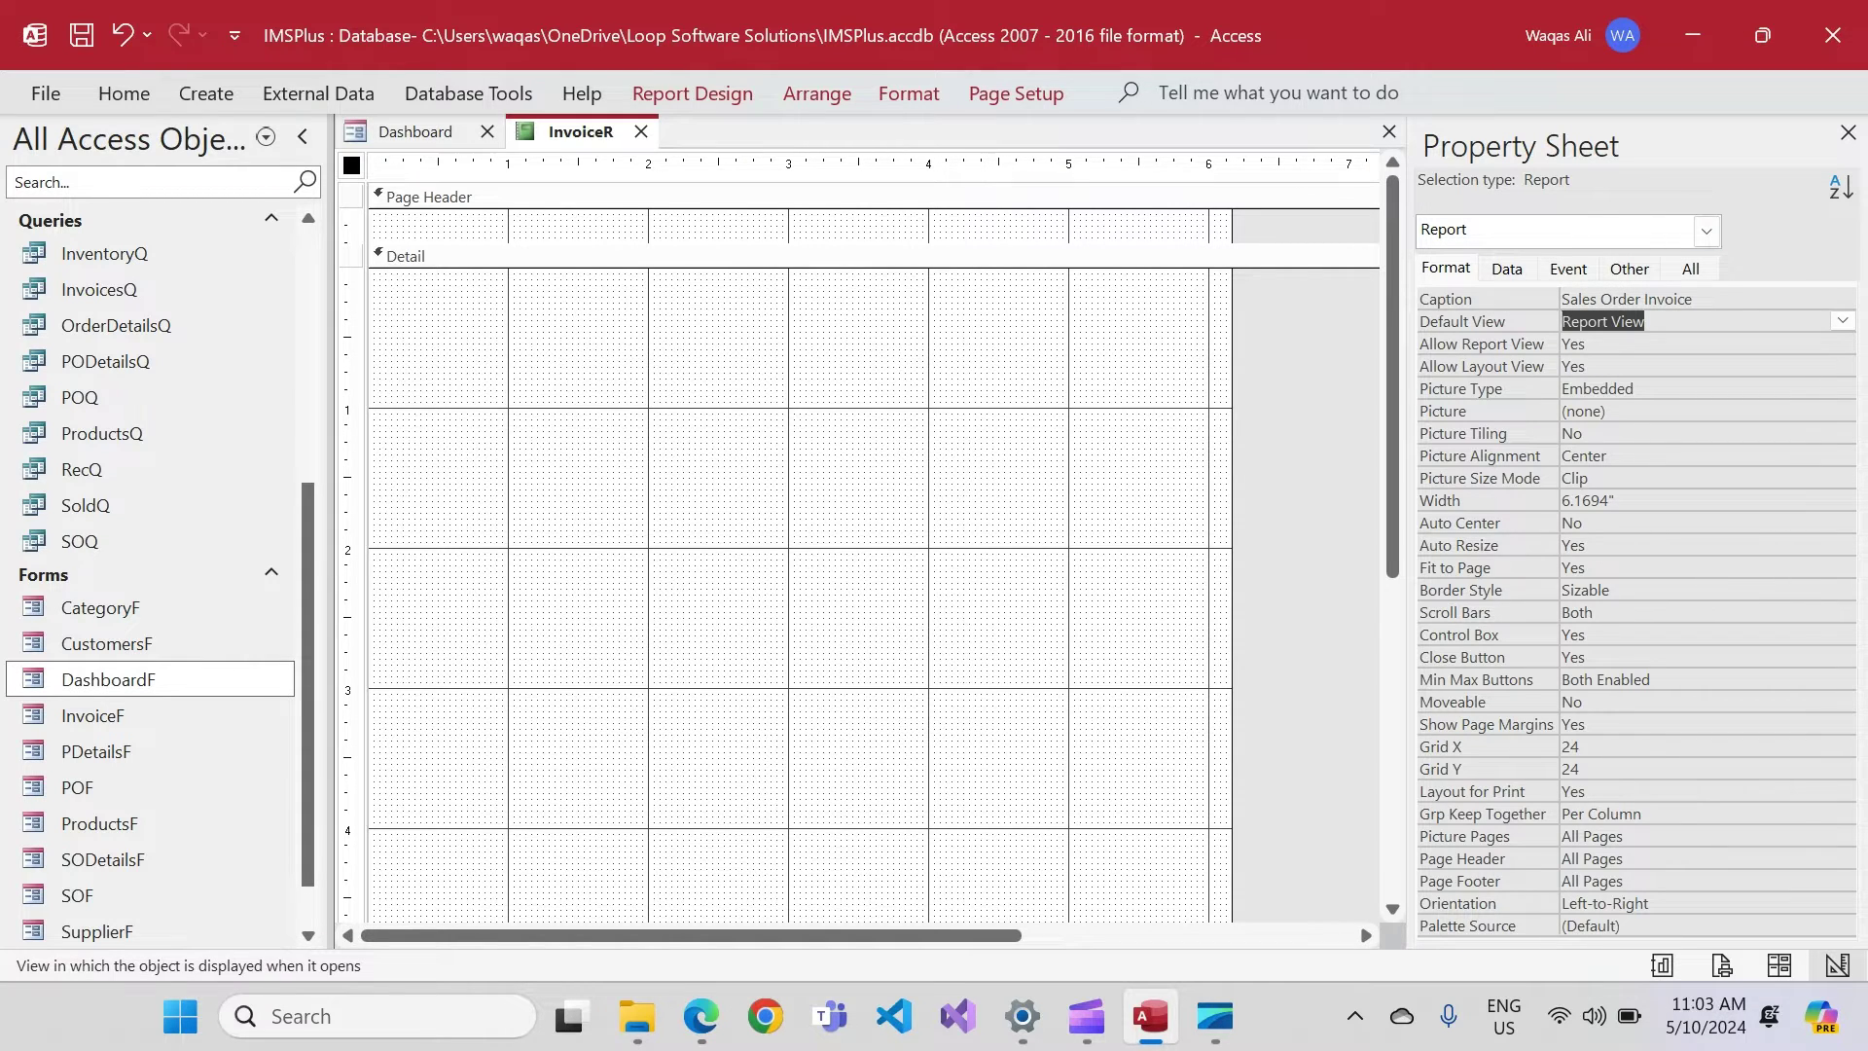
Step: Check the report and its caption in Report View and return to Design View
right_click(570, 133)
click(667, 285)
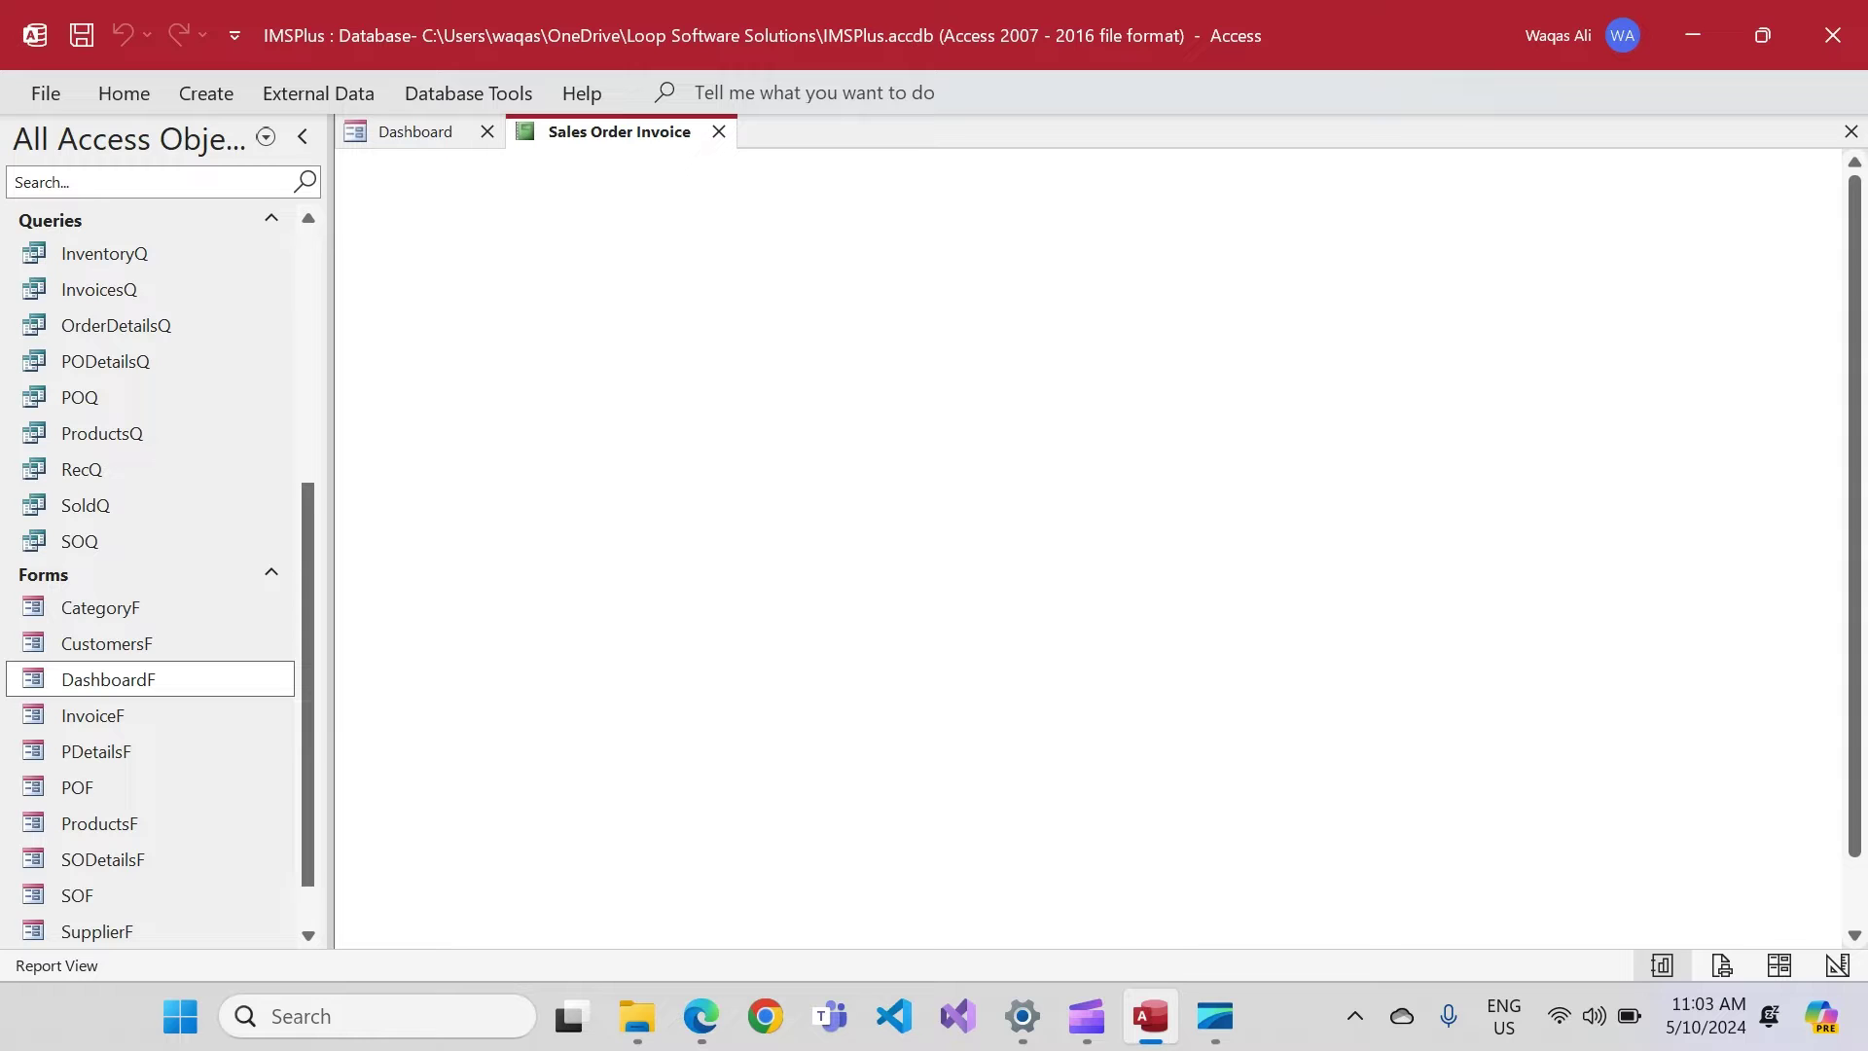
right_click(633, 292)
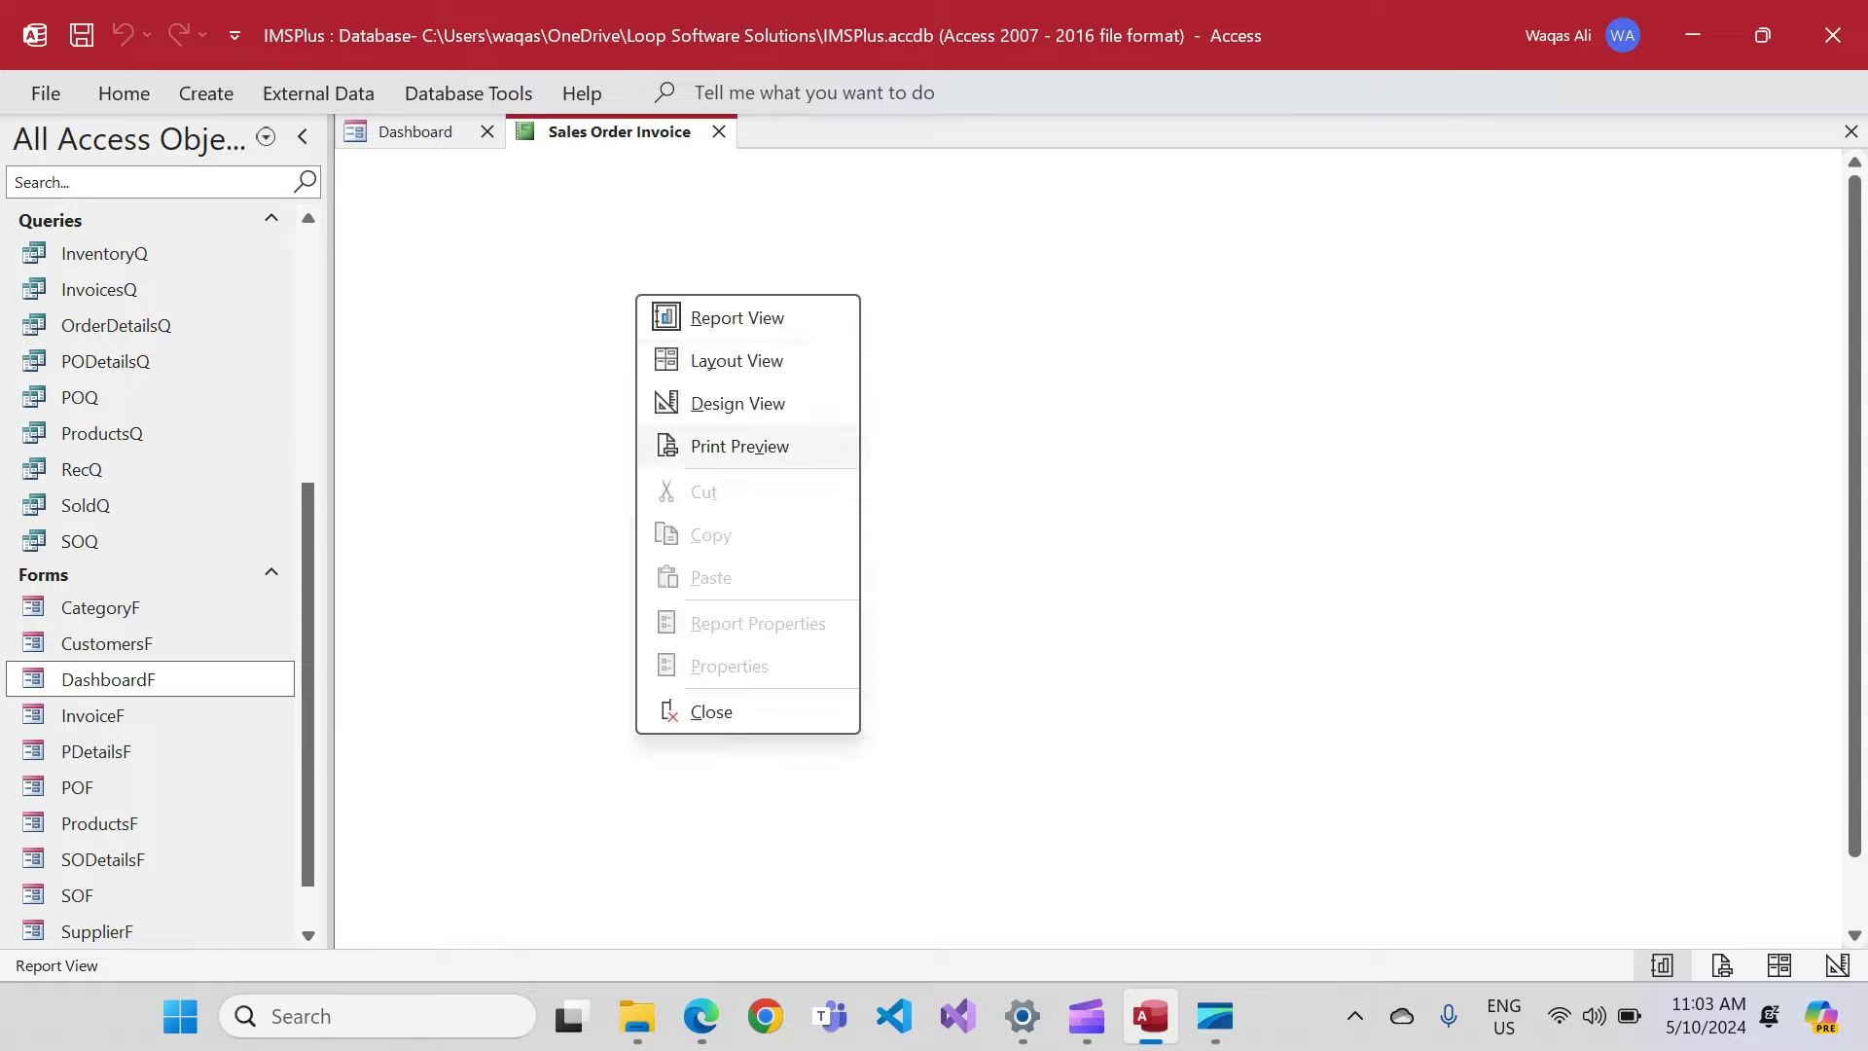
click(700, 400)
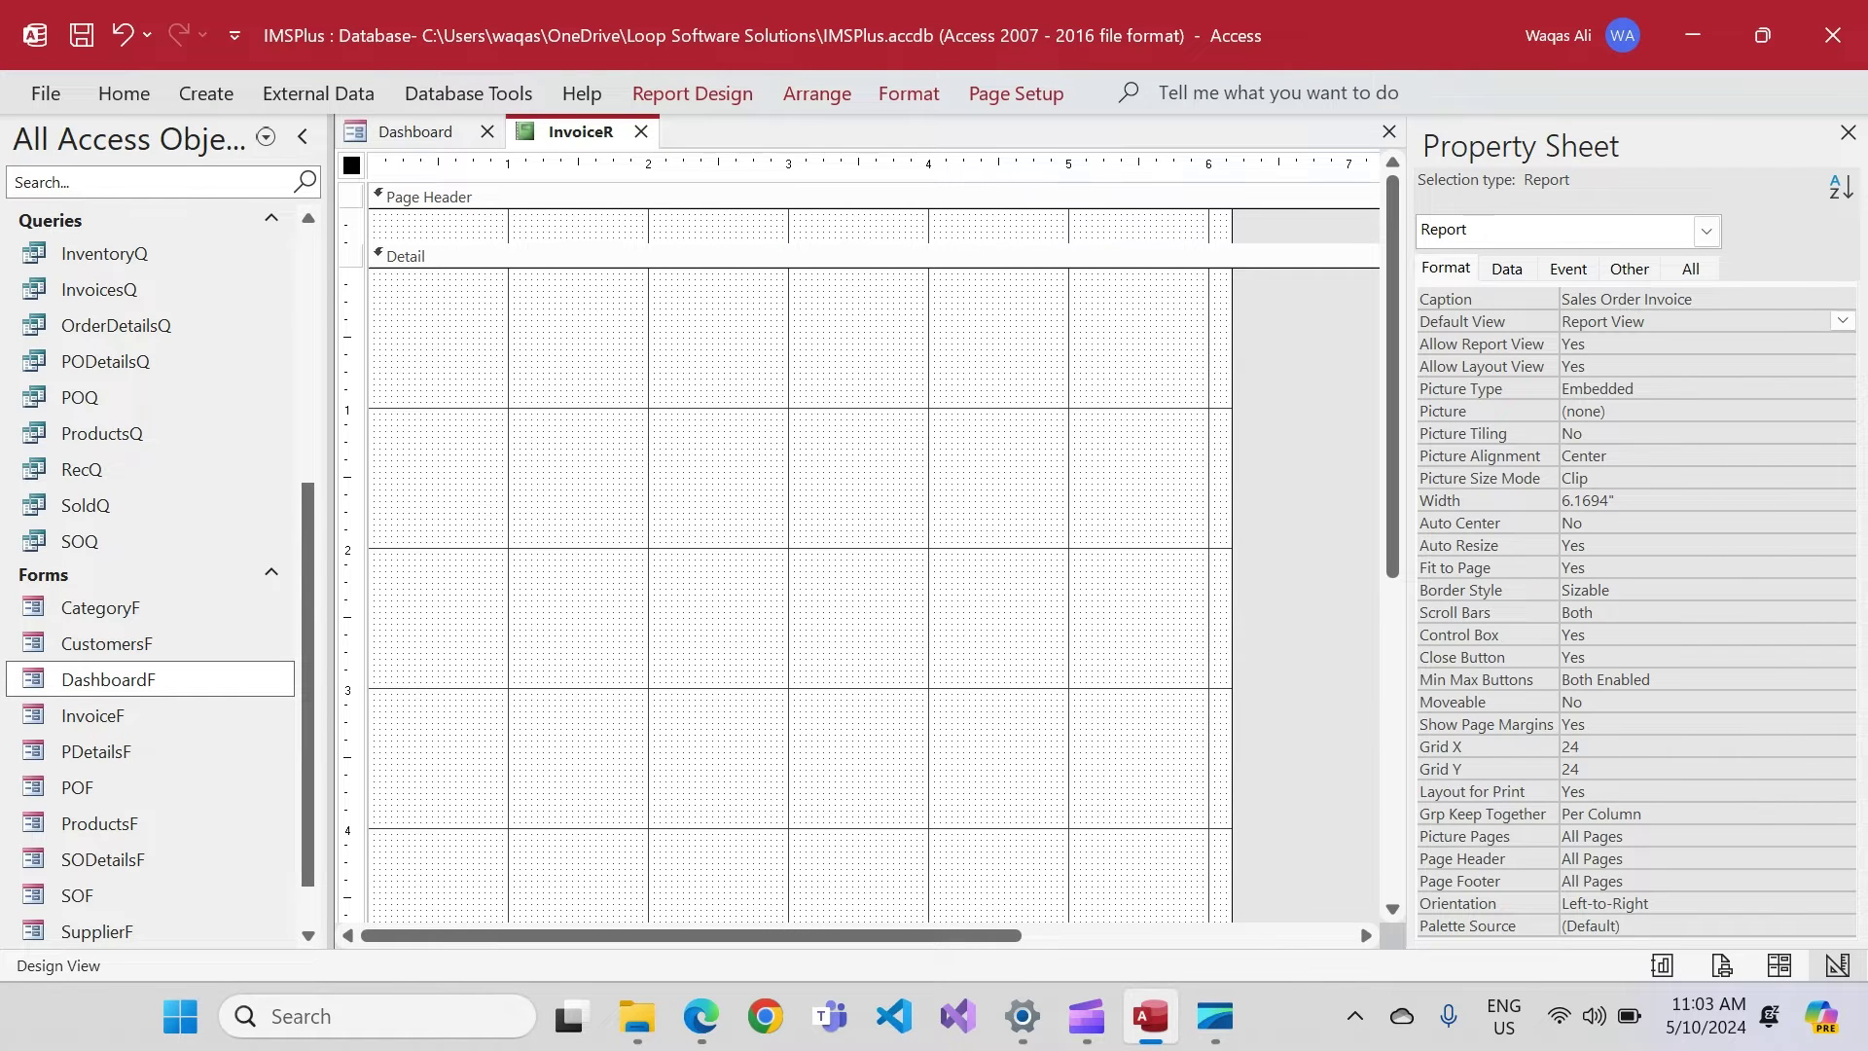
Step: Open the query builder for the report's record source and add the linked table dbo_Invoice
click(1506, 269)
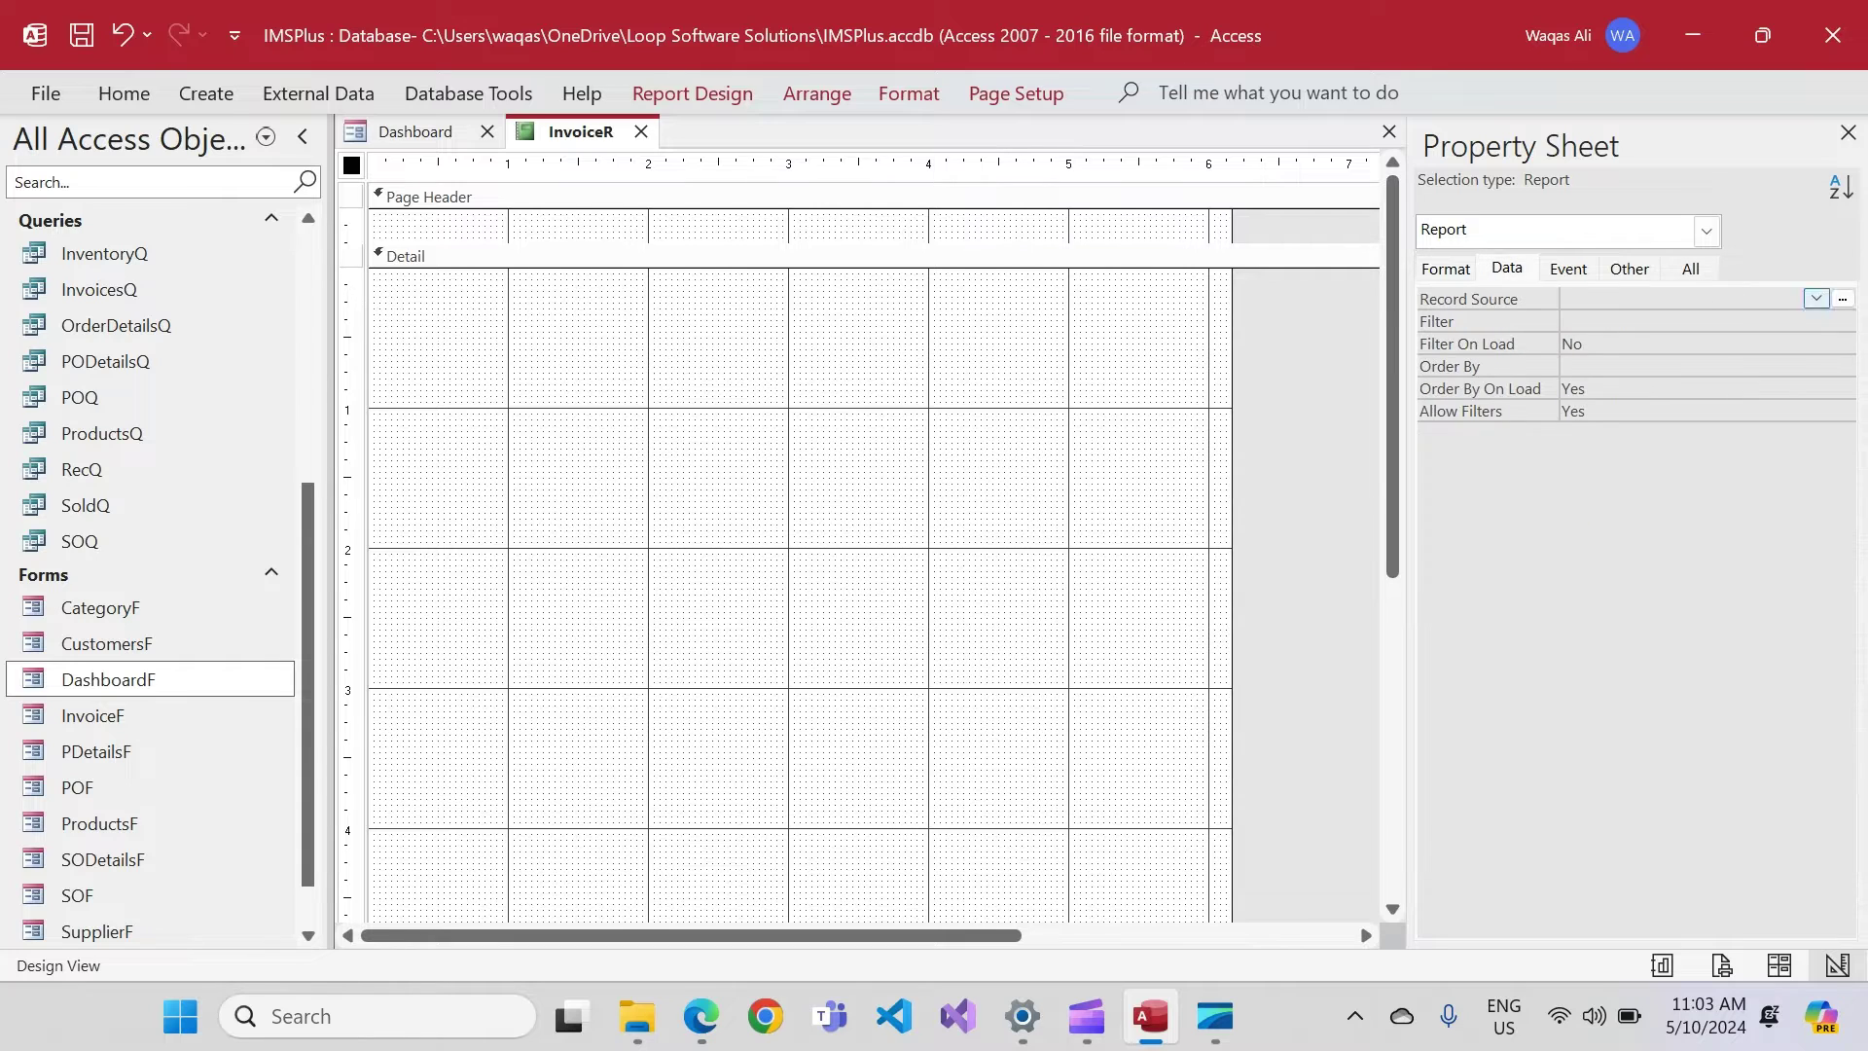
scroll(156, 545, up, 5)
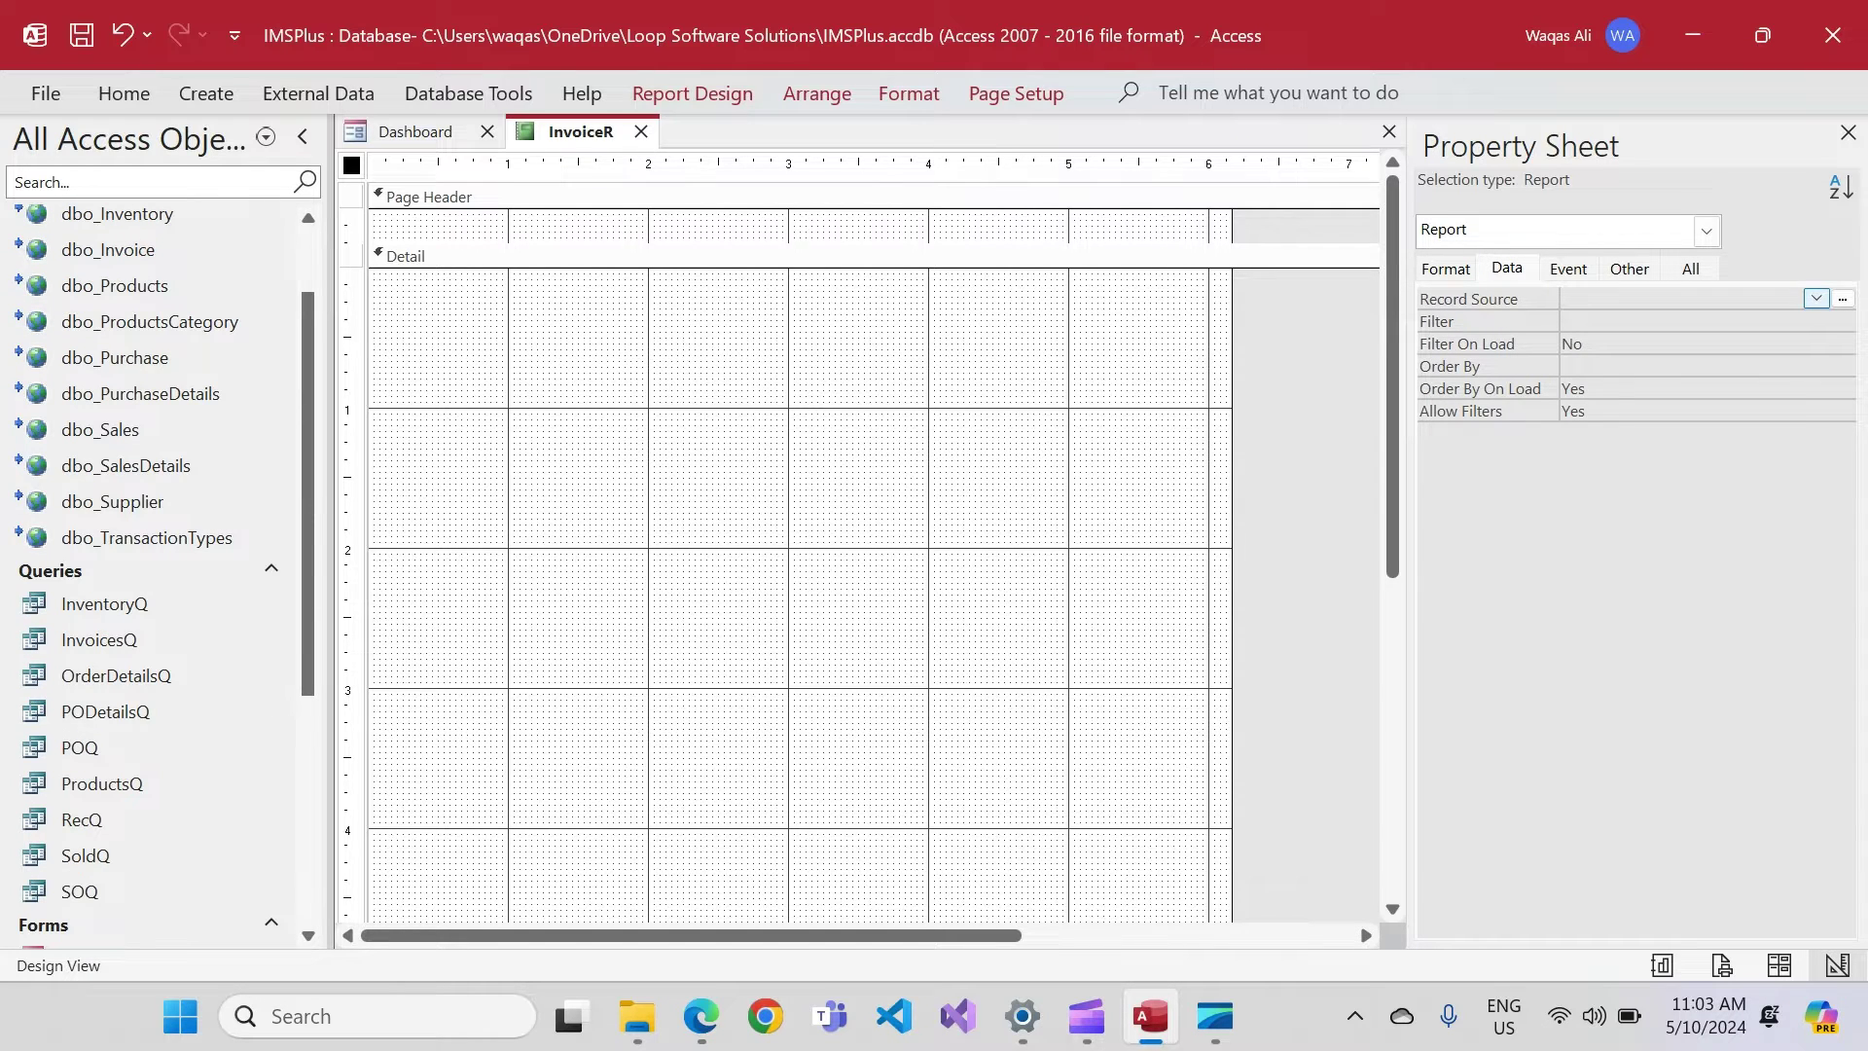
click(1843, 299)
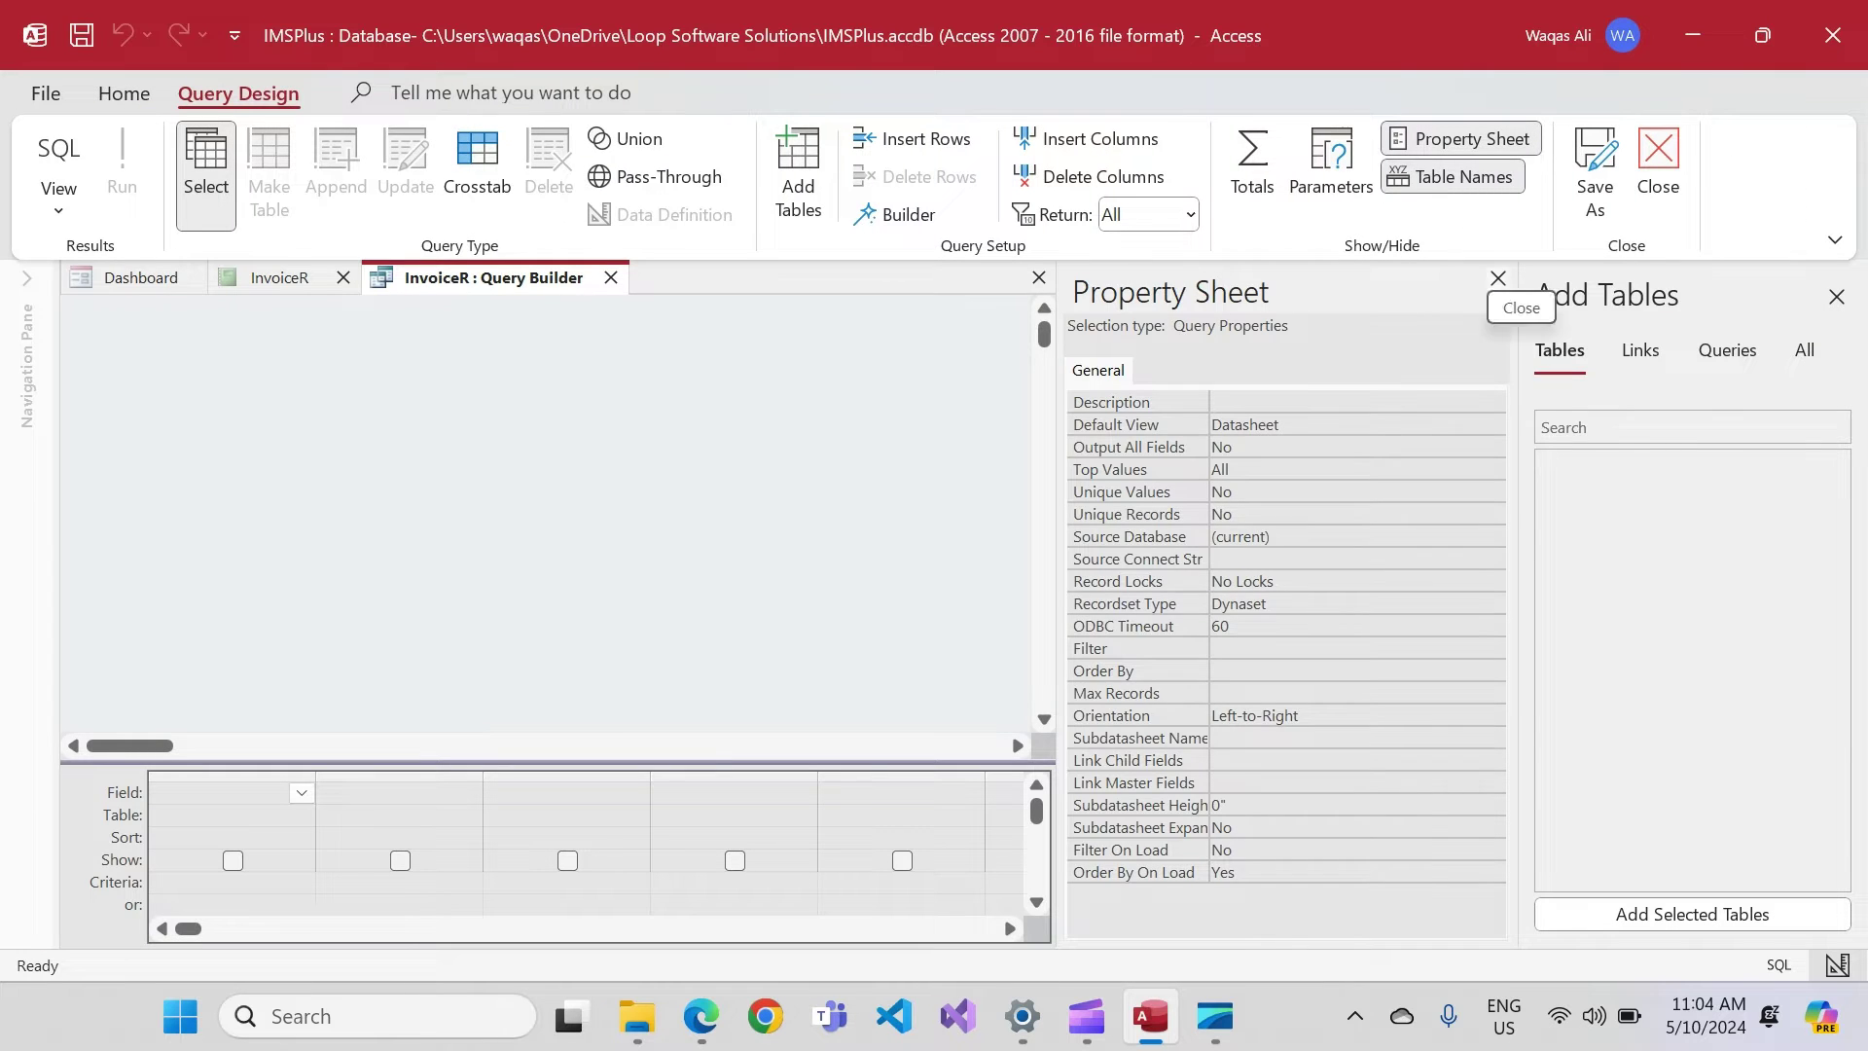
click(1497, 283)
click(1641, 351)
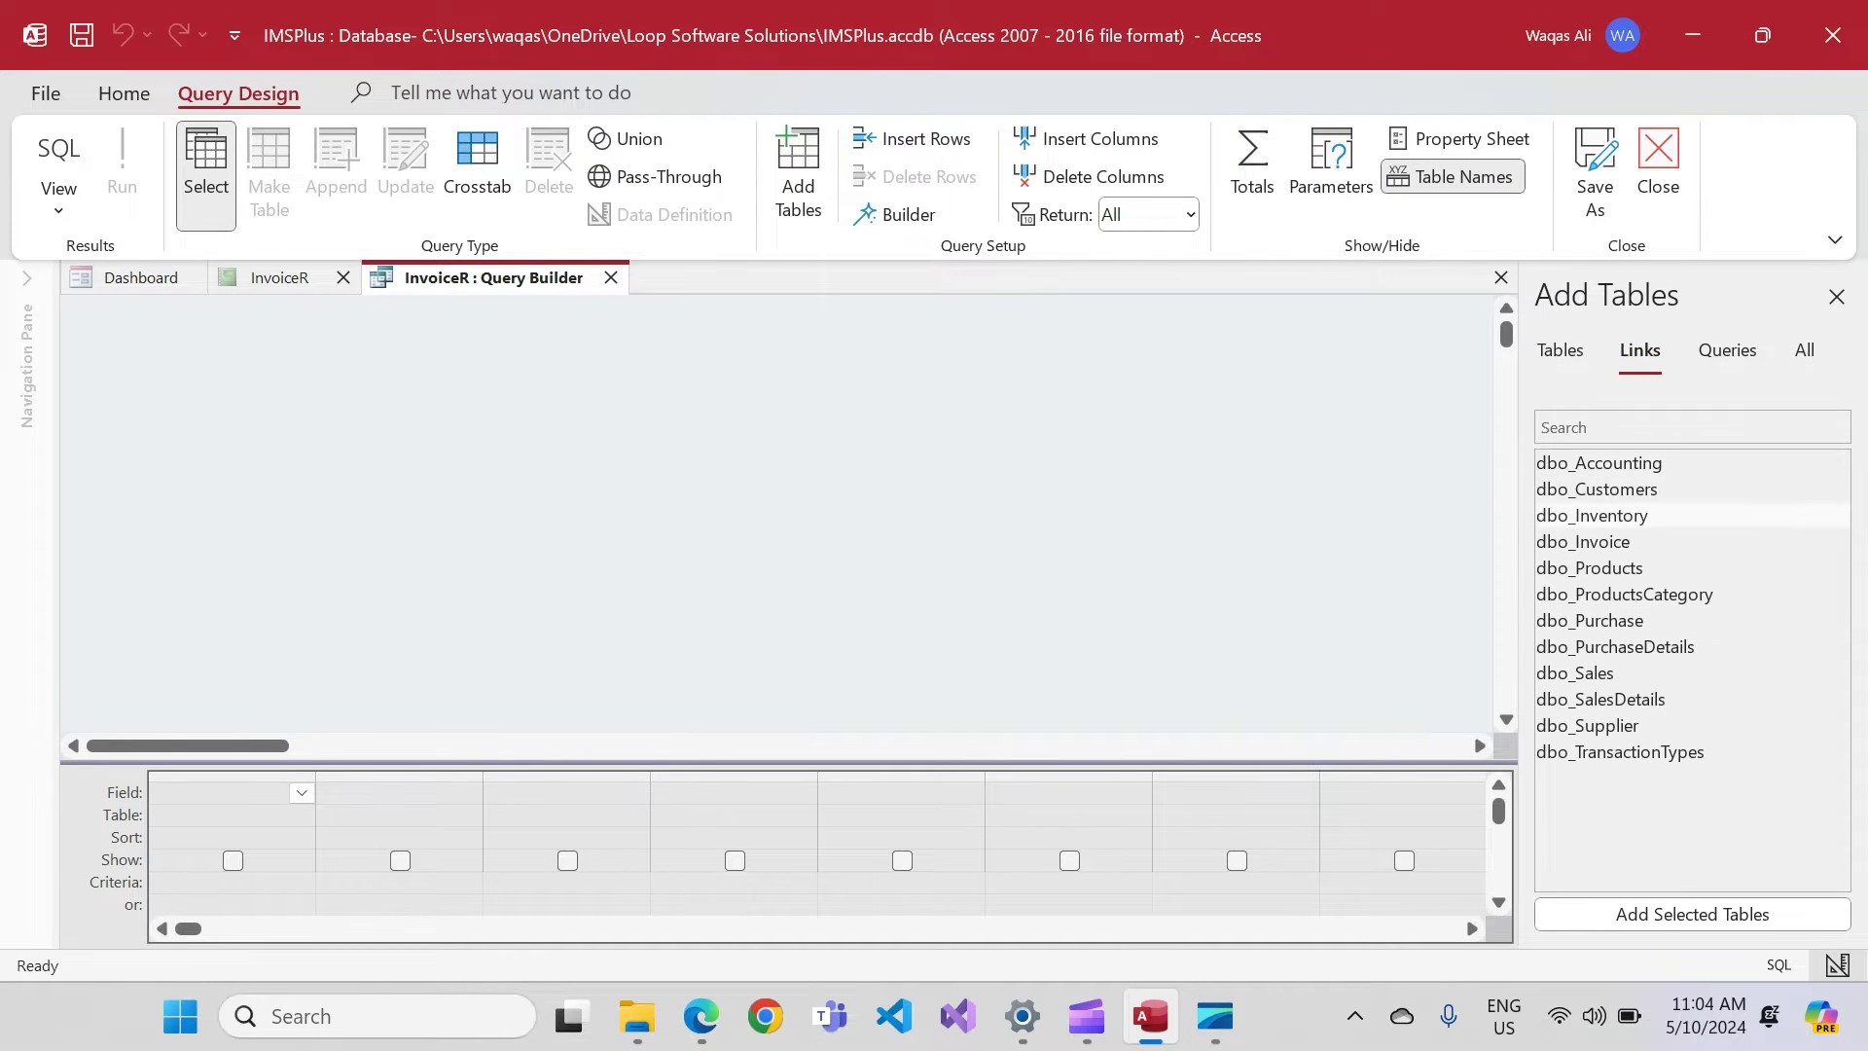
double_click(1596, 541)
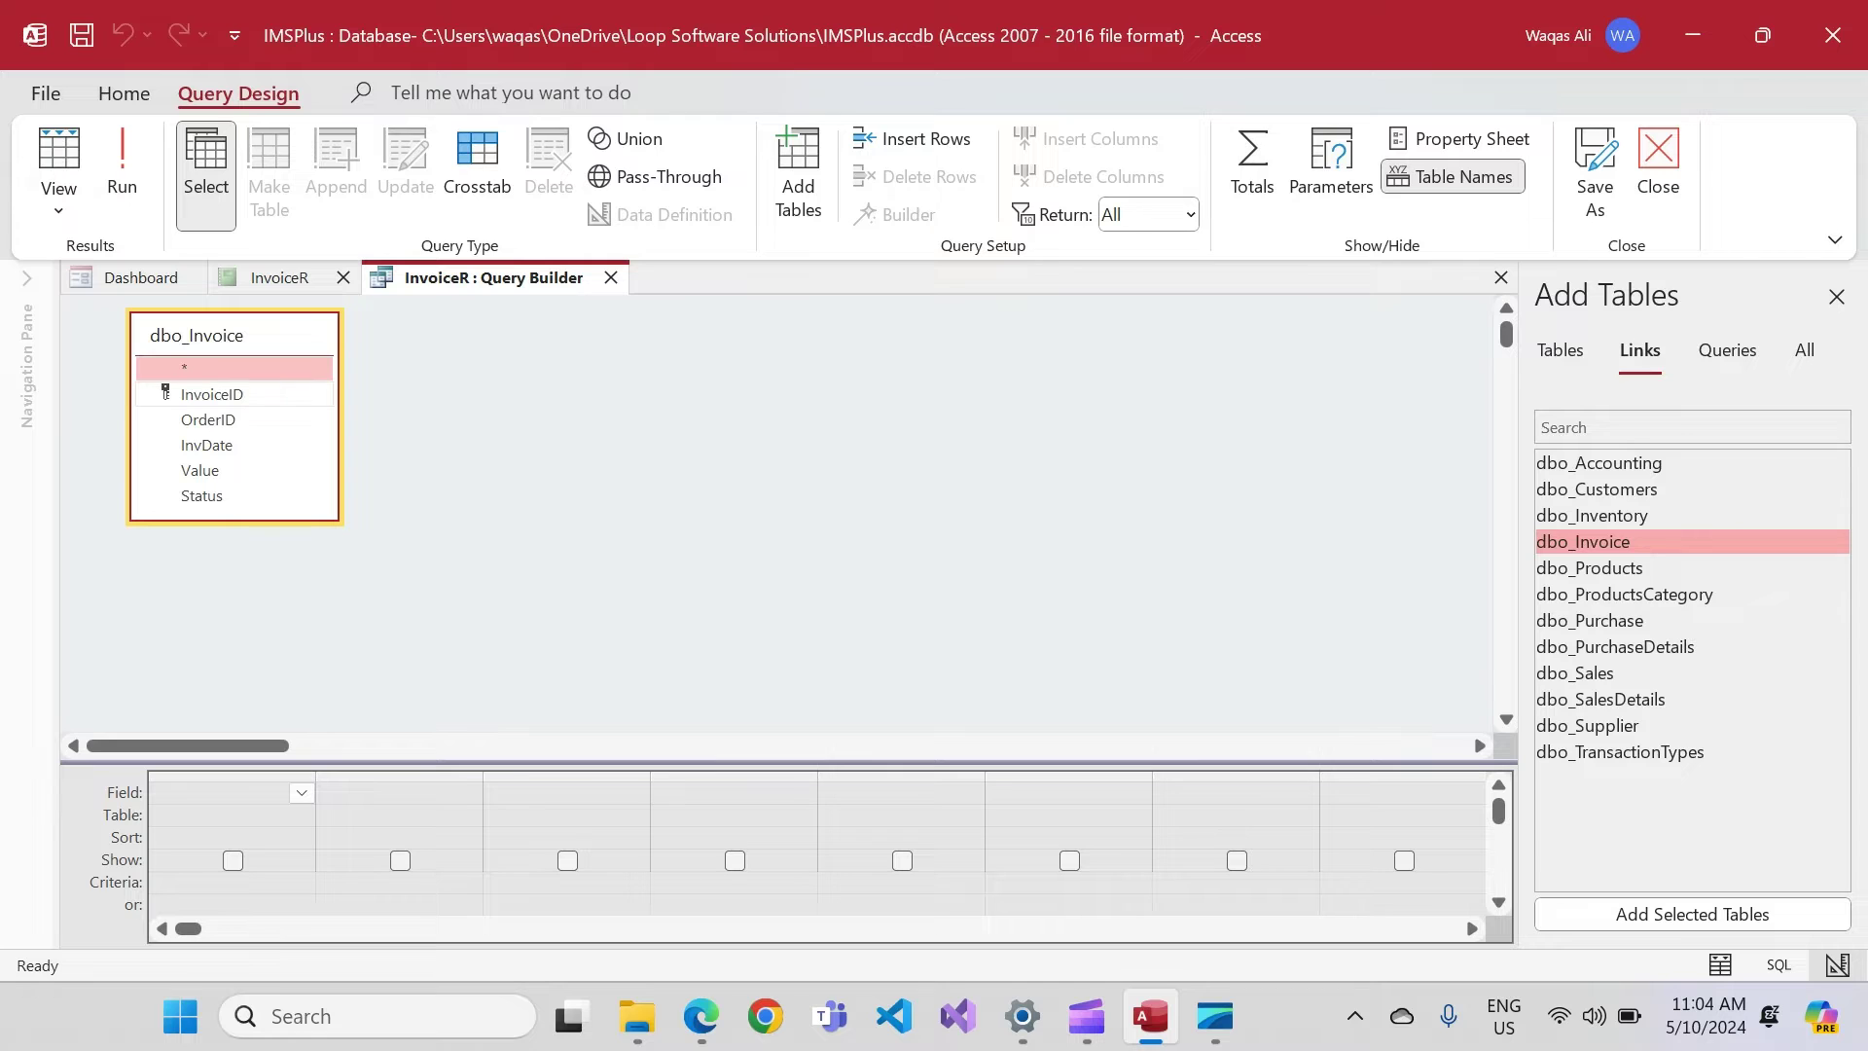
Step: Add InvoiceID, OrderID, InvDate and Value to the query, run it as a check and return to Design View
double_click(211, 394)
double_click(207, 419)
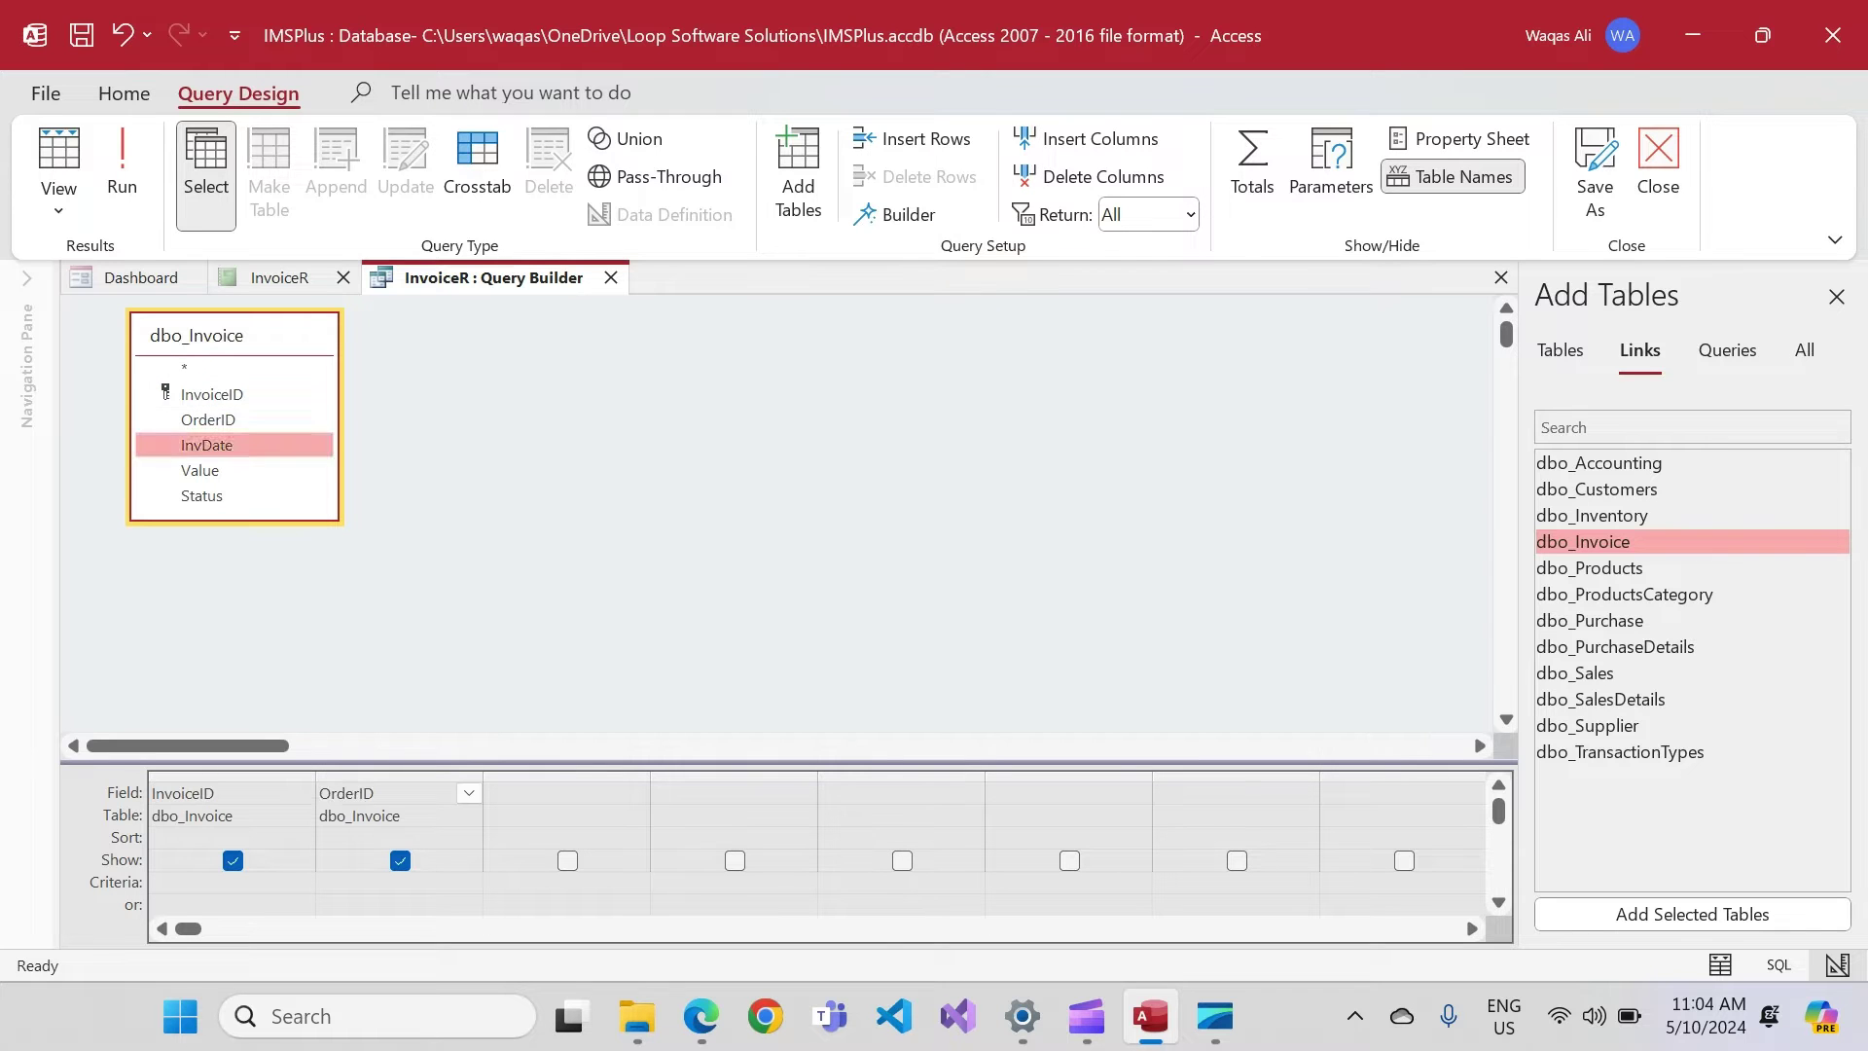
double_click(206, 444)
double_click(200, 470)
click(122, 161)
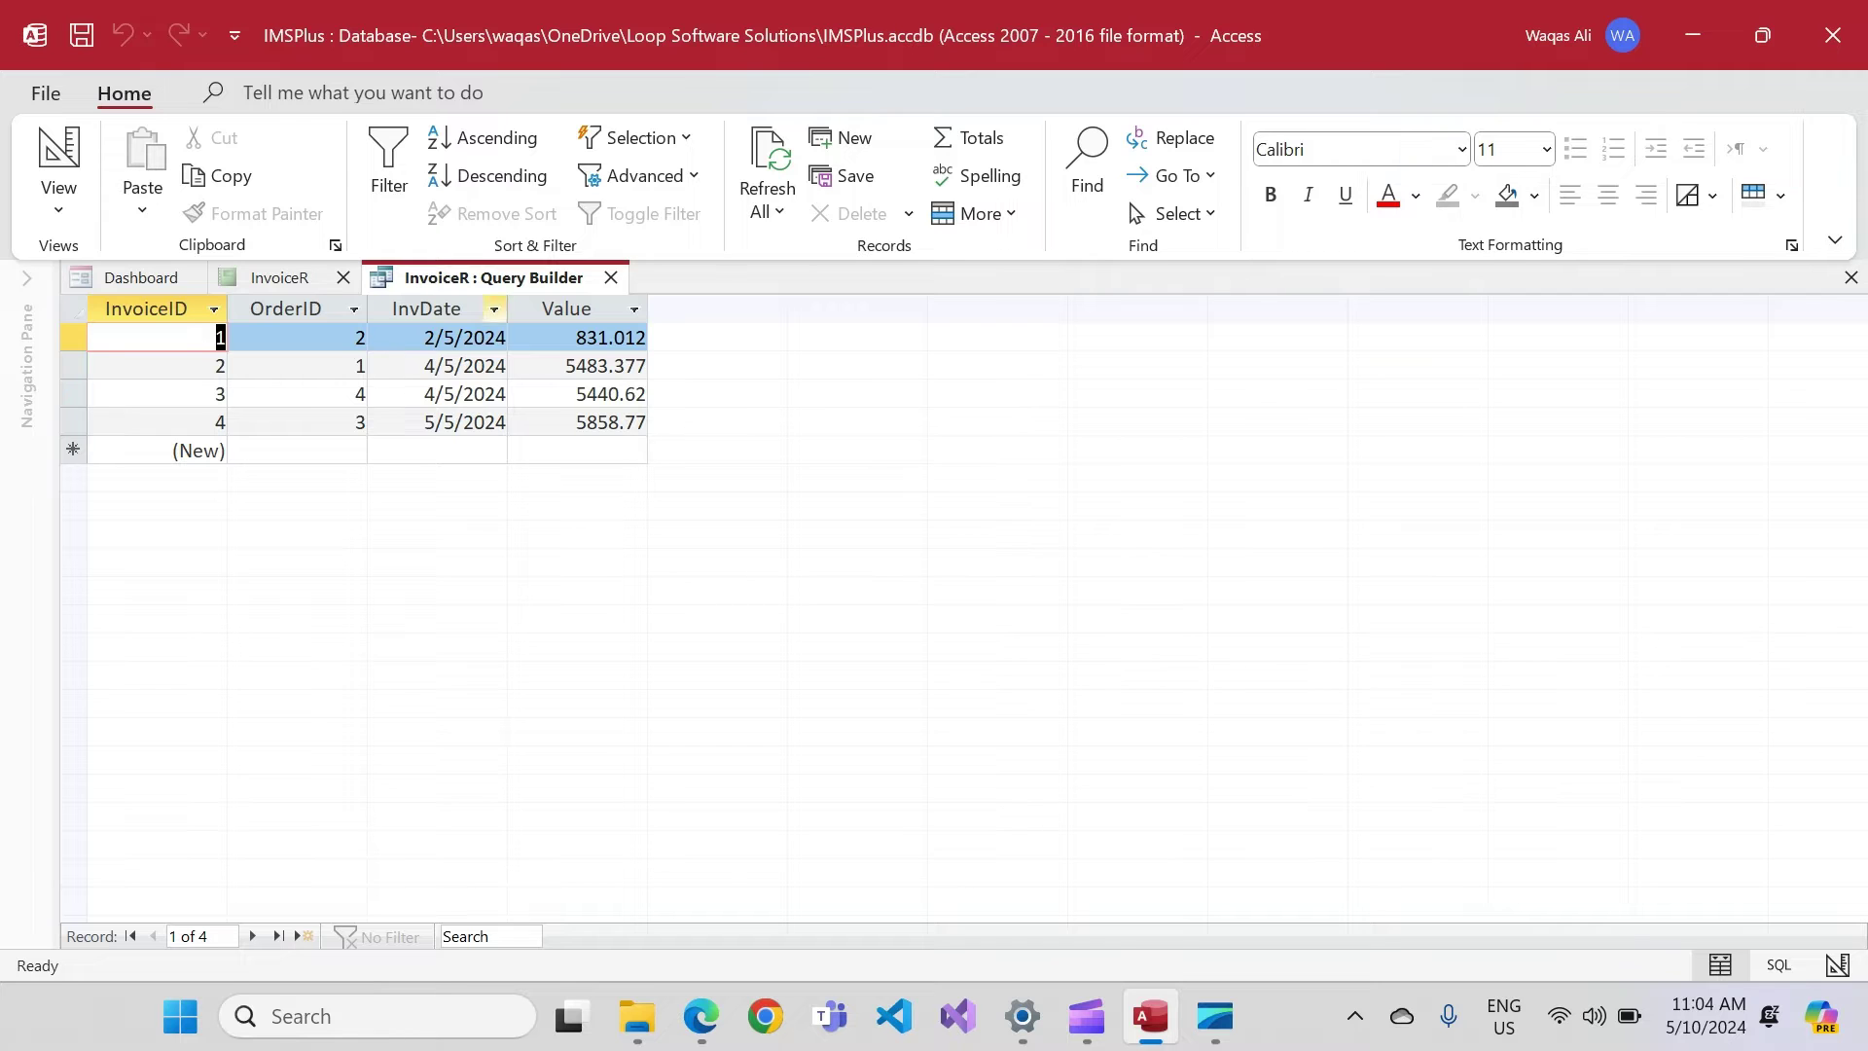
right_click(500, 281)
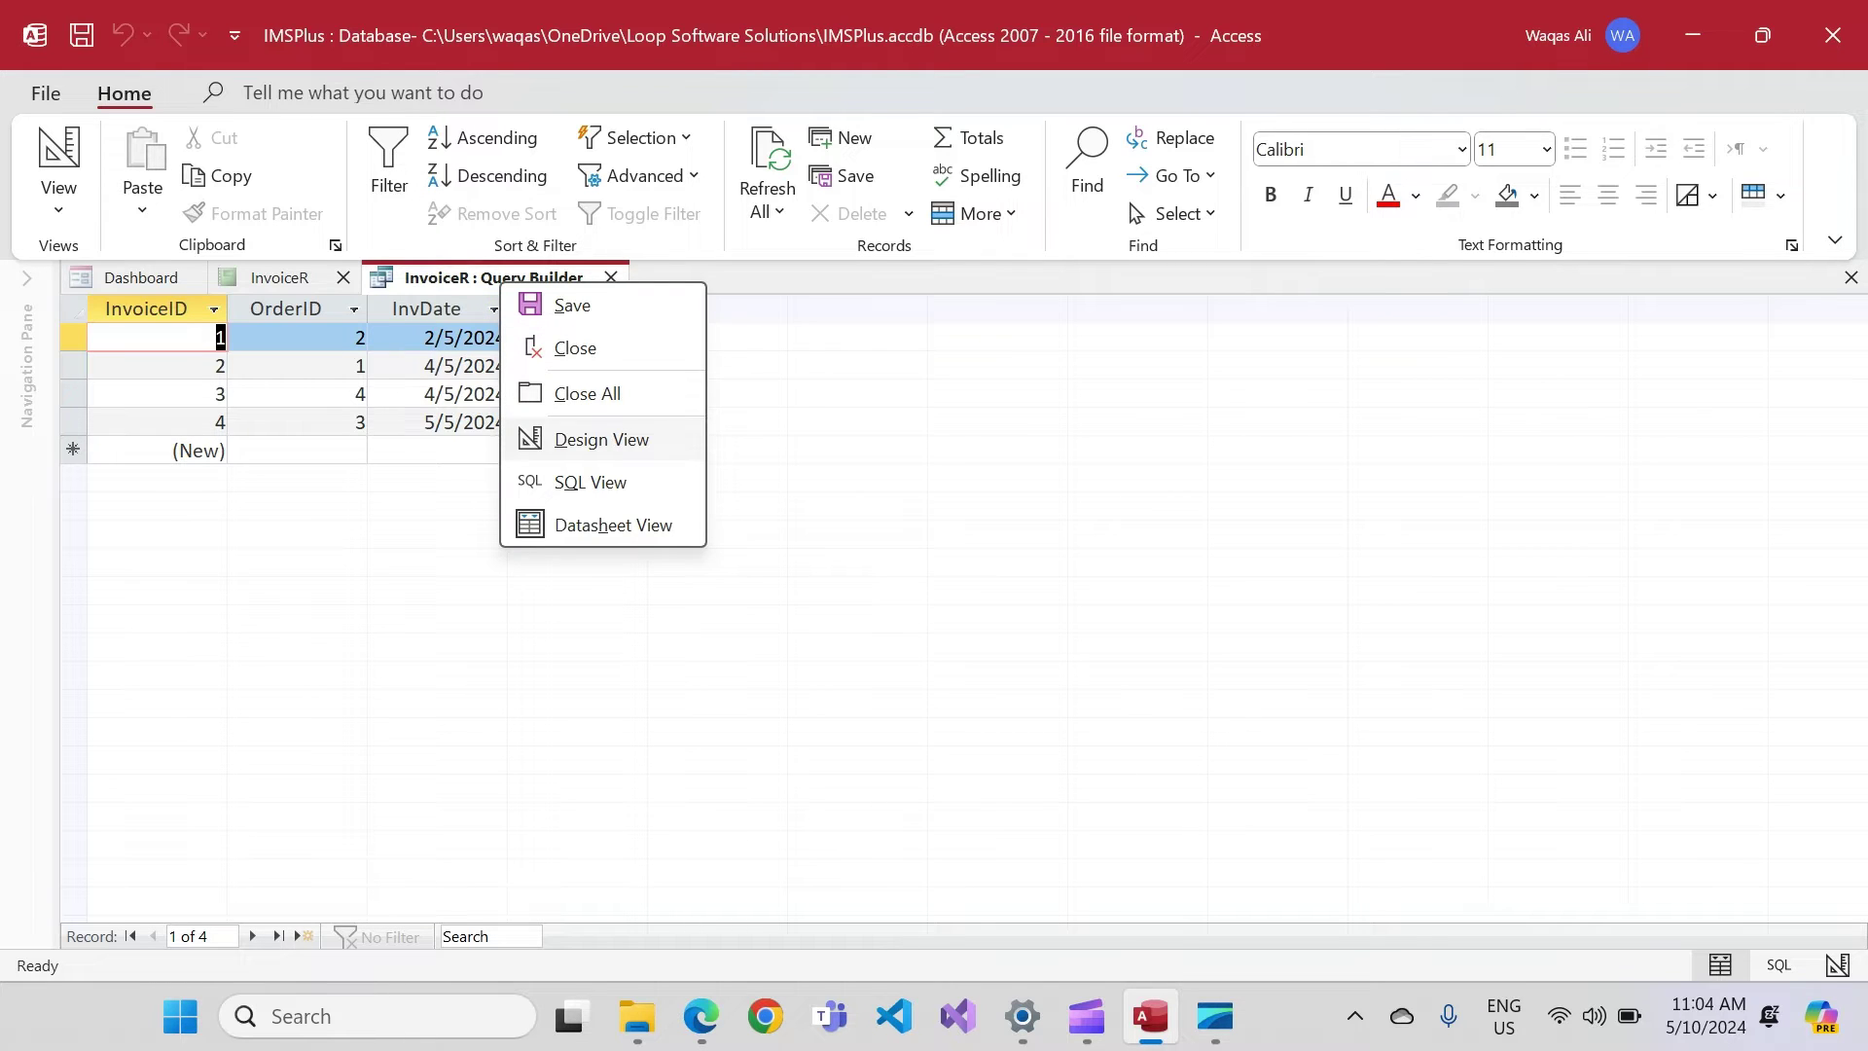
click(600, 439)
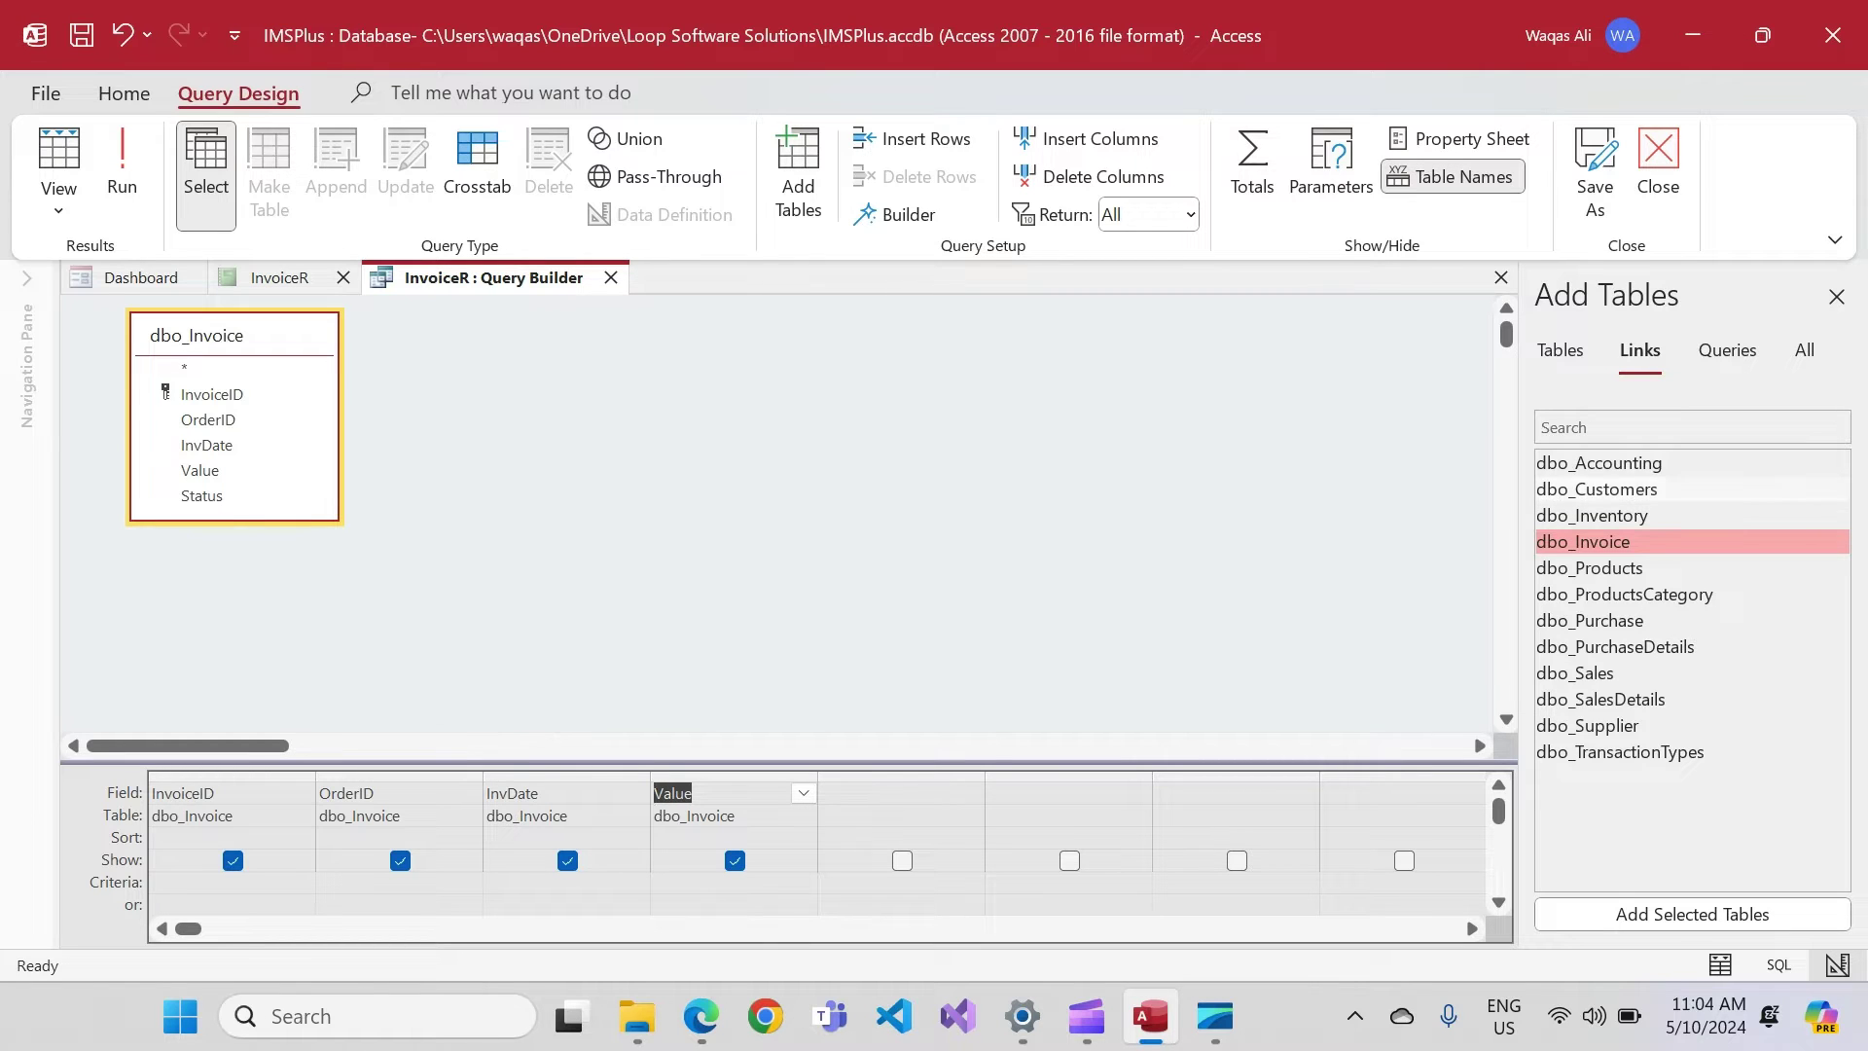
Step: Add dbo_Customers and dbo_Sales to the query, joining CustomerID to the Customer field of dbo_Sales, and space the tables apart
double_click(1596, 490)
drag(512, 336, 775, 334)
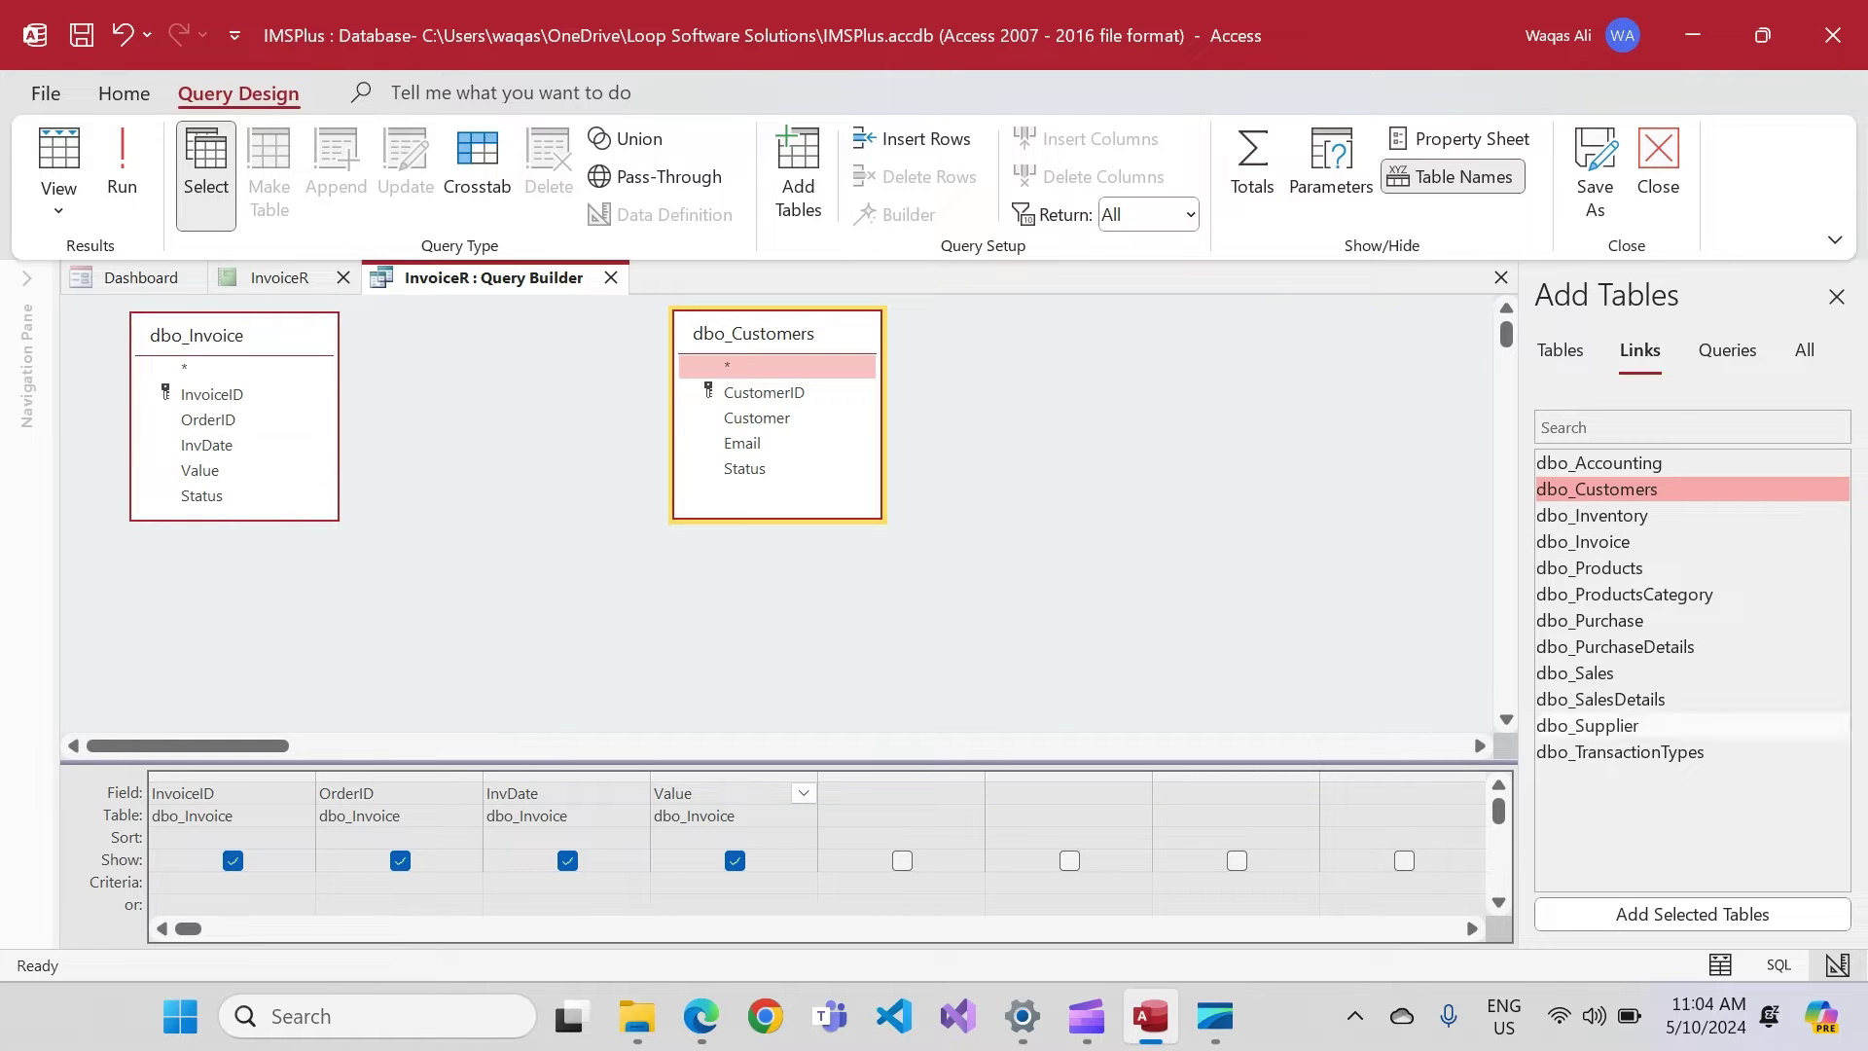
double_click(1598, 673)
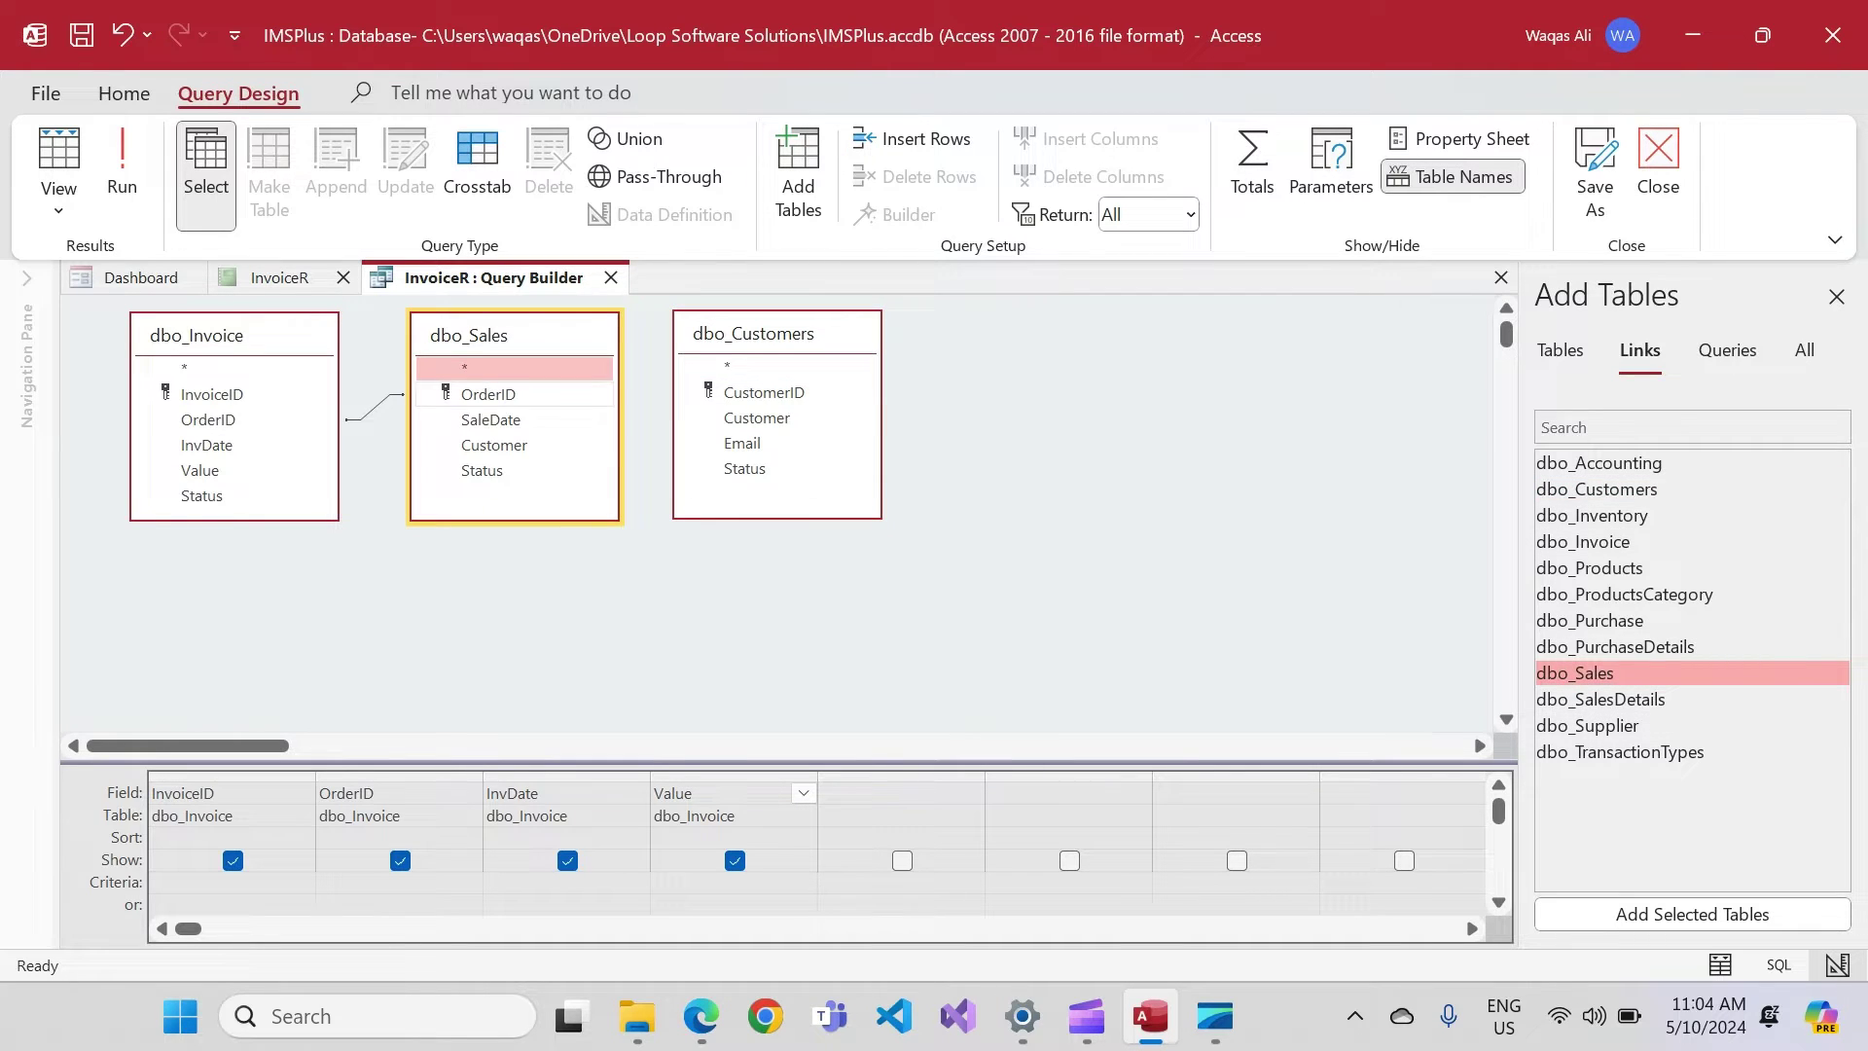
click(543, 396)
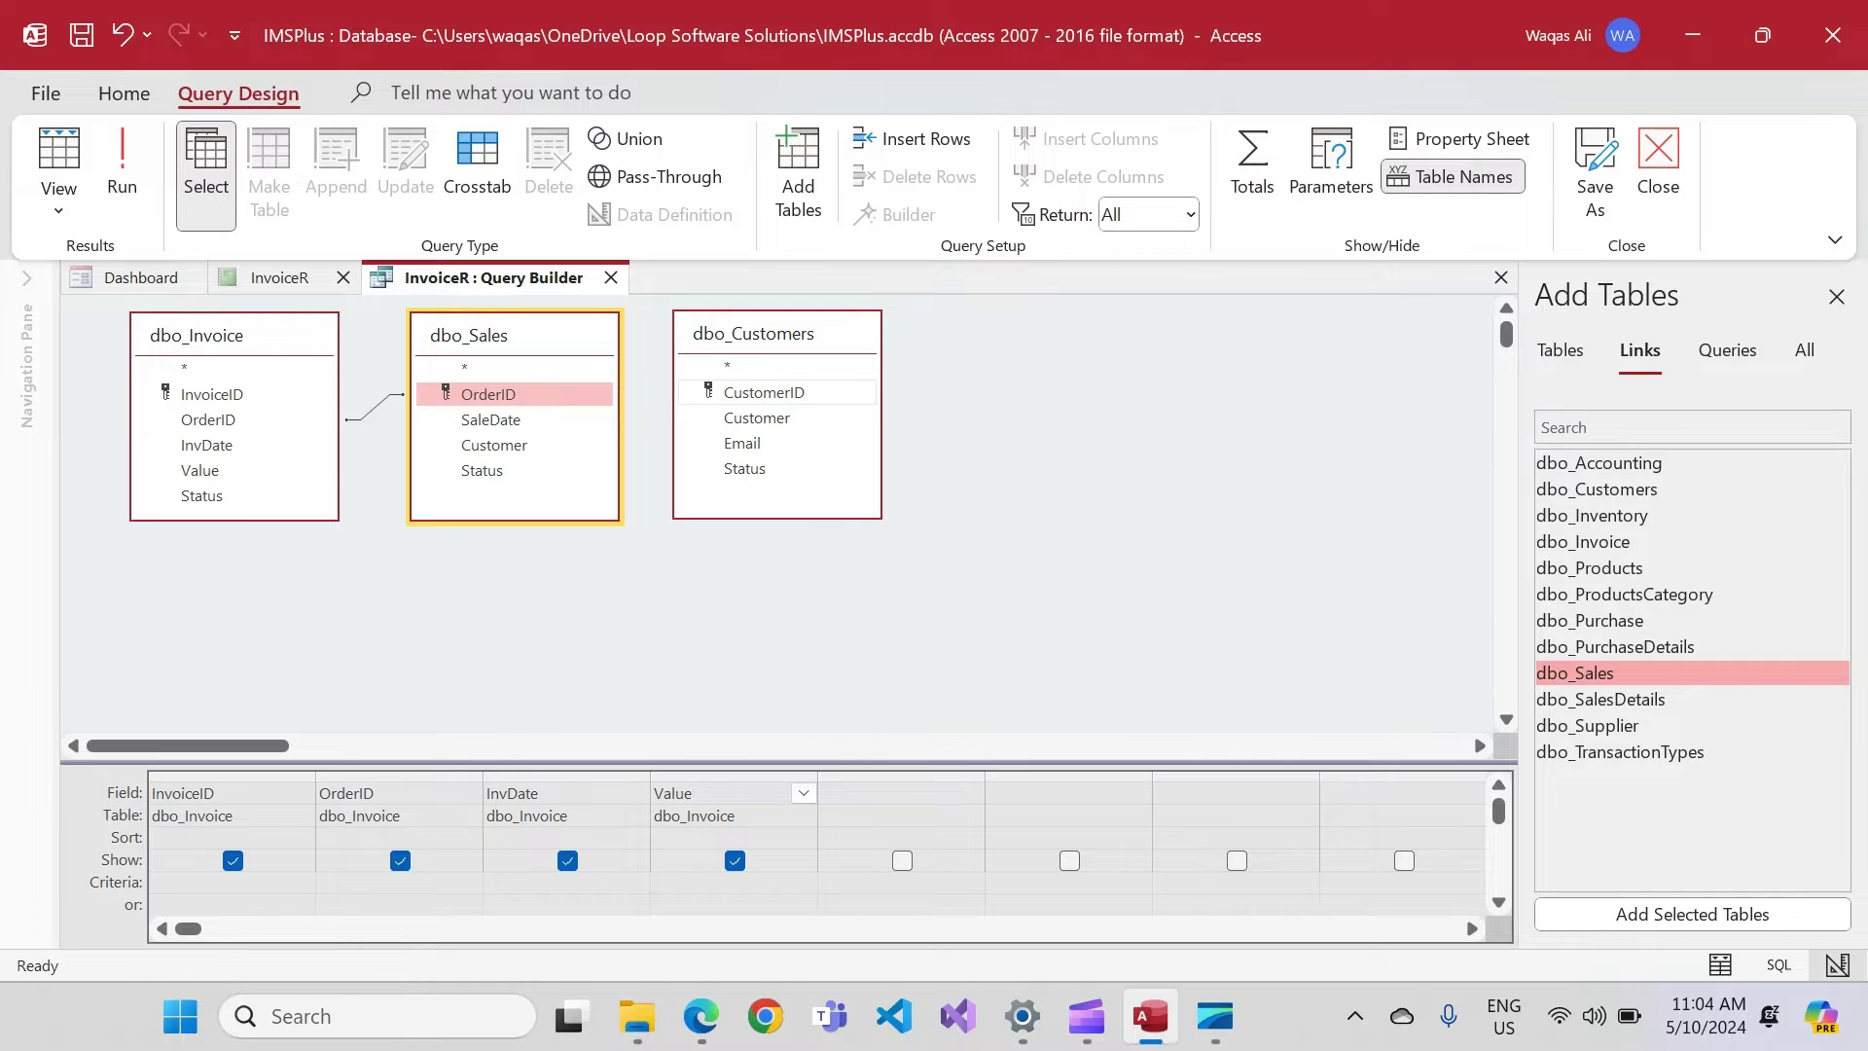
drag(764, 392, 494, 444)
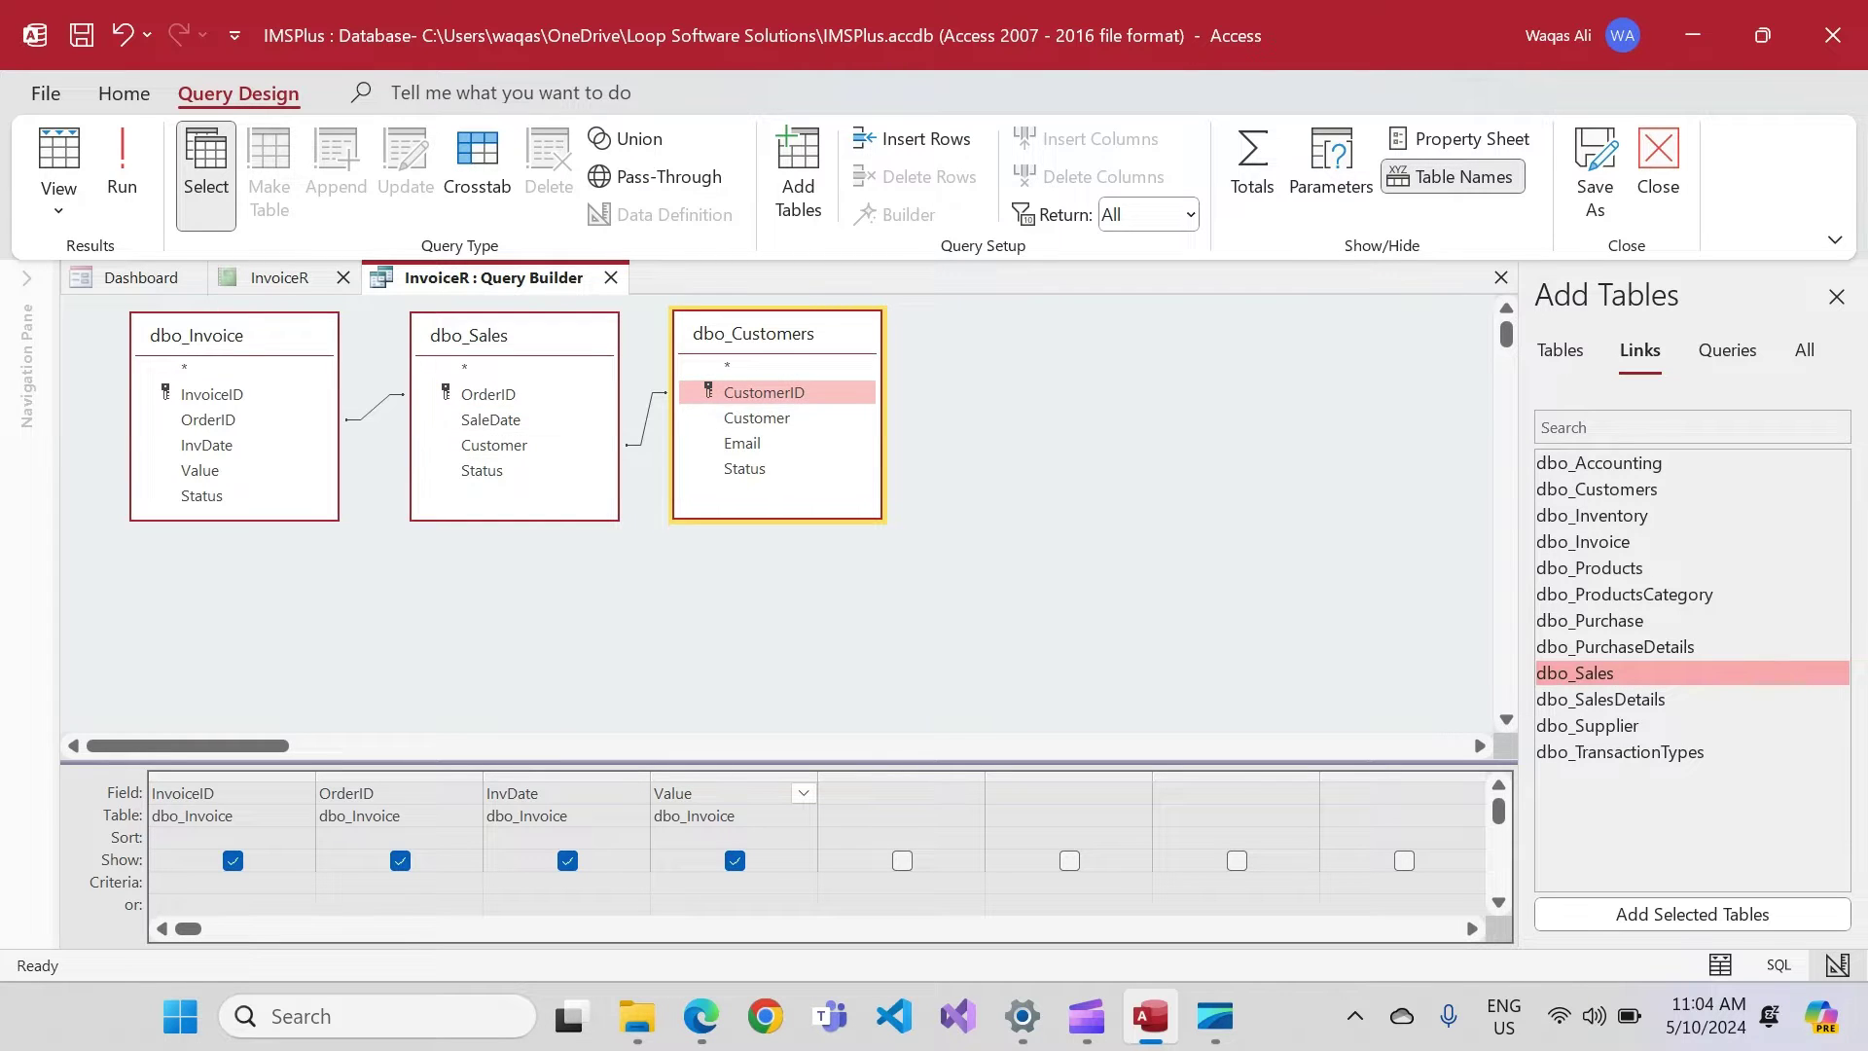
drag(798, 334, 851, 348)
drag(516, 335, 549, 352)
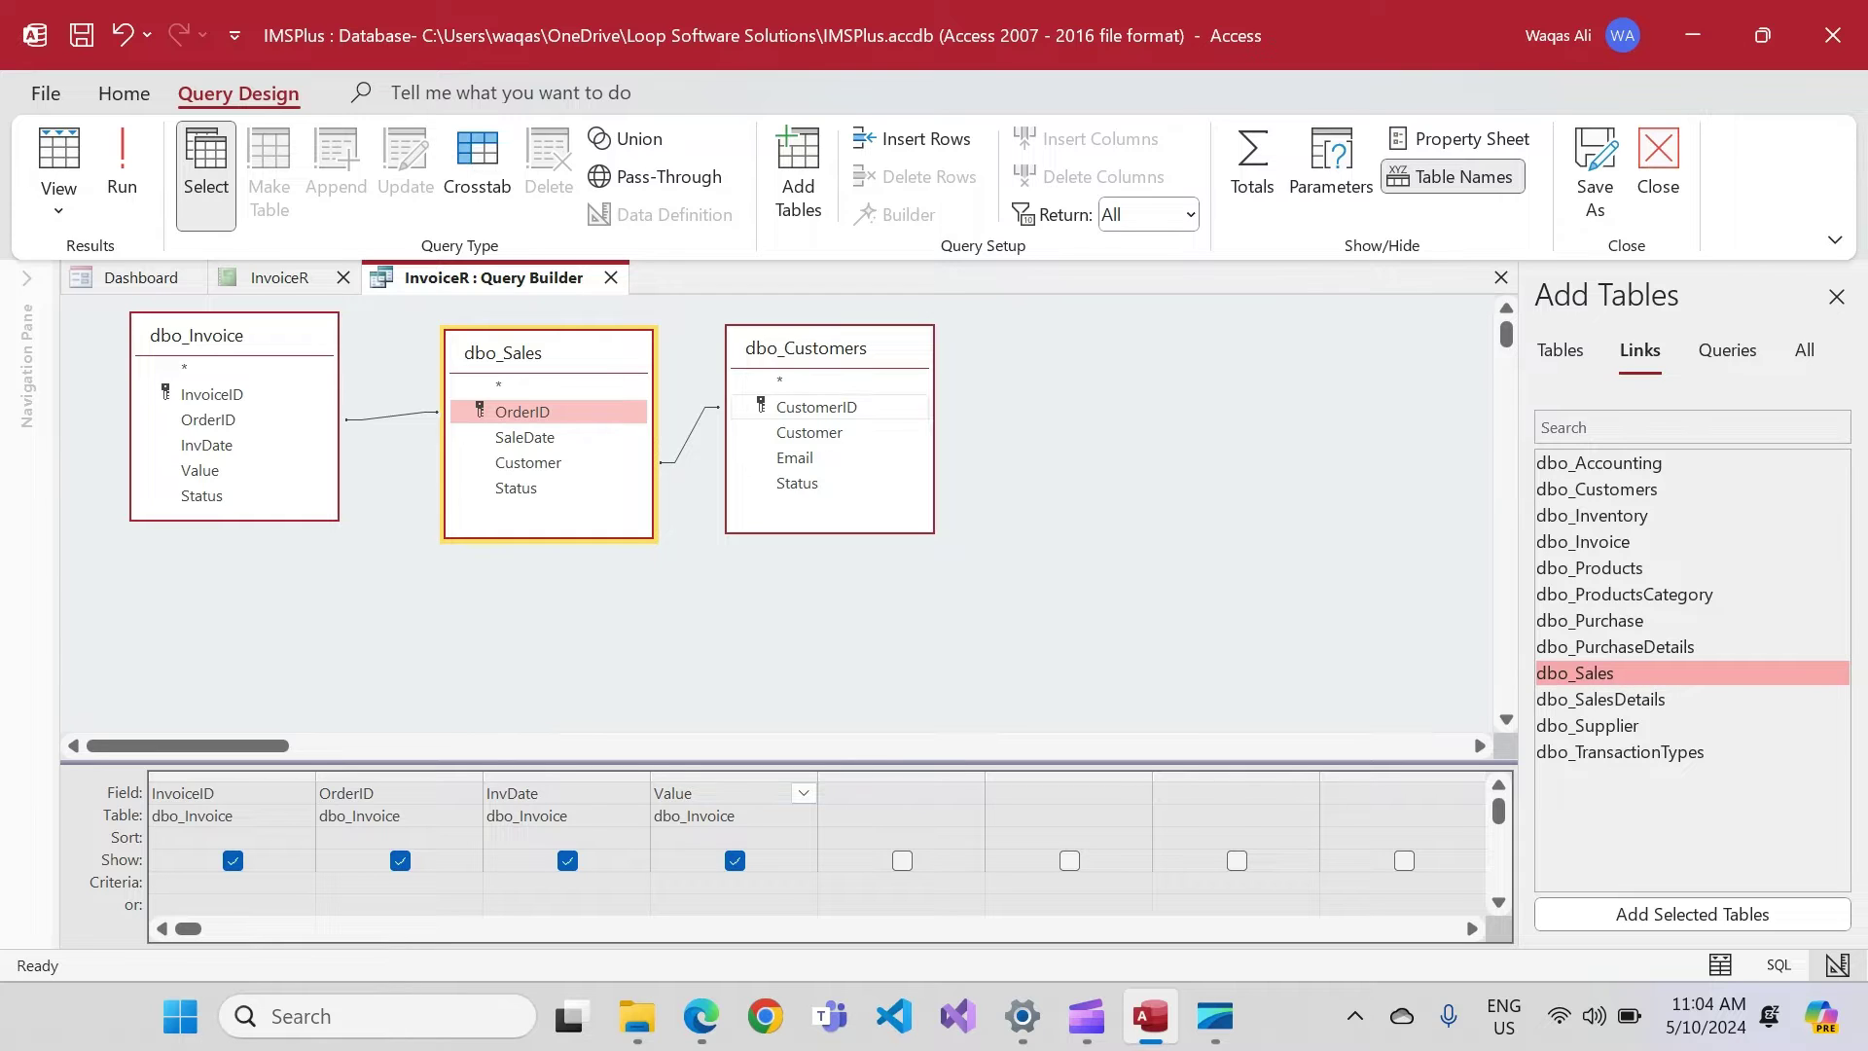
Step: Add the Customer and Email fields from dbo_Customers to the query and run it
double_click(810, 433)
click(795, 458)
double_click(795, 458)
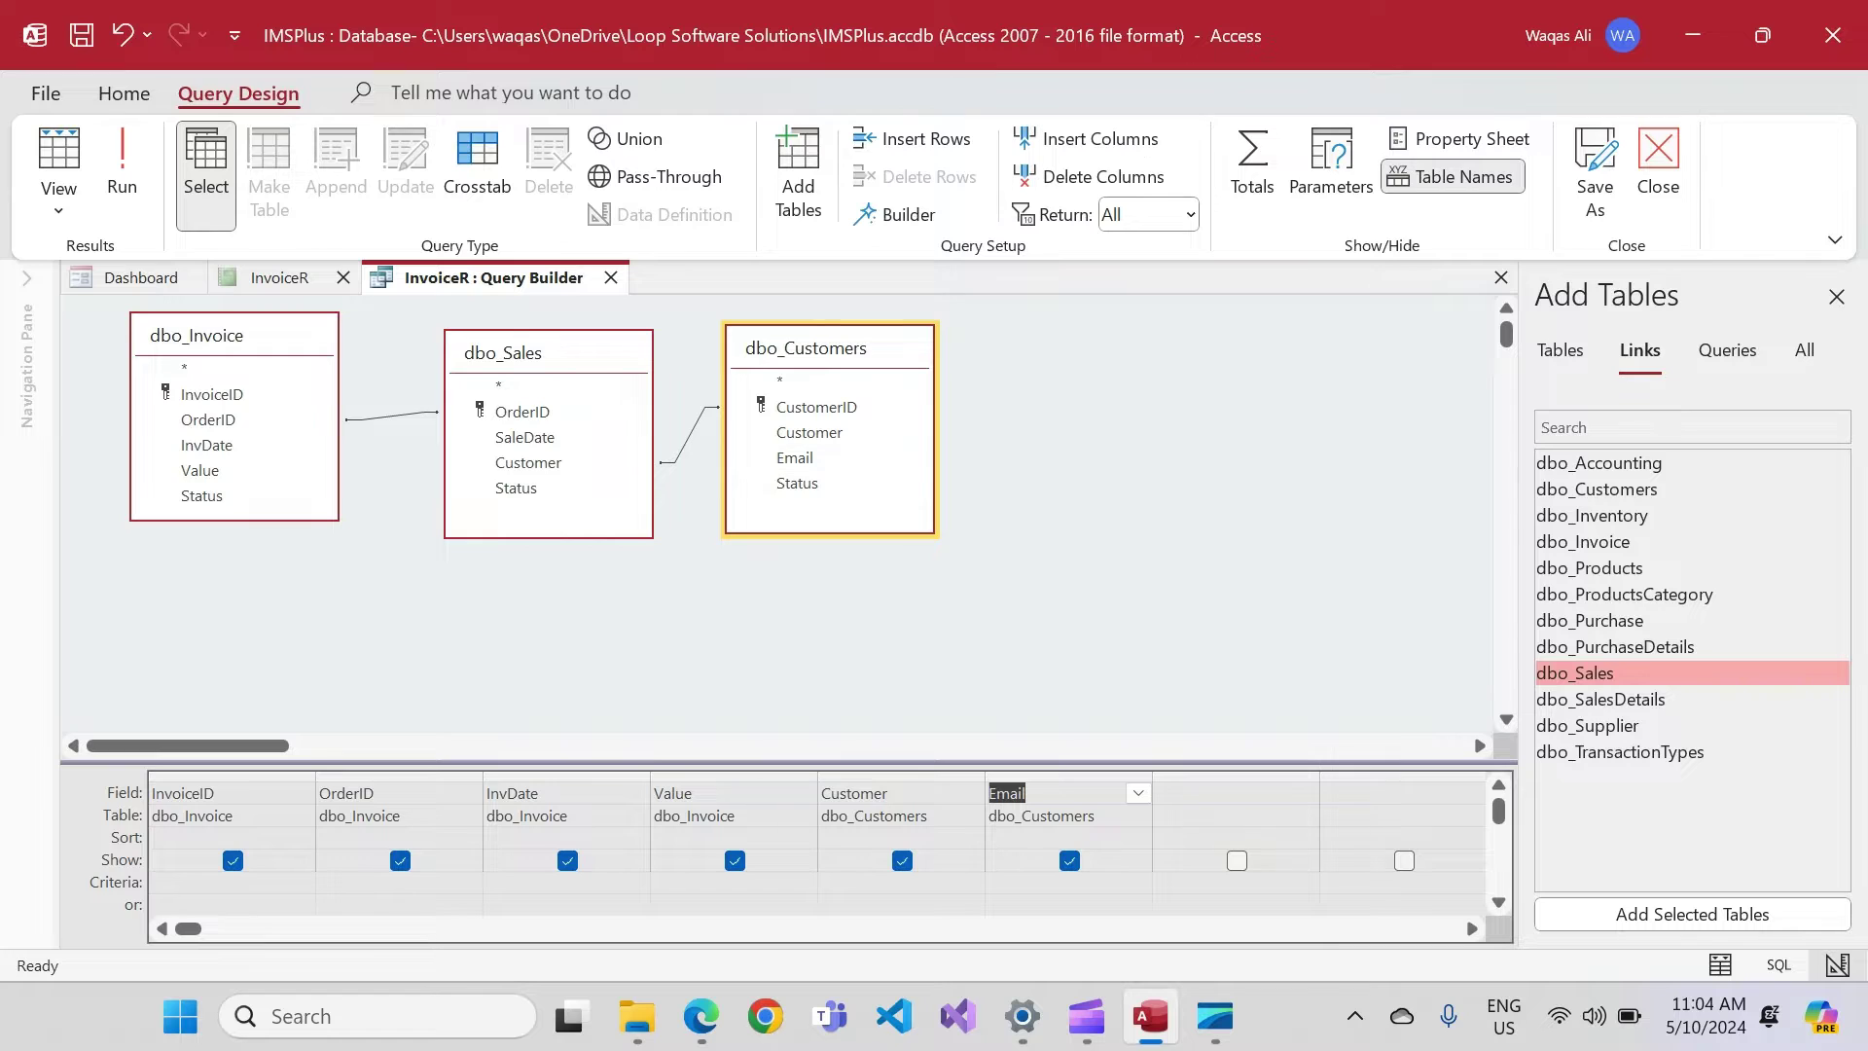
click(122, 166)
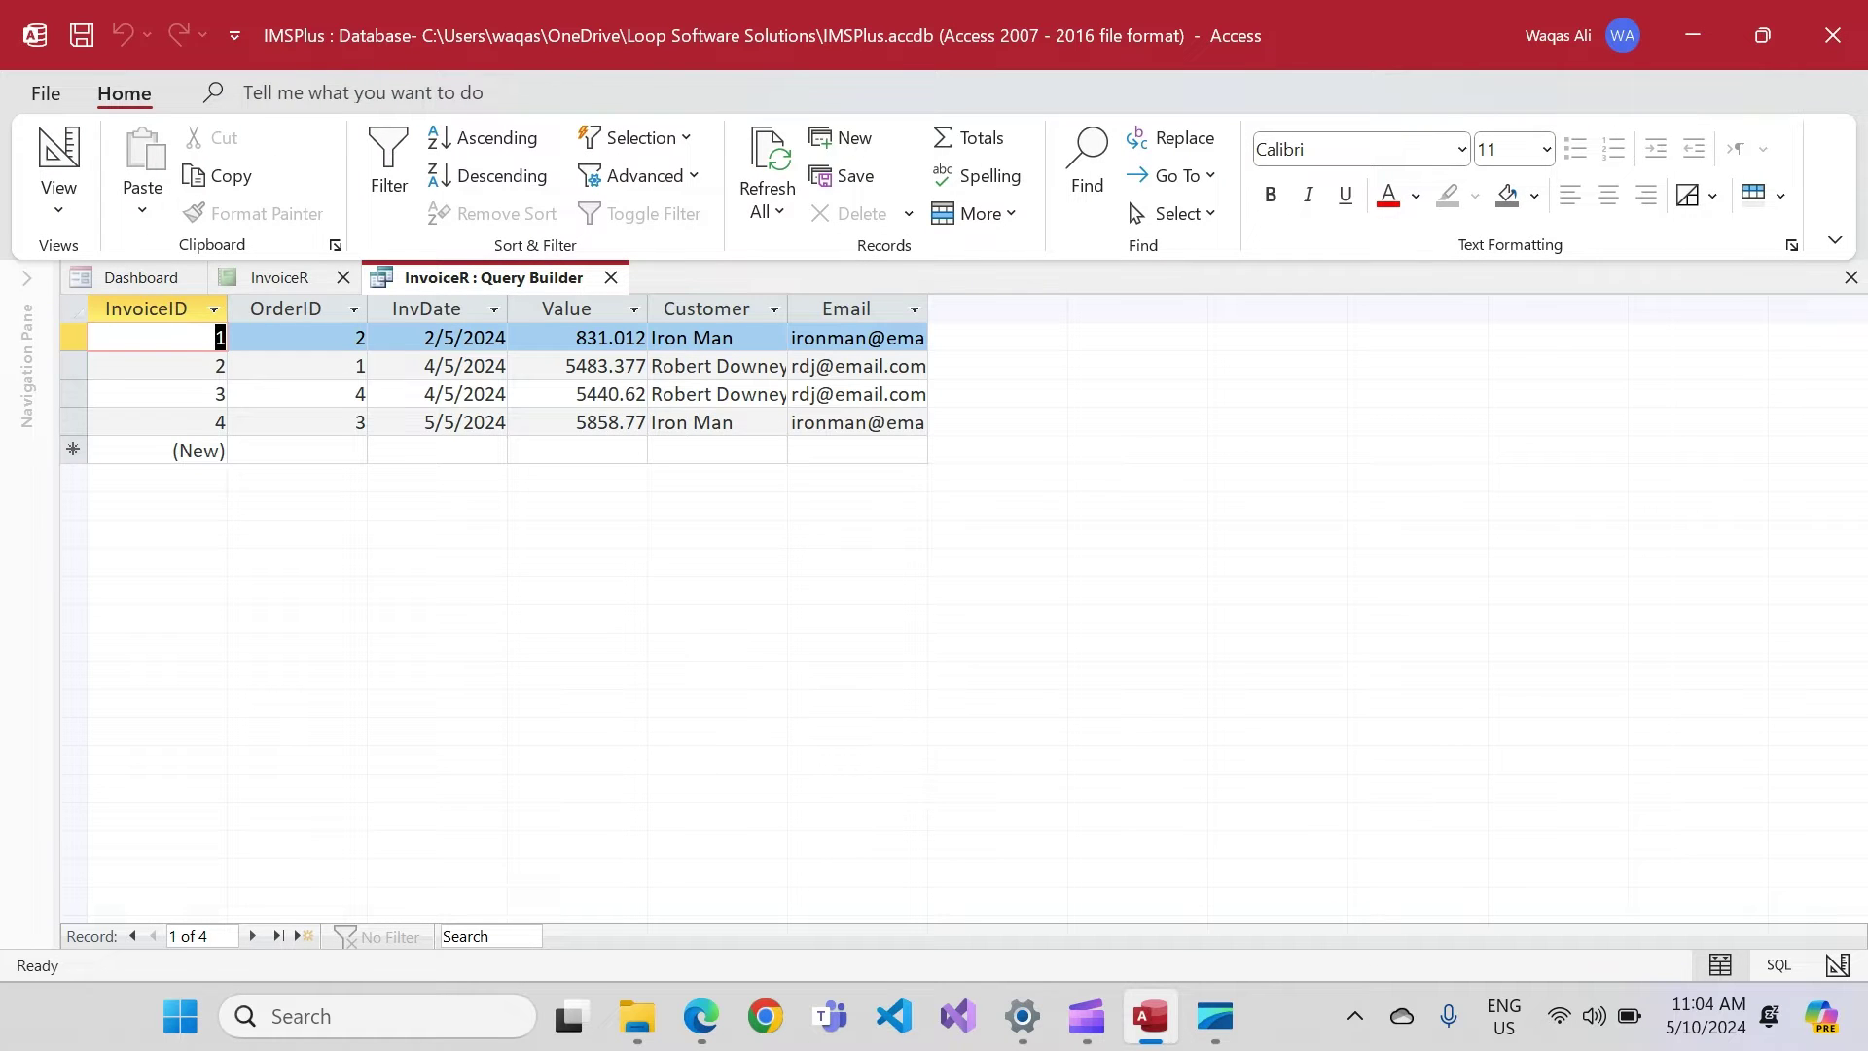
Step: Save the query as the report's record source and close the query builder
right_click(497, 273)
click(564, 293)
click(611, 278)
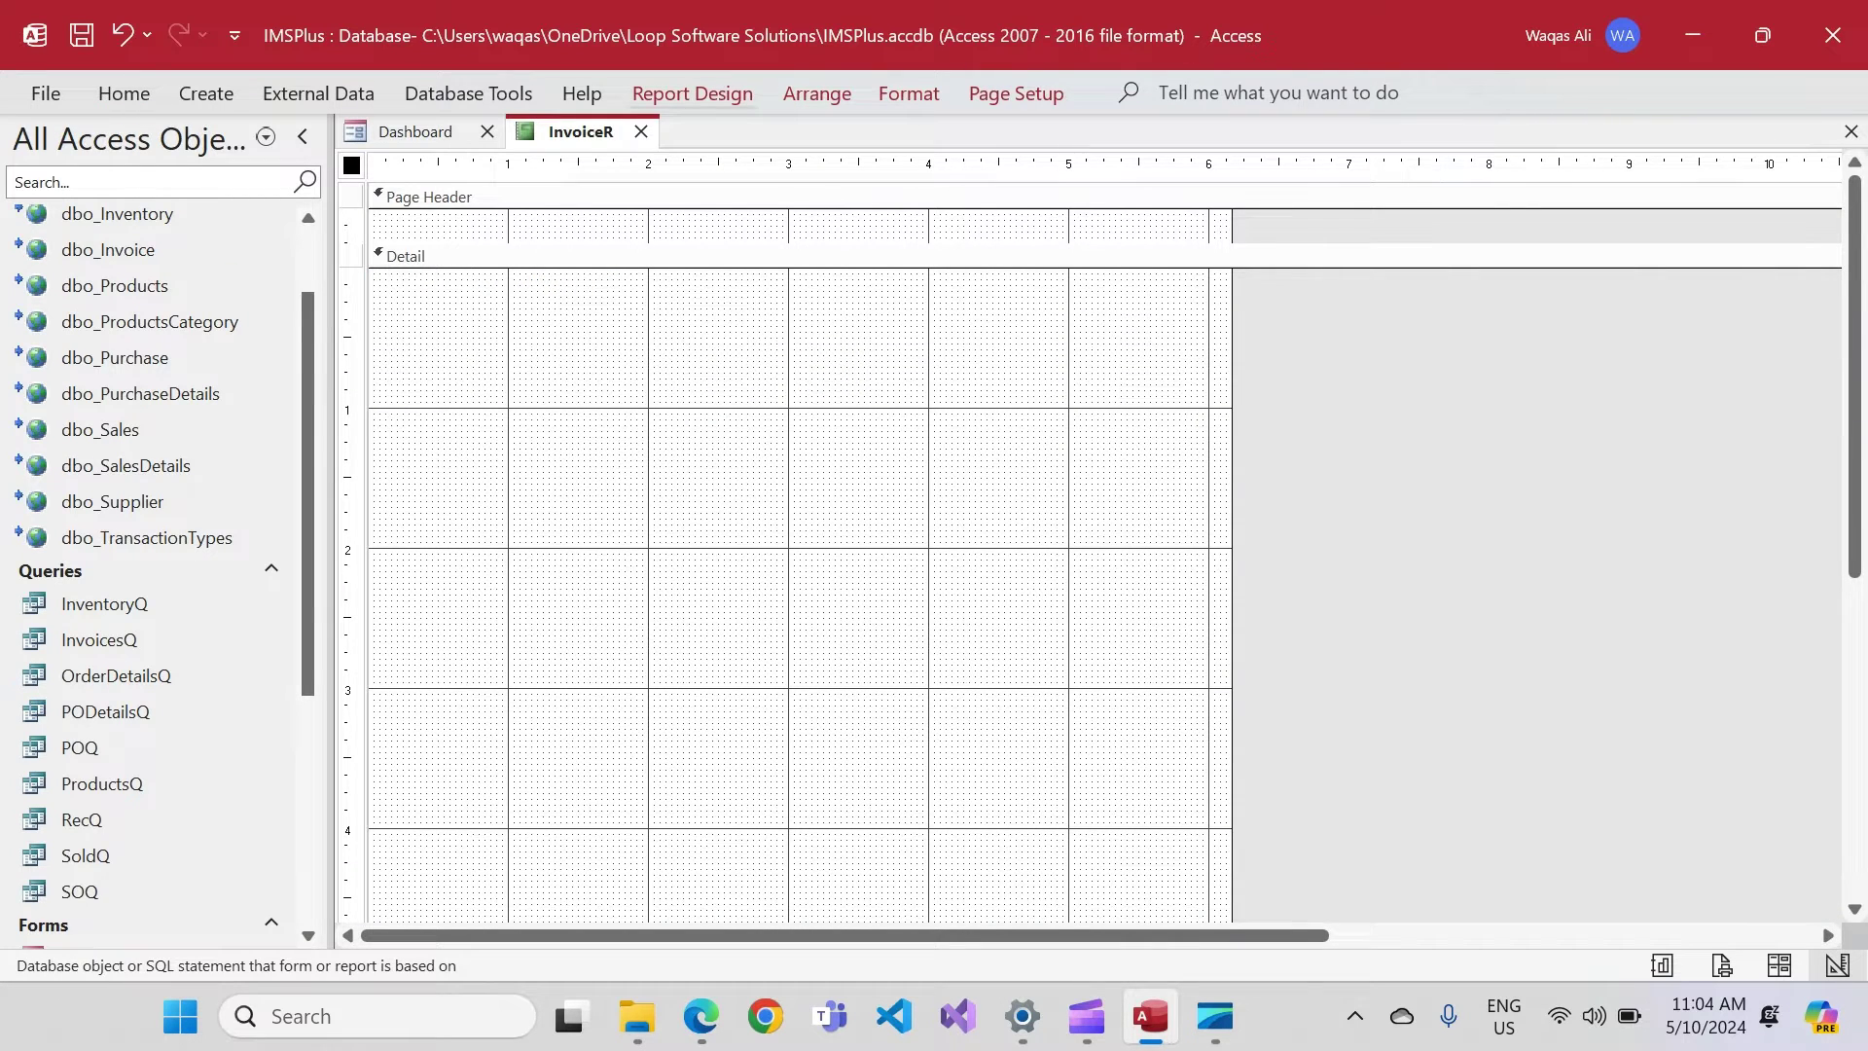
Step: Widen the report to about 7.1 inches and show the list of fields available for it
click(691, 95)
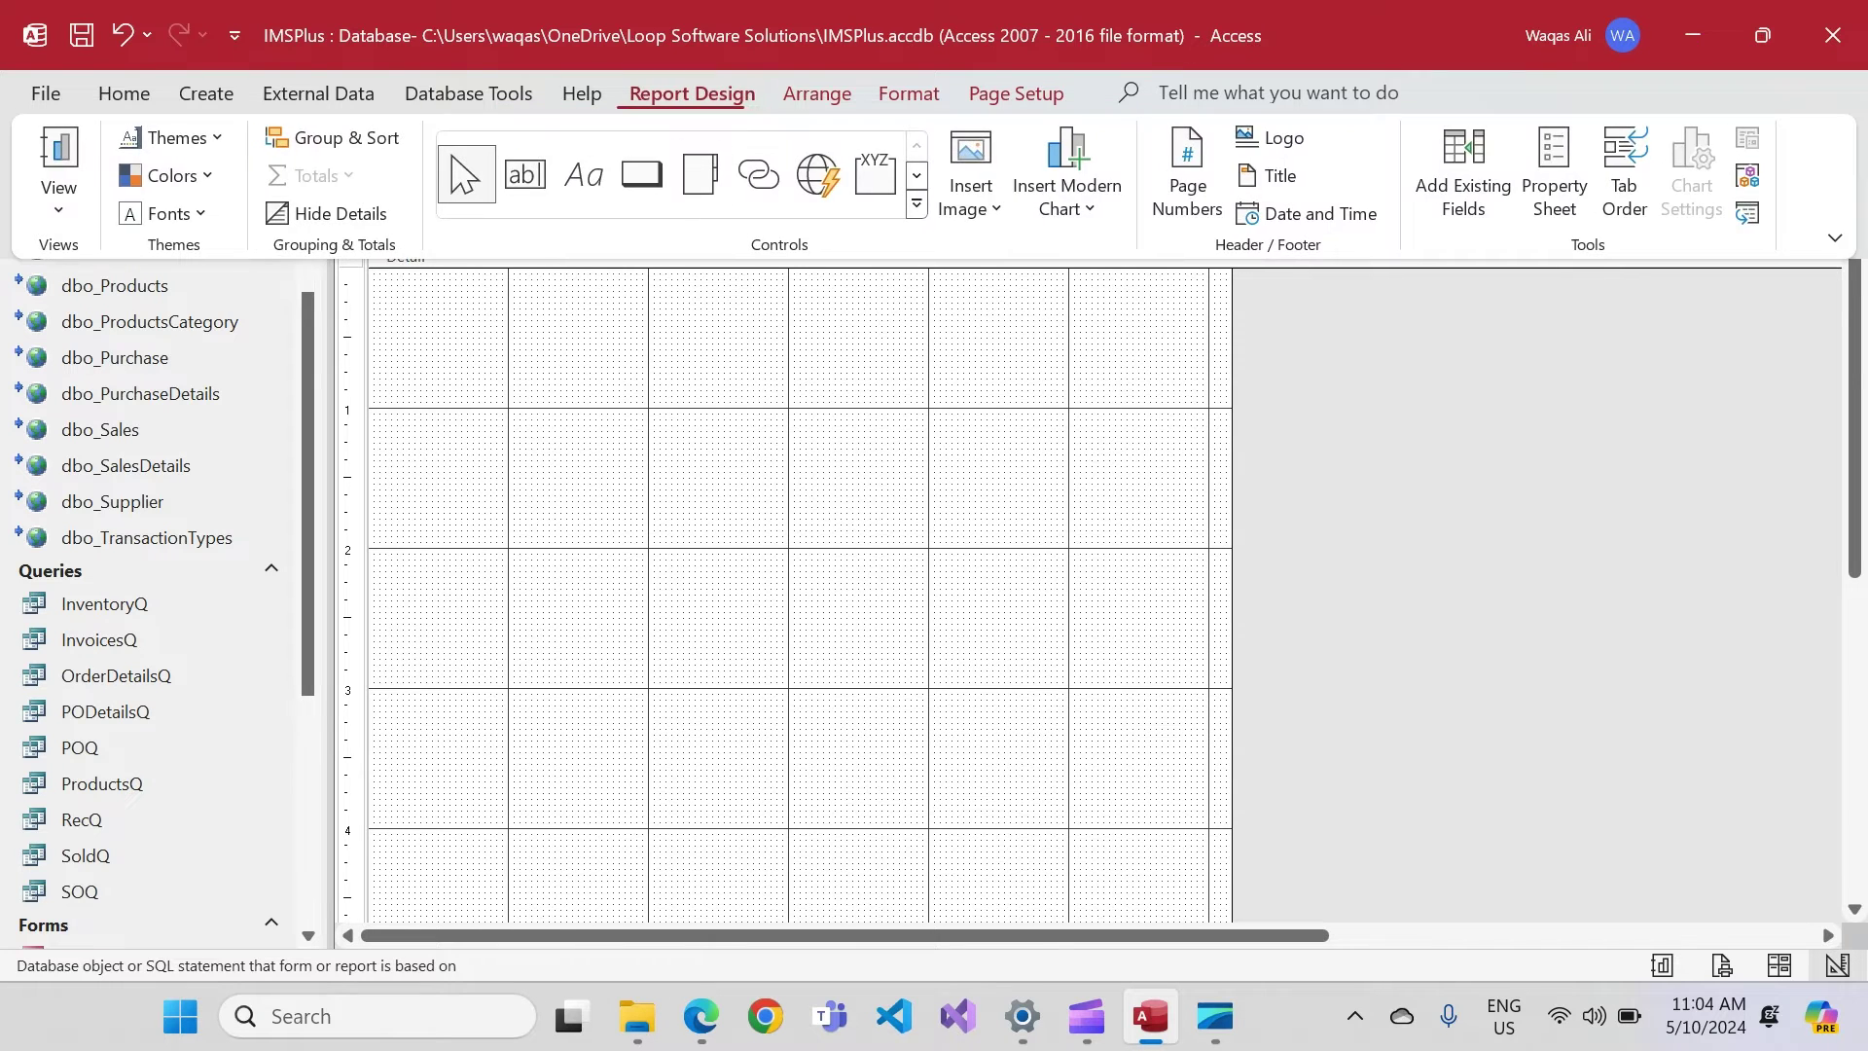
click(1441, 185)
drag(1233, 553, 1362, 552)
click(692, 94)
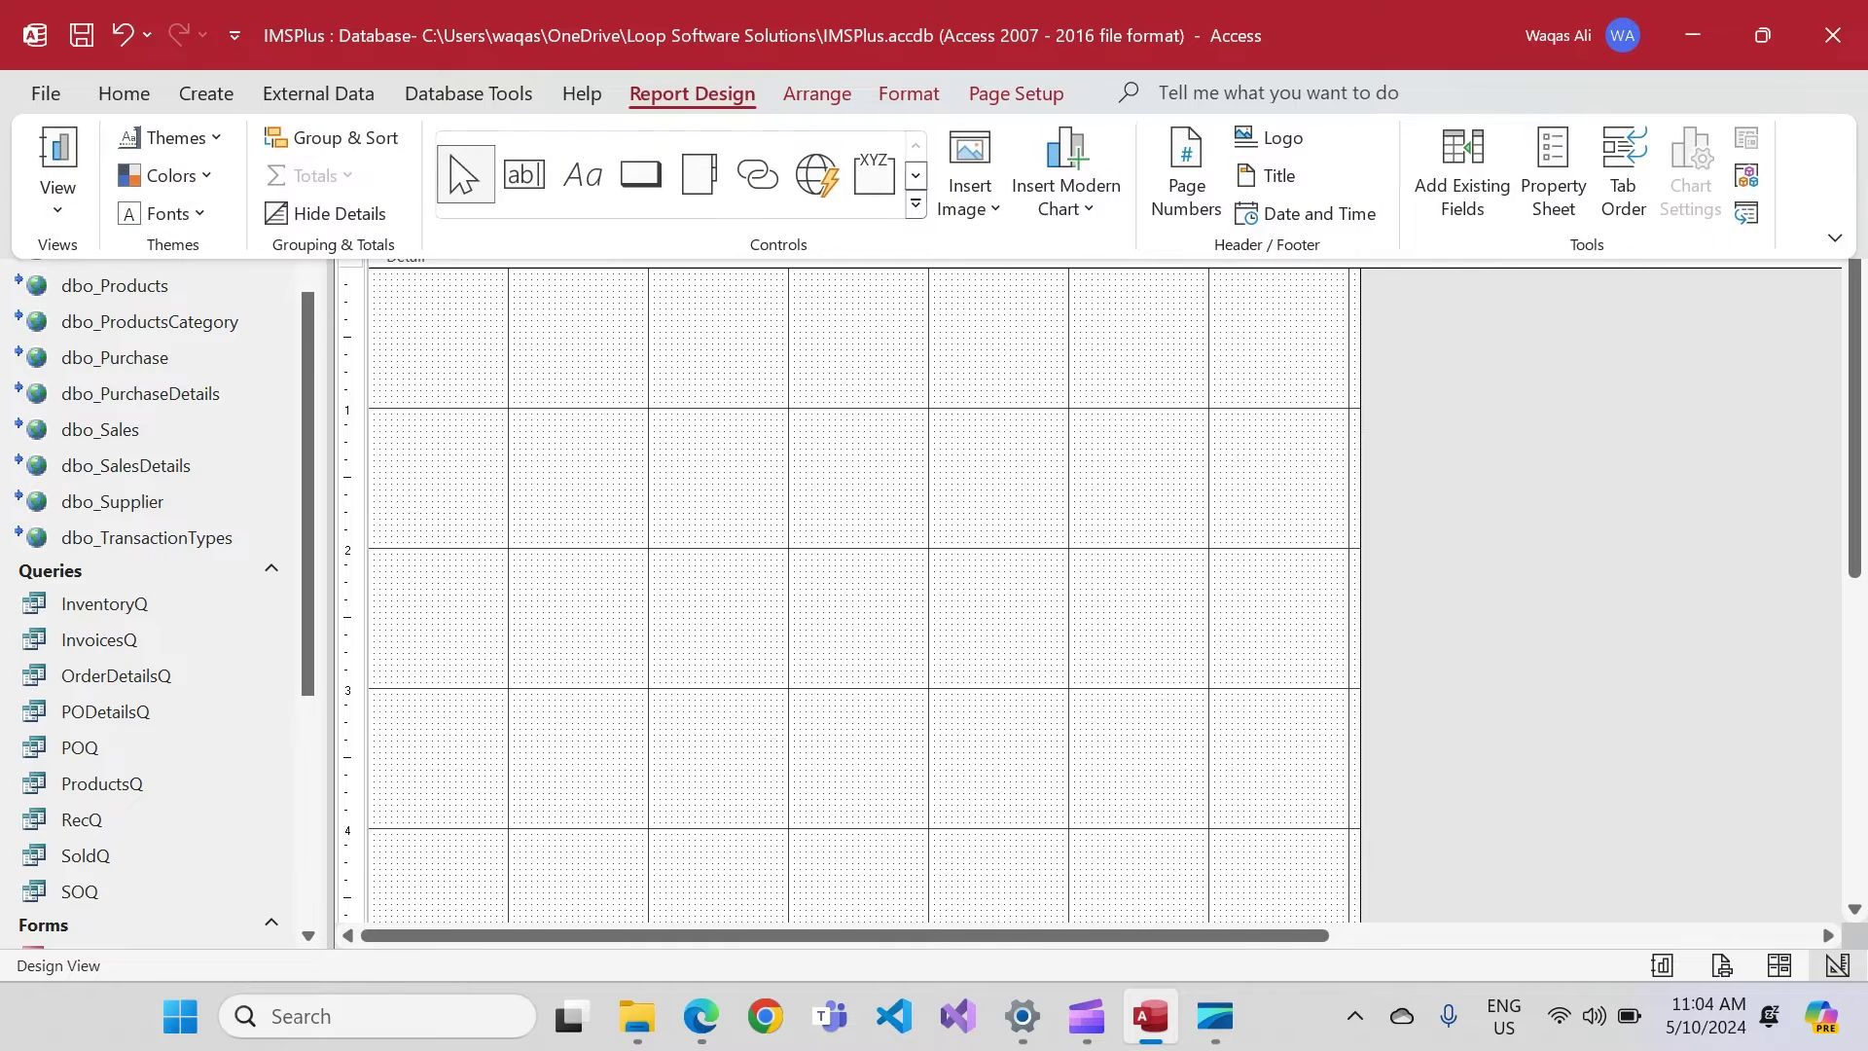
click(1463, 175)
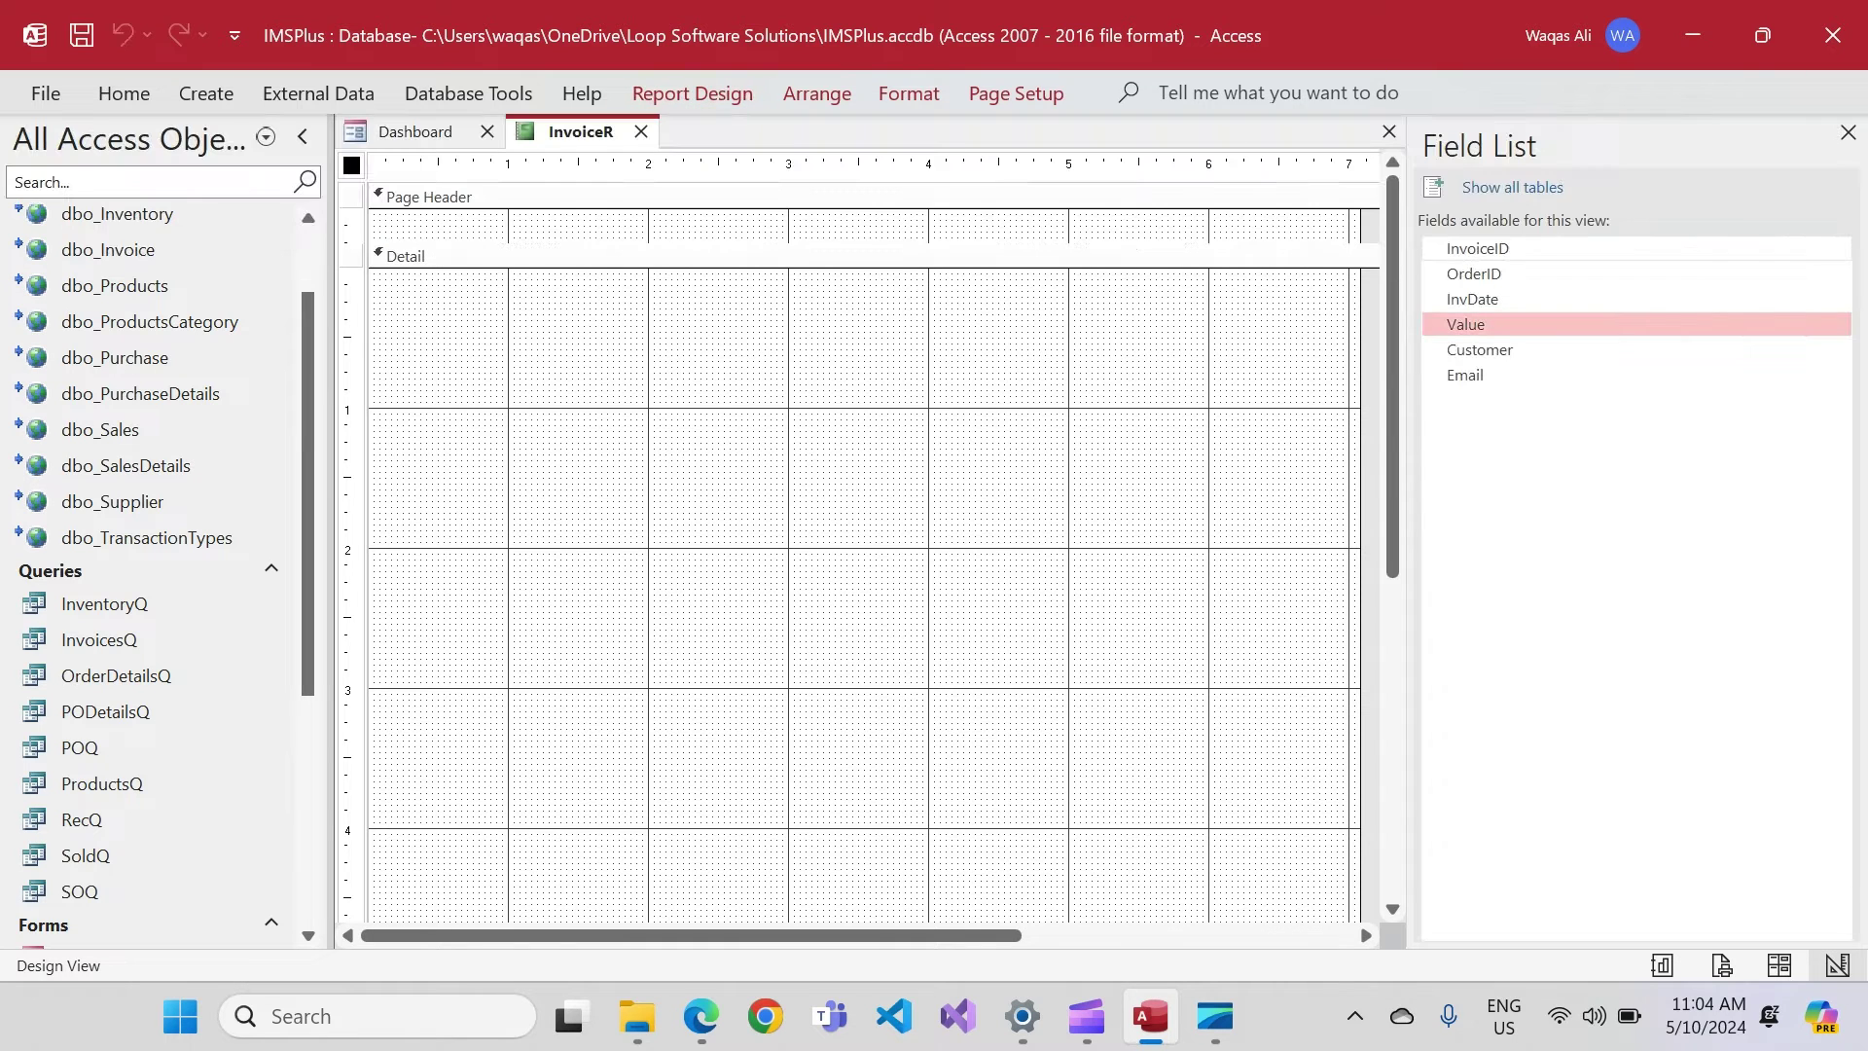
Step: Place all six available fields, InvoiceID through Email, in the report's Detail section
key(shift+Down)
key(shift+Down)
key(shift+Down)
key(shift+Down)
key(shift+Down)
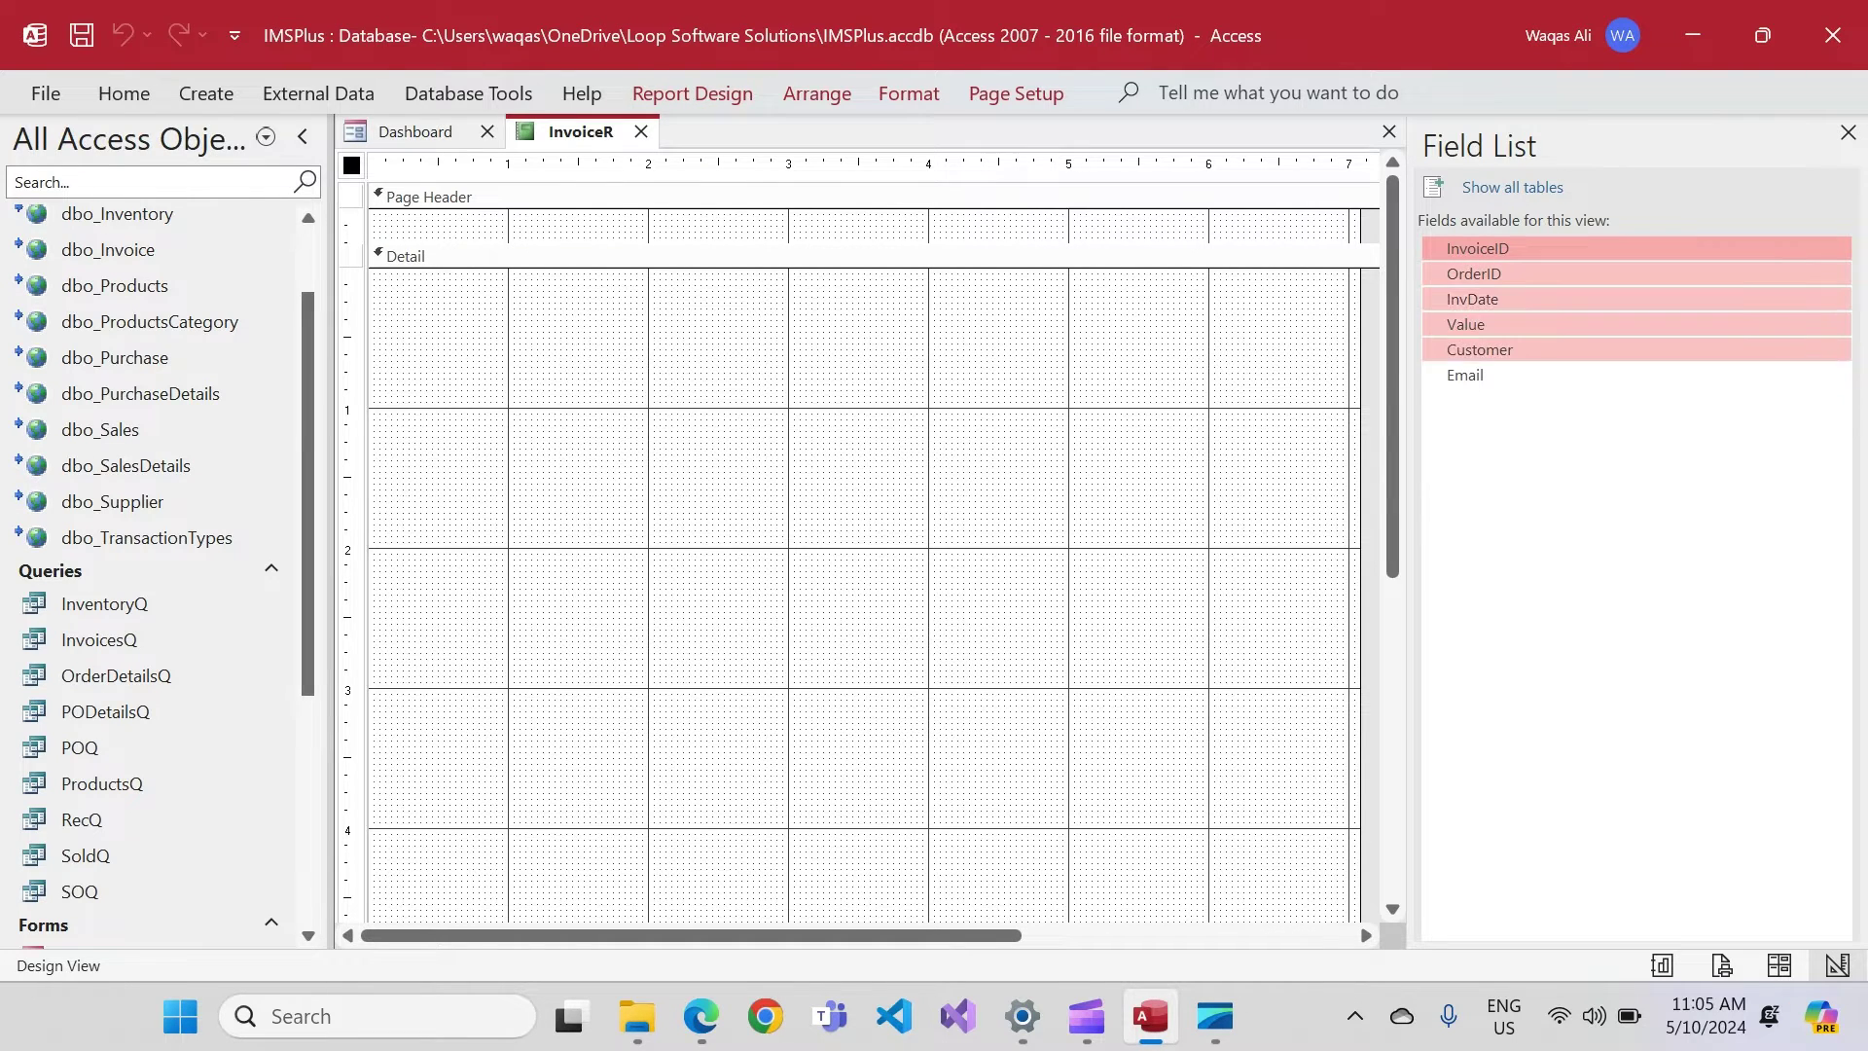
drag(1498, 249, 784, 405)
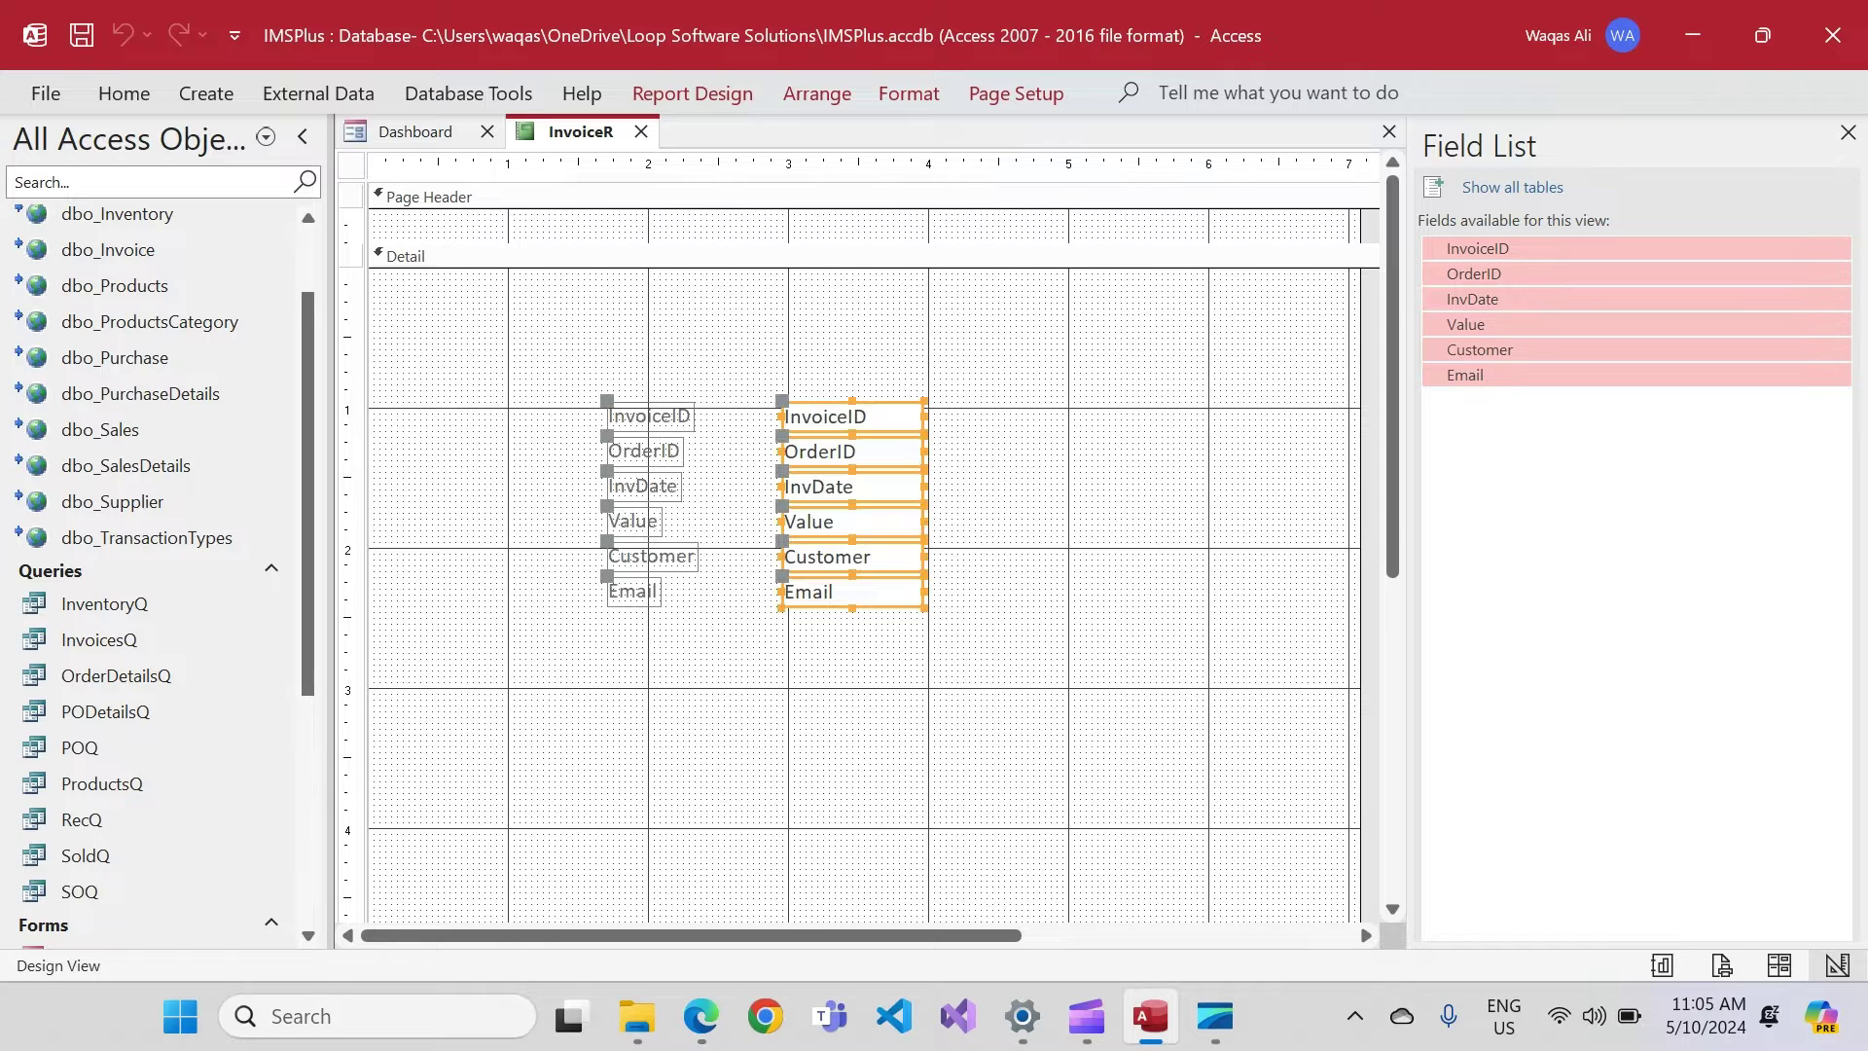
Step: Arrange the newly placed fields and their labels in a stacked layout
right_click(813, 428)
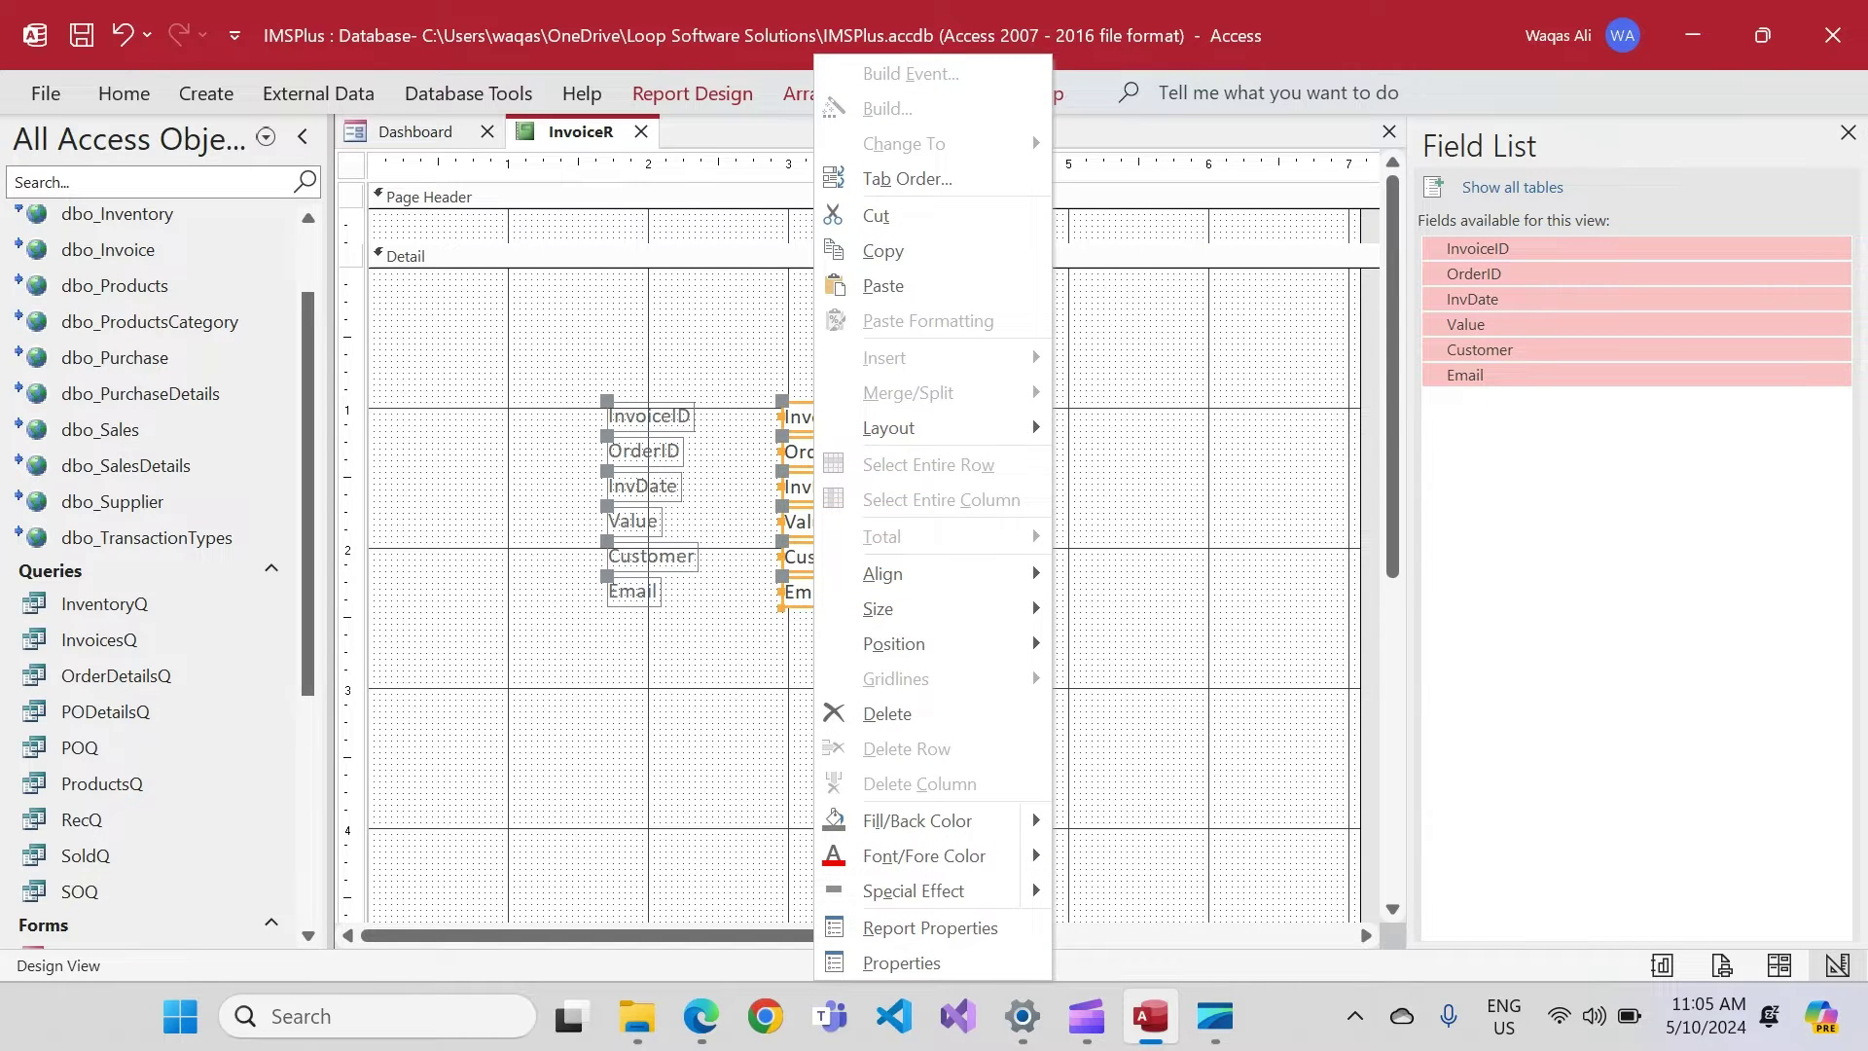
mouse_move(875, 428)
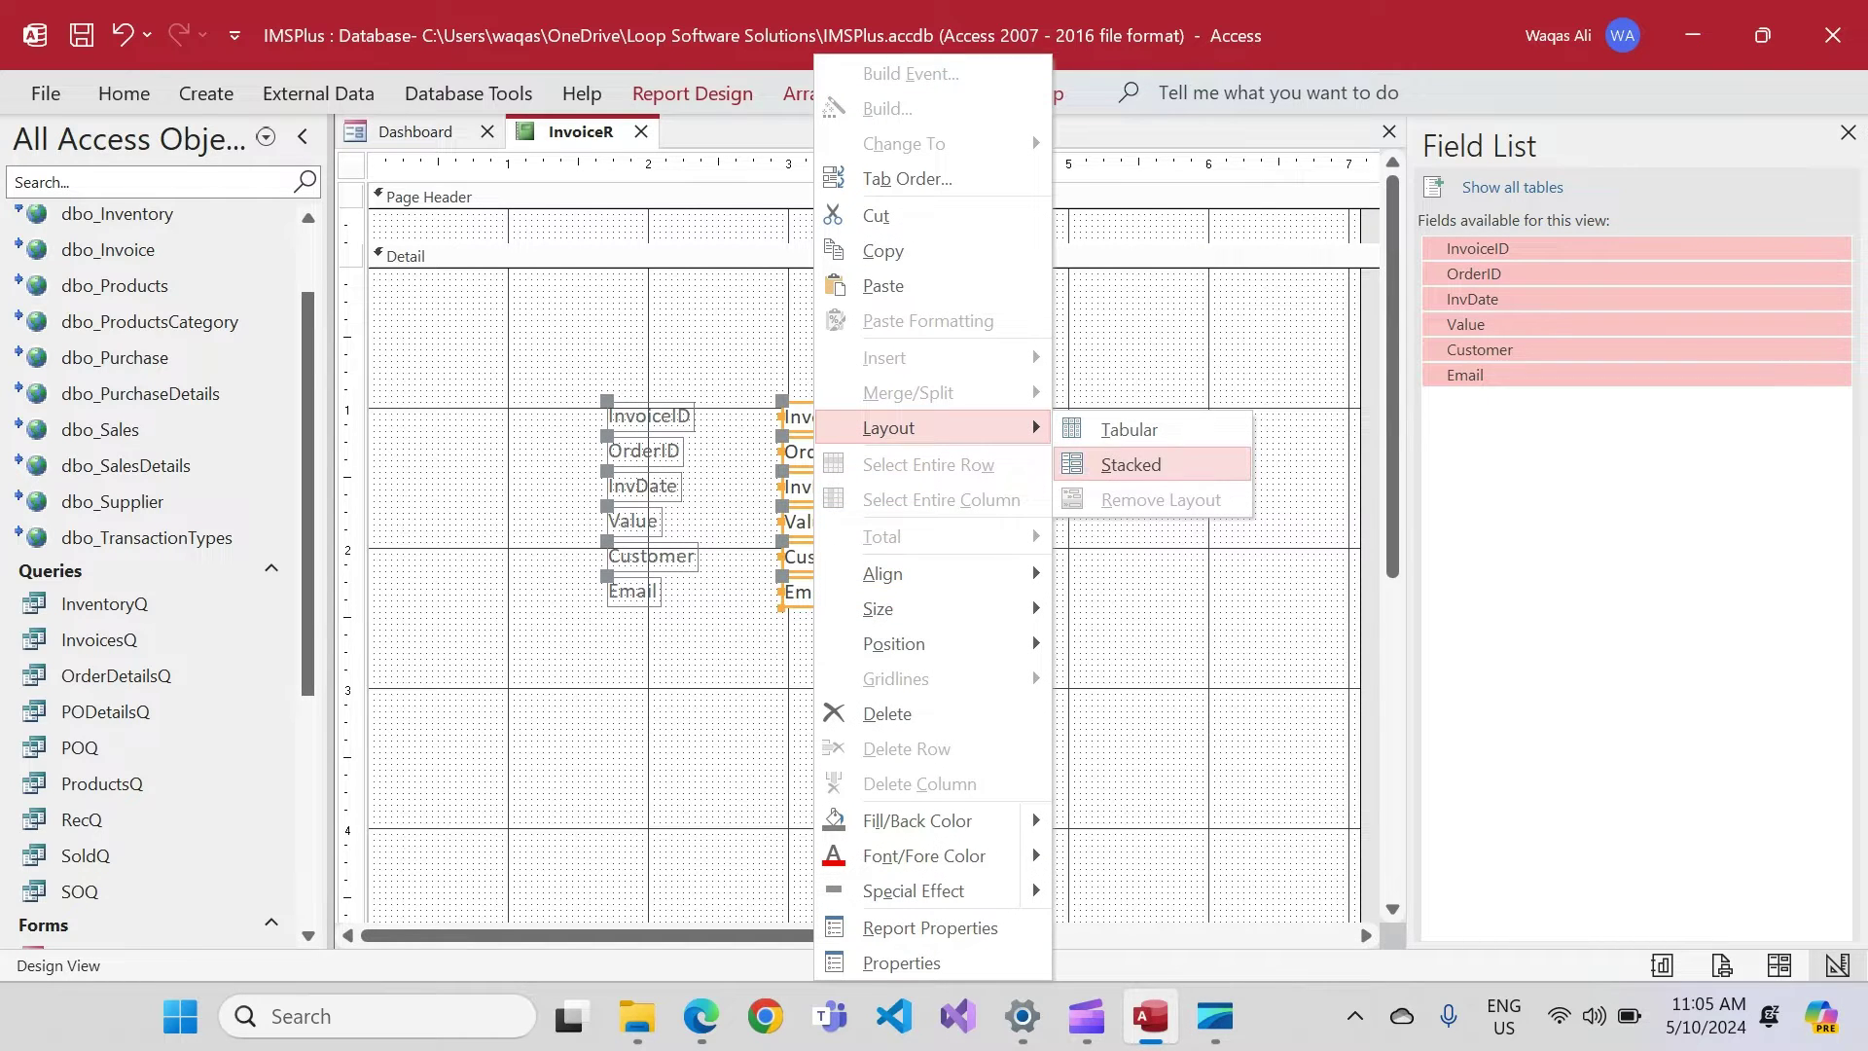
click(1131, 464)
Step: Set the font colour of all stacked controls to black and tighten their control padding to 0.0208 inches
click(123, 92)
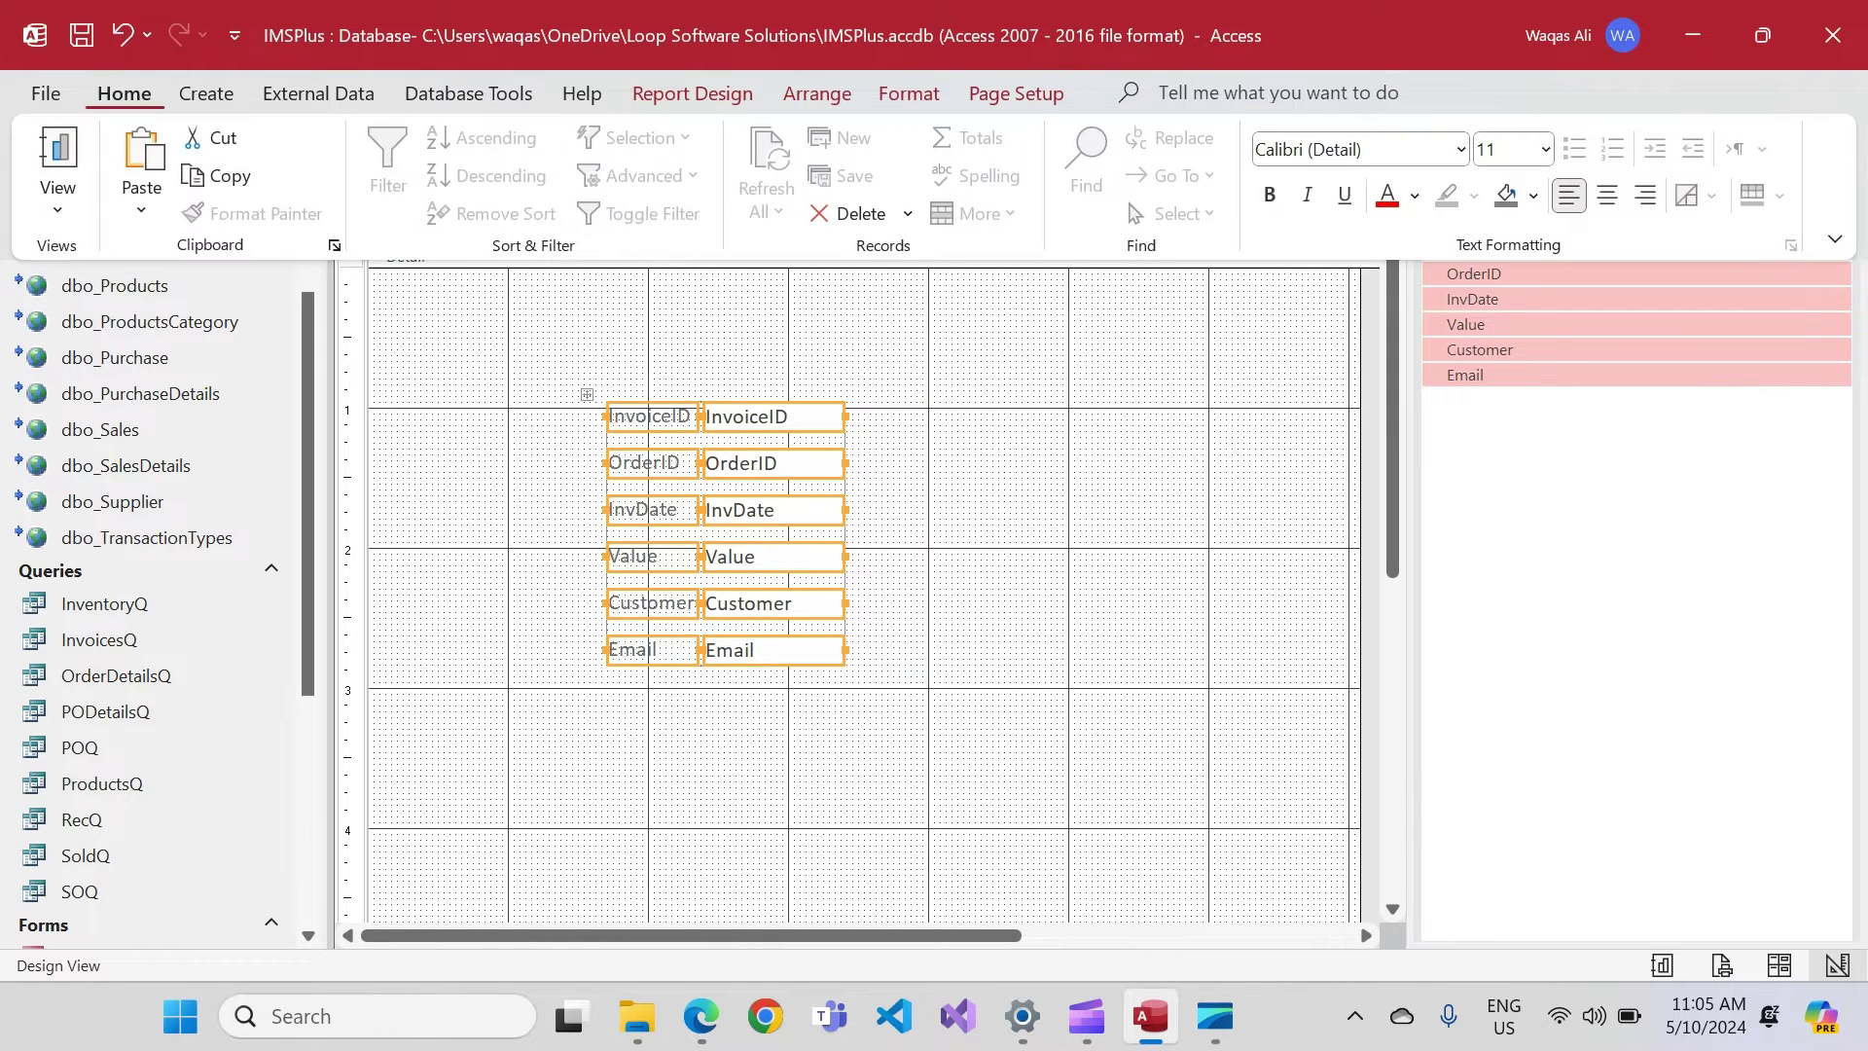
click(1415, 194)
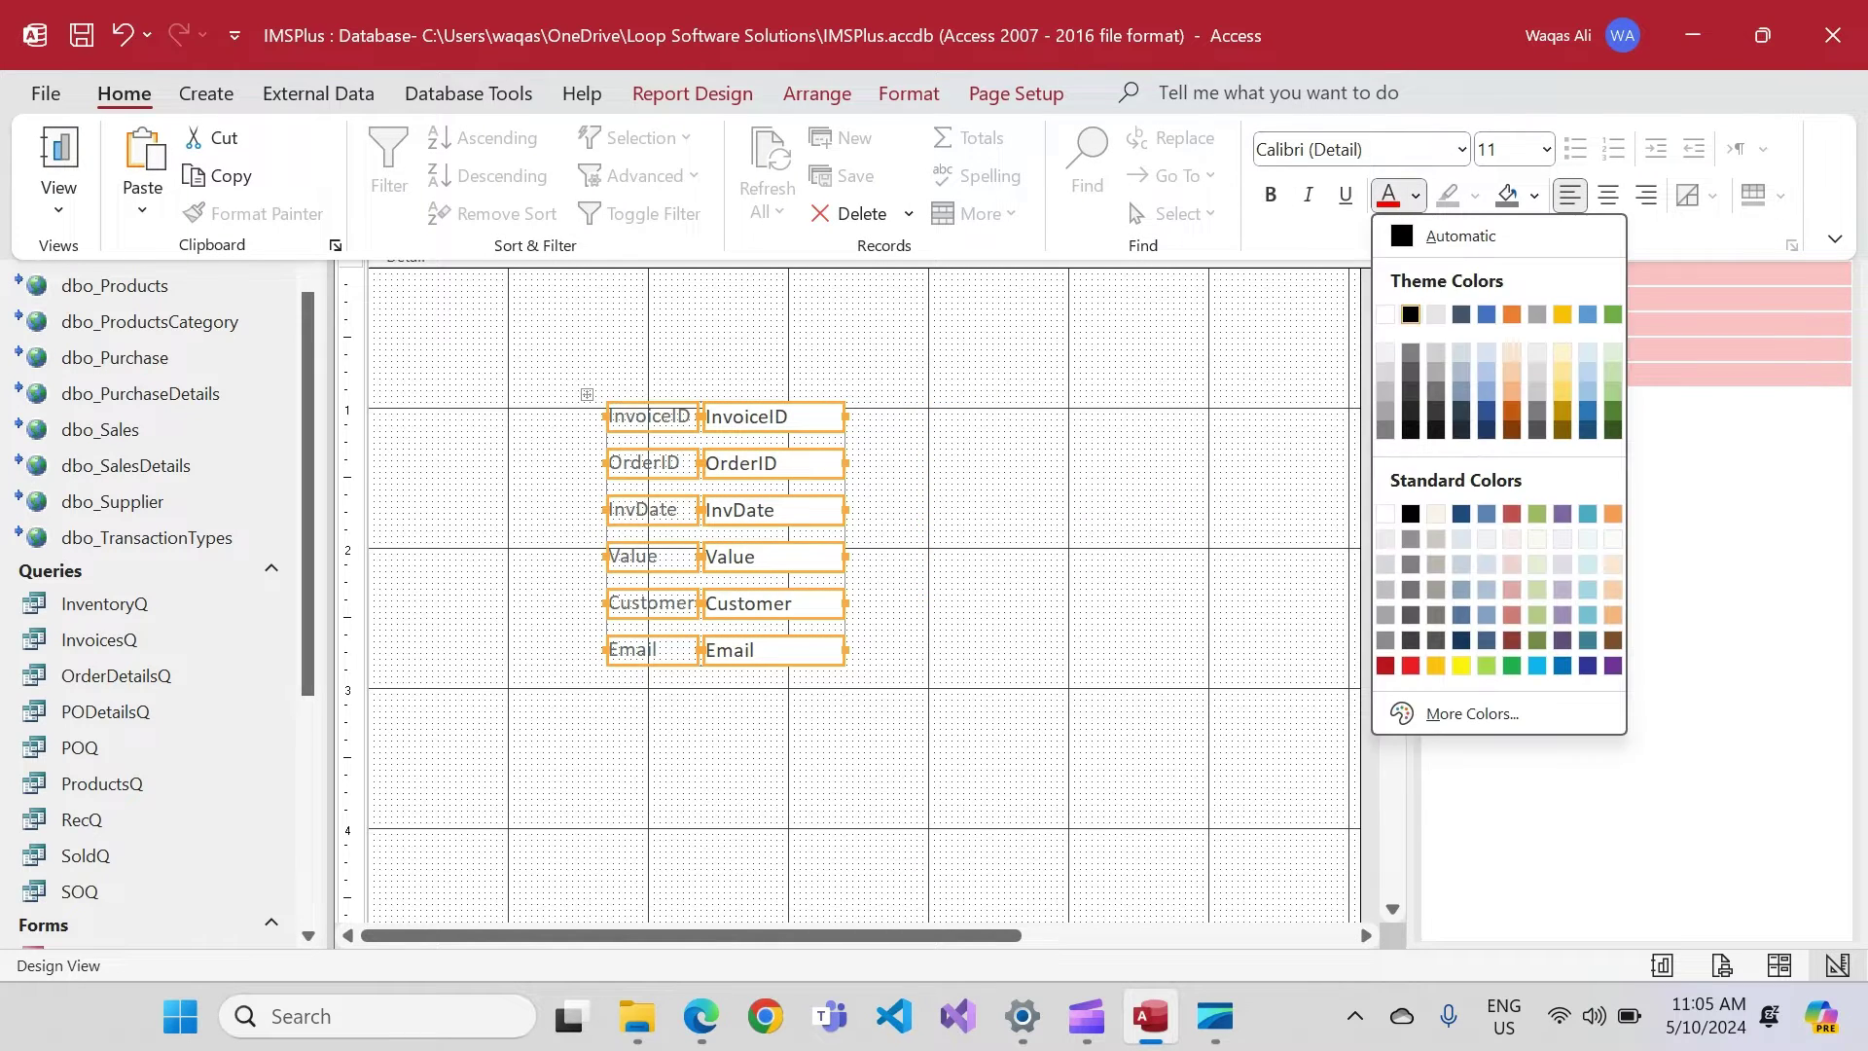
click(1409, 313)
click(817, 92)
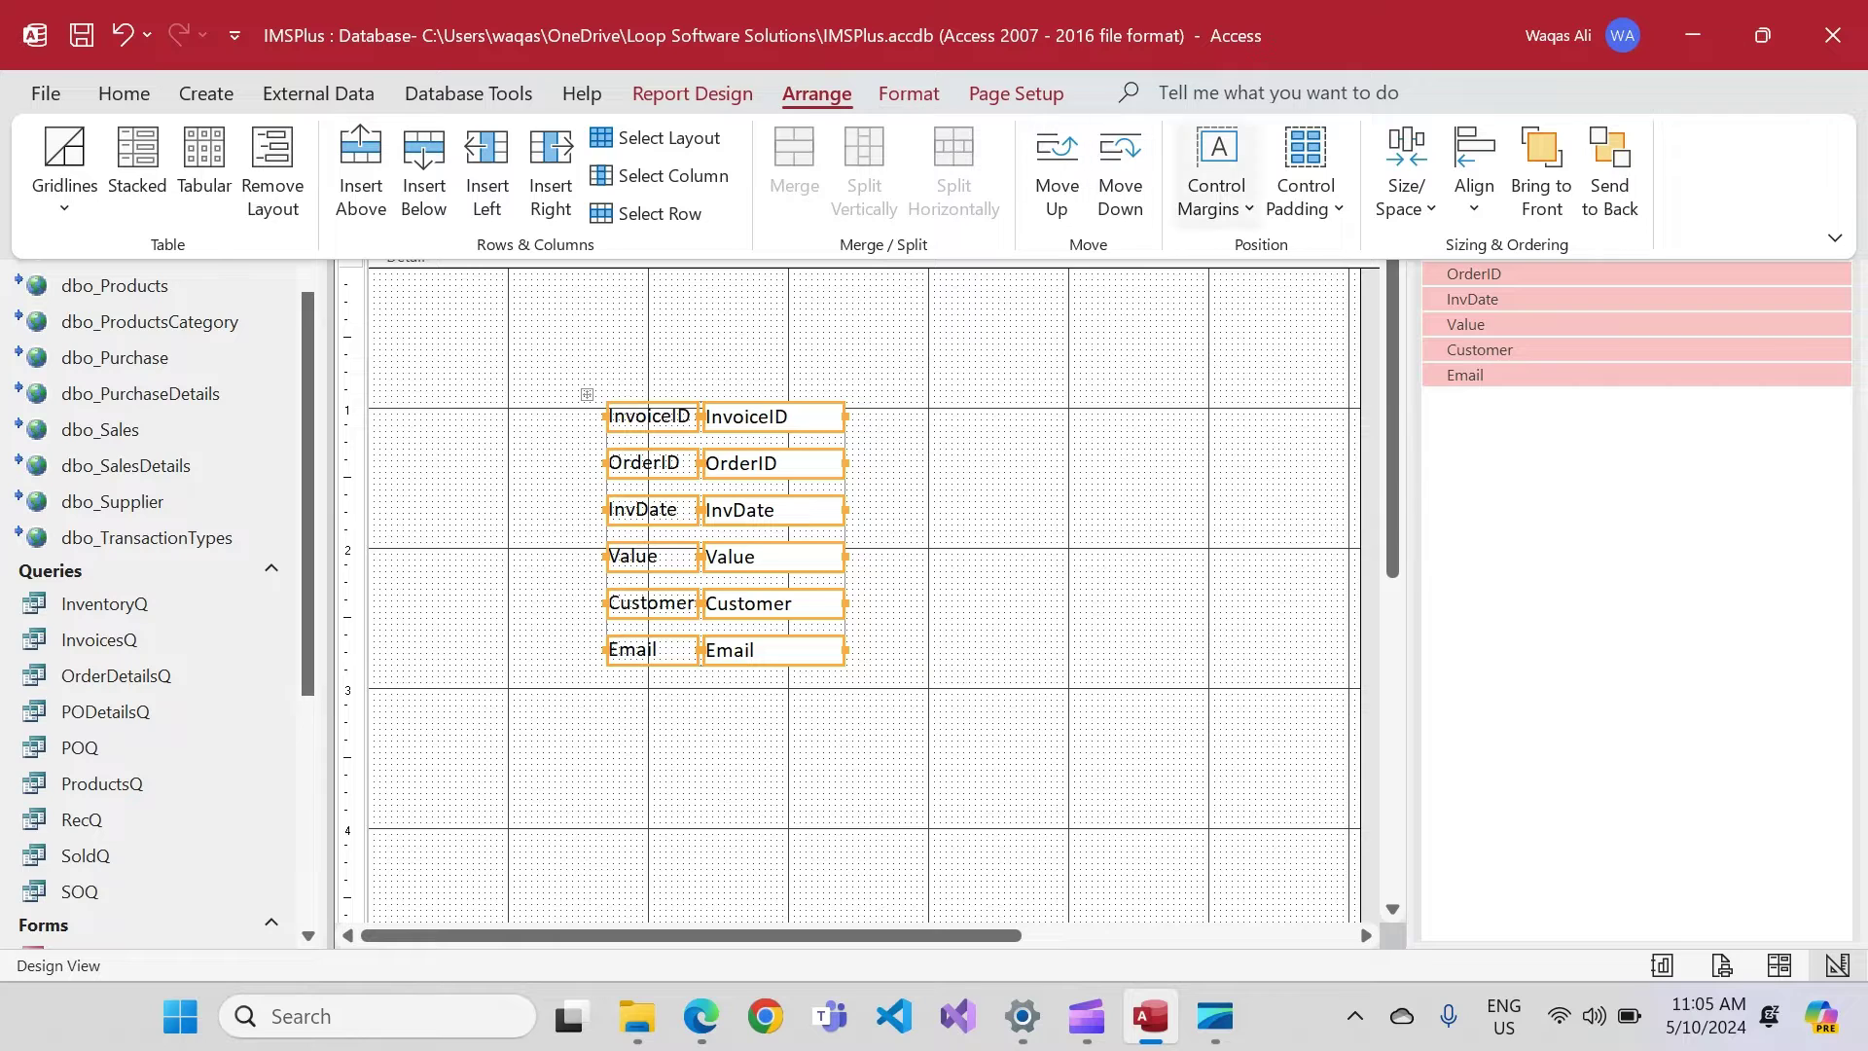
click(1306, 185)
click(1360, 325)
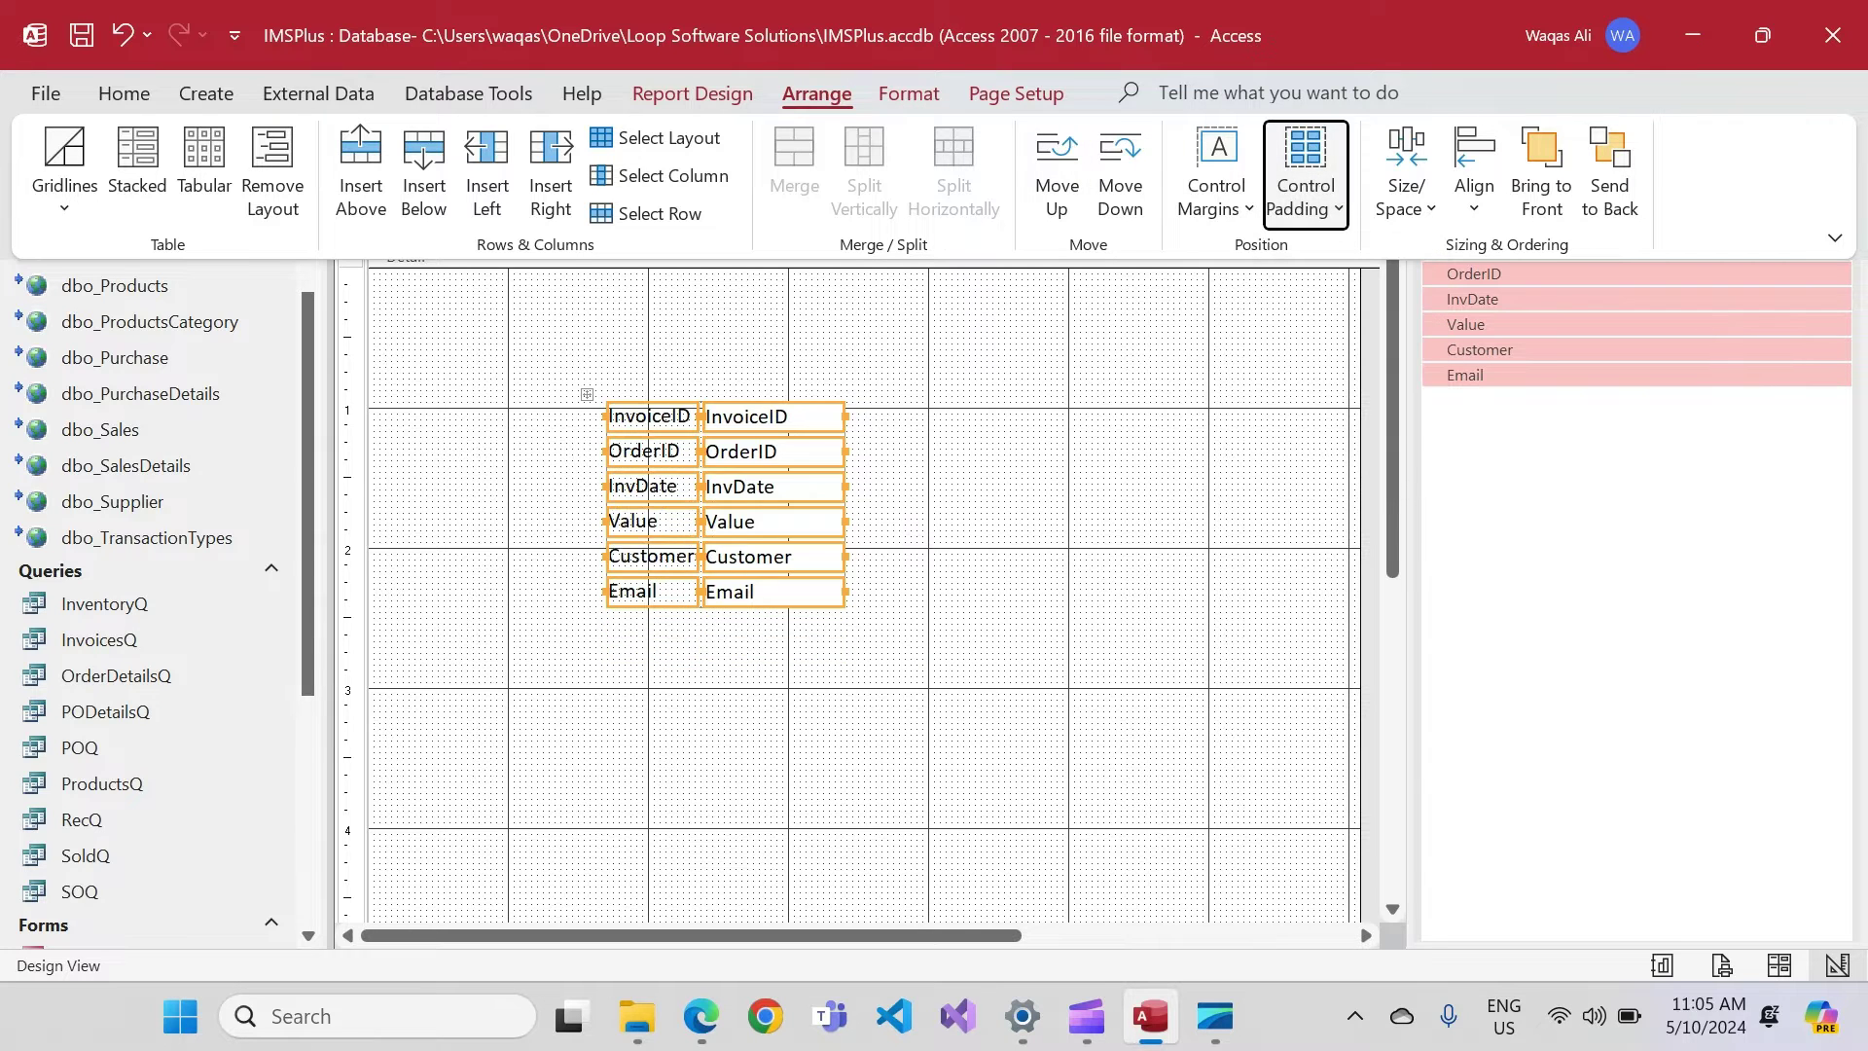
Step: Set the height of all the stacked labels and fields to 0.3 inches
click(692, 93)
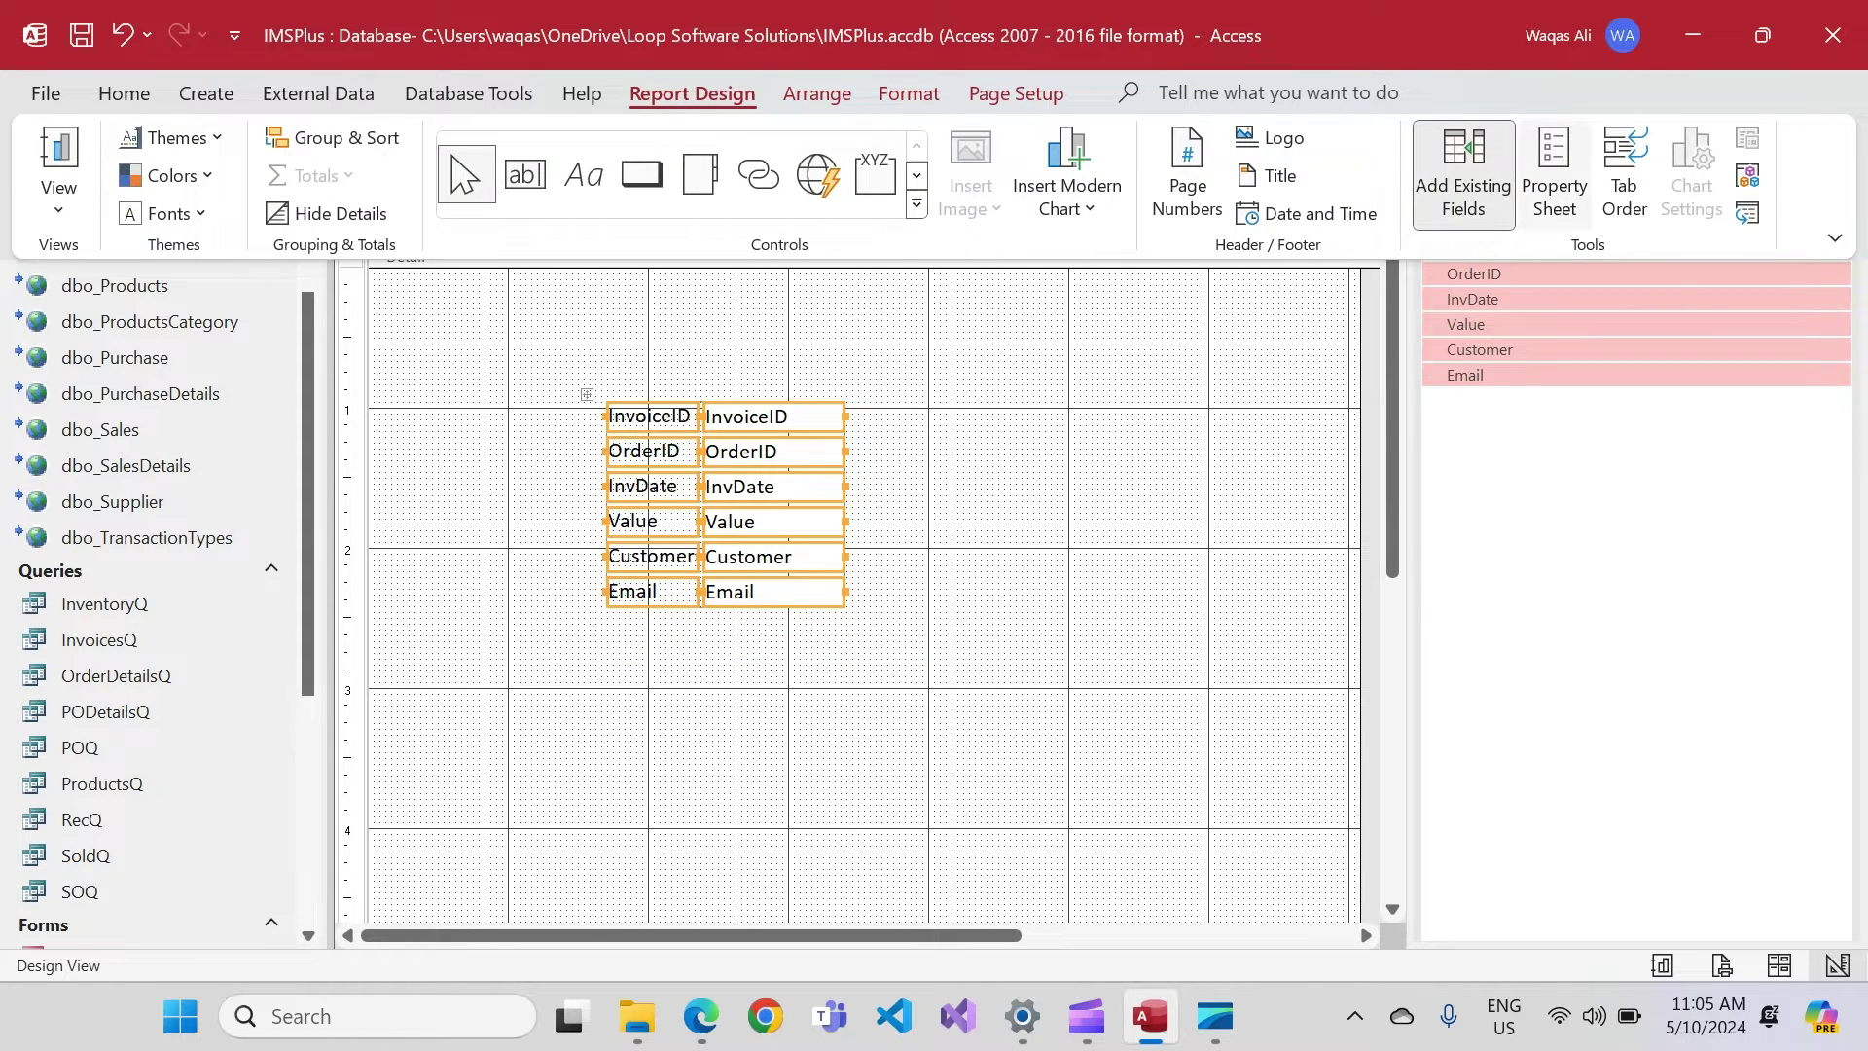
click(1554, 175)
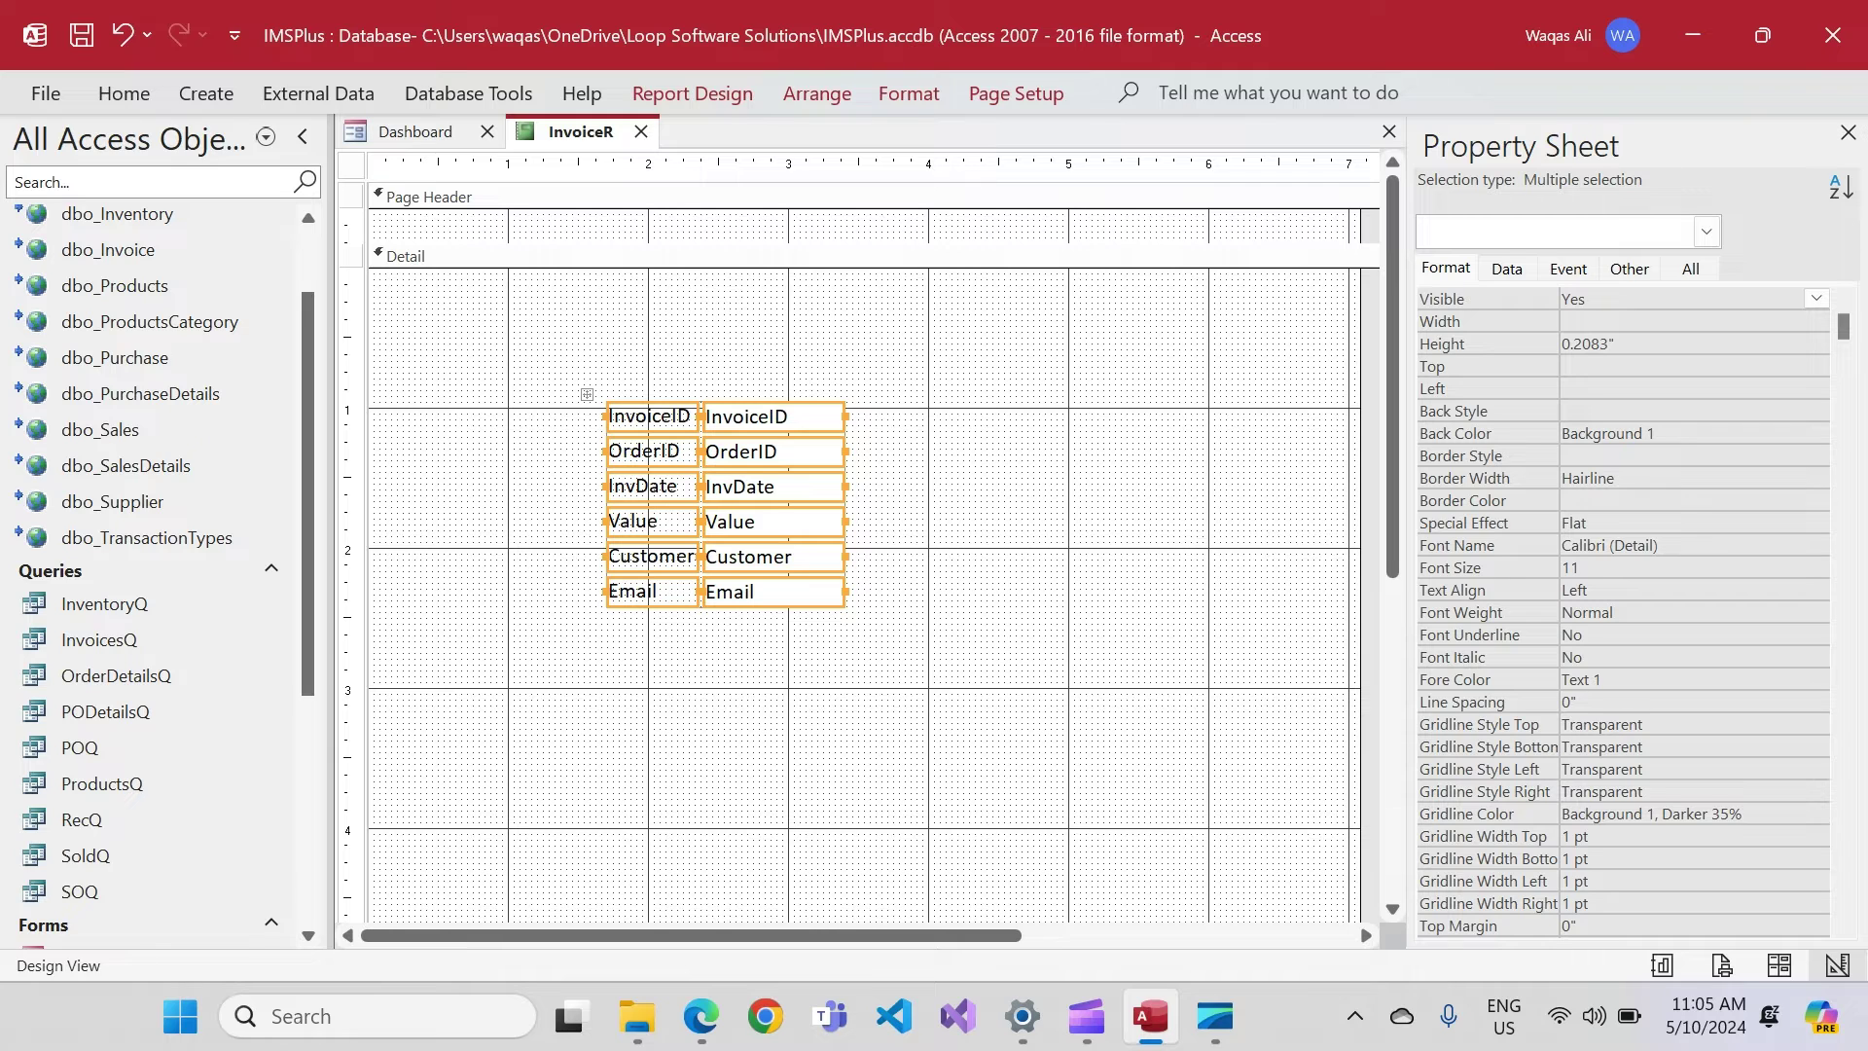
click(1608, 344)
key(BackSpace)
key(BackSpace)
key(BackSpace)
key(BackSpace)
text(3)
key(Return)
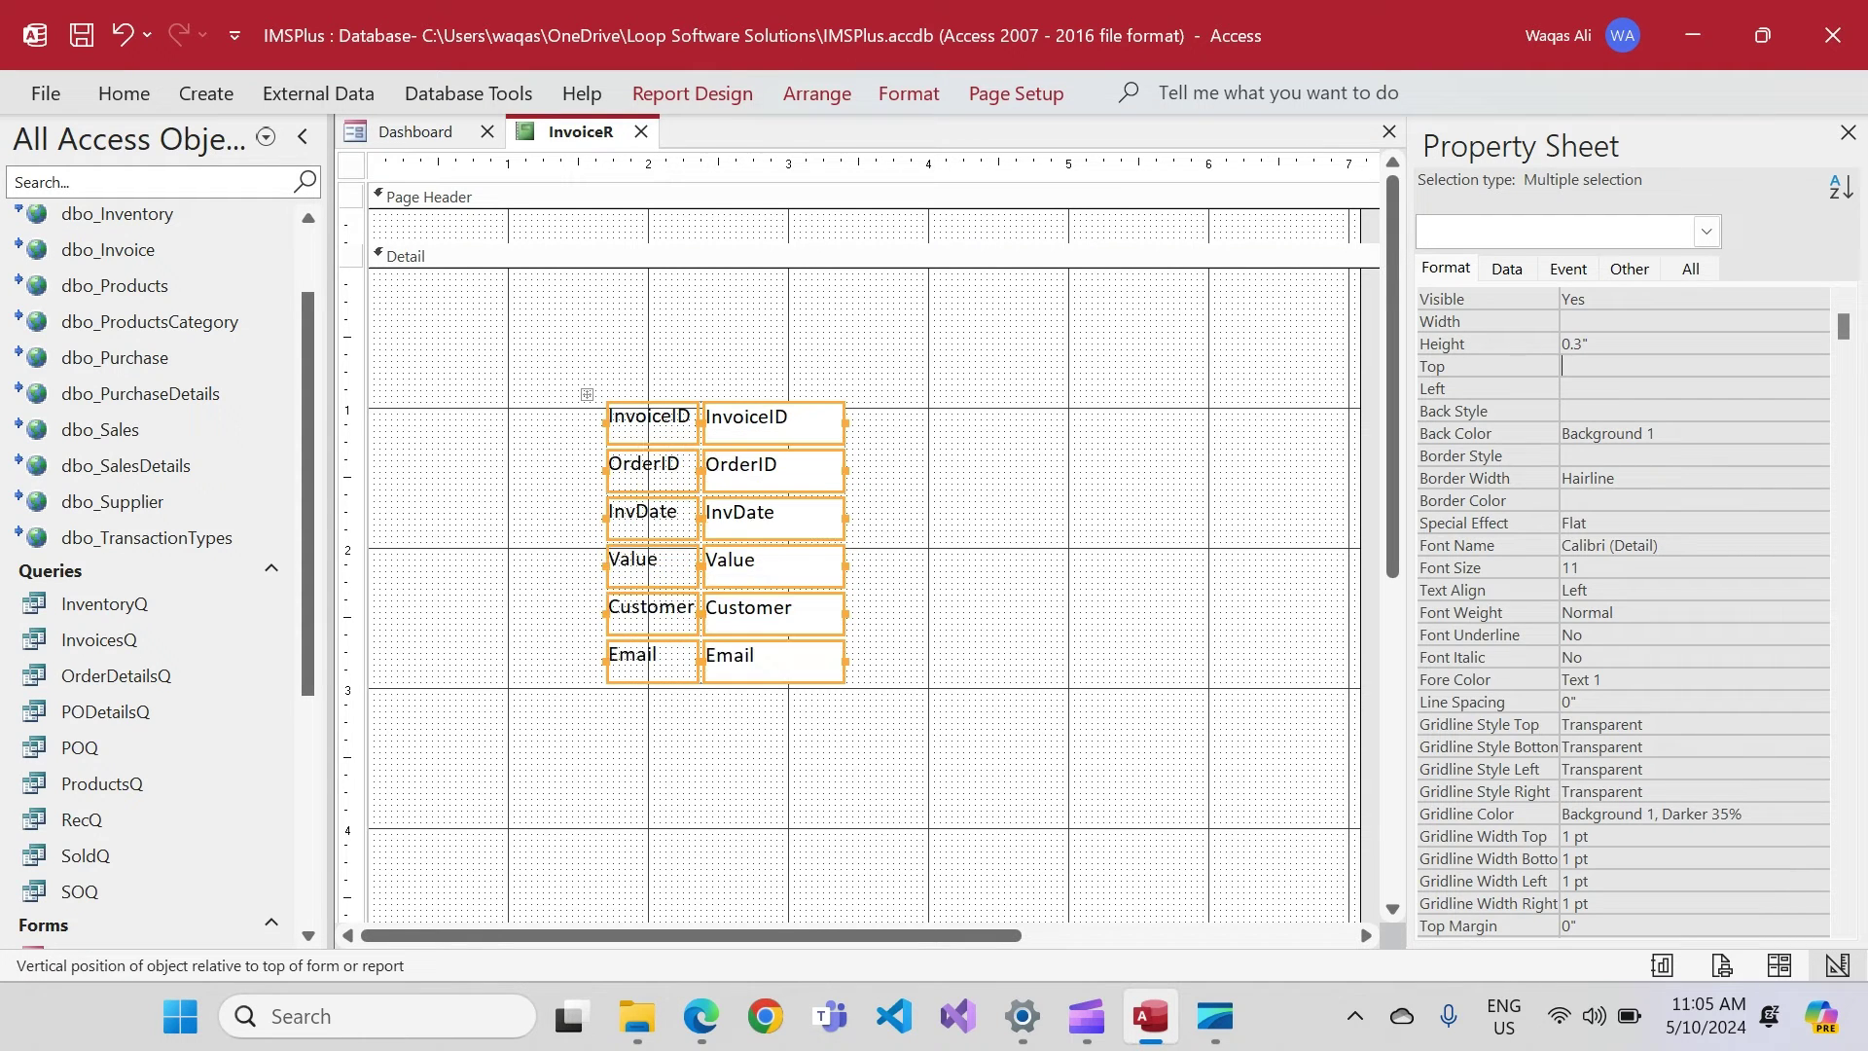
Step: Set the top margin of all the stacked labels and fields to 0.05 inches
scroll(1623, 613, down, 2)
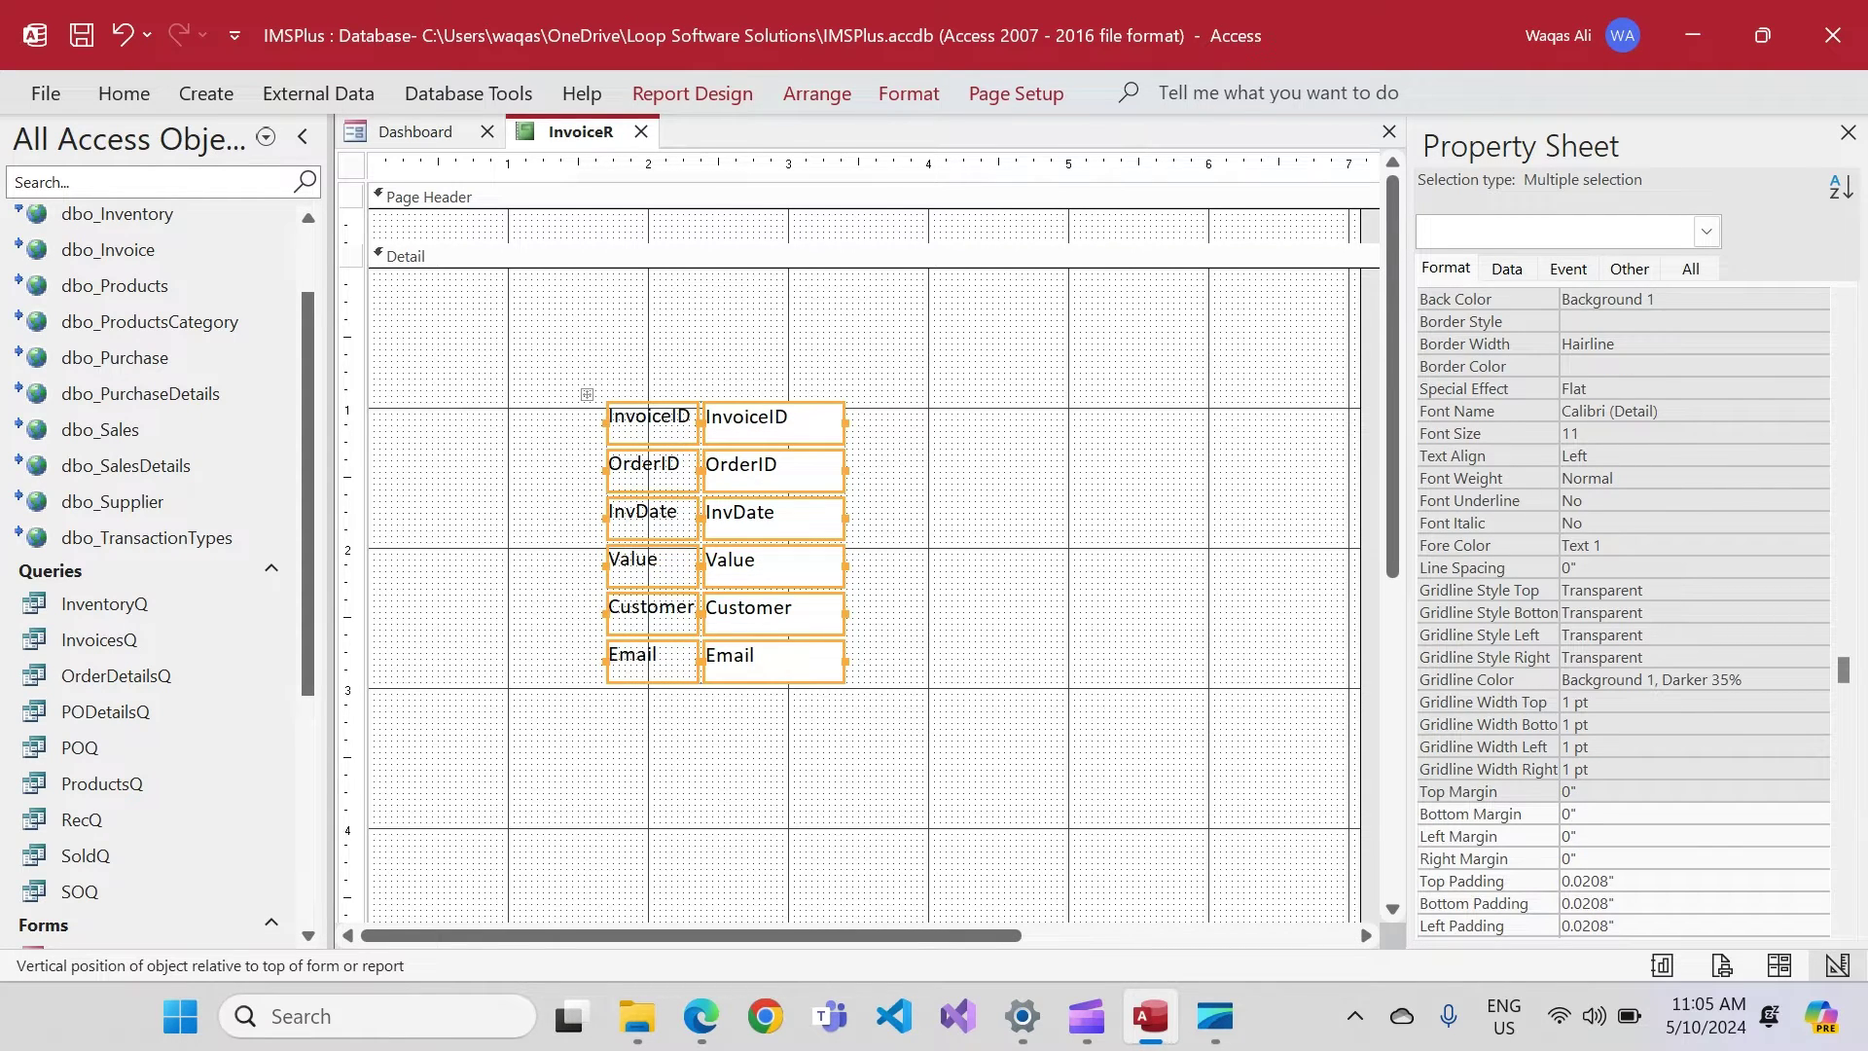
click(1459, 792)
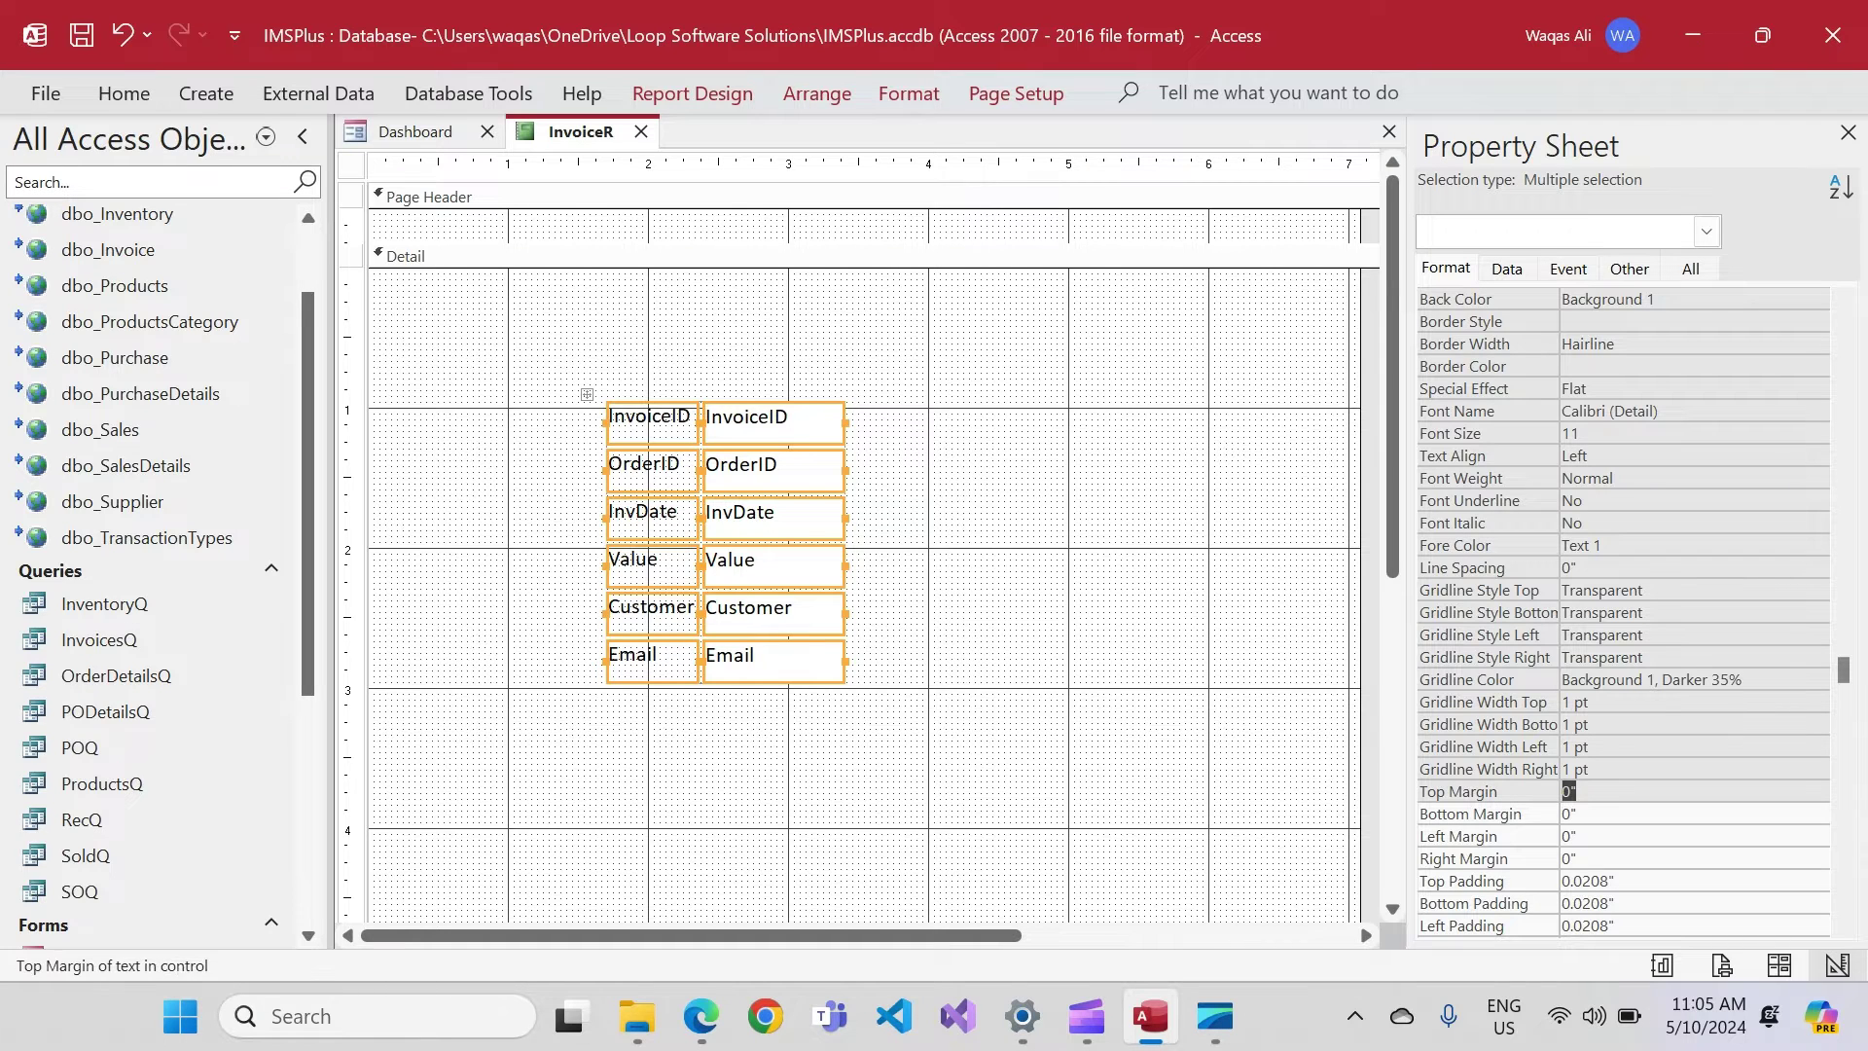
text(0.05)
key(Return)
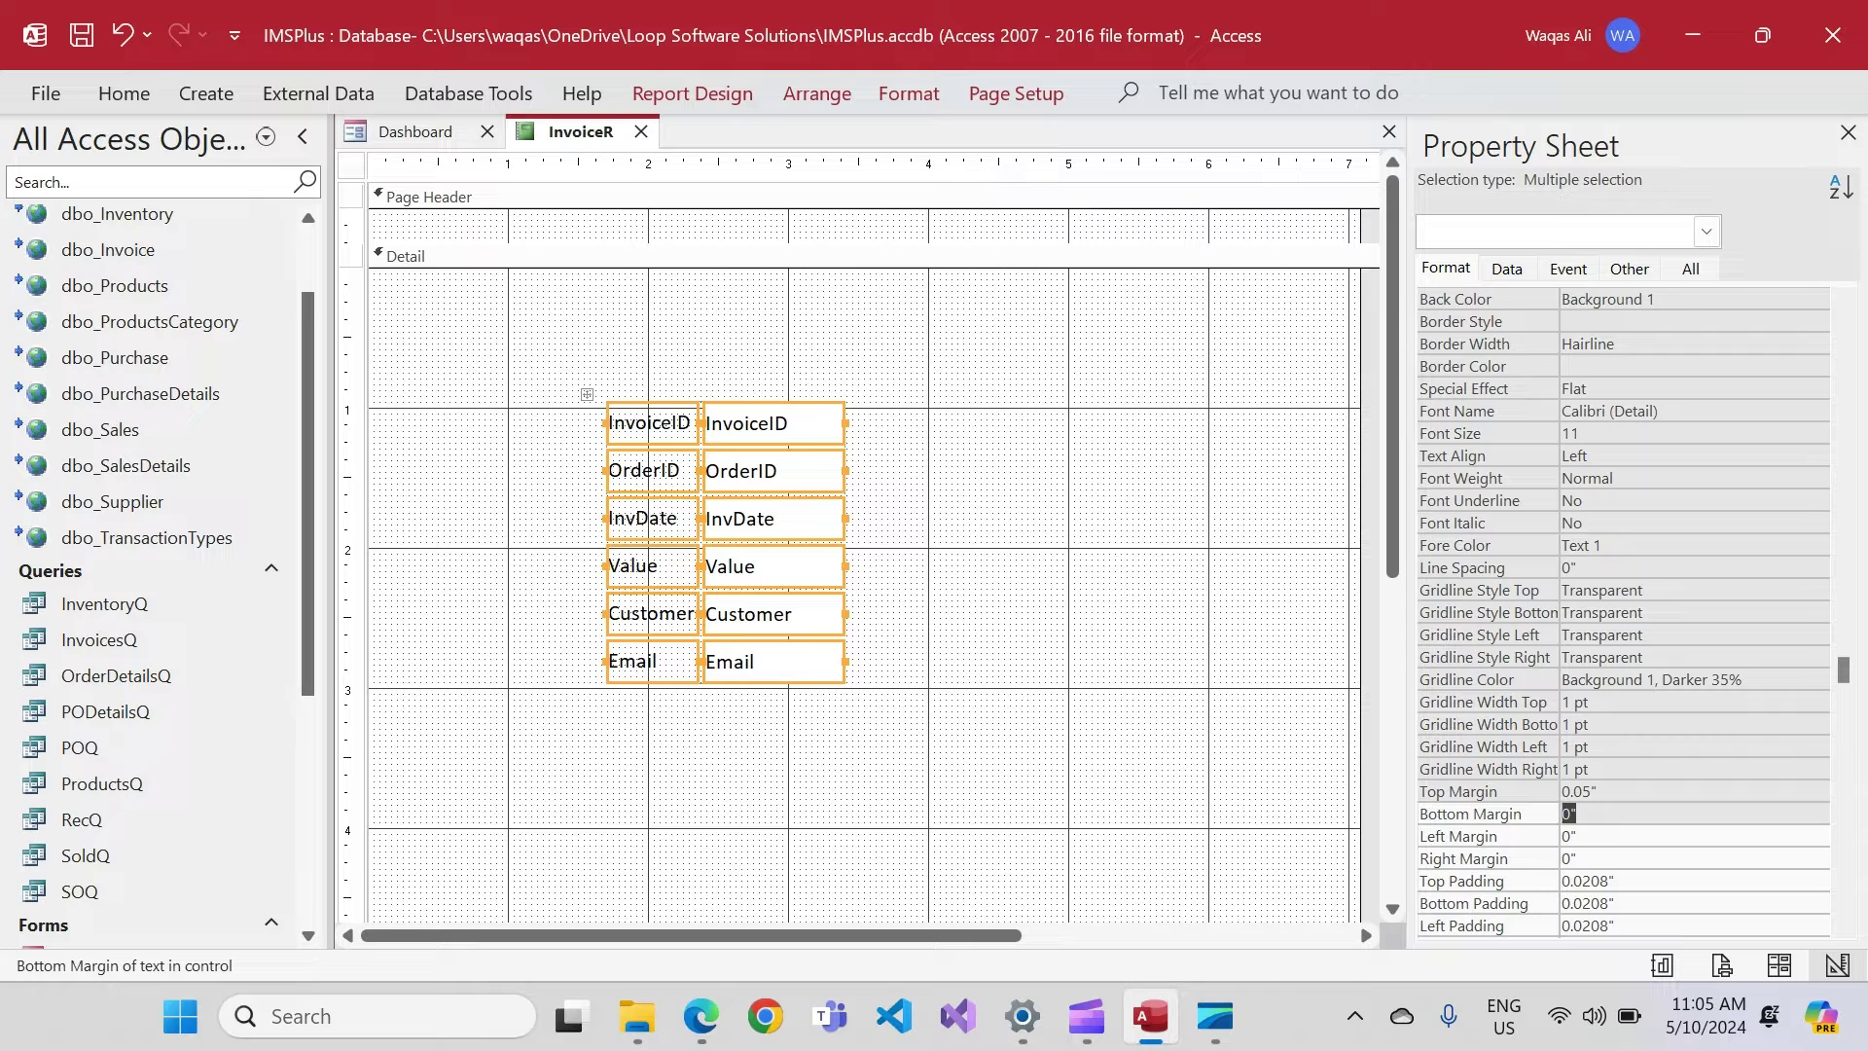
Step: Move the stacked layout to the upper-left corner of the Detail section and widen its labels to about 0.95 inches and fields to about 2.8 inches
drag(586, 394, 353, 271)
drag(593, 614, 861, 300)
drag(350, 282, 350, 559)
drag(681, 396, 745, 396)
drag(505, 683, 397, 299)
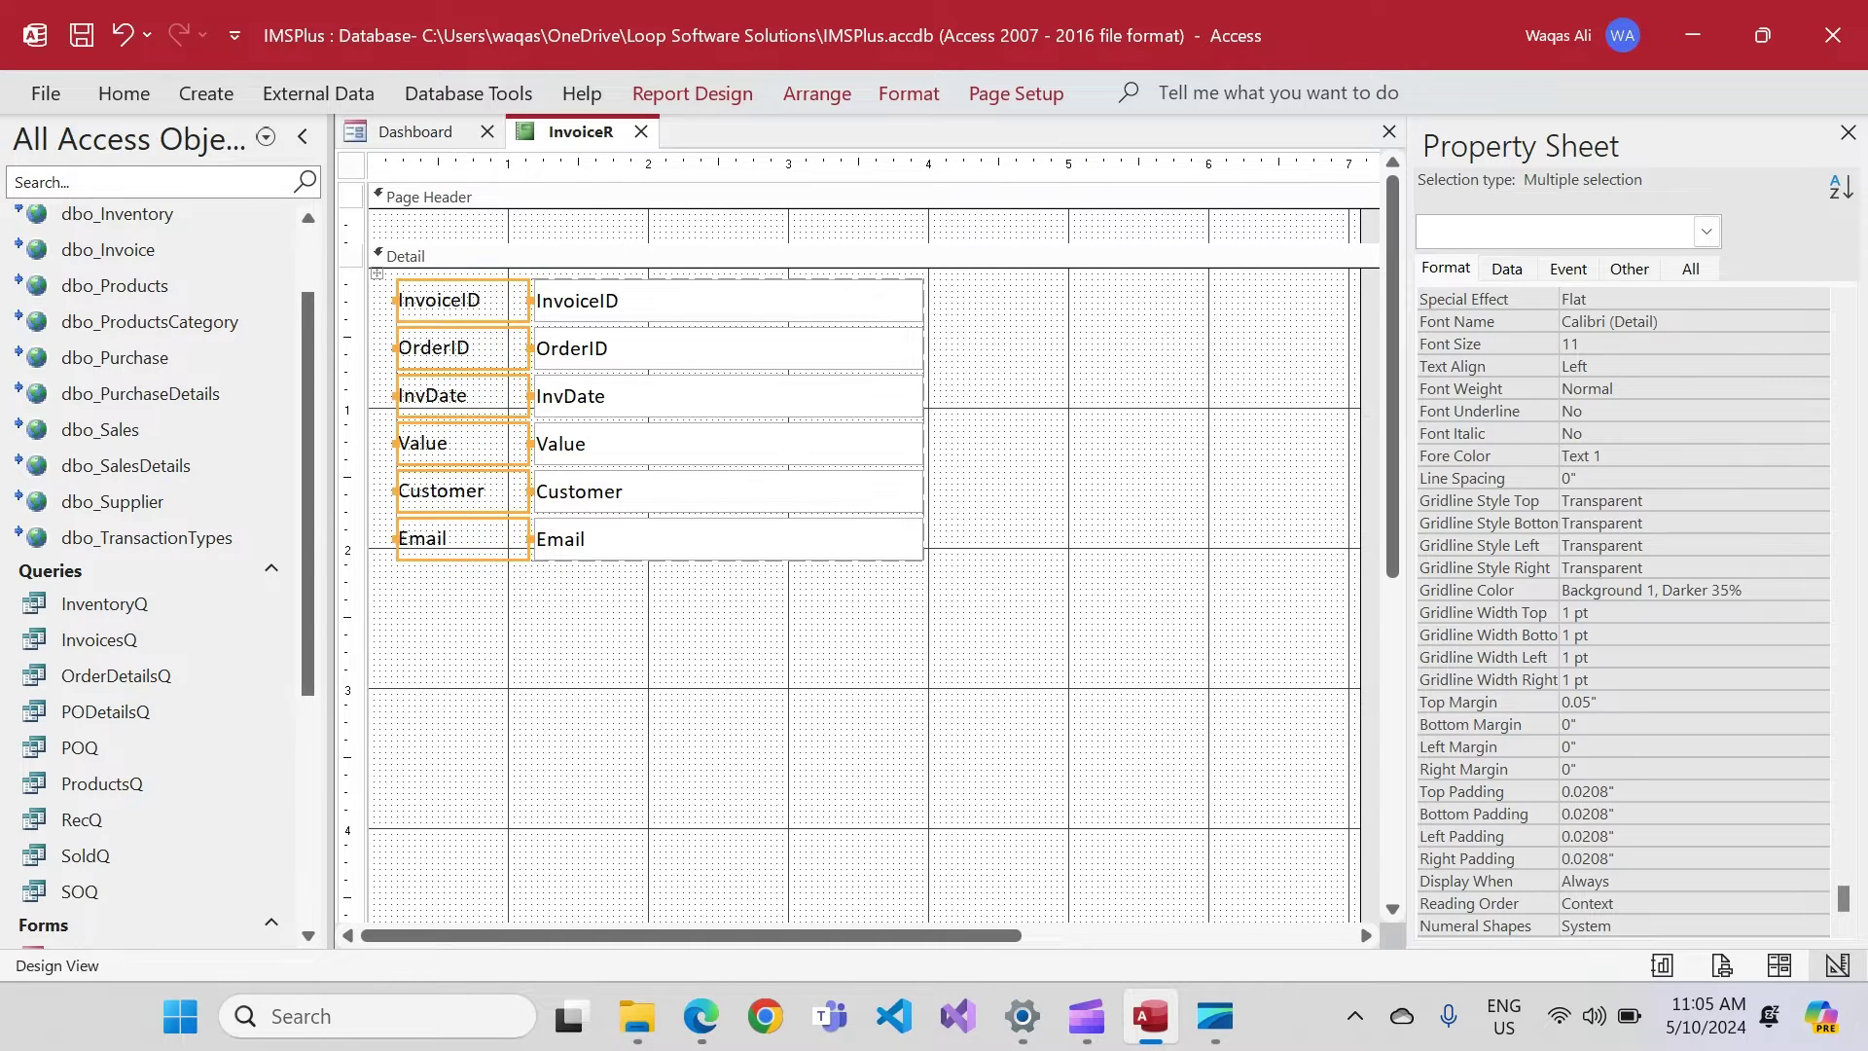
click(525, 651)
Step: Change the caption of the InvoiceID label to "Invoice ID:"
click(471, 300)
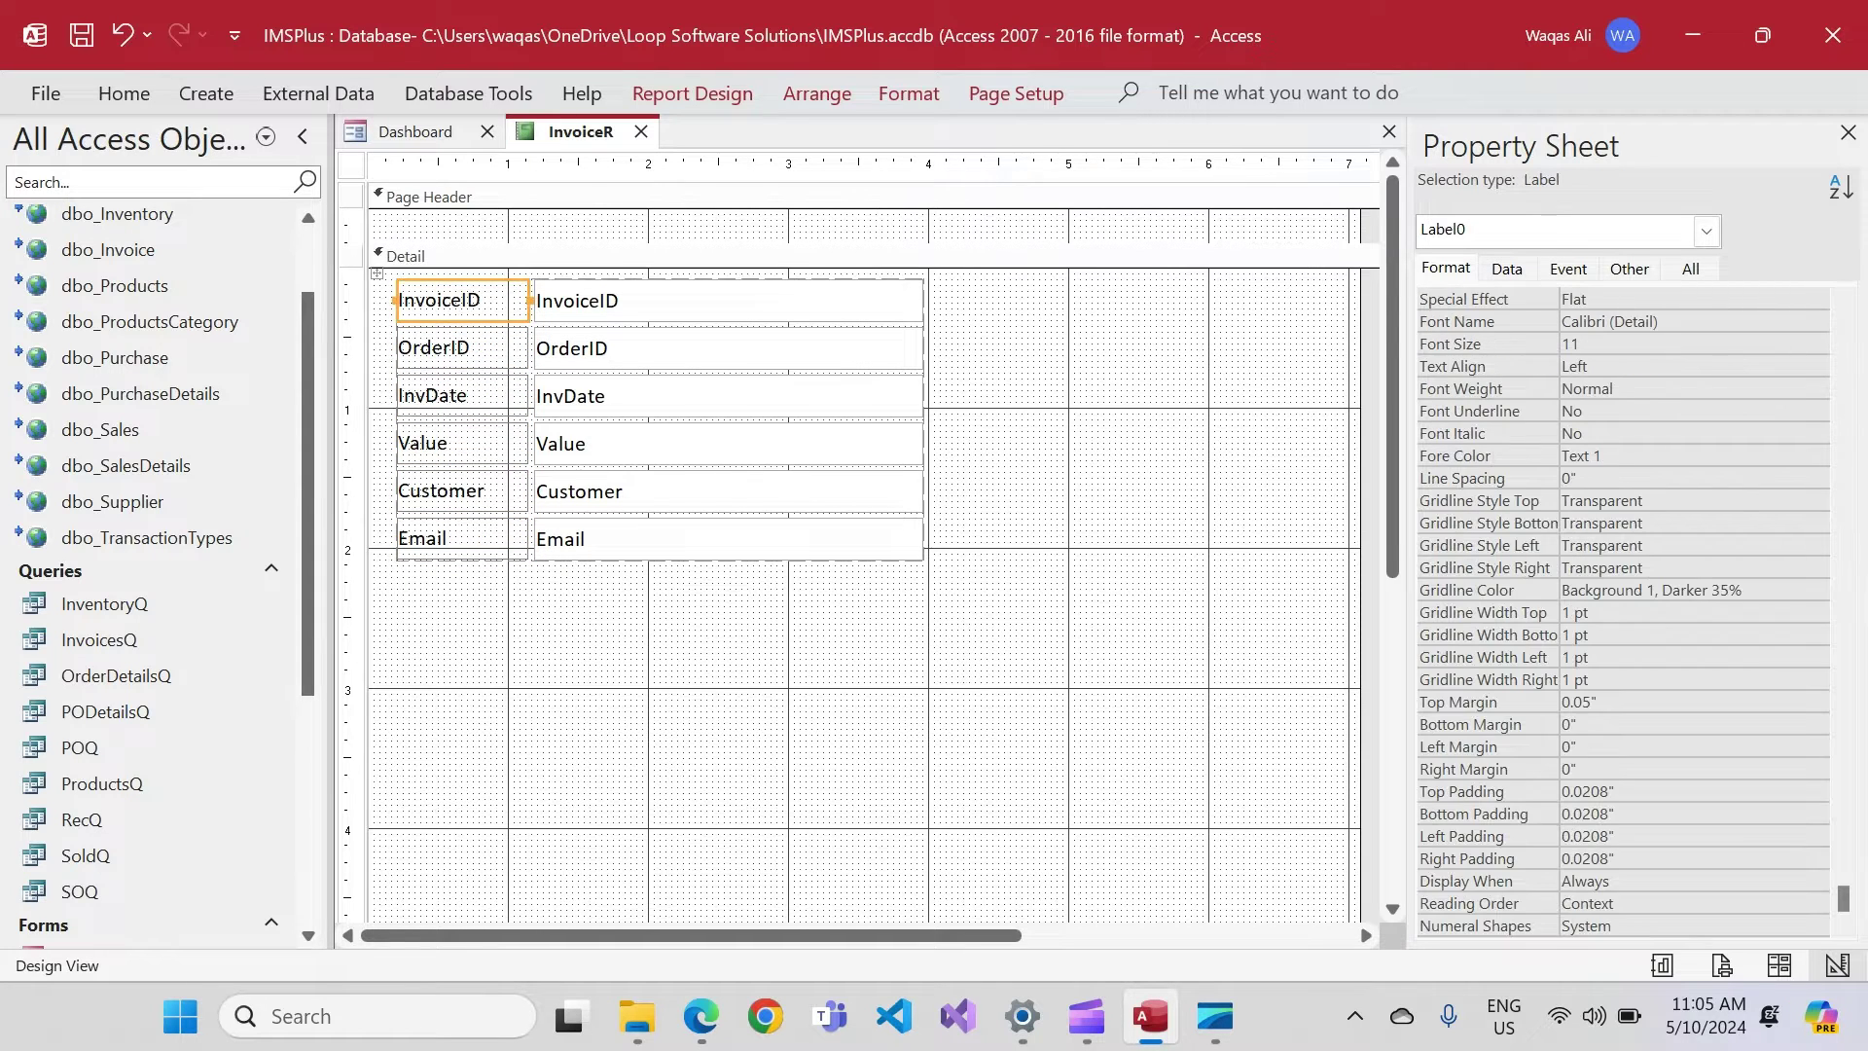
click(471, 300)
key(BackSpace)
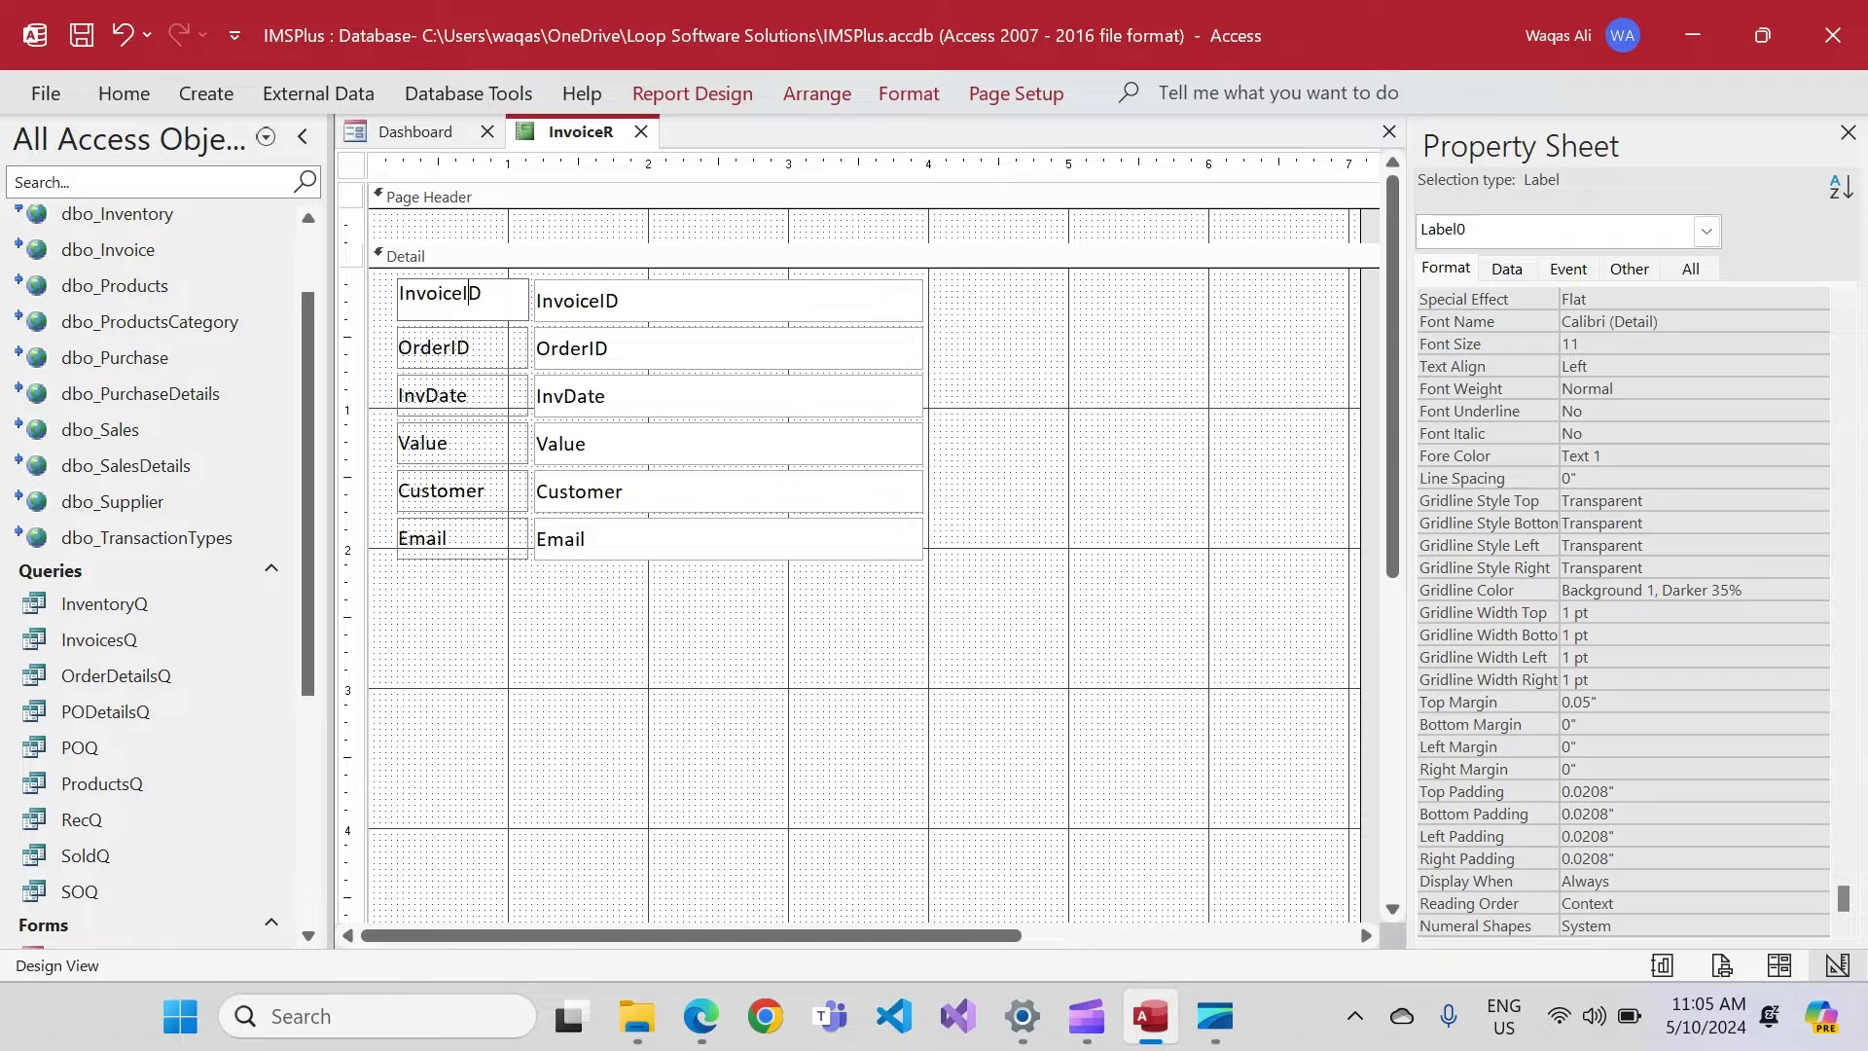
key(Left)
key(Right)
key(Right)
text(:)
key(Return)
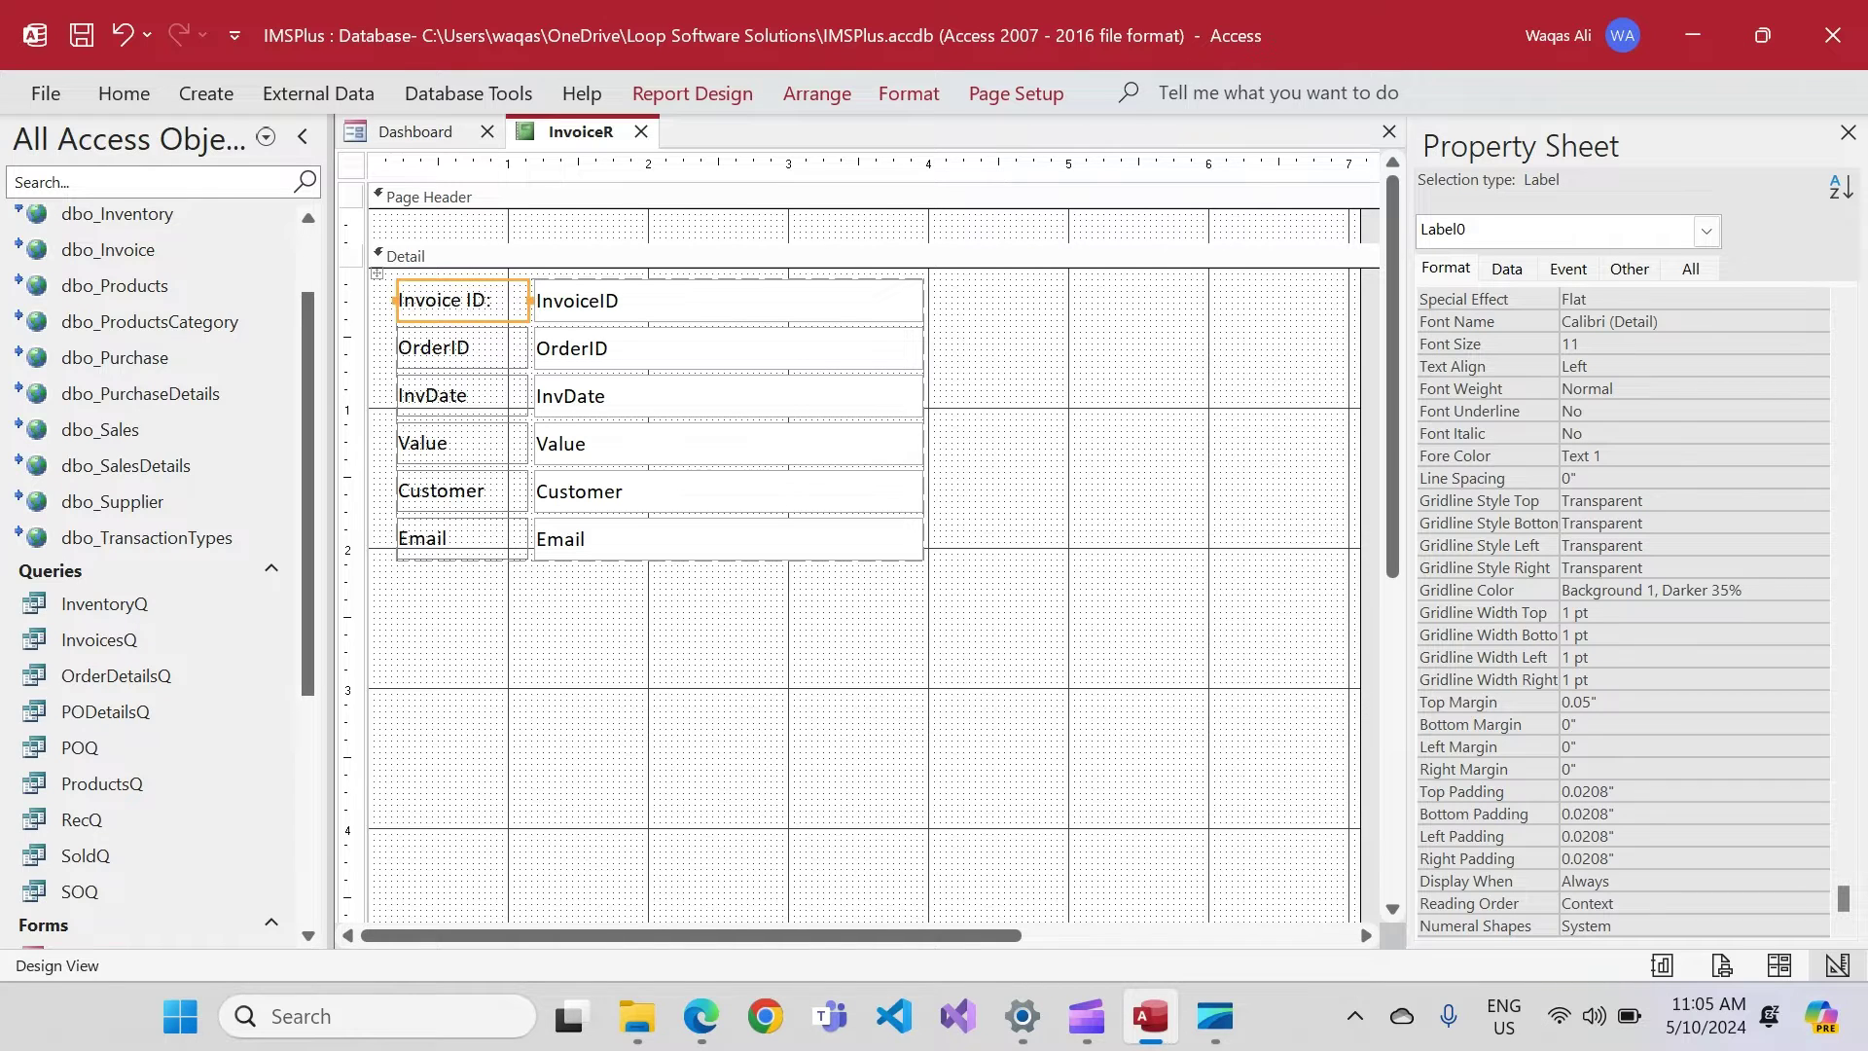
Step: Change the caption of the OrderID label to "Order ID:"
click(445, 347)
click(445, 347)
key(Right)
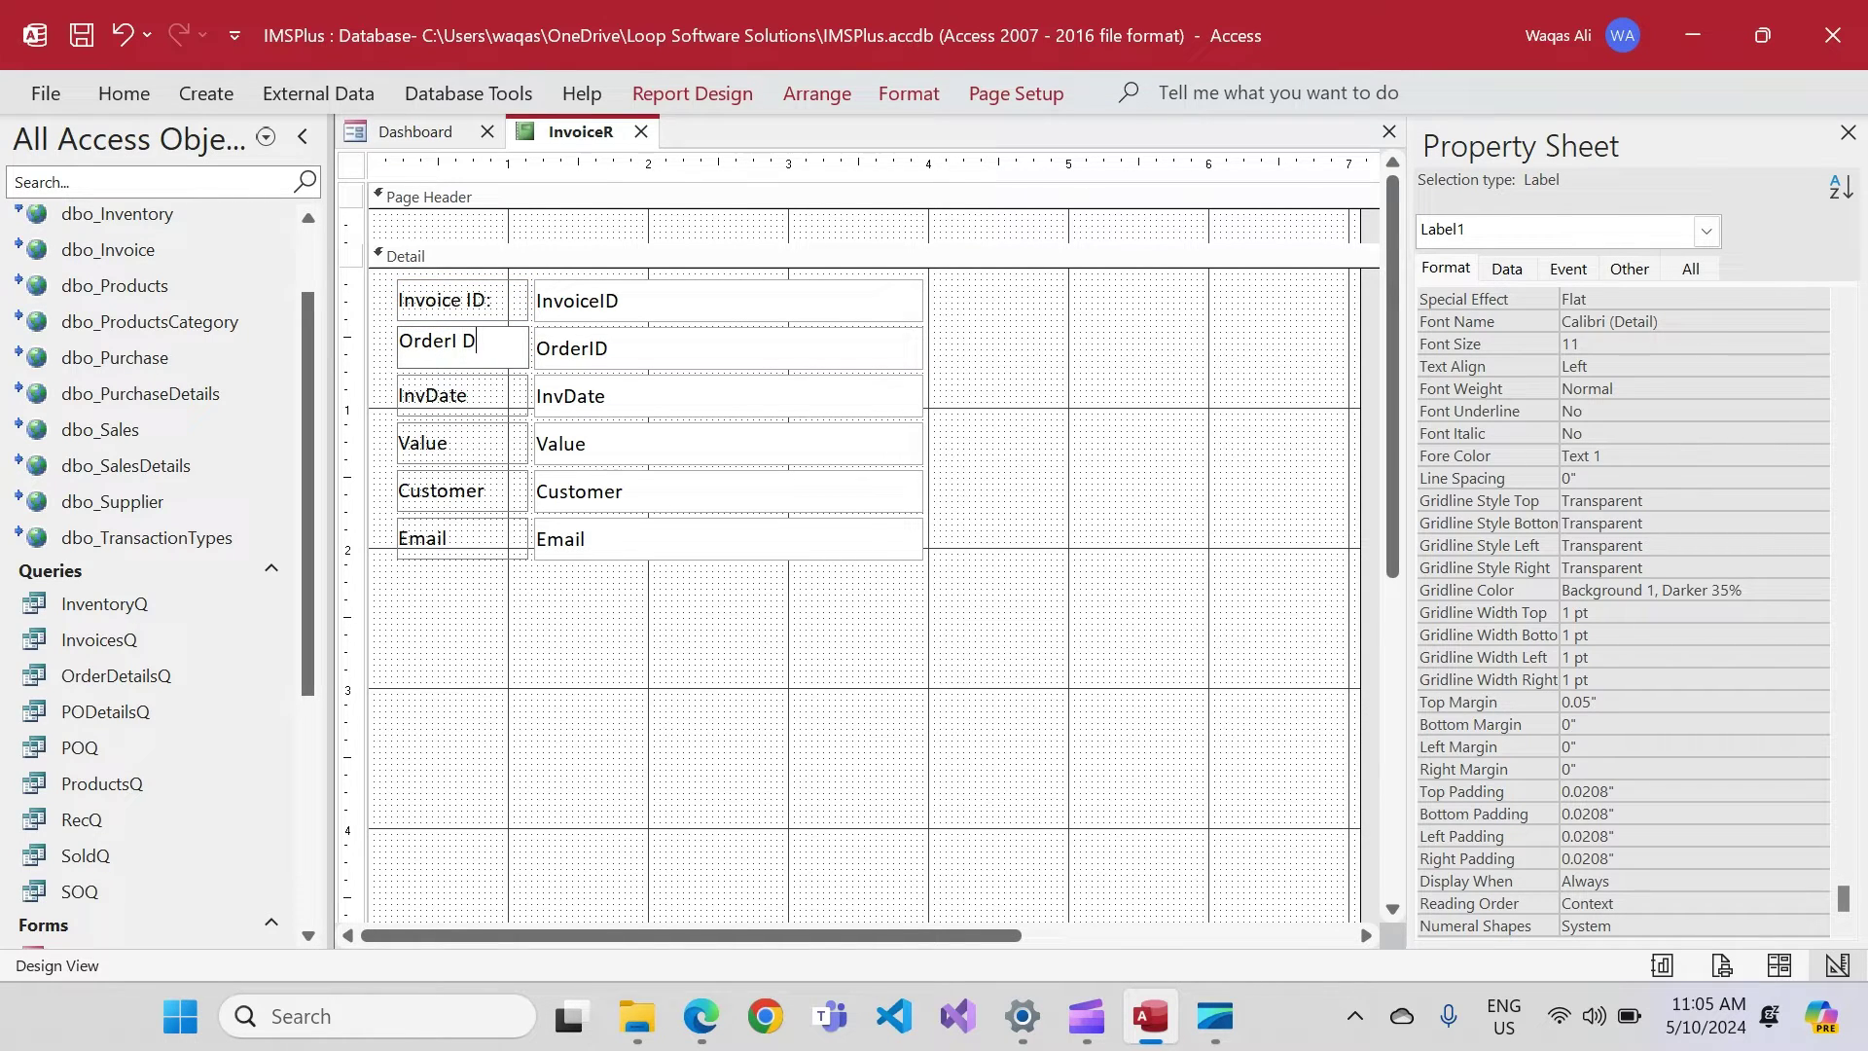
key(BackSpace)
key(Left)
key(Right)
text(:)
key(Return)
Step: Change the caption of the InvDate label to "Invoice Date:"
click(426, 395)
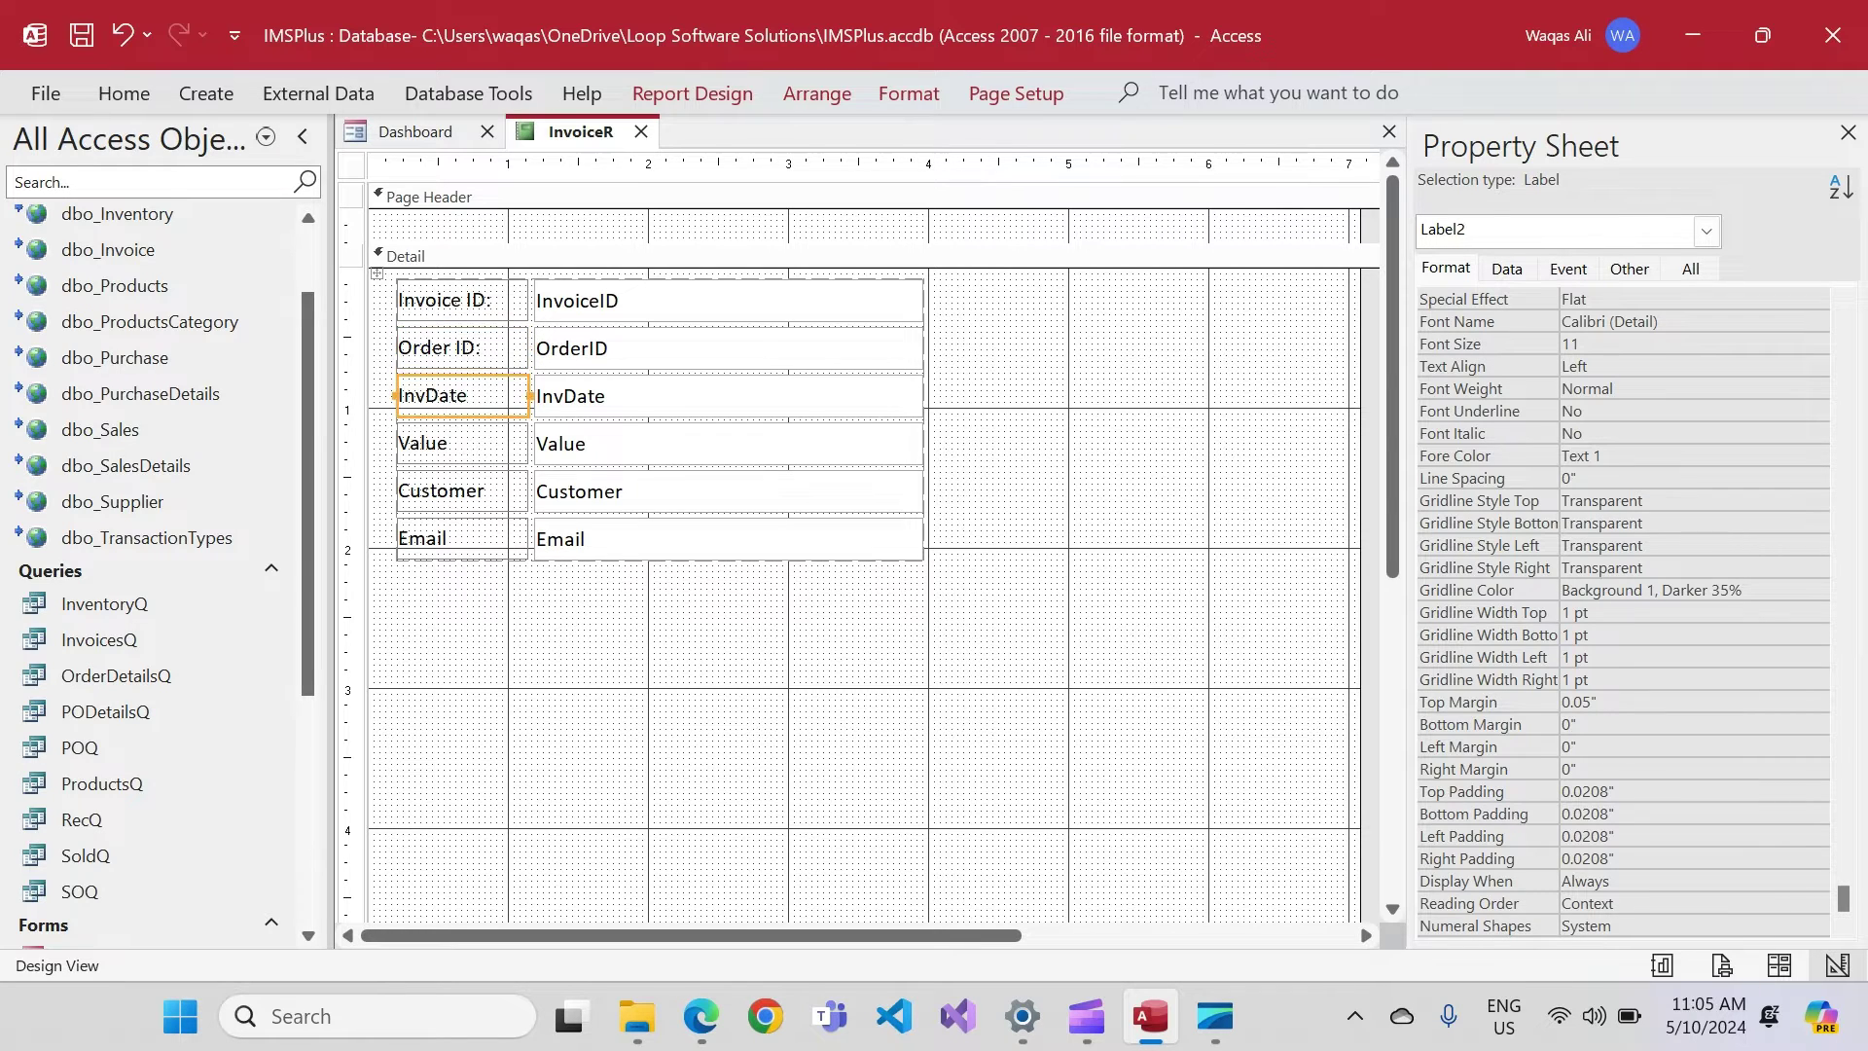
click(426, 395)
text(oice Date)
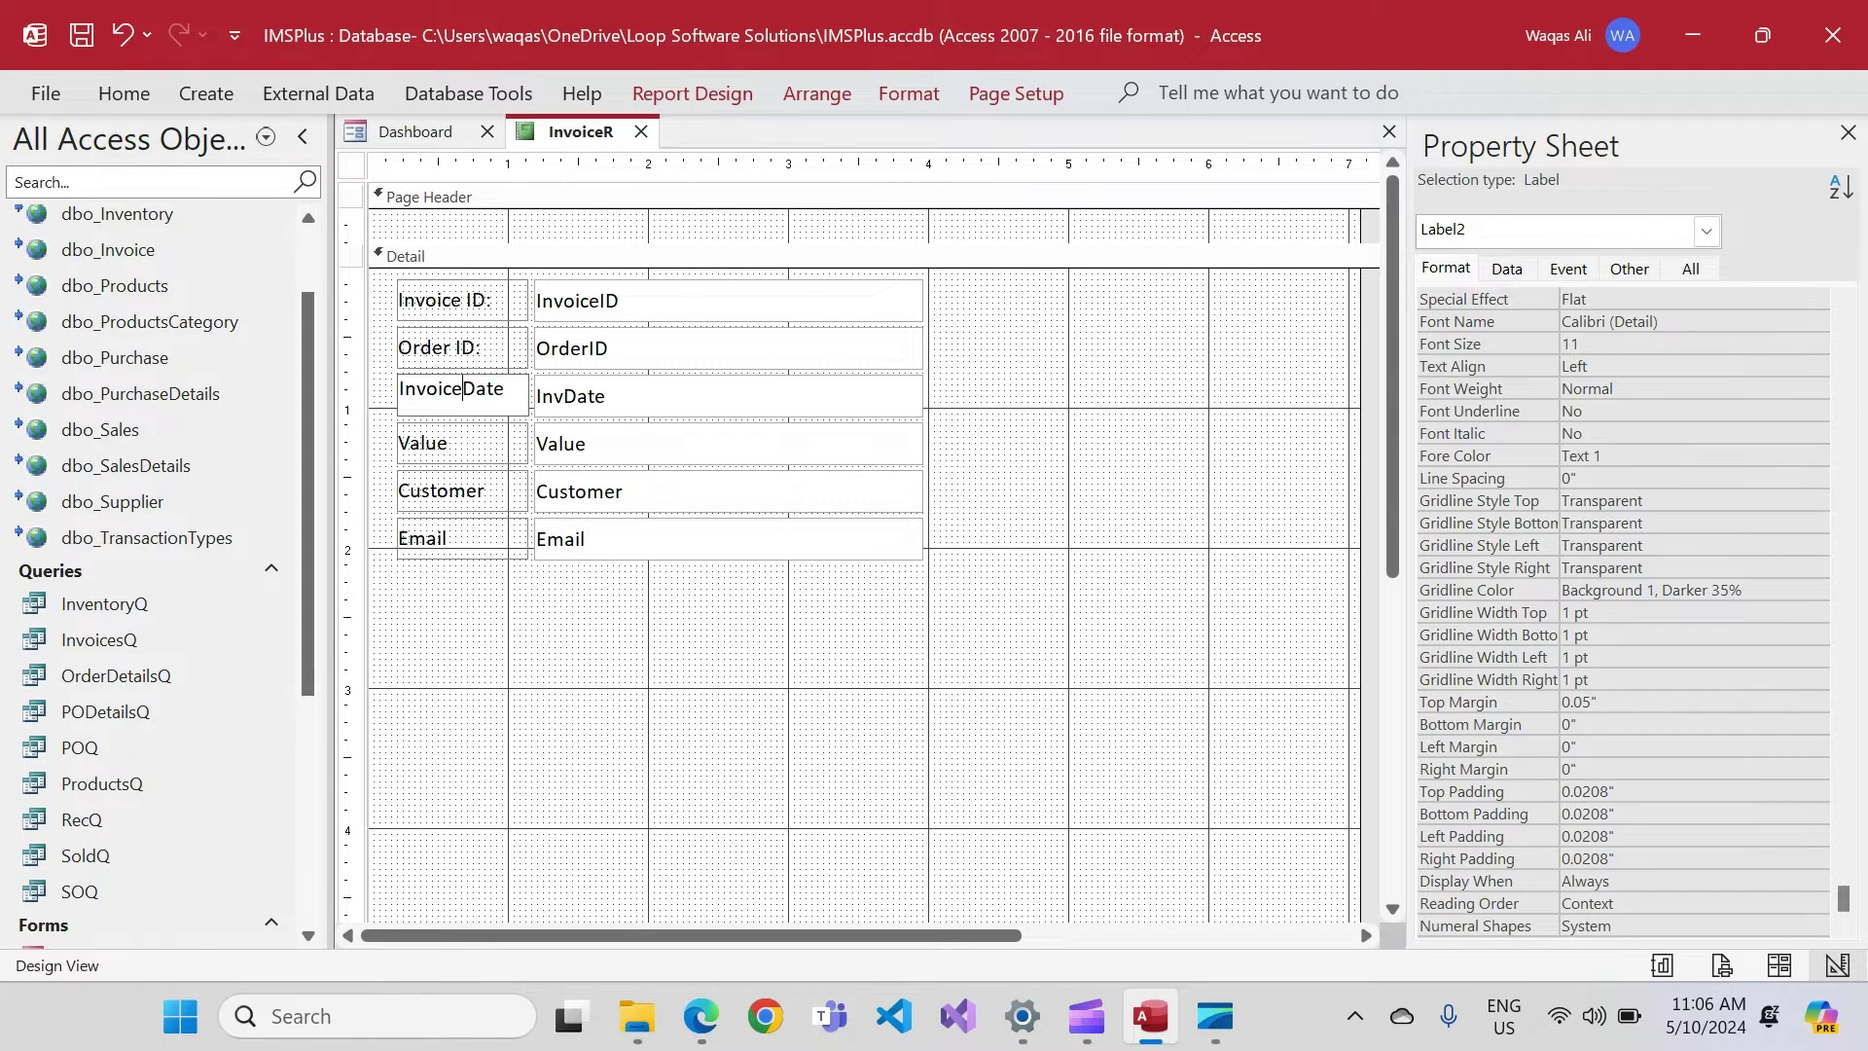
text(:)
key(Return)
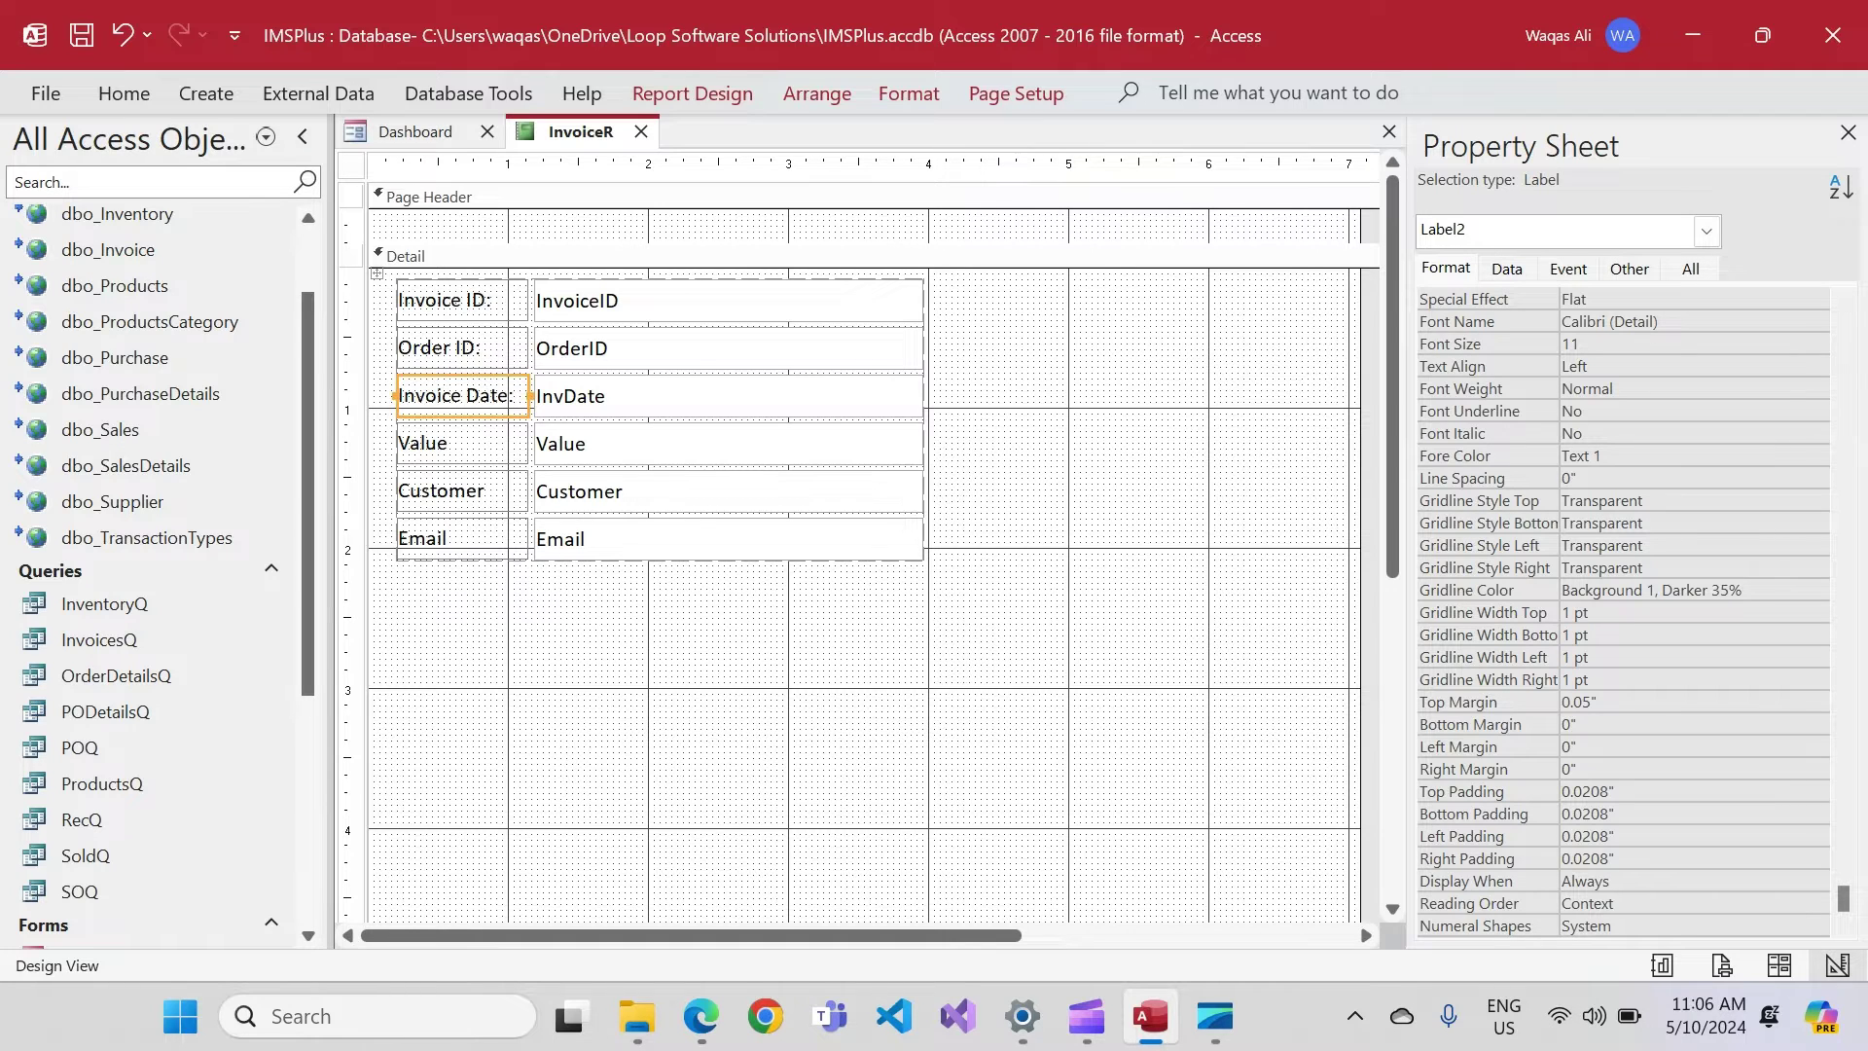
Step: Change the caption of the Value label to "Invoice Value:"
click(424, 444)
click(410, 438)
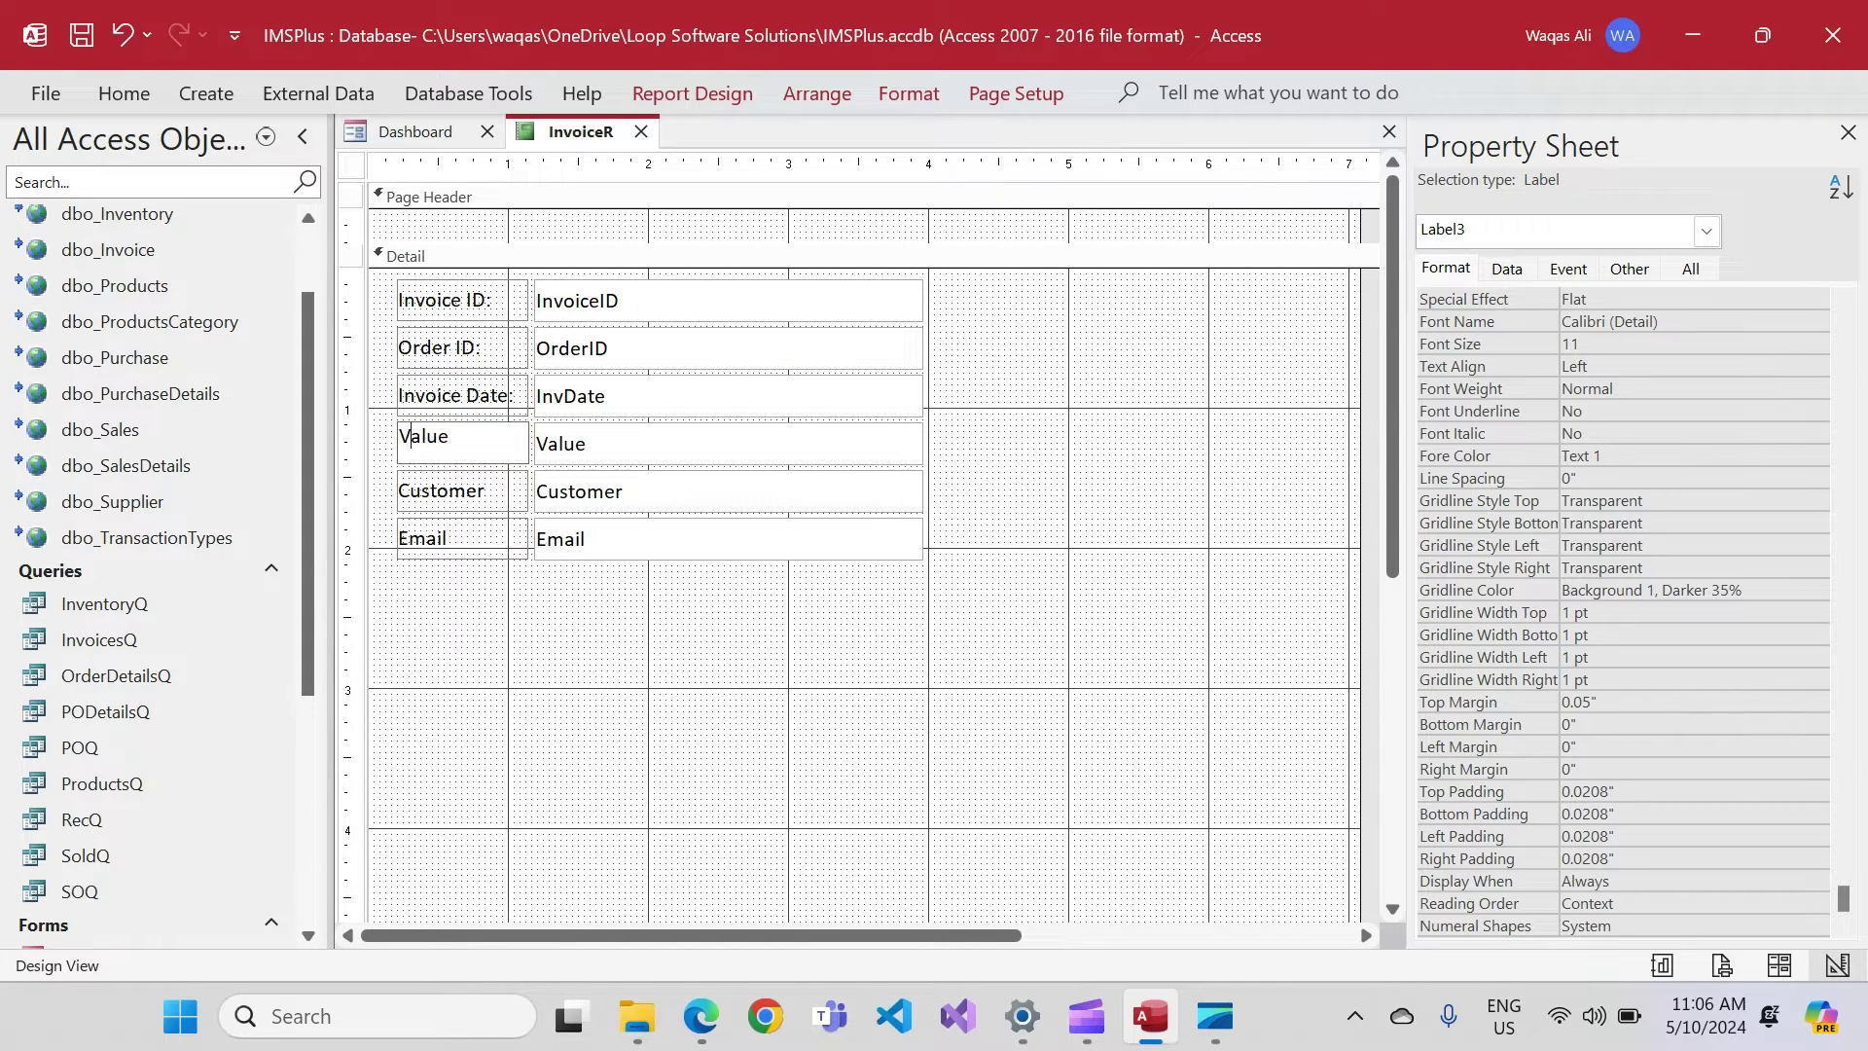
text(Invoice Value:)
key(Return)
Step: Widen the label column of the stacked layout toward the left edge of the report, to about 1.1 inches
click(410, 489)
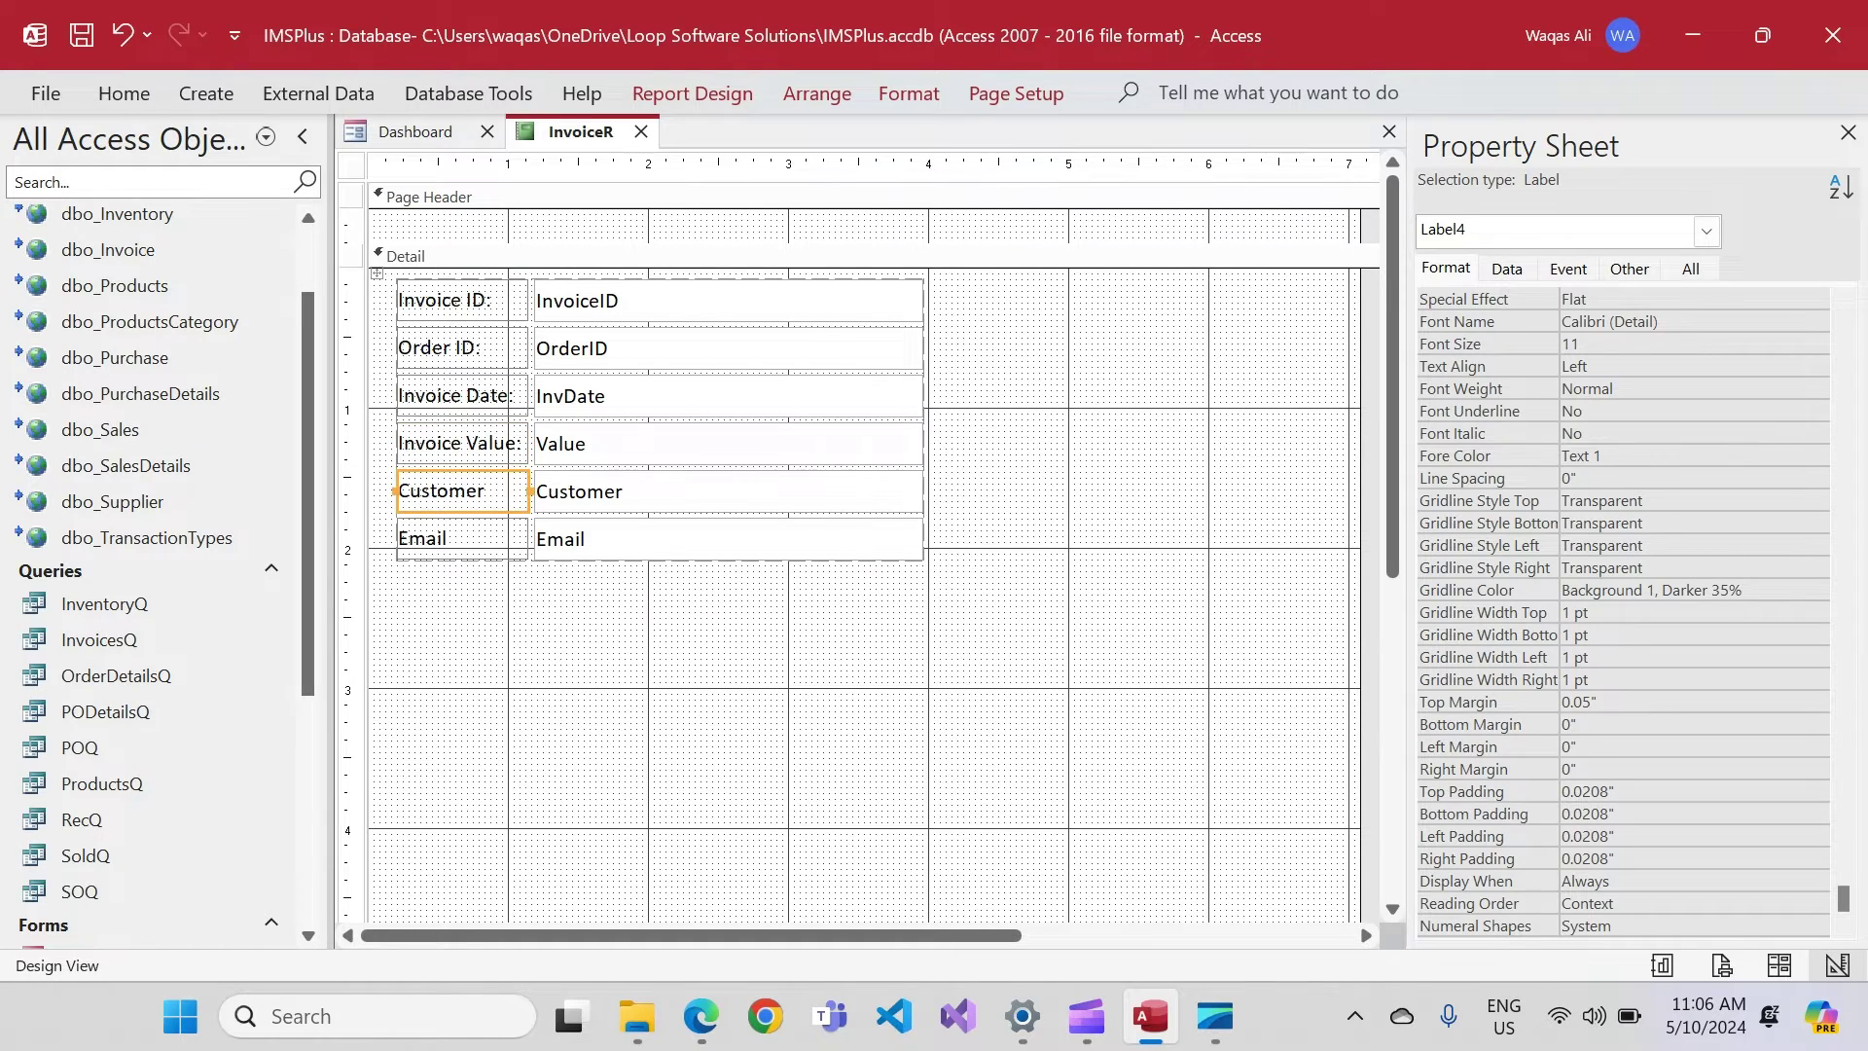
click(411, 483)
drag(402, 618, 378, 300)
click(457, 622)
Step: Try to change the Customer label's caption to "Customer Name:" and undo that change
click(428, 491)
click(471, 490)
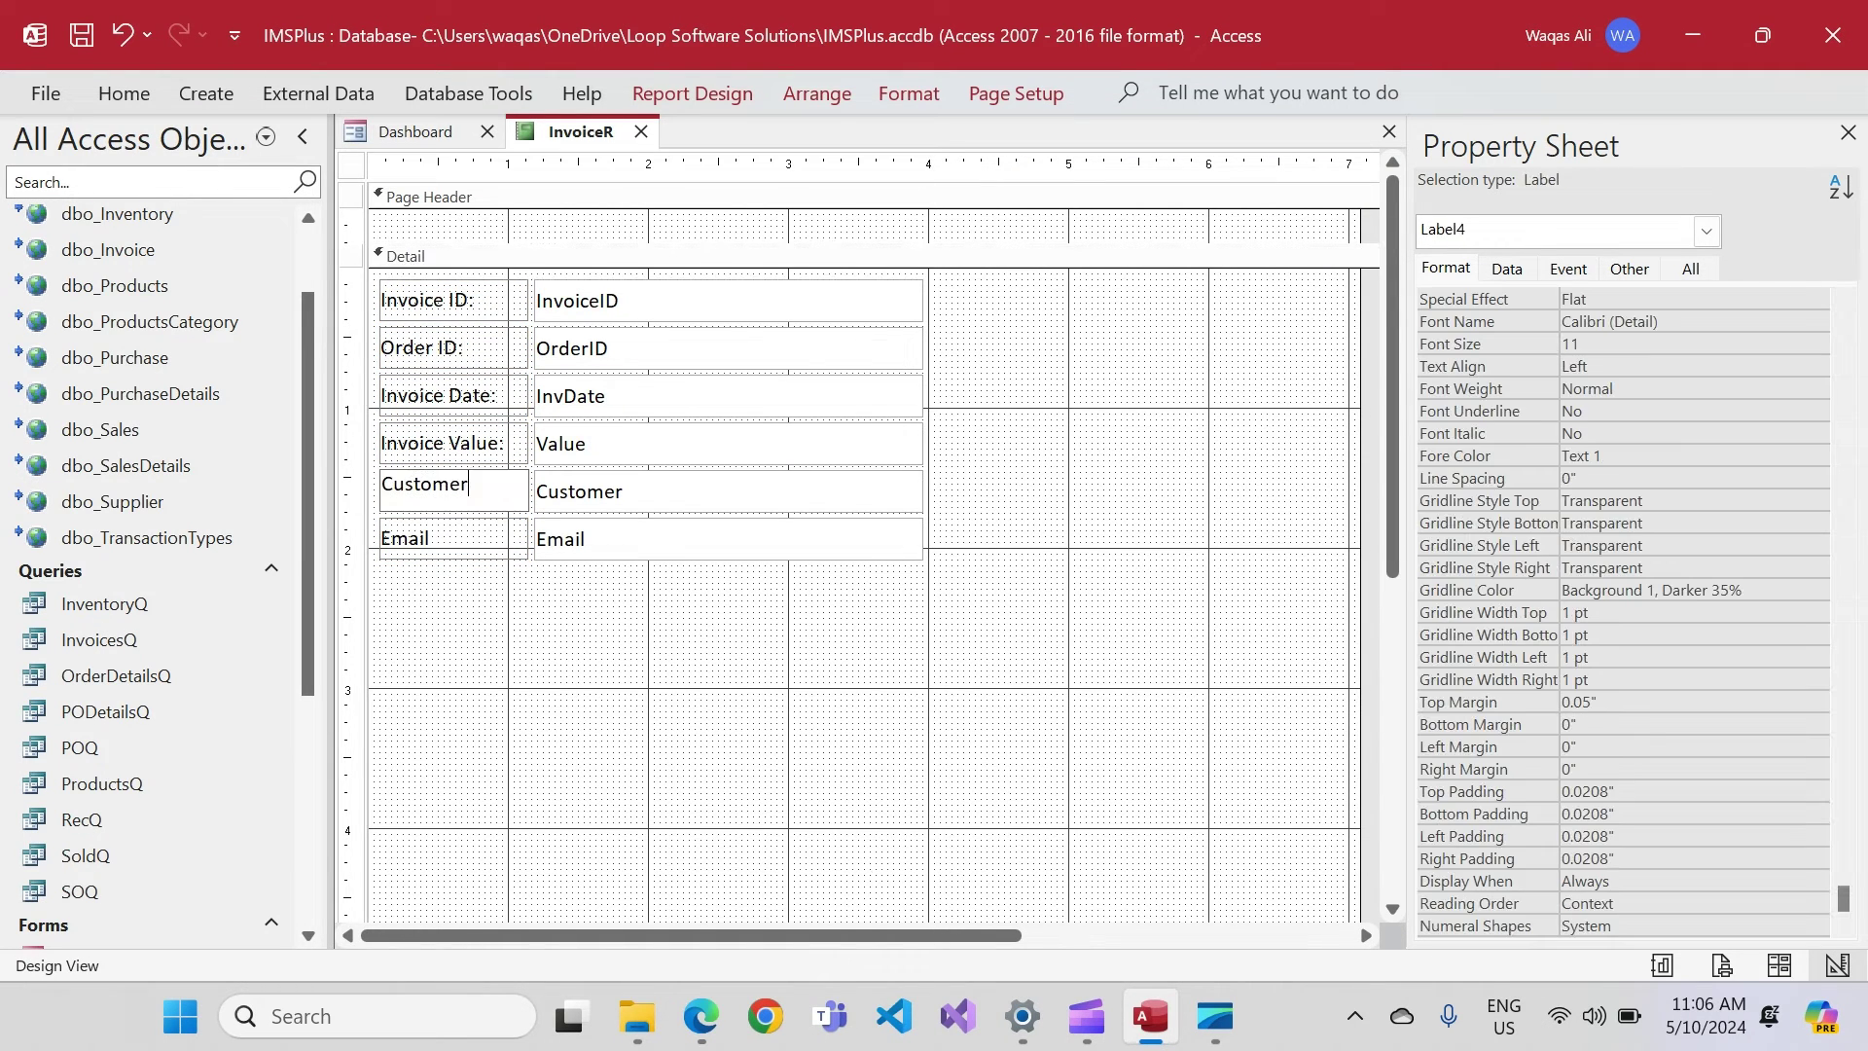
text(n)
key(BackSpace)
text(Name:)
key(Return)
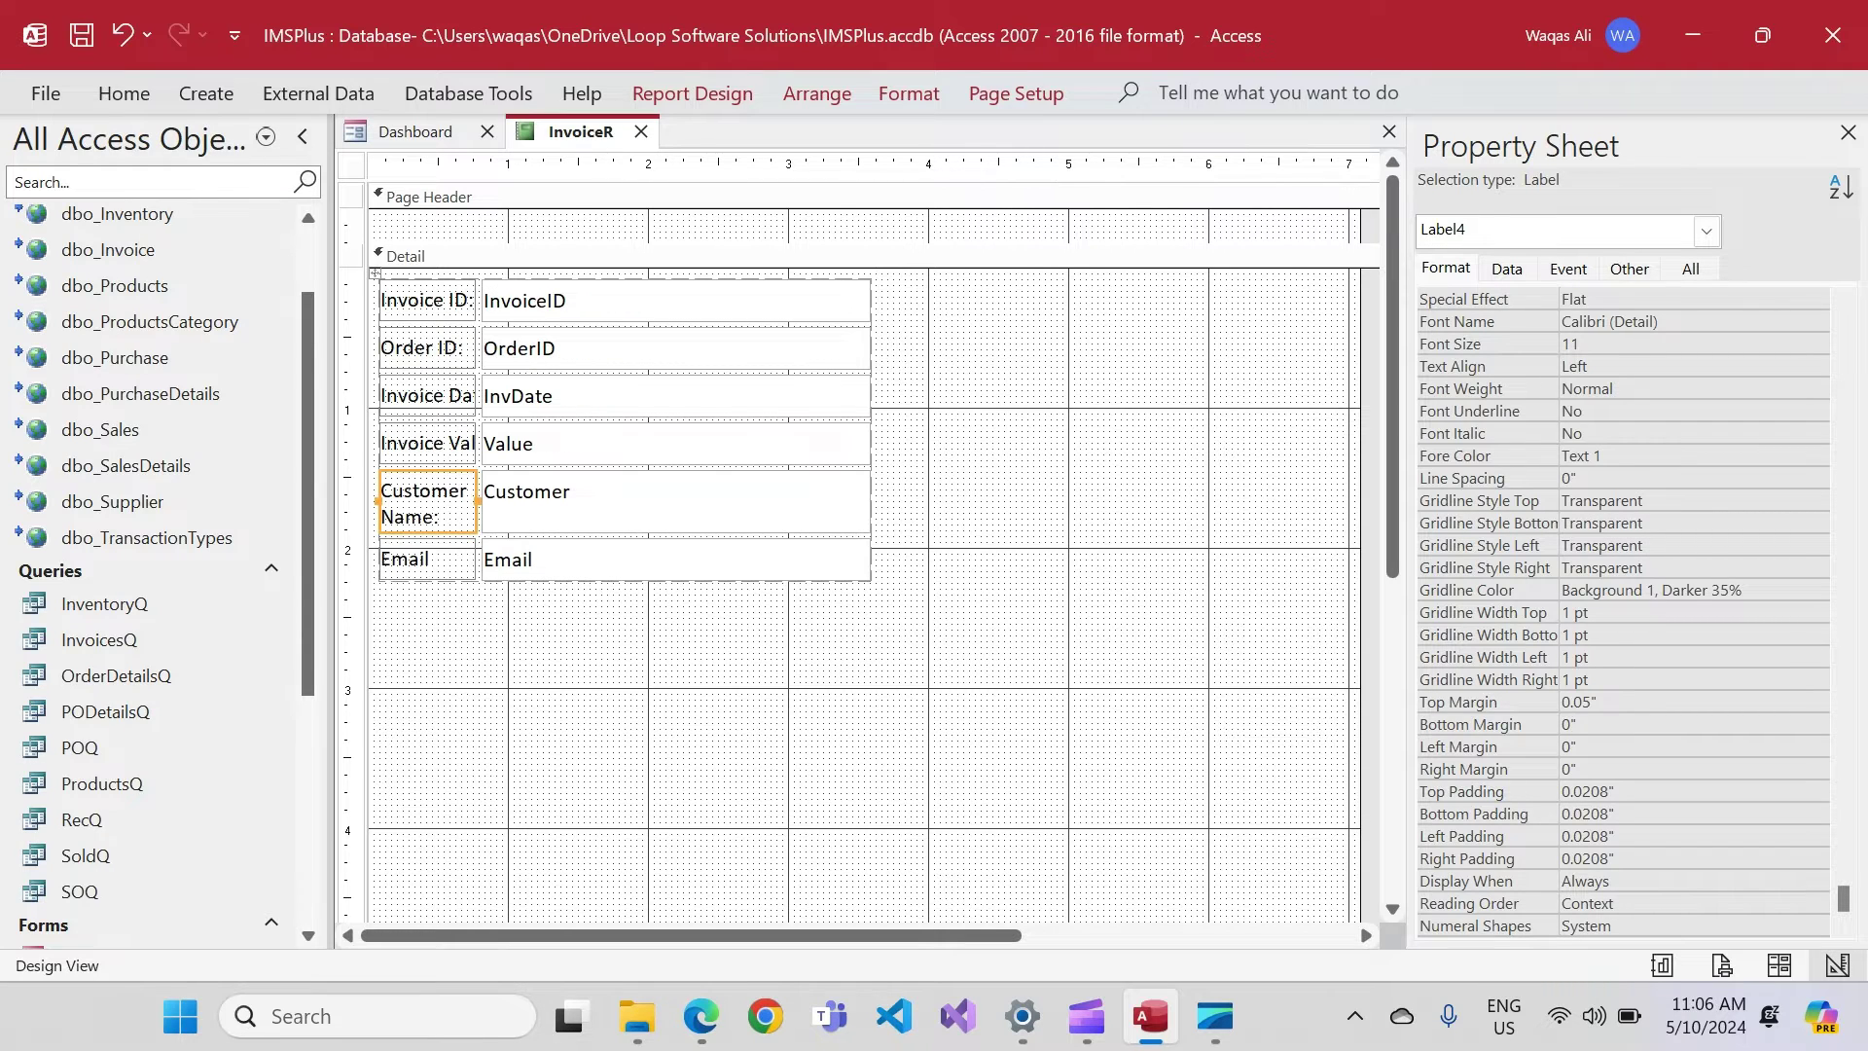
key(ctrl+z)
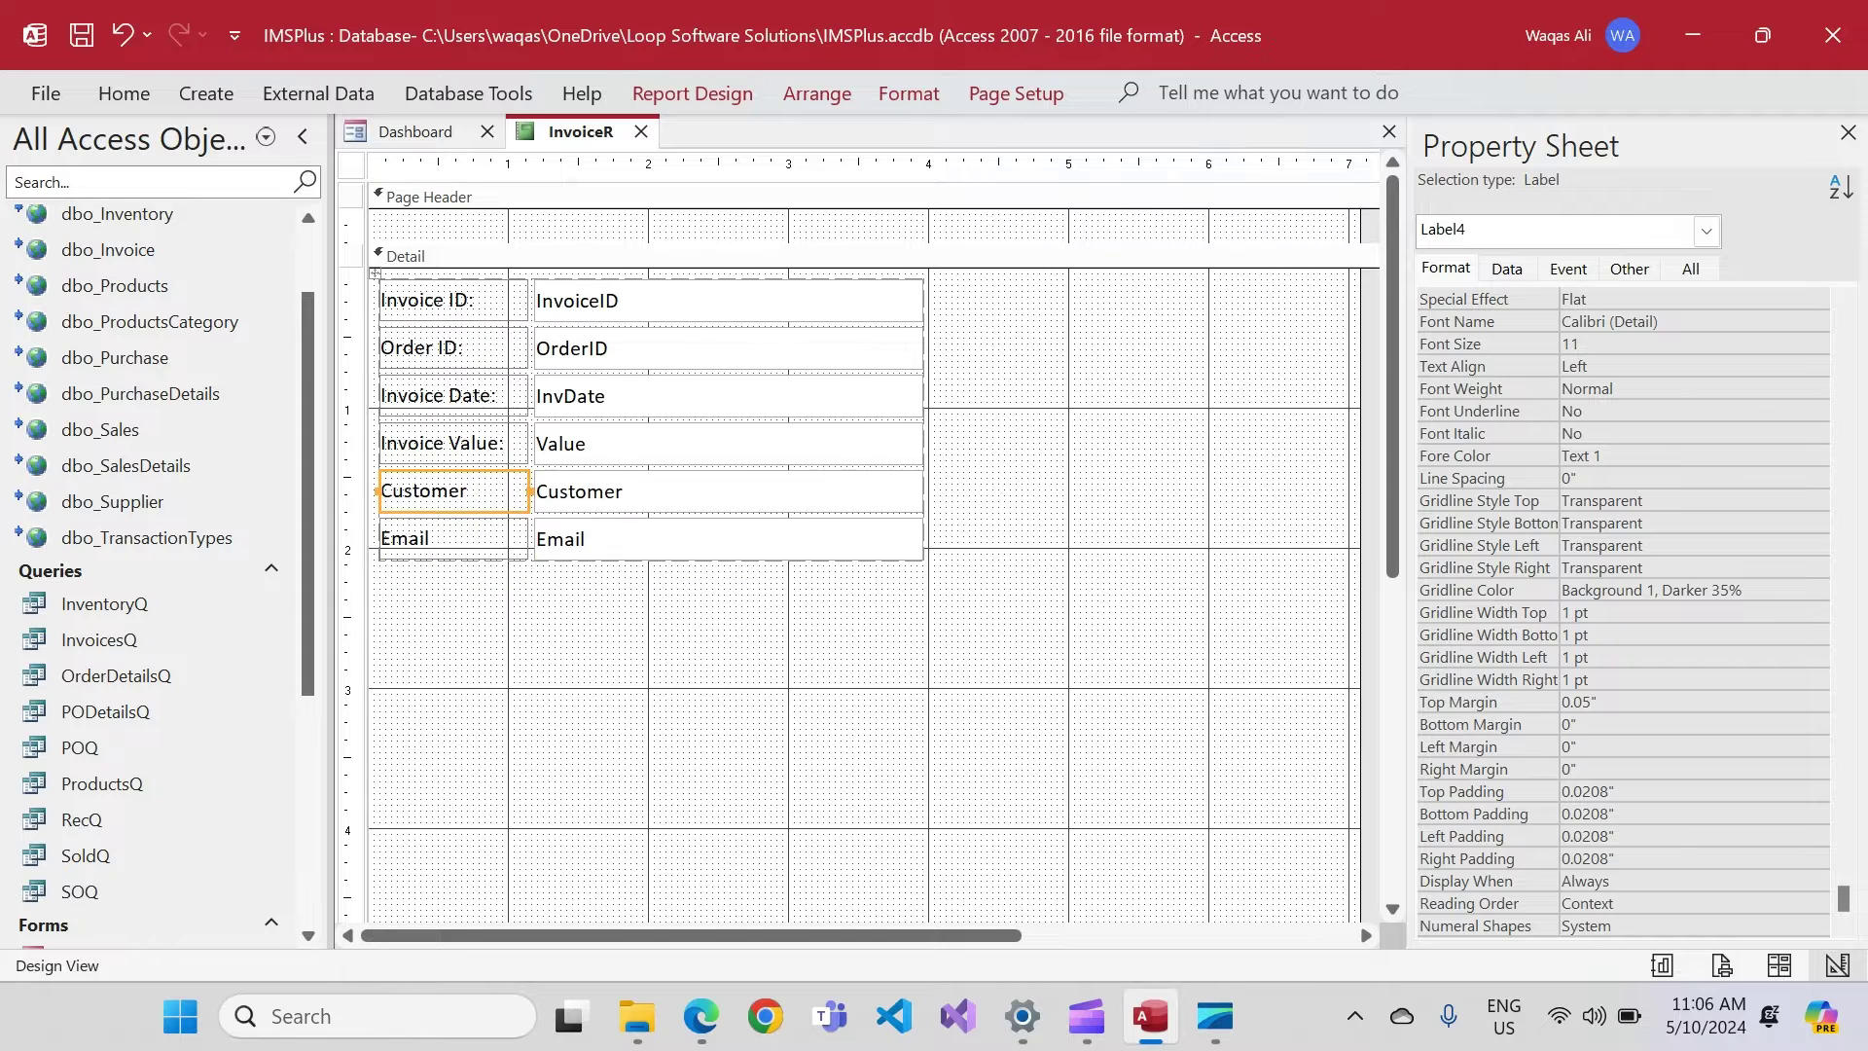
Step: Extend the label column to the left edge of the report, making it about 1.15 inches wide
drag(467, 584, 454, 276)
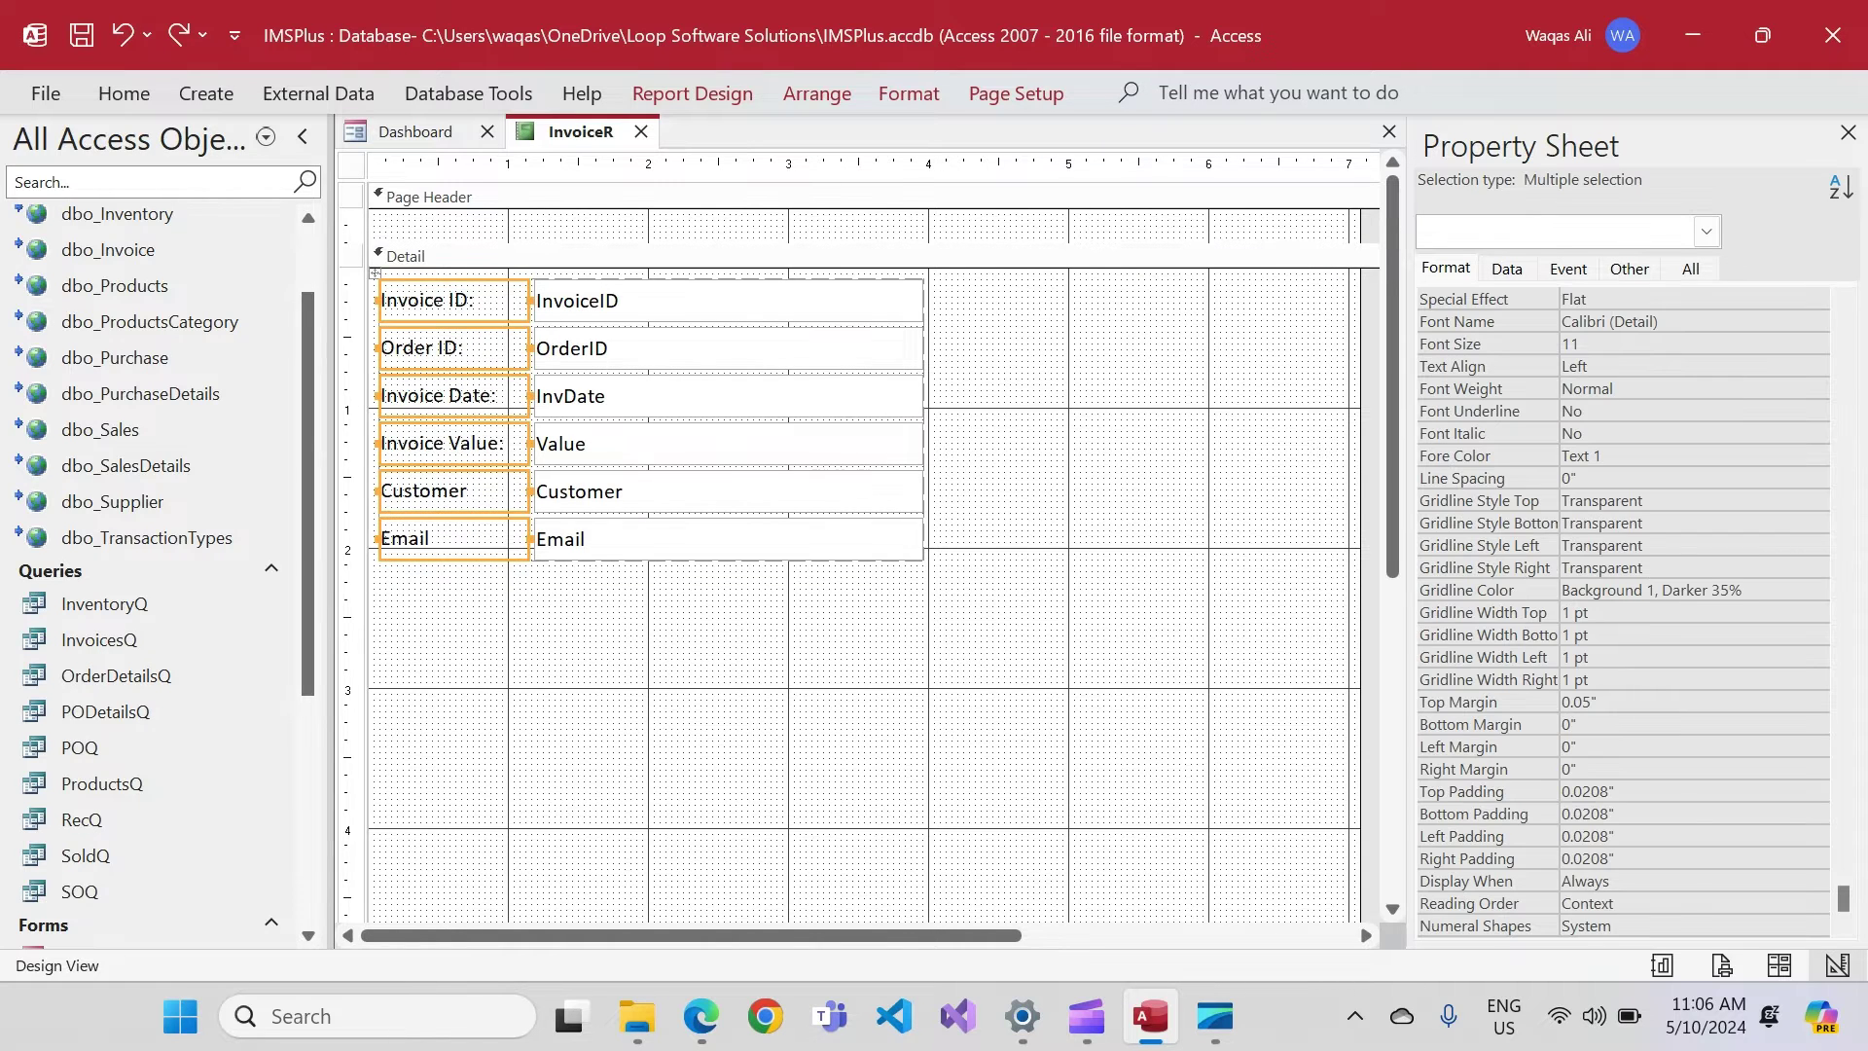
drag(378, 491, 368, 491)
click(583, 632)
click(450, 444)
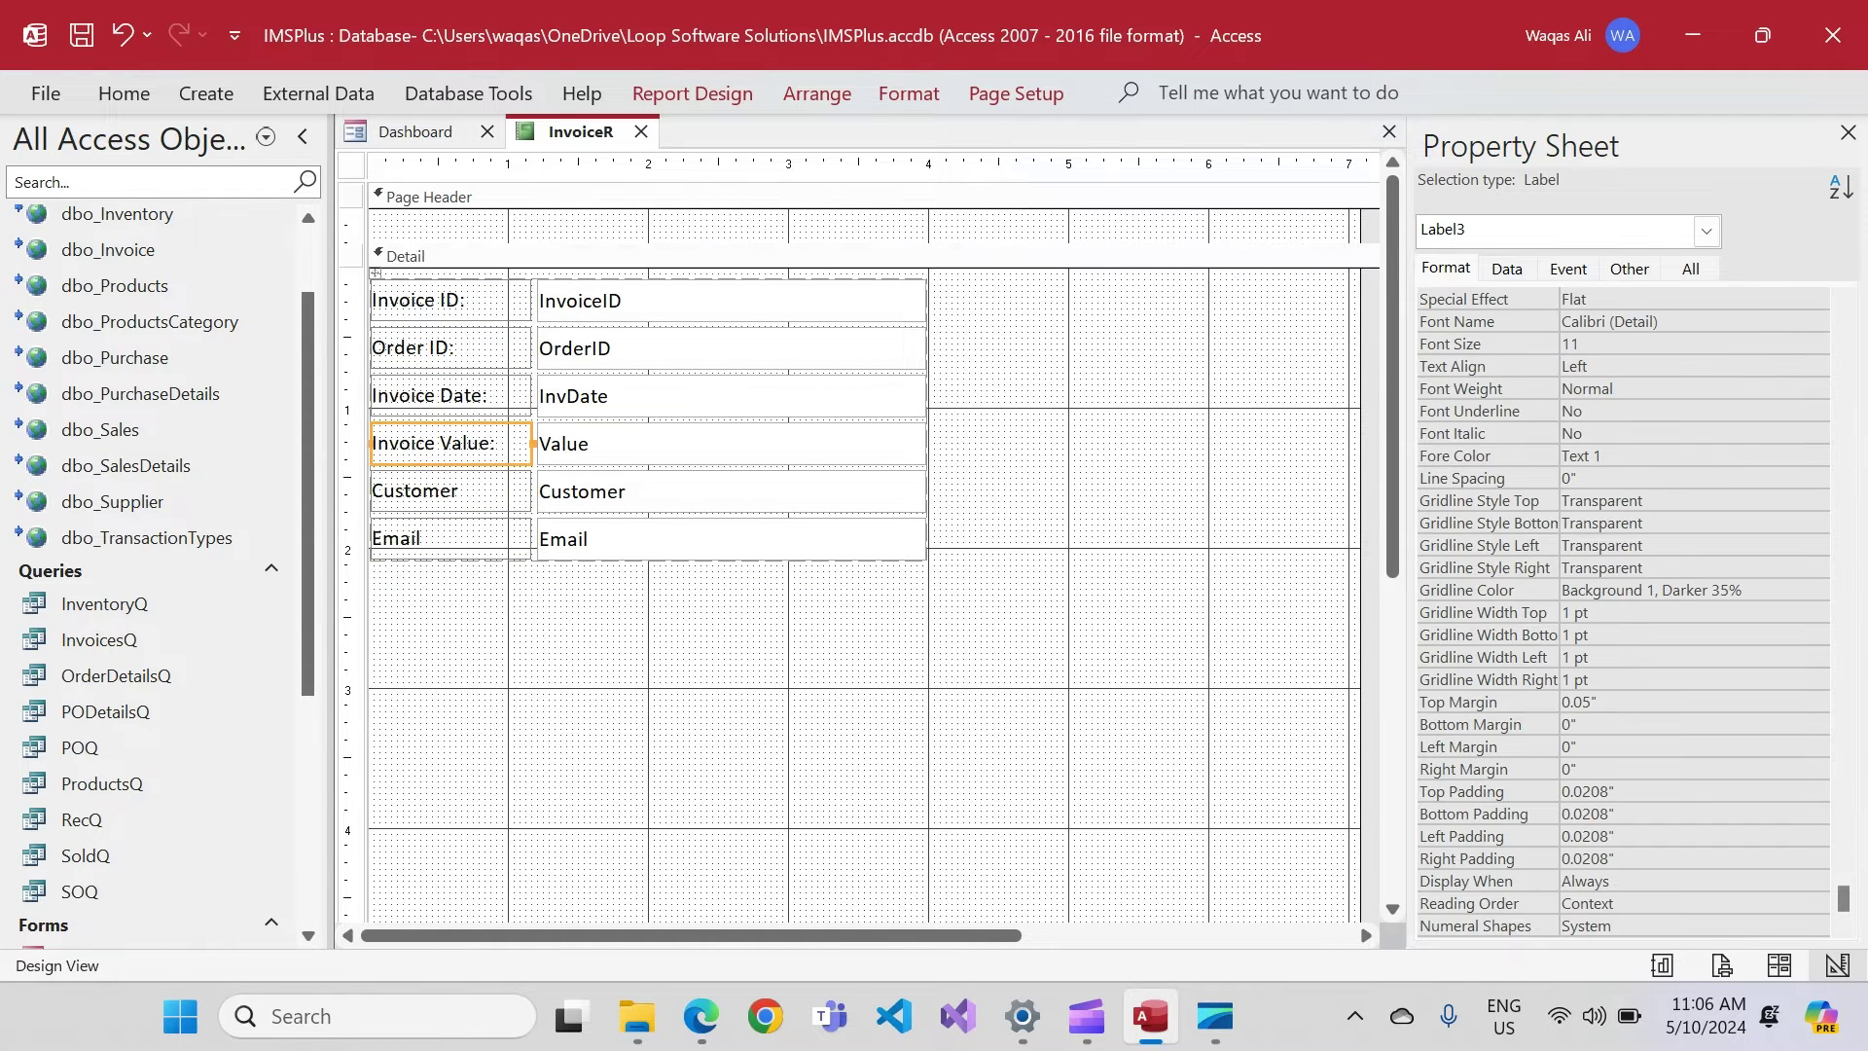
Step: Change the caption of the Customer label to "Customer Name:"
click(450, 491)
click(456, 492)
text(Nam)
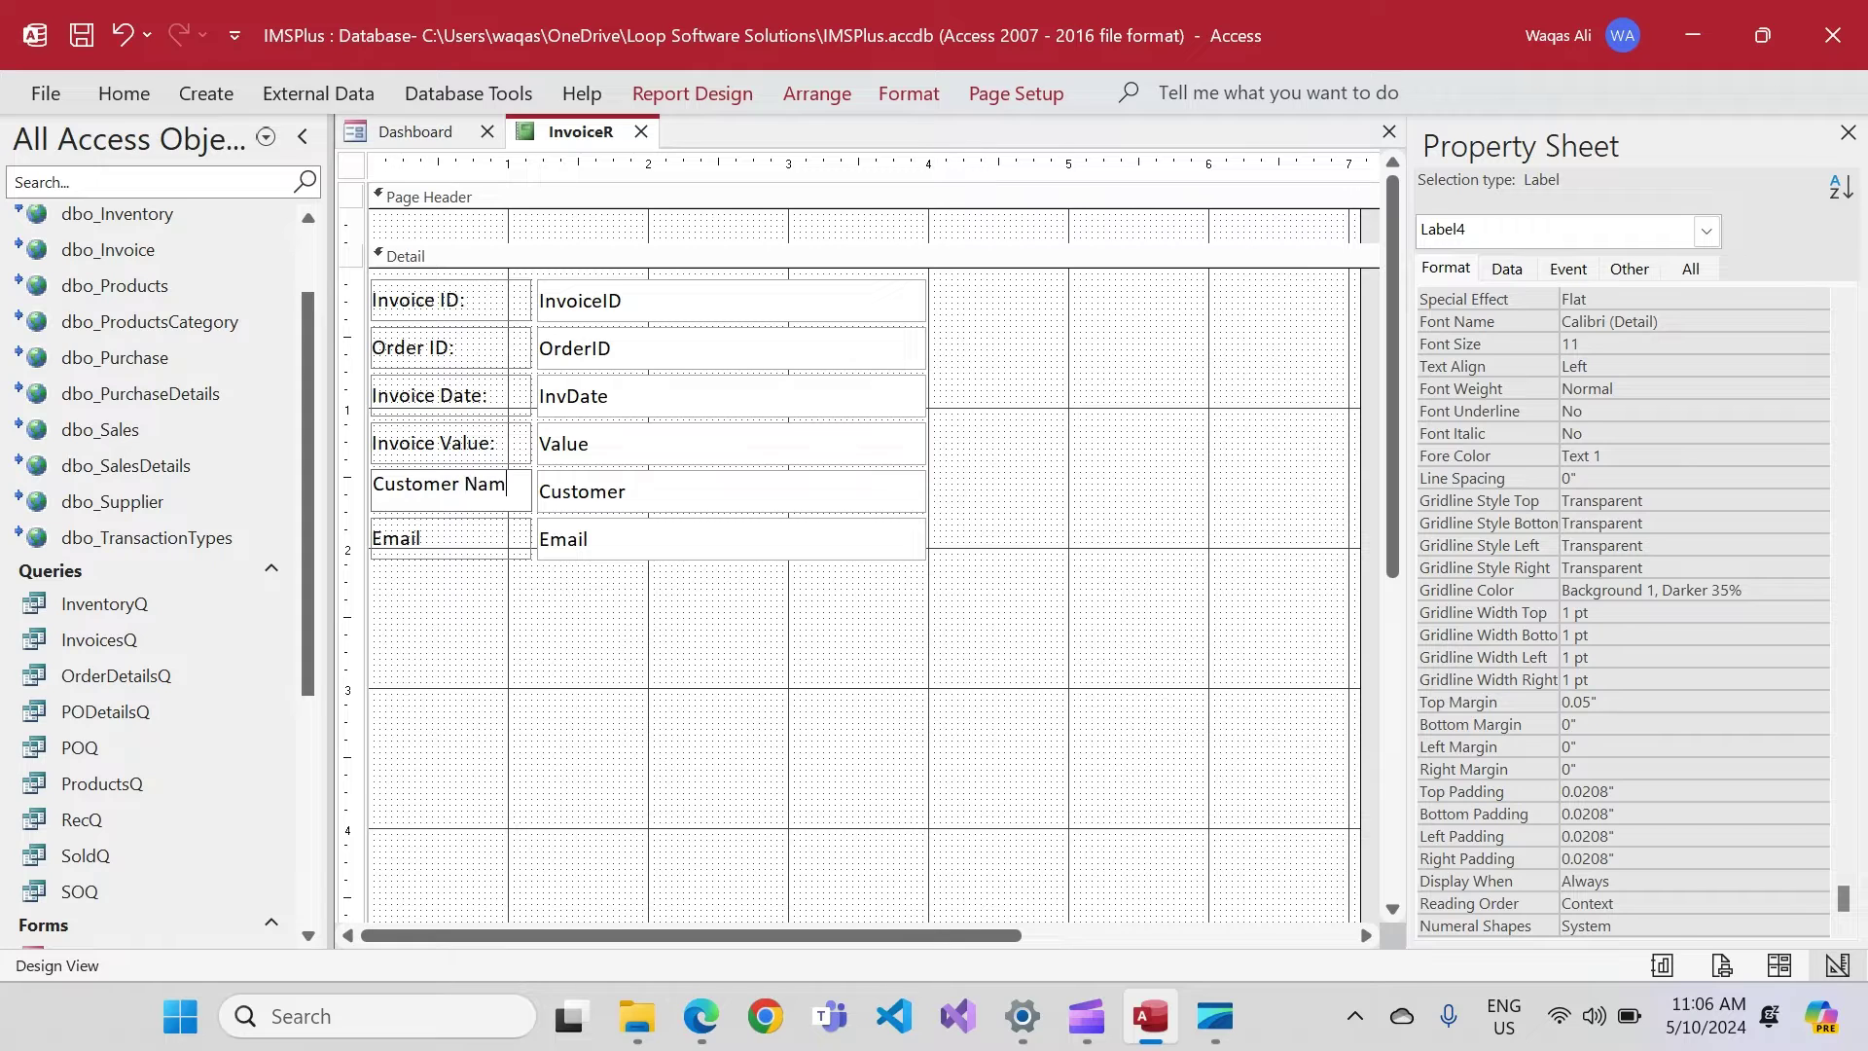
text(e:)
key(Return)
Step: Change the caption of the Email label to "Email Address:"
click(450, 539)
click(449, 539)
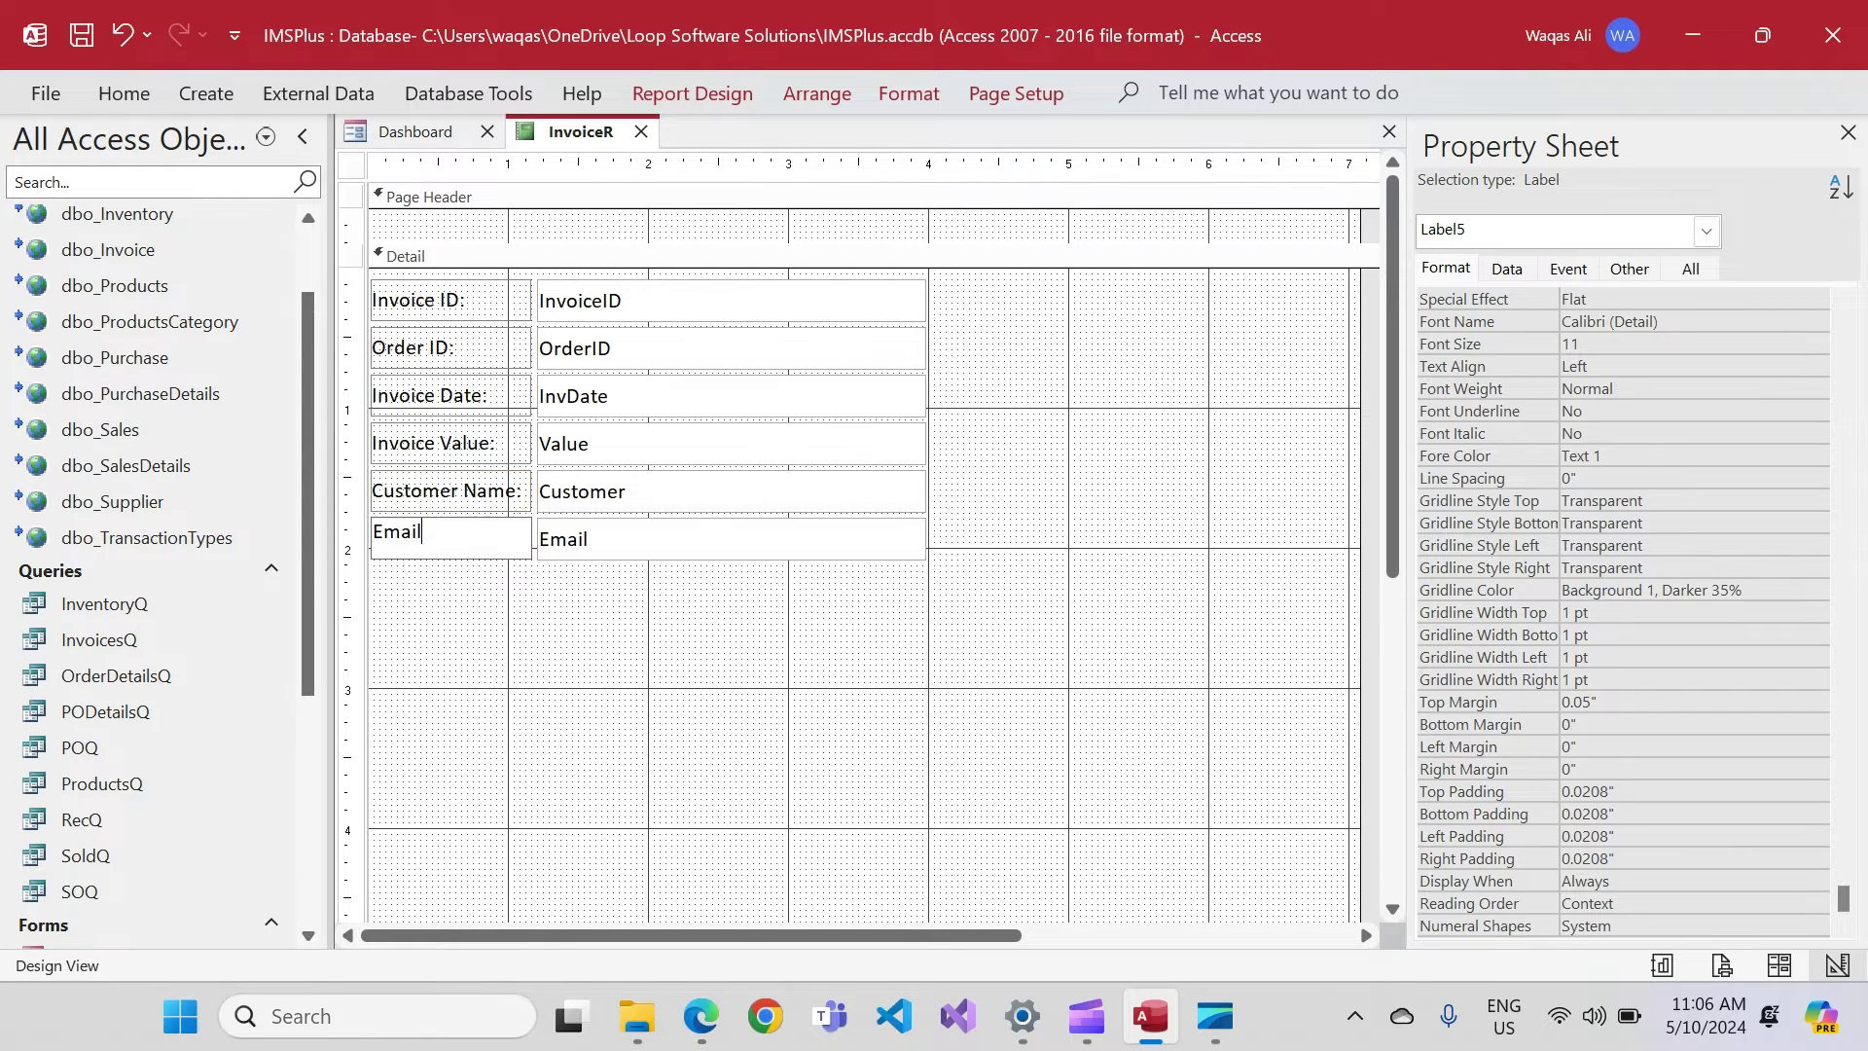
text(Address:)
key(Return)
Step: Make all six labels bold and narrow the field column beside them to about 2.4 inches
drag(379, 657, 432, 282)
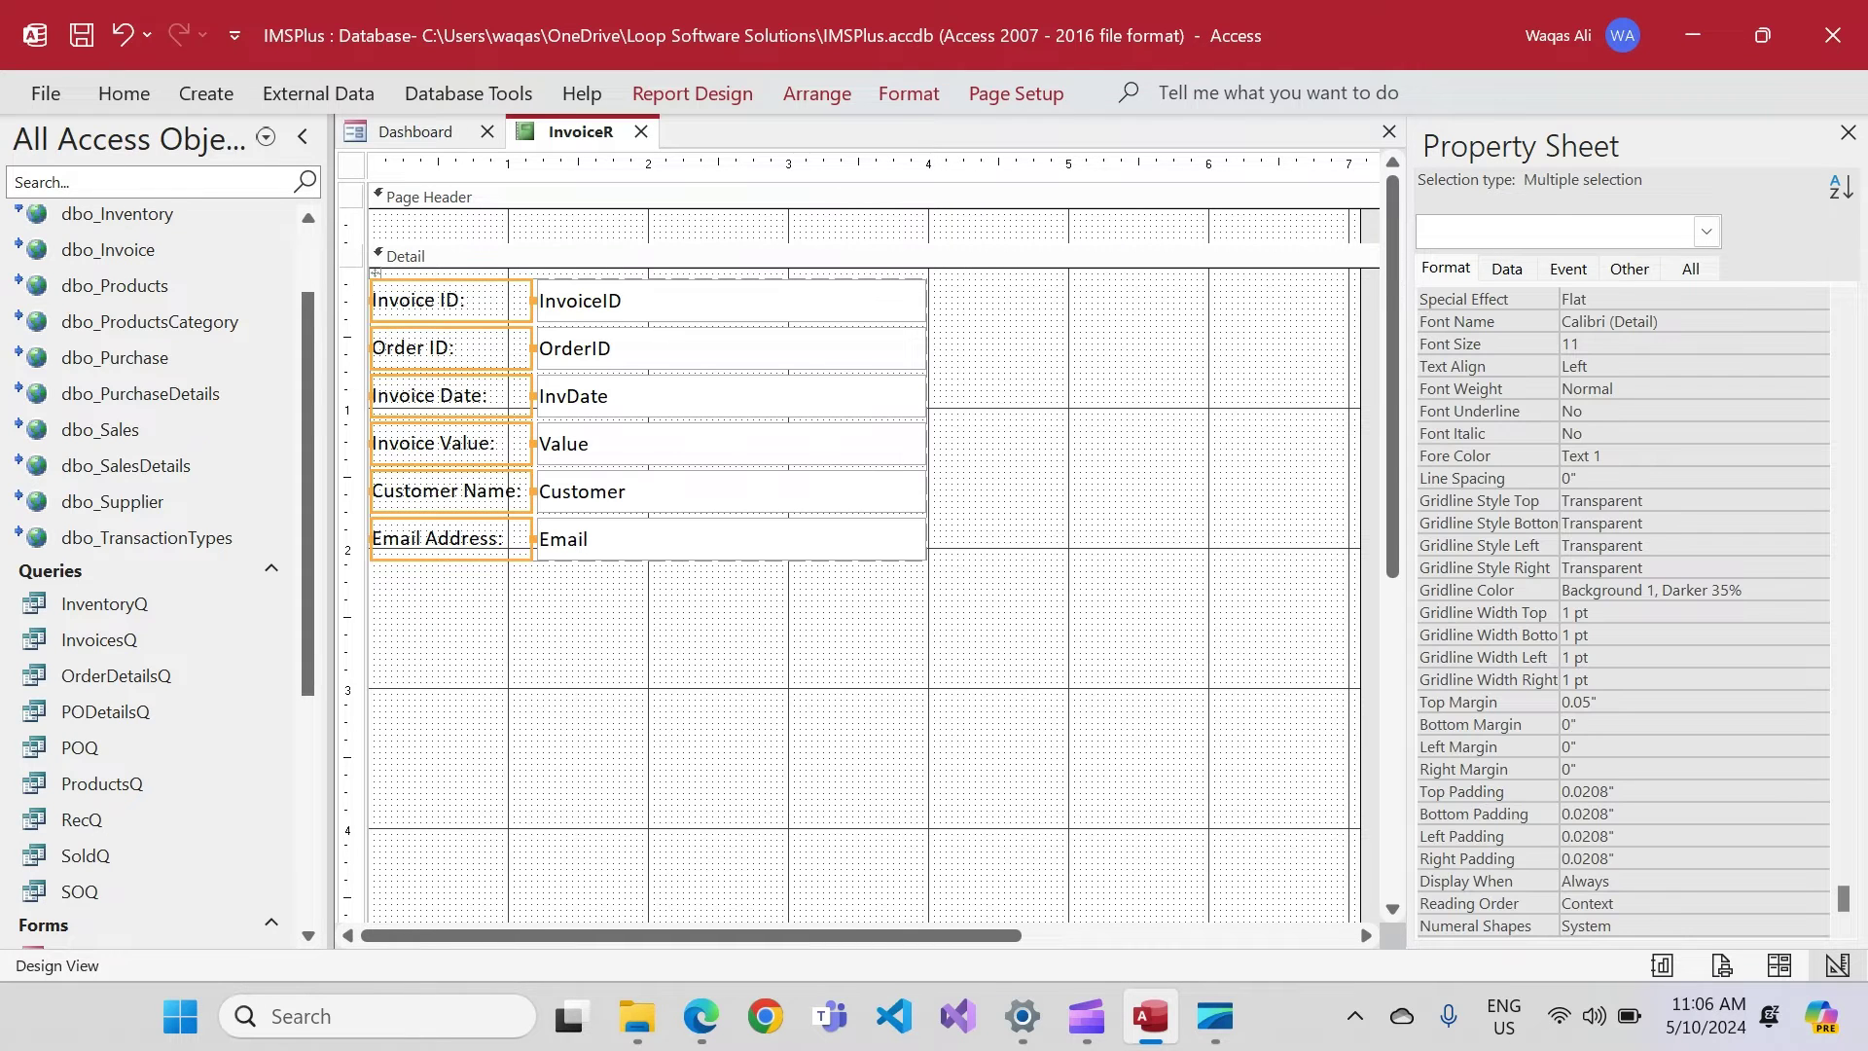
key(ctrl+b)
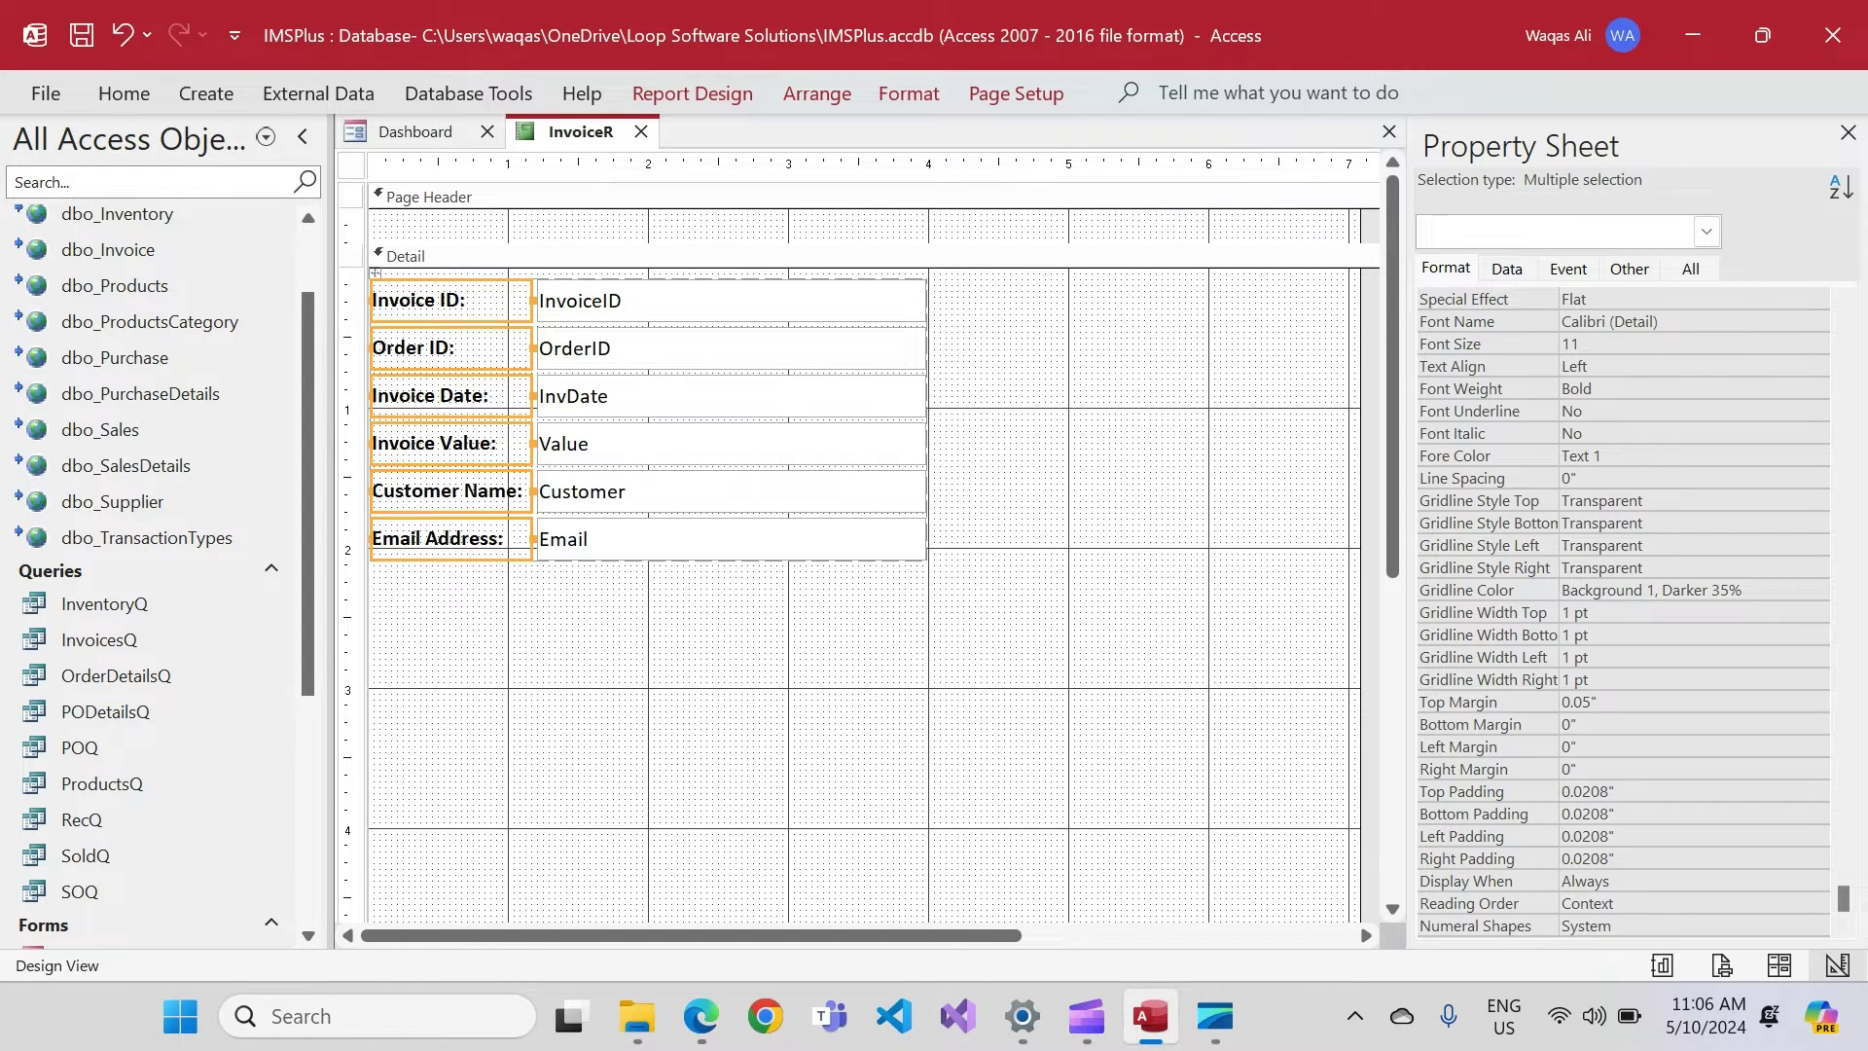
click(784, 644)
drag(785, 644, 812, 298)
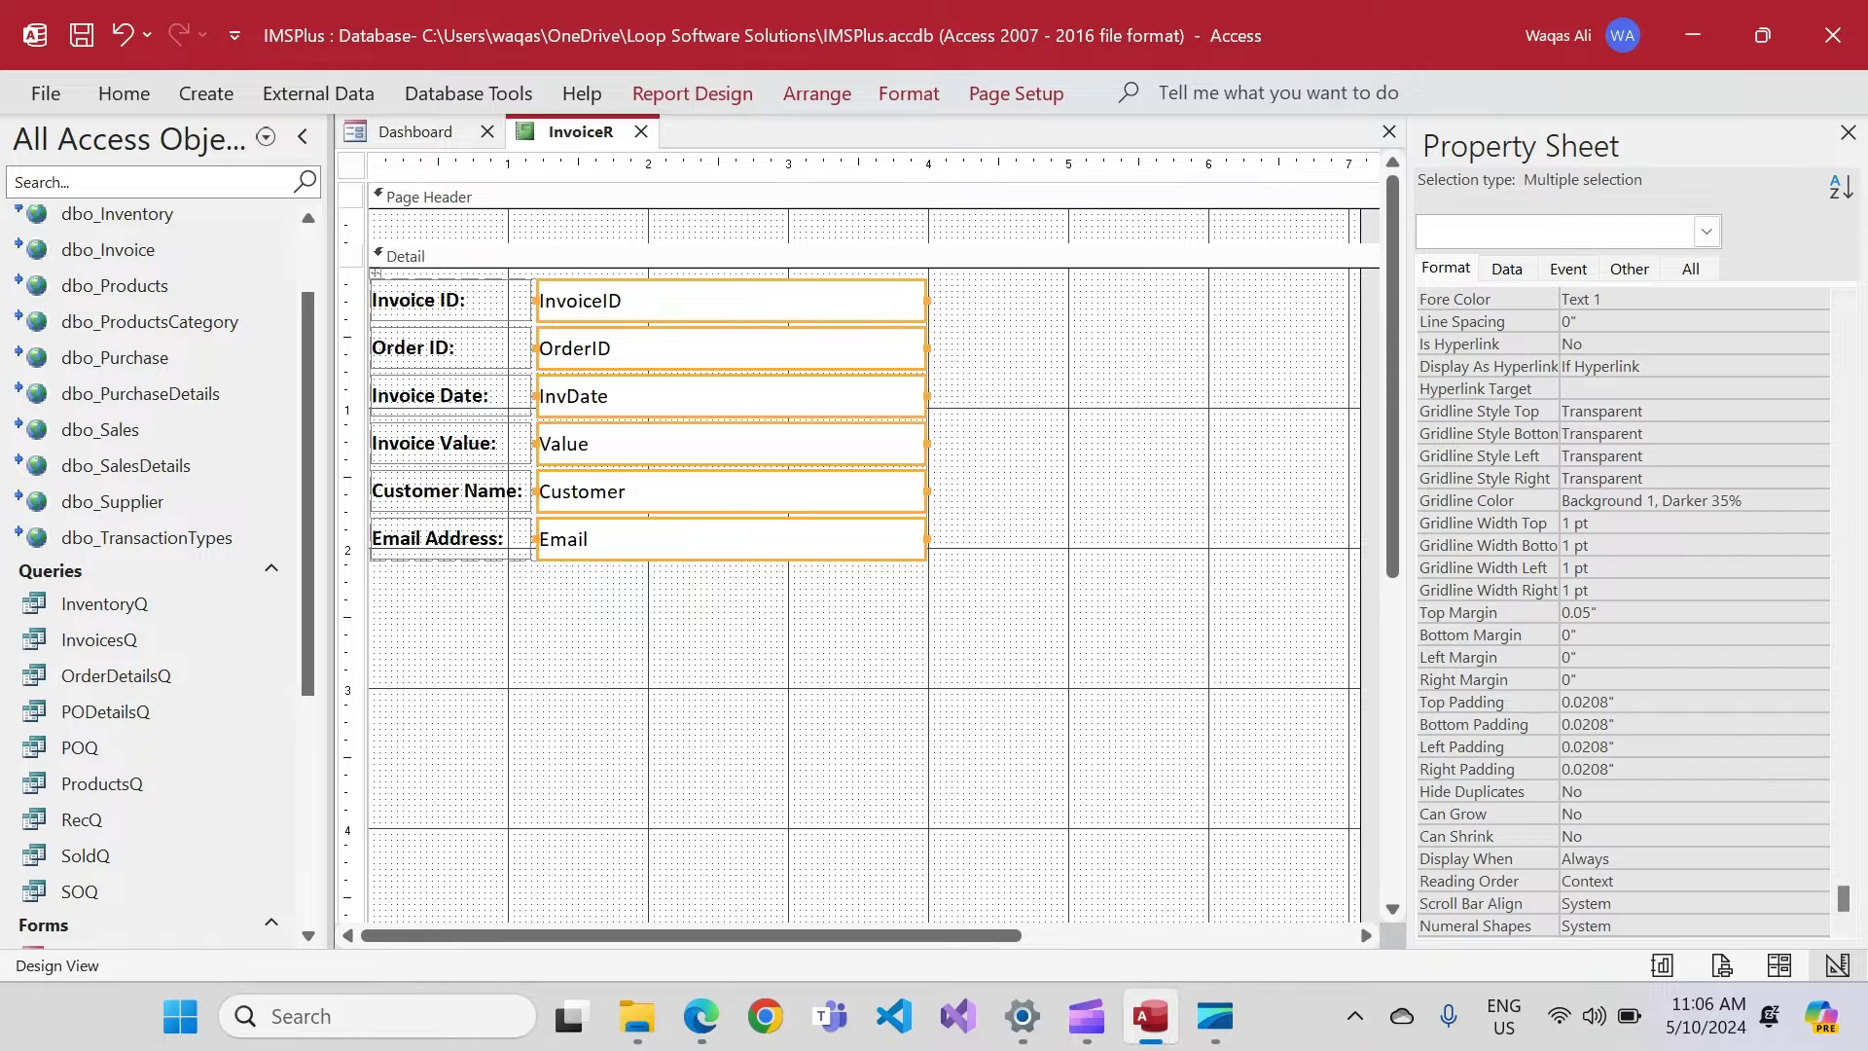
drag(927, 301, 872, 300)
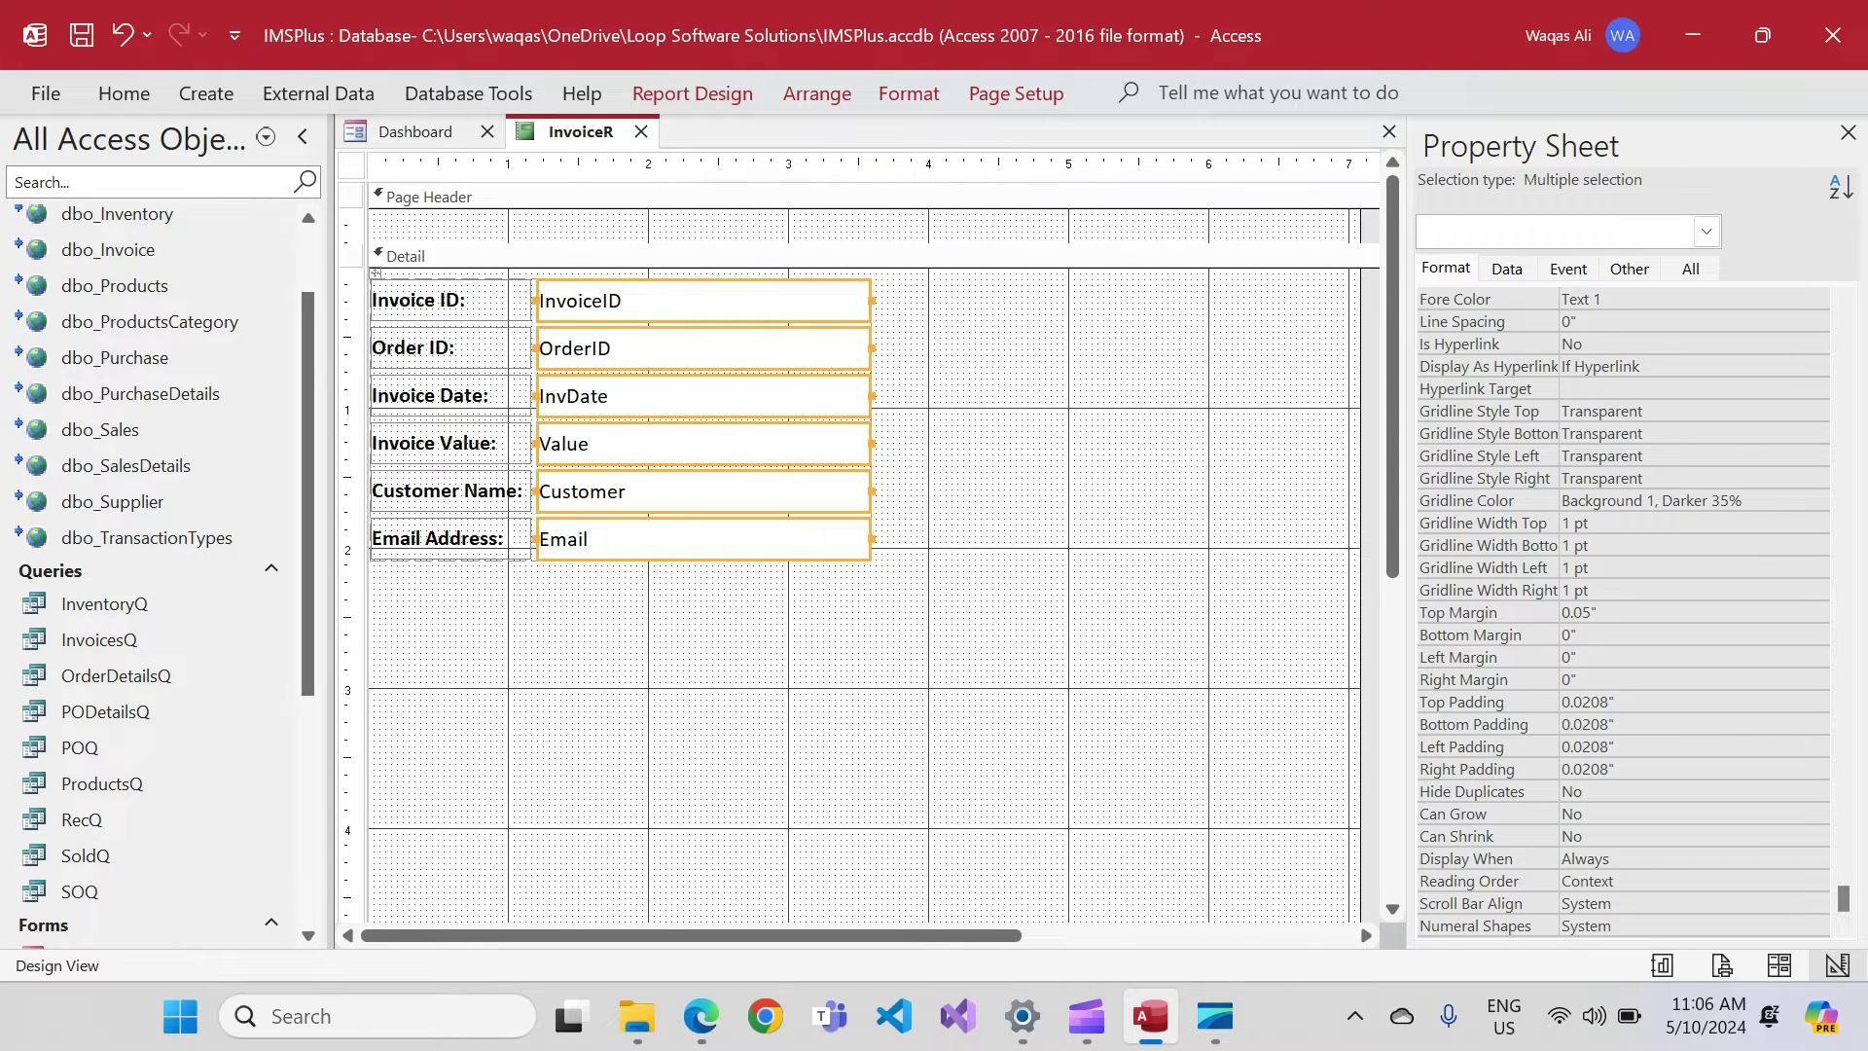
Step: Take the Invoice Value, Customer Name and Email Address rows out of the layout and move them beside the first three rows
drag(660, 655, 450, 440)
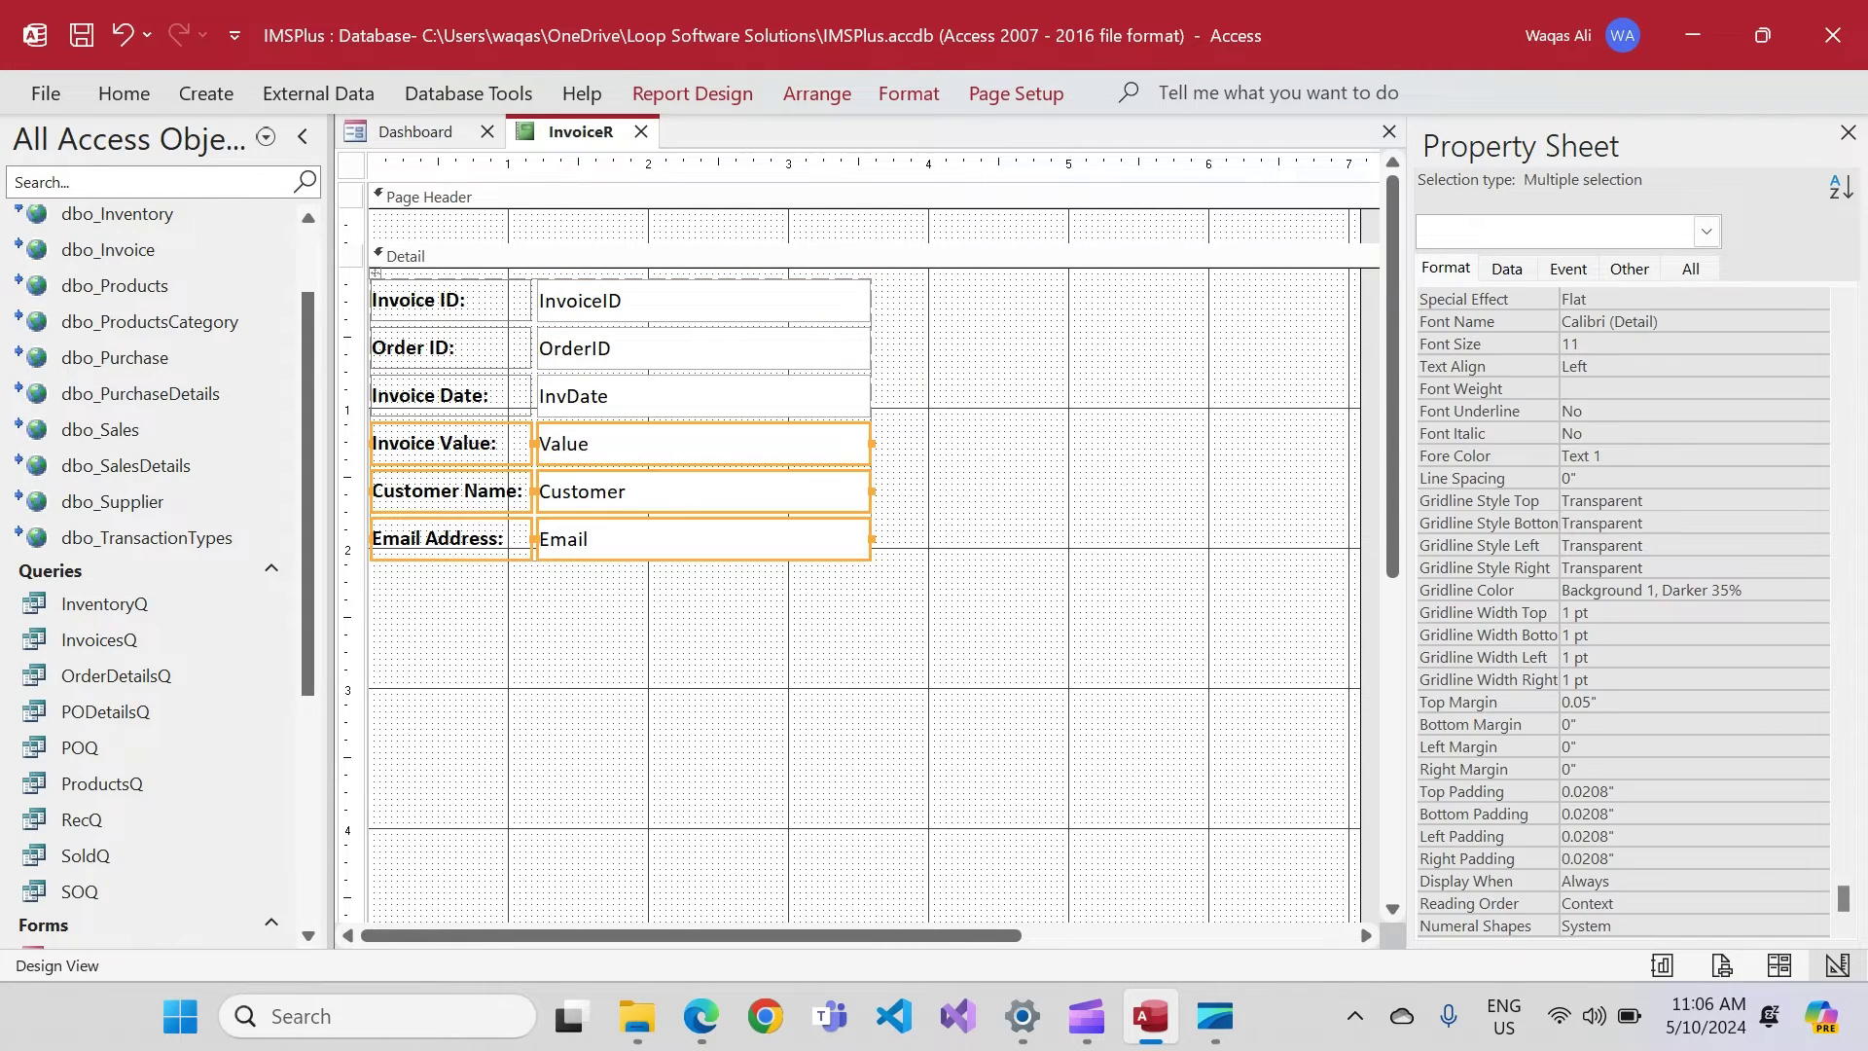
right_click(467, 443)
mouse_move(583, 426)
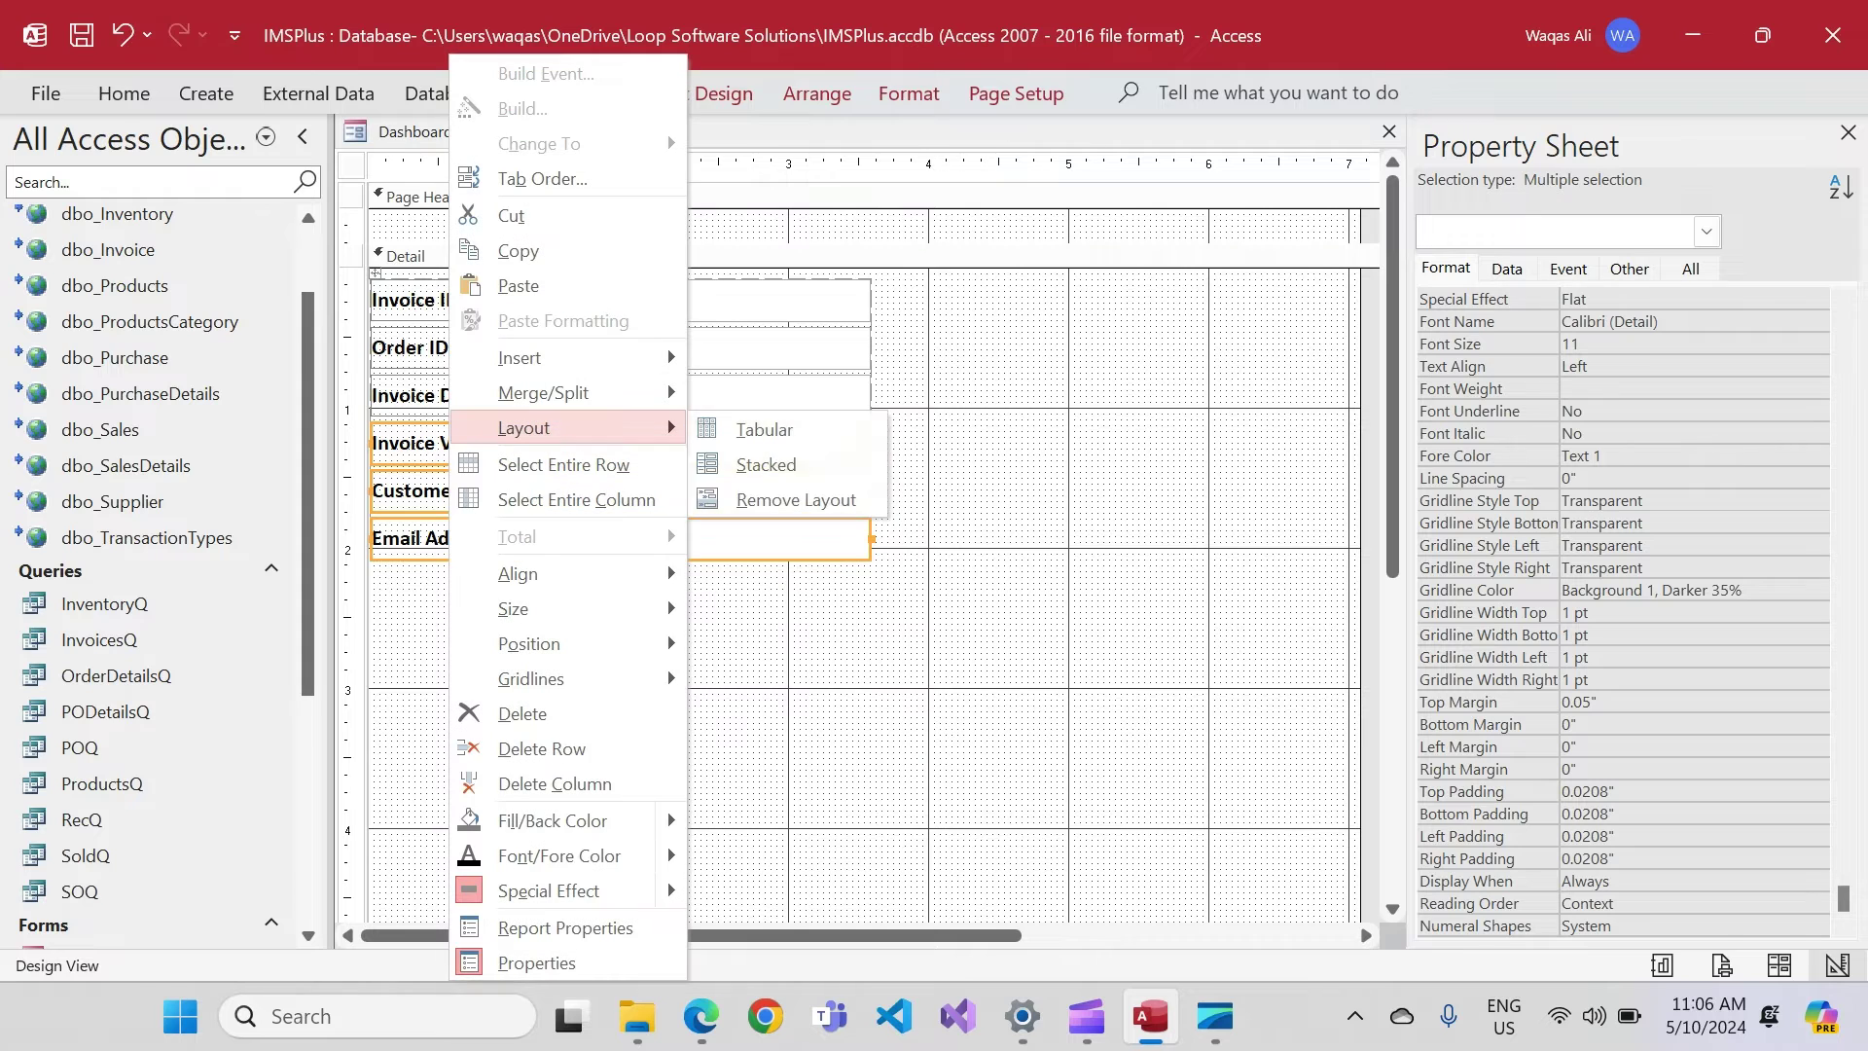
click(790, 500)
drag(790, 499, 1295, 356)
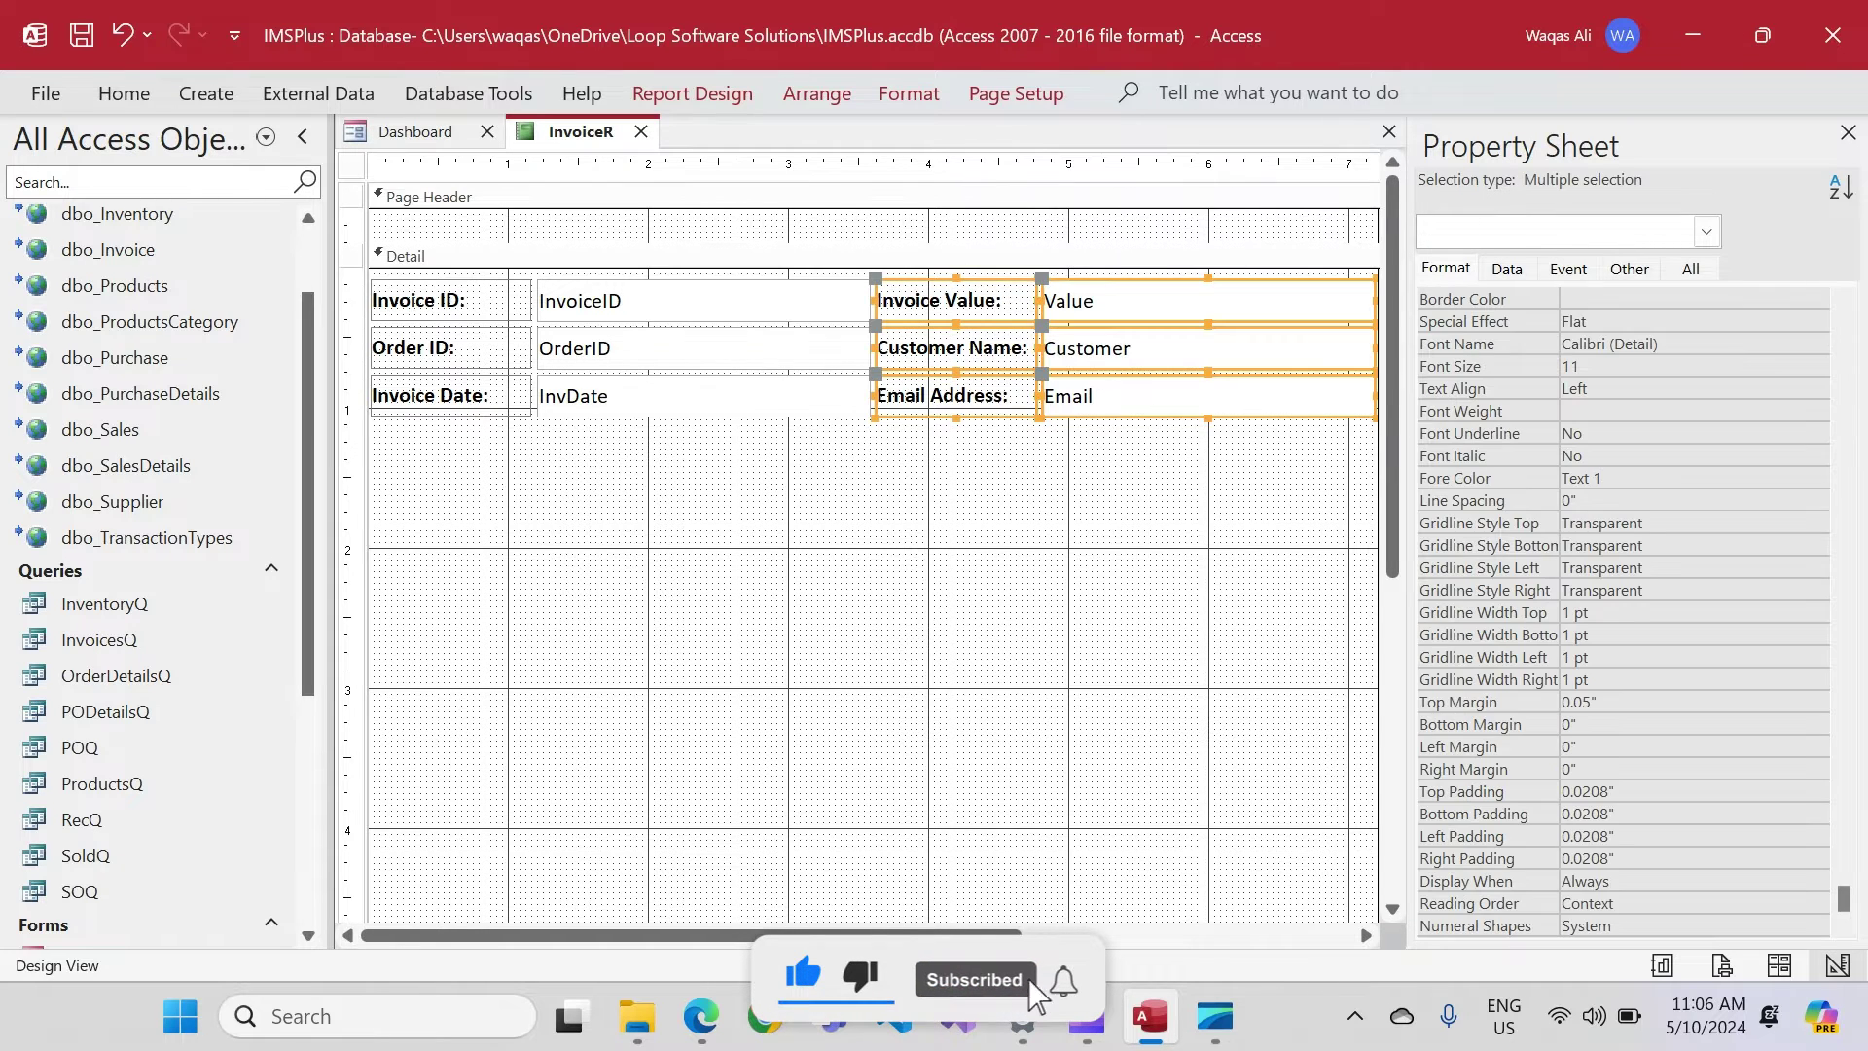
Step: Group the three moved rows in a Stacked layout with Narrow control padding
right_click(978, 369)
mouse_move(1046, 421)
click(1284, 463)
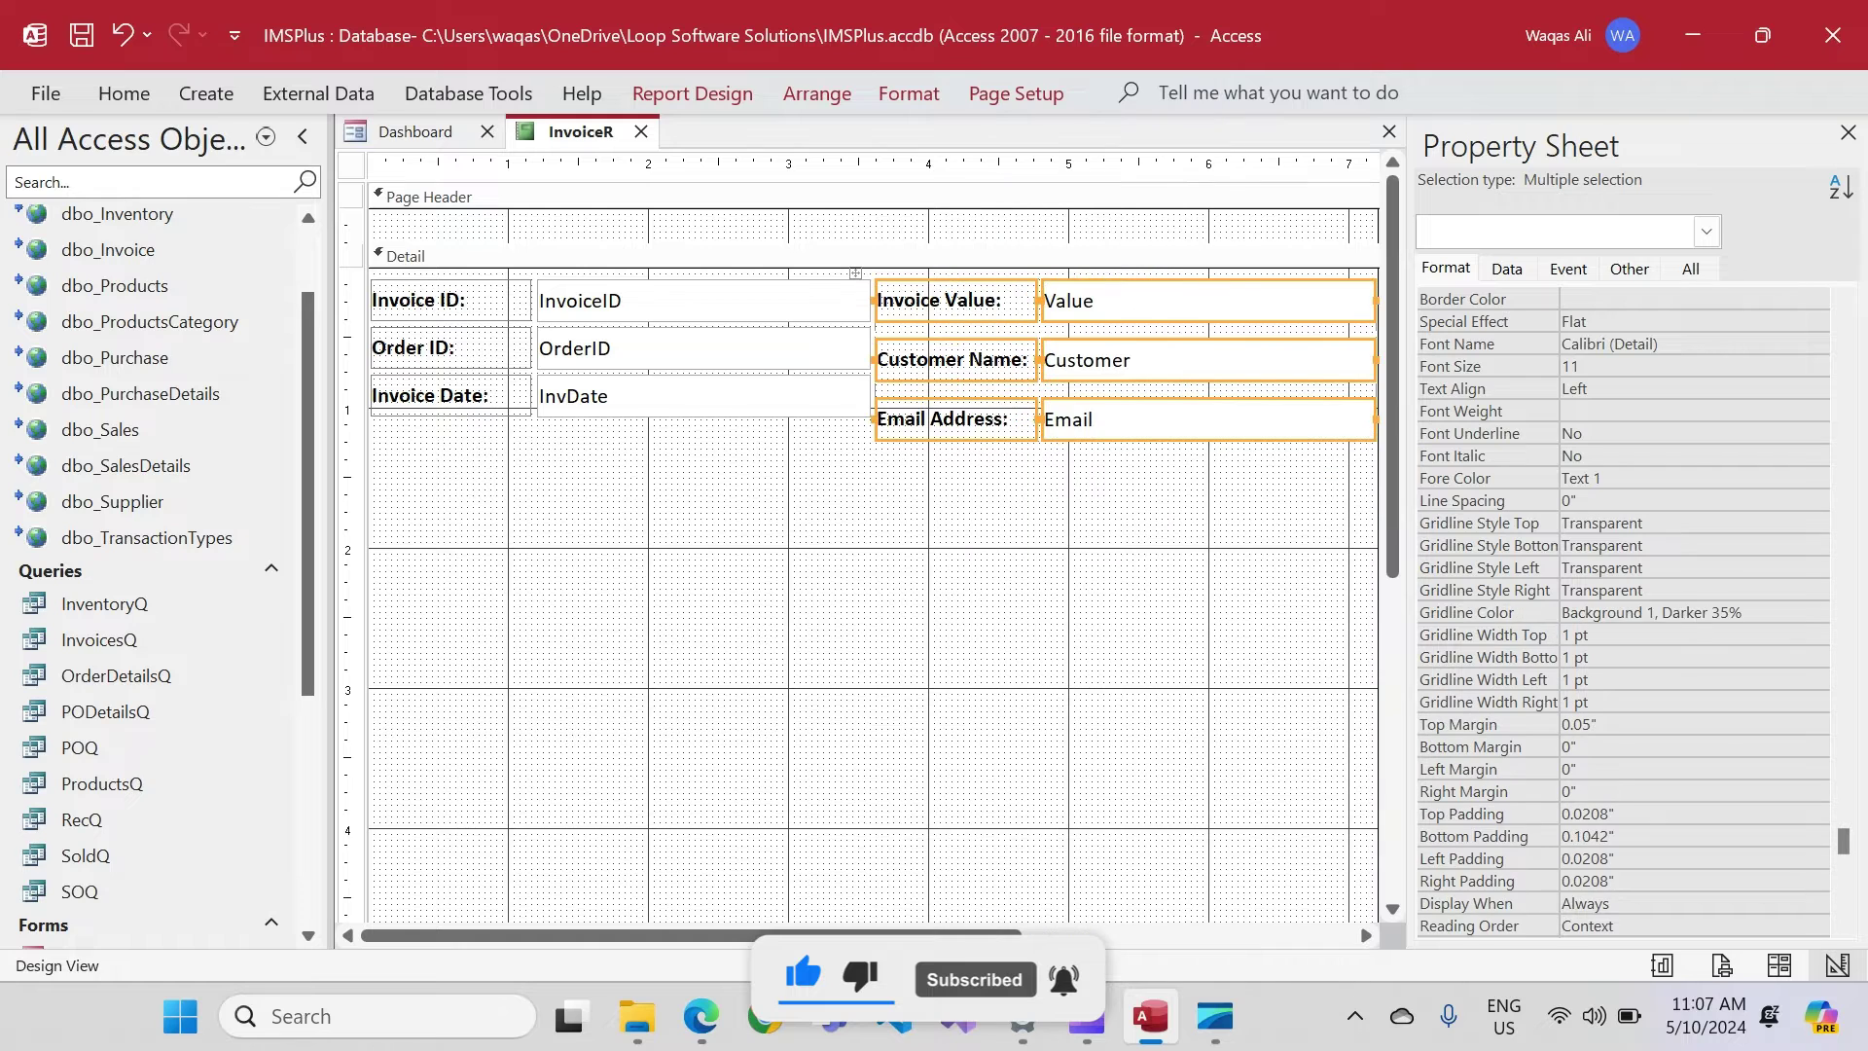
click(817, 94)
click(1306, 184)
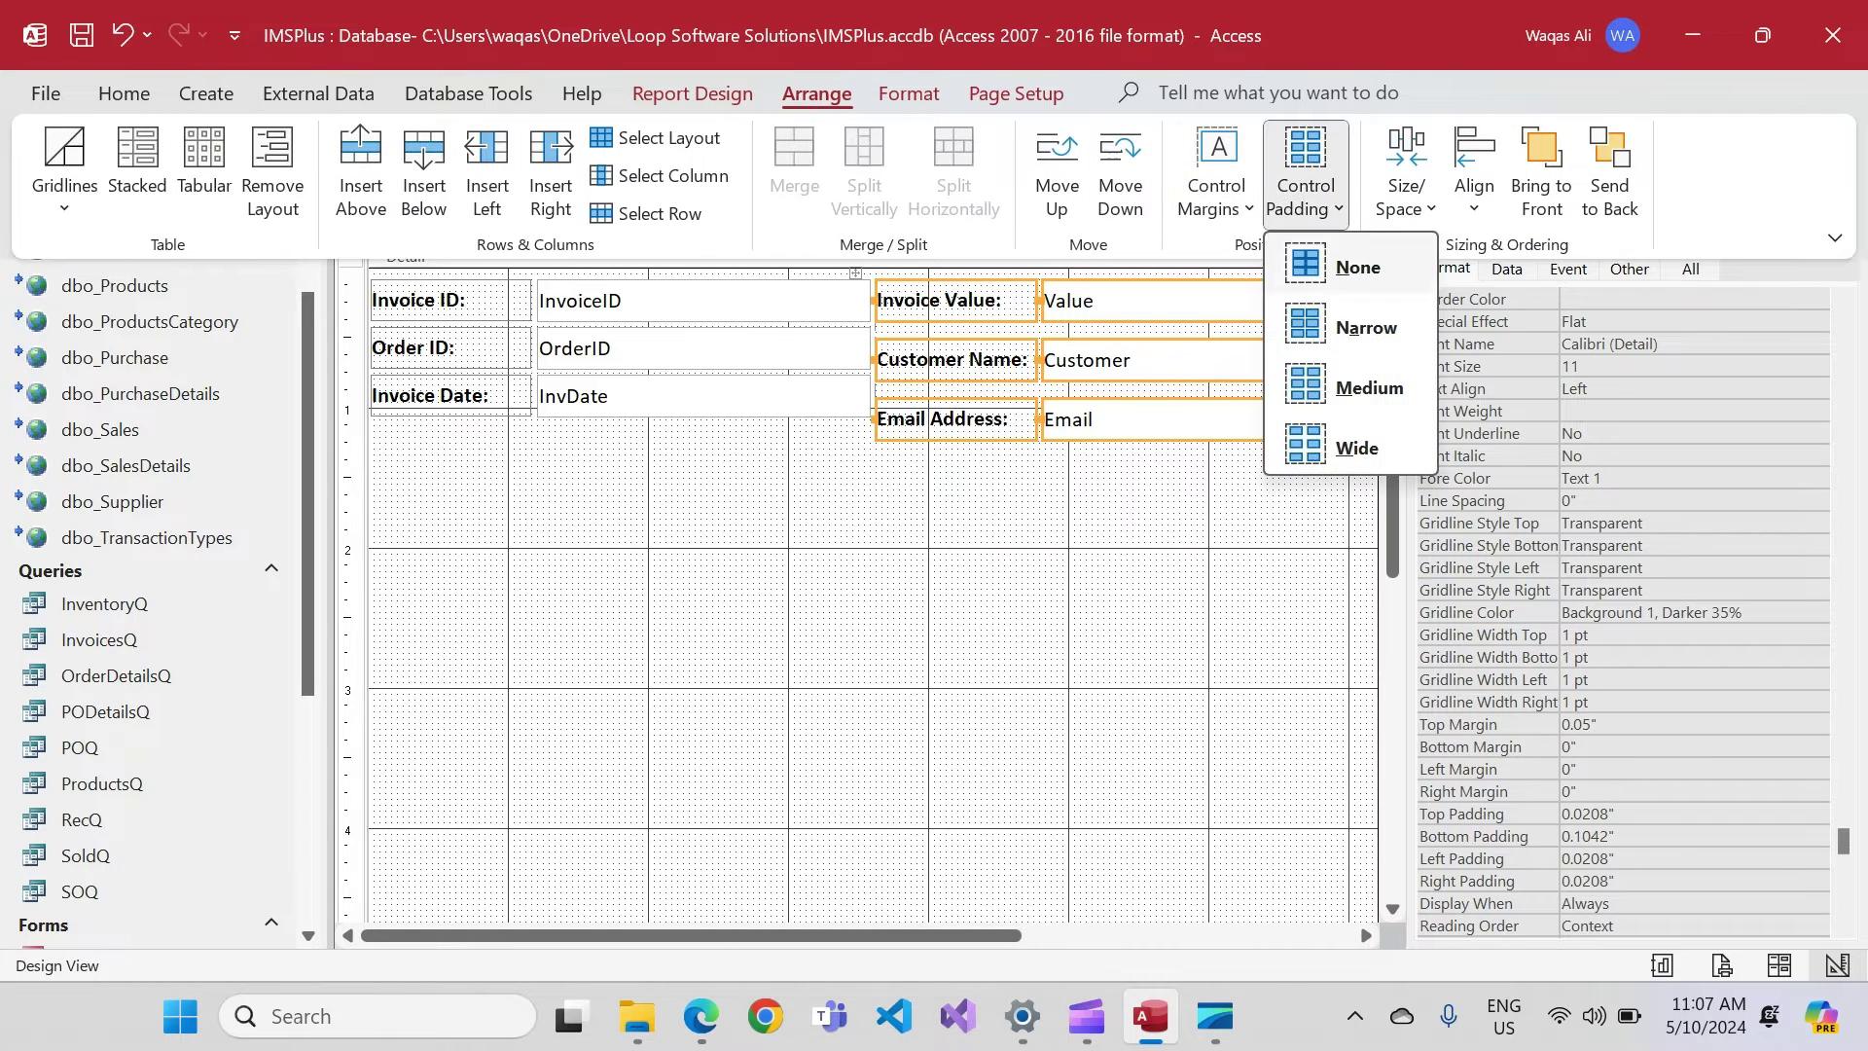
click(1366, 328)
click(1071, 516)
Step: Move the Invoice Value label and field below the Email Address row
click(953, 300)
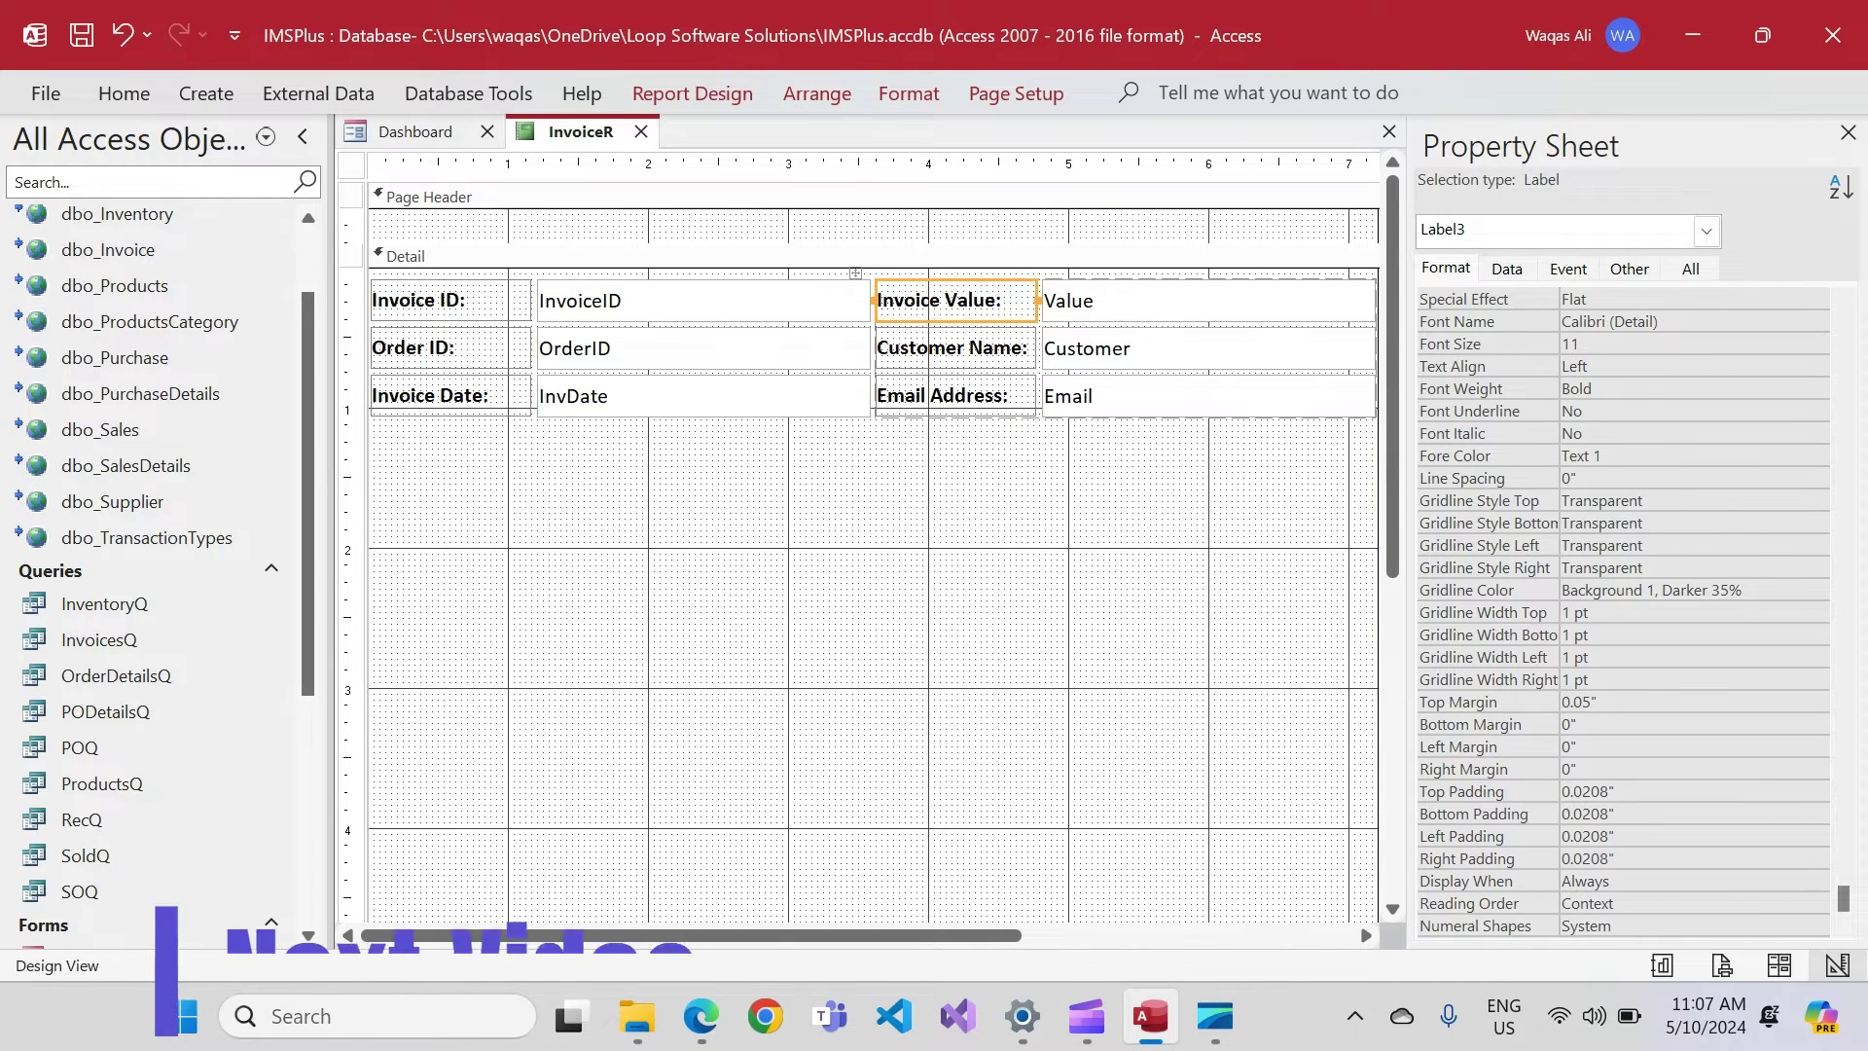
shift+click(1099, 301)
drag(1099, 300, 1100, 416)
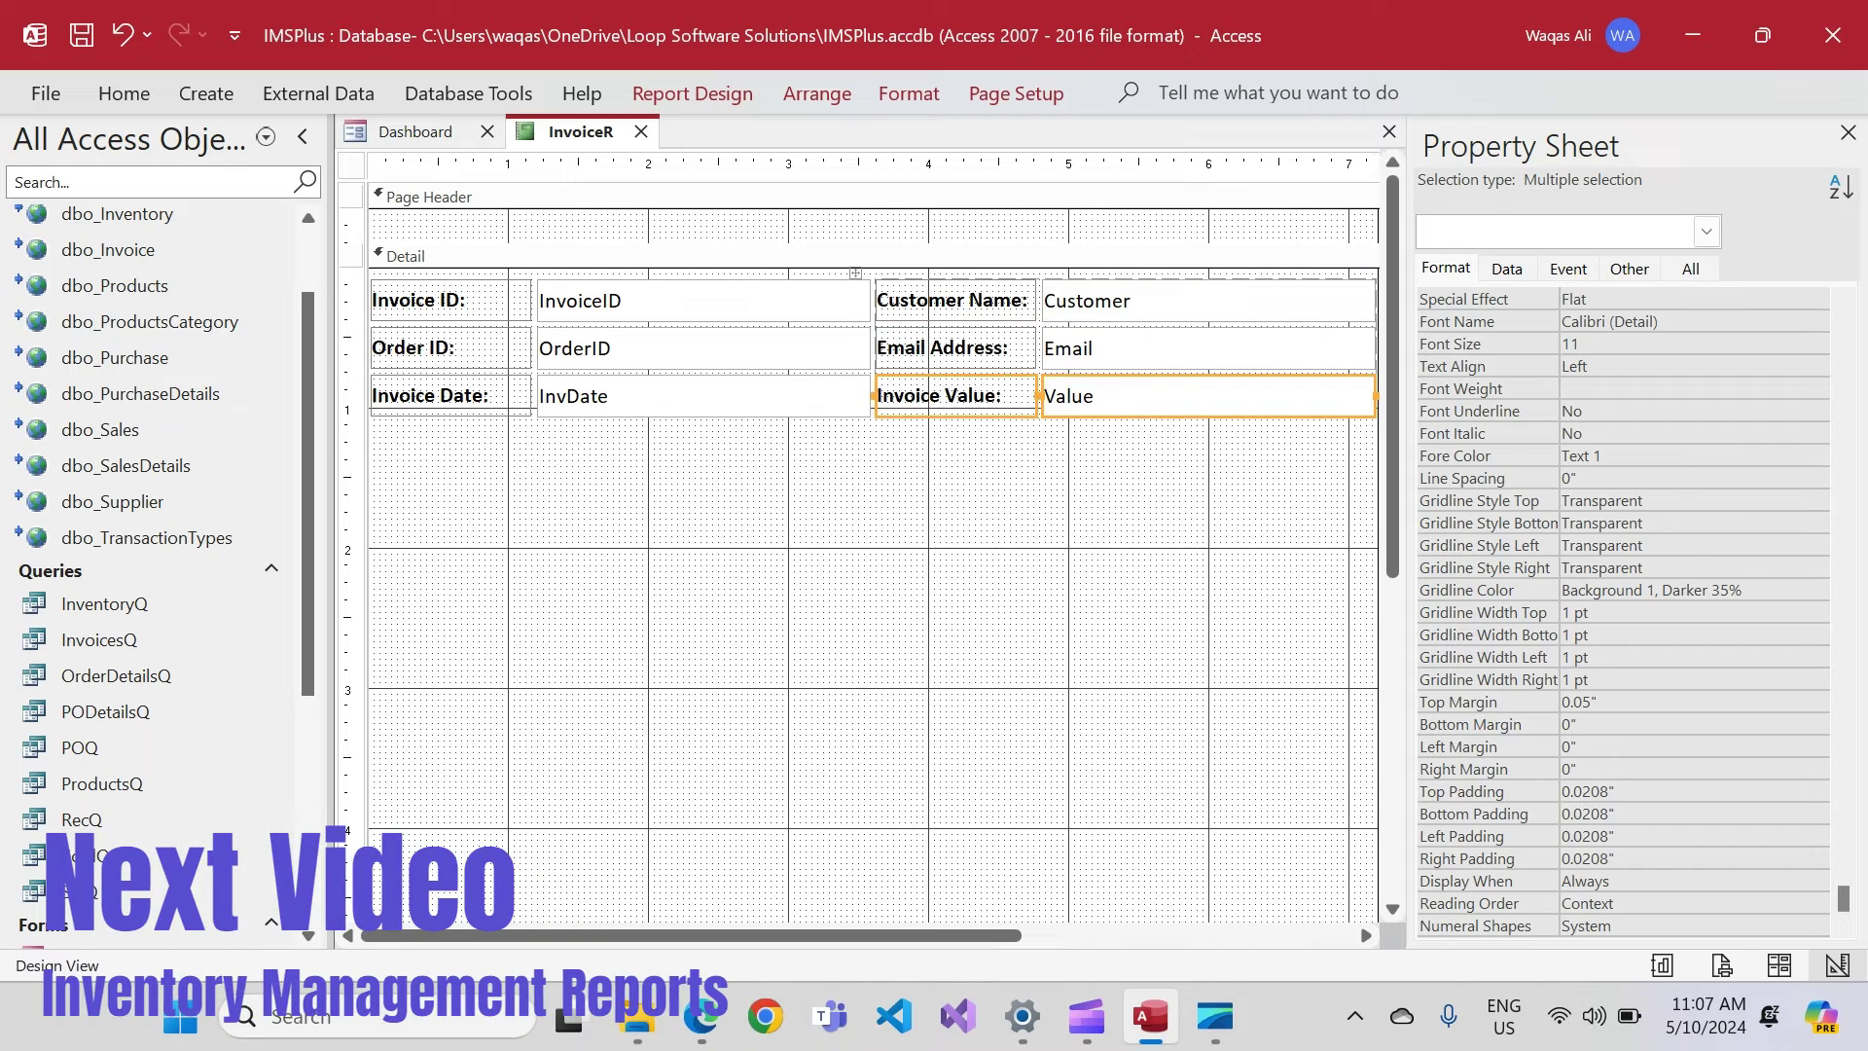
click(1089, 535)
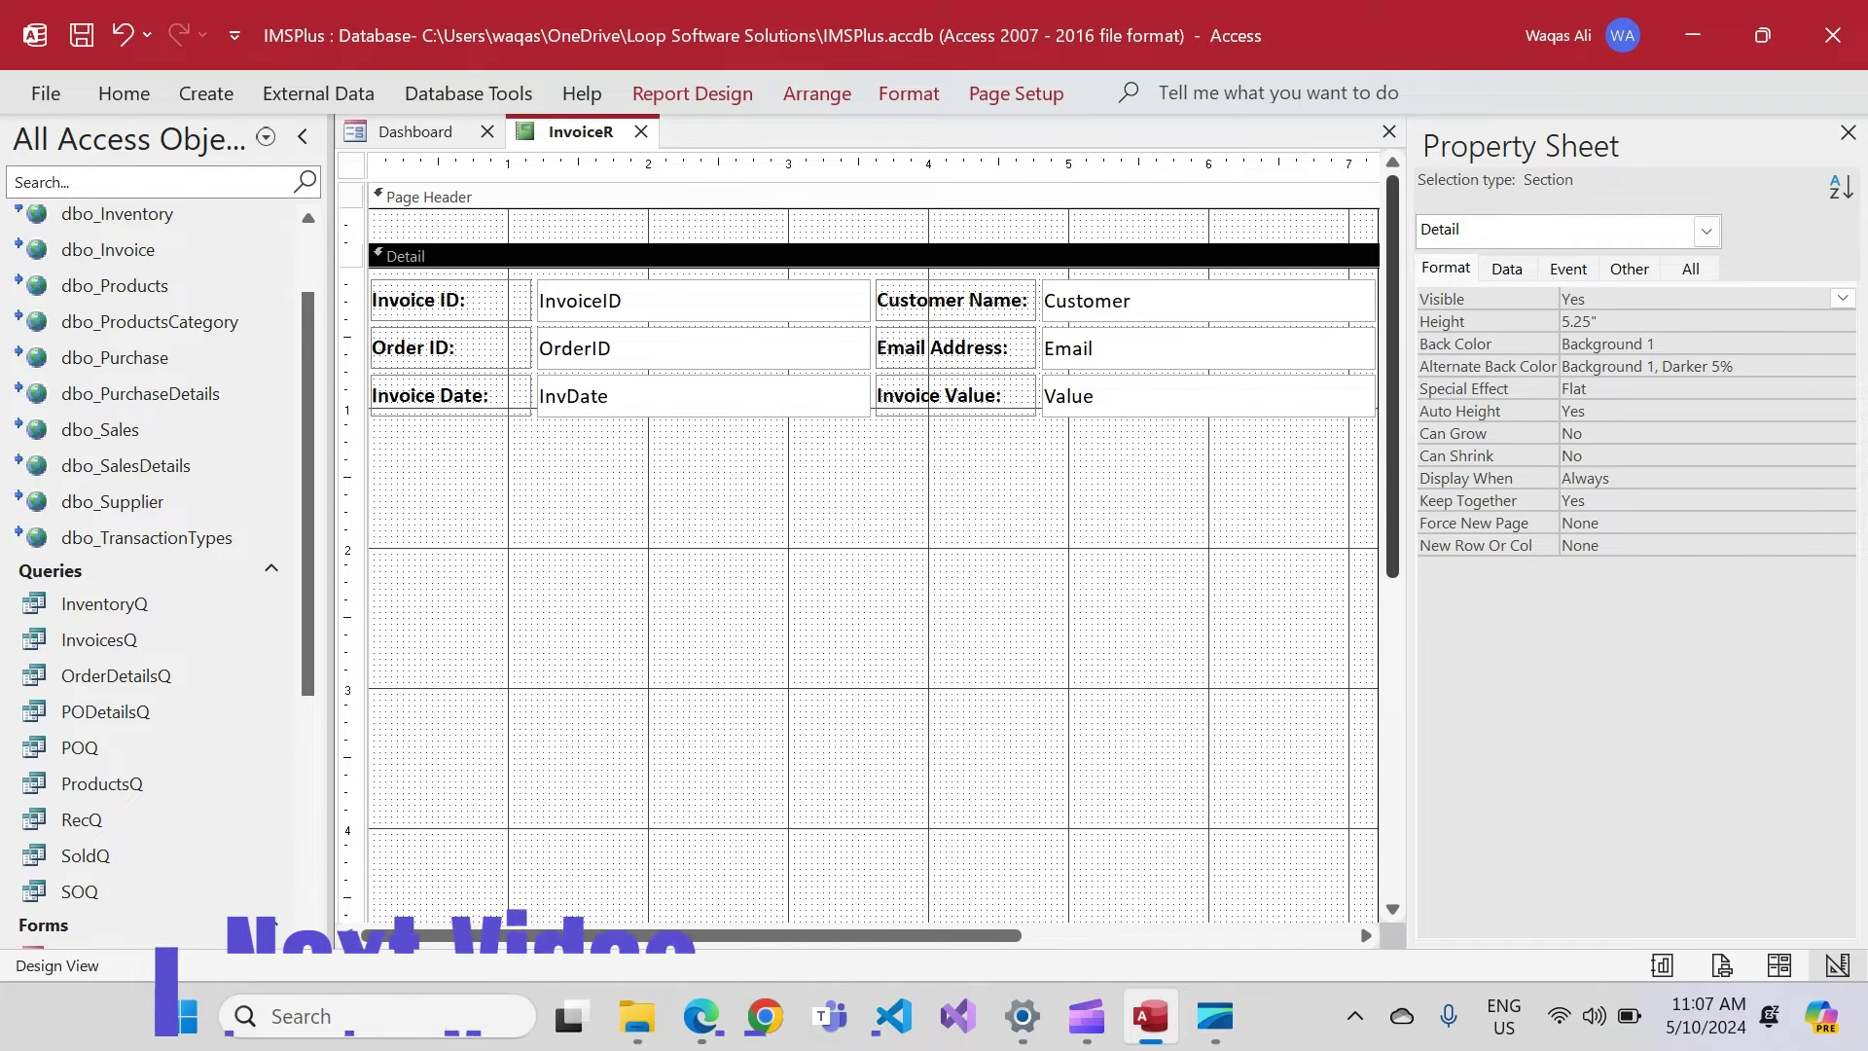
Step: Widen the design area and apply a light gray outline to all six labels and their fields
drag(1408, 419, 1506, 418)
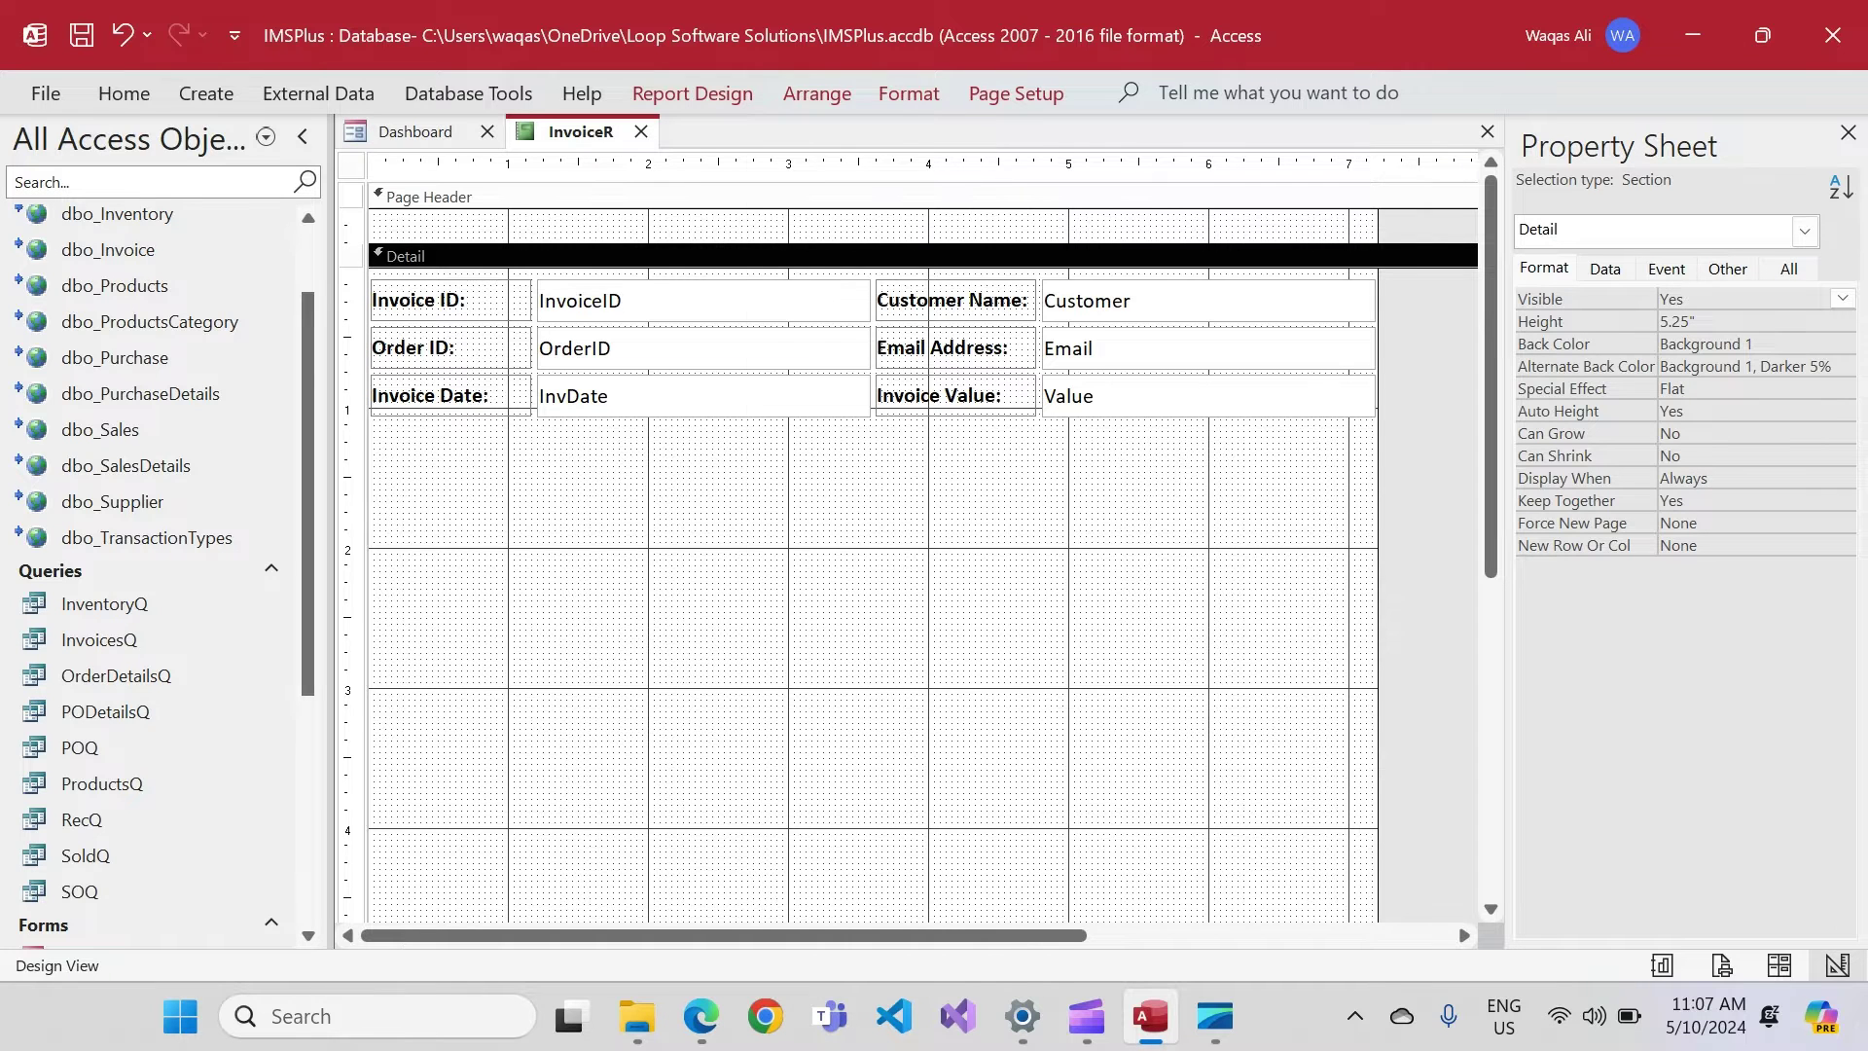
right_click(749, 560)
click(779, 583)
drag(1388, 497, 418, 284)
click(909, 93)
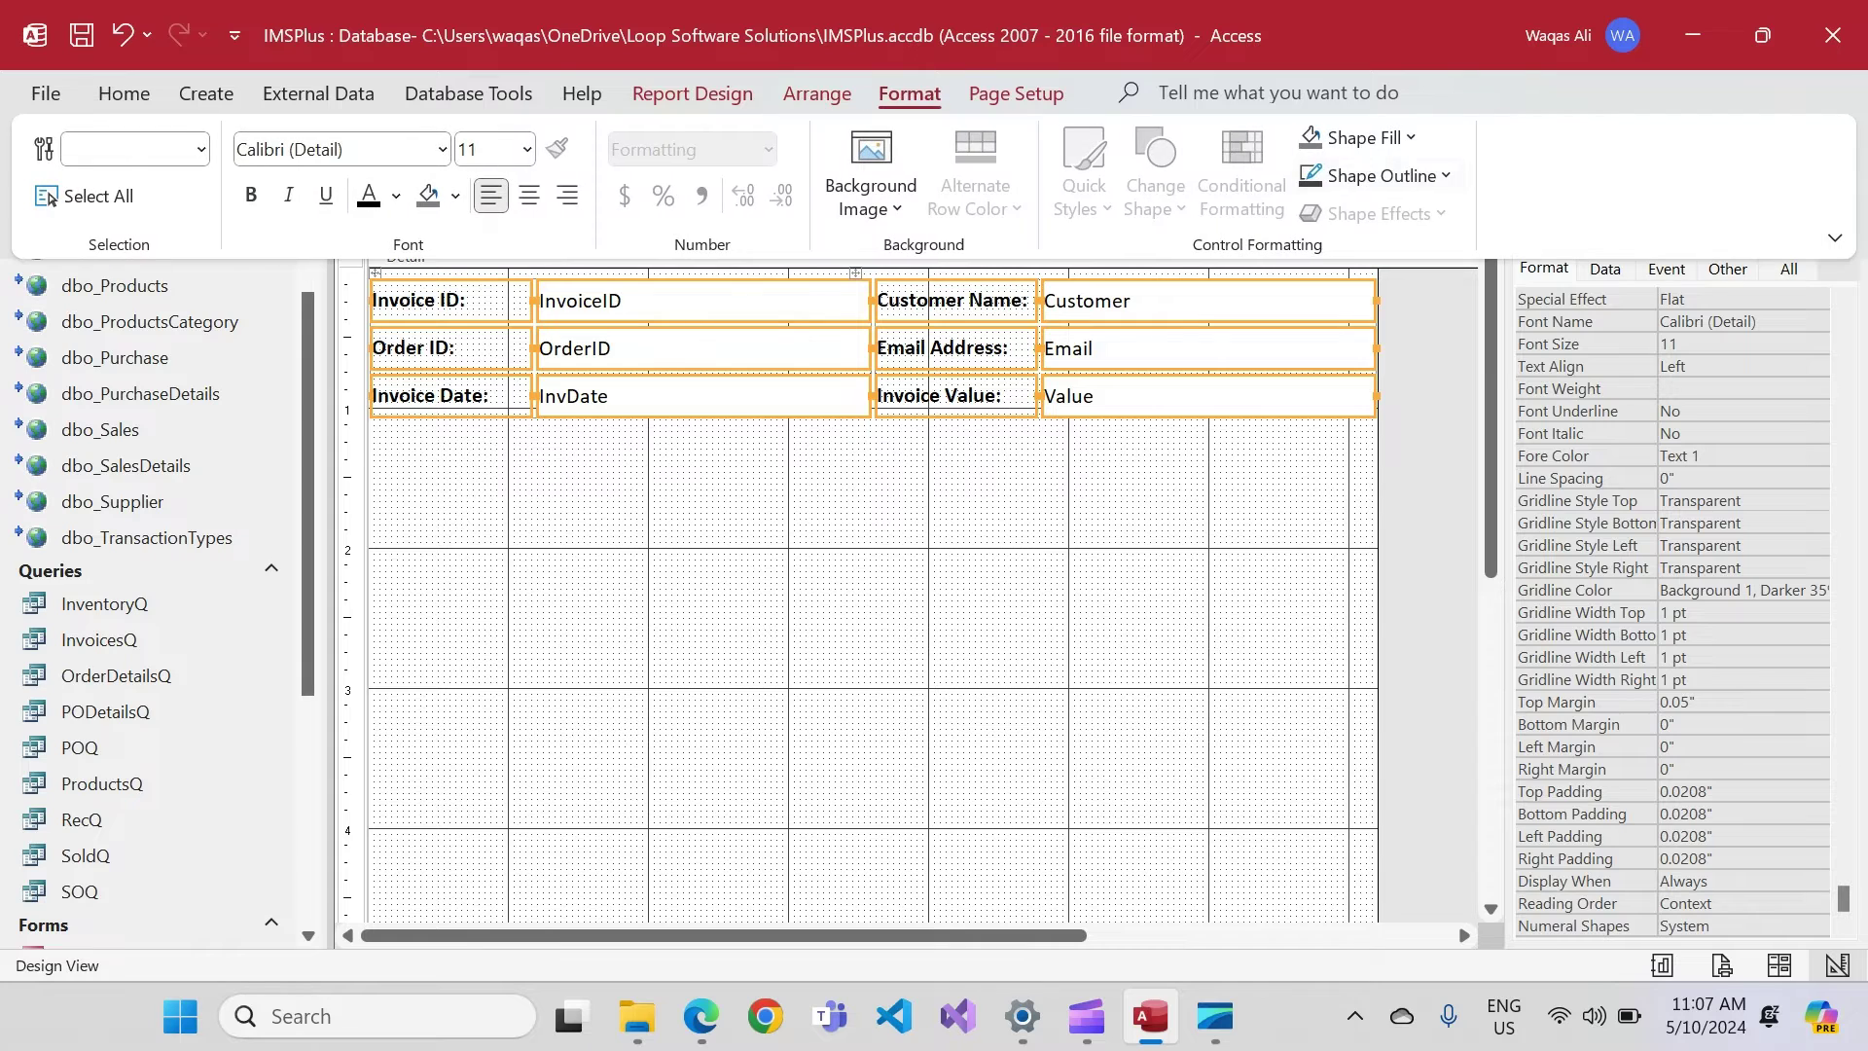
click(1380, 175)
click(1307, 353)
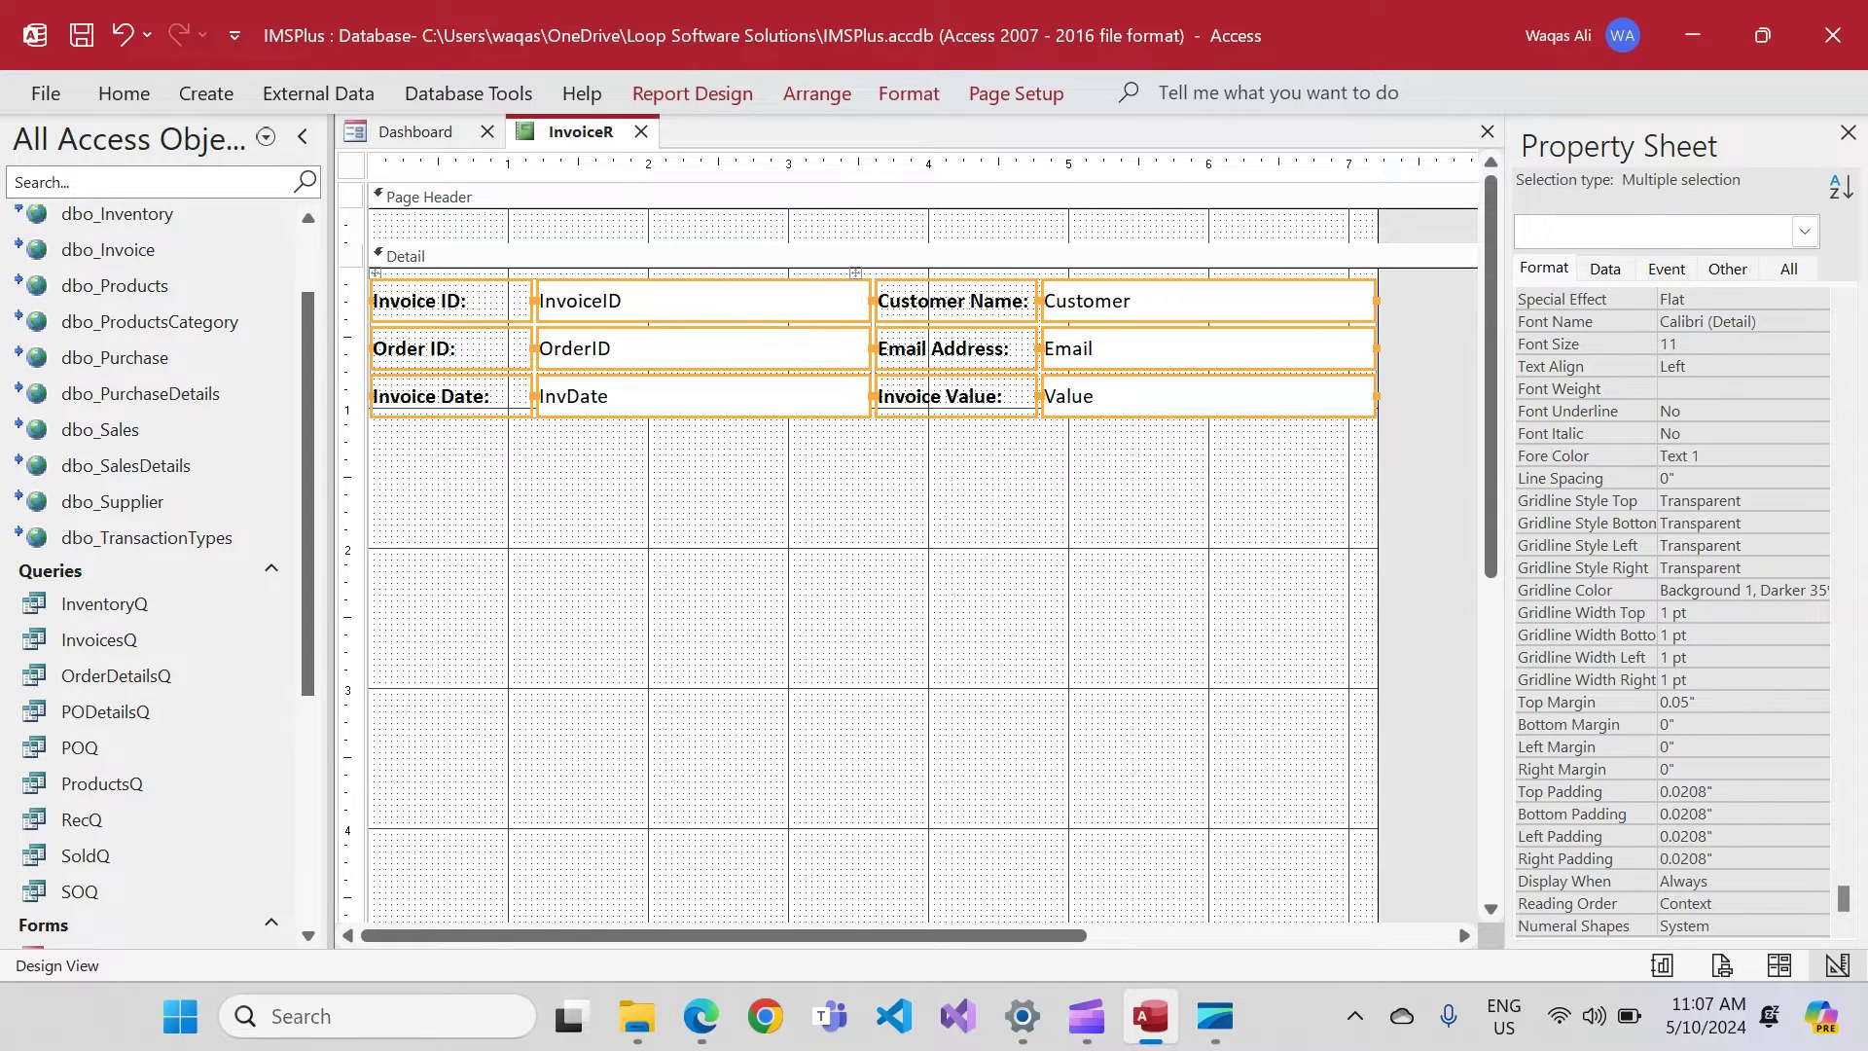
Step: Add the report header and footer sections and make the report header slightly taller
right_click(922, 263)
click(778, 448)
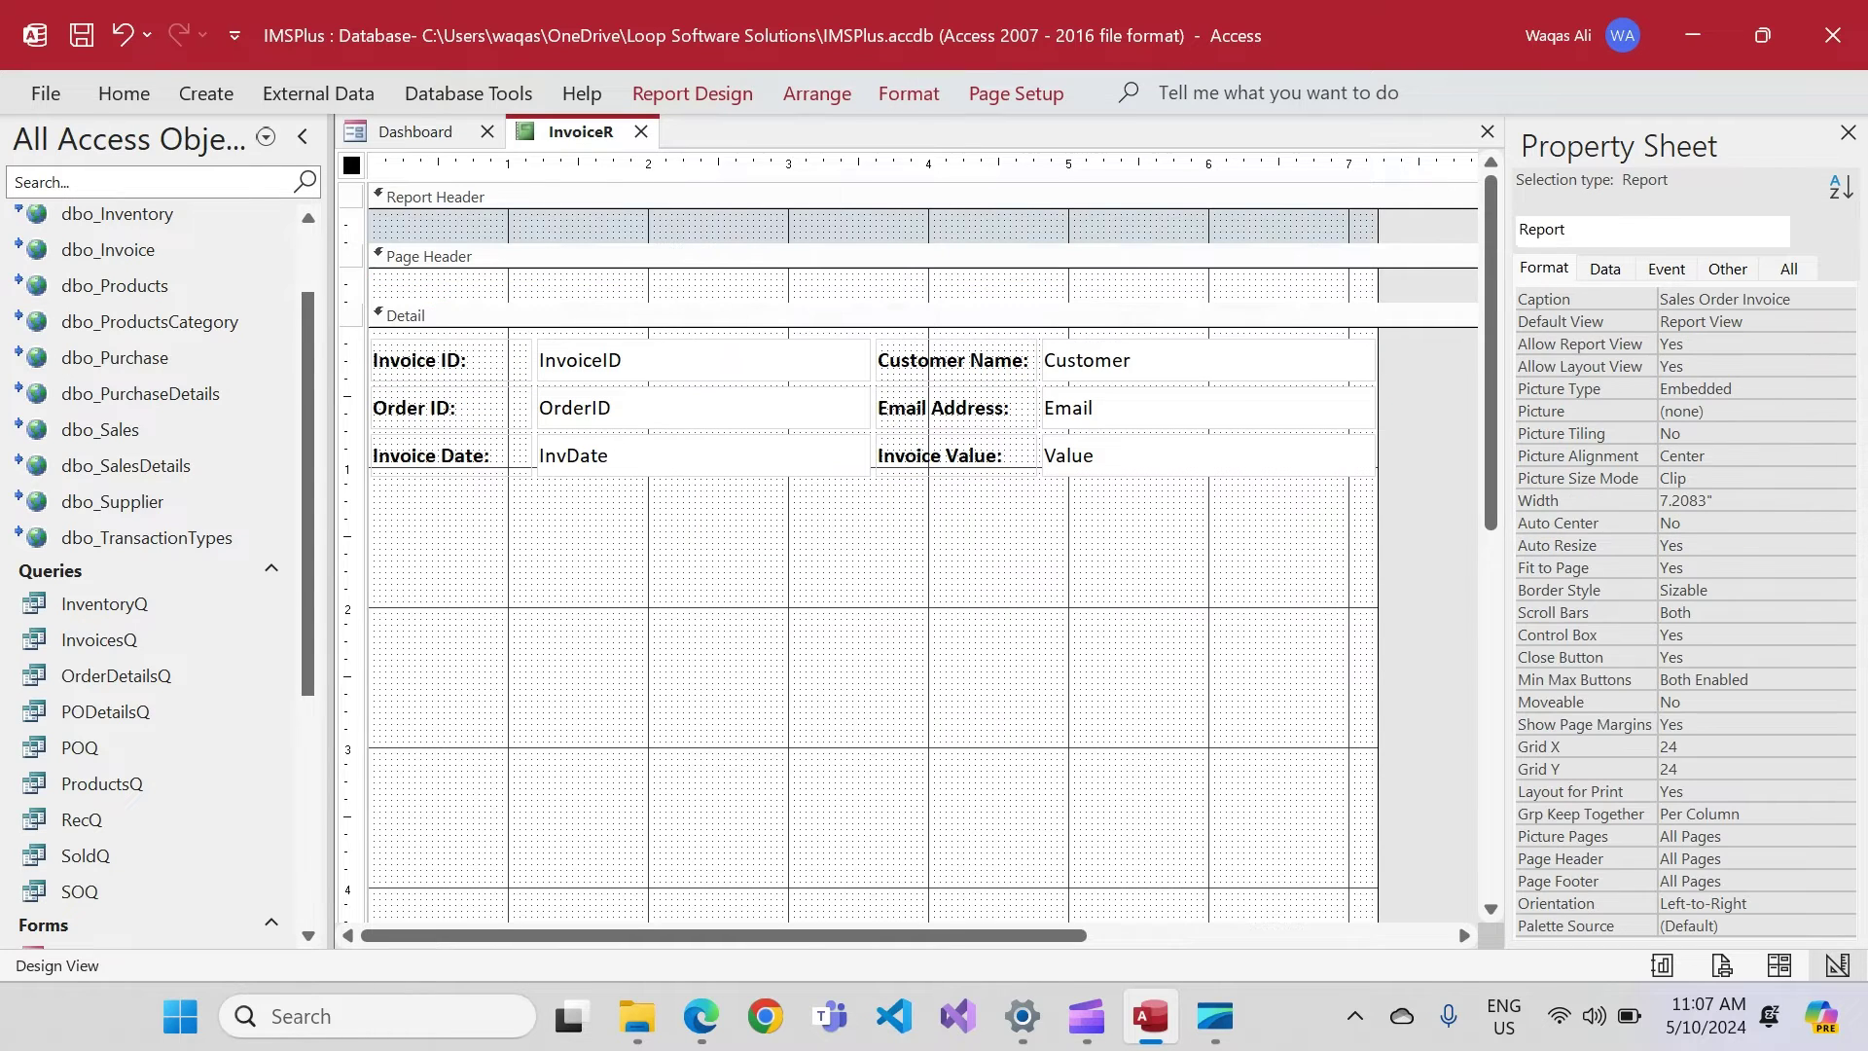
drag(925, 244, 924, 262)
Step: Move all six labels and their fields from the Detail section into the Page Header
drag(1241, 537, 454, 379)
drag(454, 380, 457, 312)
click(565, 545)
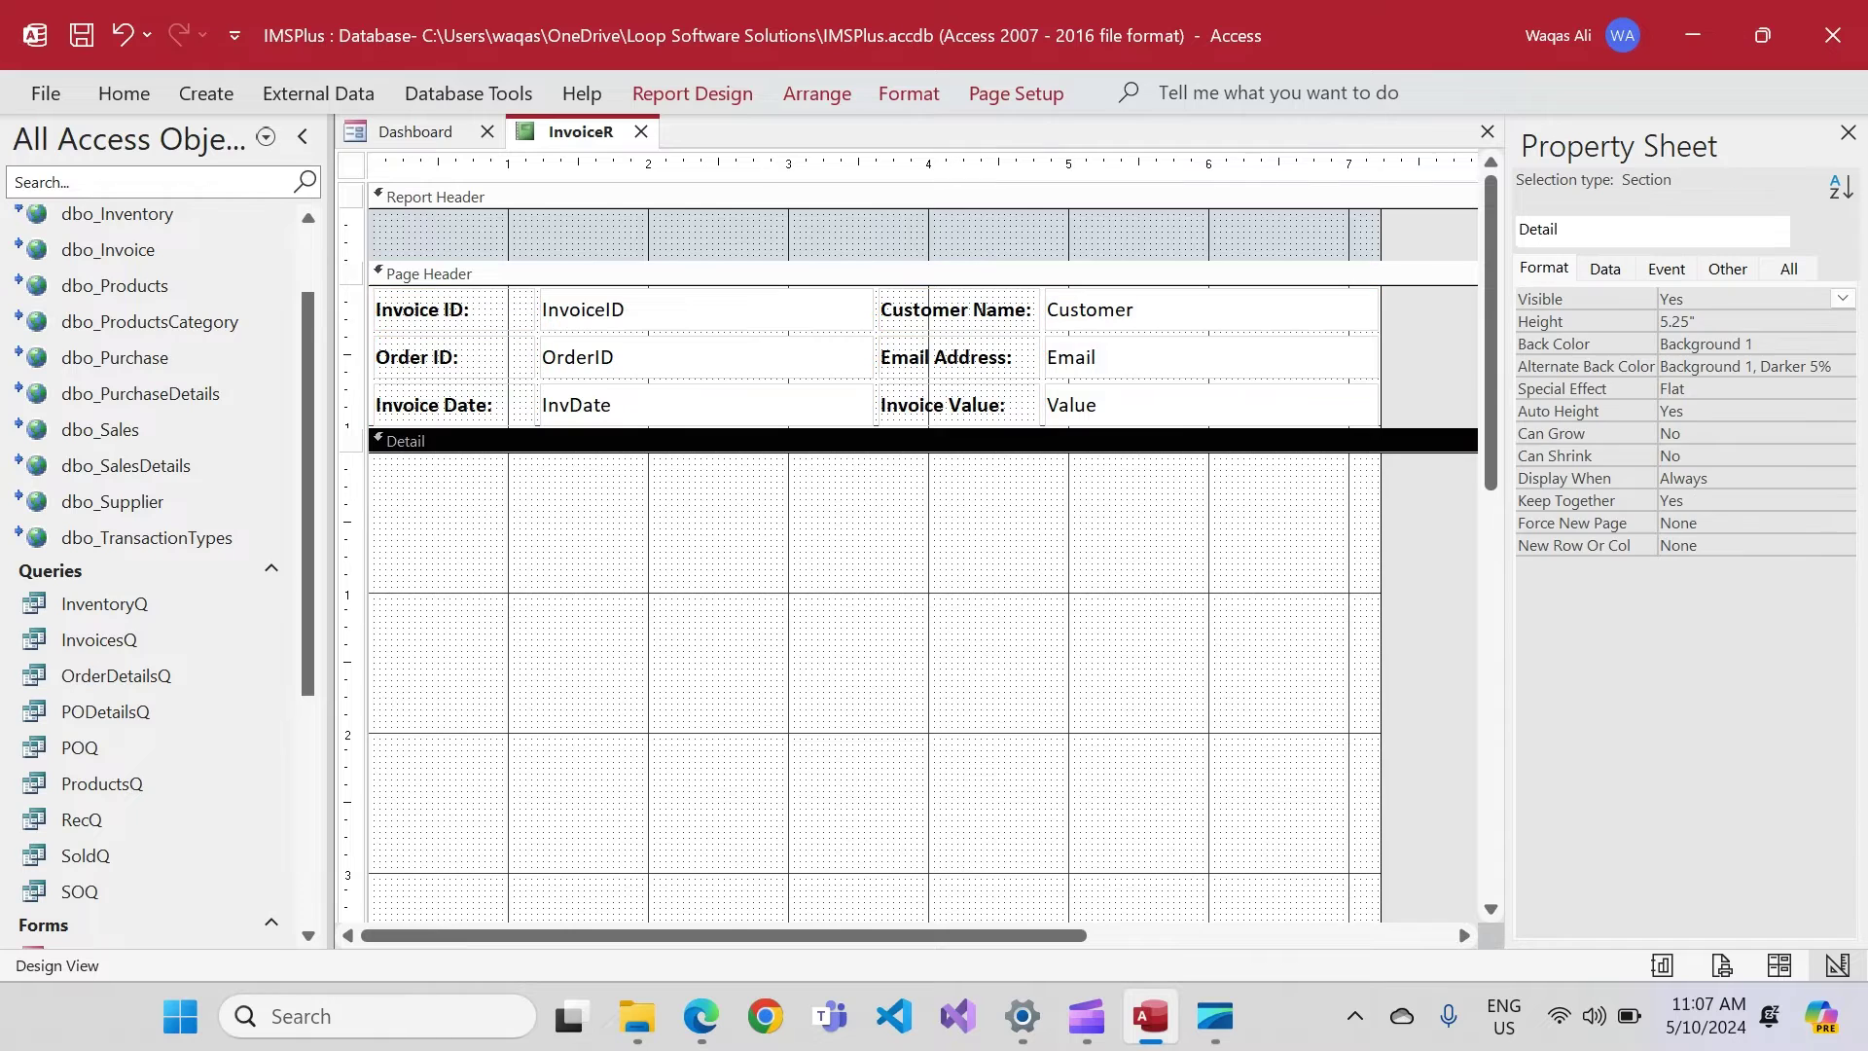
Step: Increase the Page Header's height to about 1.4 inches and shift the labels and fields slightly down within it
drag(565, 428, 564, 489)
drag(1424, 428, 434, 314)
drag(434, 313, 433, 334)
Step: Increase the Report Header's height to about 0.5 inch and add a label reading "Loop Inventory Management Warehouse" in it
drag(438, 261, 438, 284)
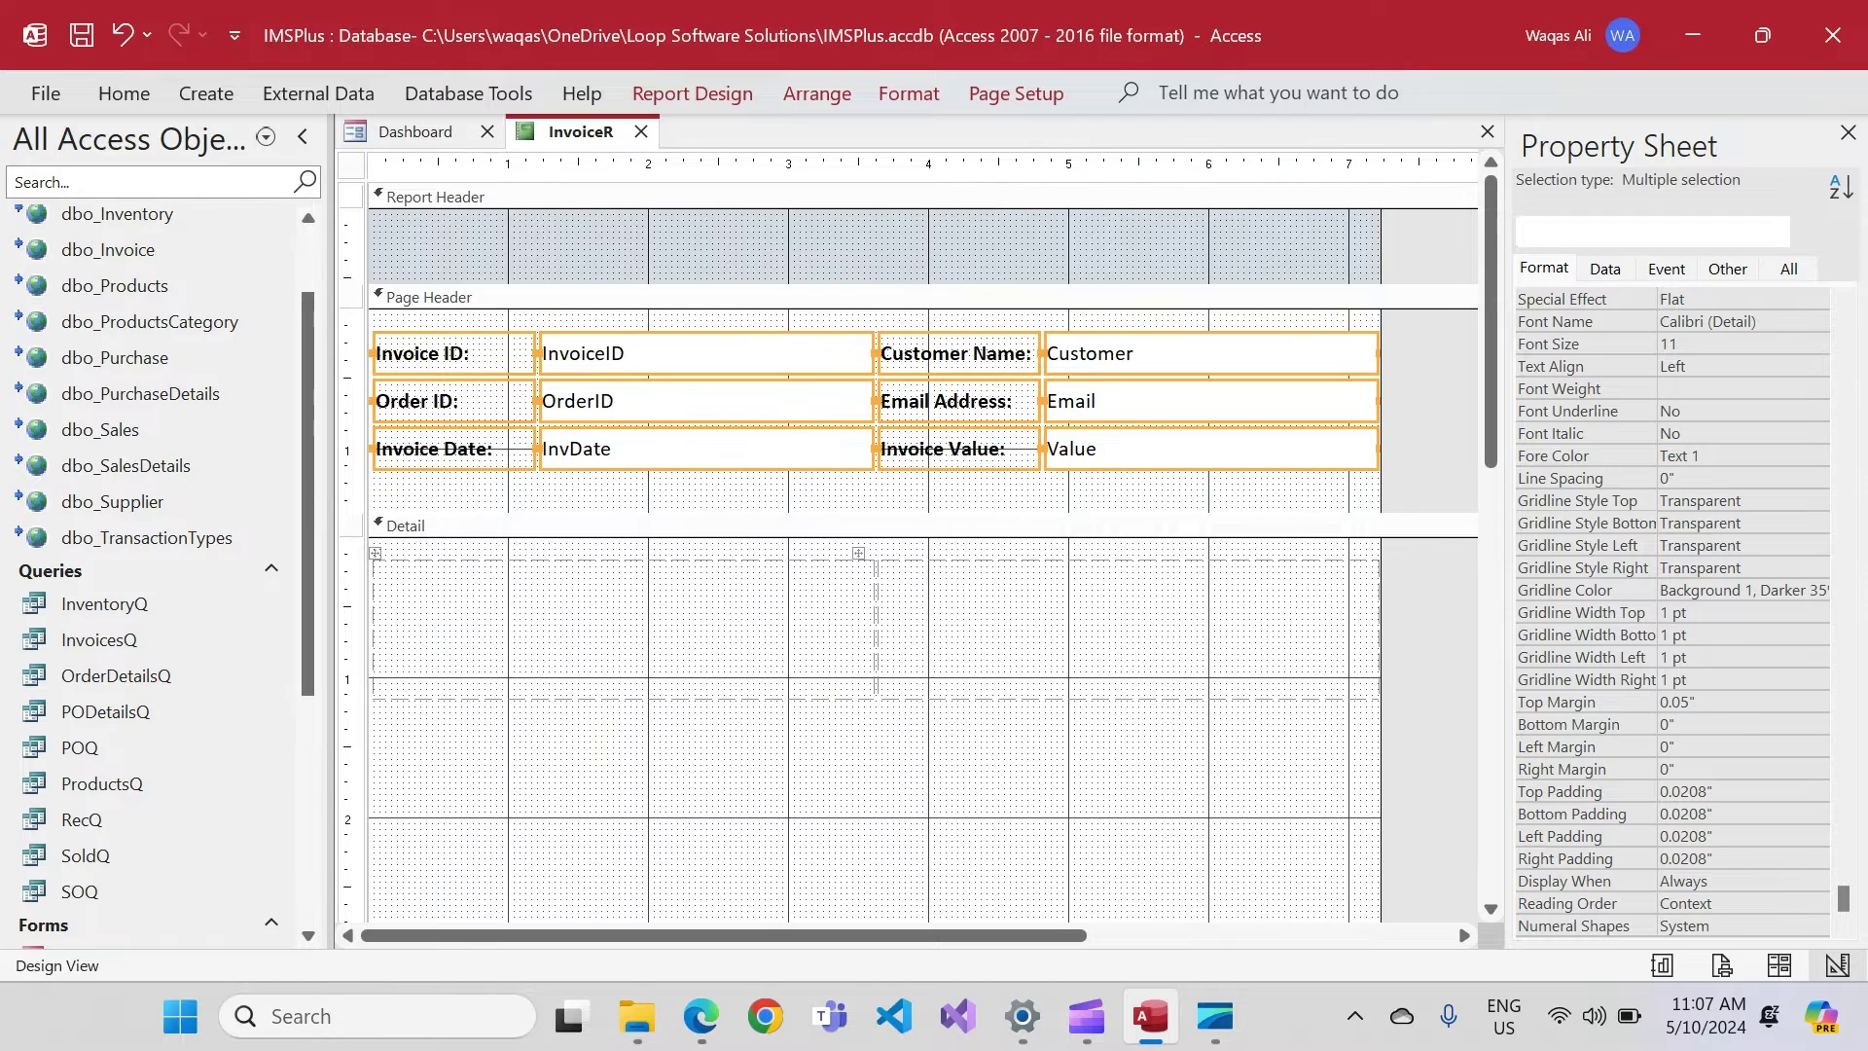
click(623, 623)
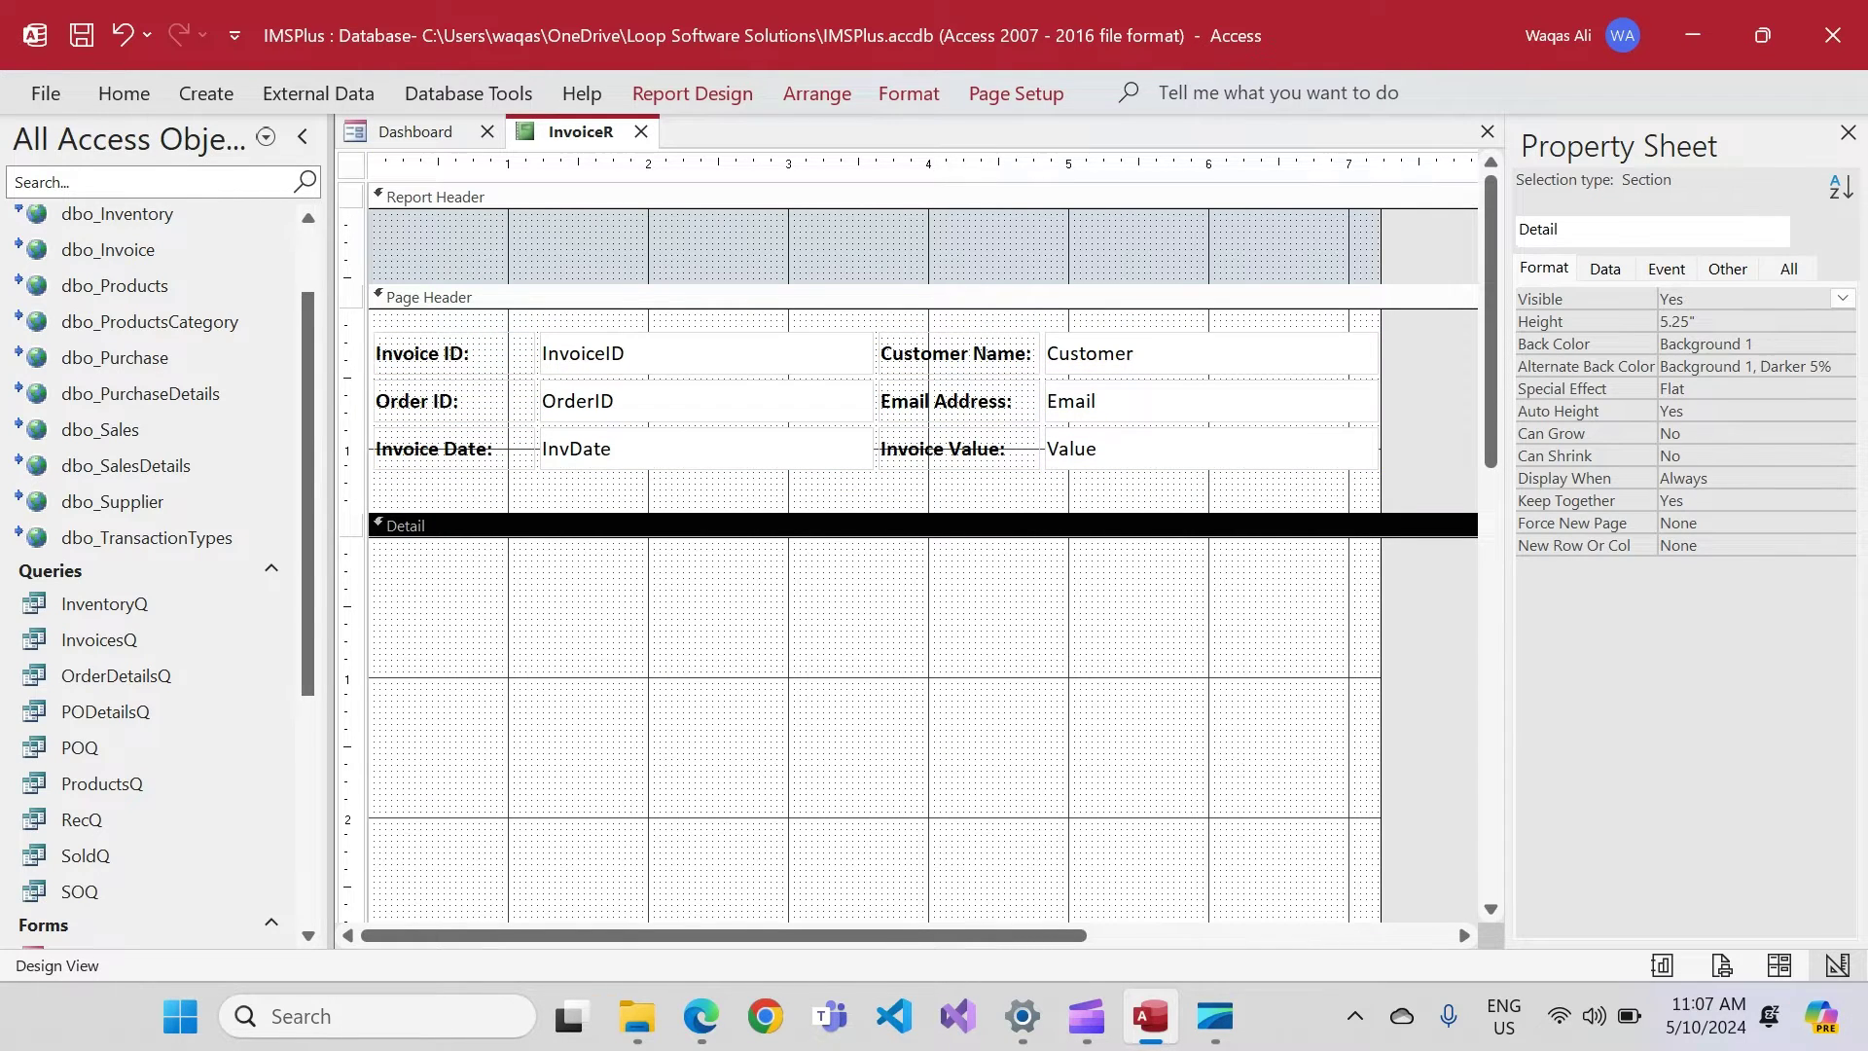
click(692, 94)
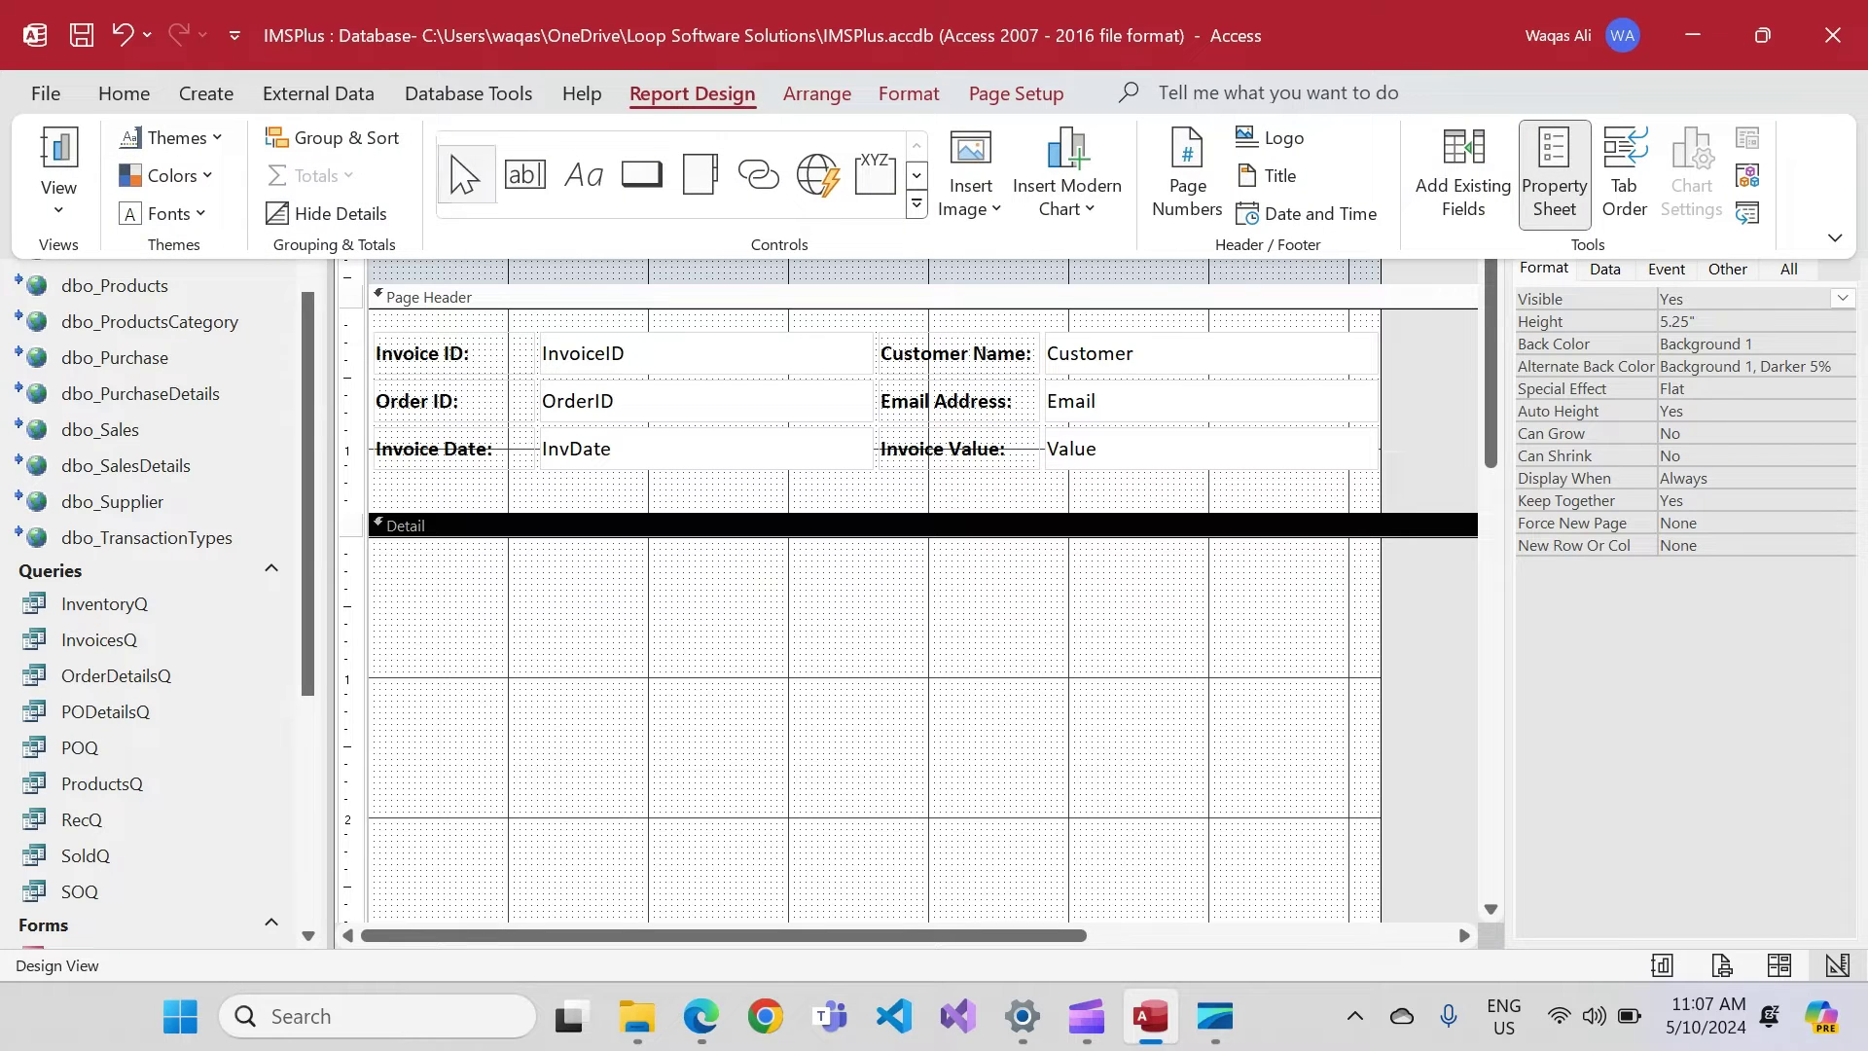
click(583, 175)
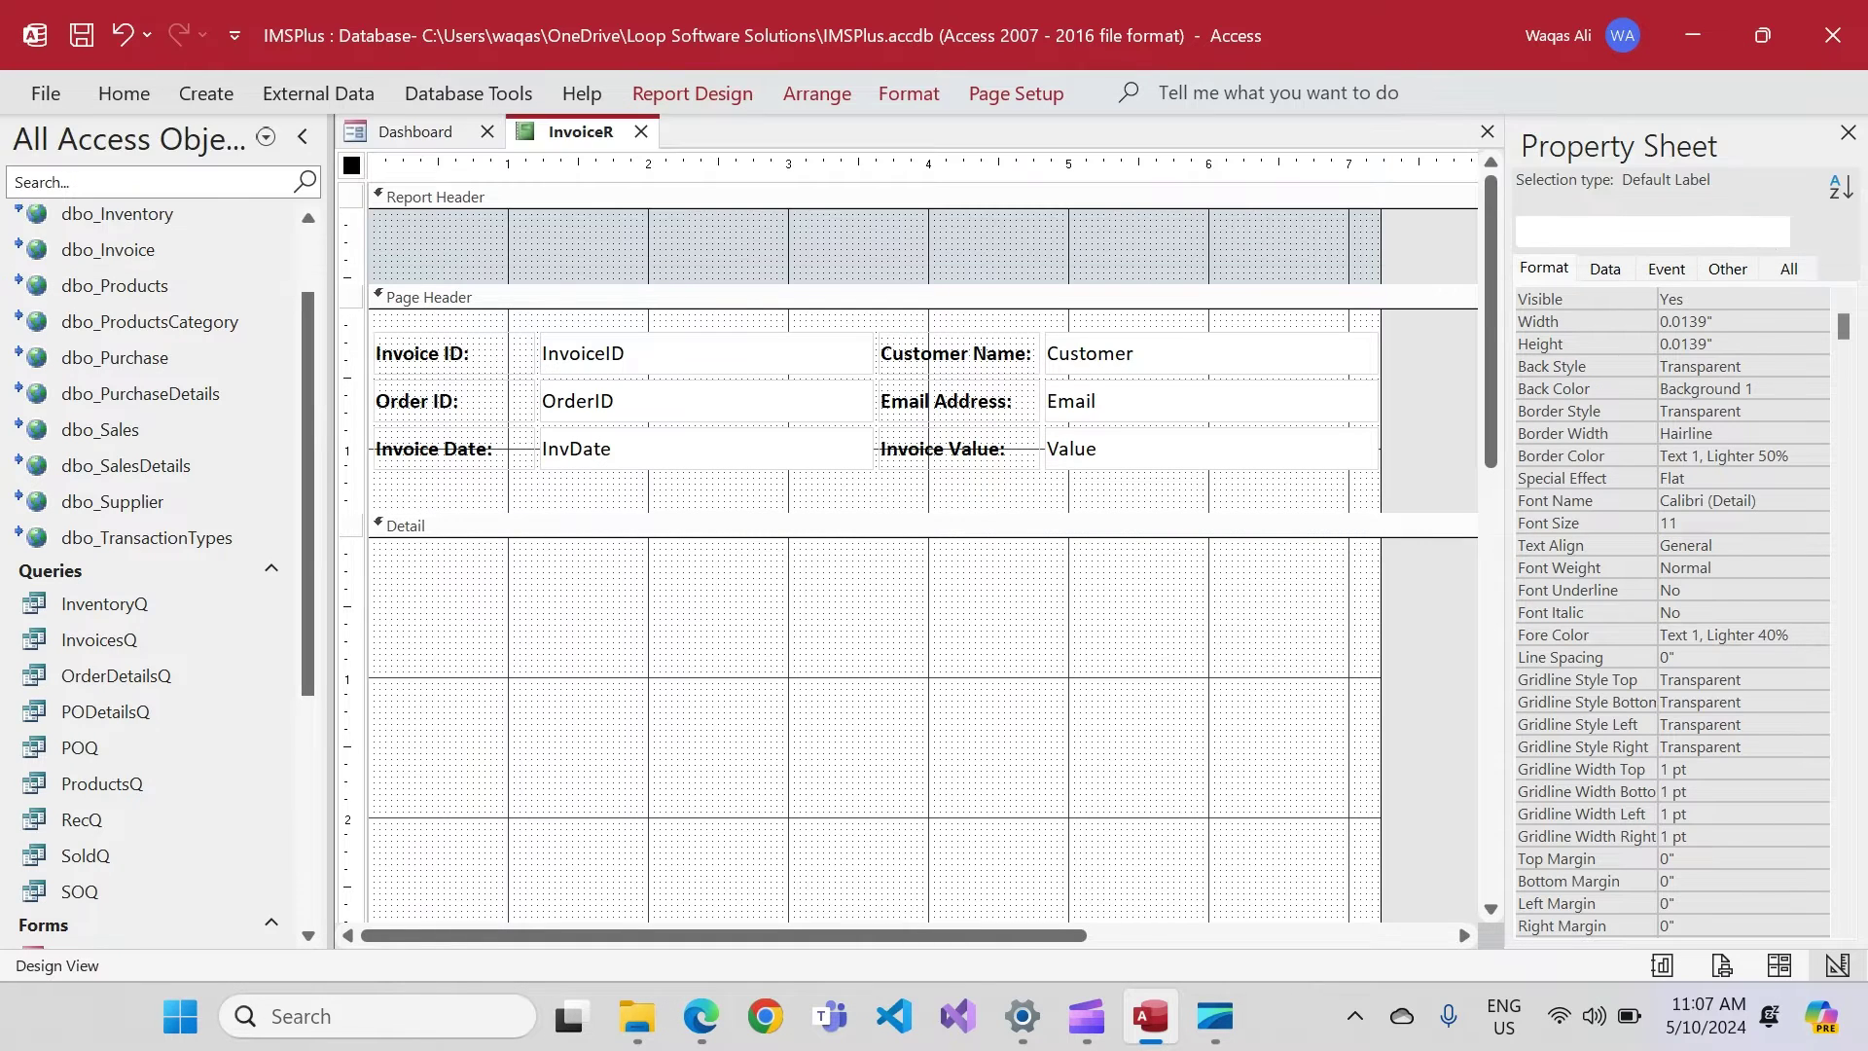
click(392, 244)
text(Loop Invn)
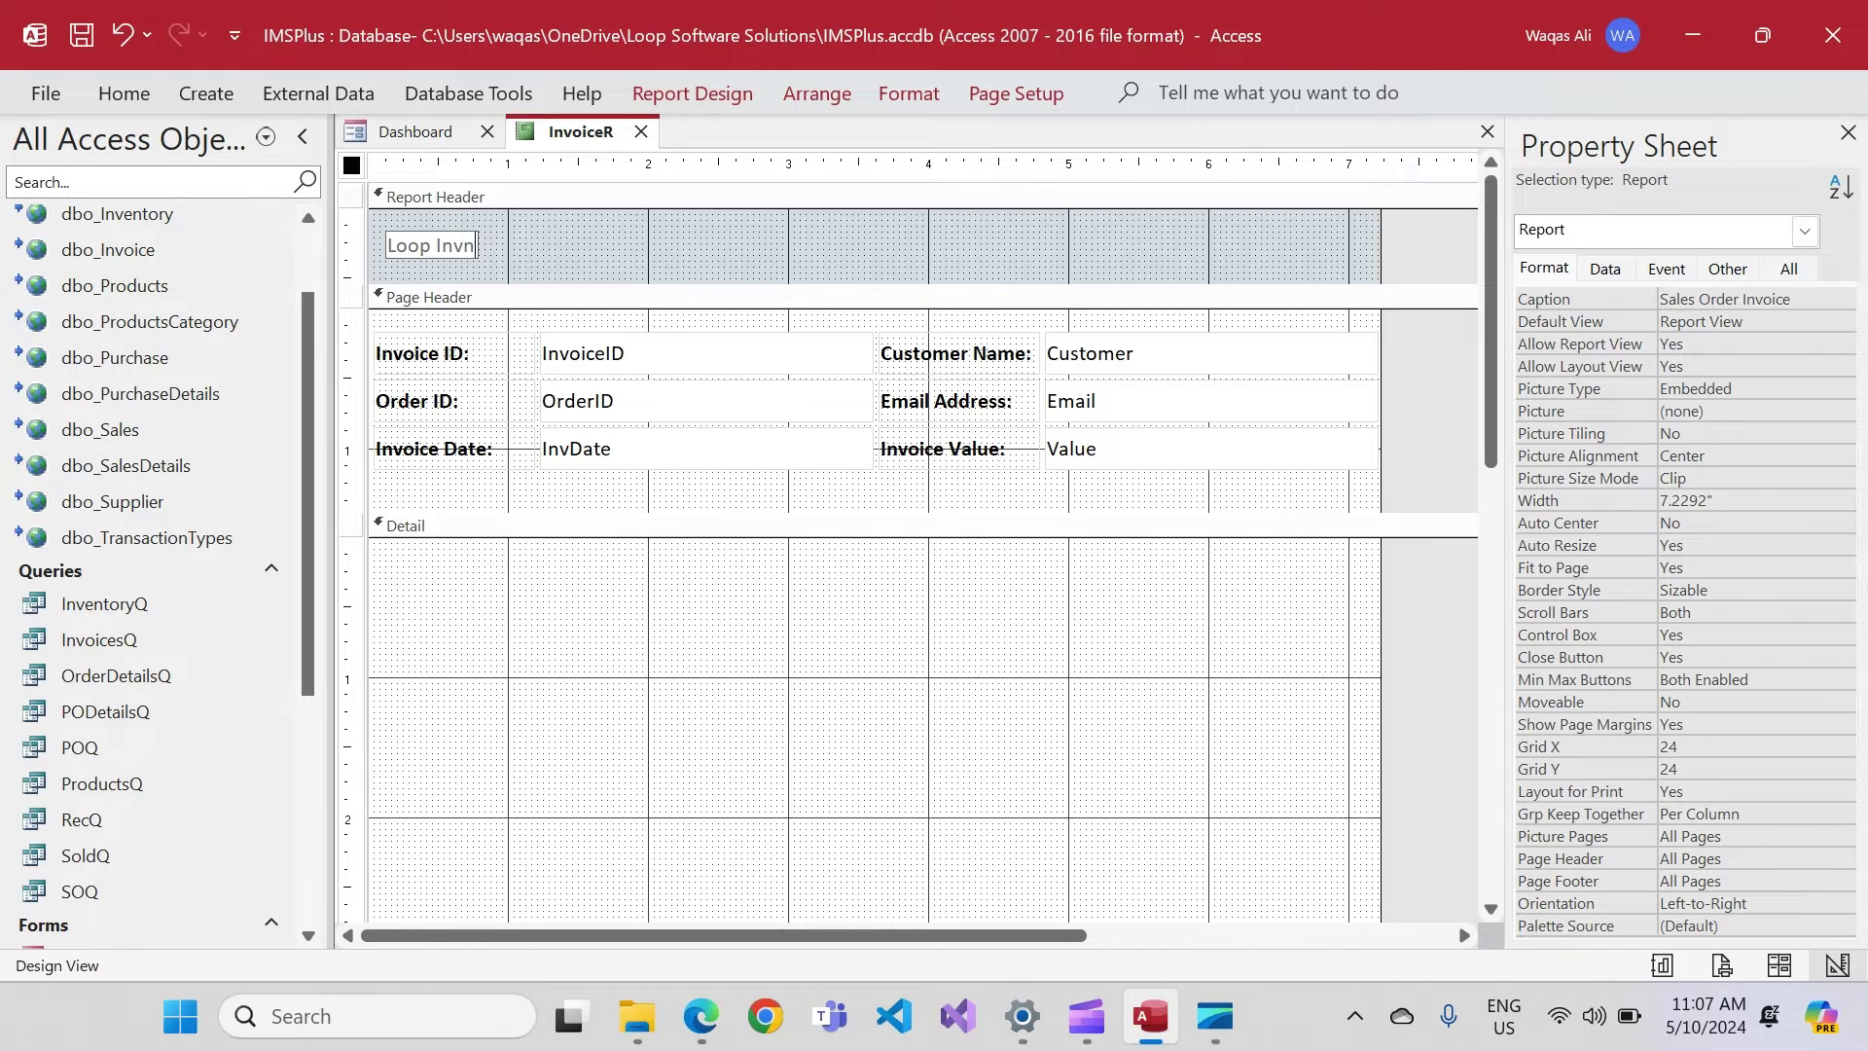
key(BackSpace)
text(entory Man)
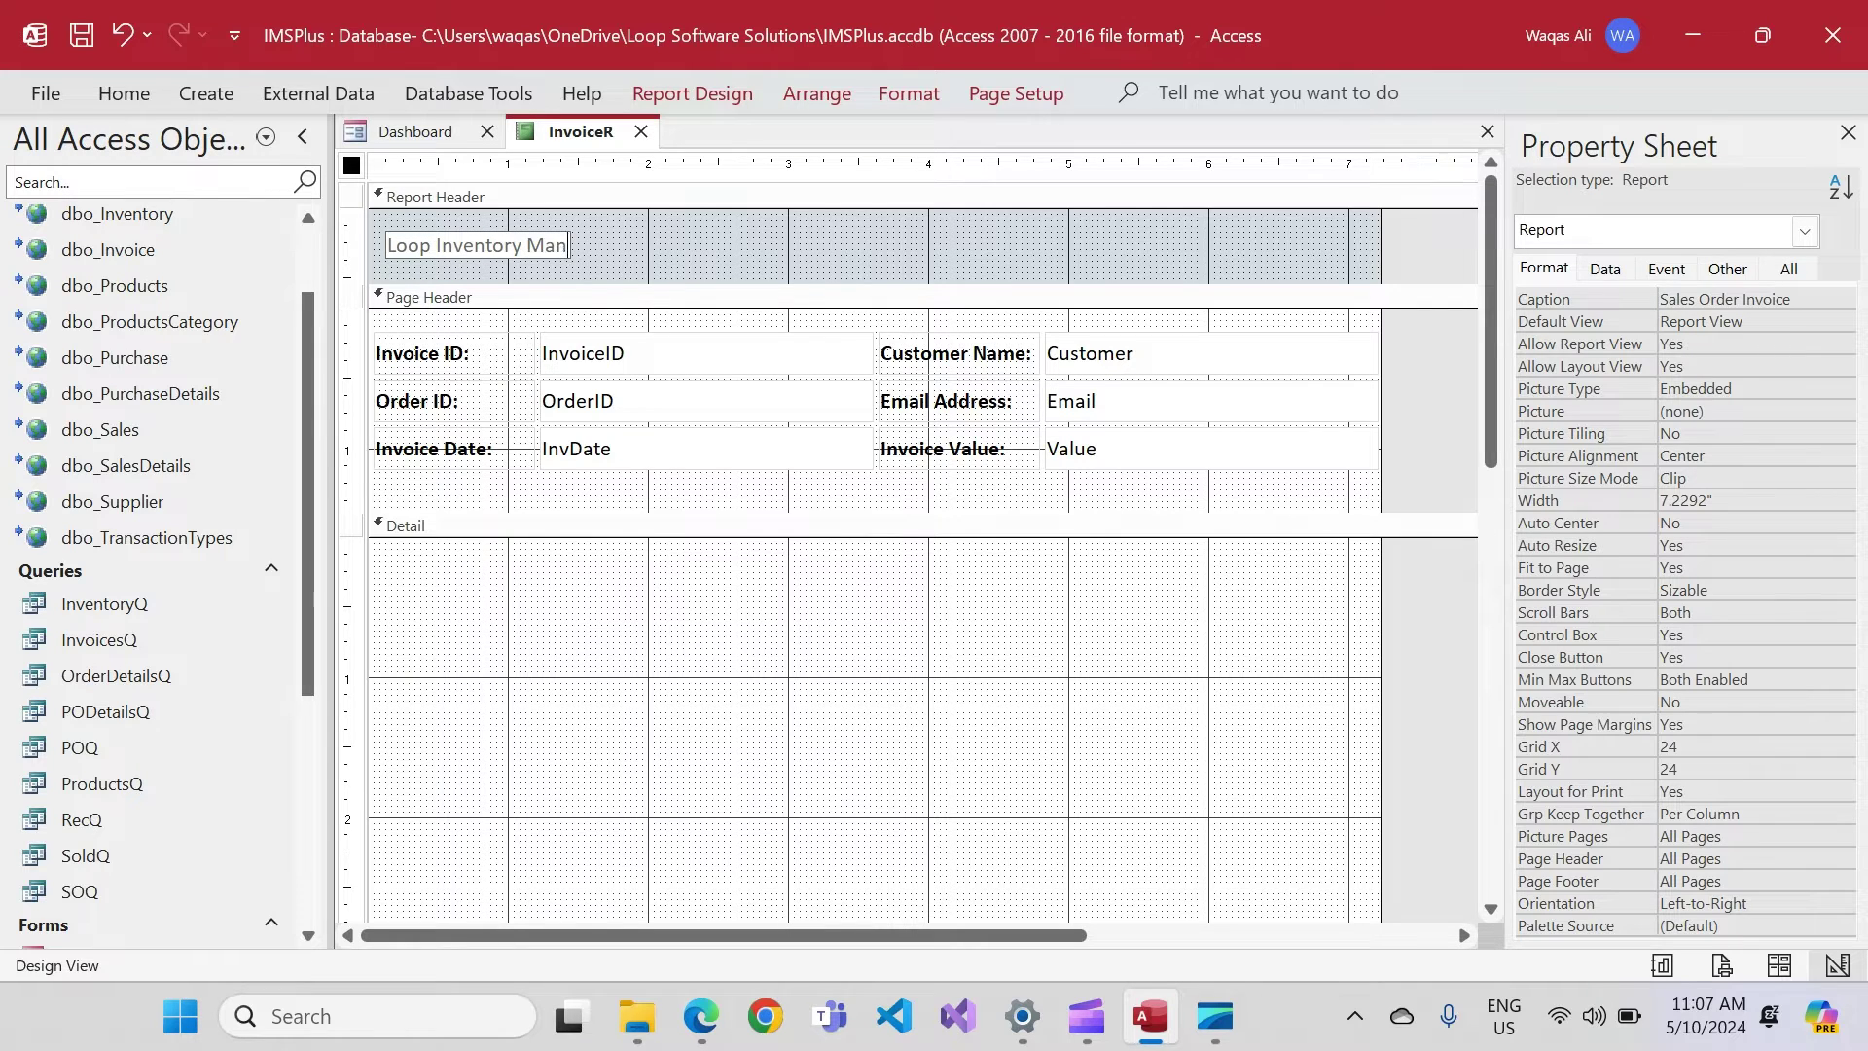
text(agement Warehouse)
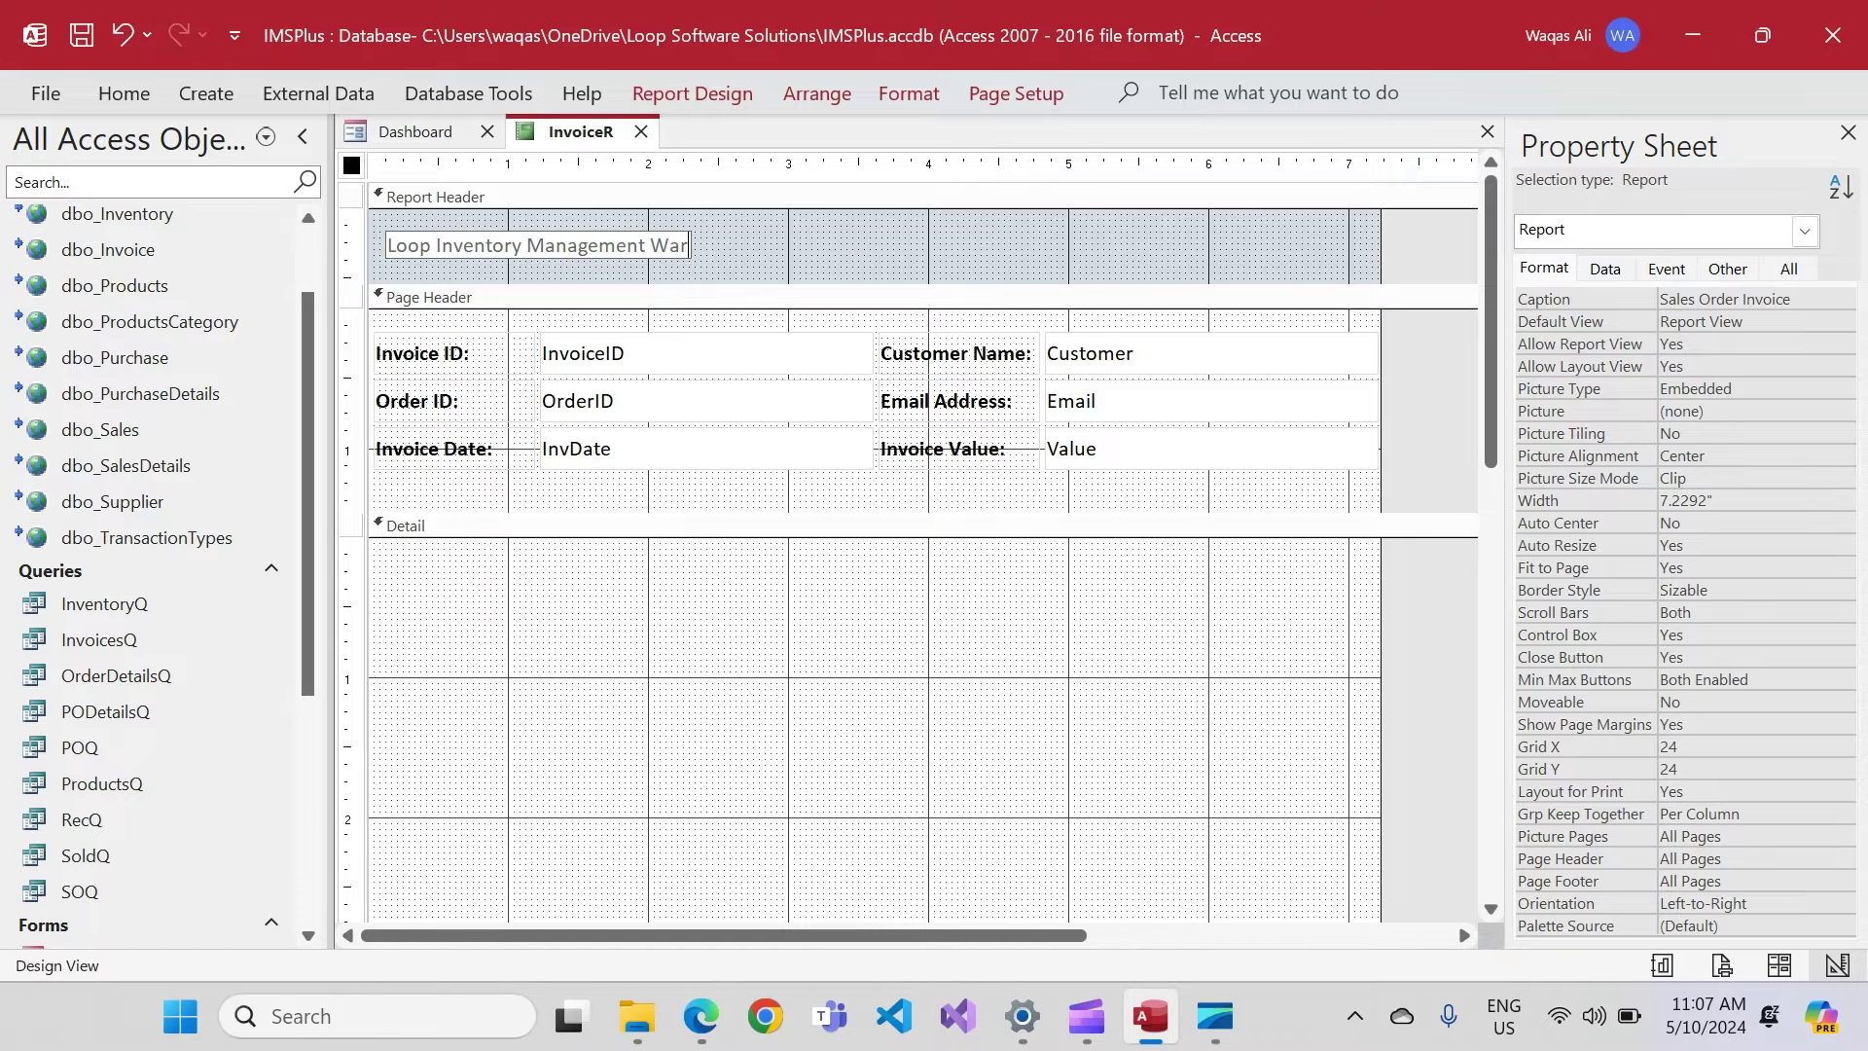
key(Return)
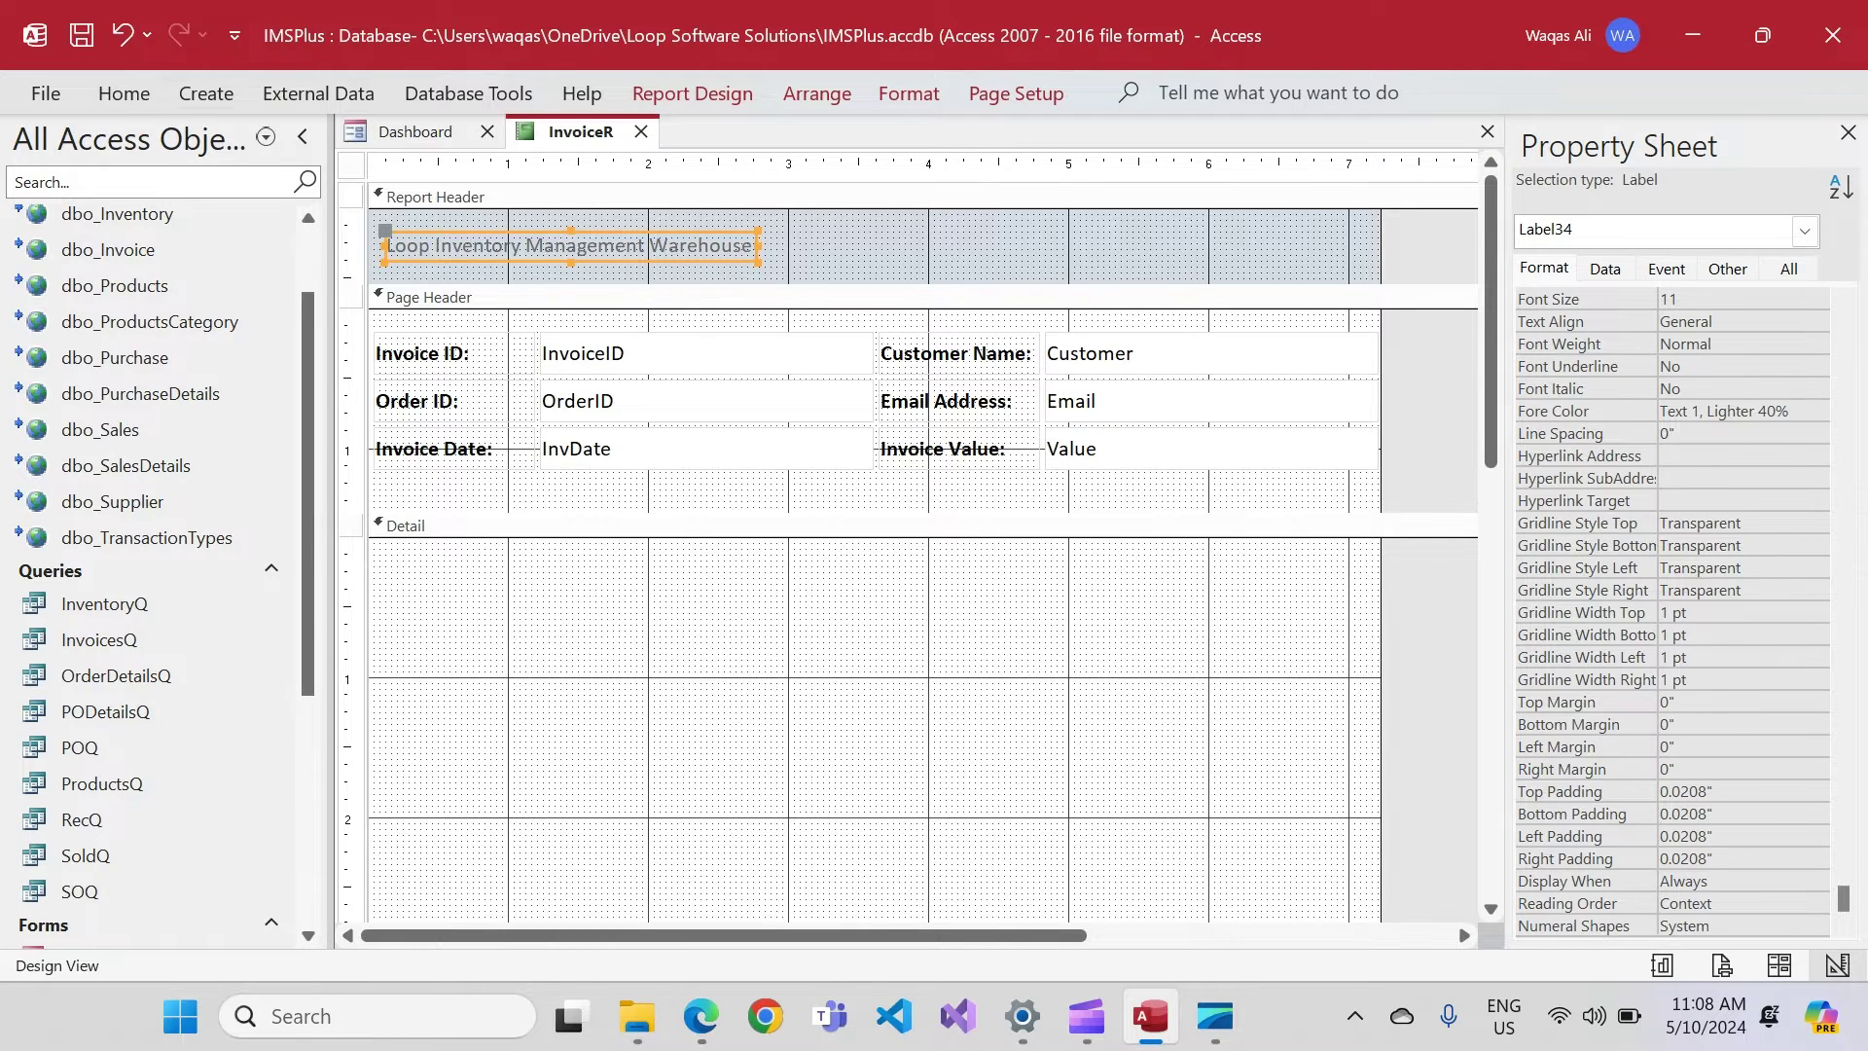
Step: Set the title label's font color to black (Text 1) and its font size to 16
click(123, 94)
click(1414, 195)
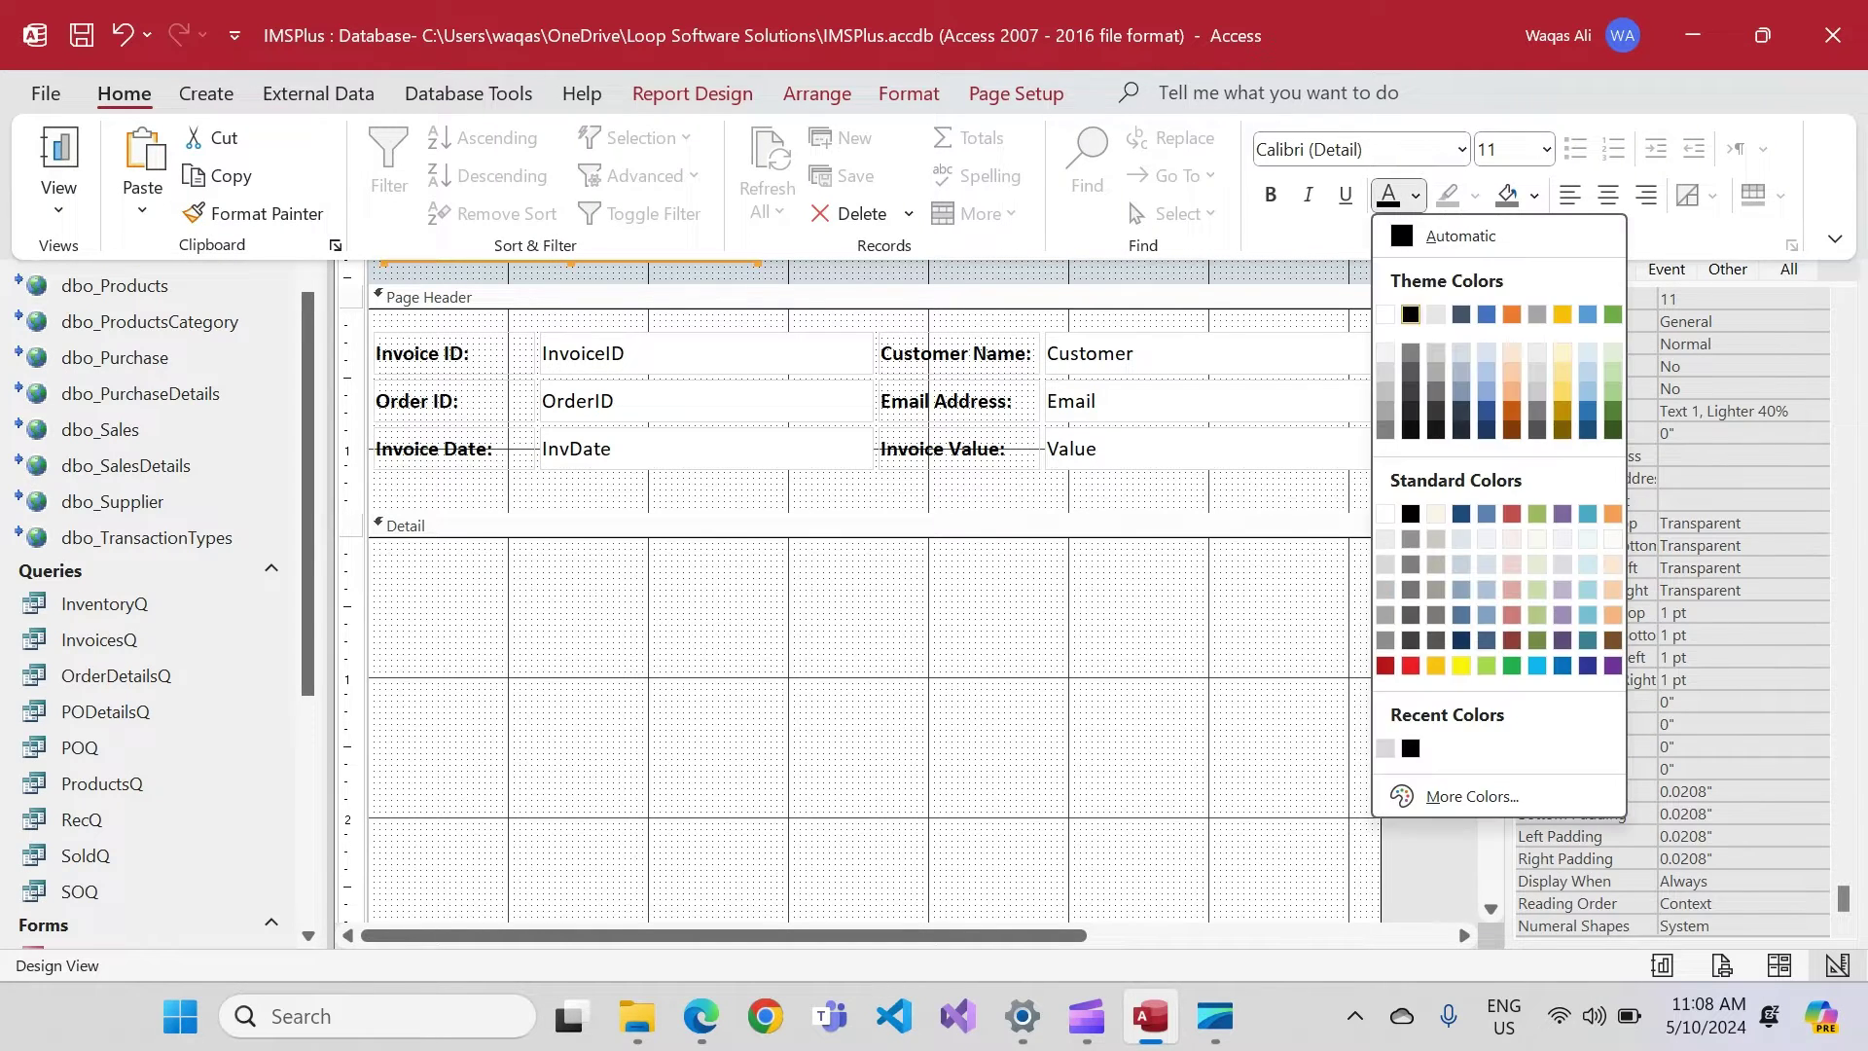
click(1412, 309)
click(1546, 149)
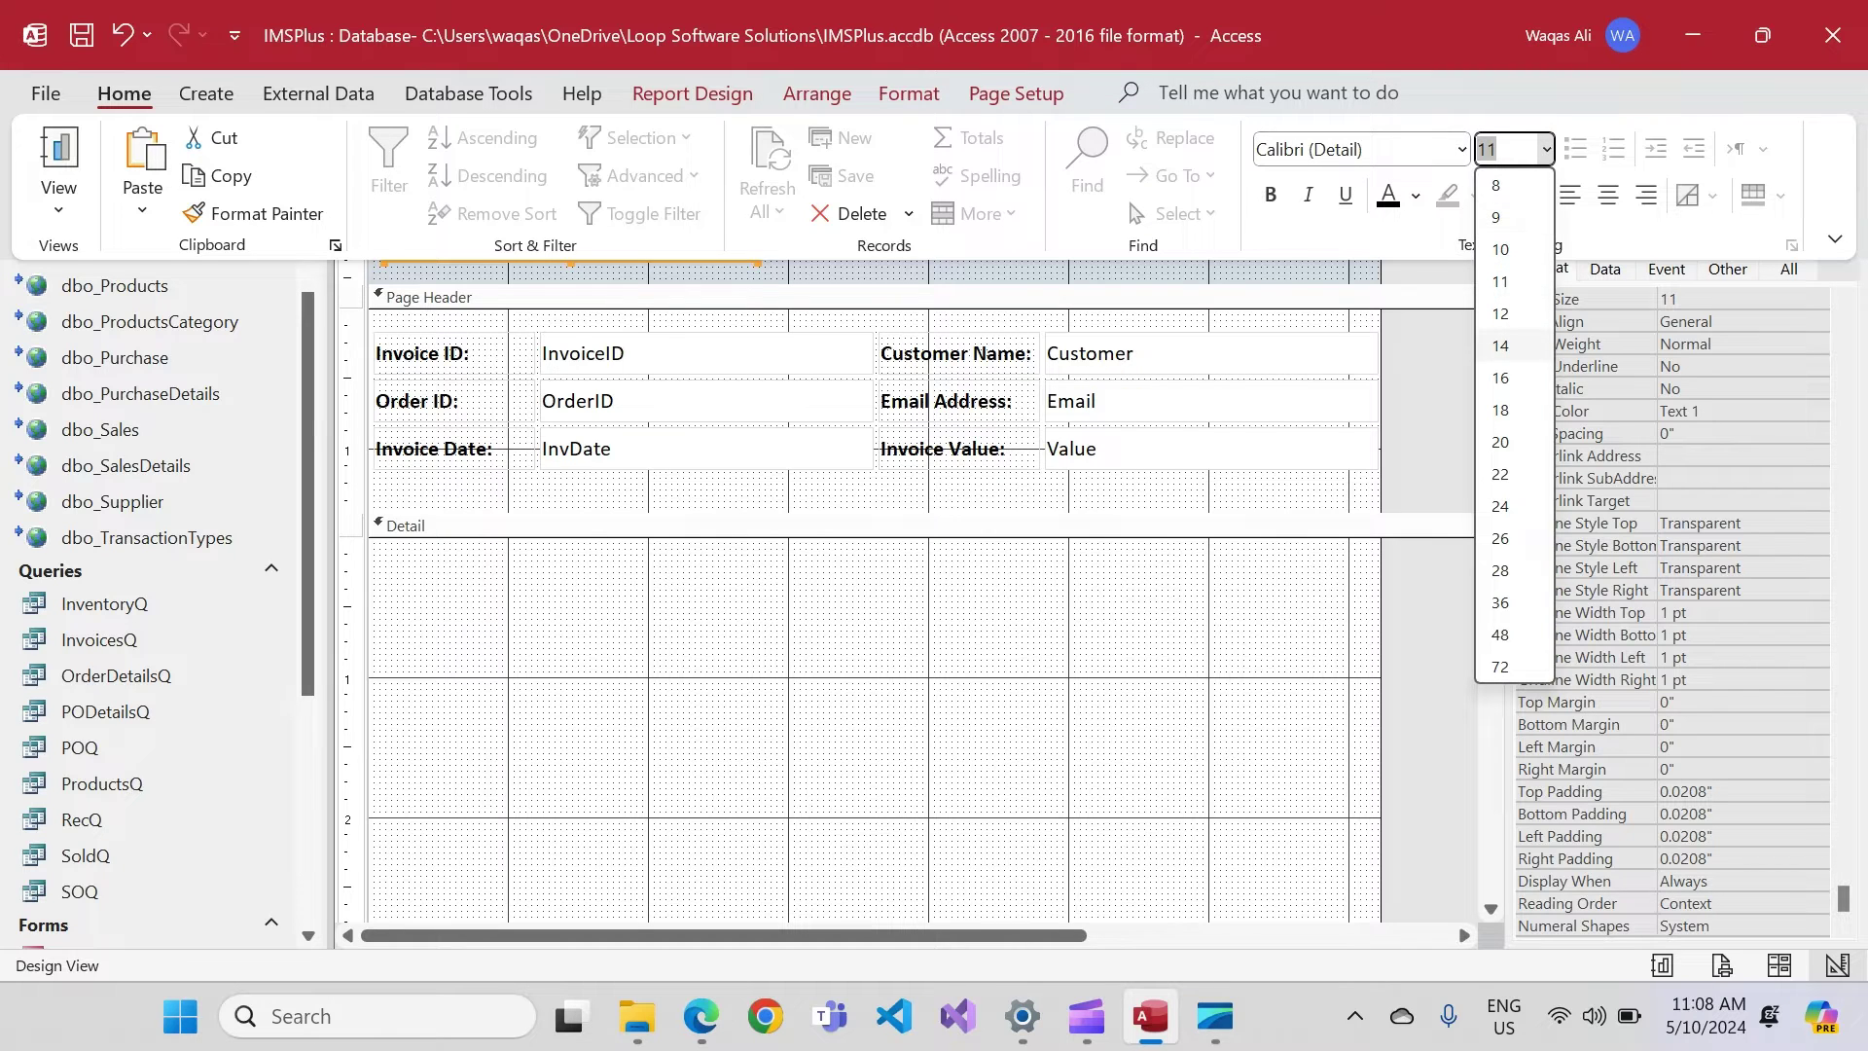
click(1508, 376)
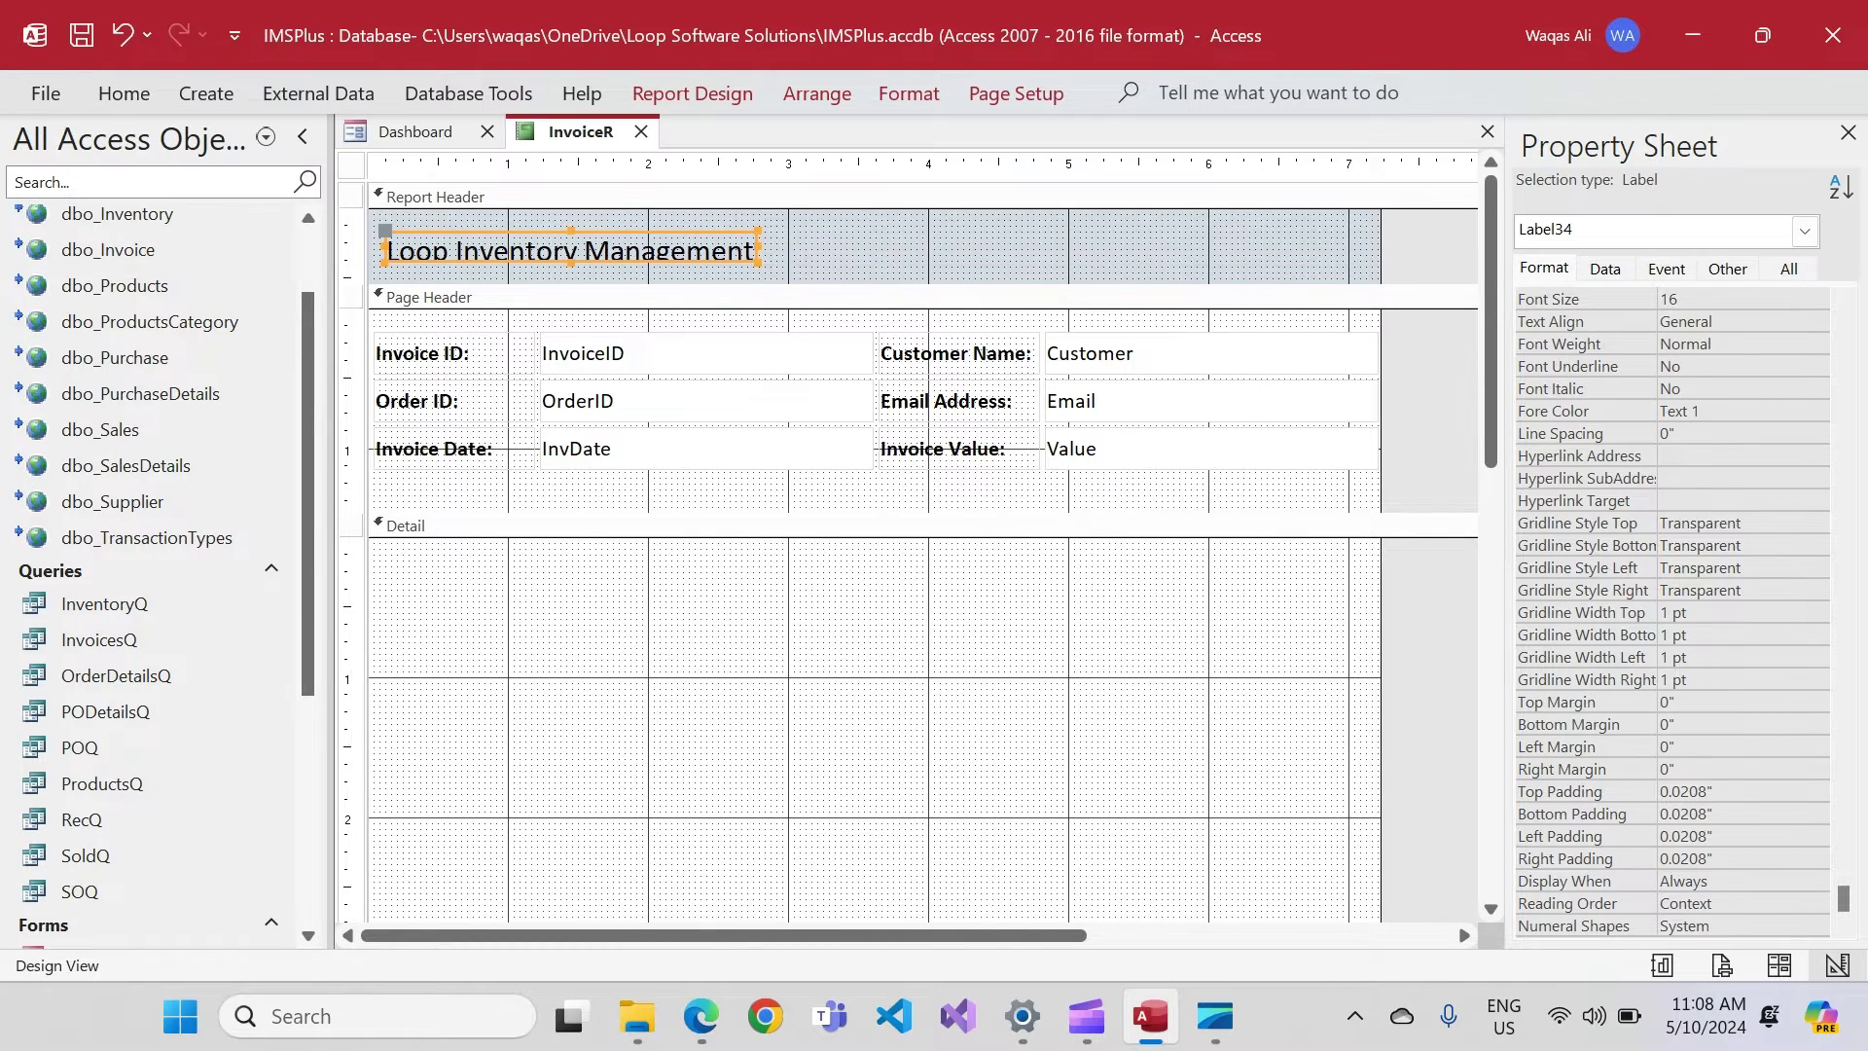
Step: Fit the title label to its text height, place it in the header's upper-left corner and extend it across the report width
double_click(758, 263)
drag(913, 252, 1383, 252)
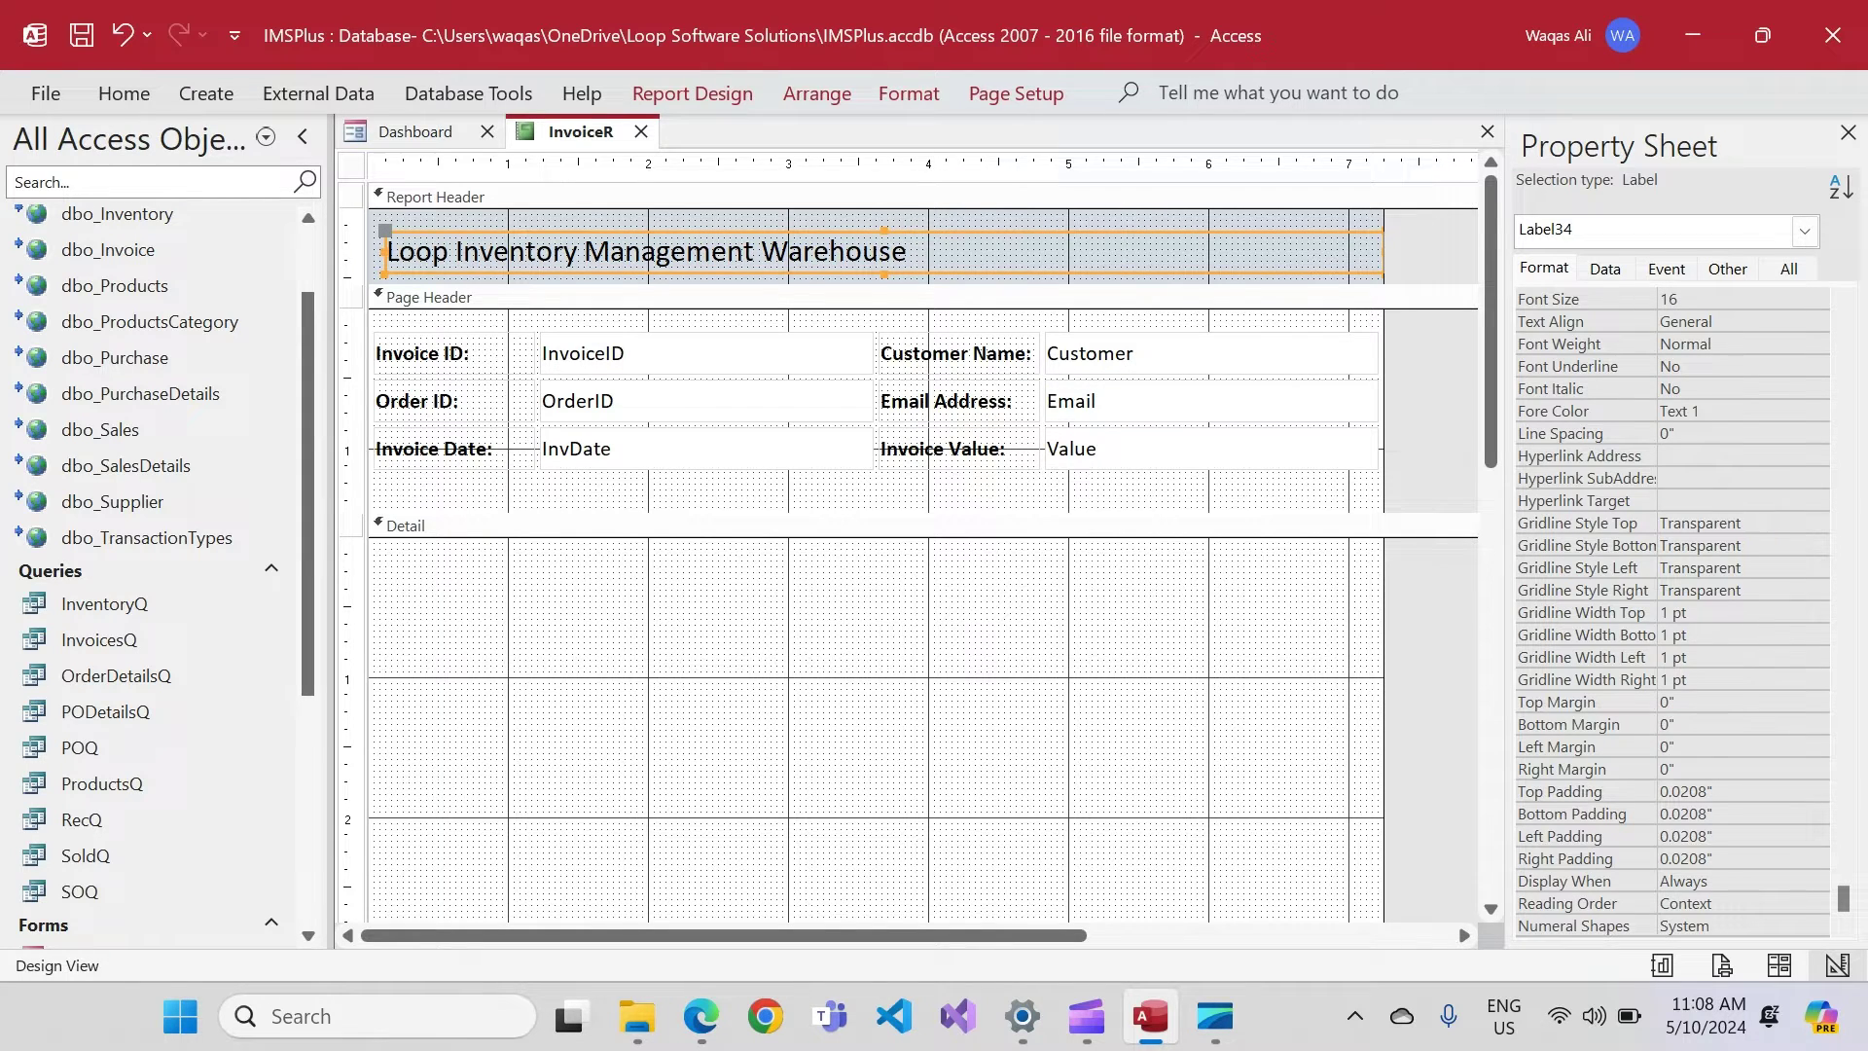
drag(386, 252, 467, 234)
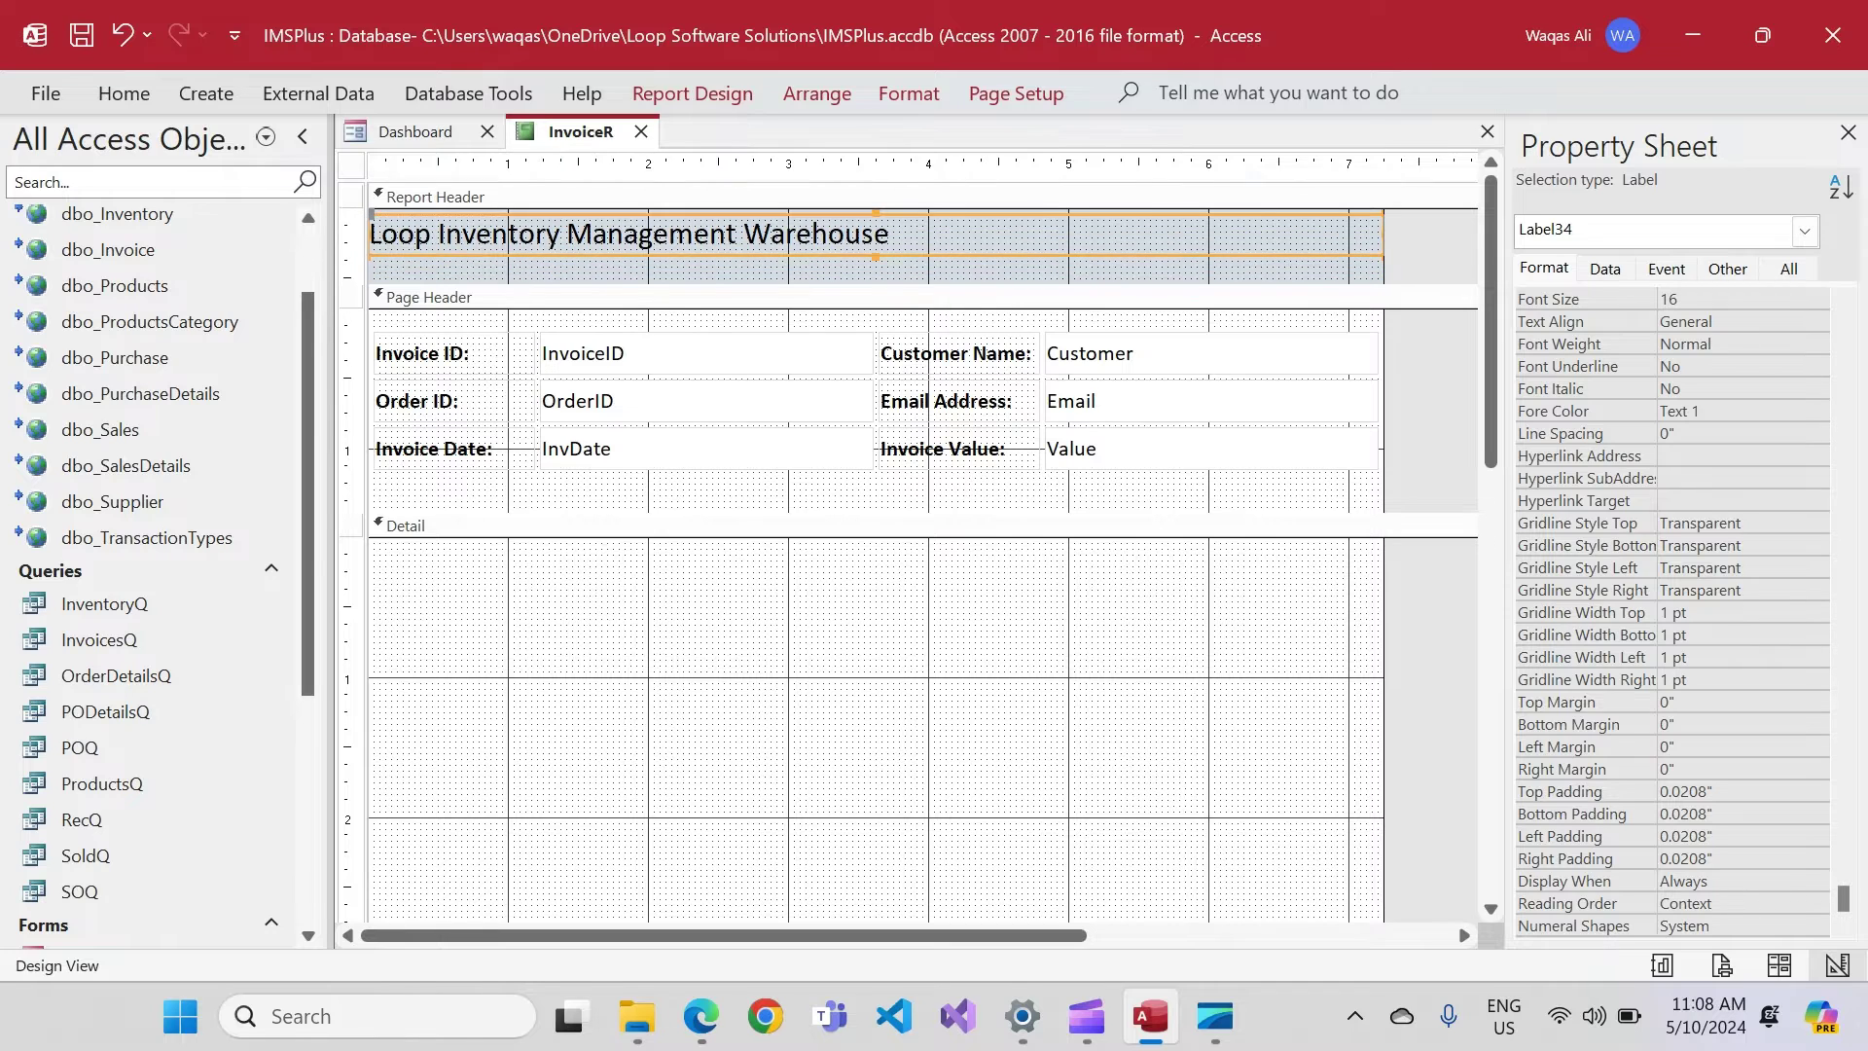
Step: Make the title label's text bold and centered
key(ctrl+b)
click(123, 94)
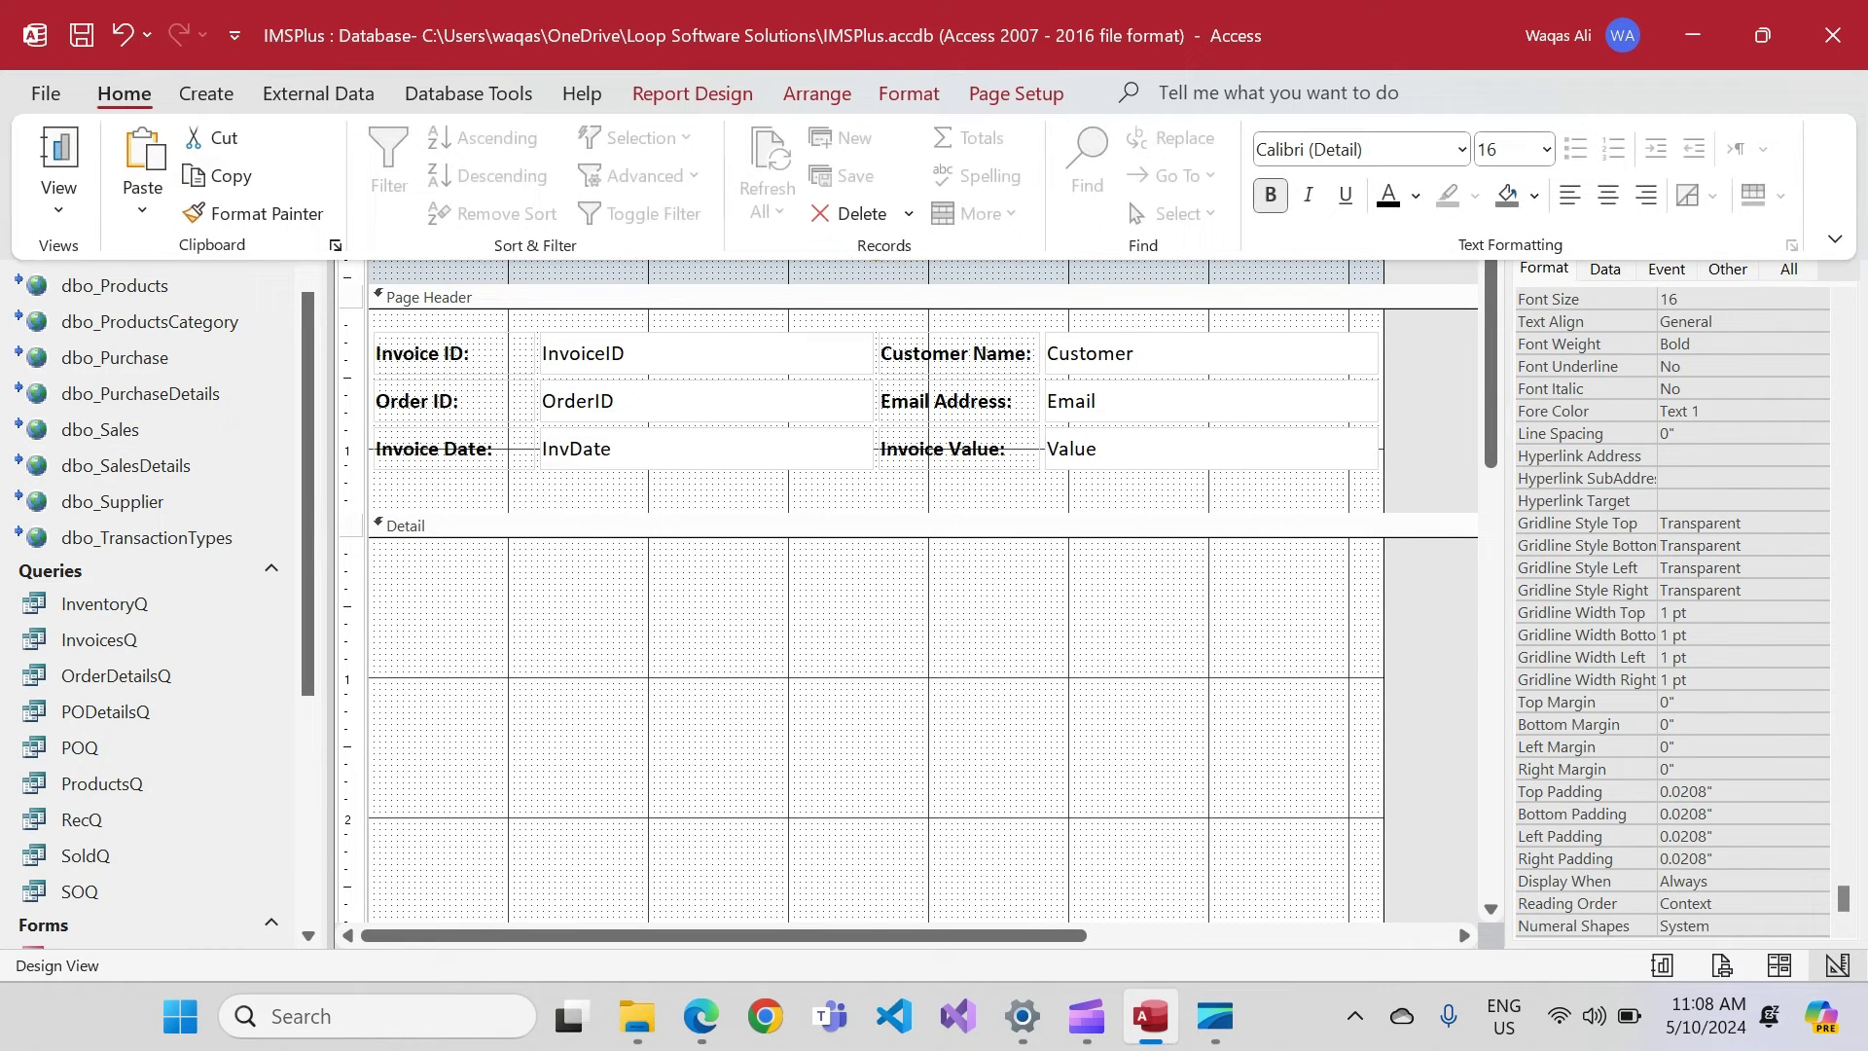
click(1608, 194)
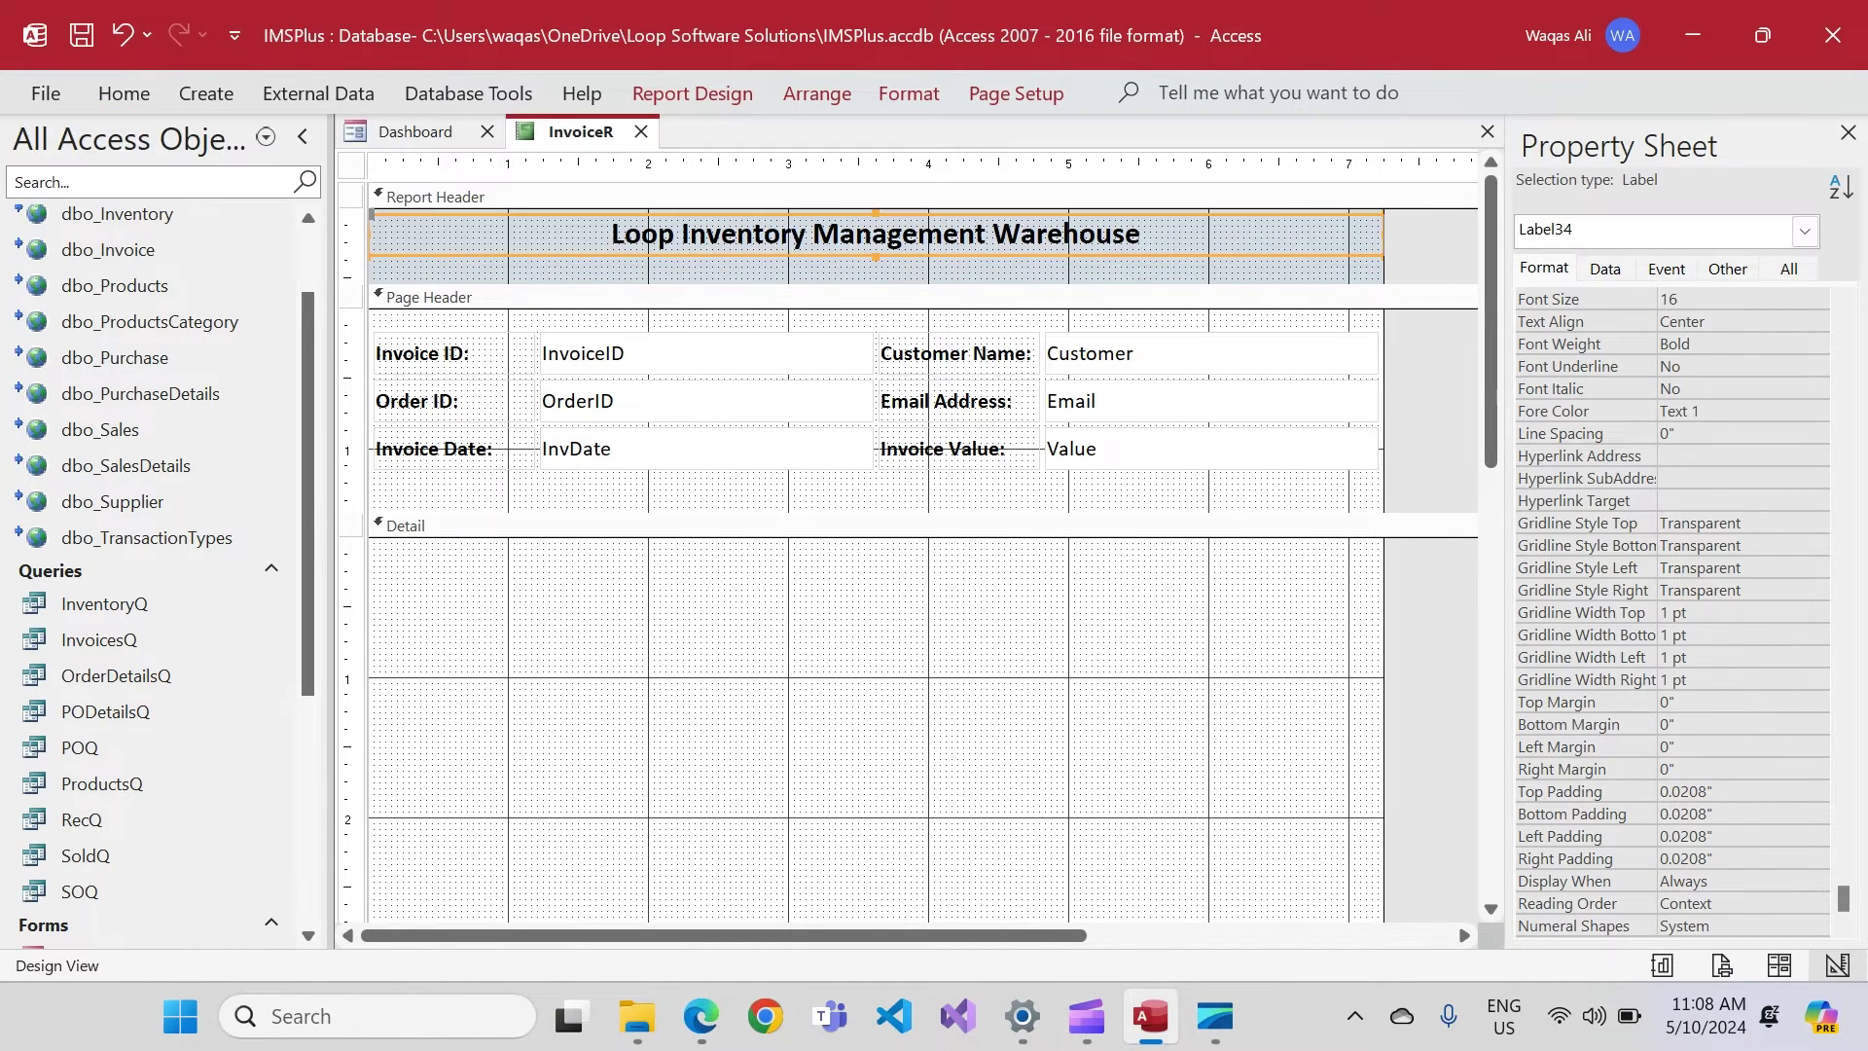
Step: Duplicate the title label below itself in the Report Header and change the copy's caption to "Tax Invoice"
key(ctrl+v)
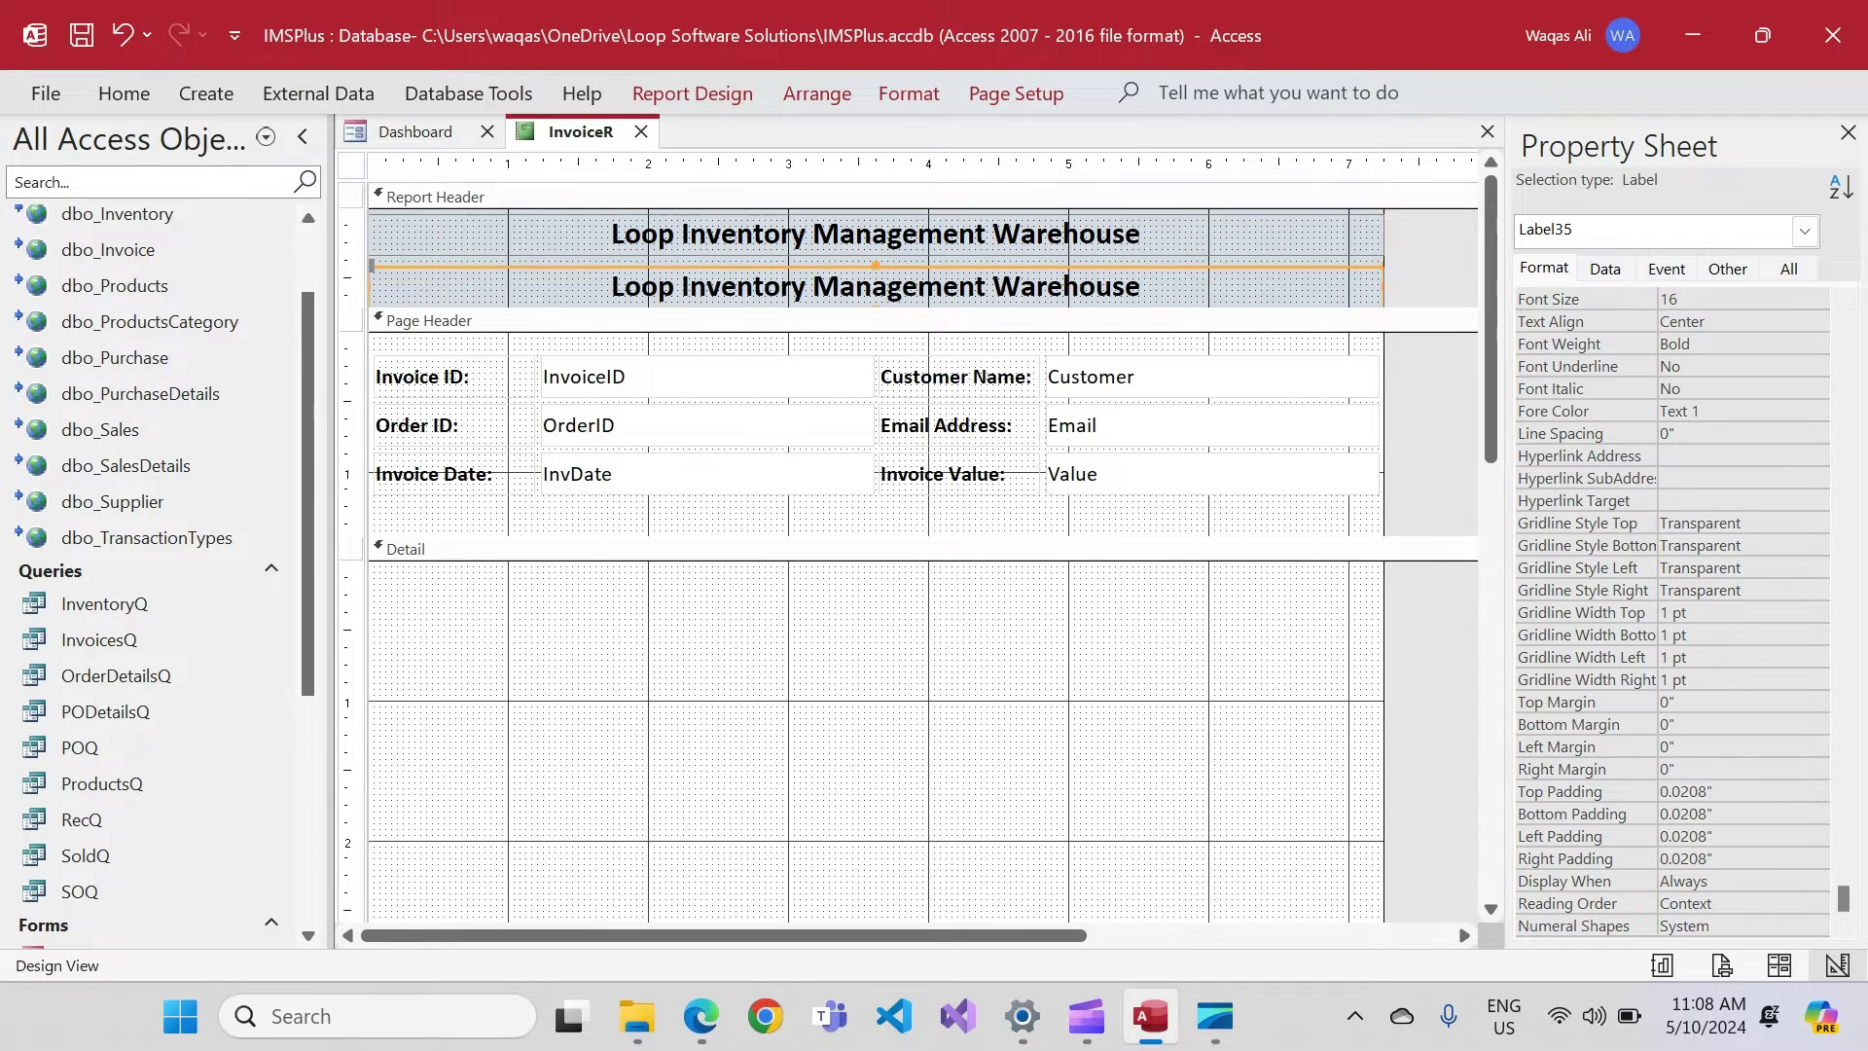
click(958, 286)
drag(1142, 286, 610, 286)
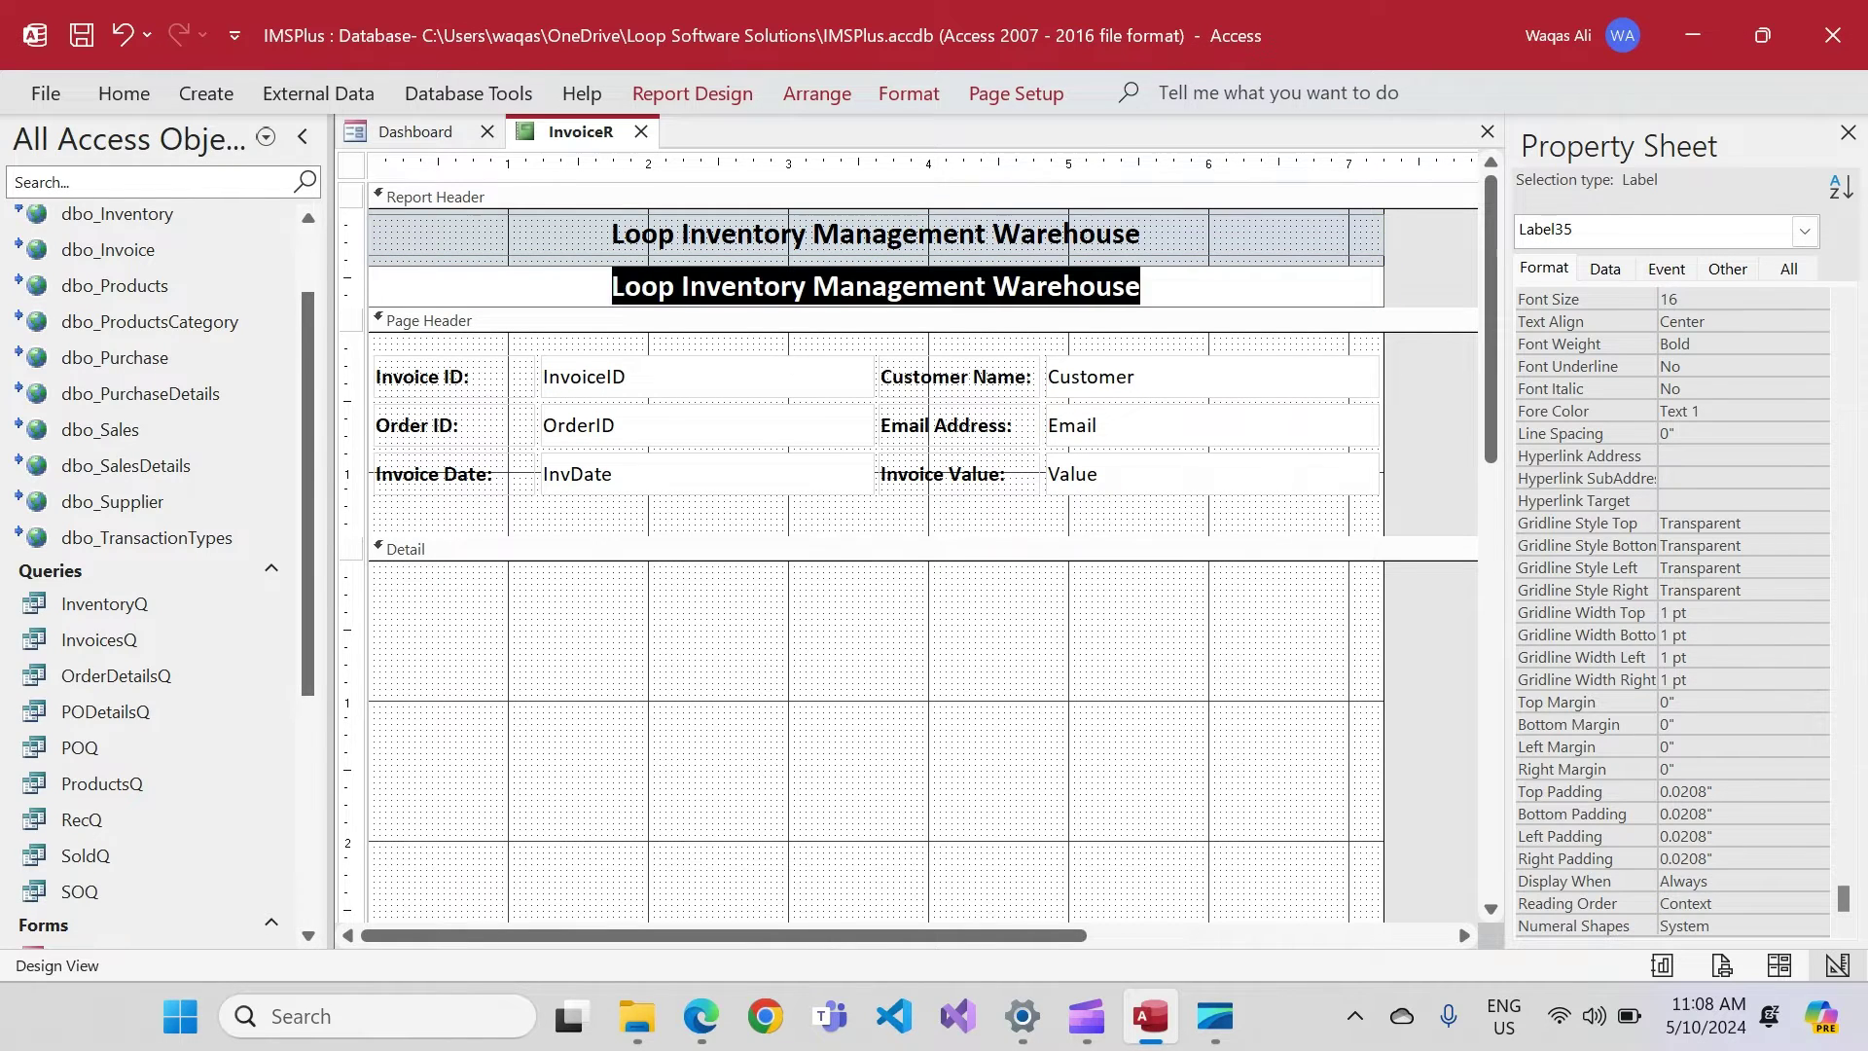
text(Tax)
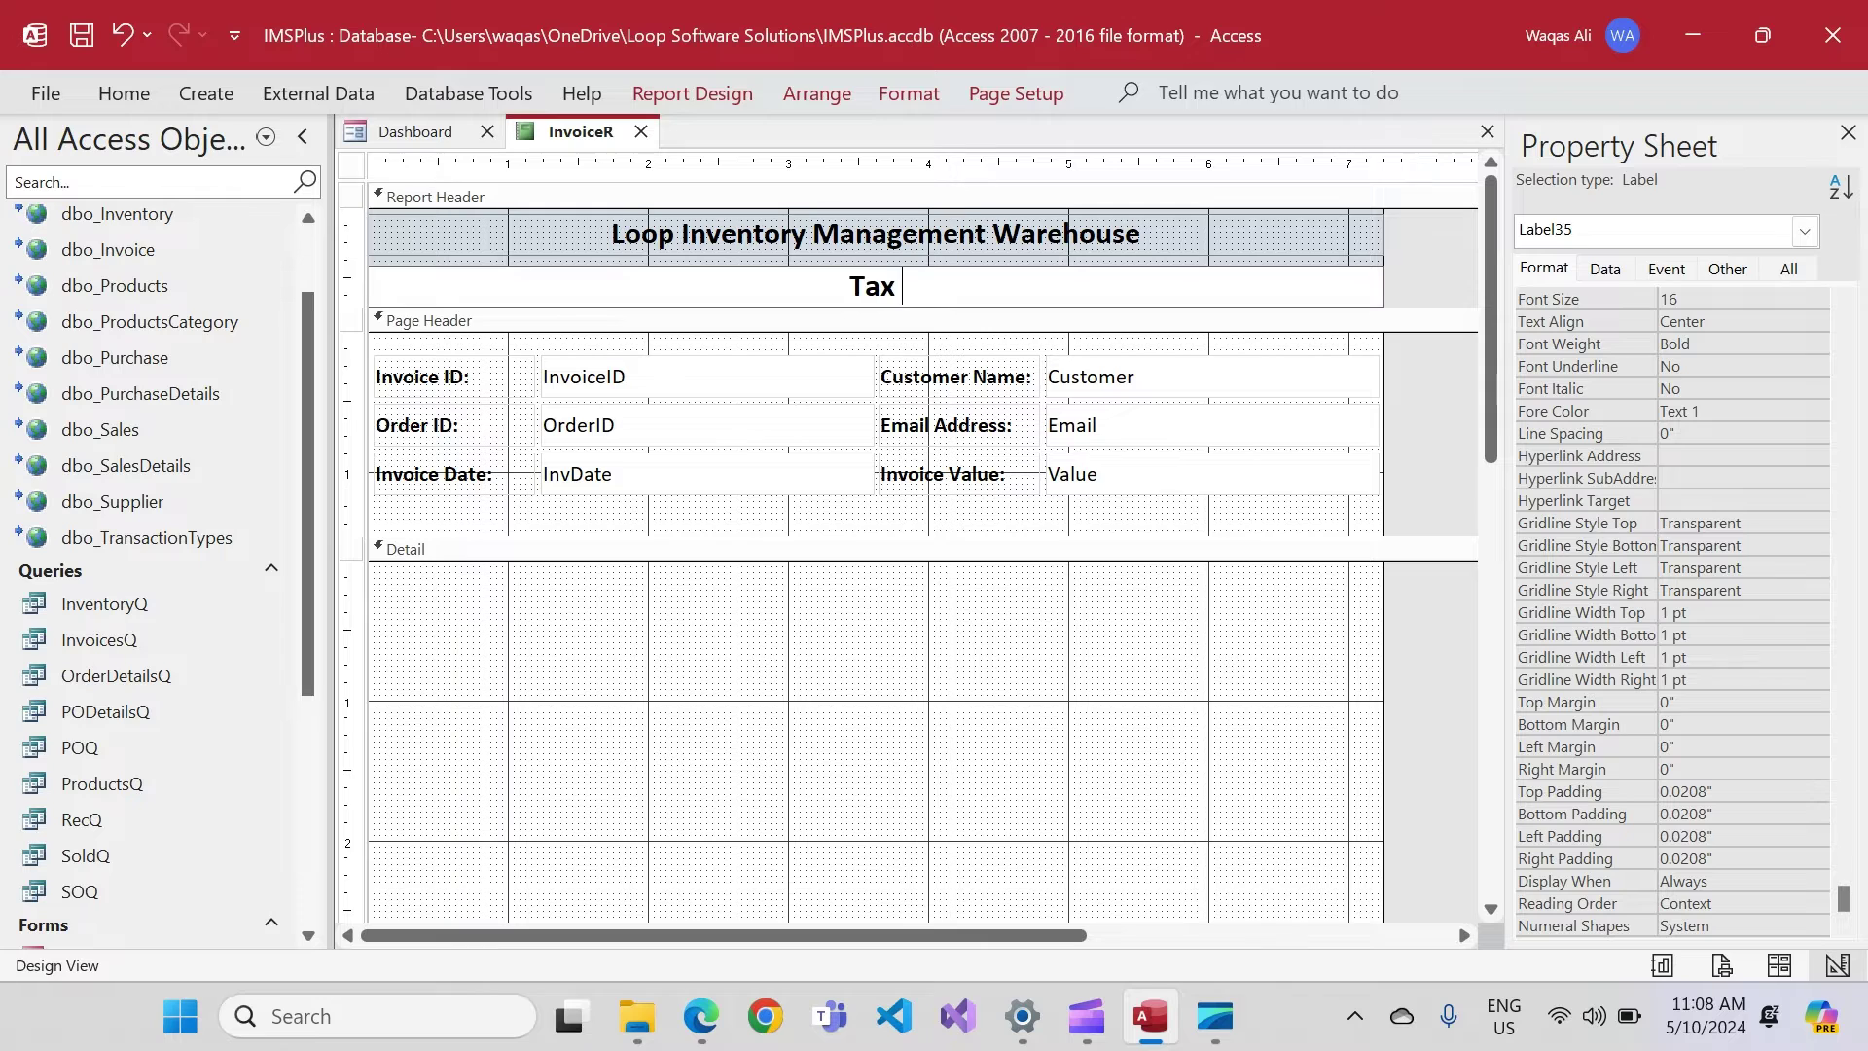
text( Invoice)
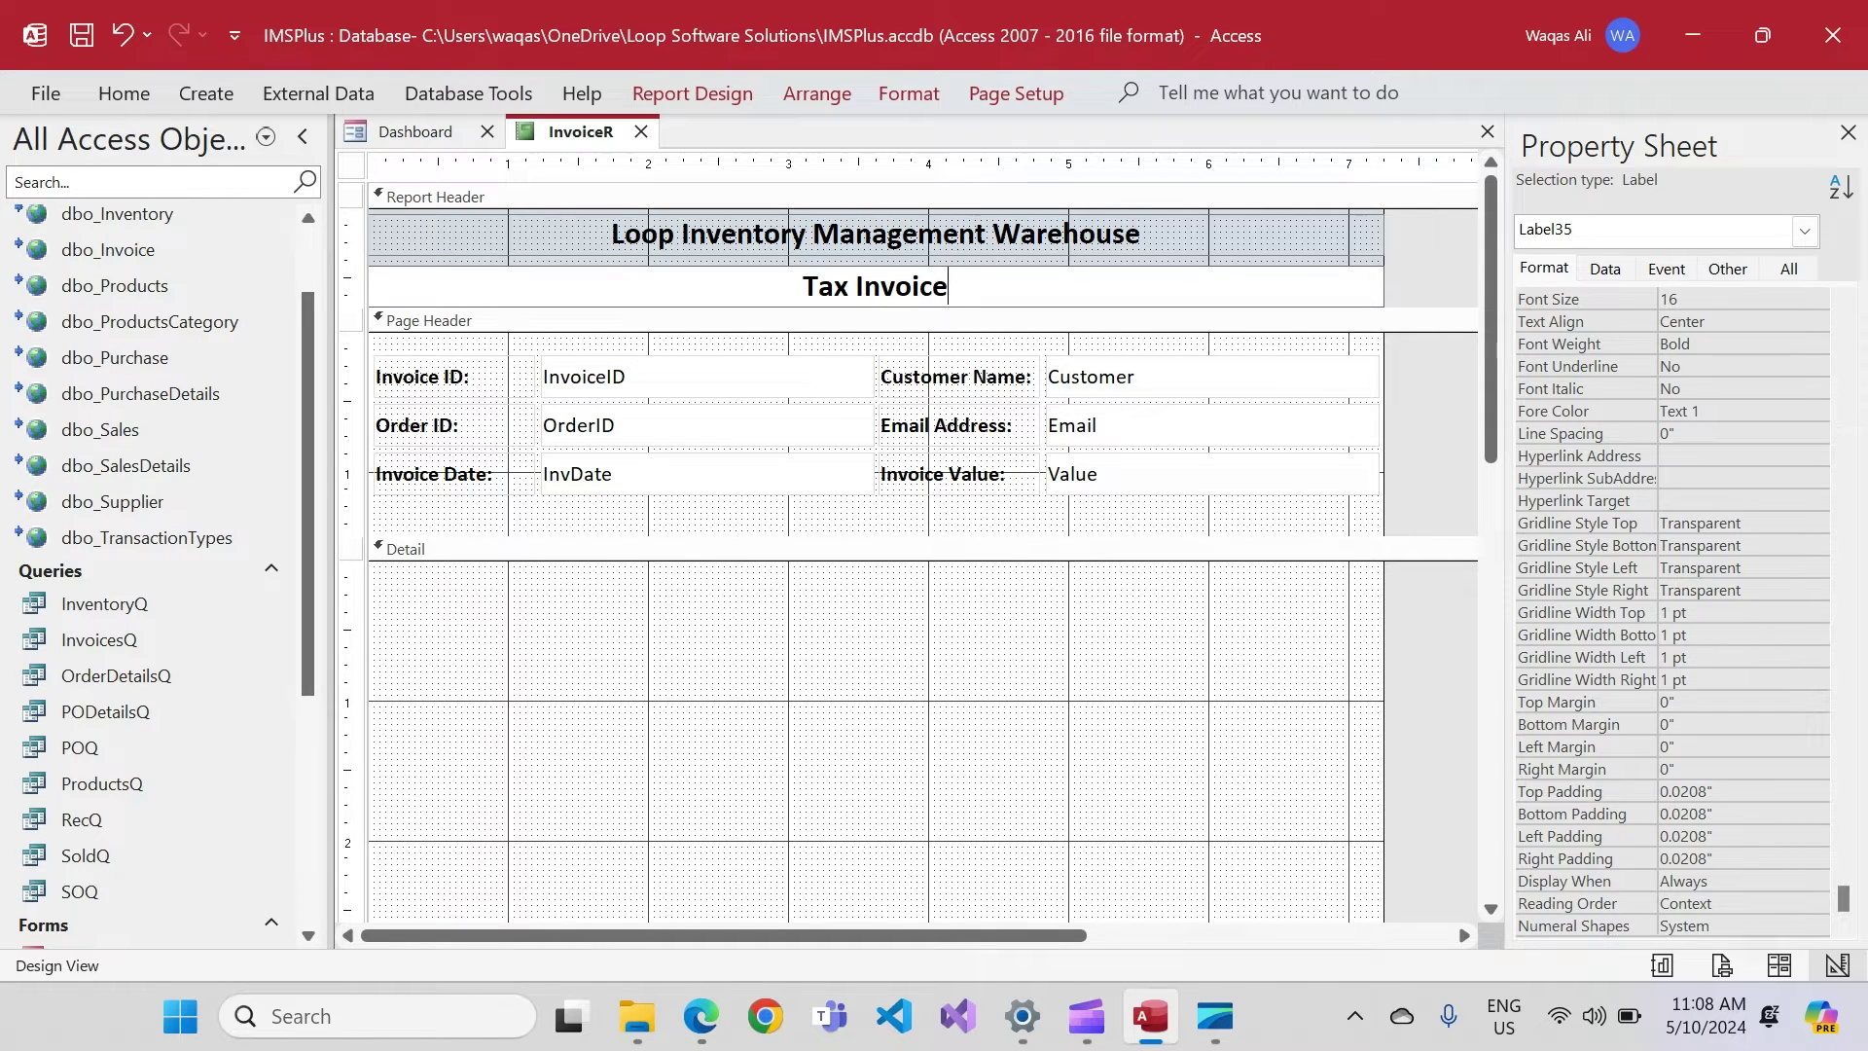
key(Return)
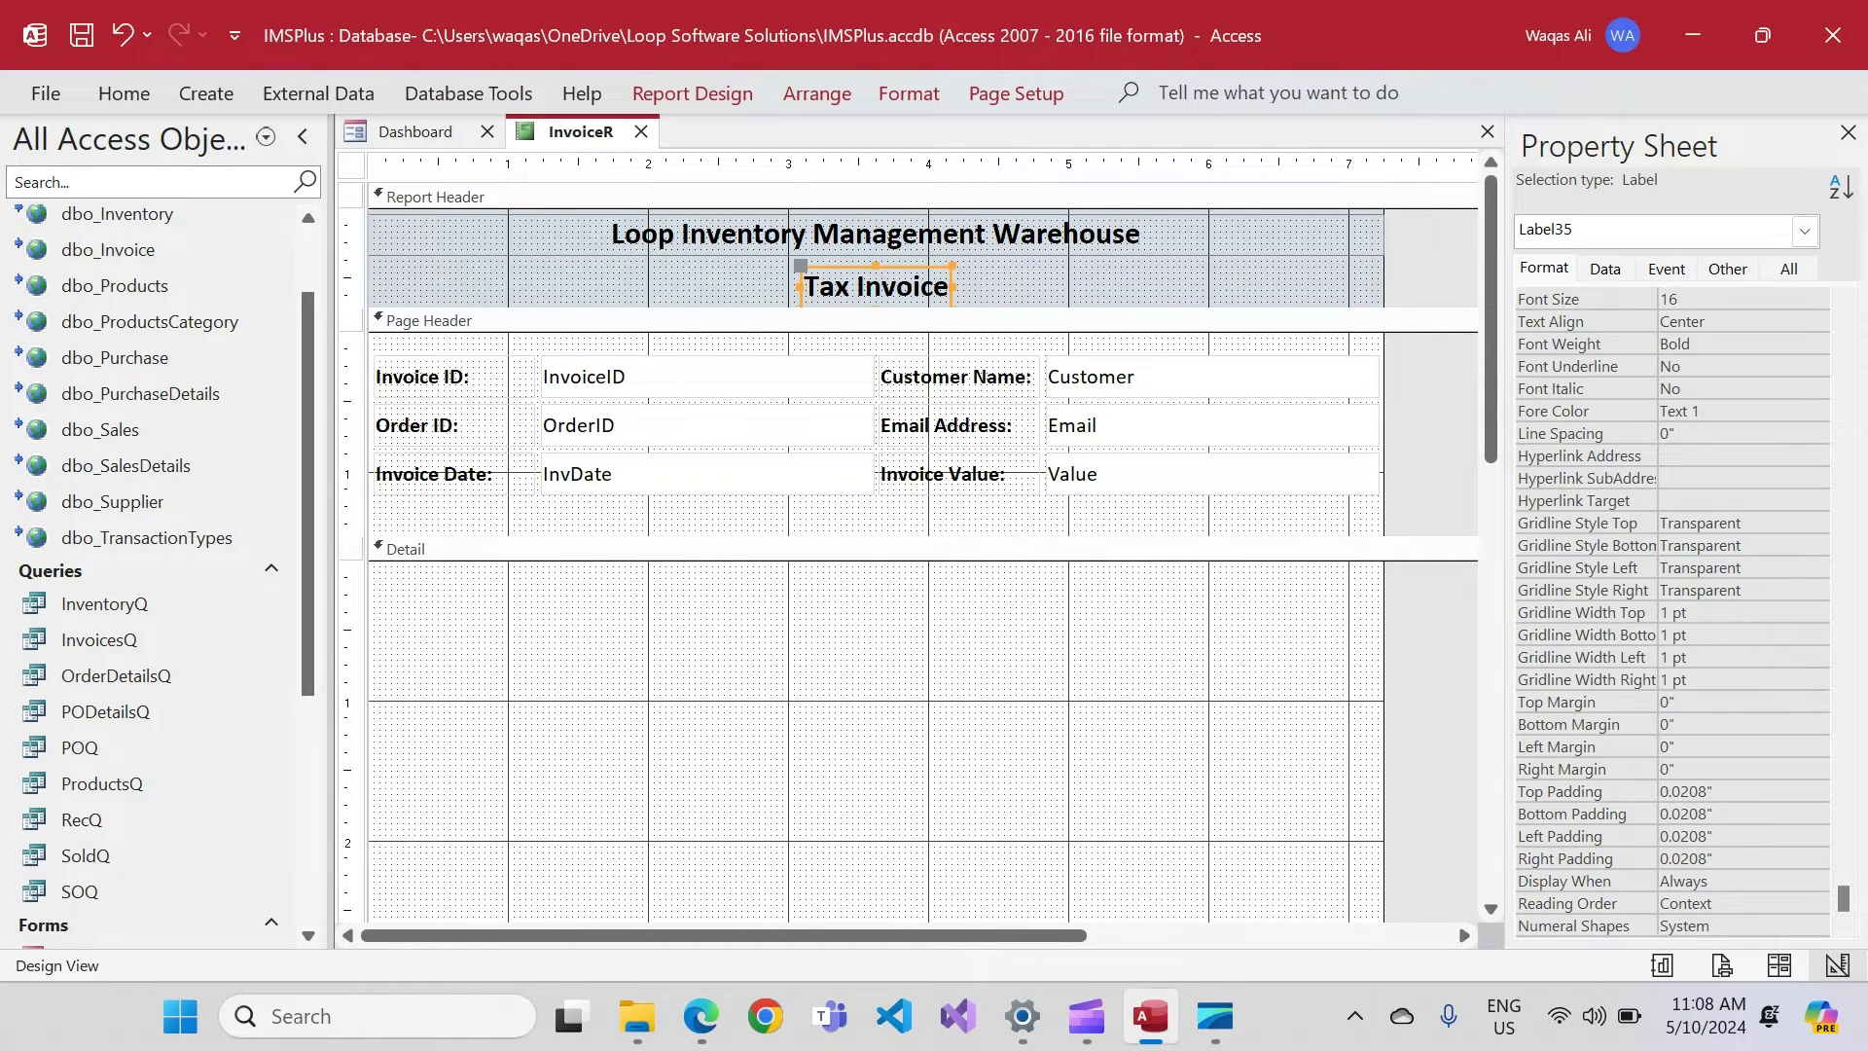
Step: Stretch the Tax Invoice label across the report width directly under the title, and display the report in Report View
drag(876, 286, 1383, 276)
drag(799, 276, 370, 275)
right_click(551, 132)
right_click(580, 137)
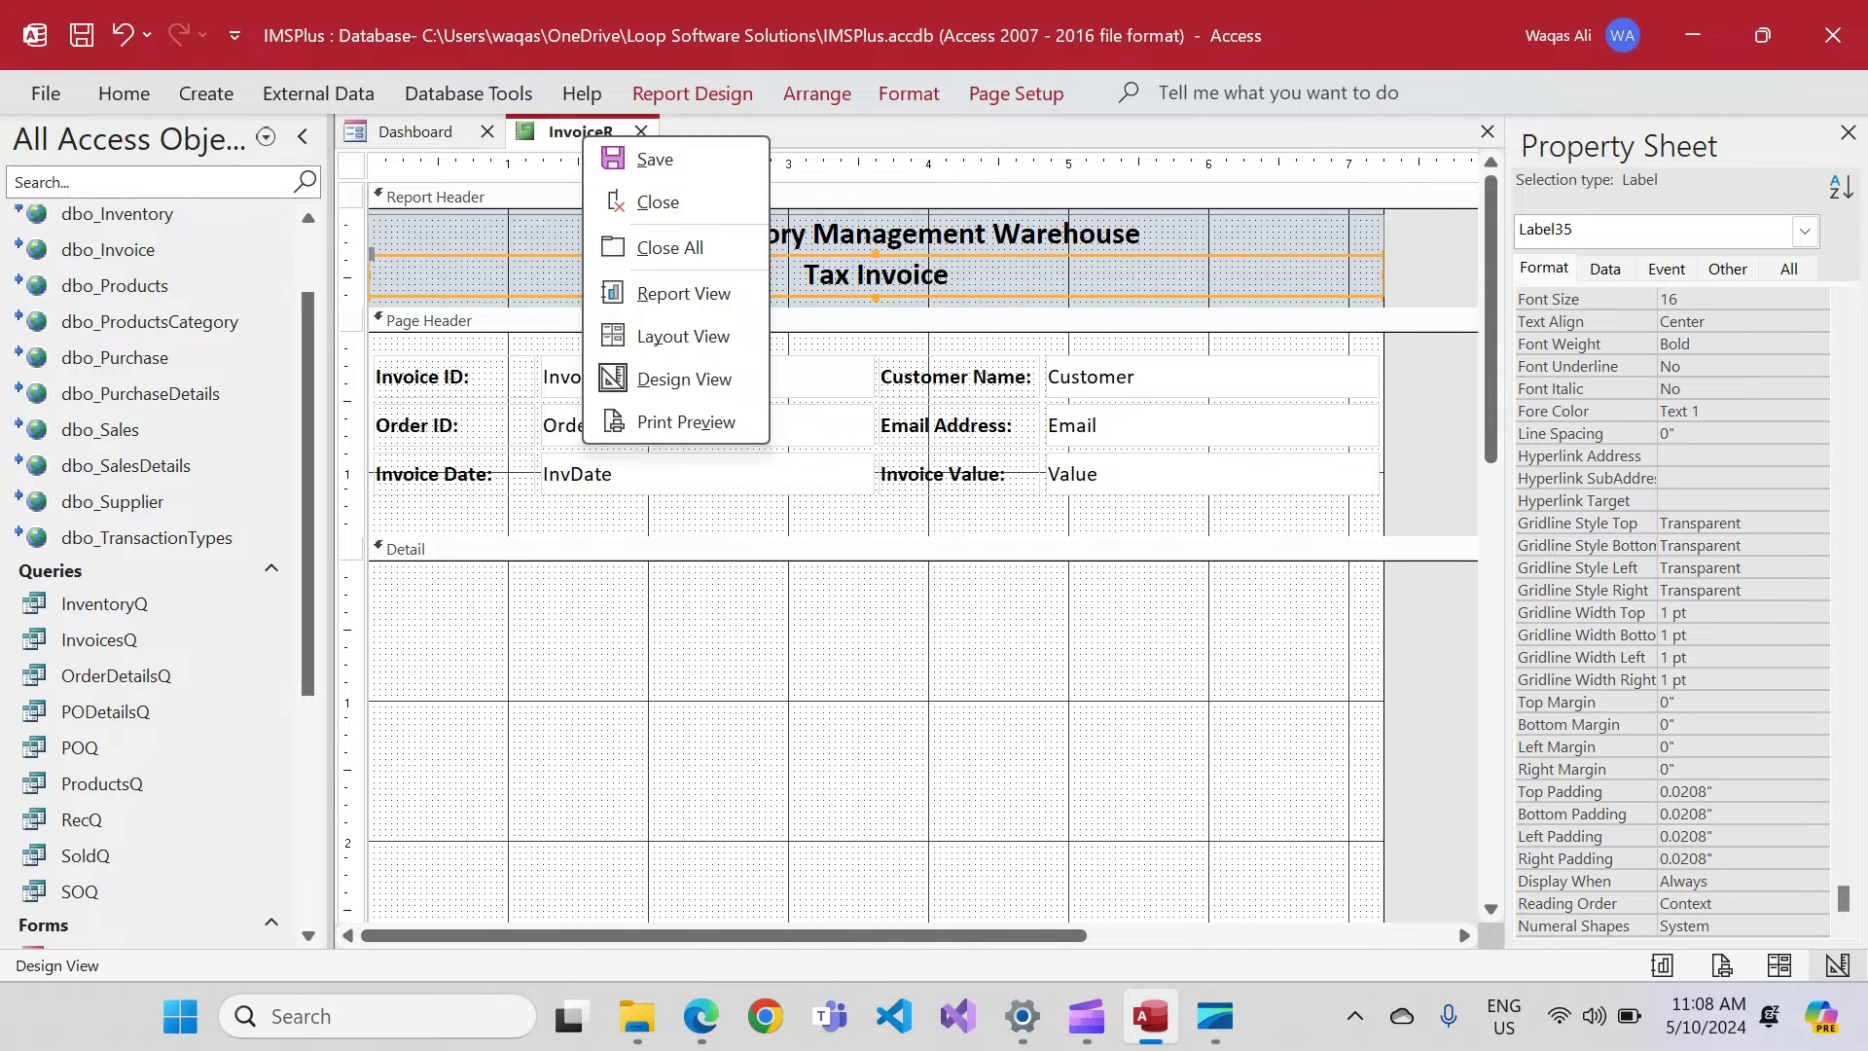
click(681, 290)
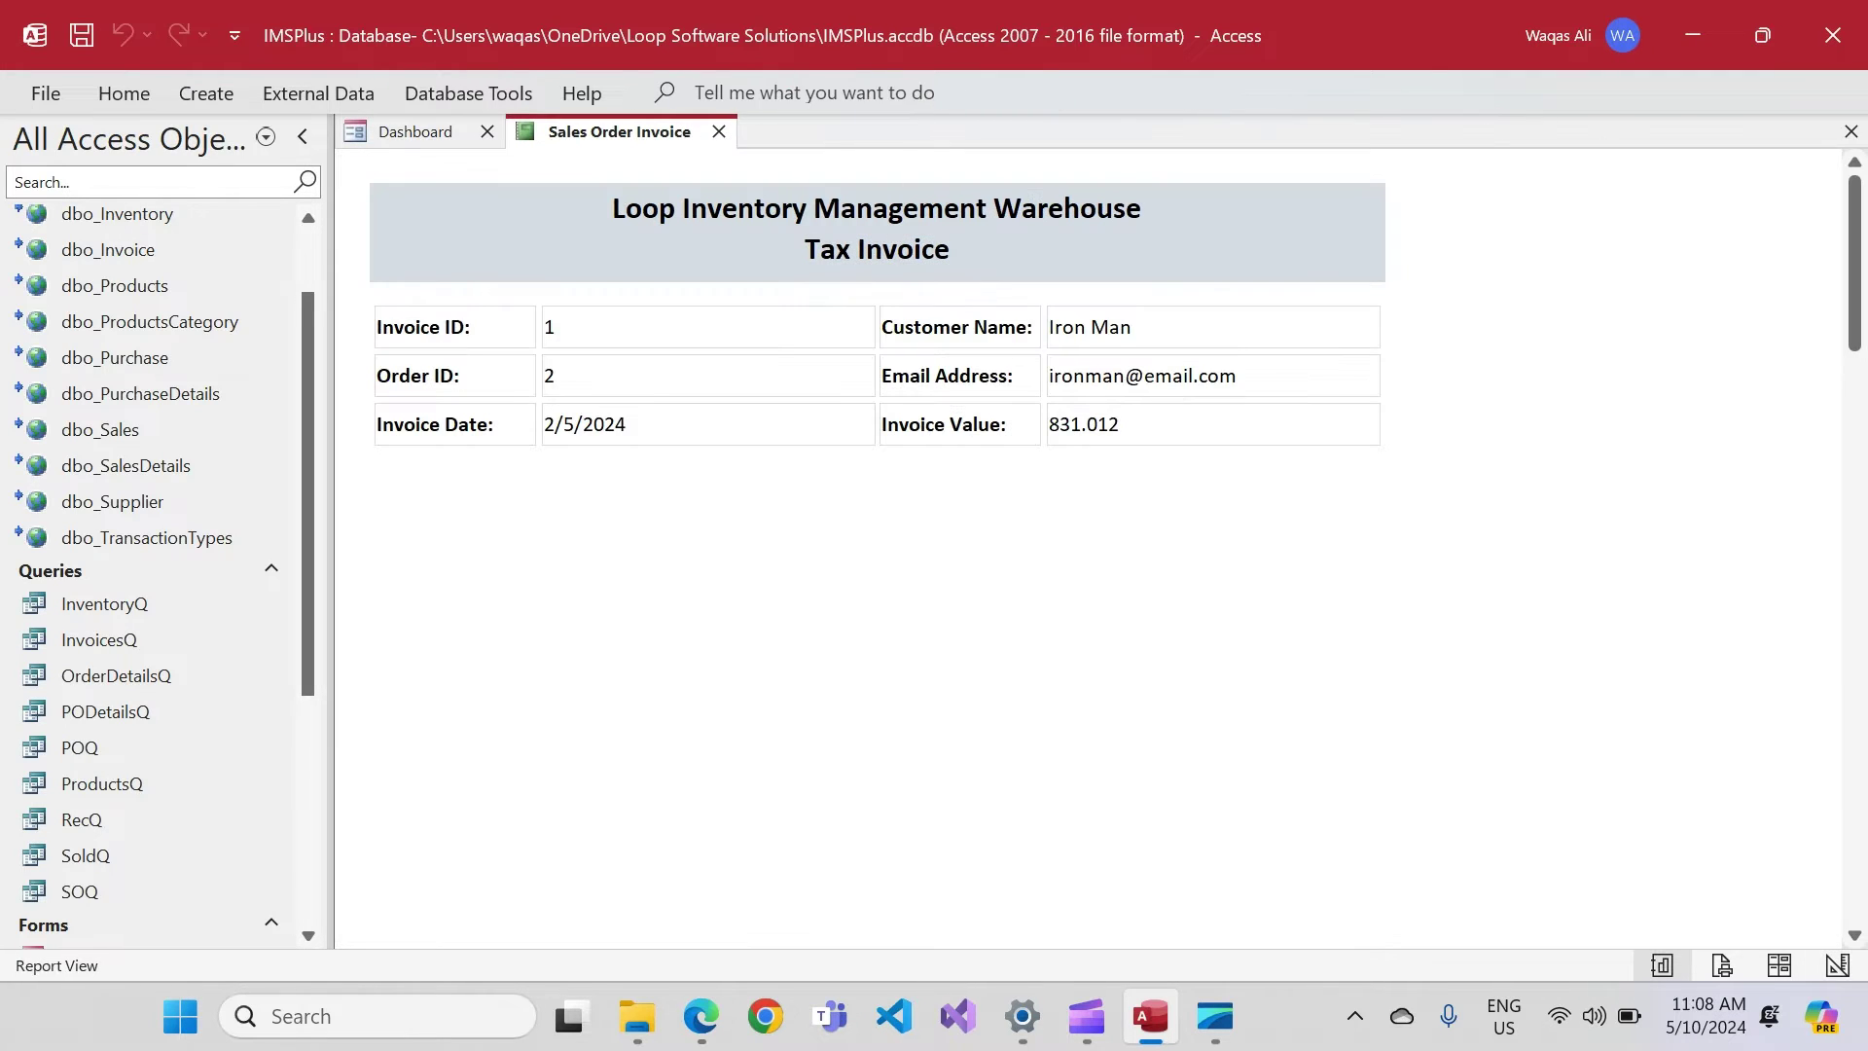
click(1105, 234)
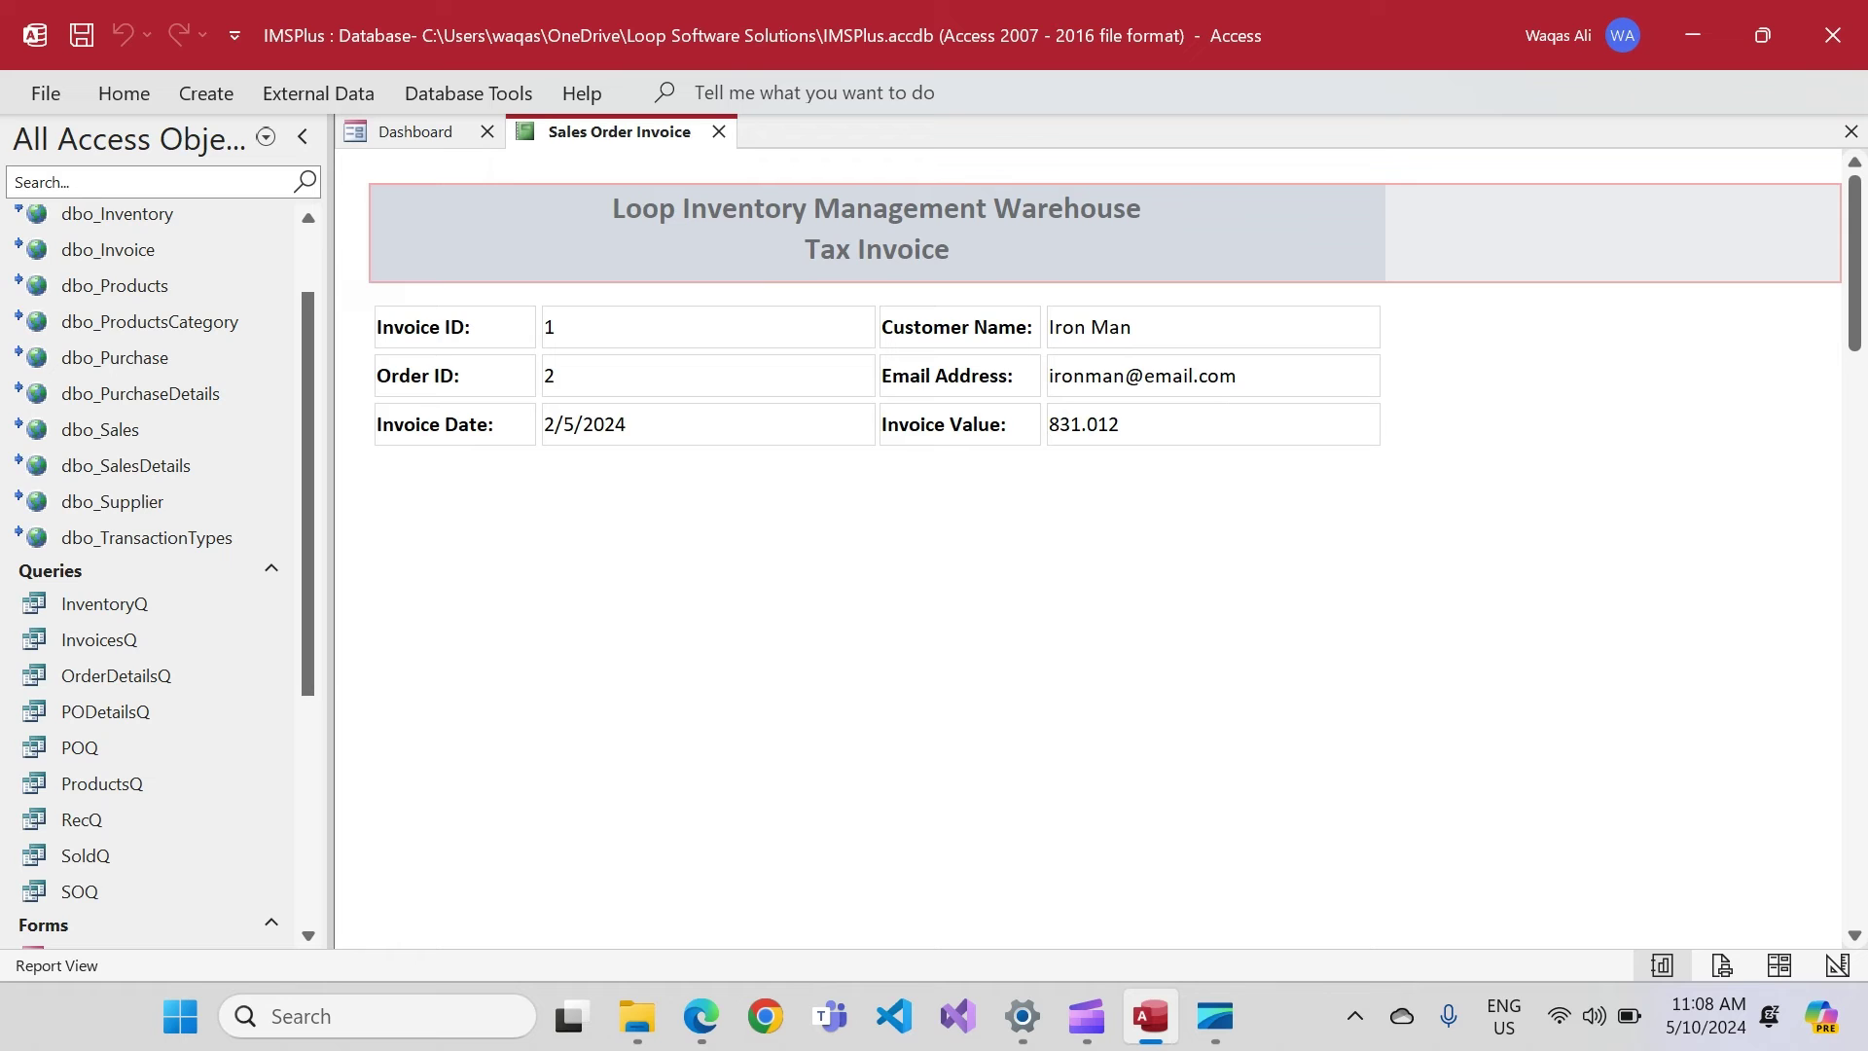
click(632, 424)
click(973, 615)
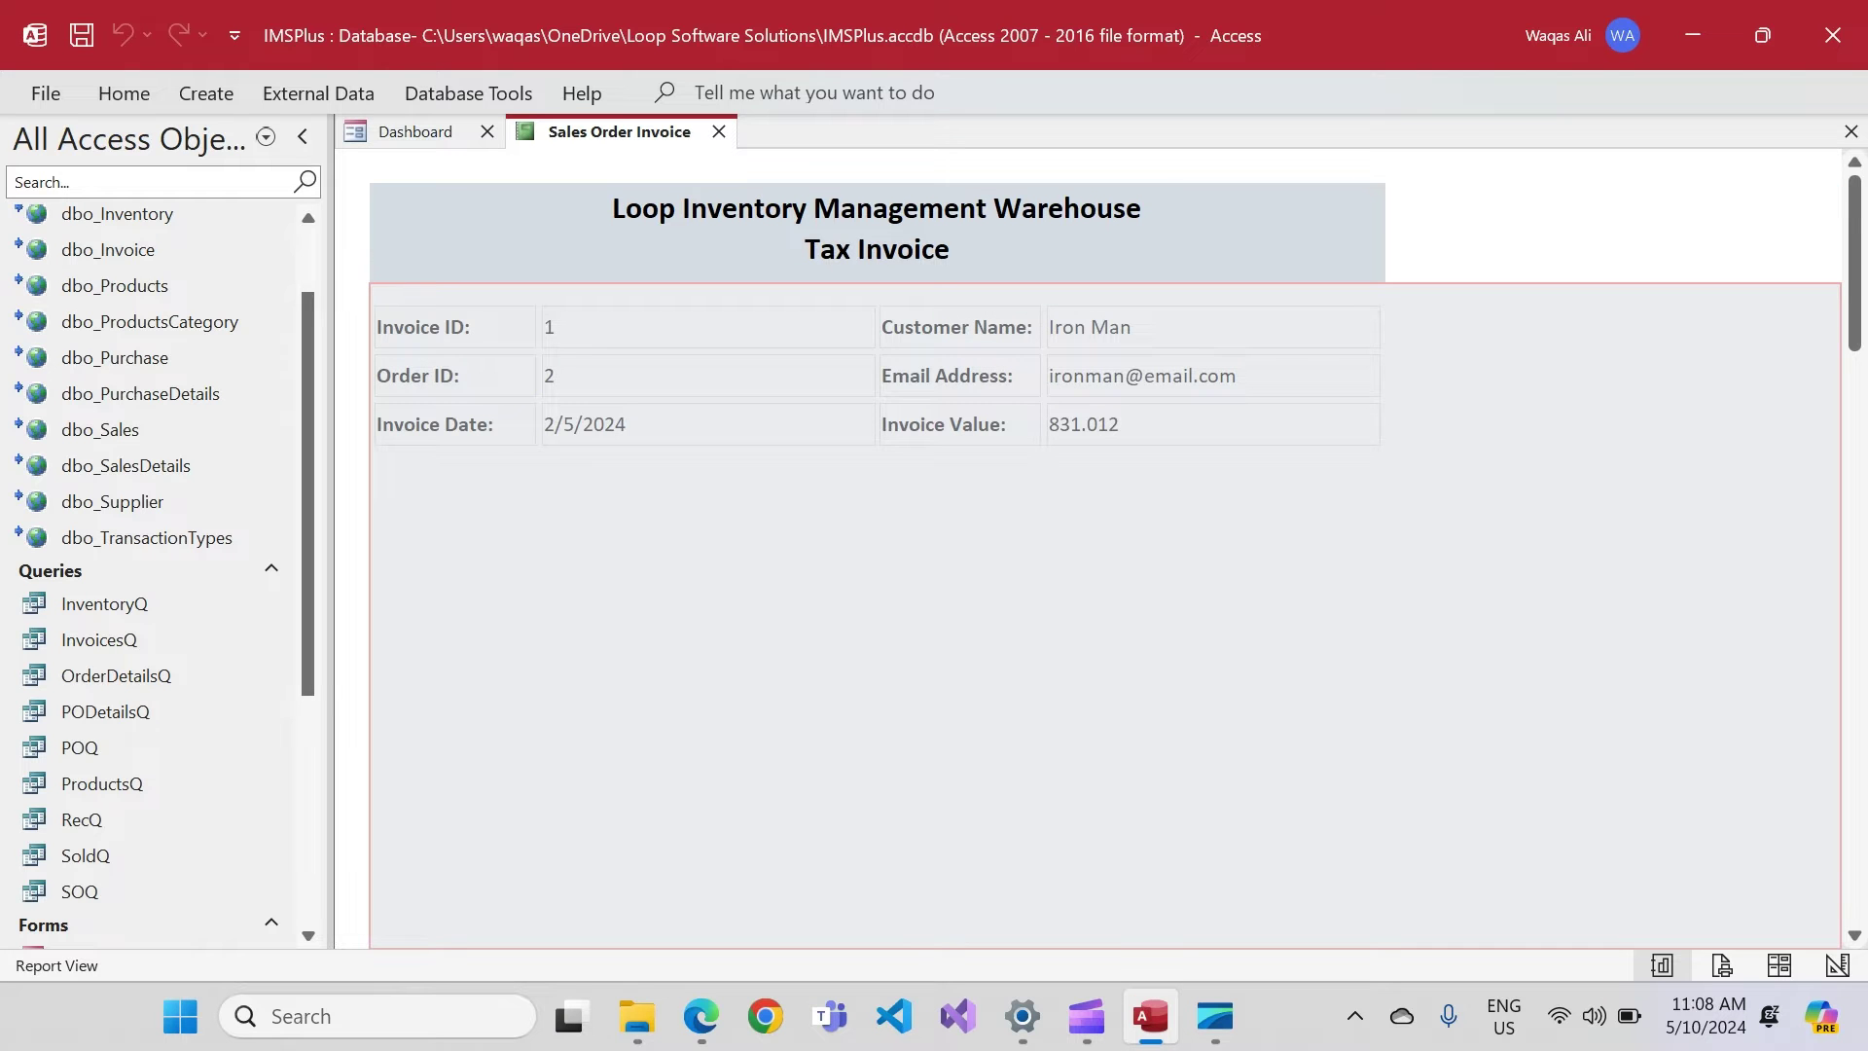
Step: Set the report's Pop Up and Modal properties to Yes in Design View and save the report
right_click(817, 498)
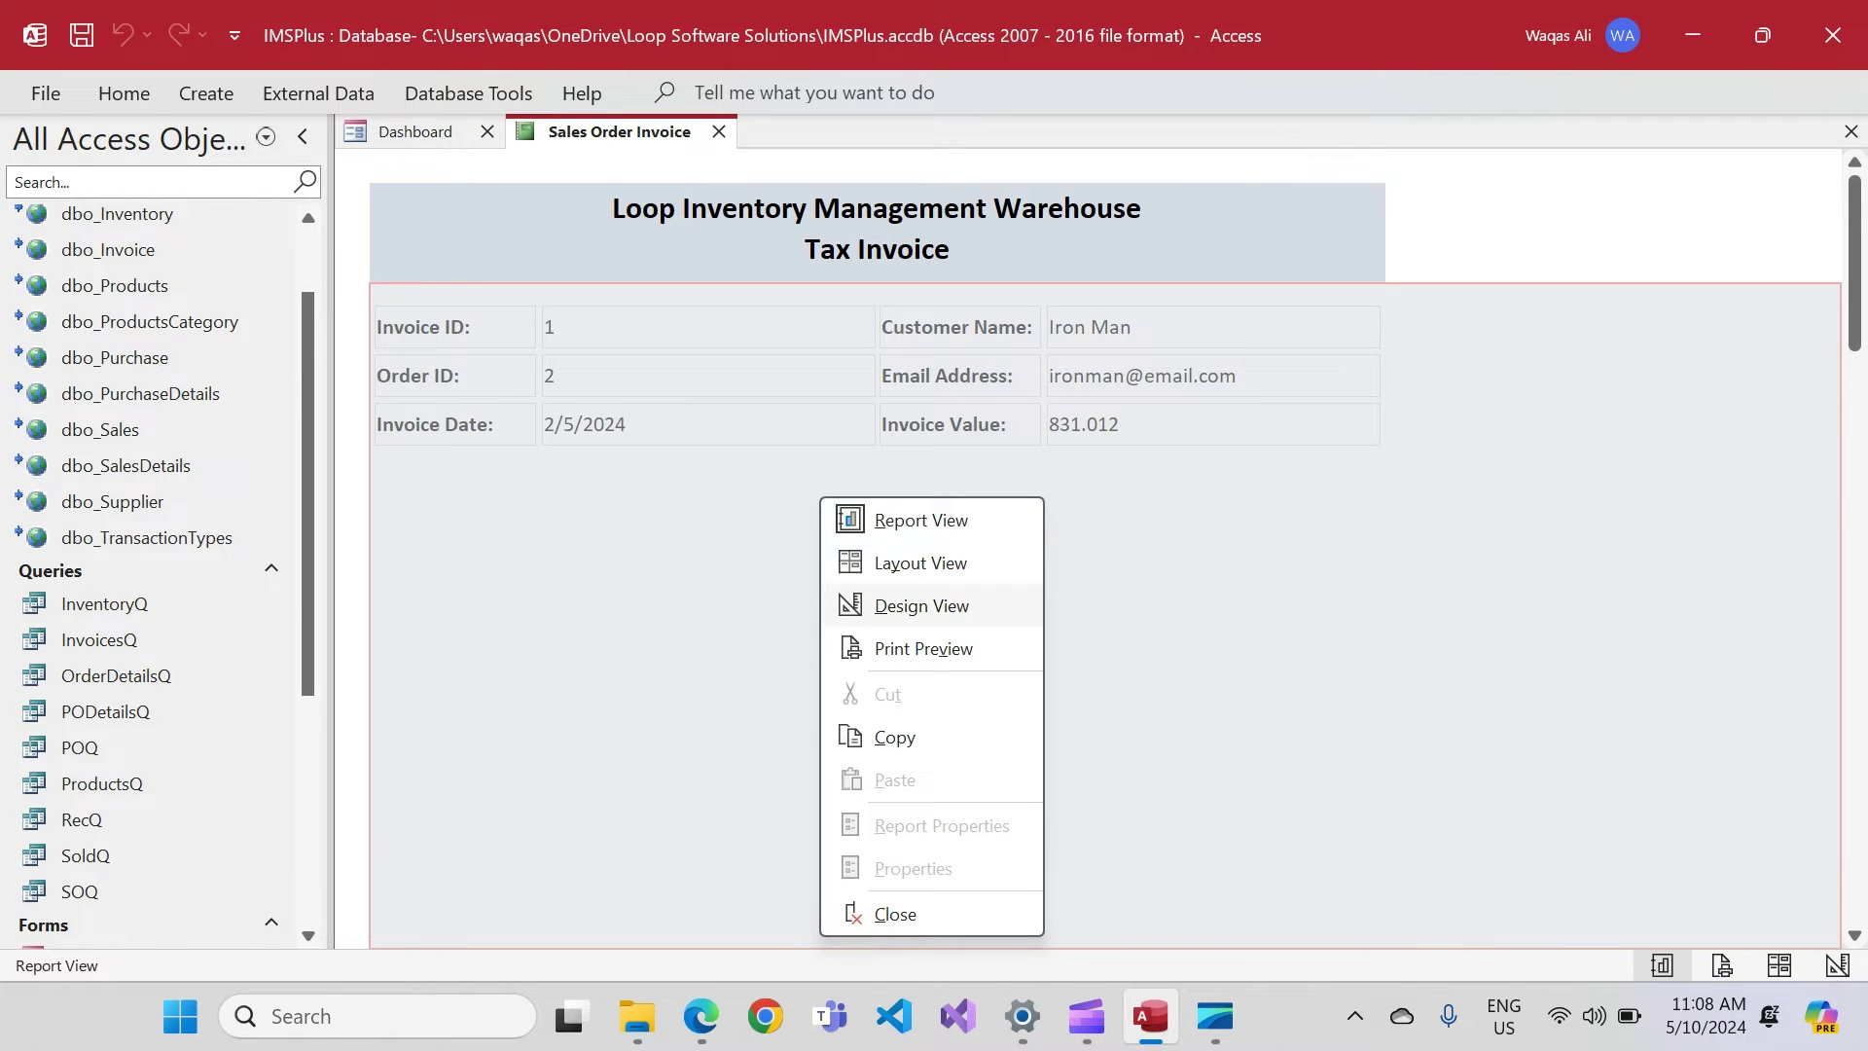
click(900, 604)
click(351, 165)
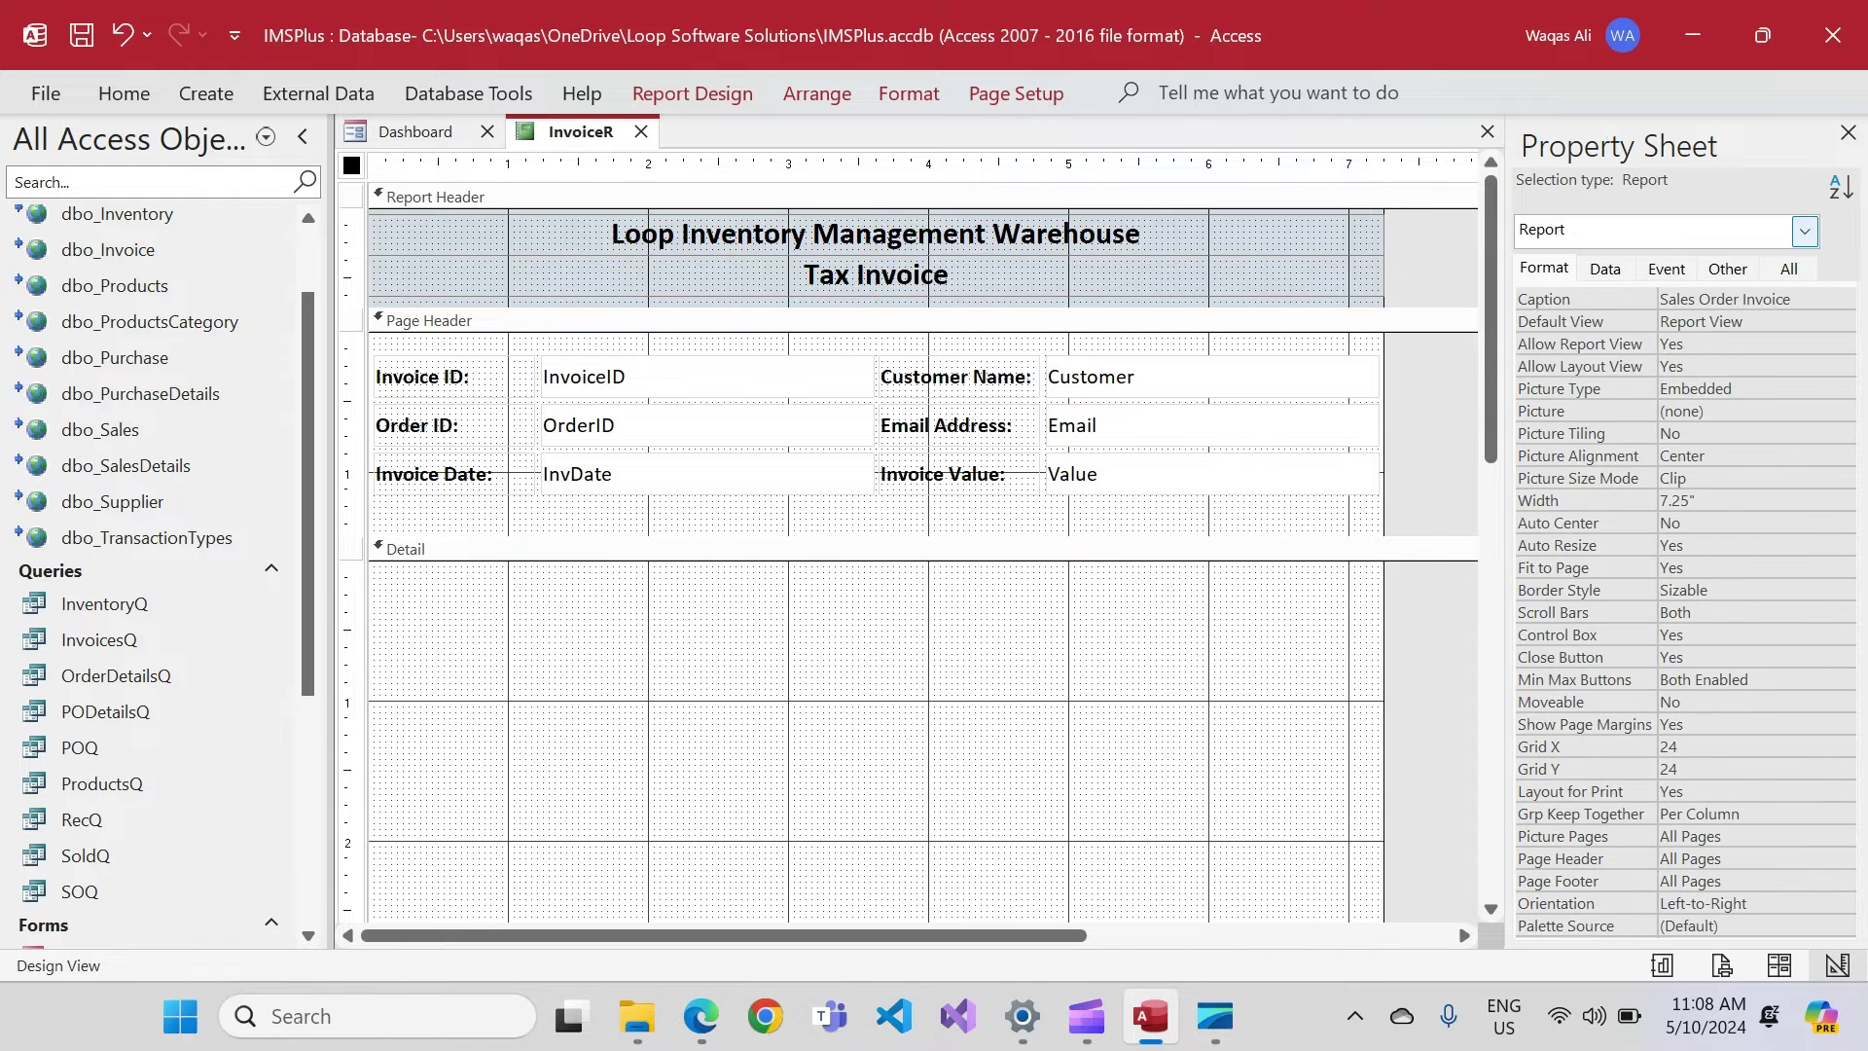
click(1727, 269)
click(1741, 299)
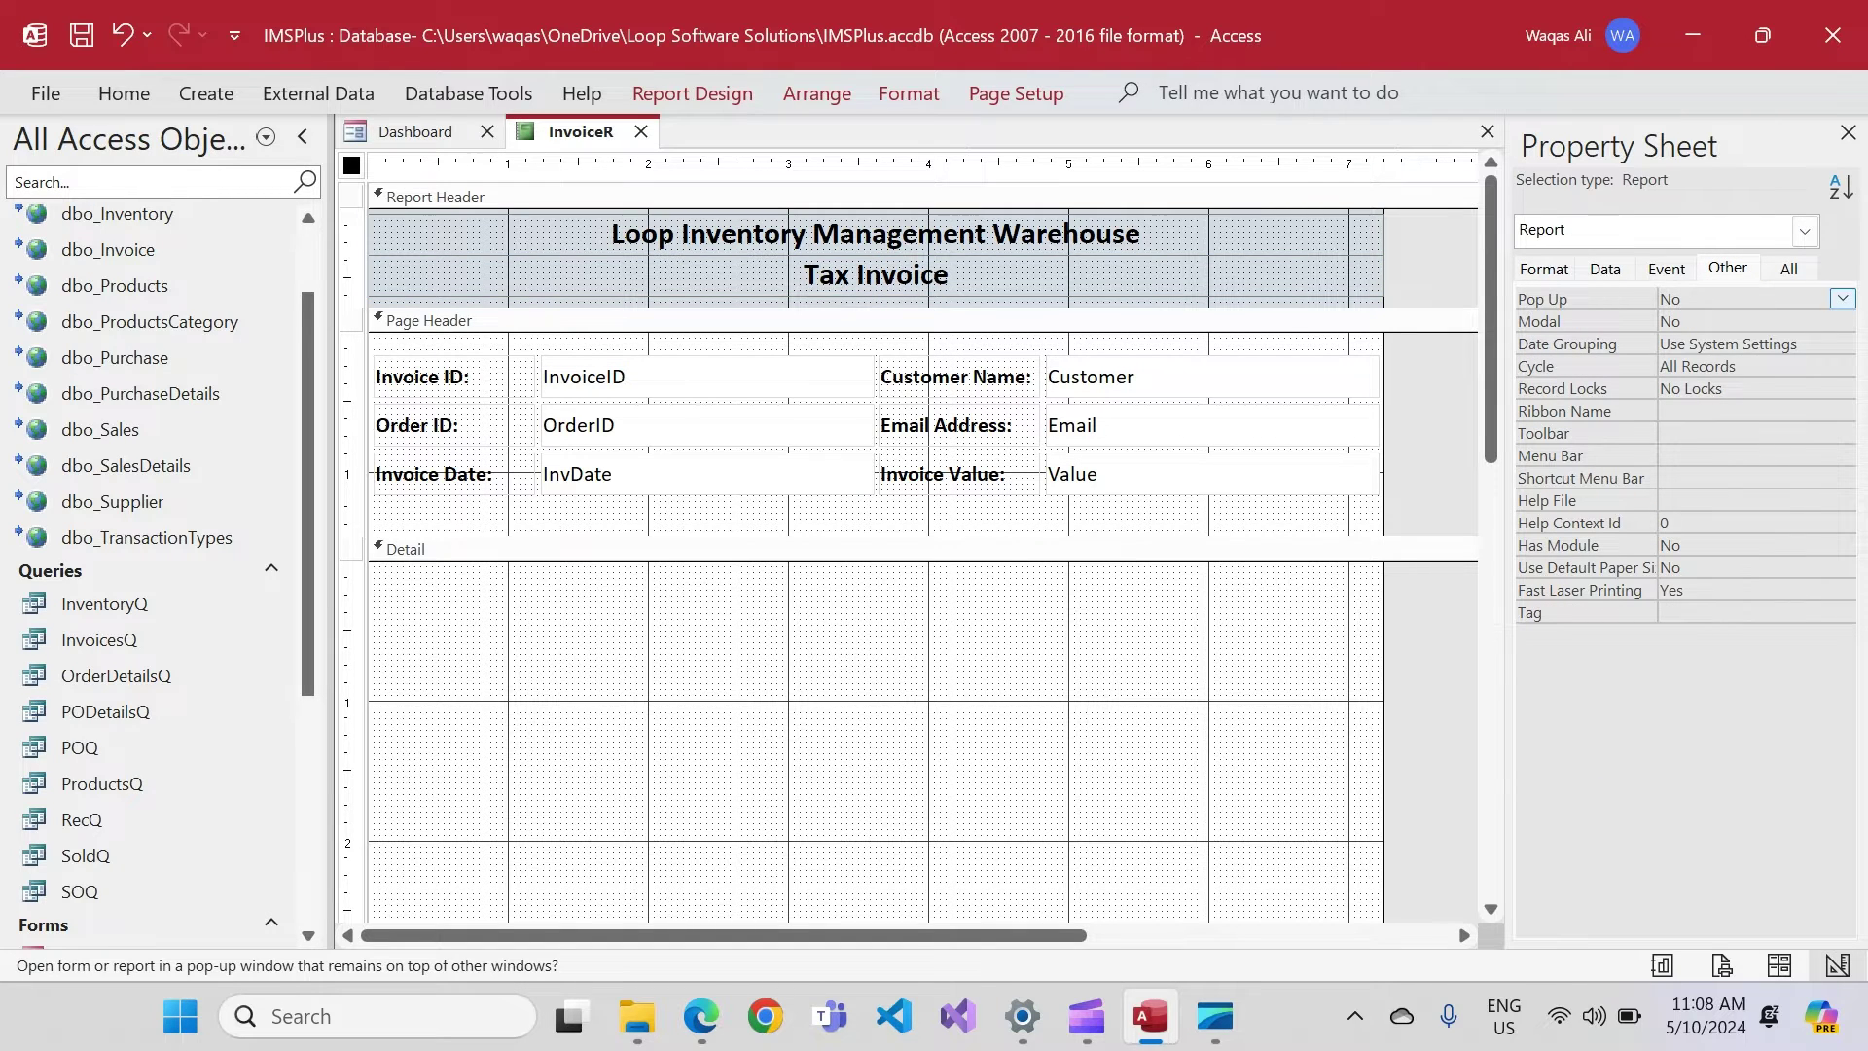
double_click(1742, 299)
double_click(1742, 322)
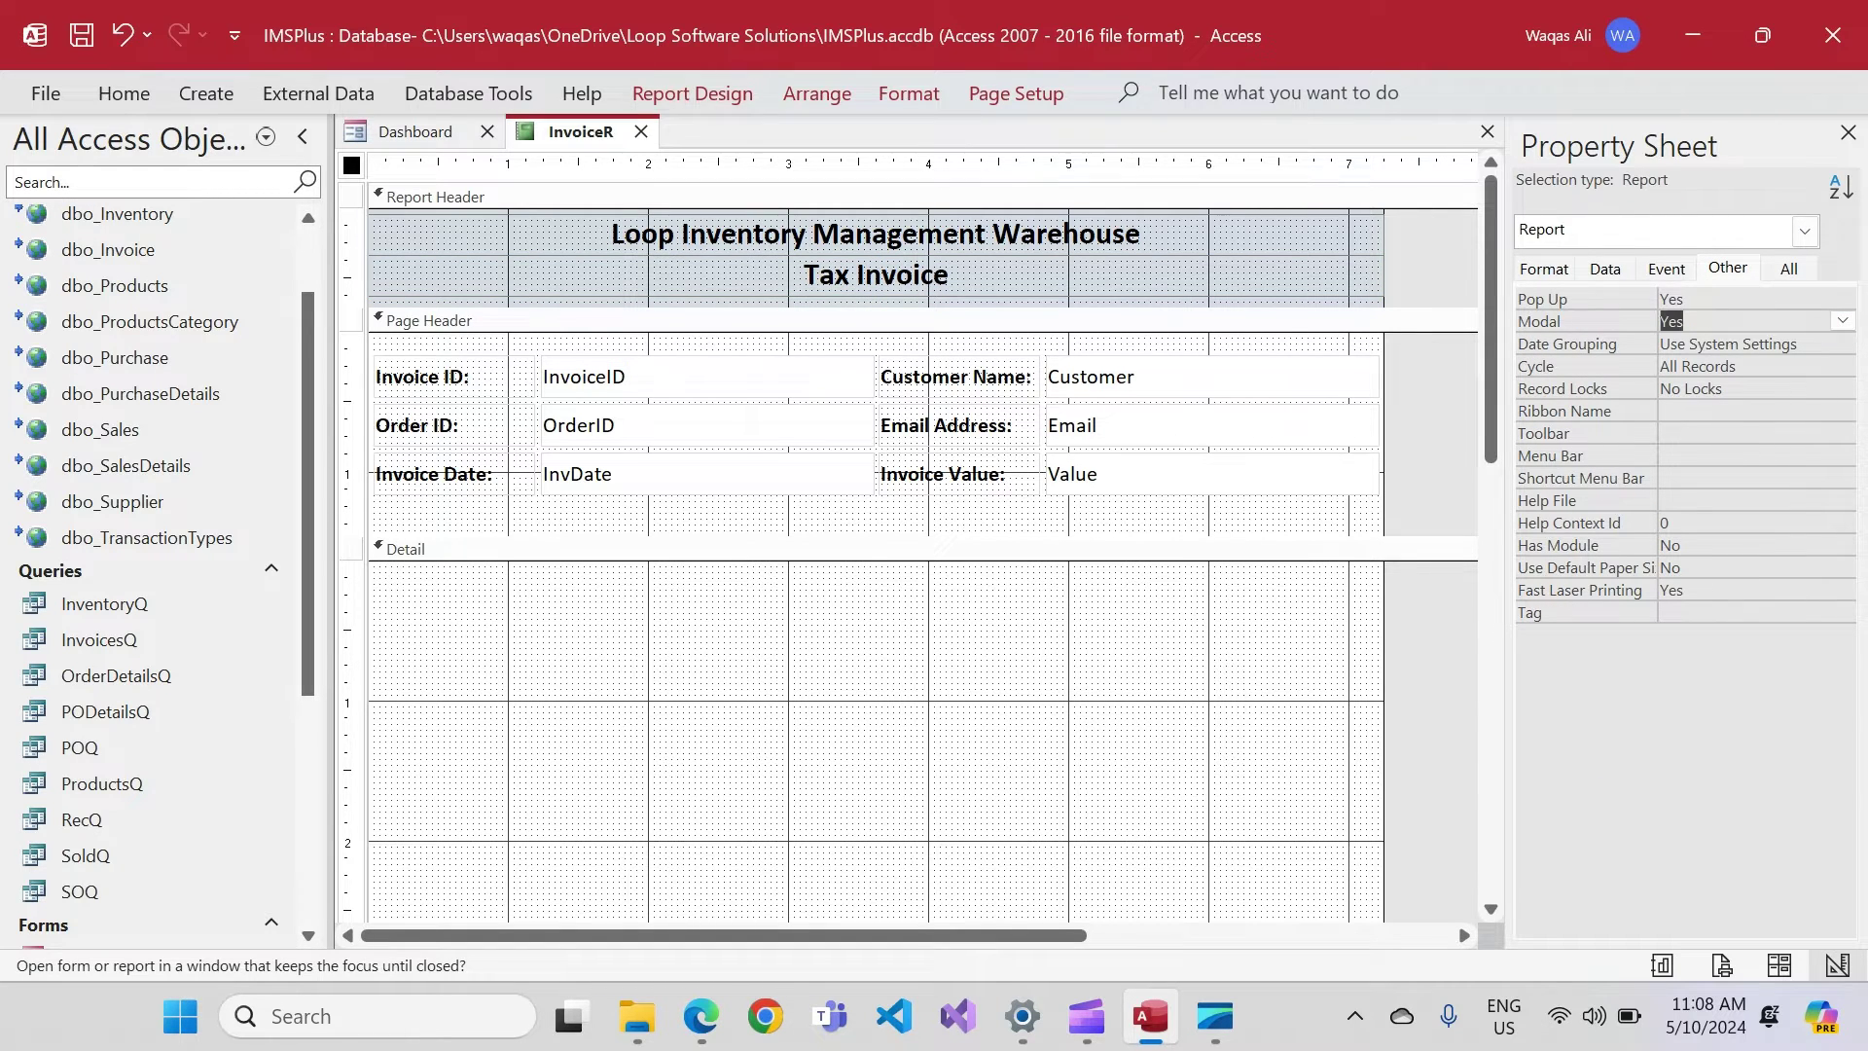
right_click(551, 128)
click(595, 152)
Step: Display the report as a pop-up window in Report View and examine its header and invoice fields
right_click(574, 129)
click(682, 280)
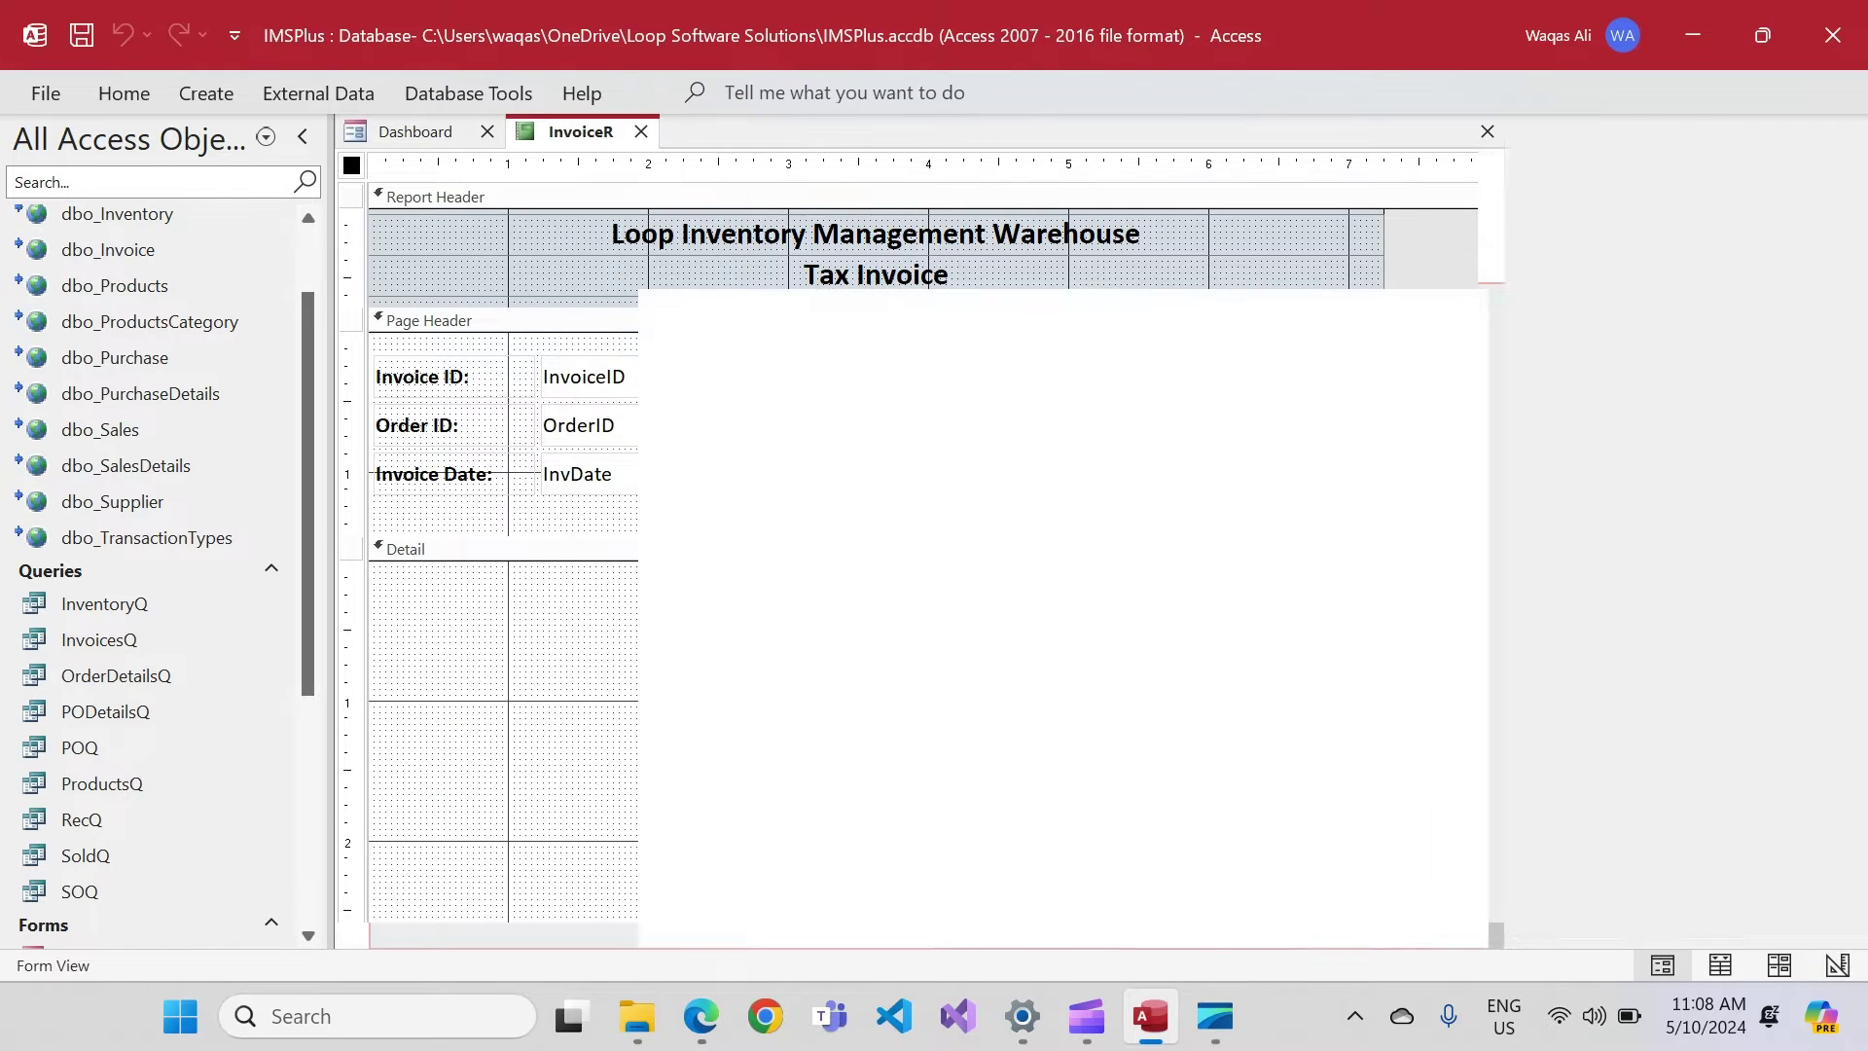
drag(842, 171, 849, 157)
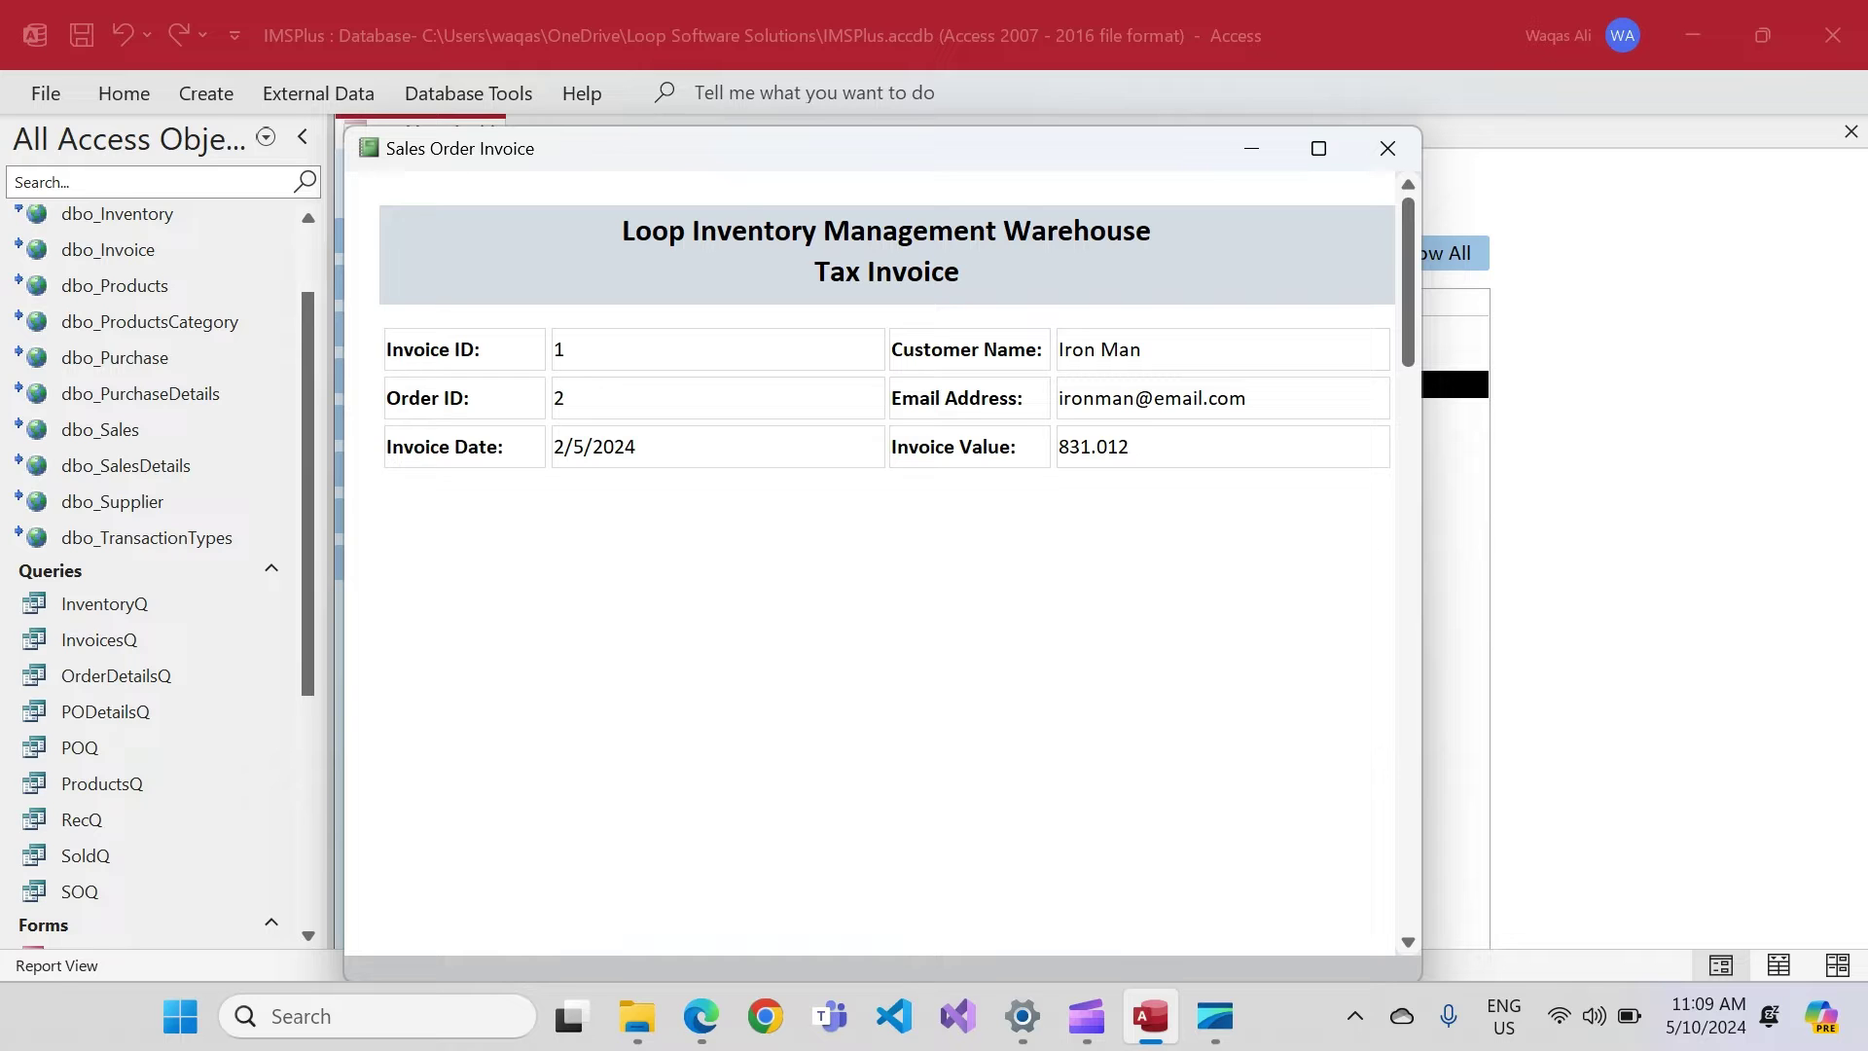
scroll(888, 562, down, 1)
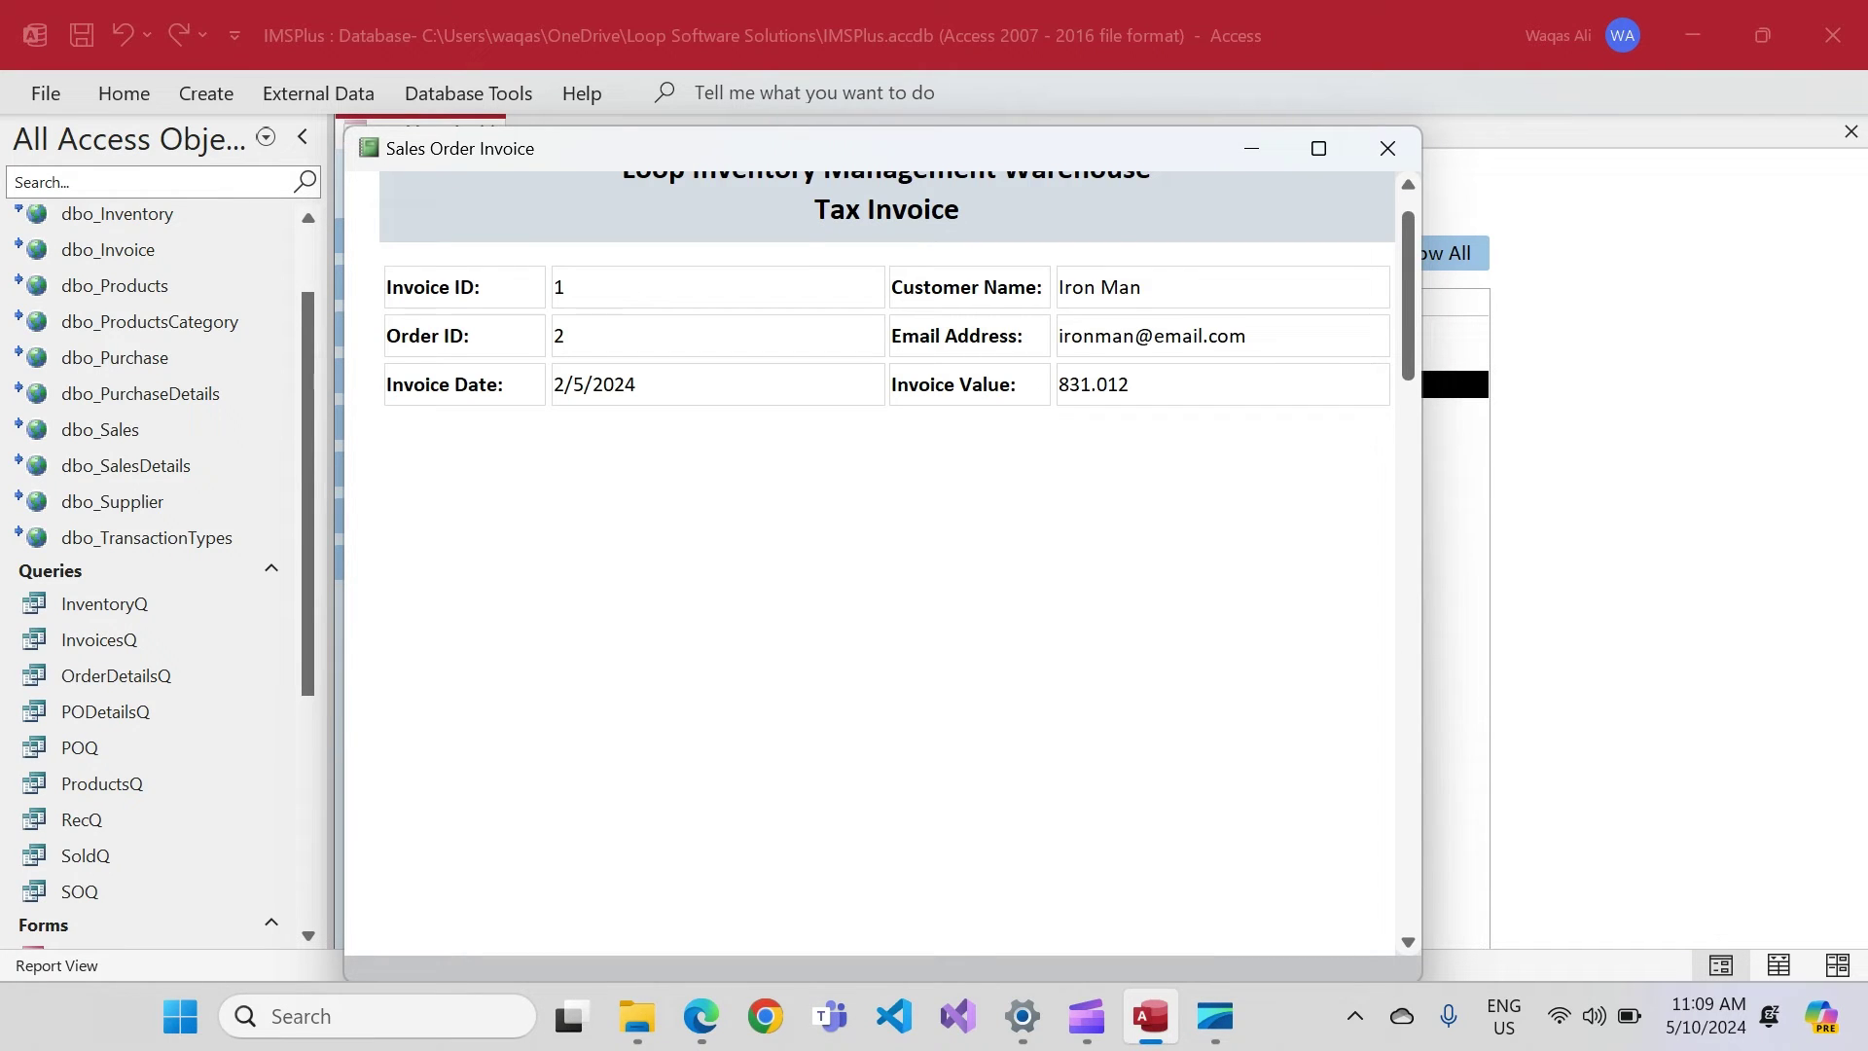
scroll(887, 563, up, 1)
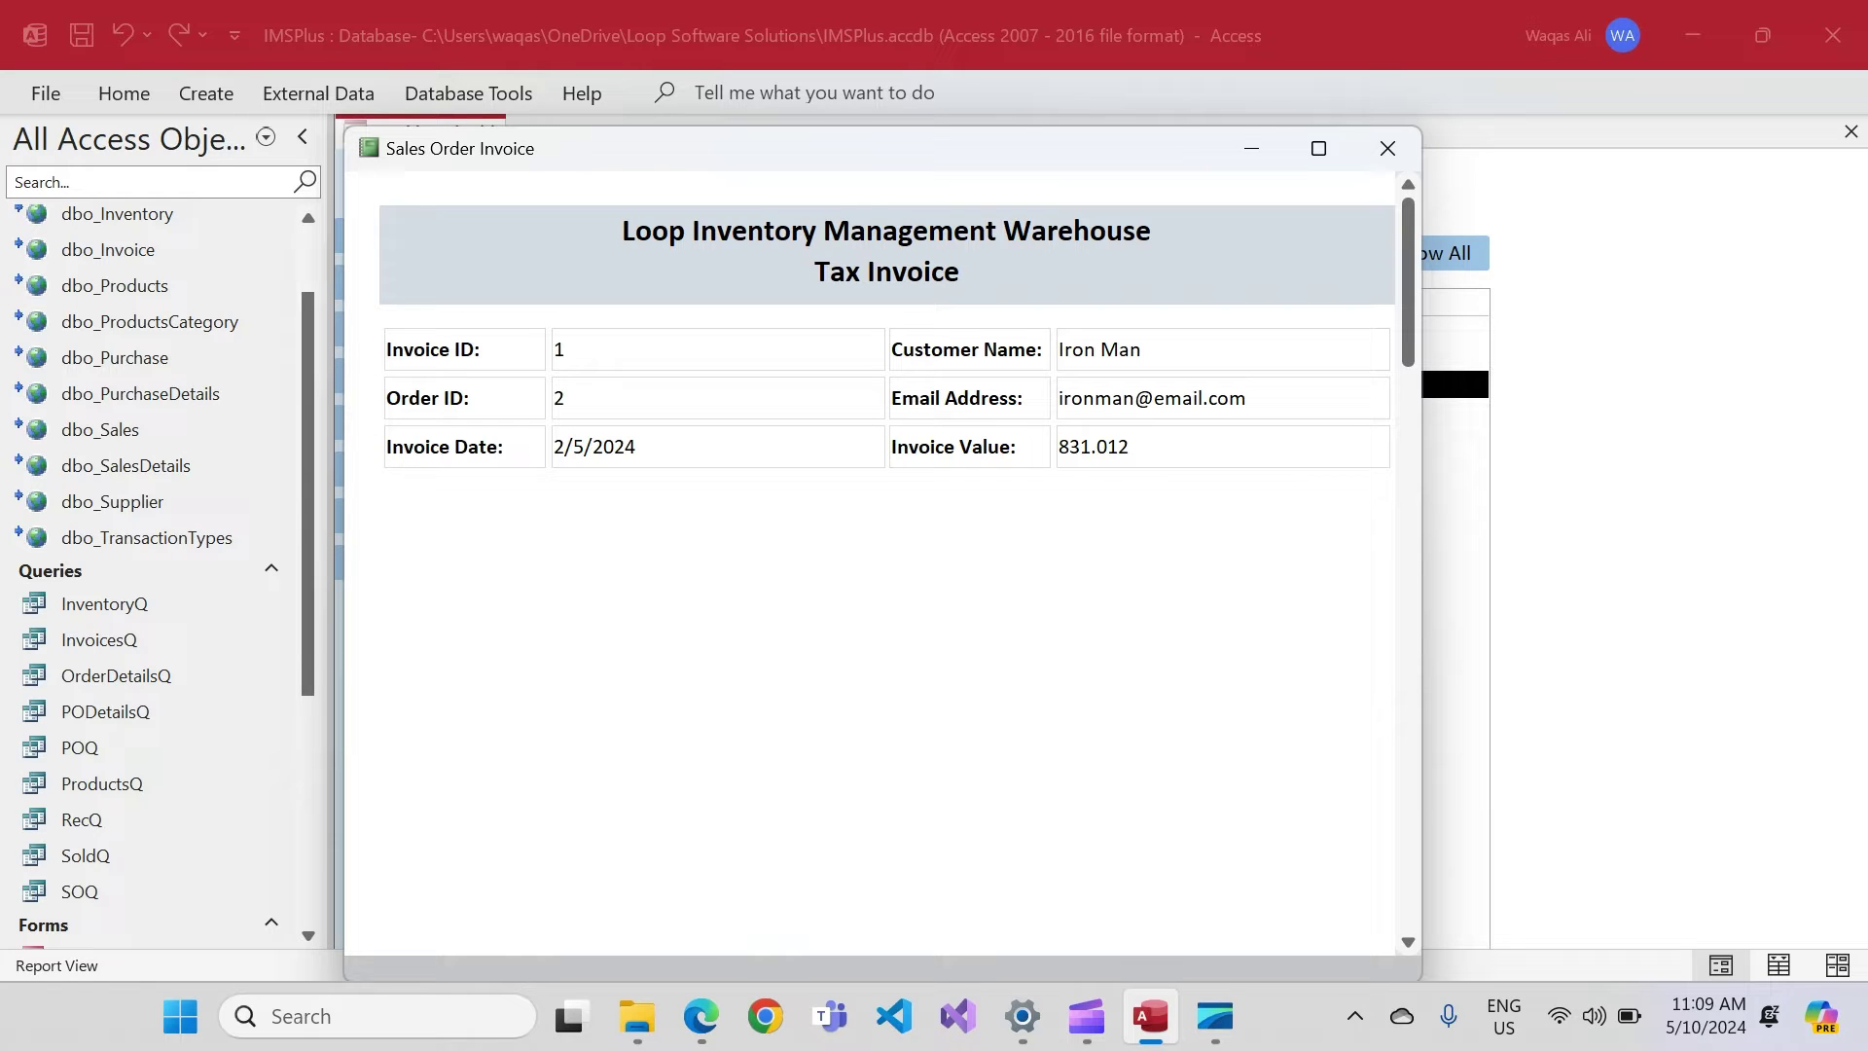
click(560, 398)
Step: Return to Design View, open the report's record source query and add the dbo_SalesDetails and dbo_Products tables
right_click(748, 570)
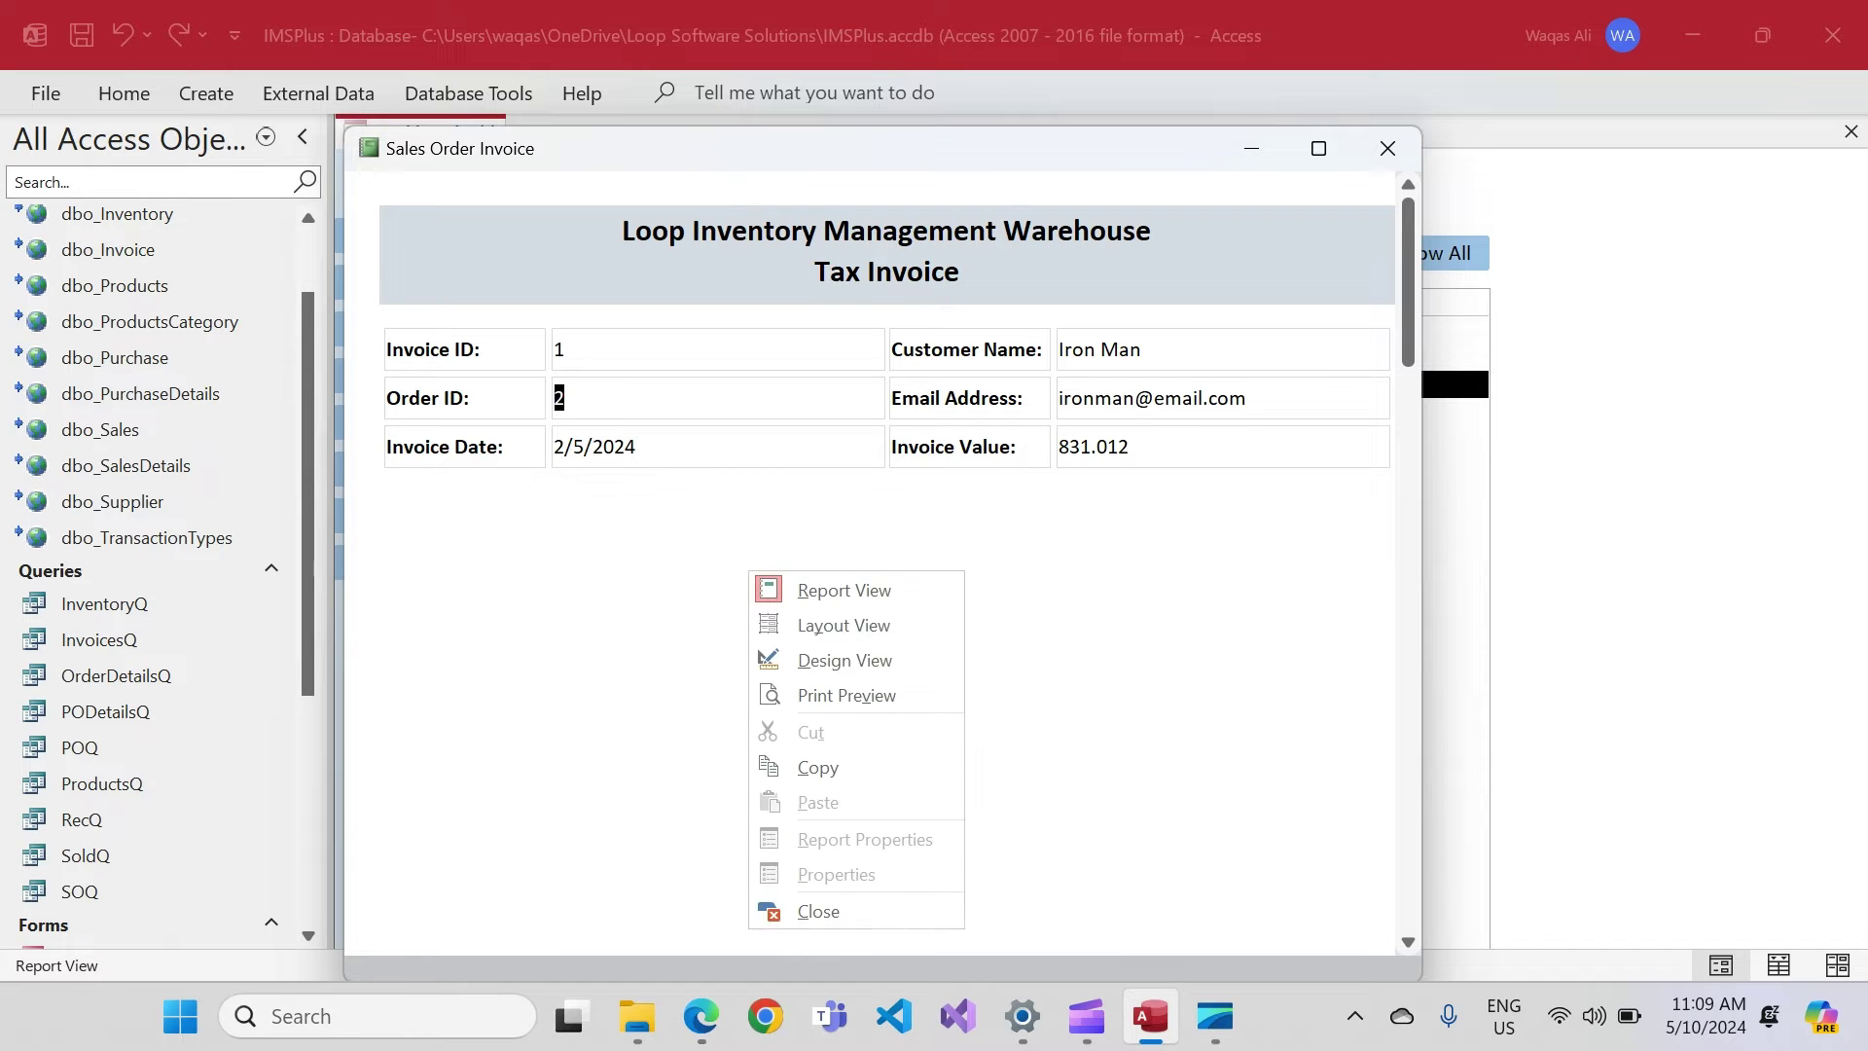
click(820, 647)
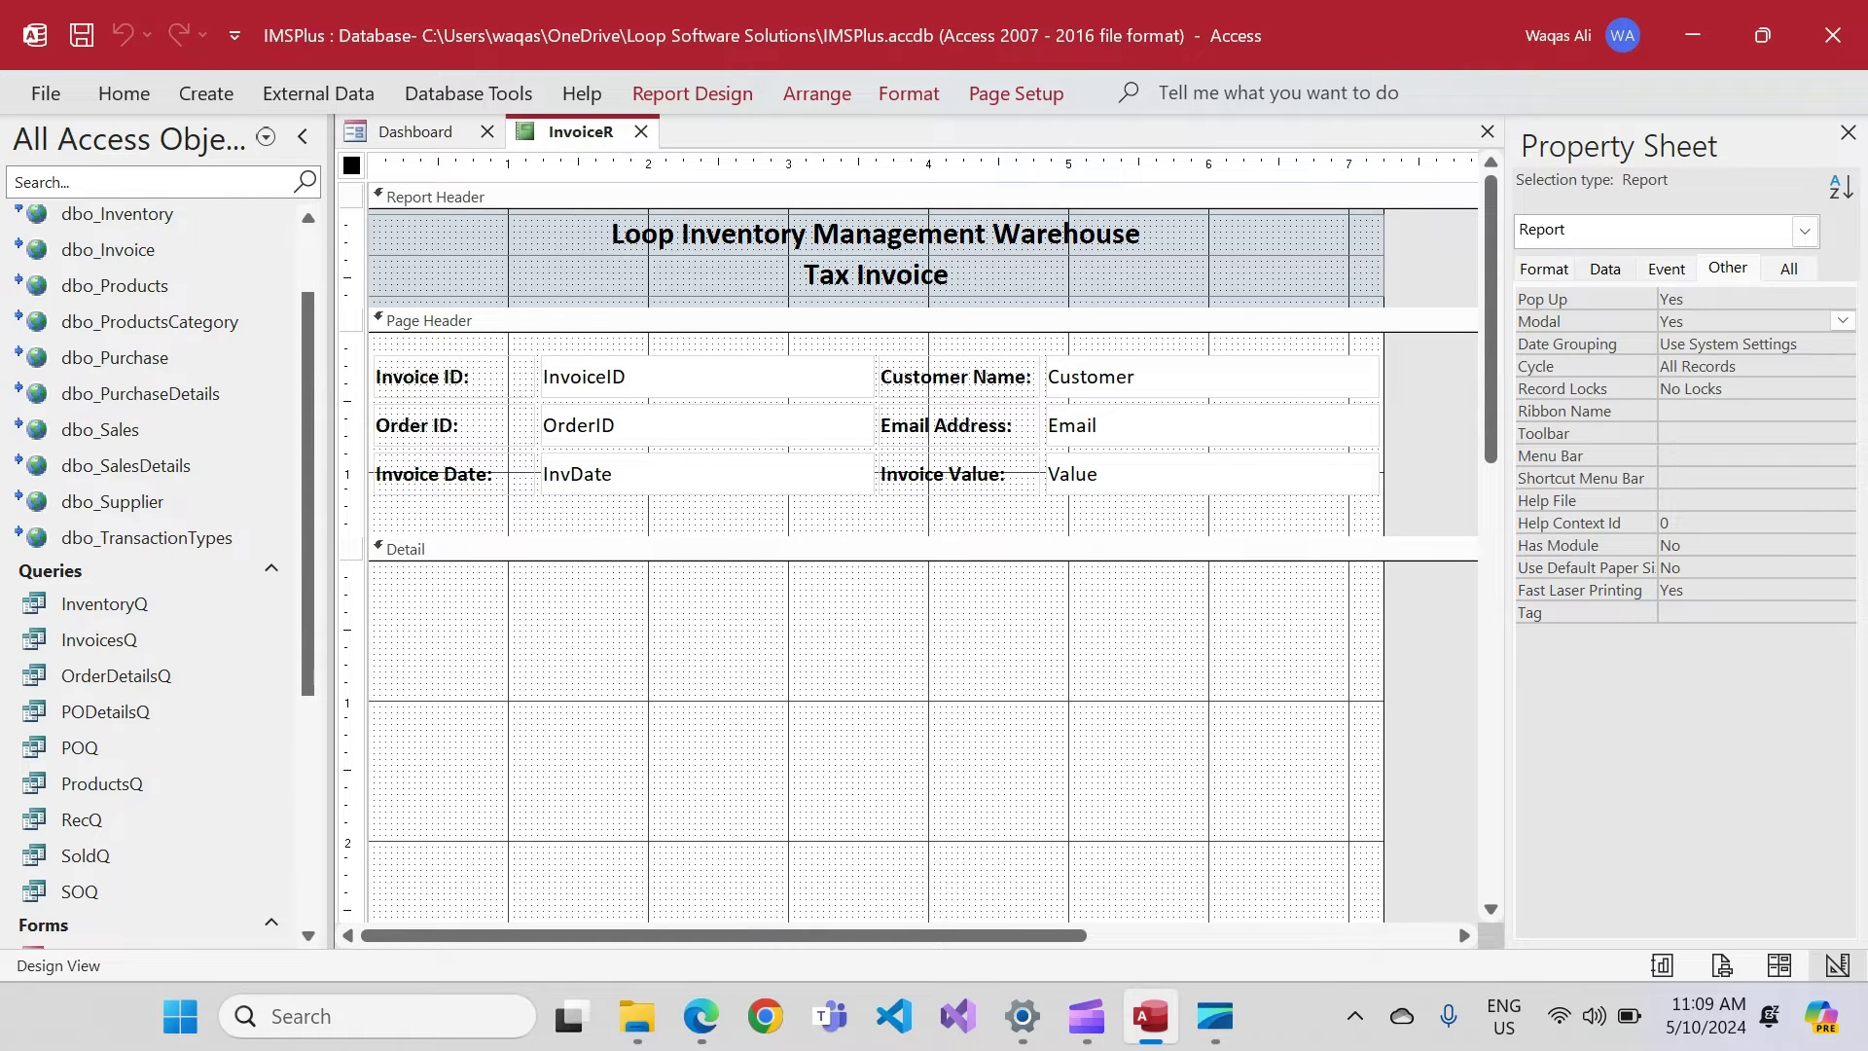
click(1605, 269)
click(1843, 299)
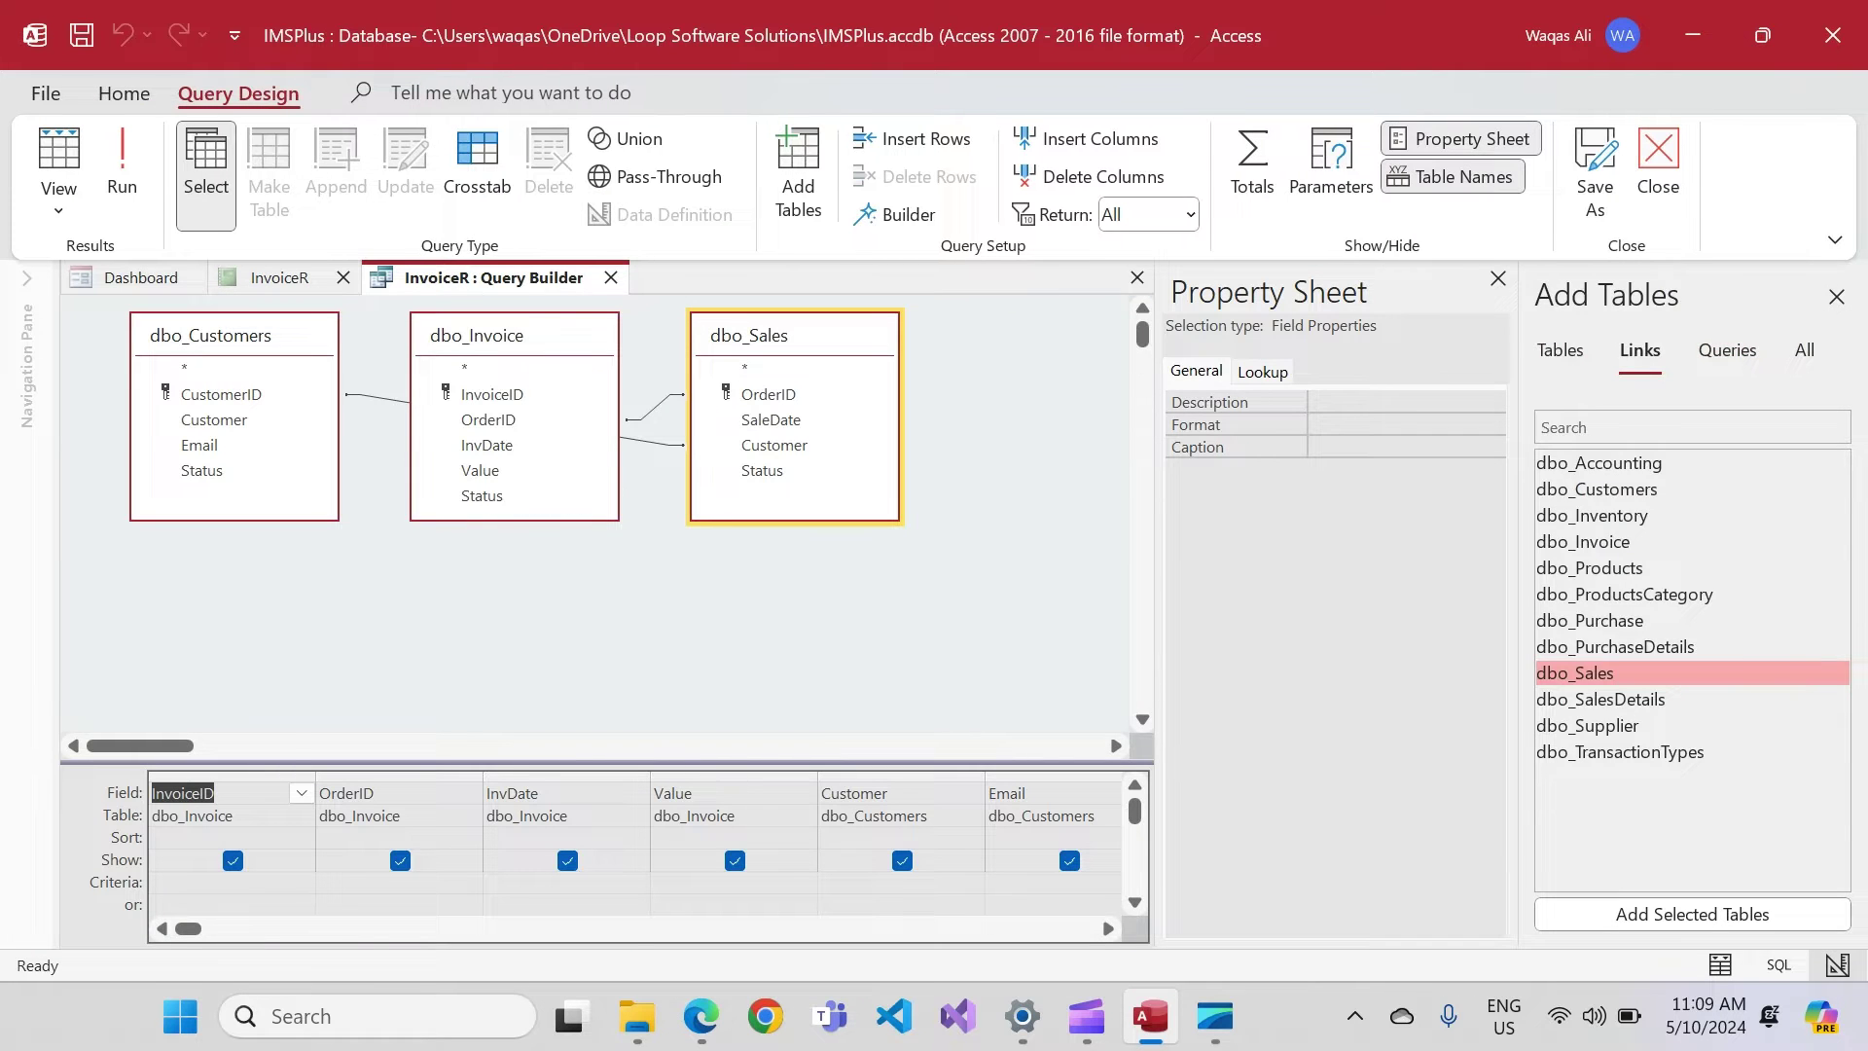
click(1498, 279)
double_click(1601, 700)
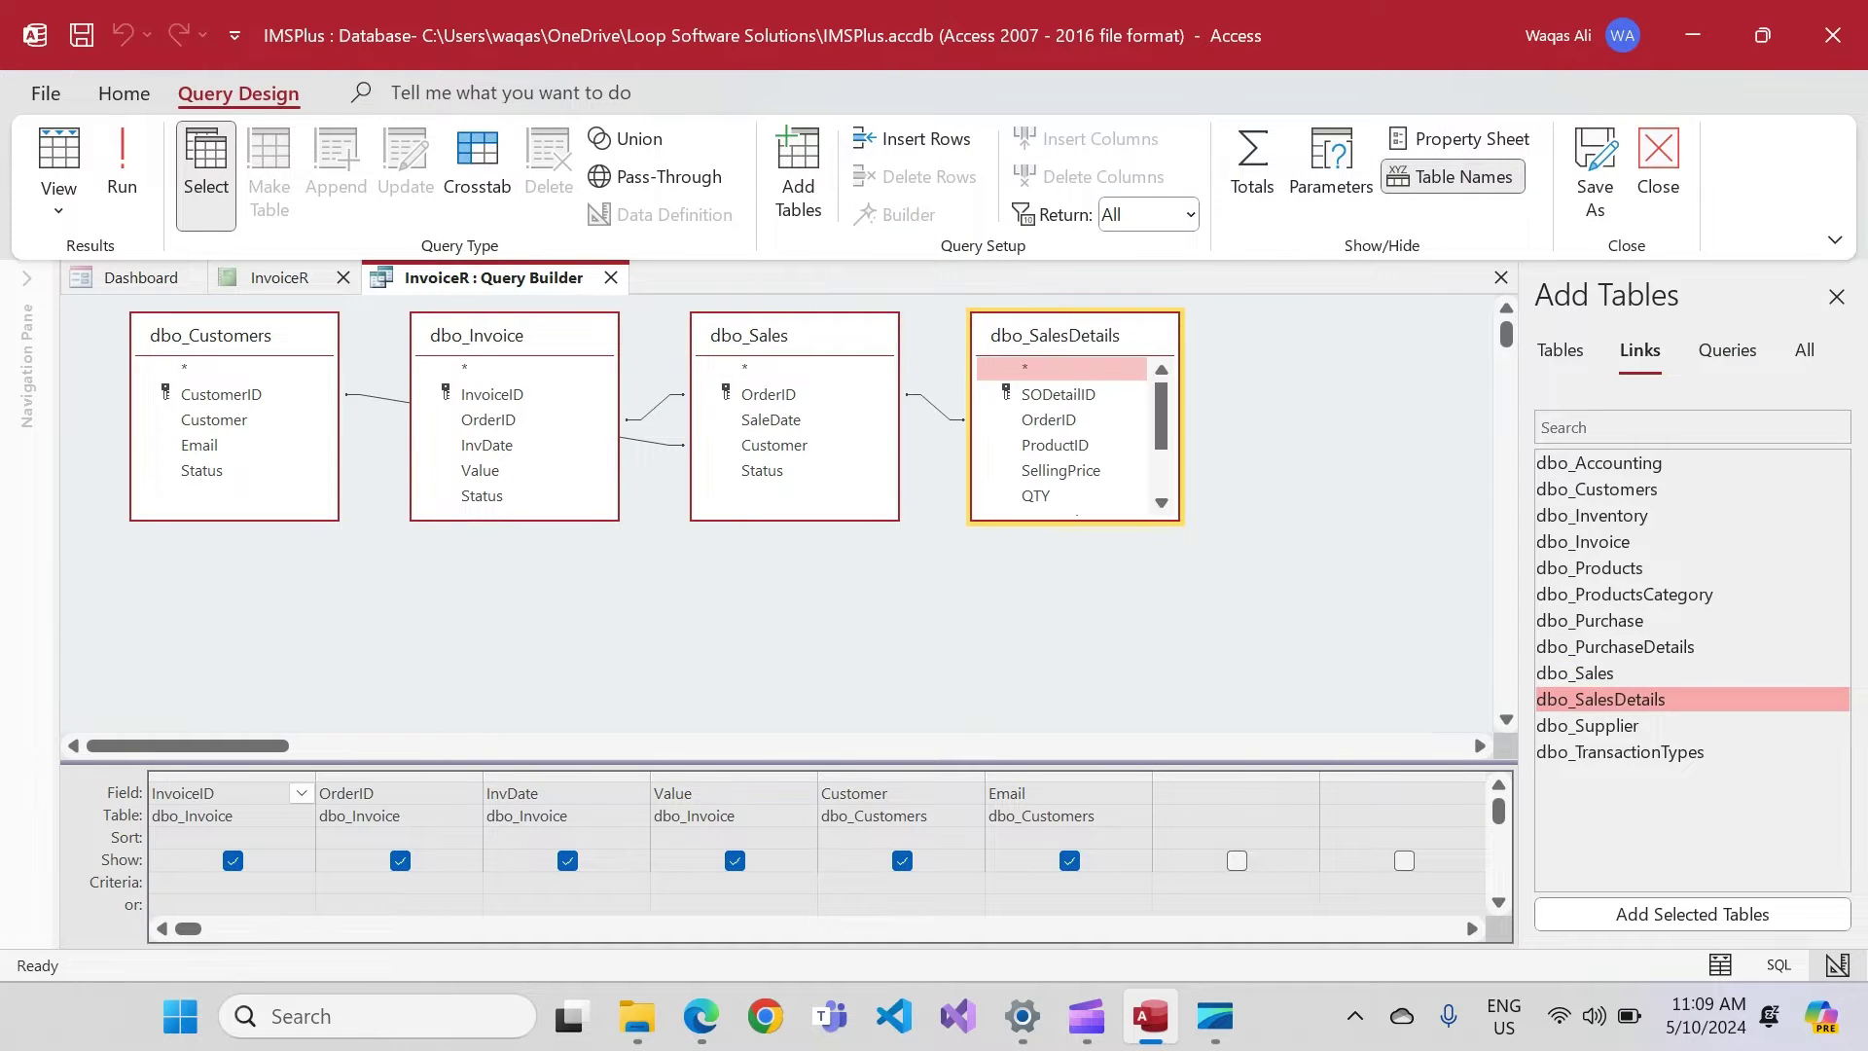
drag(1077, 521, 1077, 672)
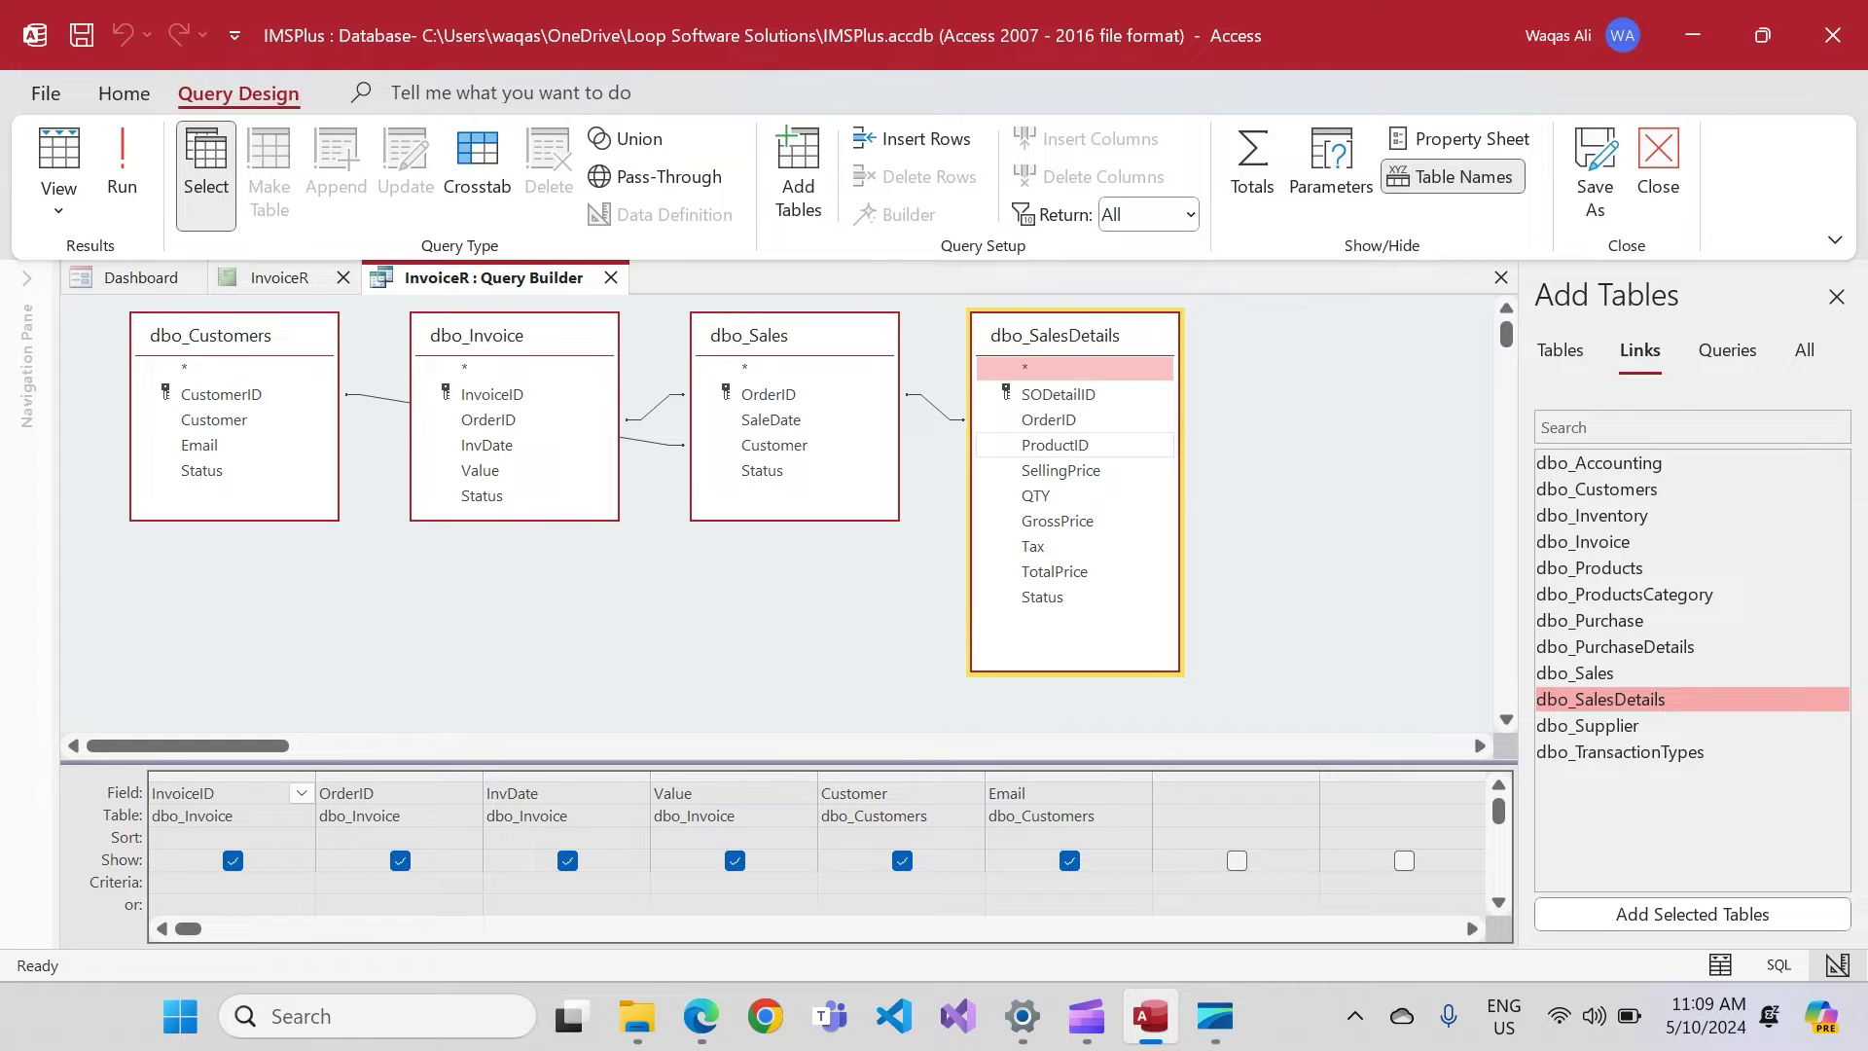
double_click(1601, 568)
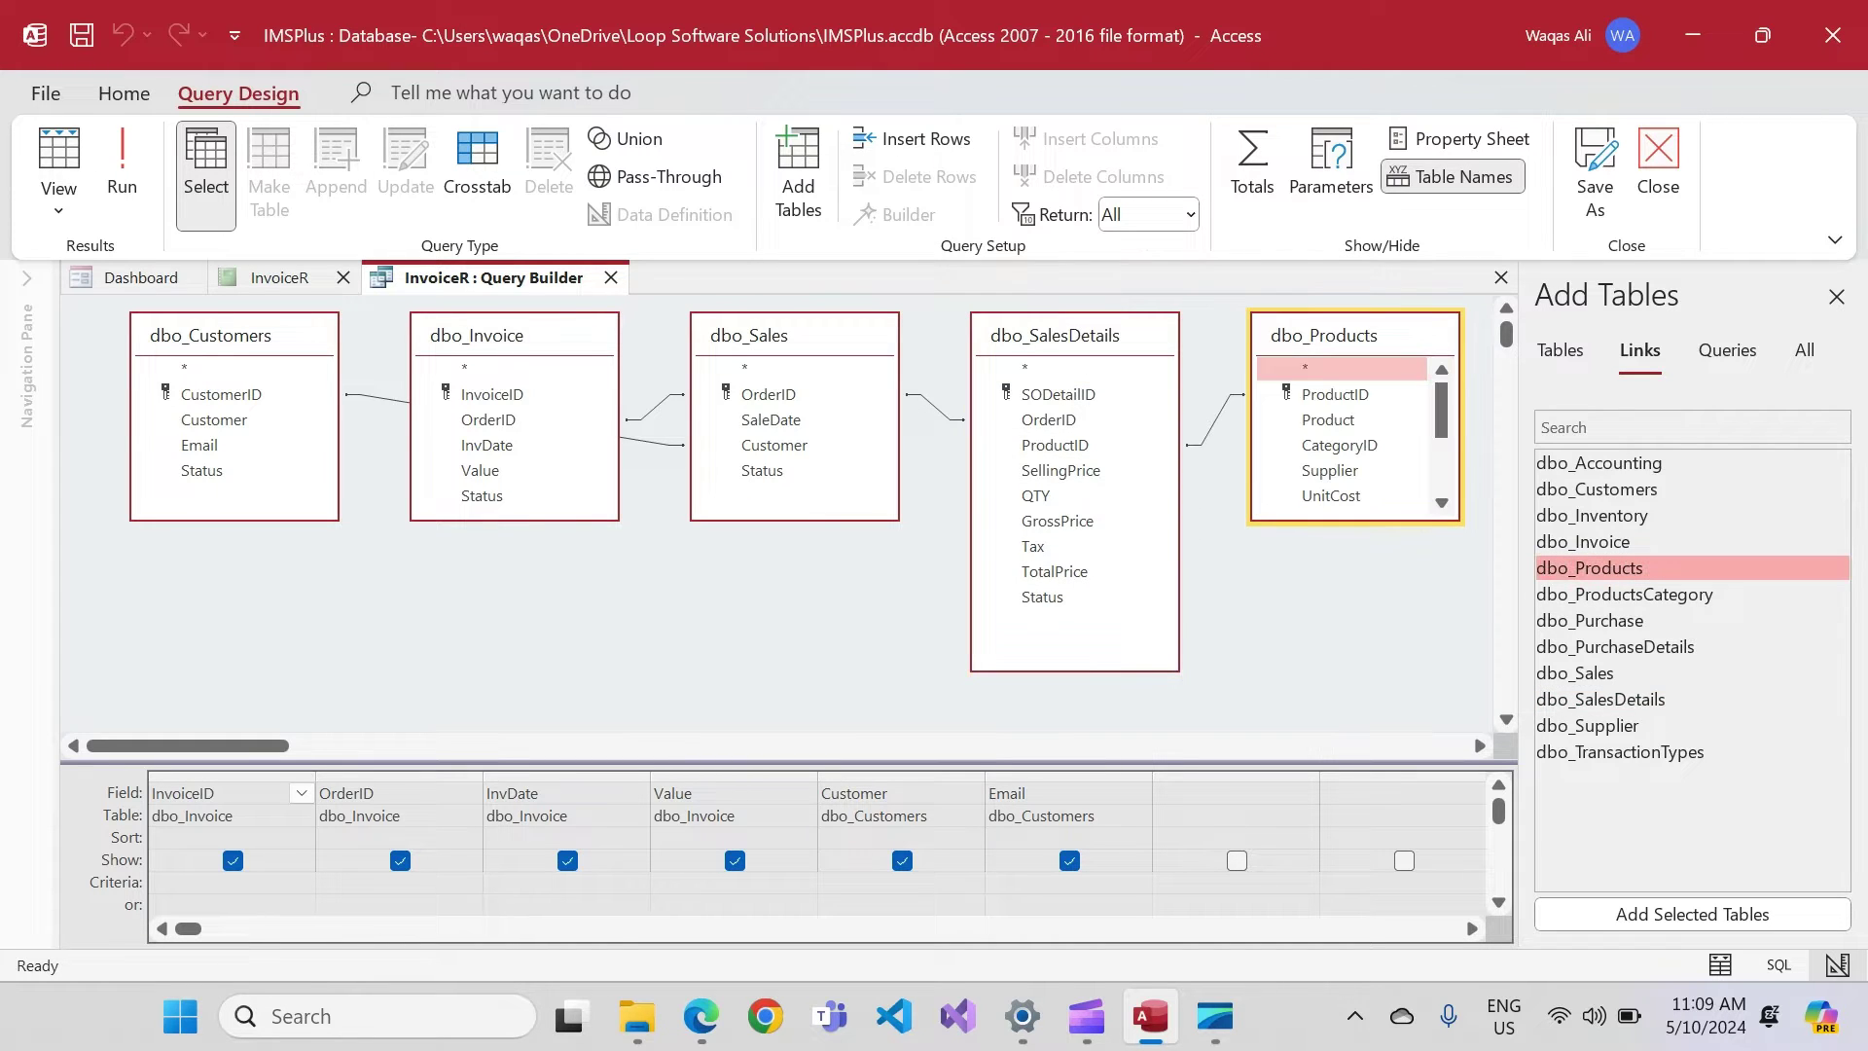
Step: Add Product from dbo_Products and SellingPrice, QTY, GrossPrice, Tax and TotalPrice from dbo_SalesDetails to the query, run it and look through the records
double_click(1328, 420)
double_click(1060, 470)
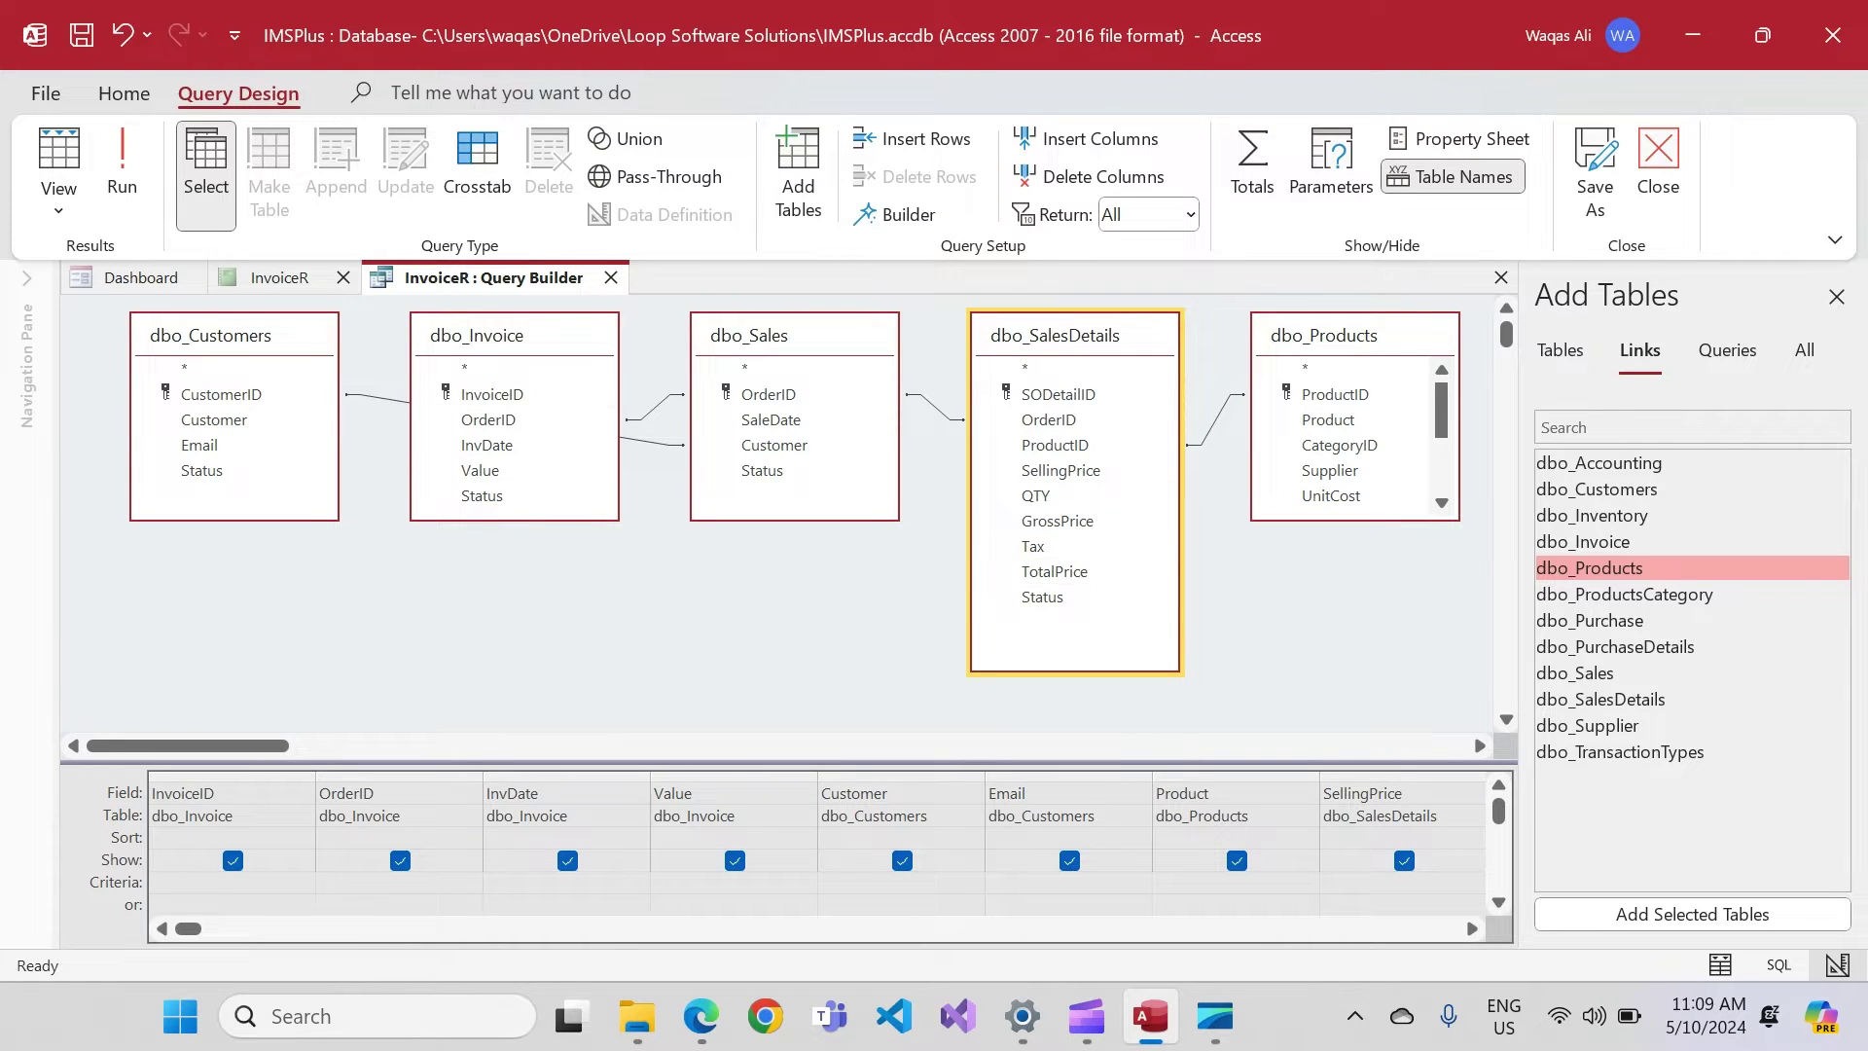
click(122, 164)
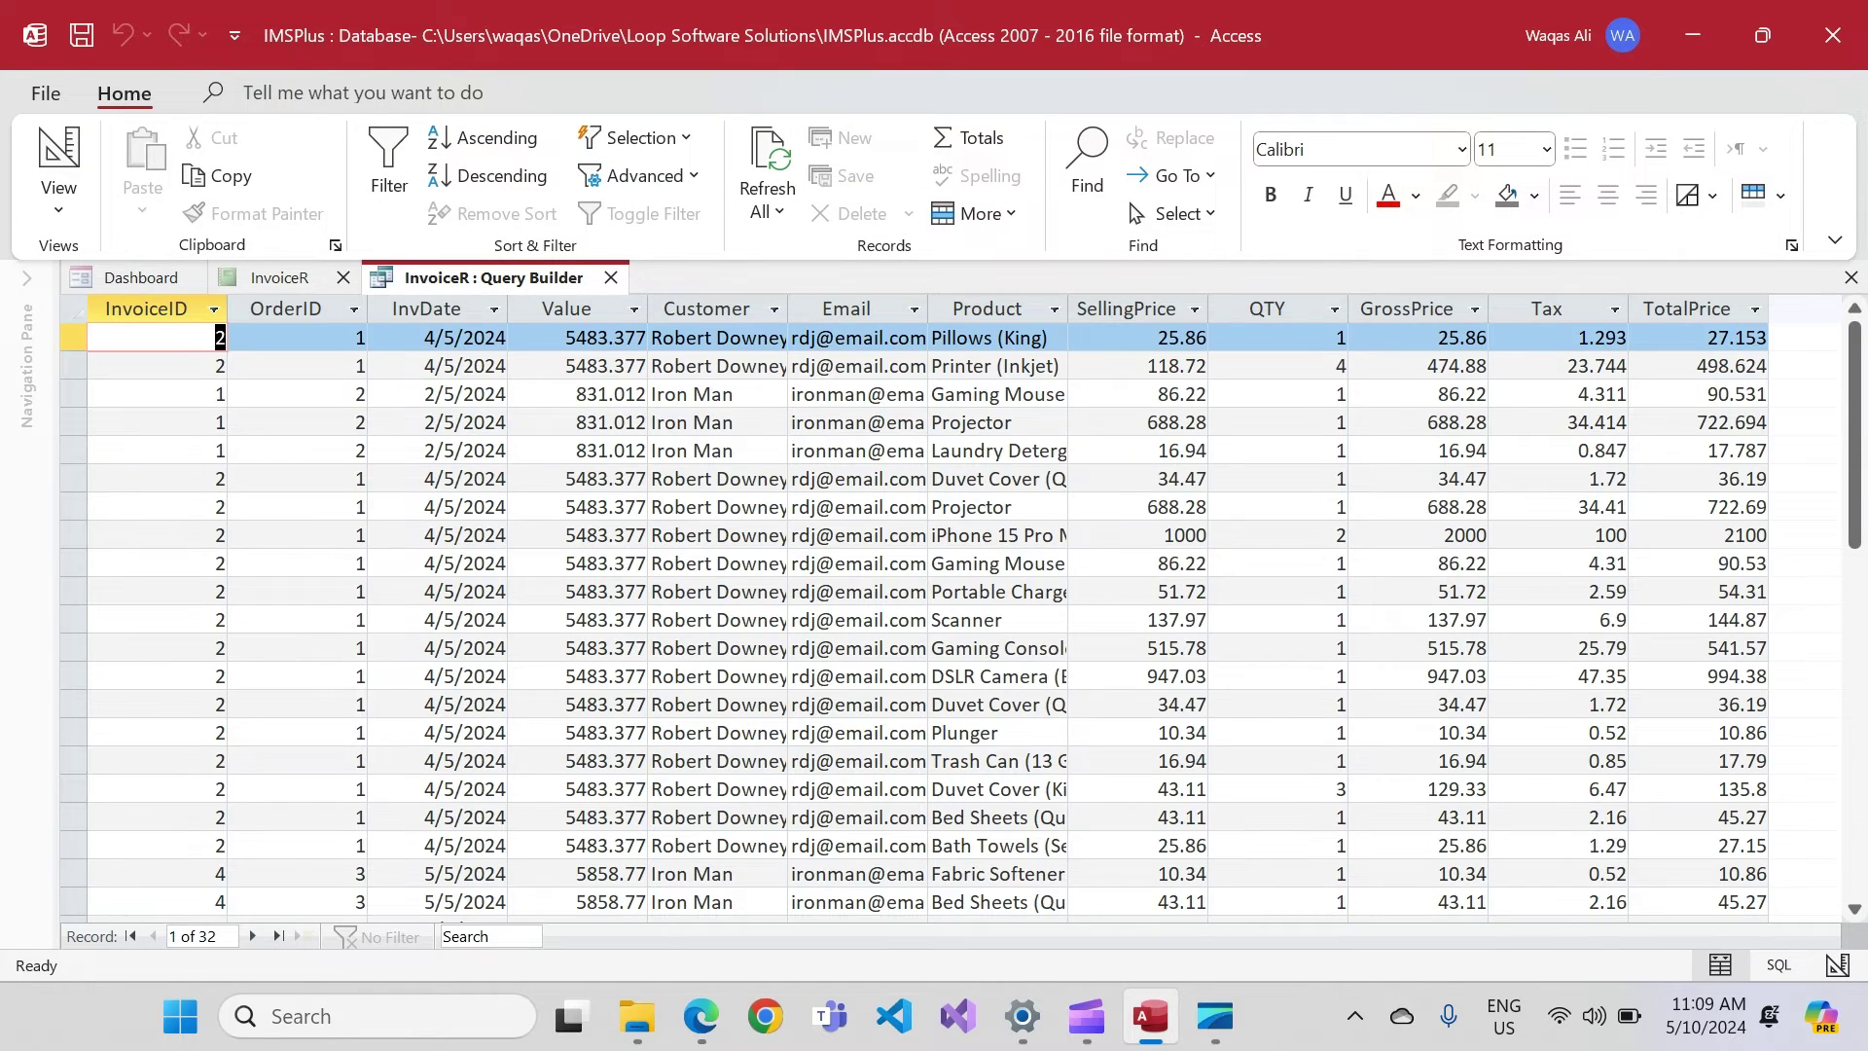
scroll(915, 623, down, 6)
scroll(914, 622, up, 6)
Step: Save the record source query and close the query builder
right_click(487, 276)
click(545, 295)
click(611, 277)
Step: Place the Product, SellingPrice, QTY, GrossPrice, Tax and TotalPrice fields together in the report's Detail section
click(692, 93)
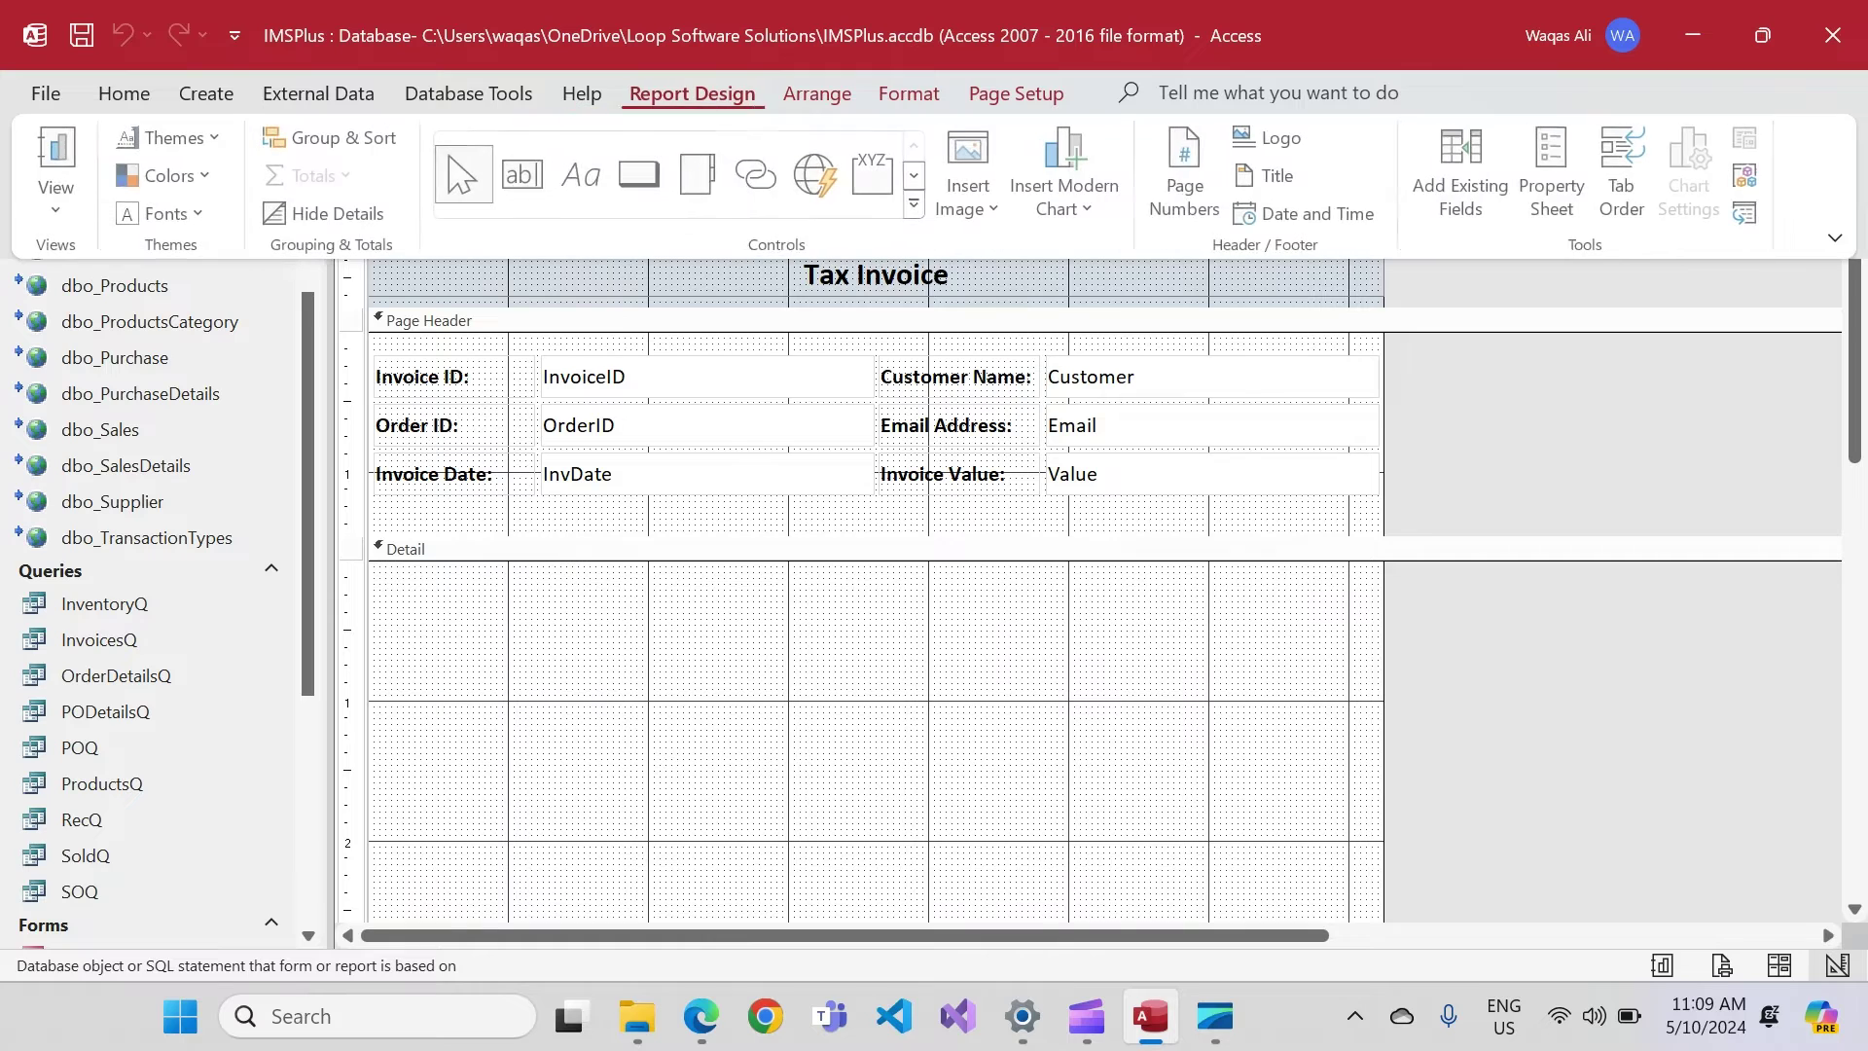
click(1463, 176)
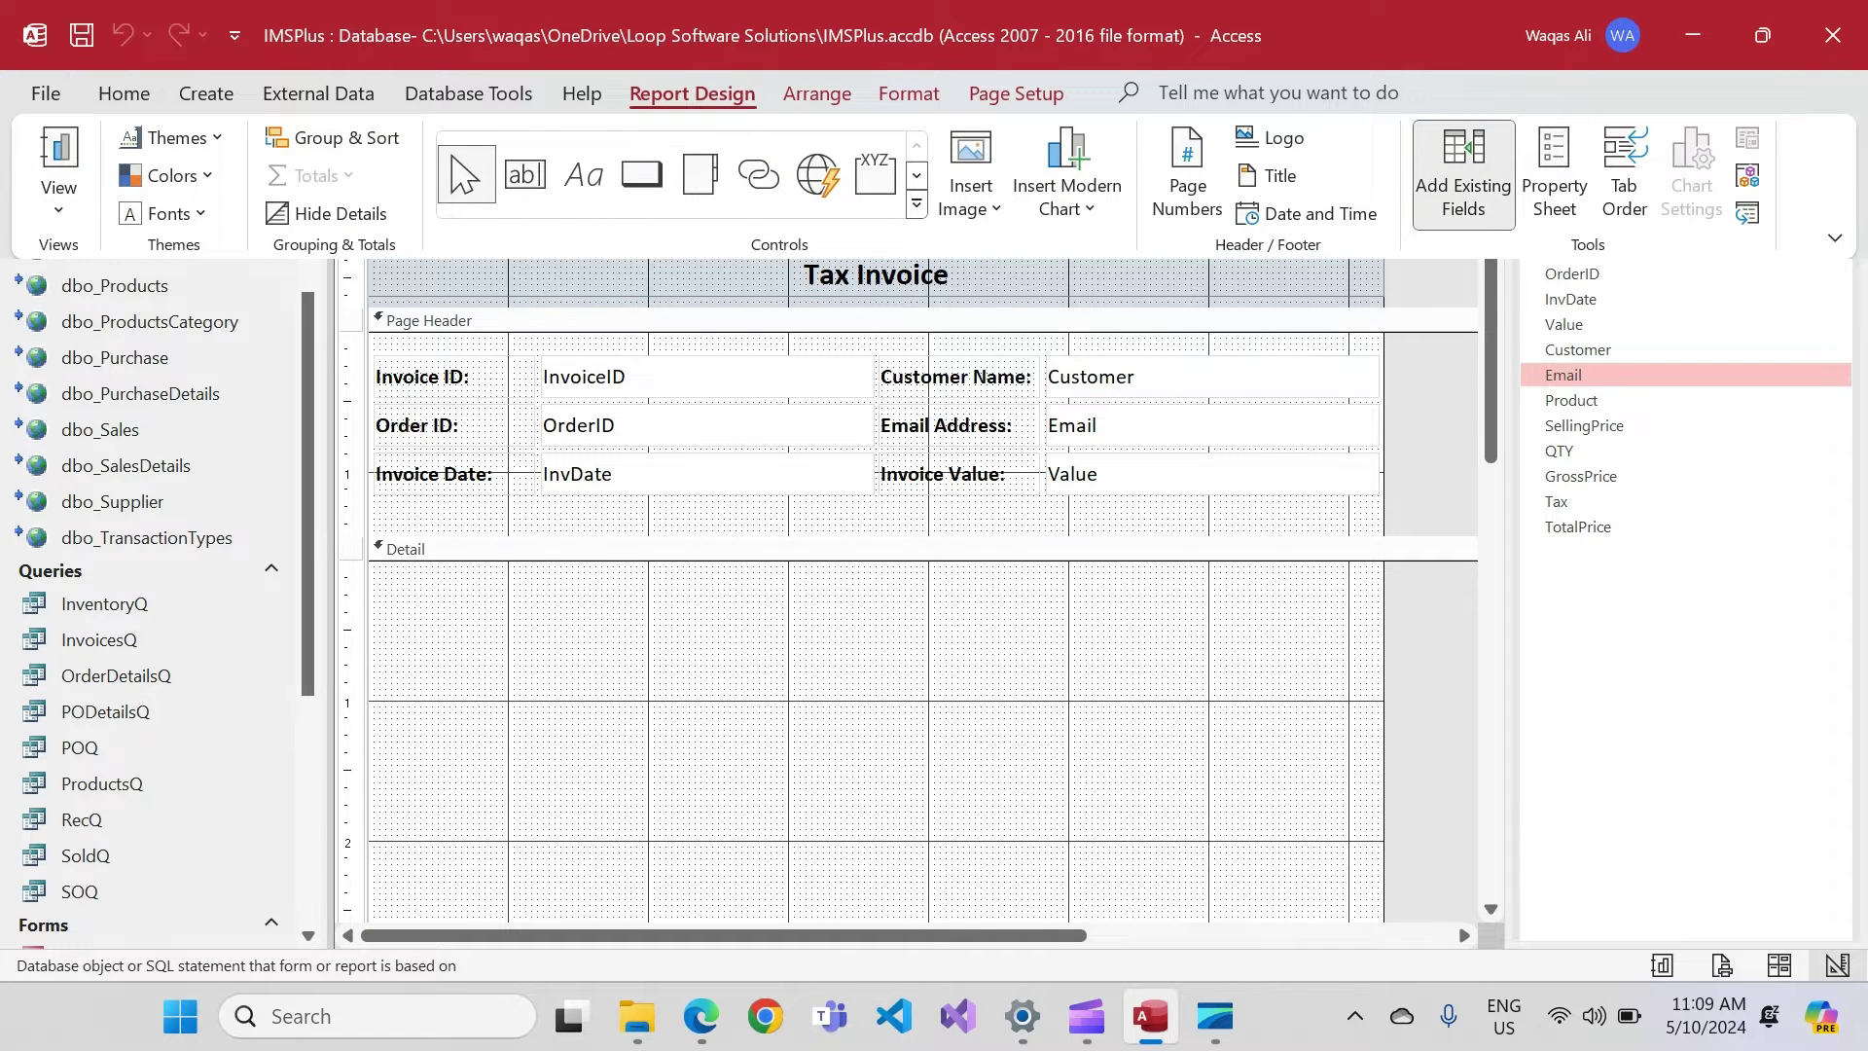
drag(1605, 400, 1605, 527)
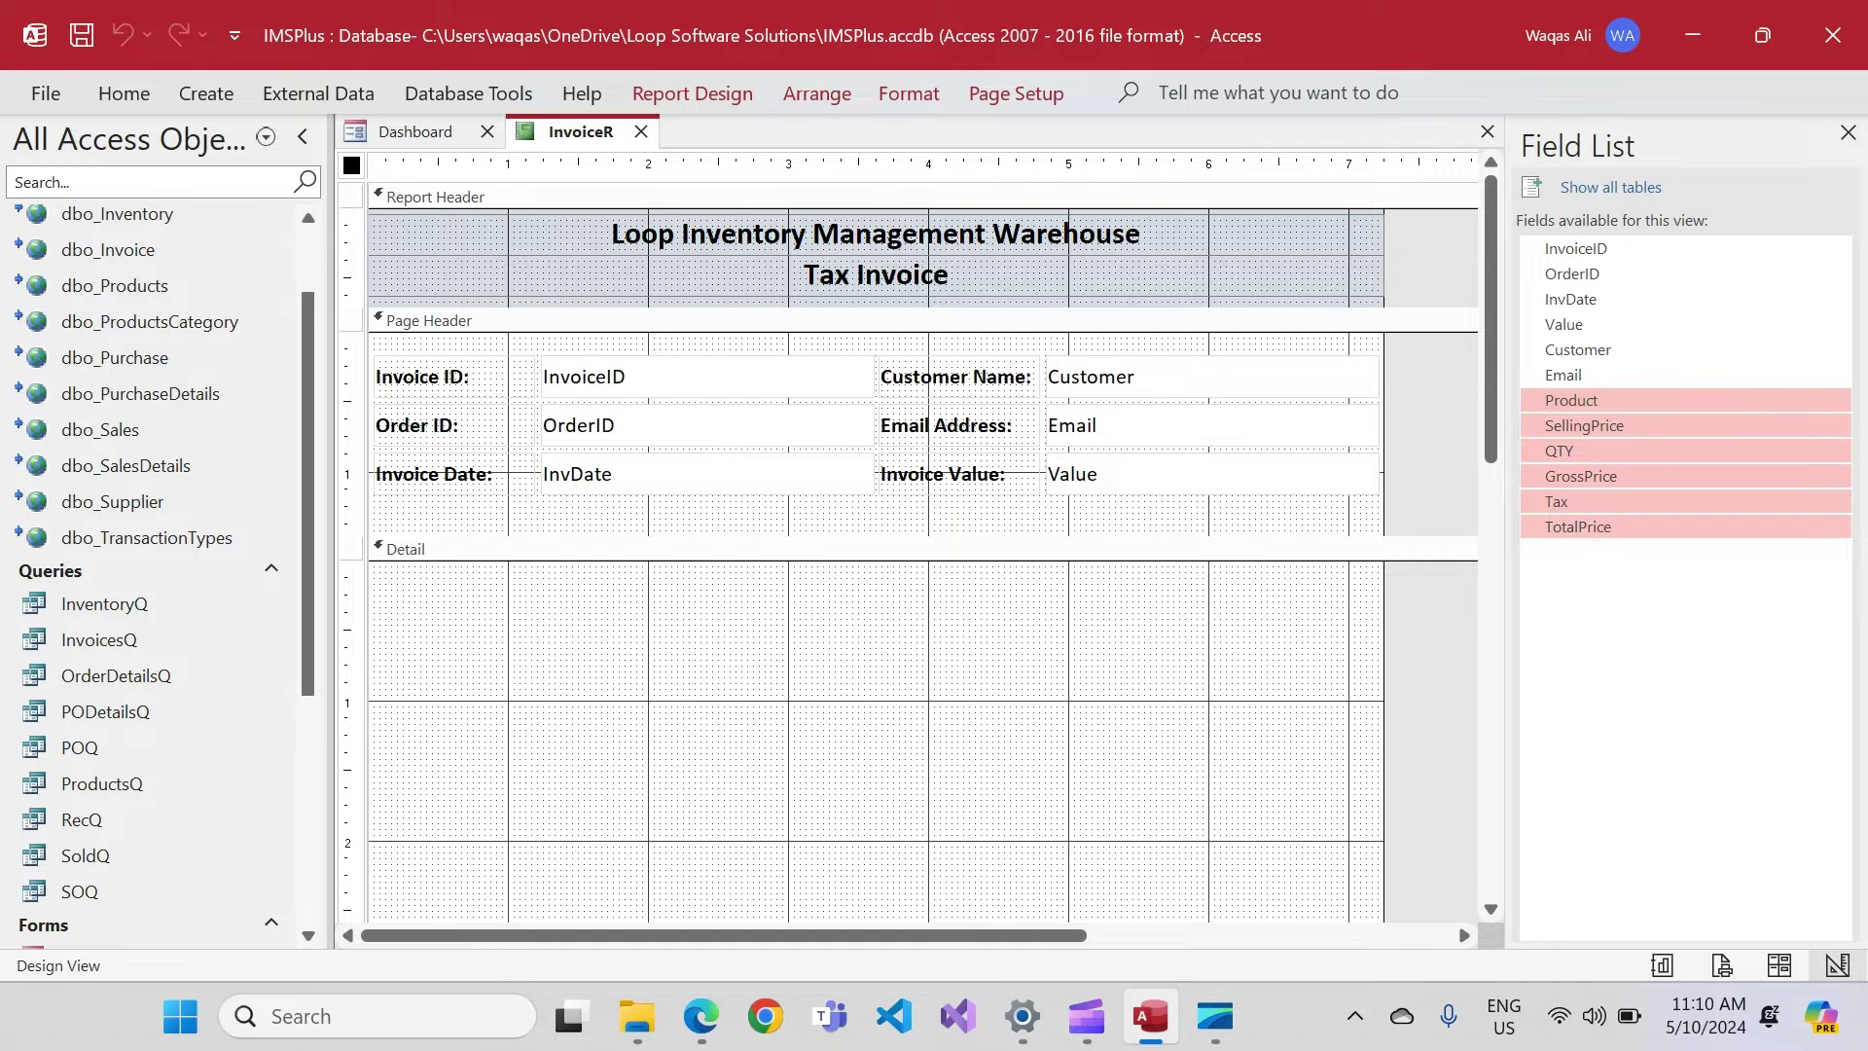
drag(1595, 400, 695, 607)
key(Delete)
key(ctrl+z)
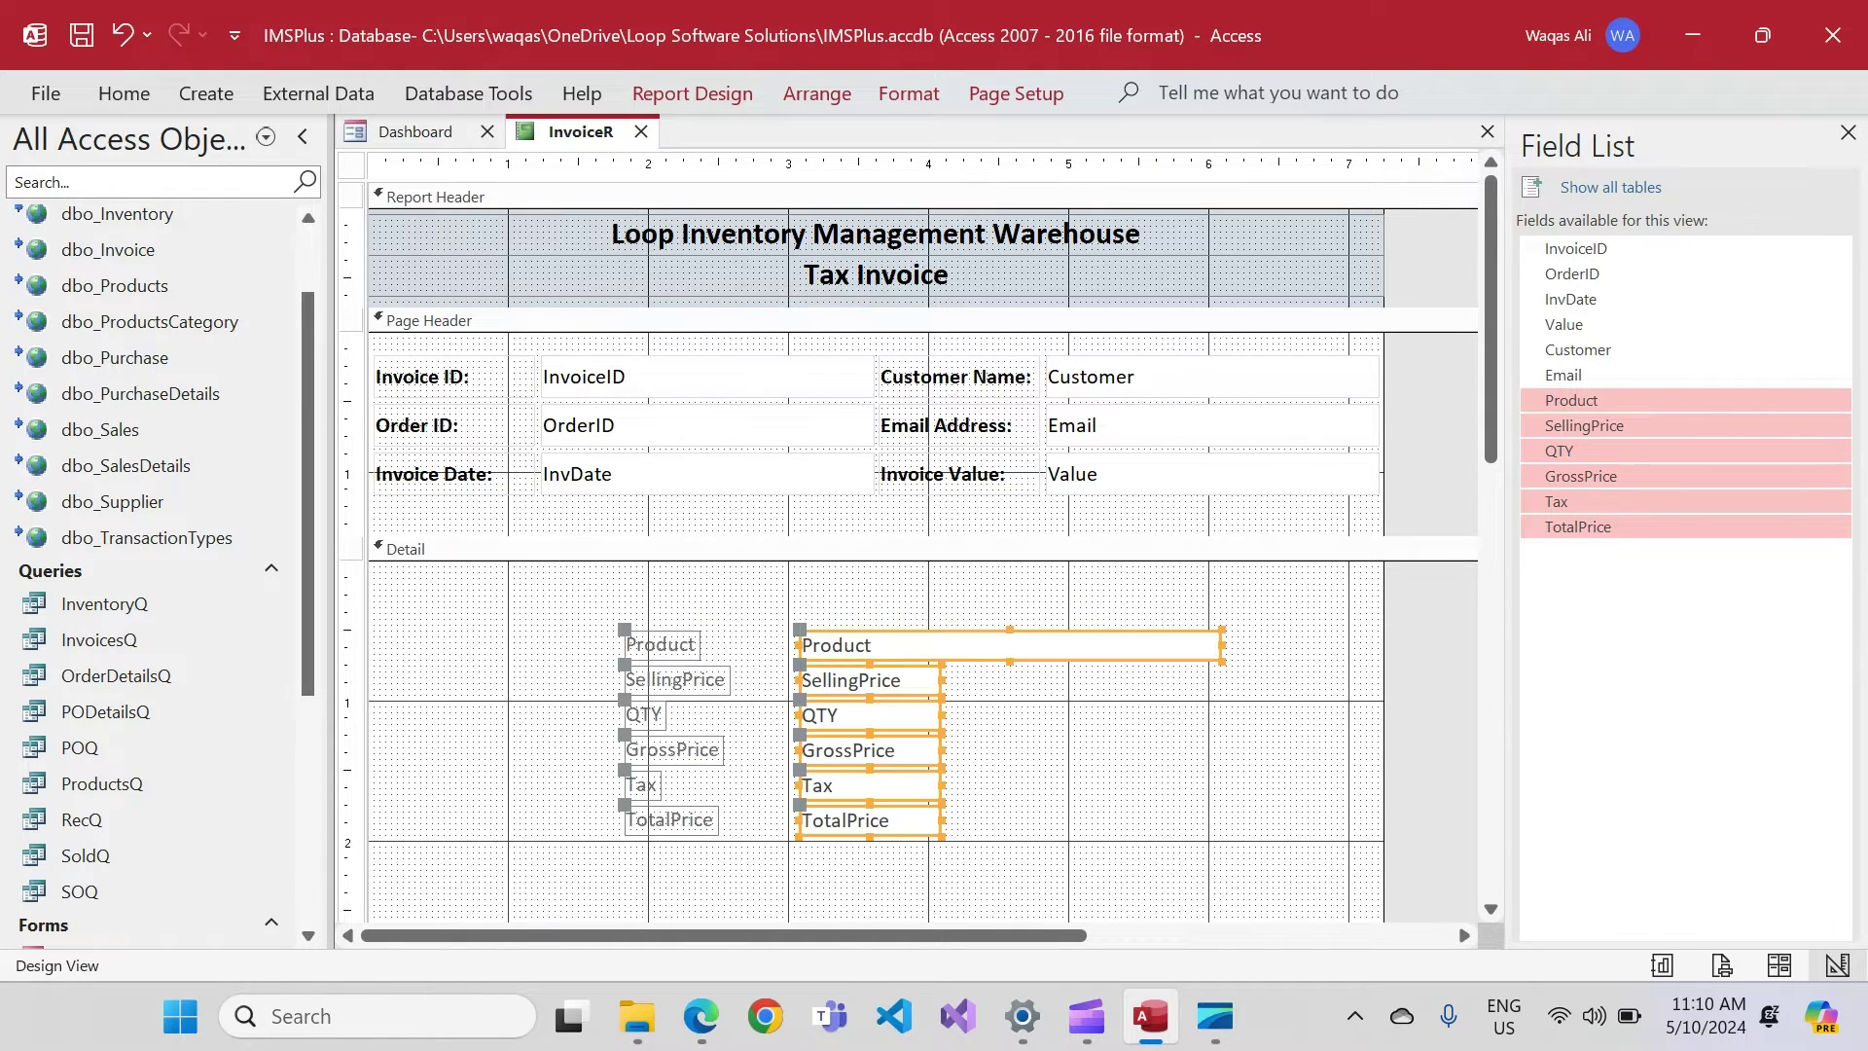
Step: Set the font color of the new Detail labels and fields to black
scroll(924, 545, down, 3)
click(124, 94)
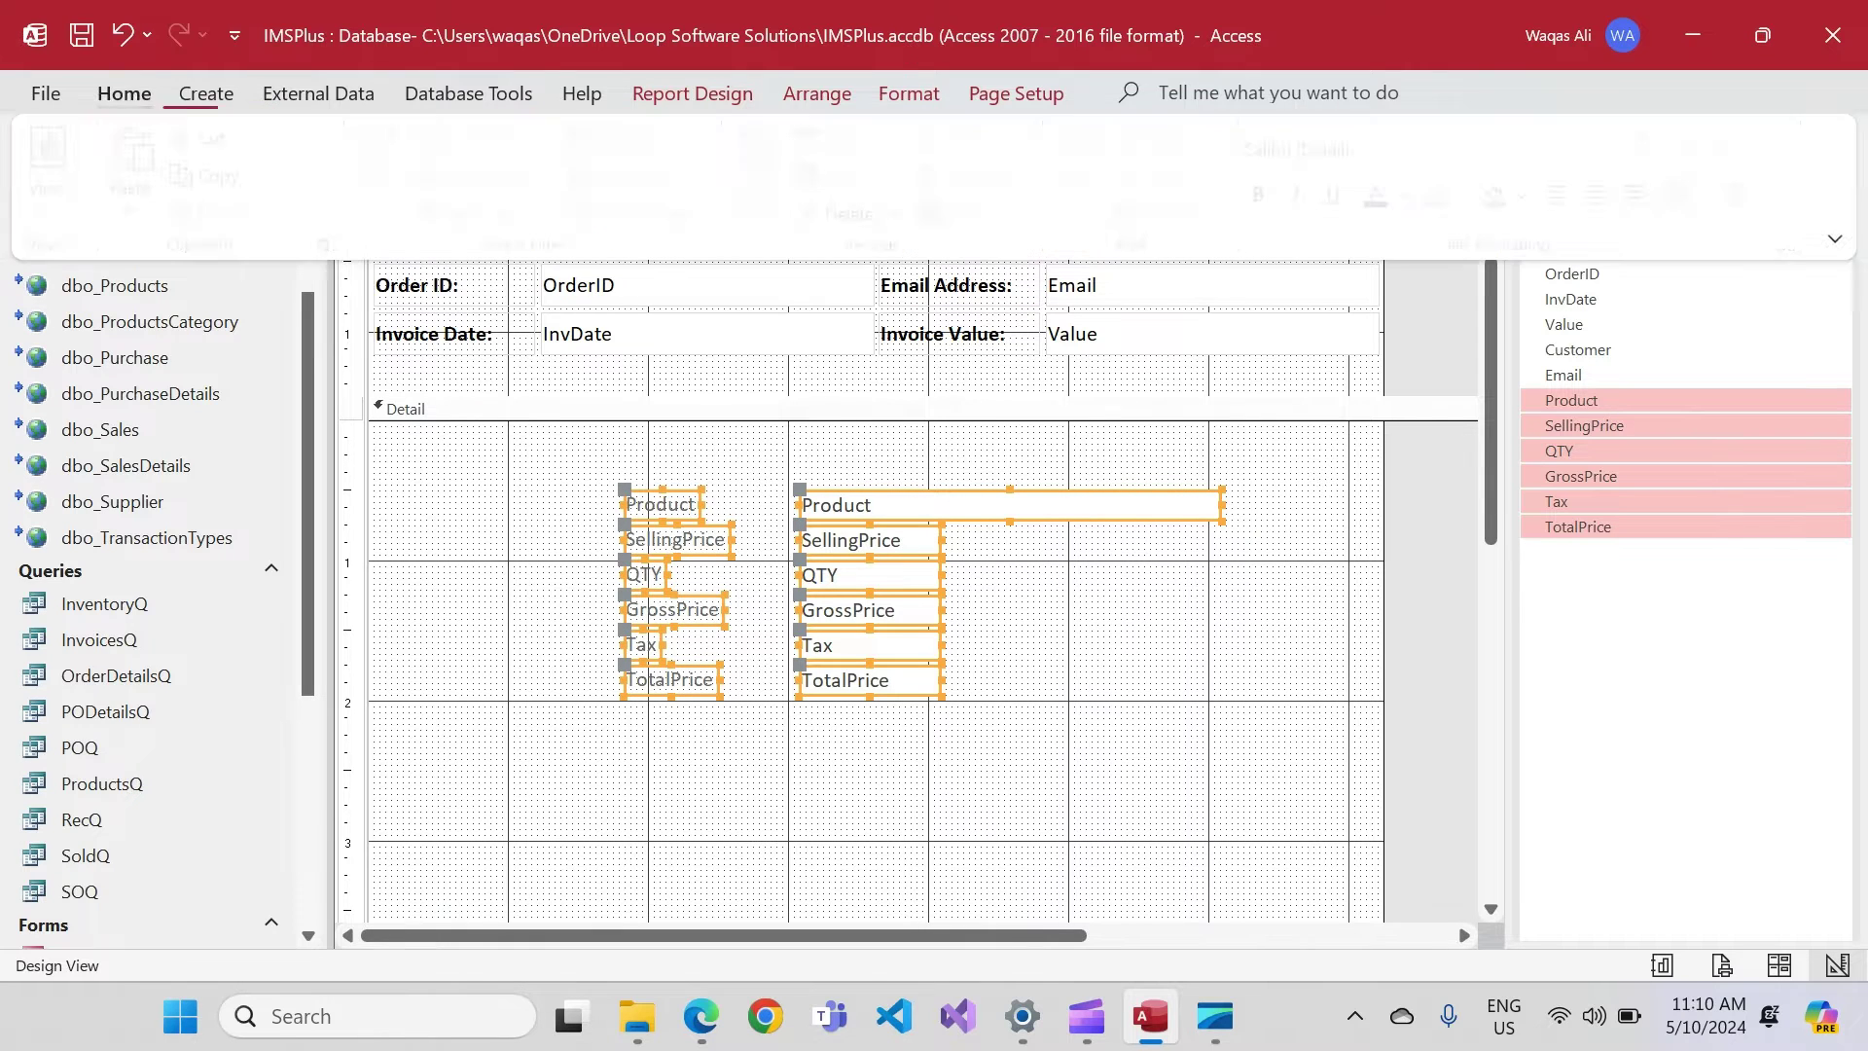
click(1415, 197)
click(1410, 313)
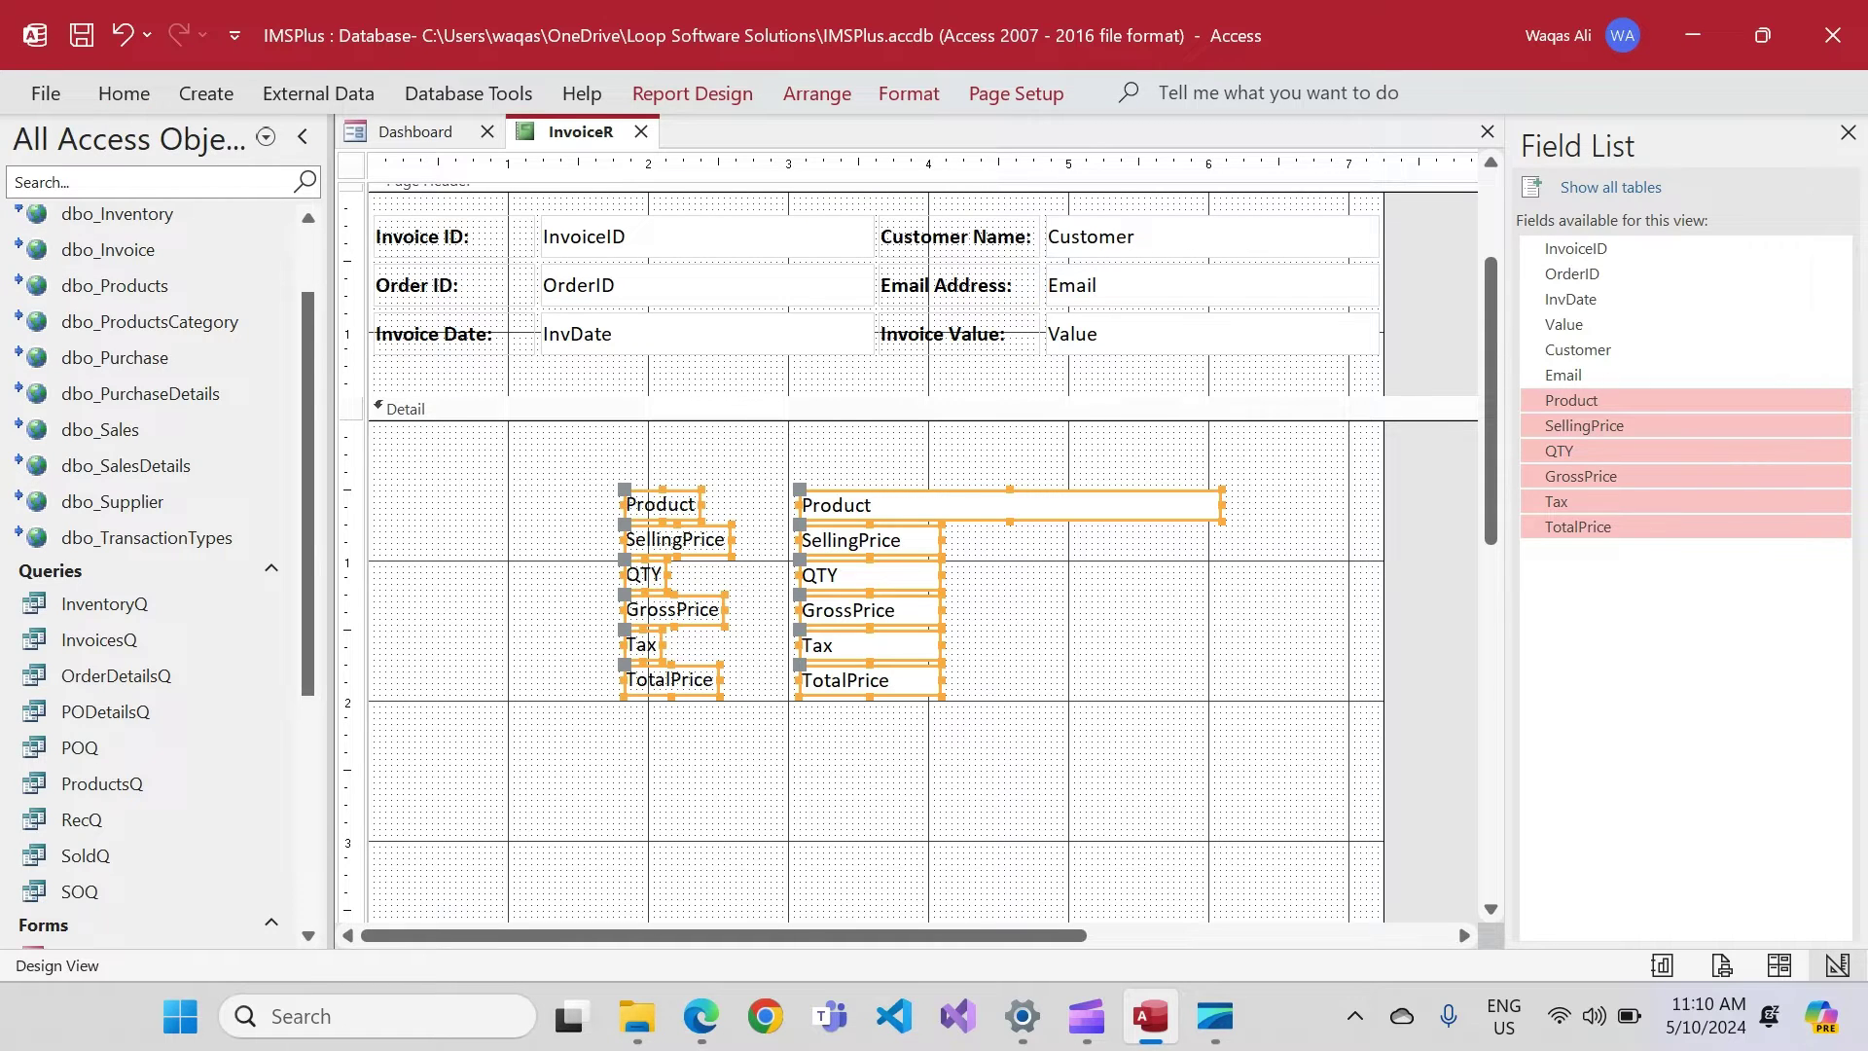
Step: Arrange the six product fields and their labels in a tabular layout
right_click(894, 574)
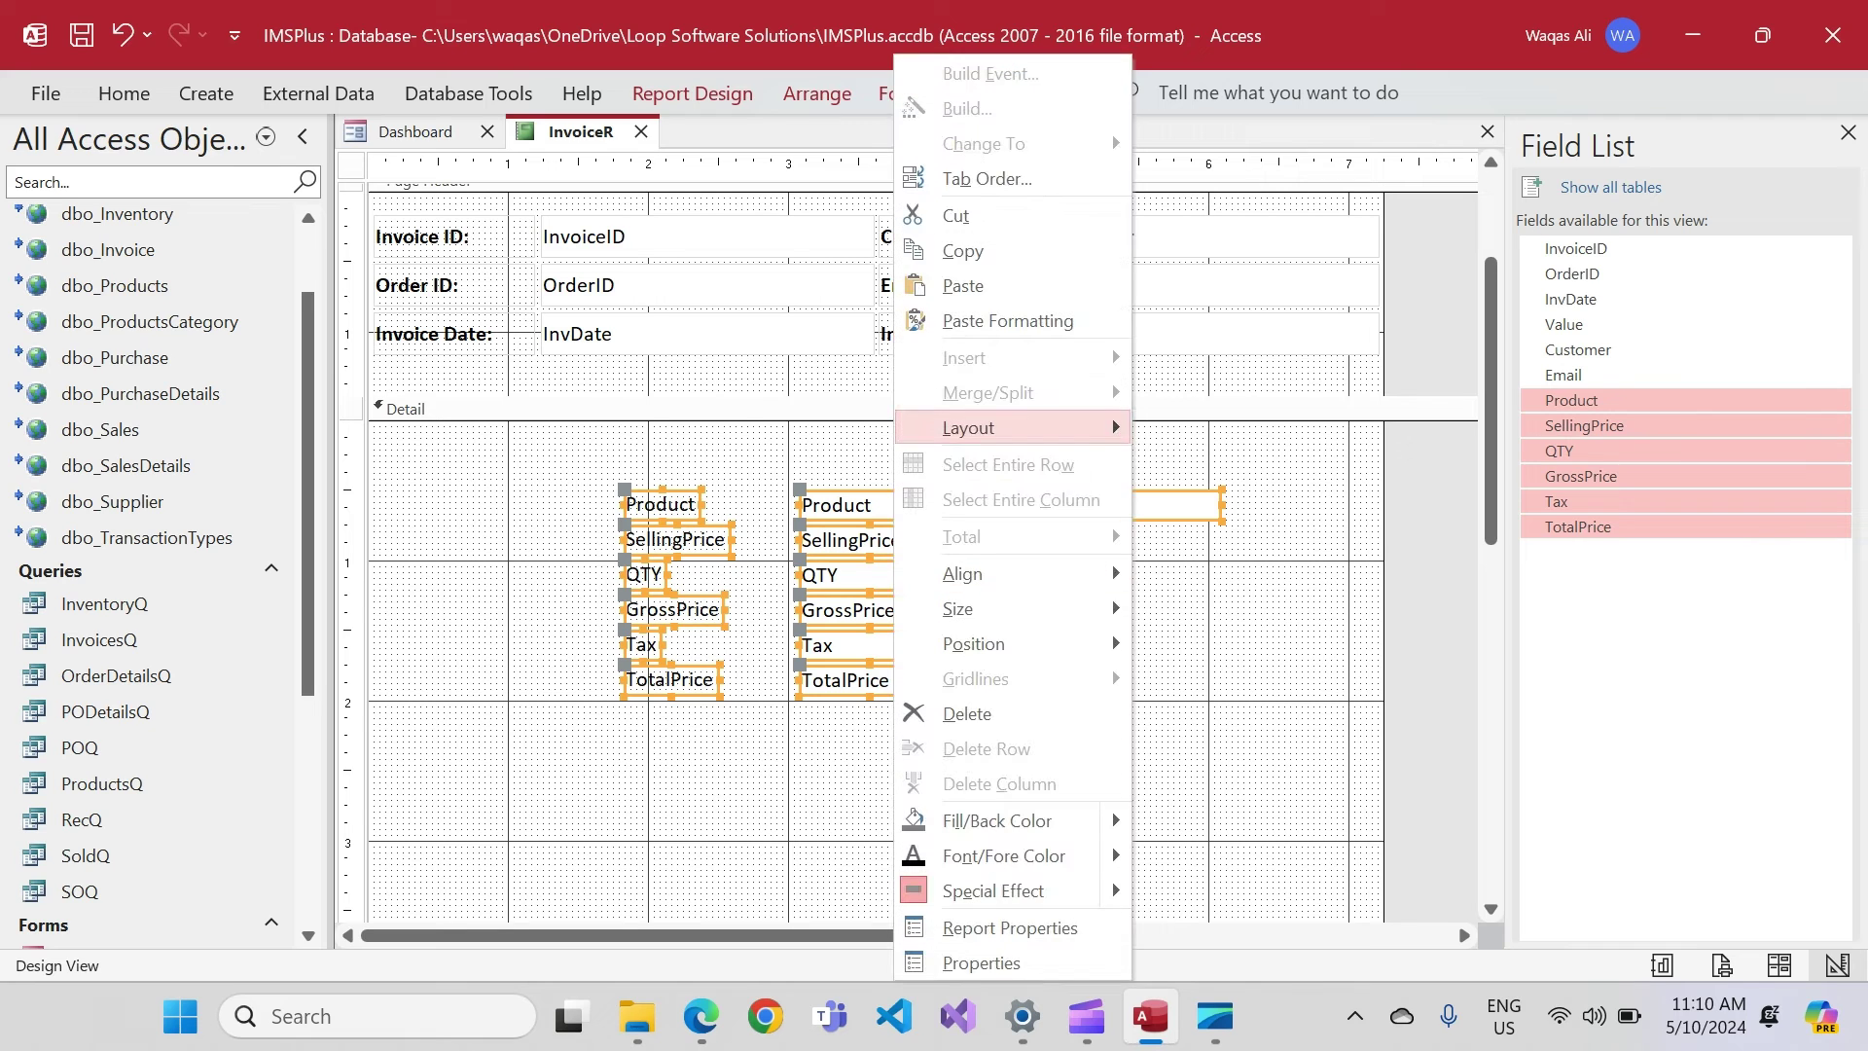
mouse_move(1012, 428)
click(1206, 429)
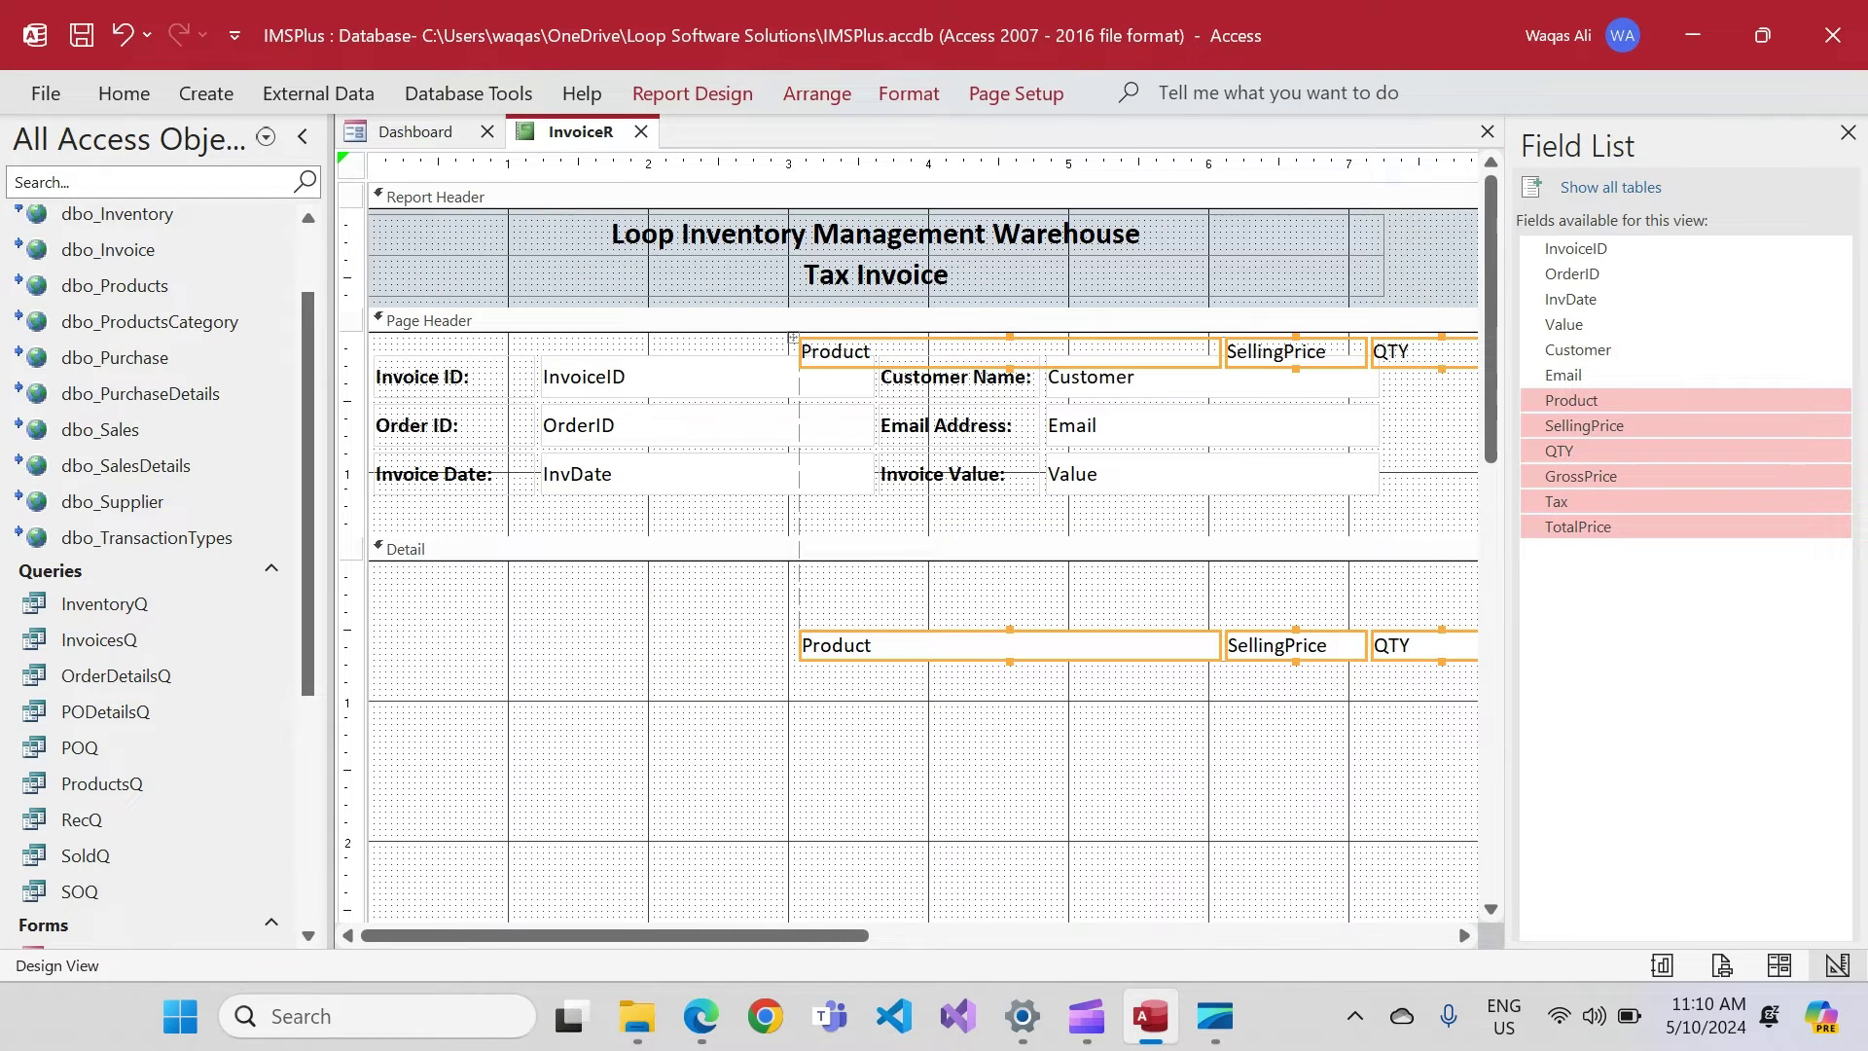
Step: Move the column labels below the invoice fields, the text boxes to the Detail section's upper edge, and the whole table to the report's left margin
click(351, 321)
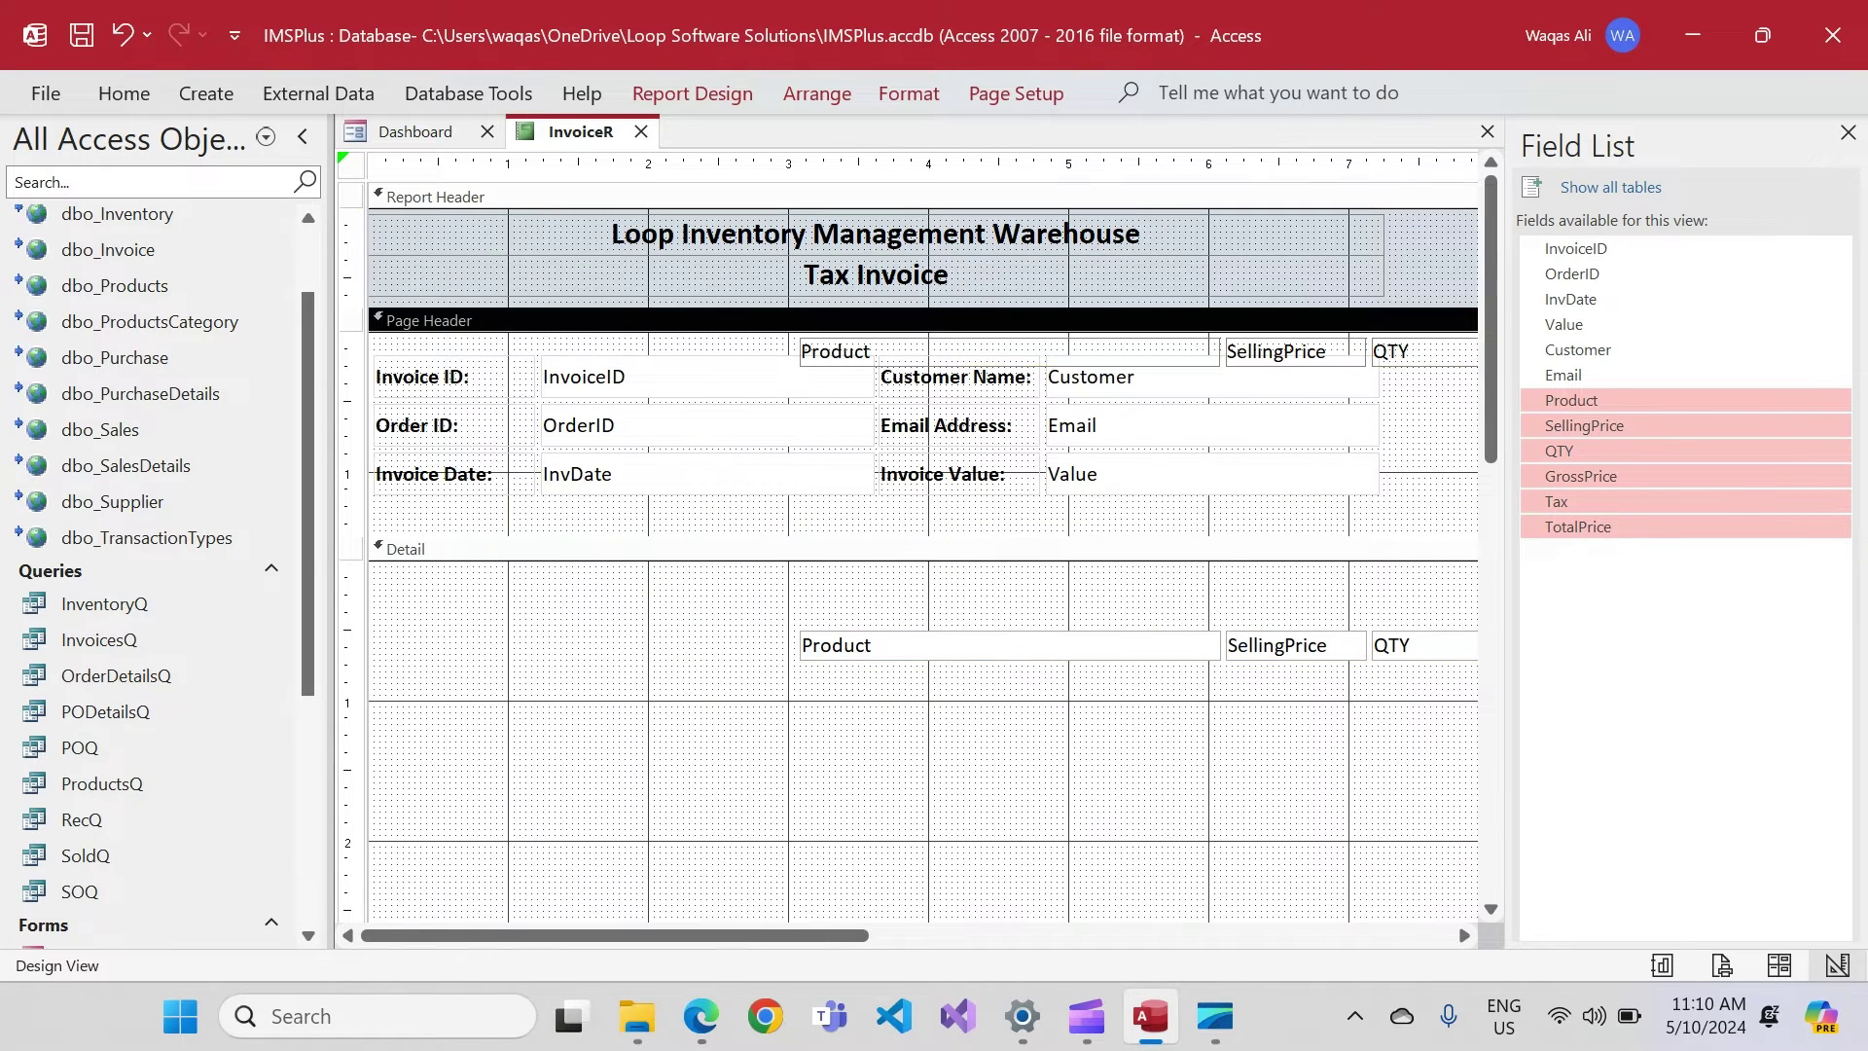
click(351, 348)
drag(1284, 354, 1301, 529)
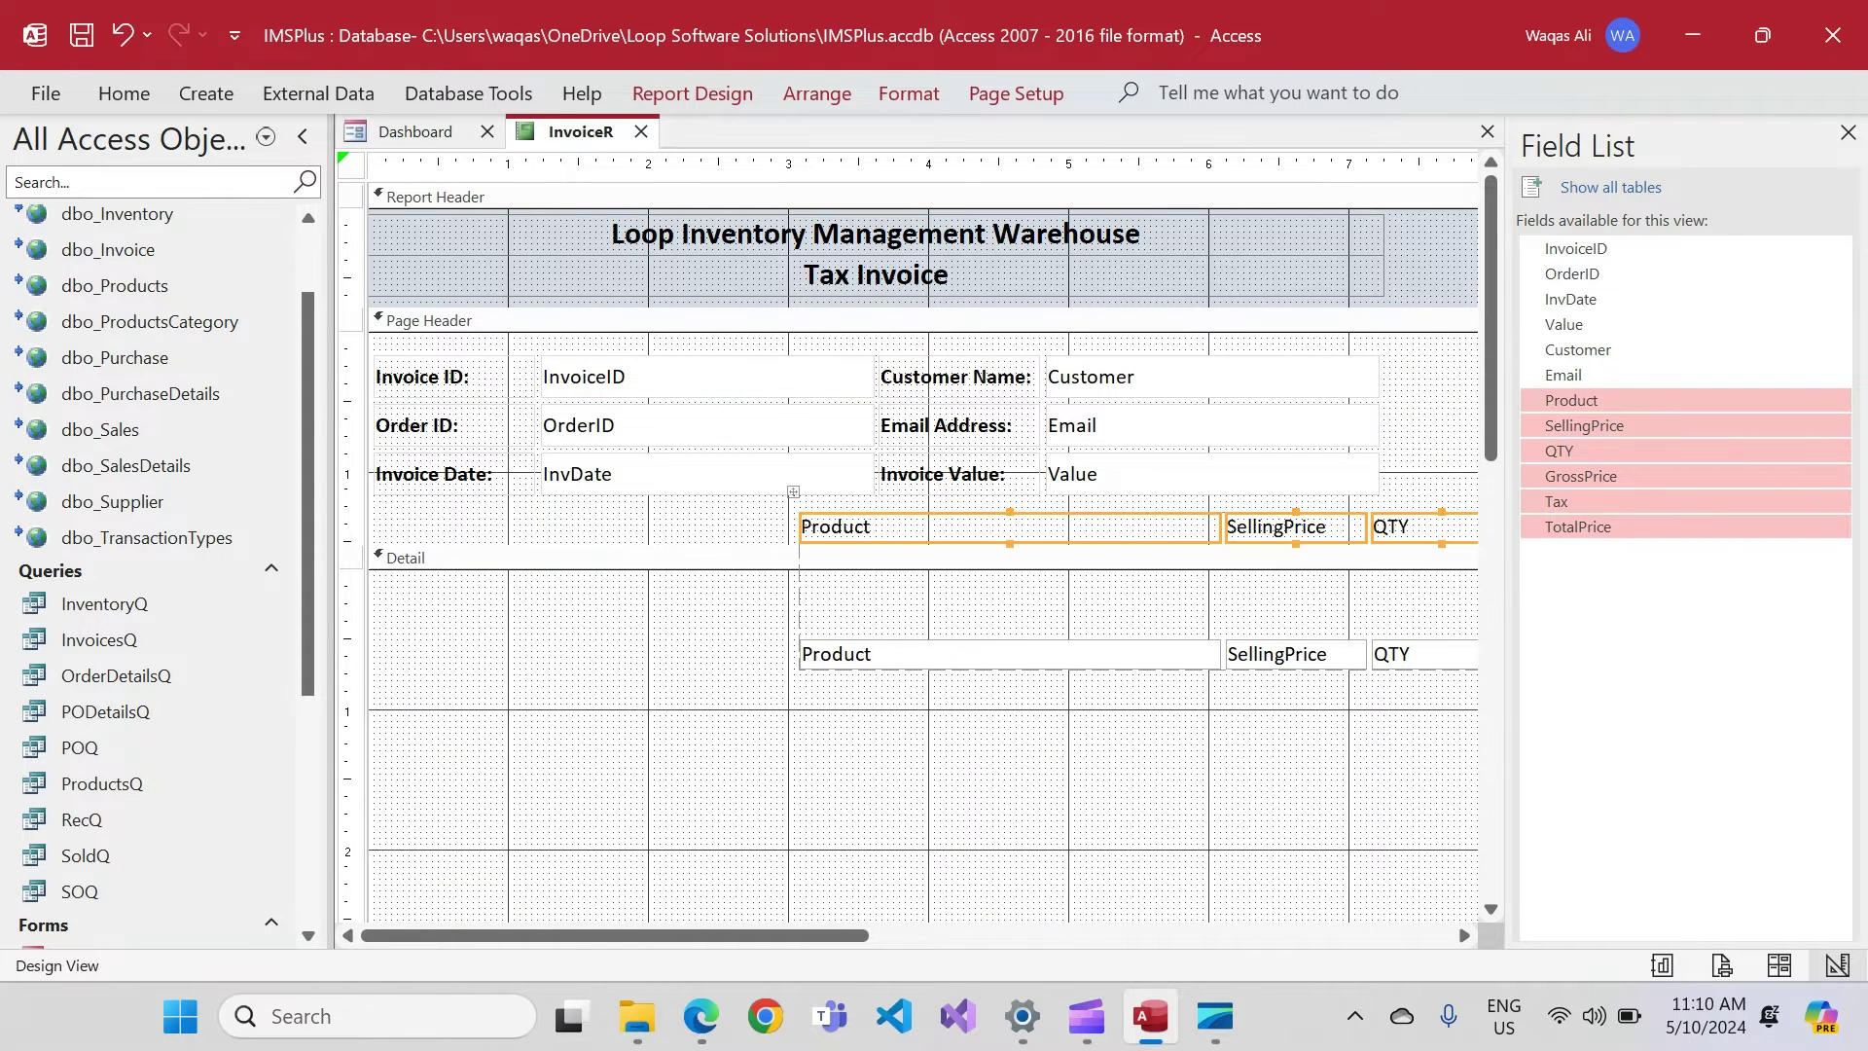
click(351, 653)
drag(973, 655, 973, 587)
drag(793, 491, 374, 492)
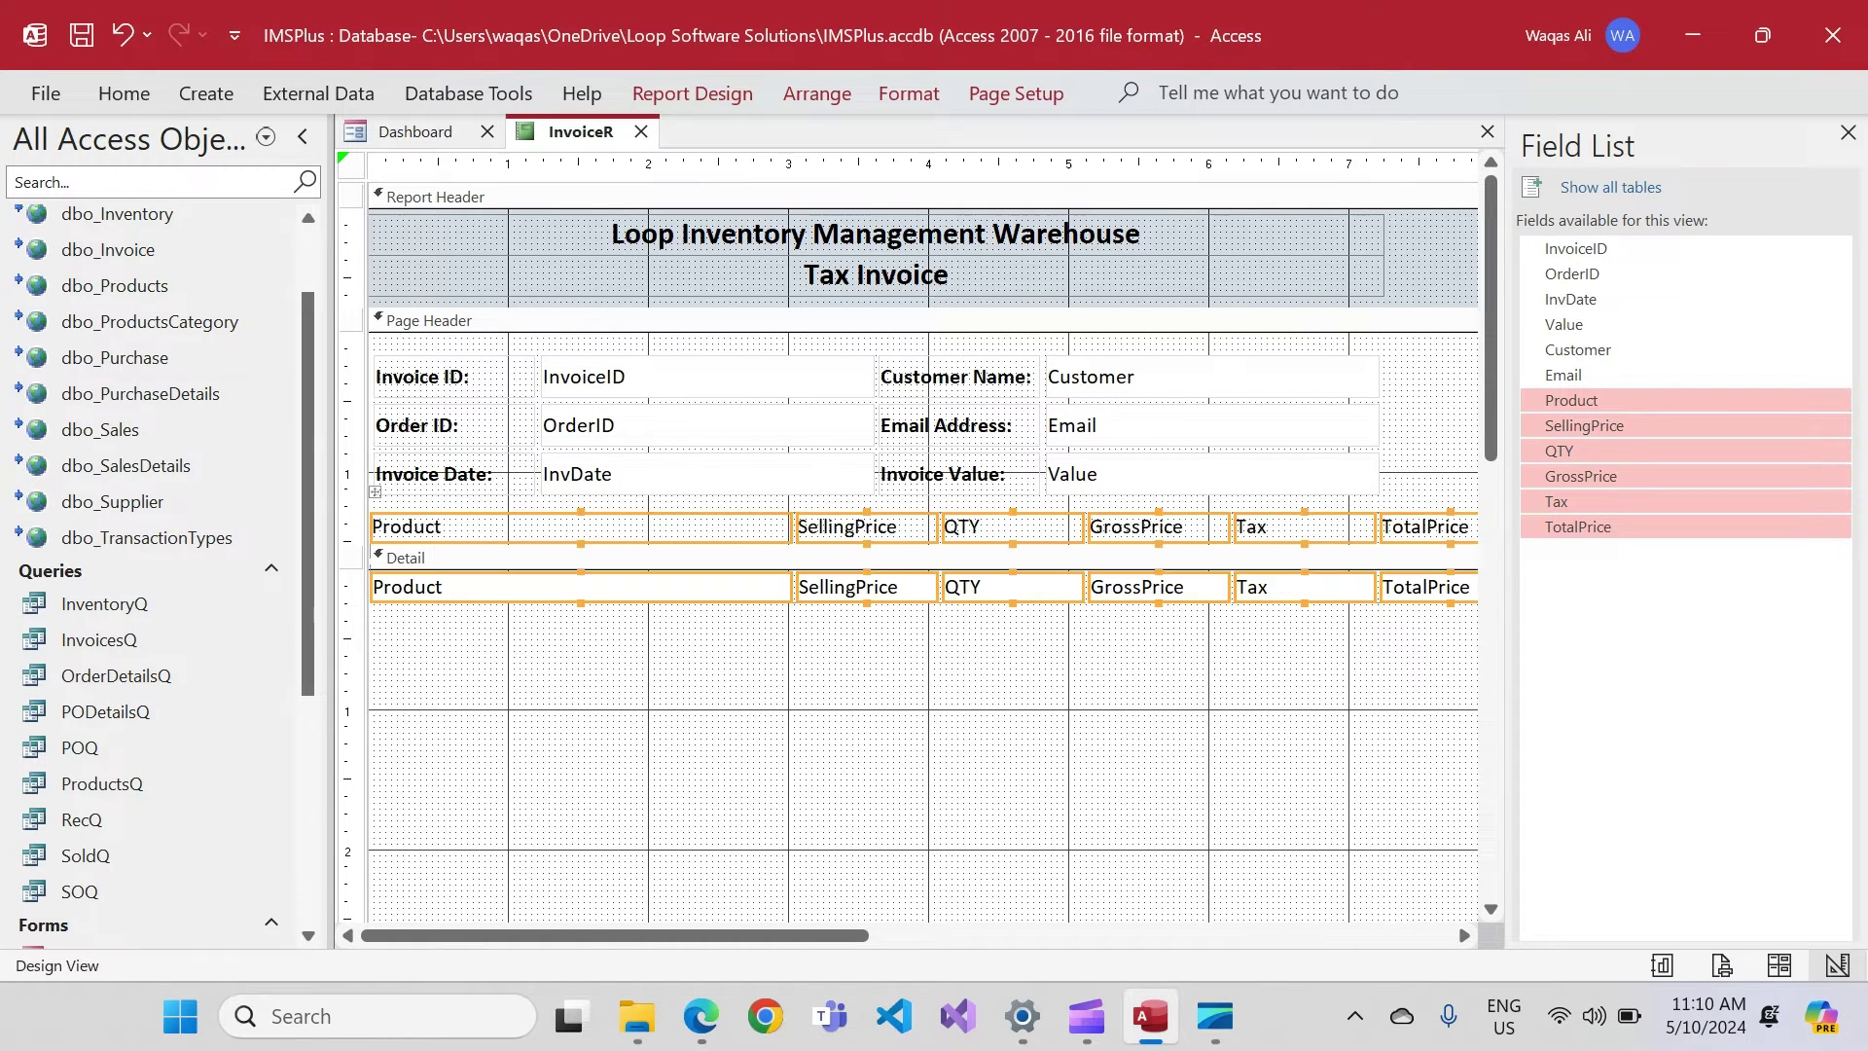
Step: Close the field list and narrow the Product column to about 2.3 inches and the QTY column to about 0.75 inches
click(1848, 132)
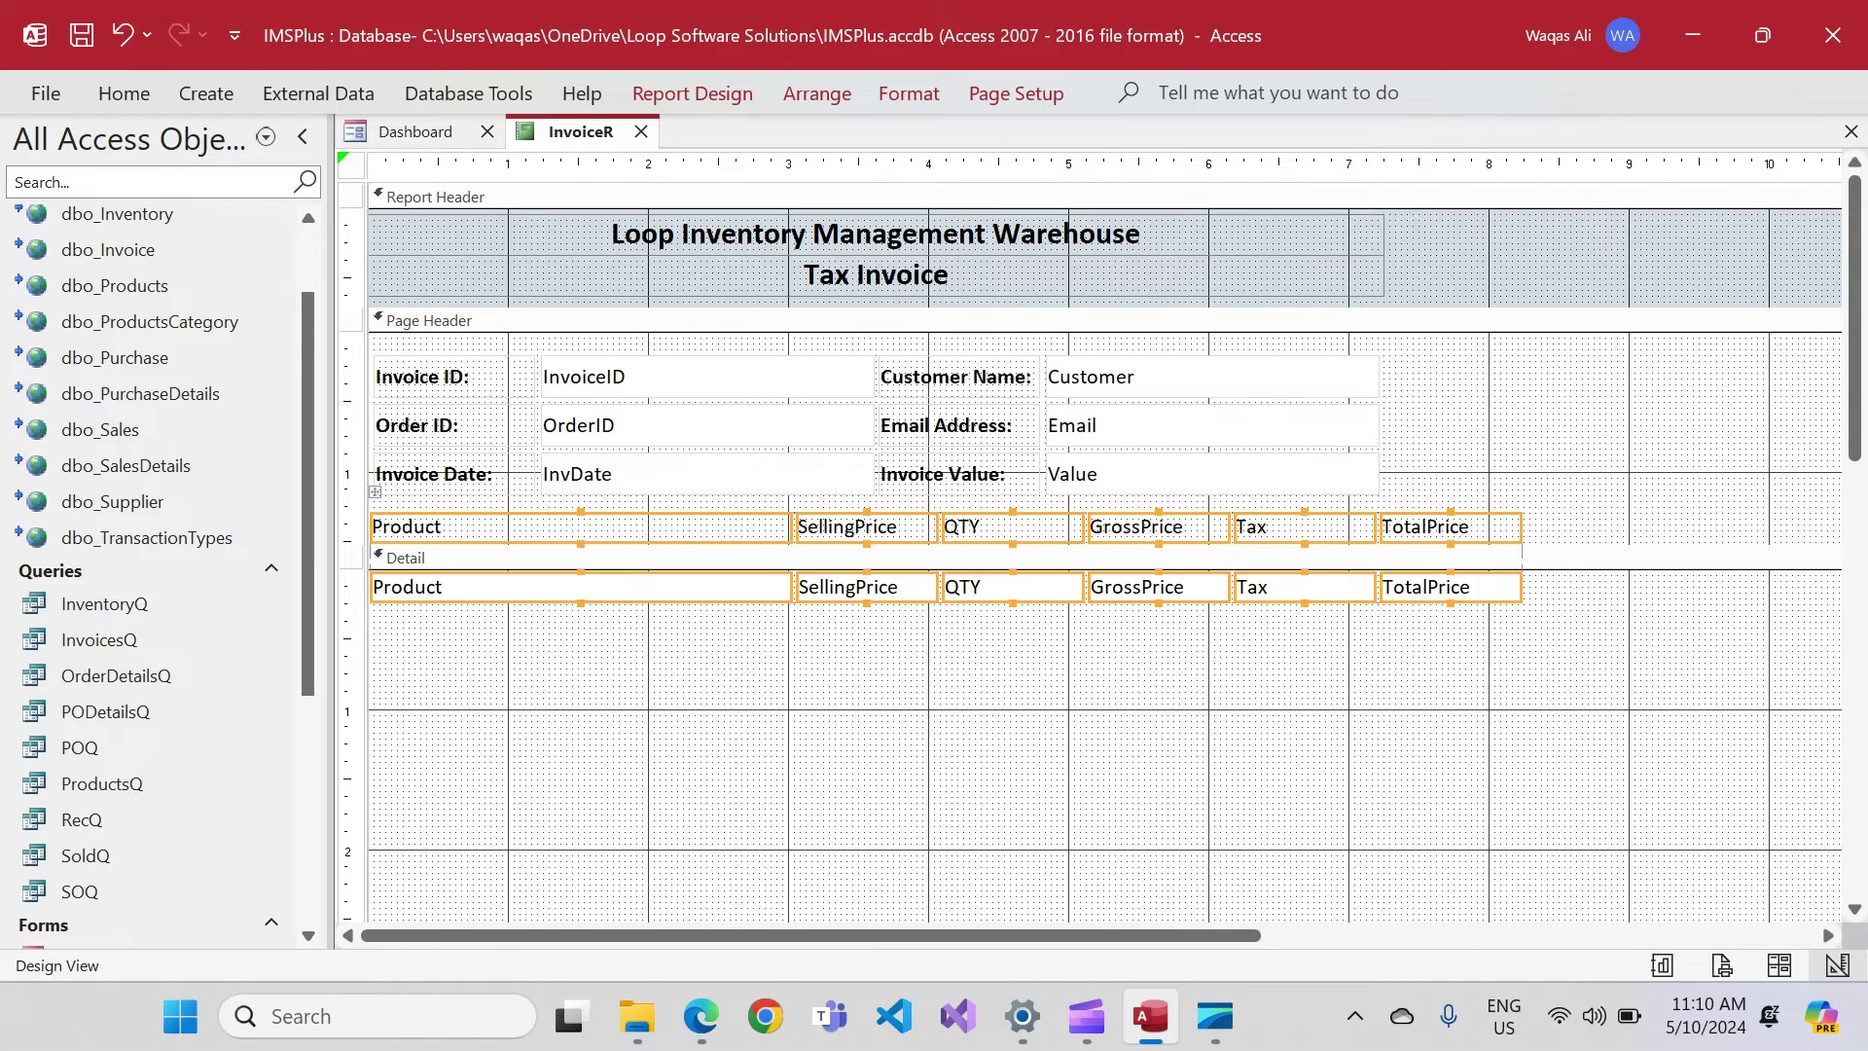
click(671, 671)
click(580, 588)
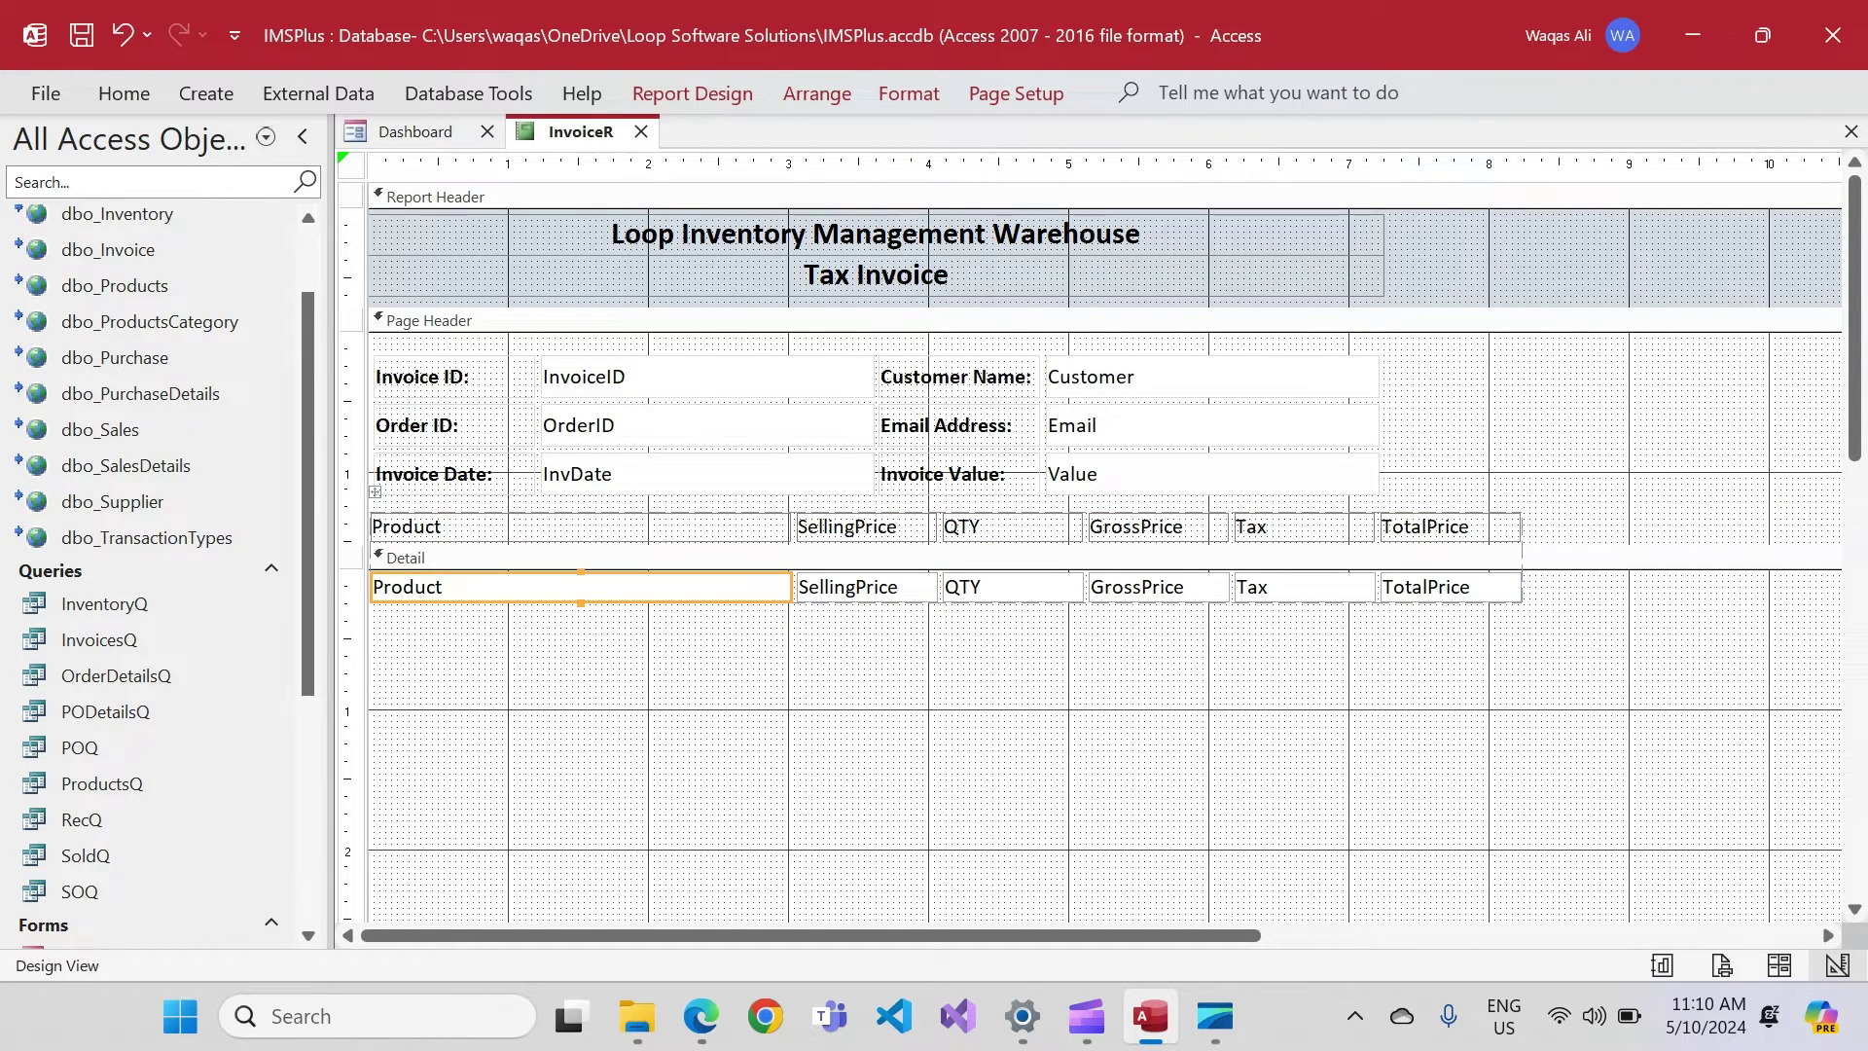
drag(791, 586, 689, 586)
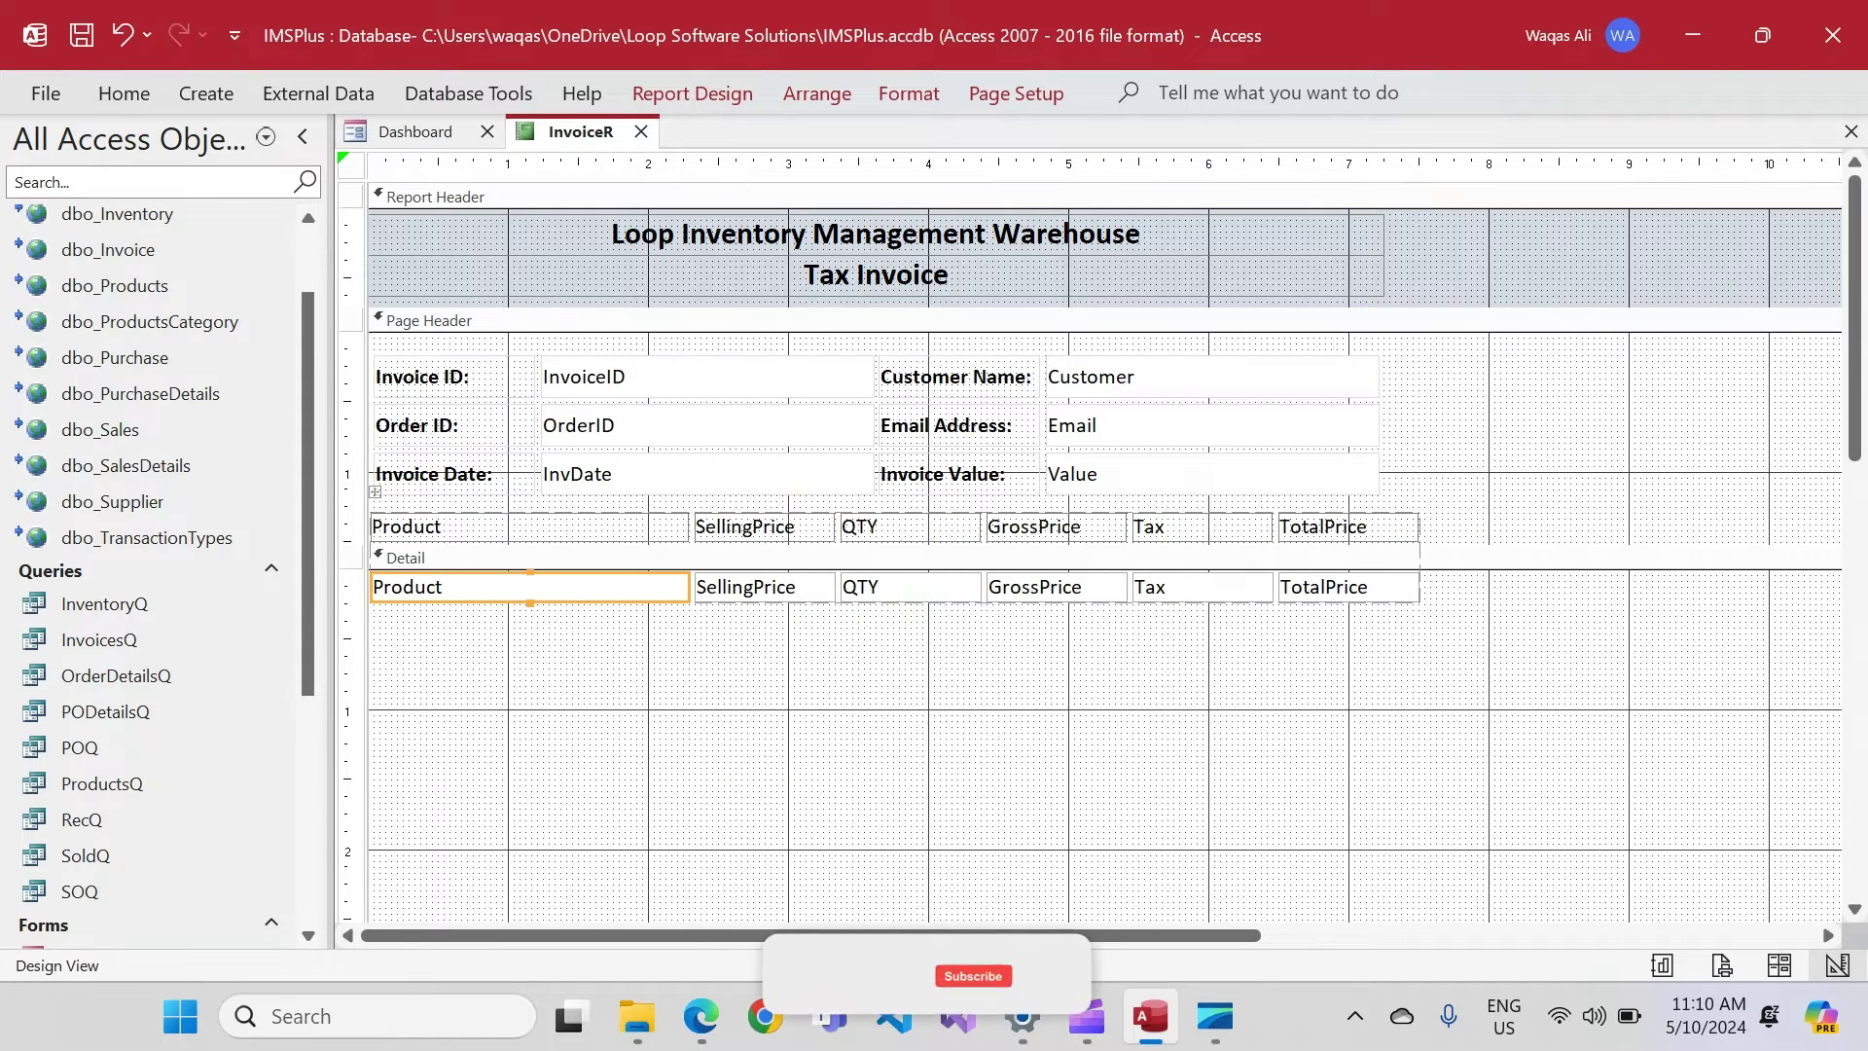
drag(1341, 599, 1341, 577)
click(911, 586)
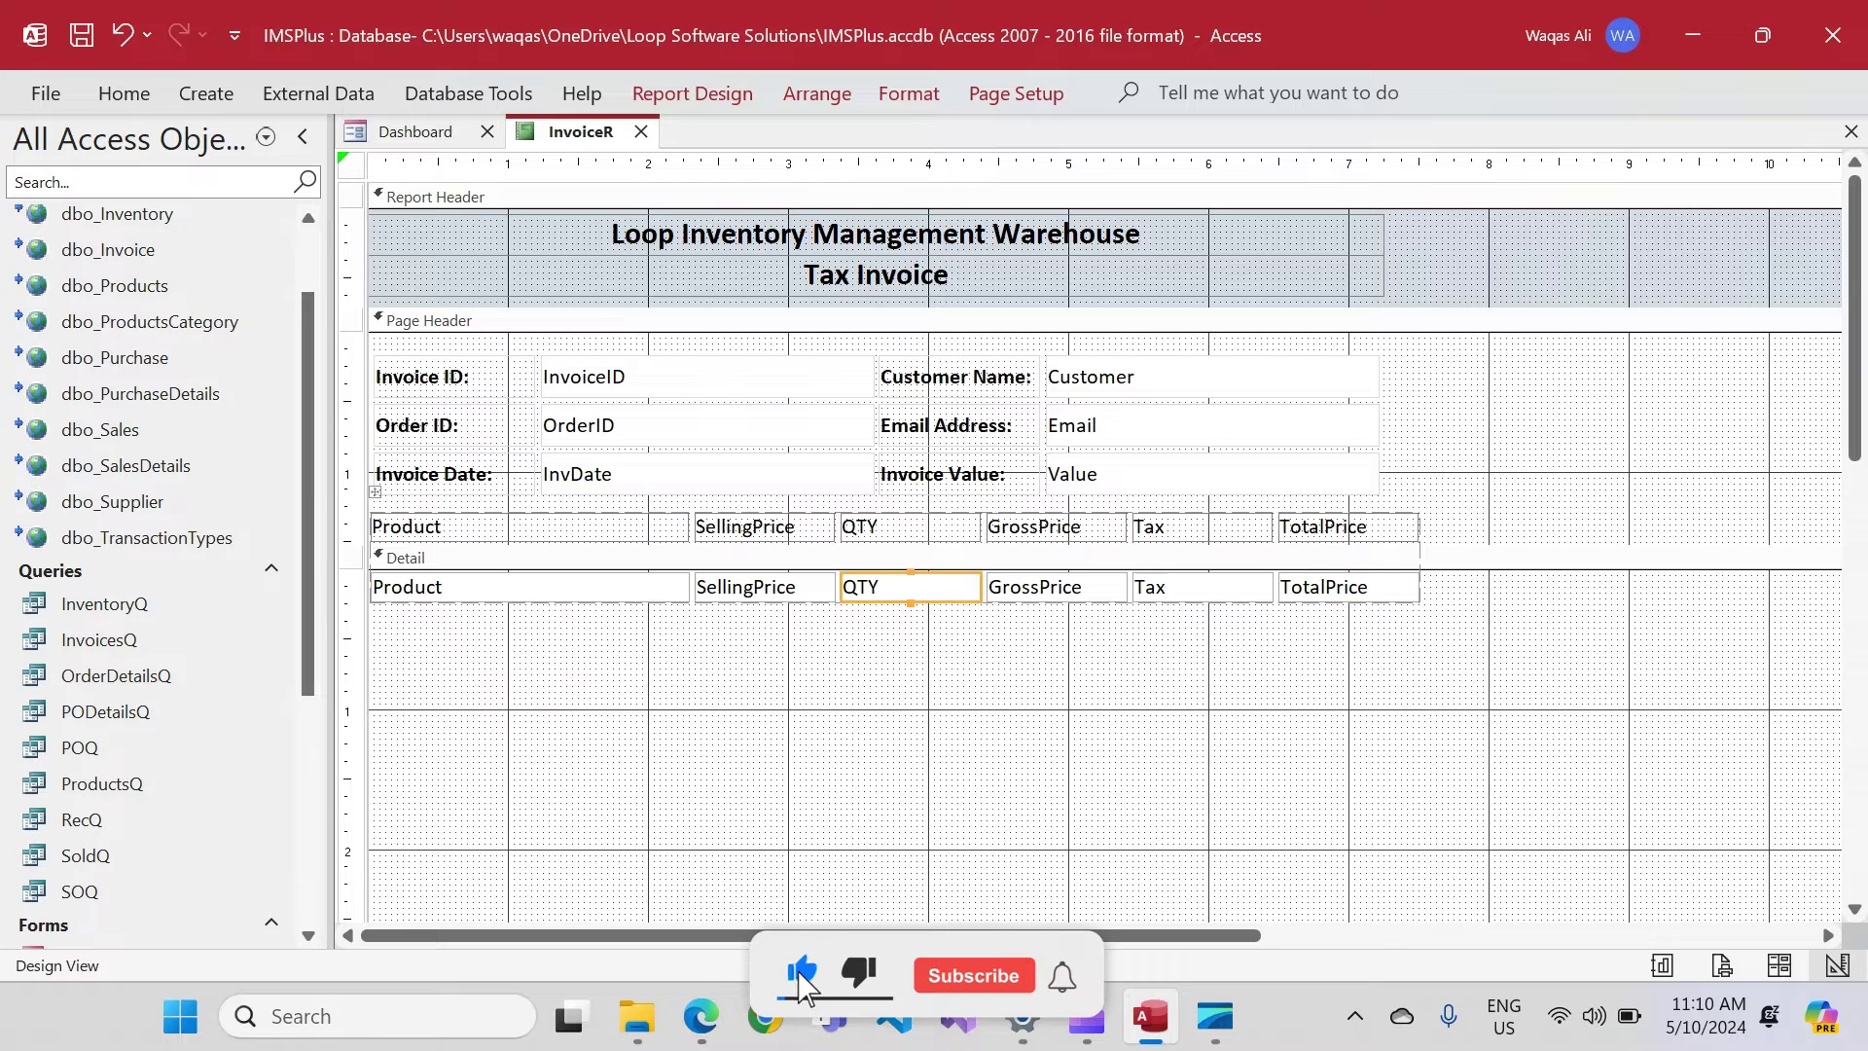
drag(982, 586, 945, 586)
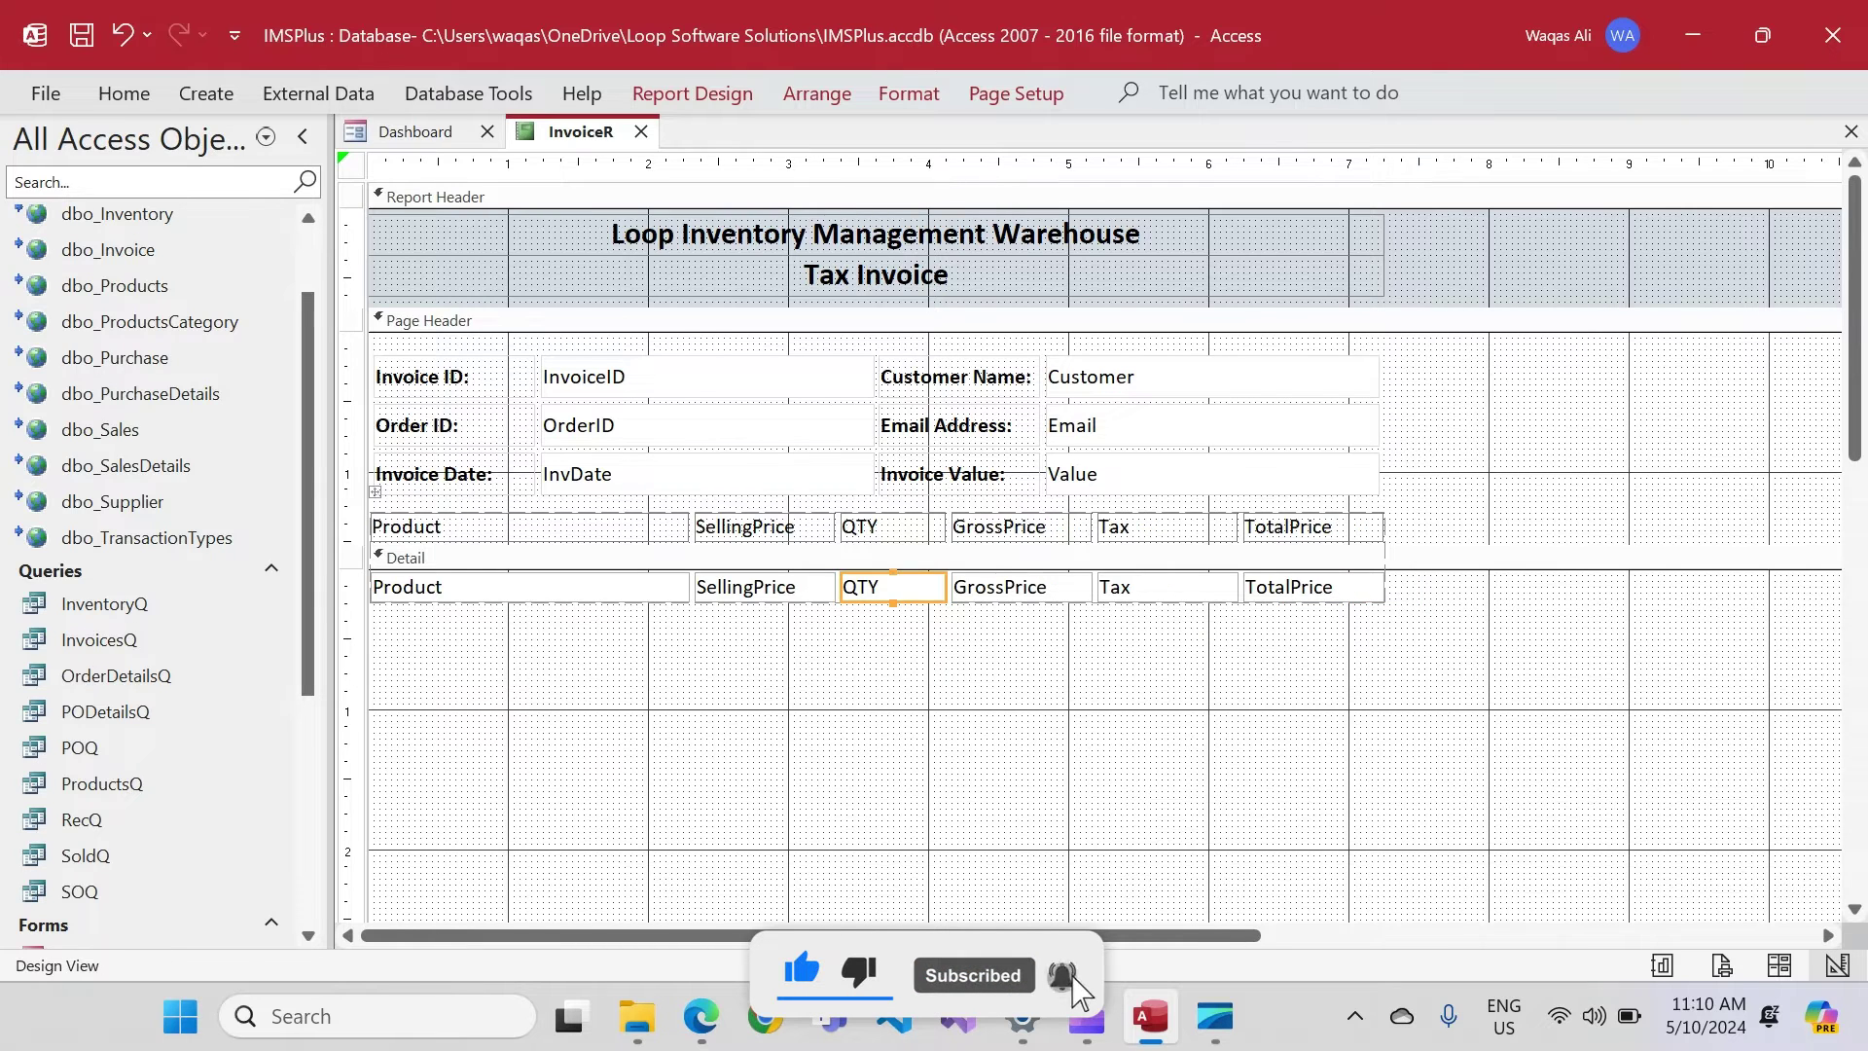
Step: Center the text of the SellingPrice, QTY, GrossPrice, Tax and TotalPrice labels and fields
drag(1124, 665, 691, 521)
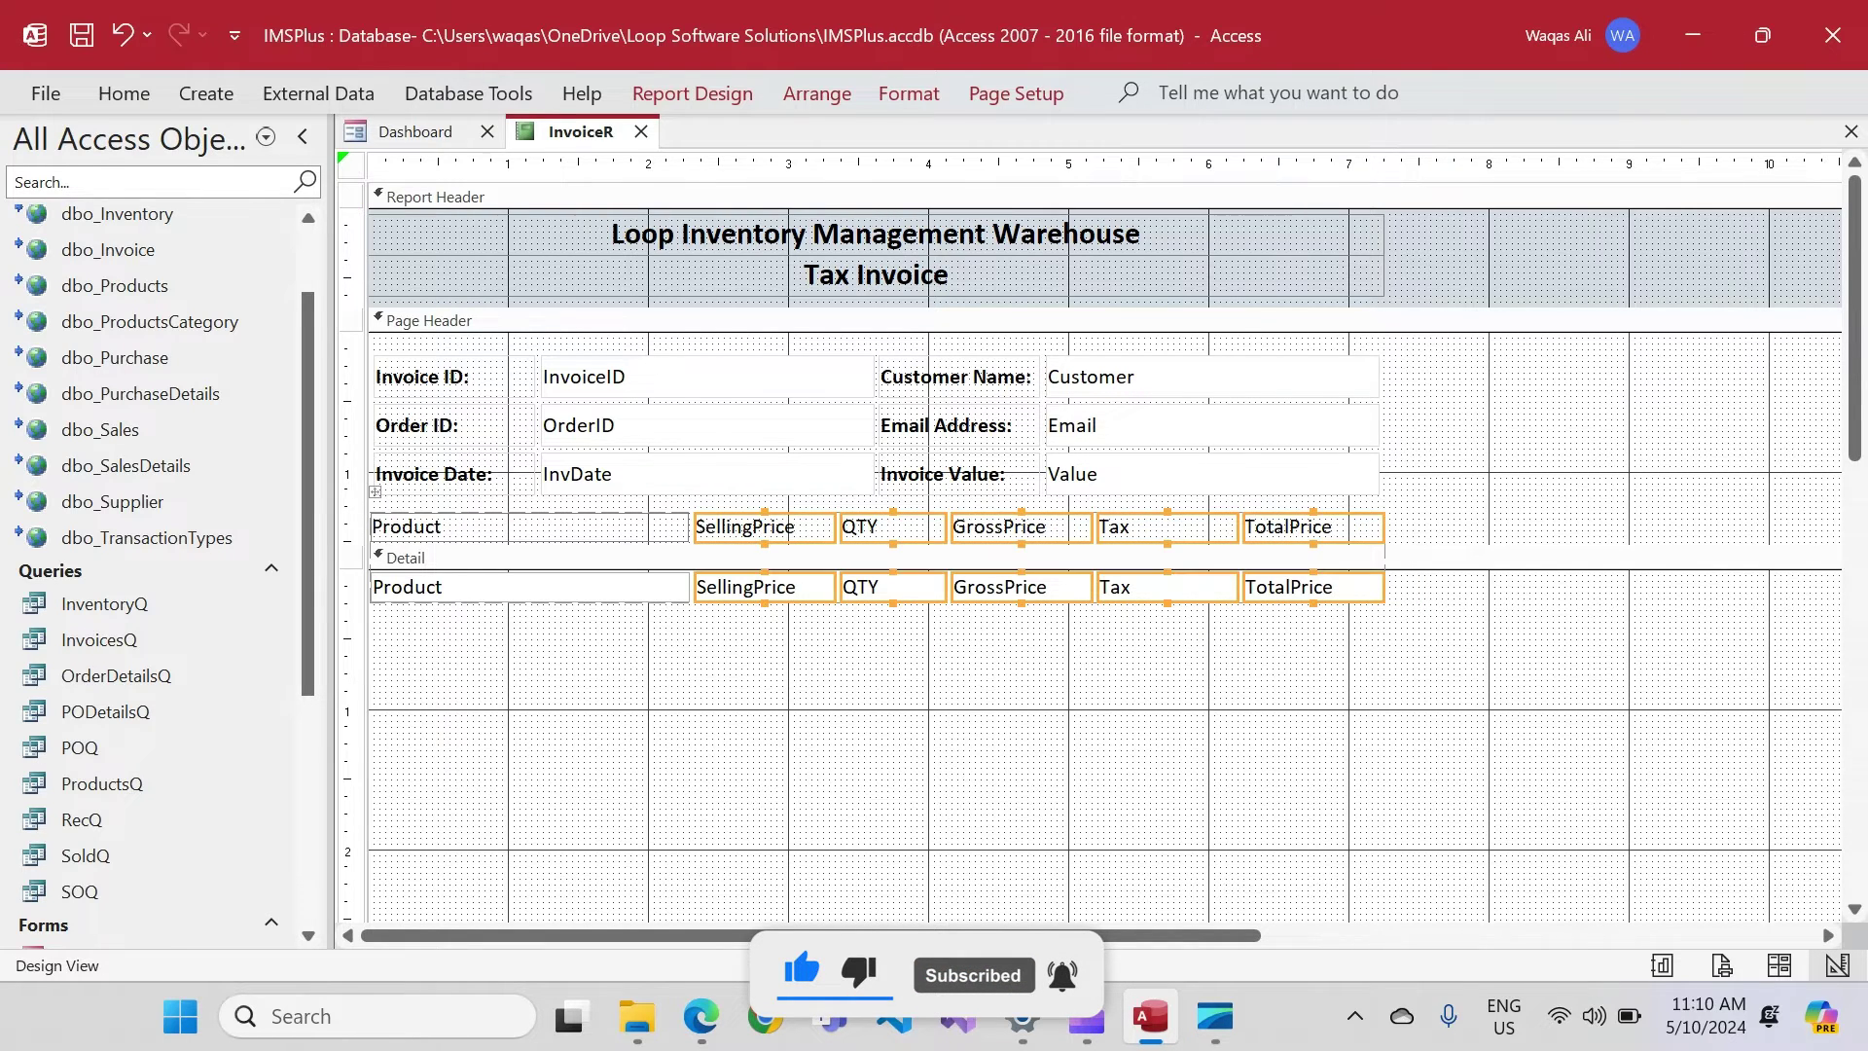
click(692, 94)
click(124, 94)
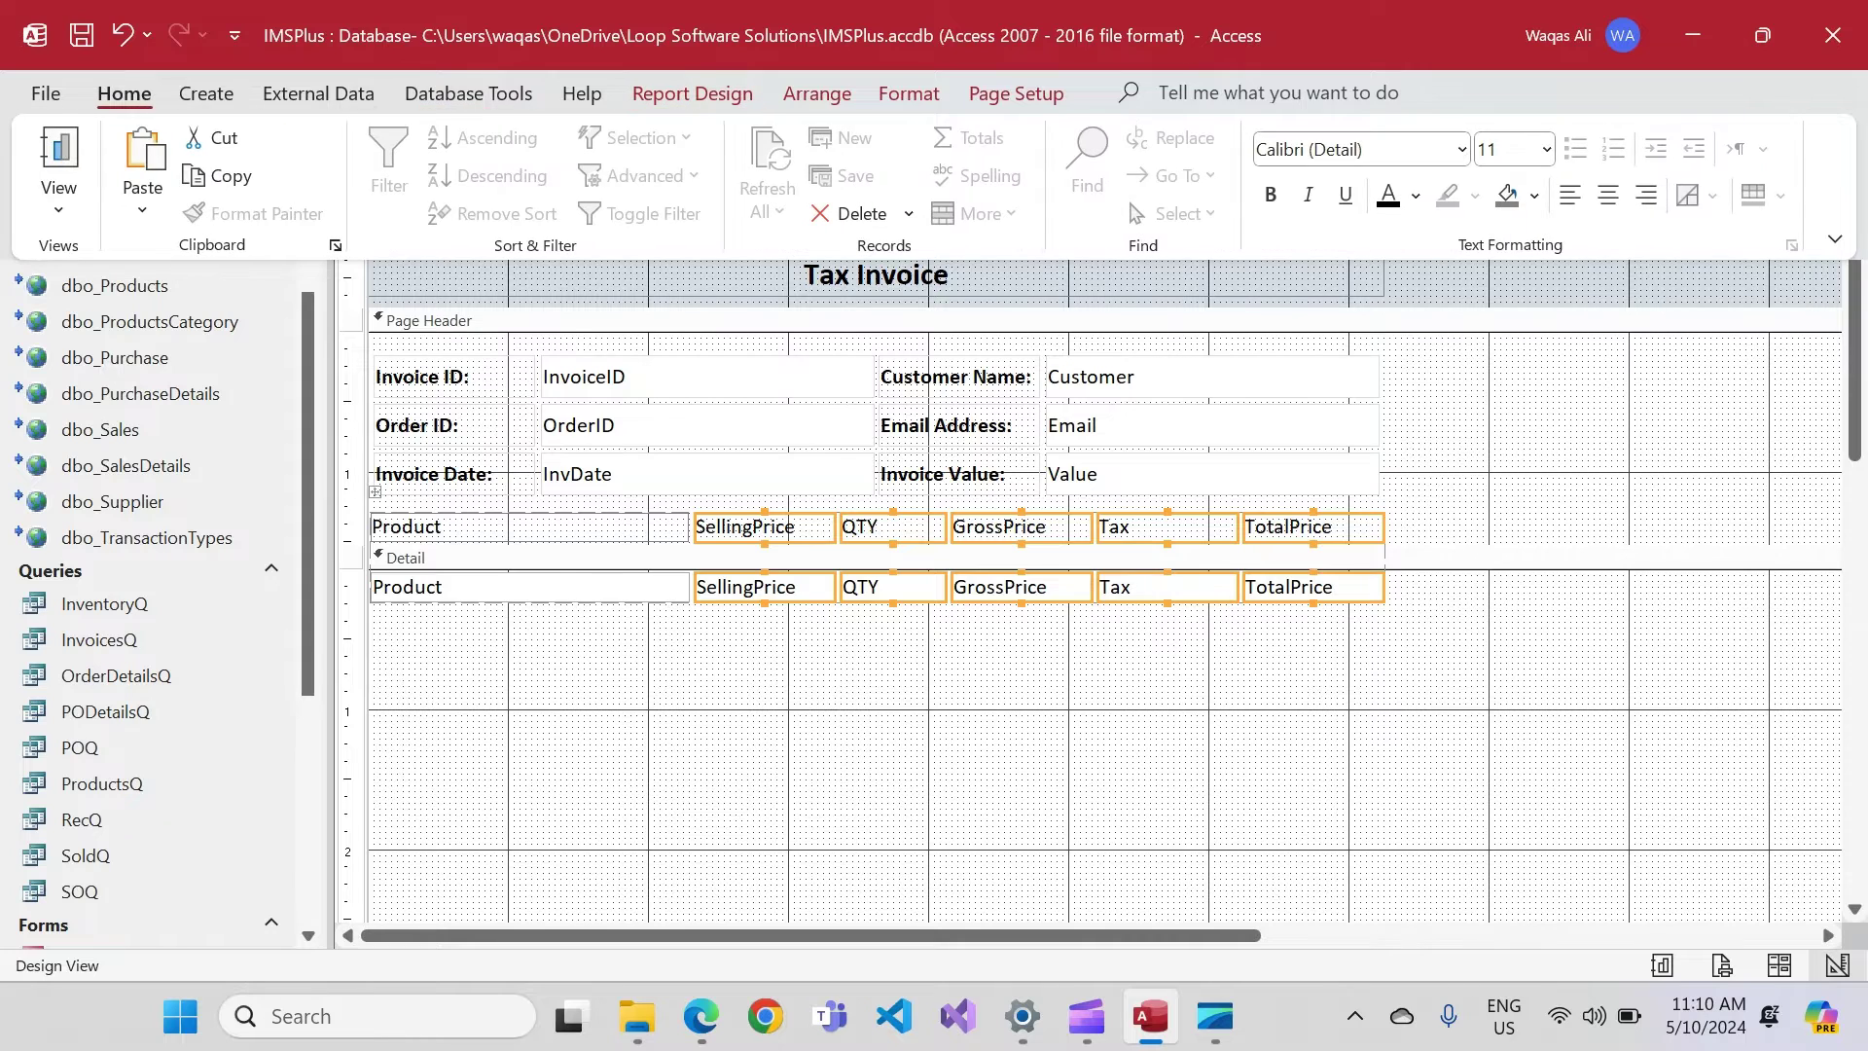
click(1607, 194)
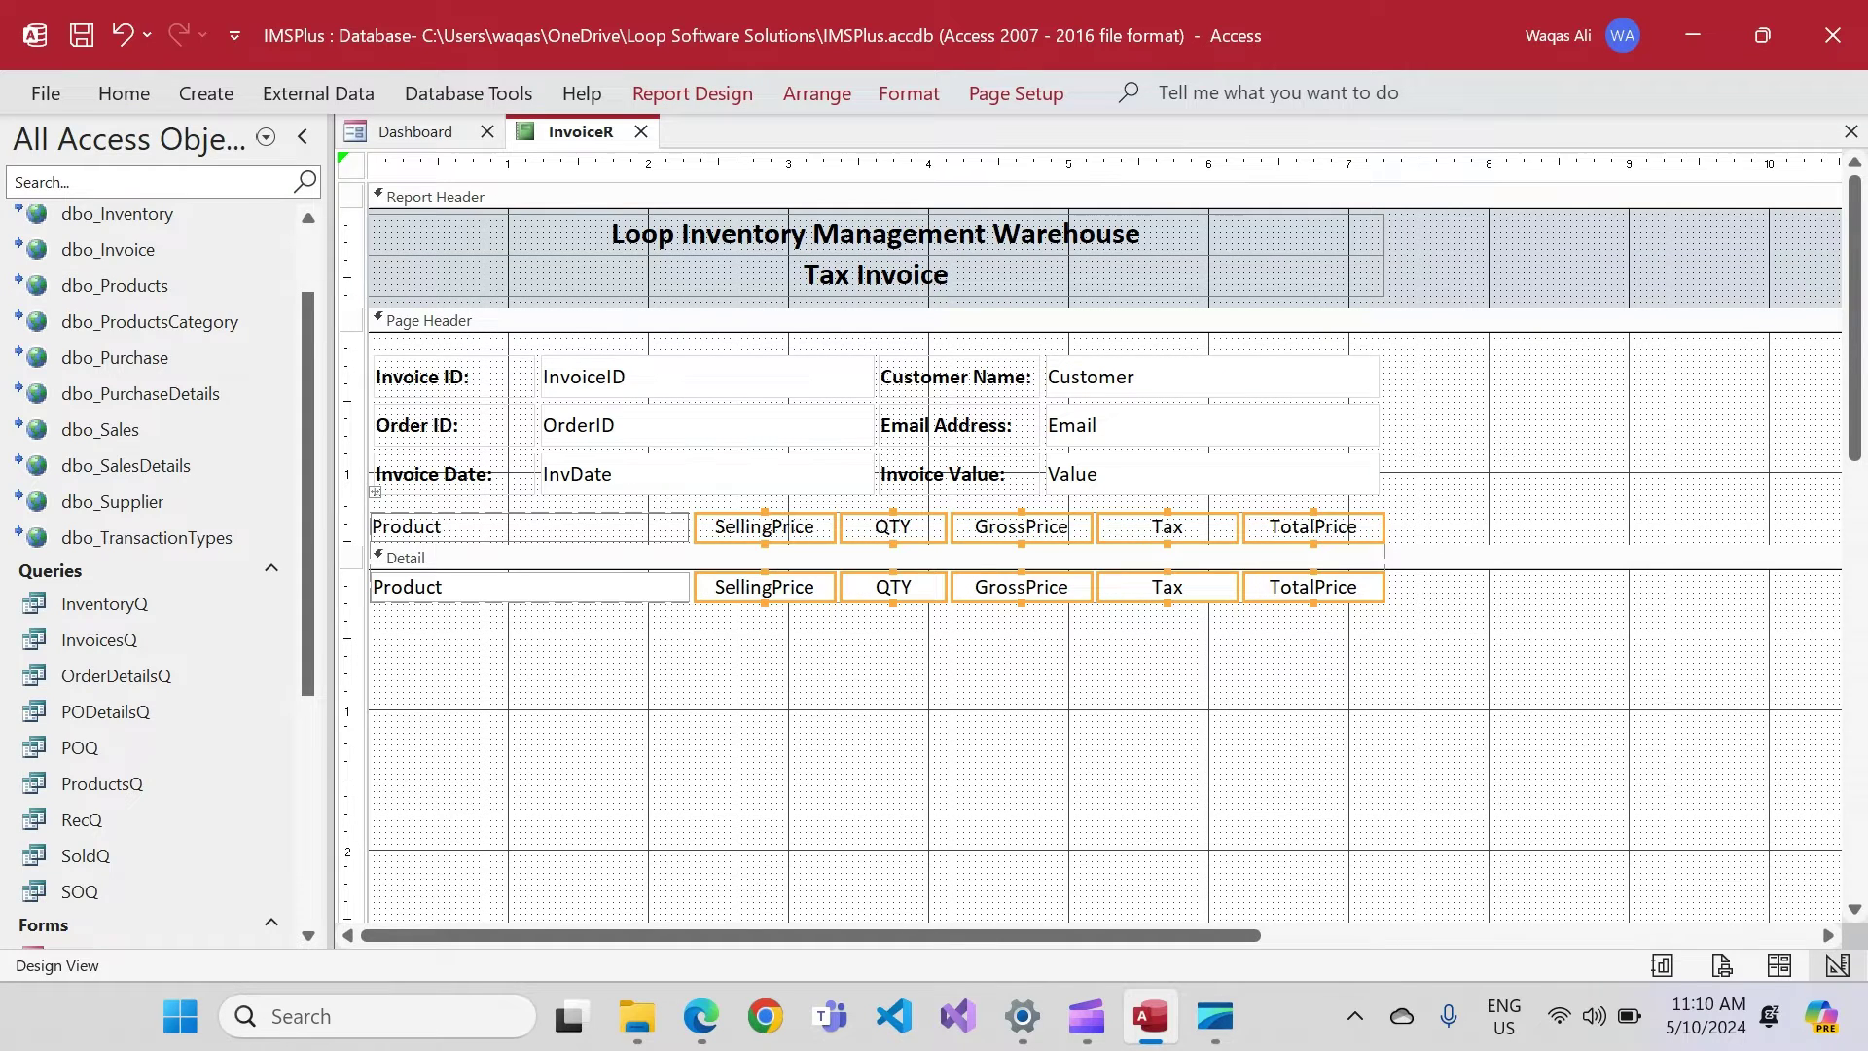
click(1207, 710)
Step: Make the outline of all product table labels and fields transparent
drag(1433, 626, 388, 530)
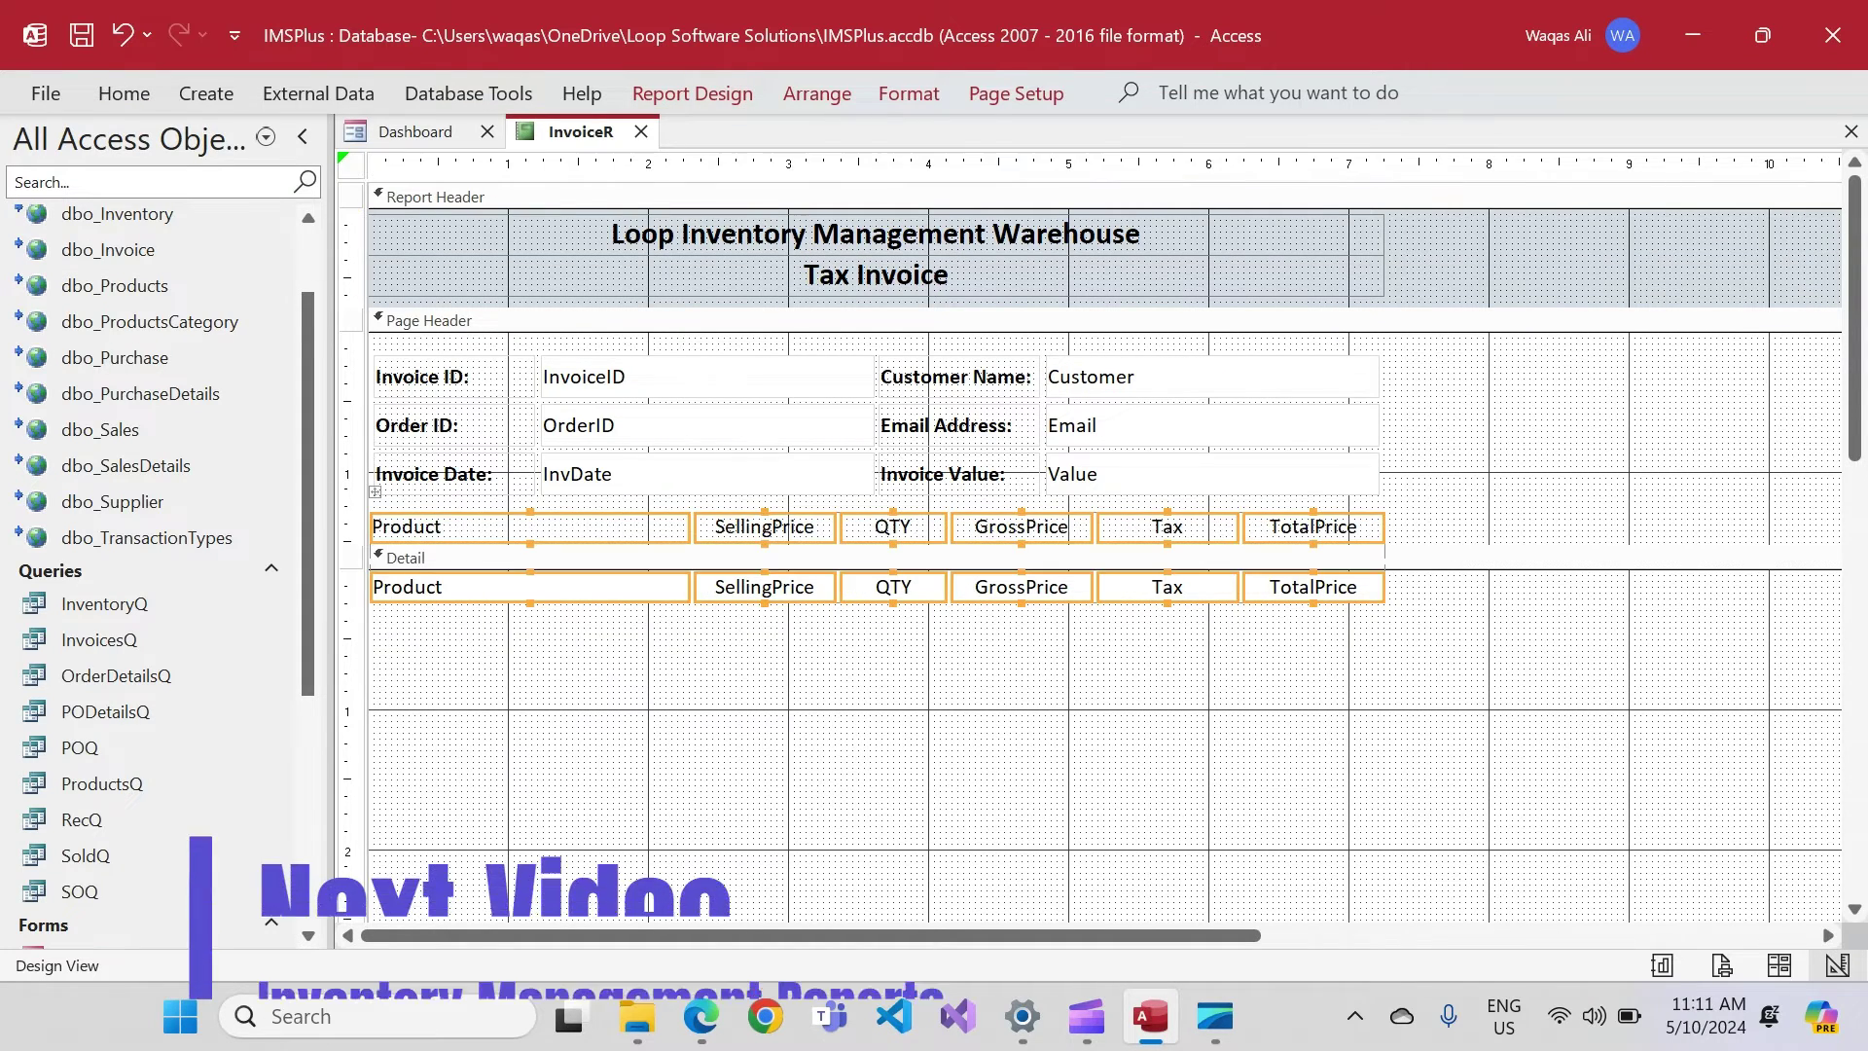
click(909, 94)
click(1381, 175)
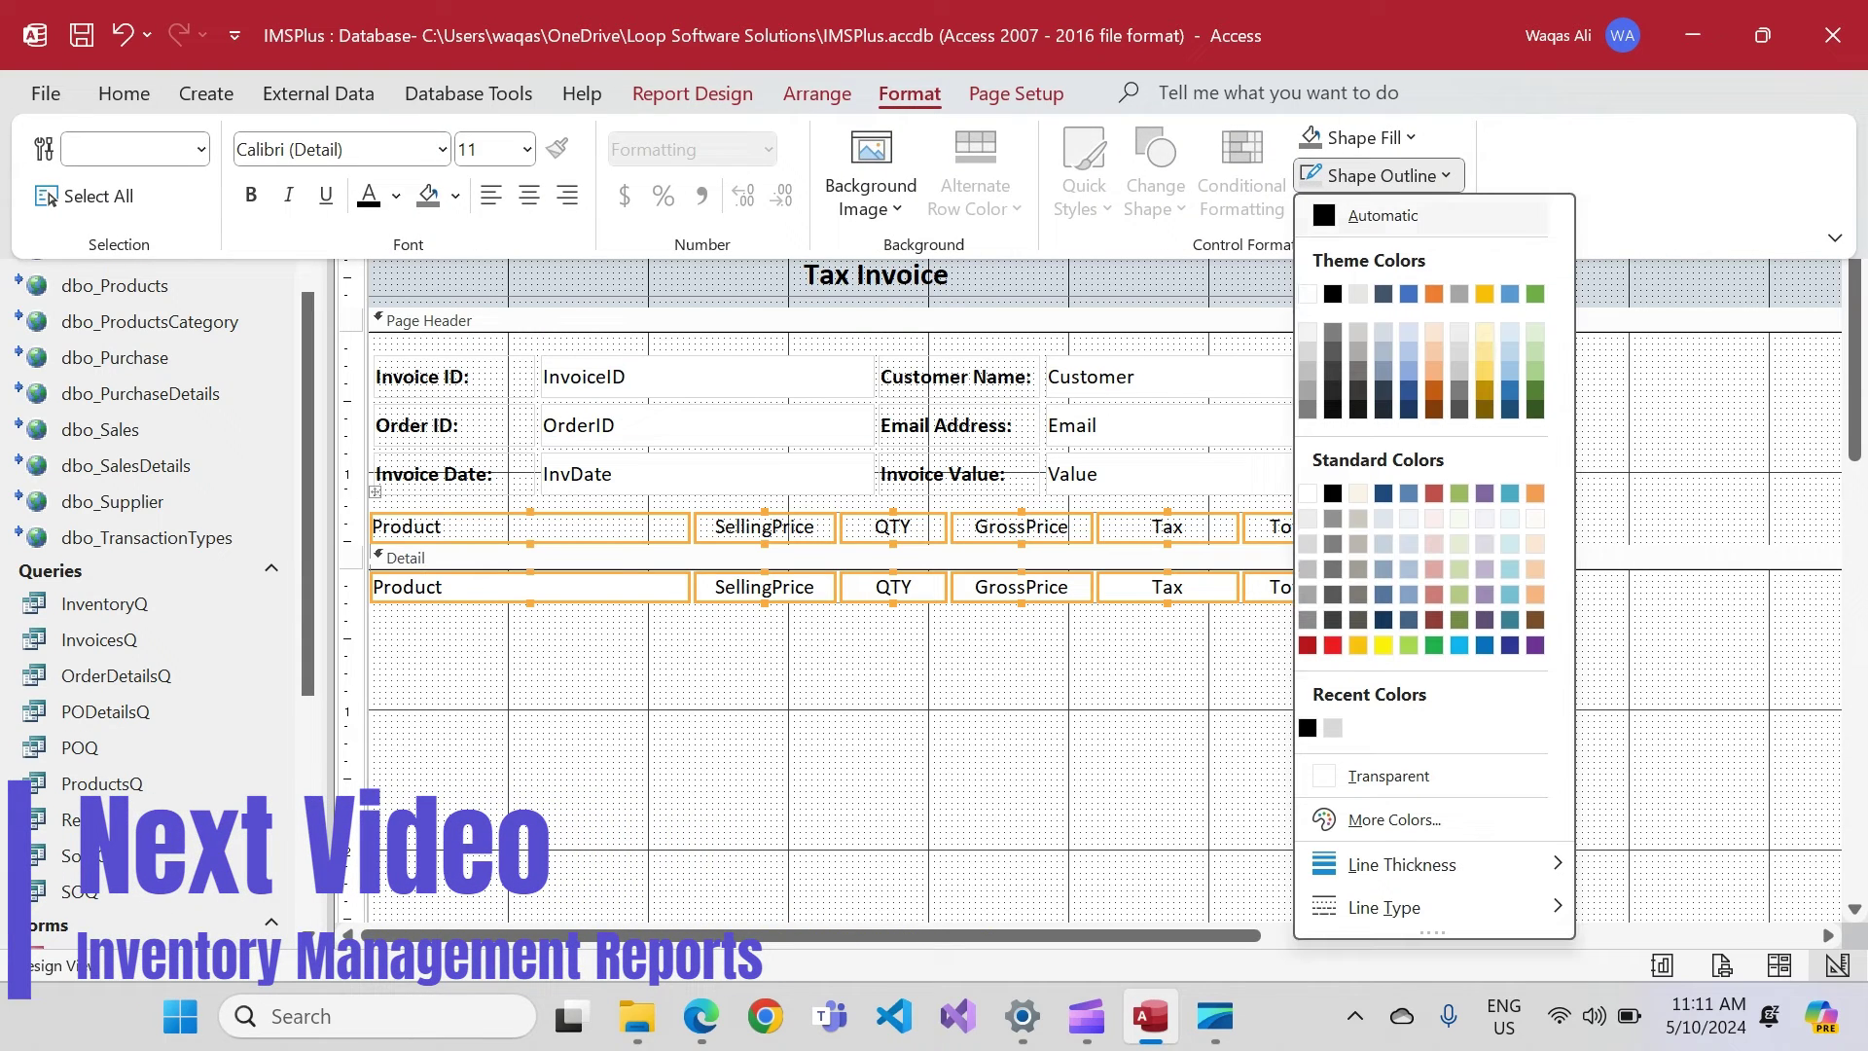
click(1389, 776)
click(1401, 720)
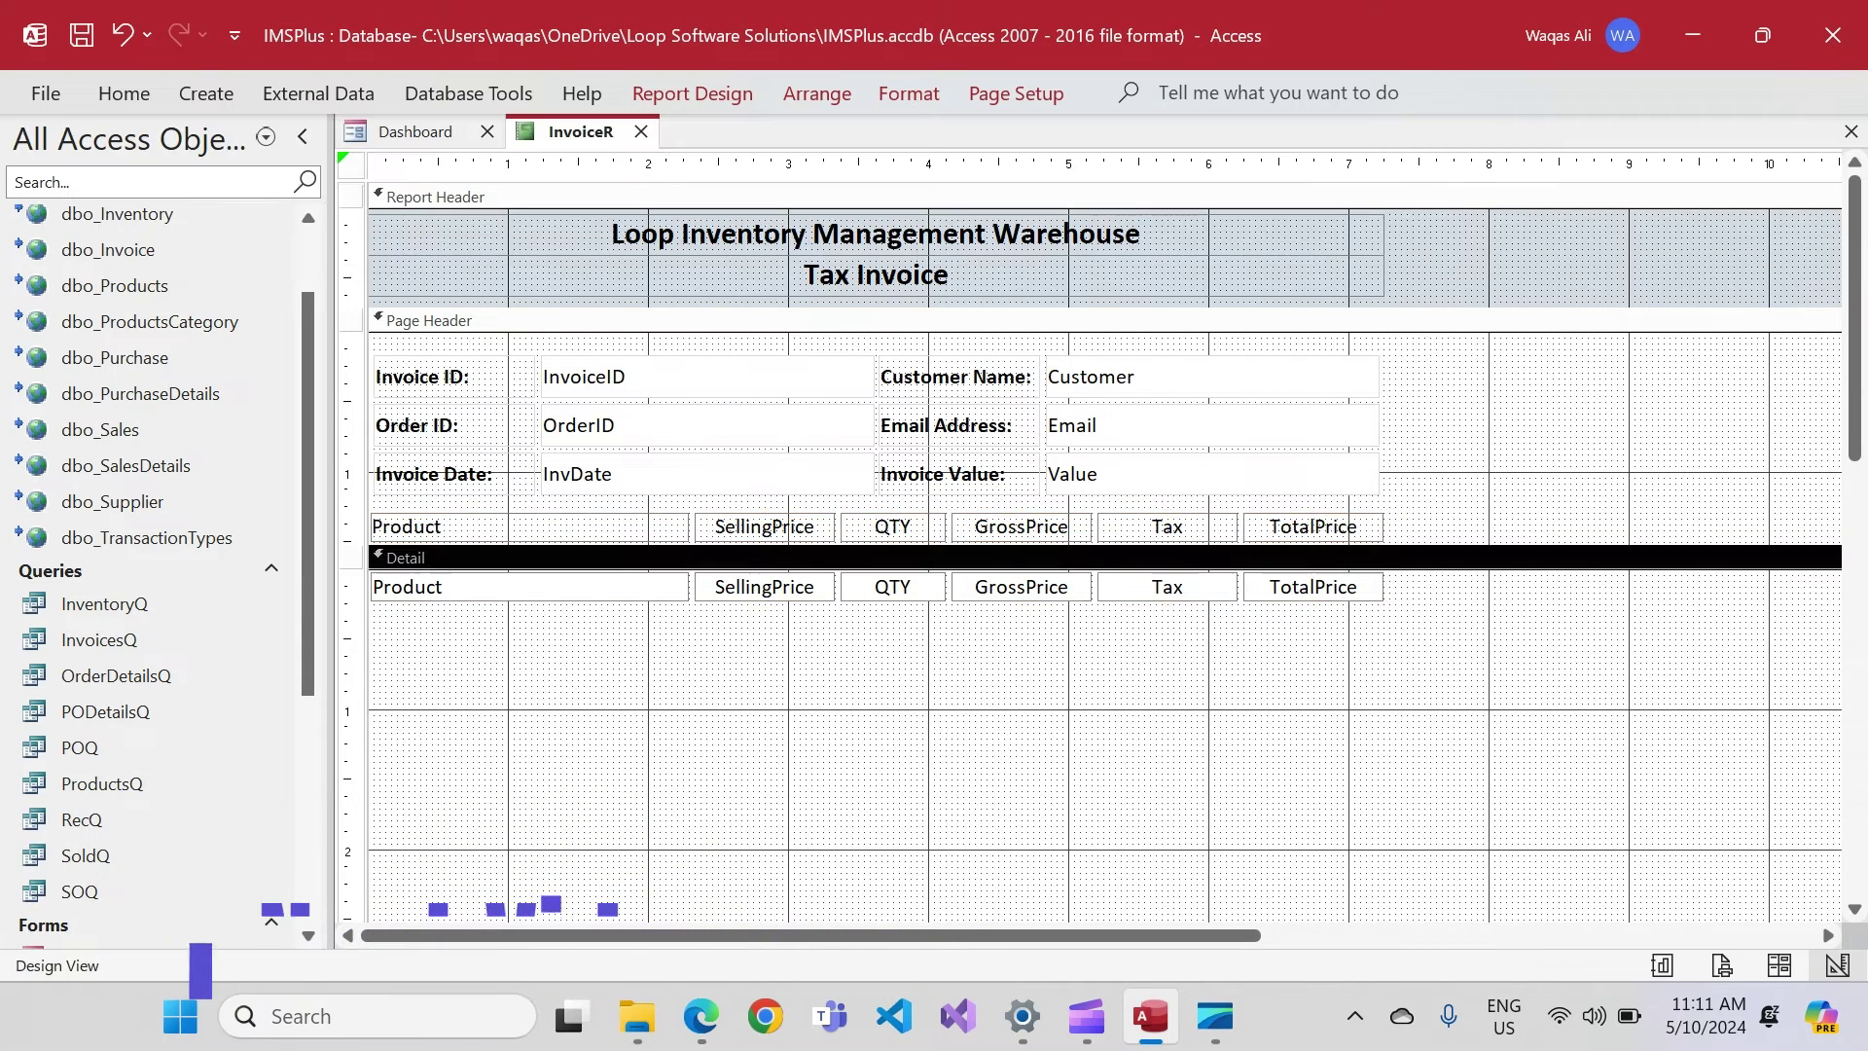
Step: Make the six product column labels in the Page Header bold with font size 10
drag(1431, 536, 369, 518)
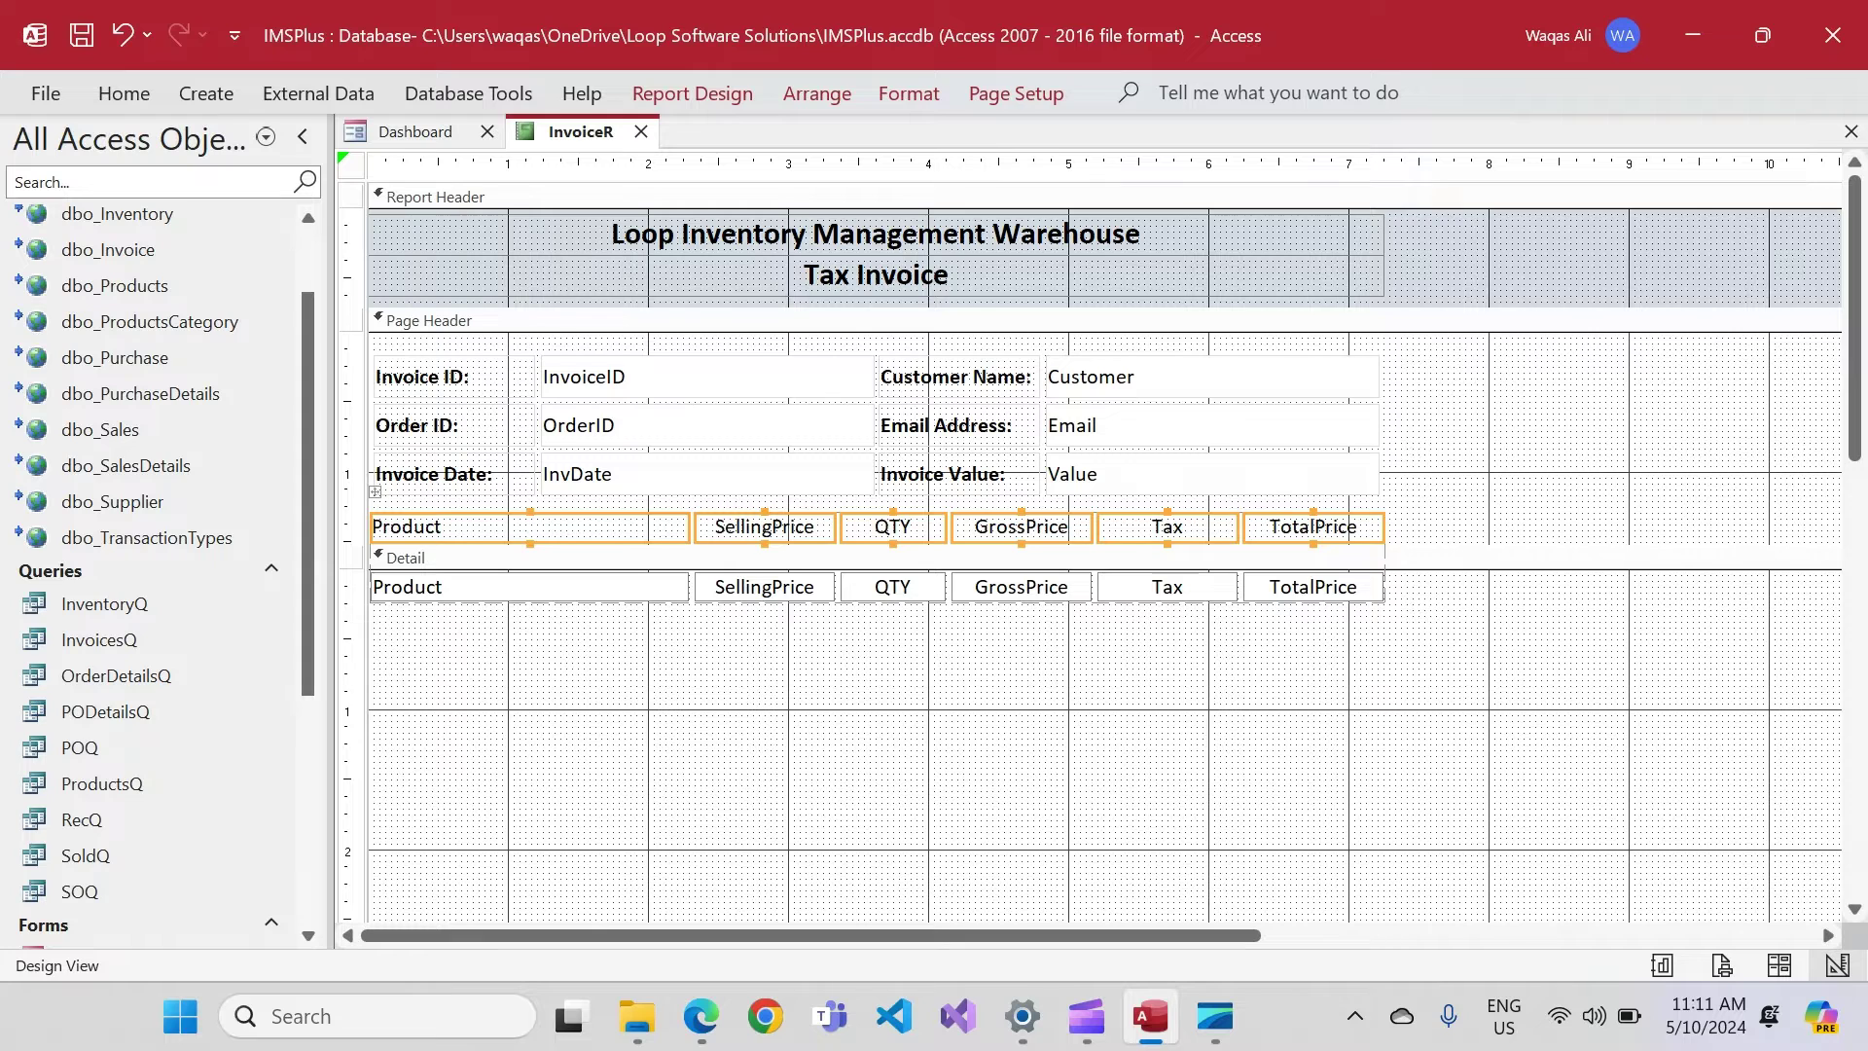
key(ctrl+b)
click(123, 94)
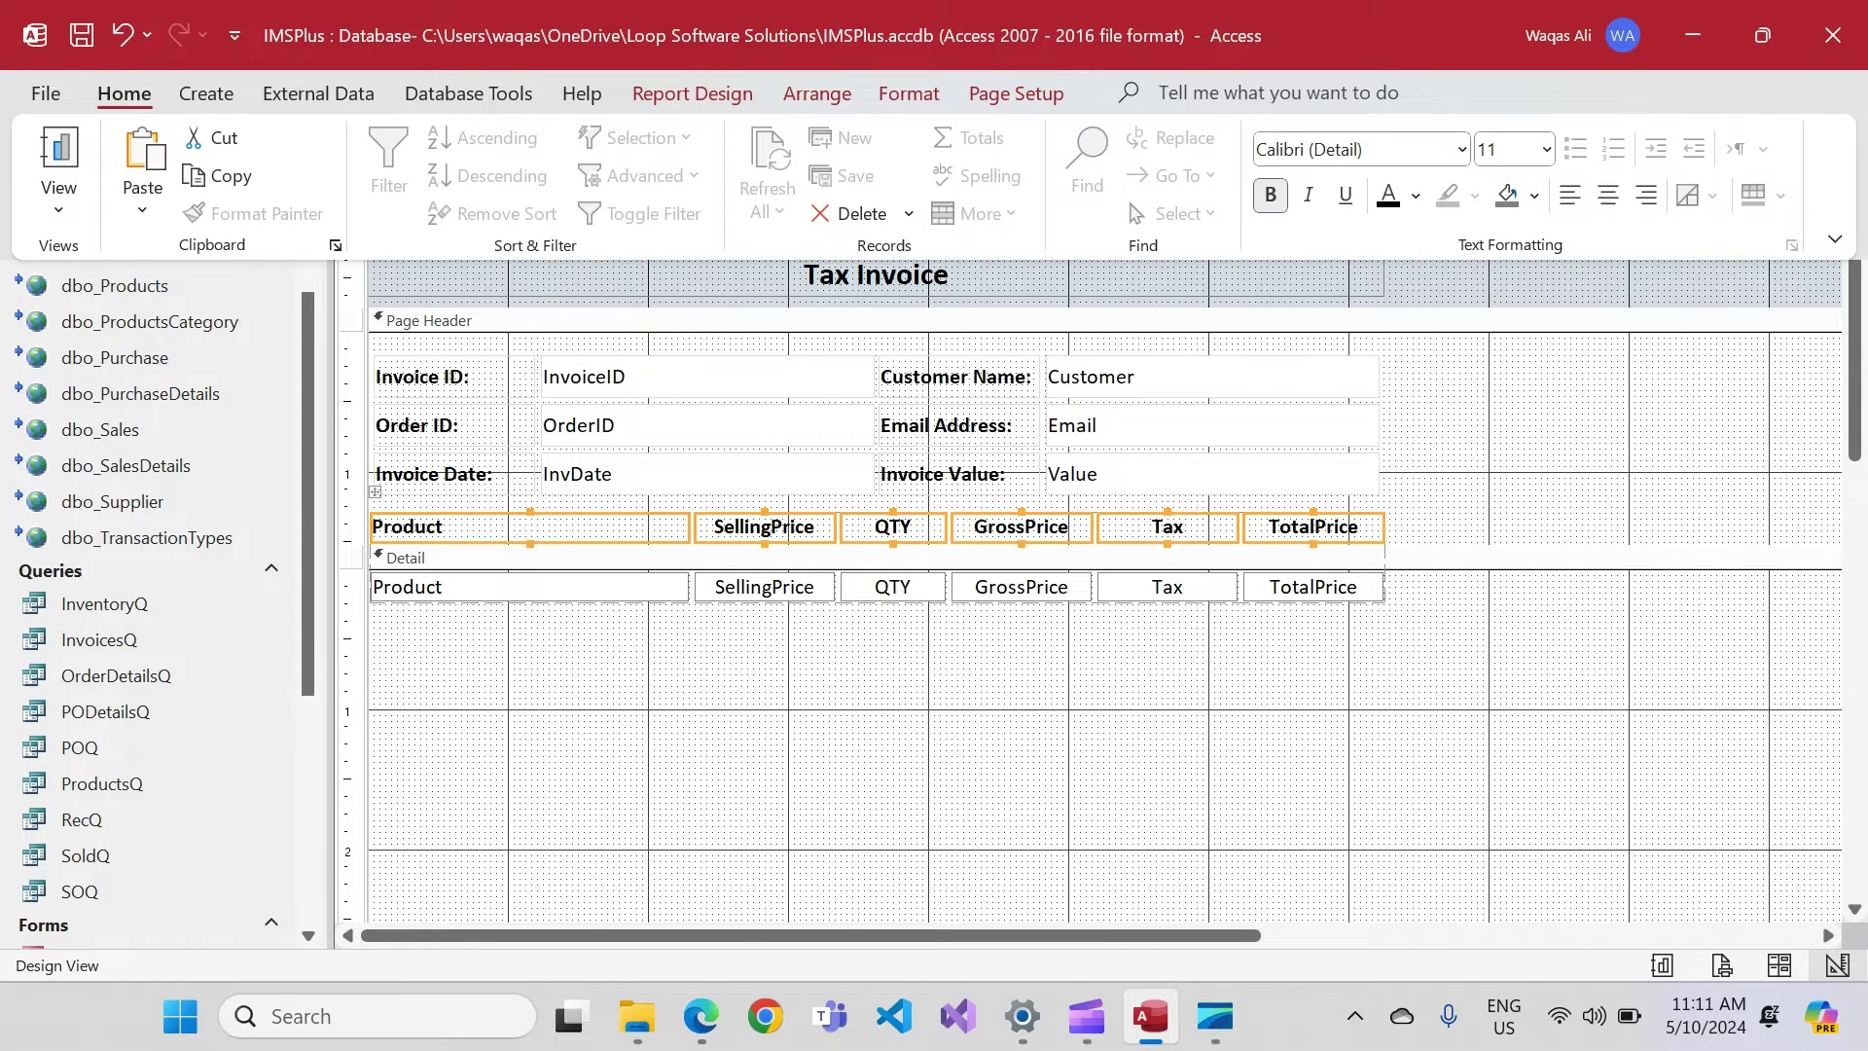
click(1546, 149)
click(1499, 248)
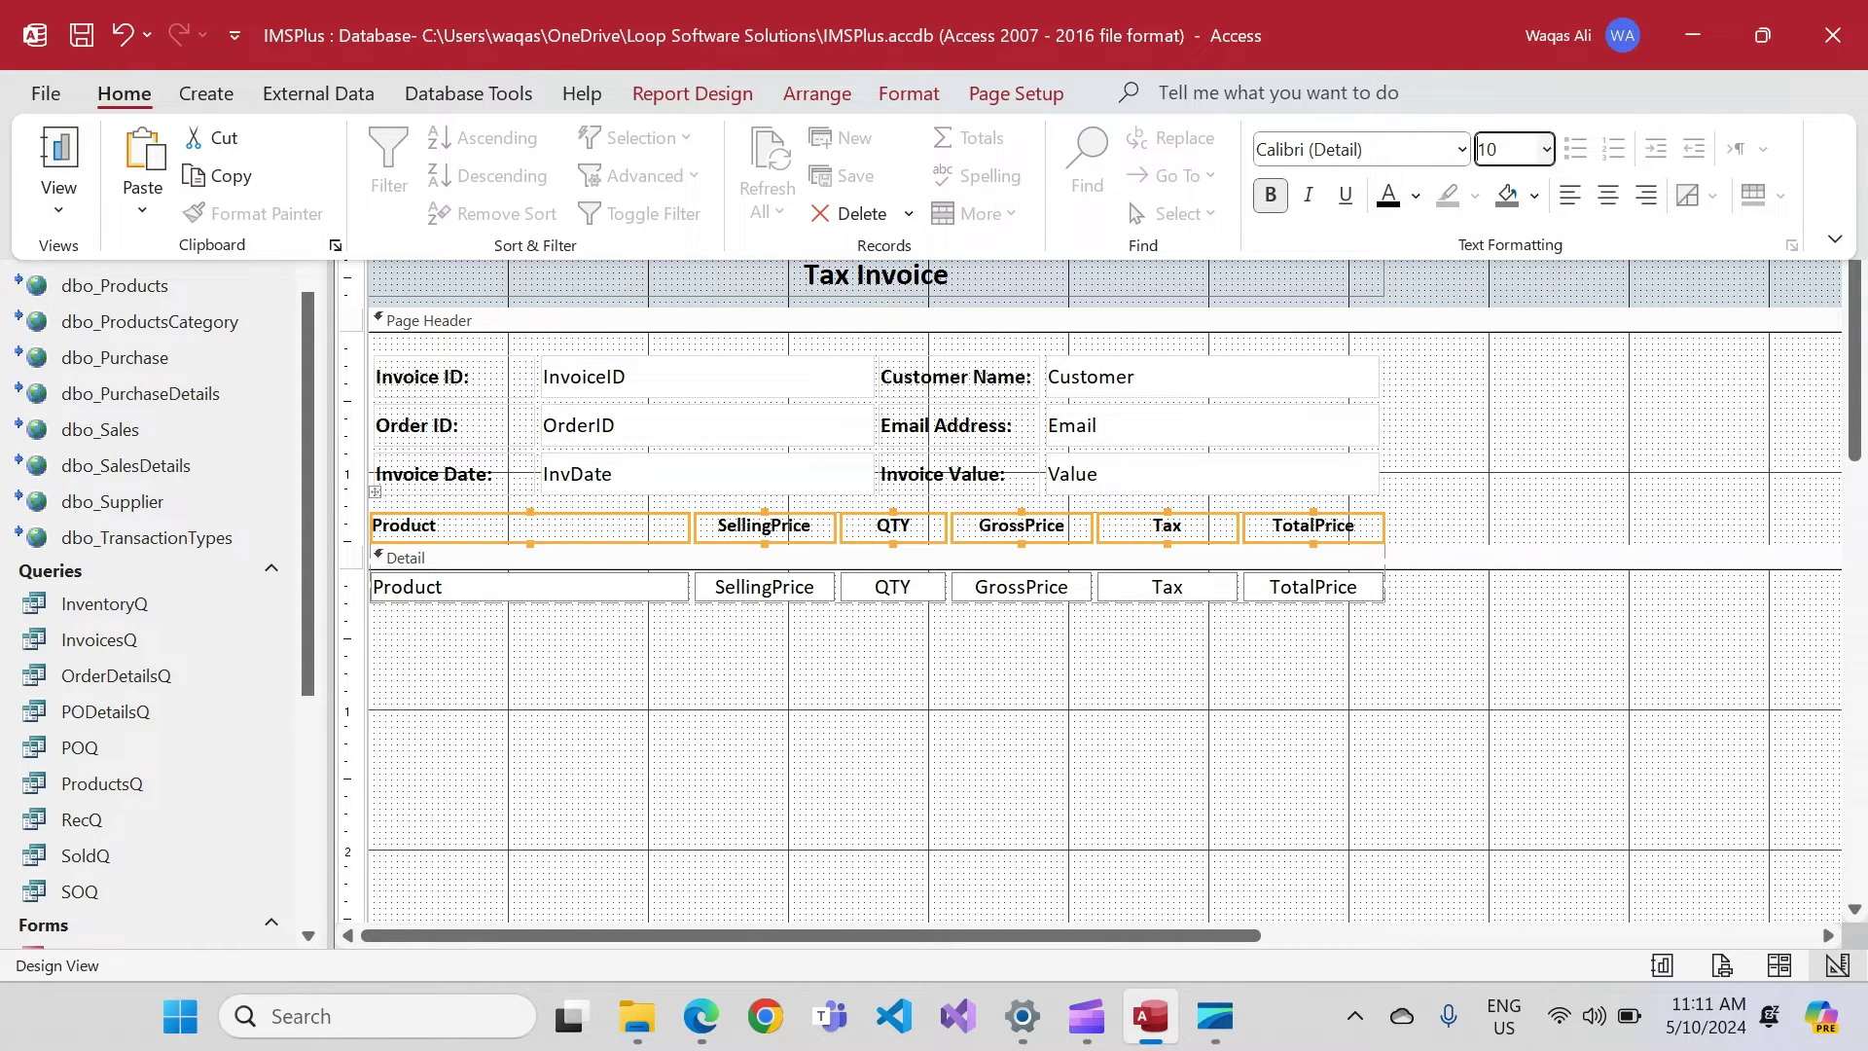
Step: Narrow the report to about 7.27 inches so its edge meets the TotalPrice column
click(934, 740)
drag(817, 936, 1217, 936)
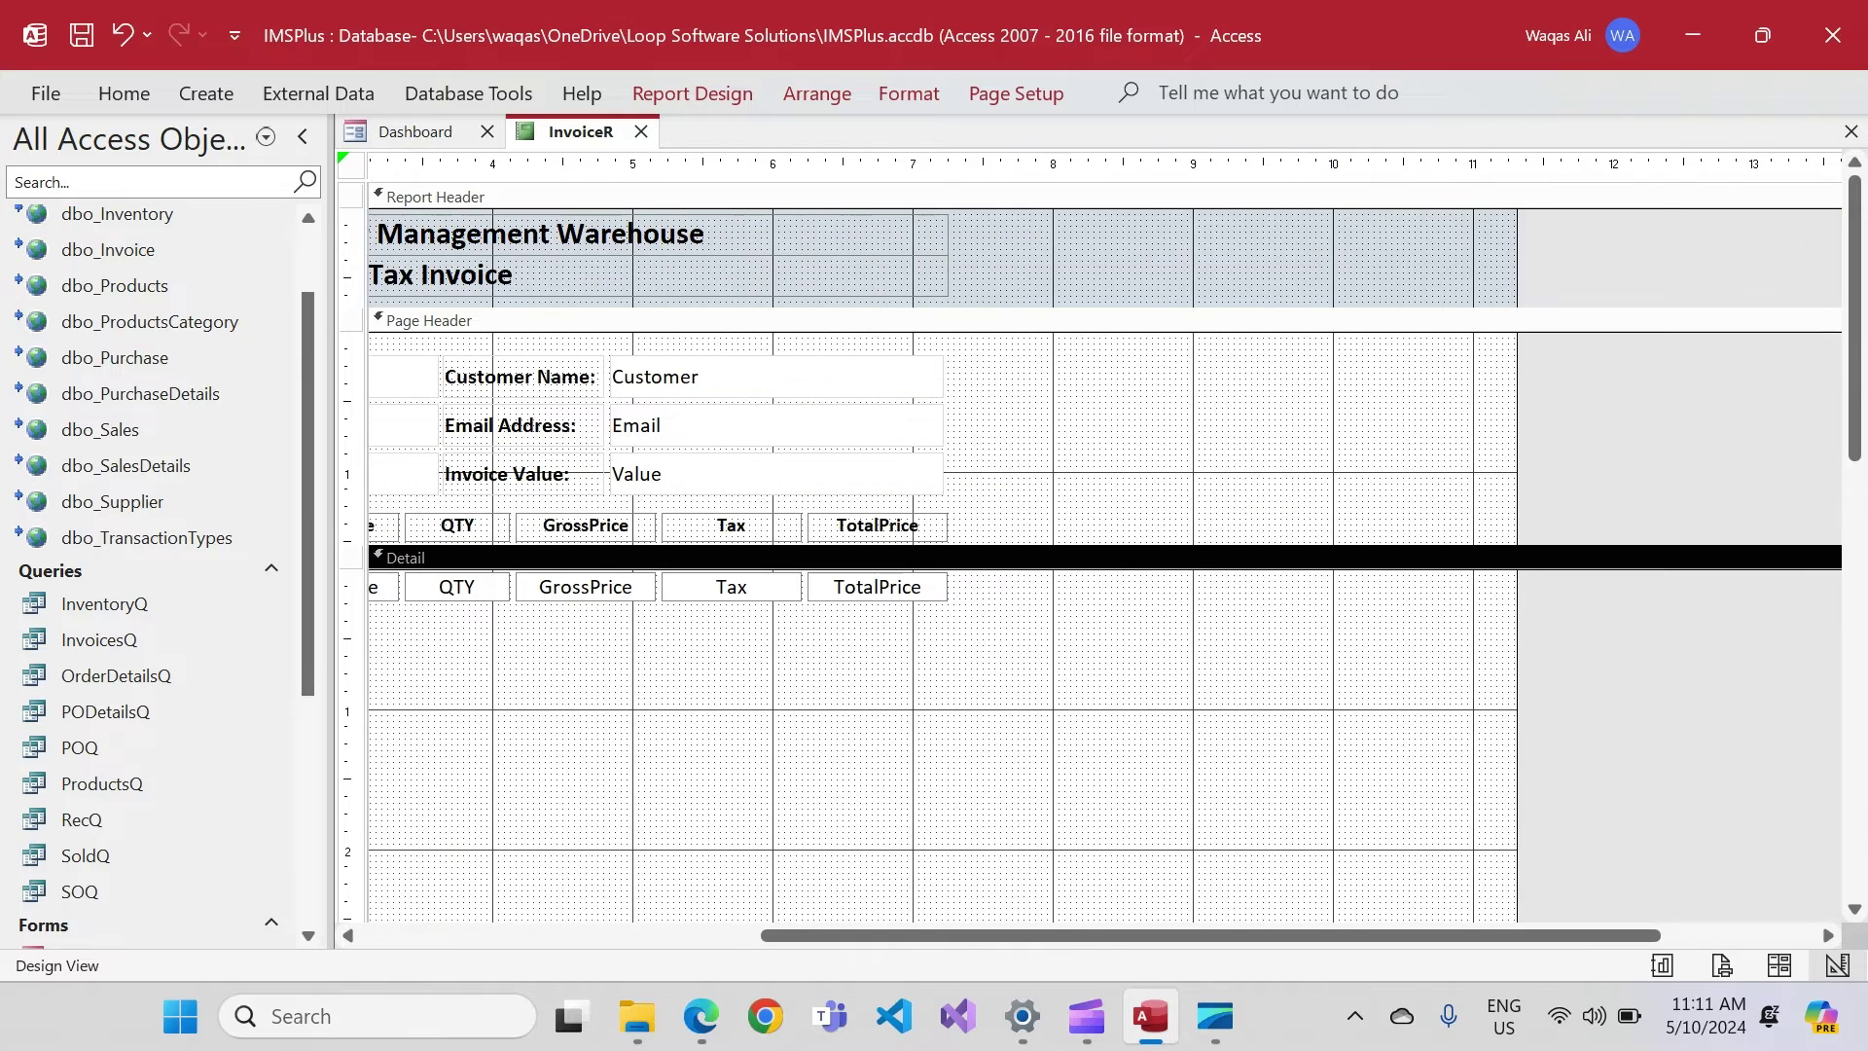
drag(1516, 681, 949, 681)
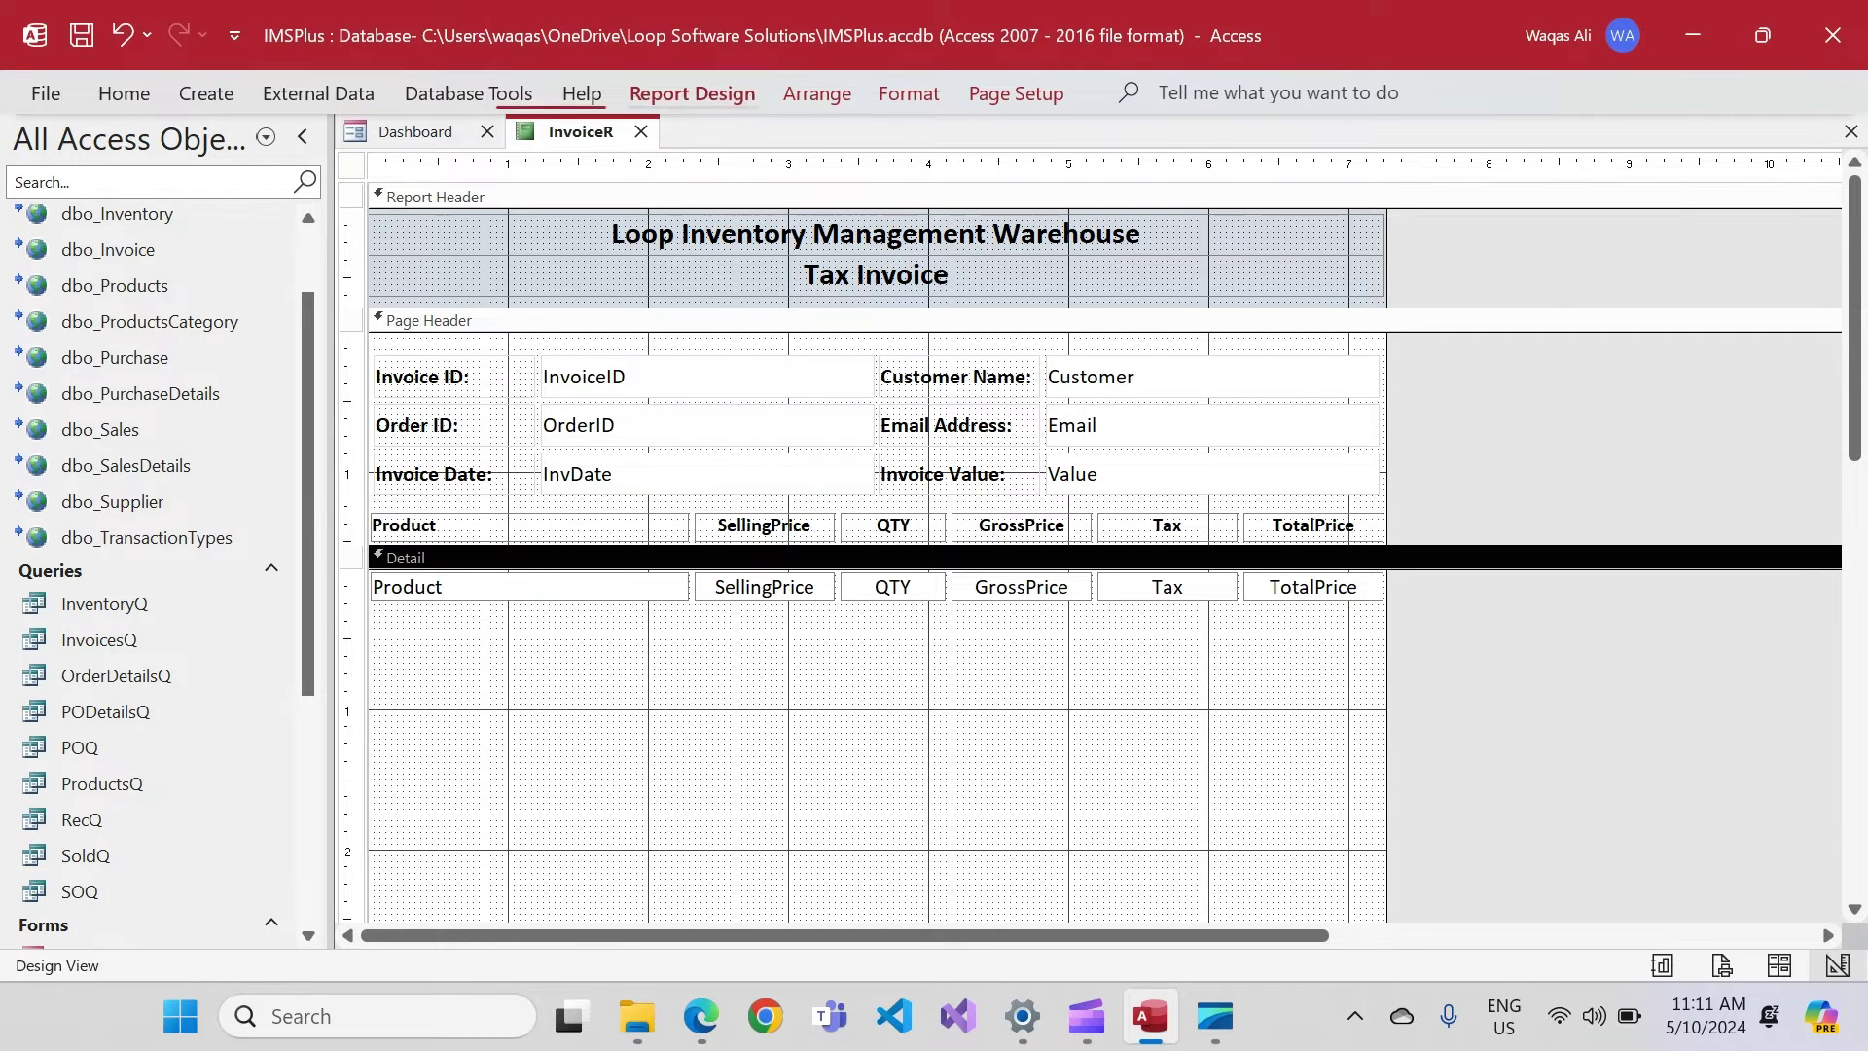
Step: Draw a horizontal line under the Detail section's fields, spanning from the Product column to the TotalPrice column
click(693, 93)
click(916, 176)
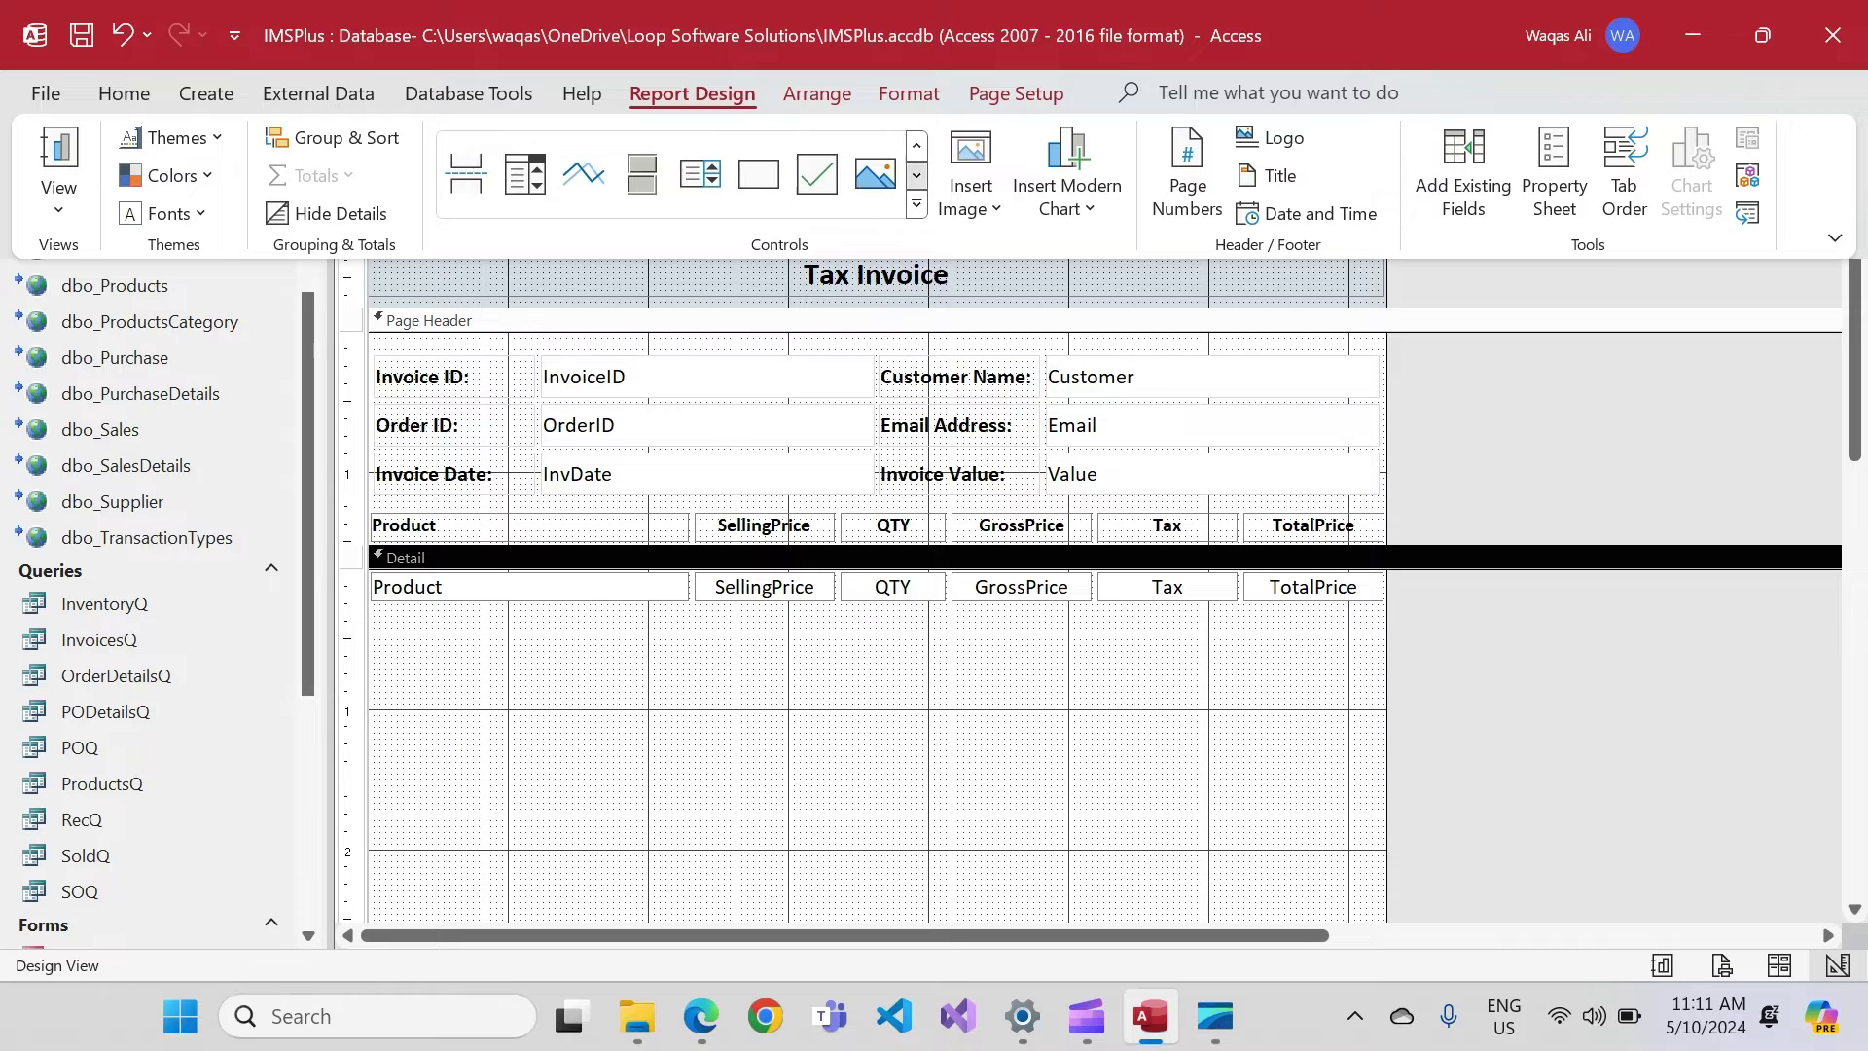
click(584, 176)
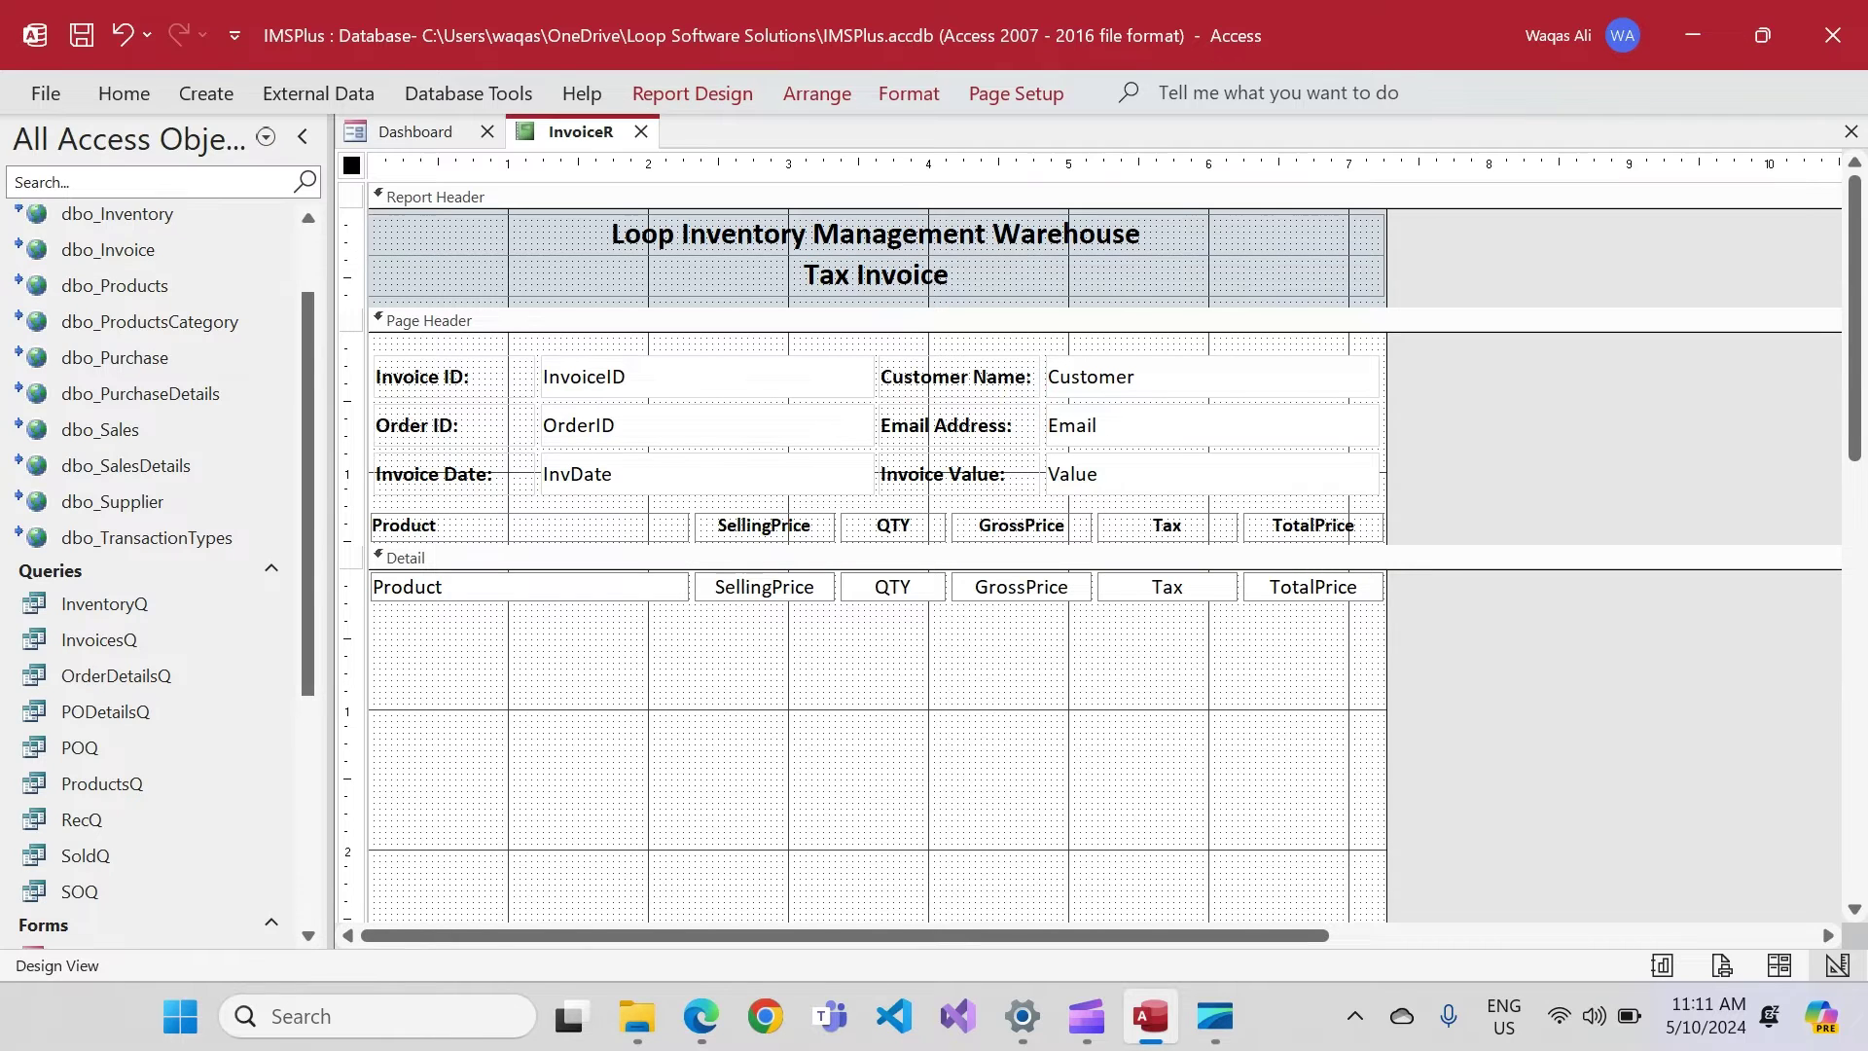
drag(373, 604, 1383, 605)
Step: Shrink the Detail section to the height of its field row and collapse the Page Footer section to no height
scroll(1383, 604, down, 5)
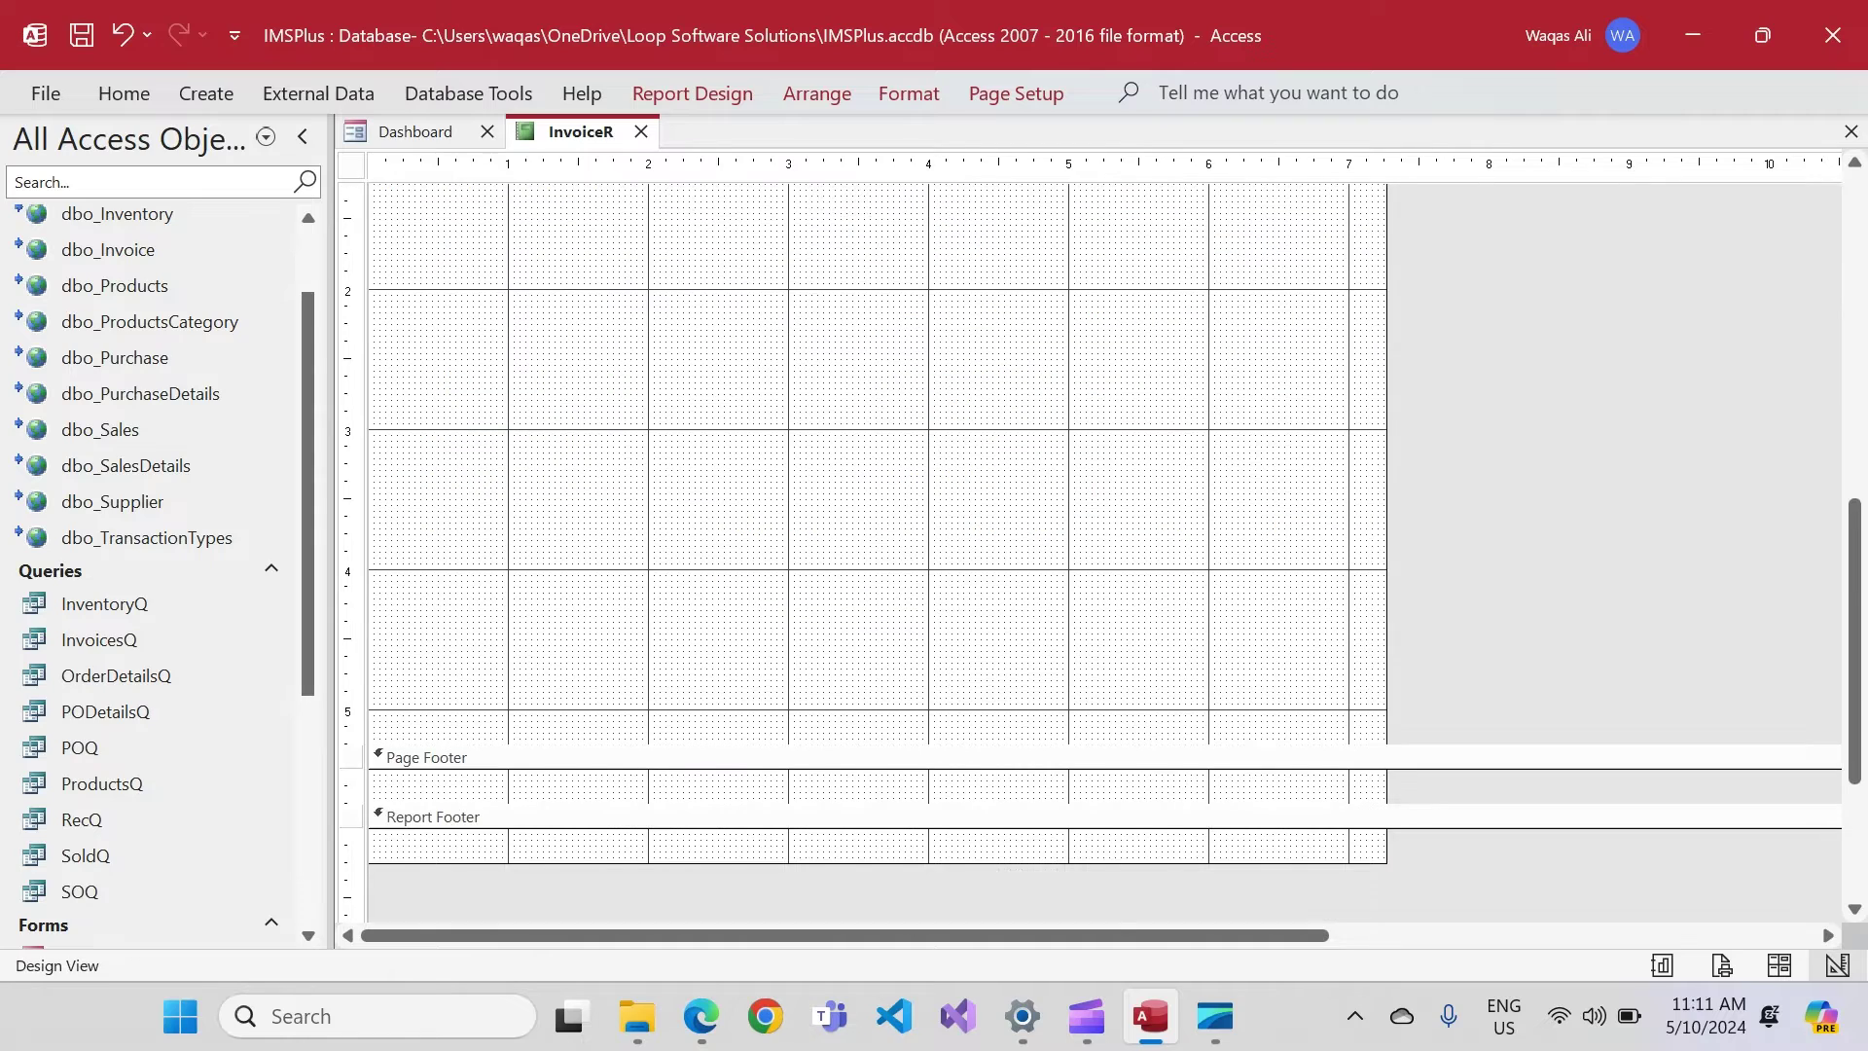
scroll(1104, 545, up, 5)
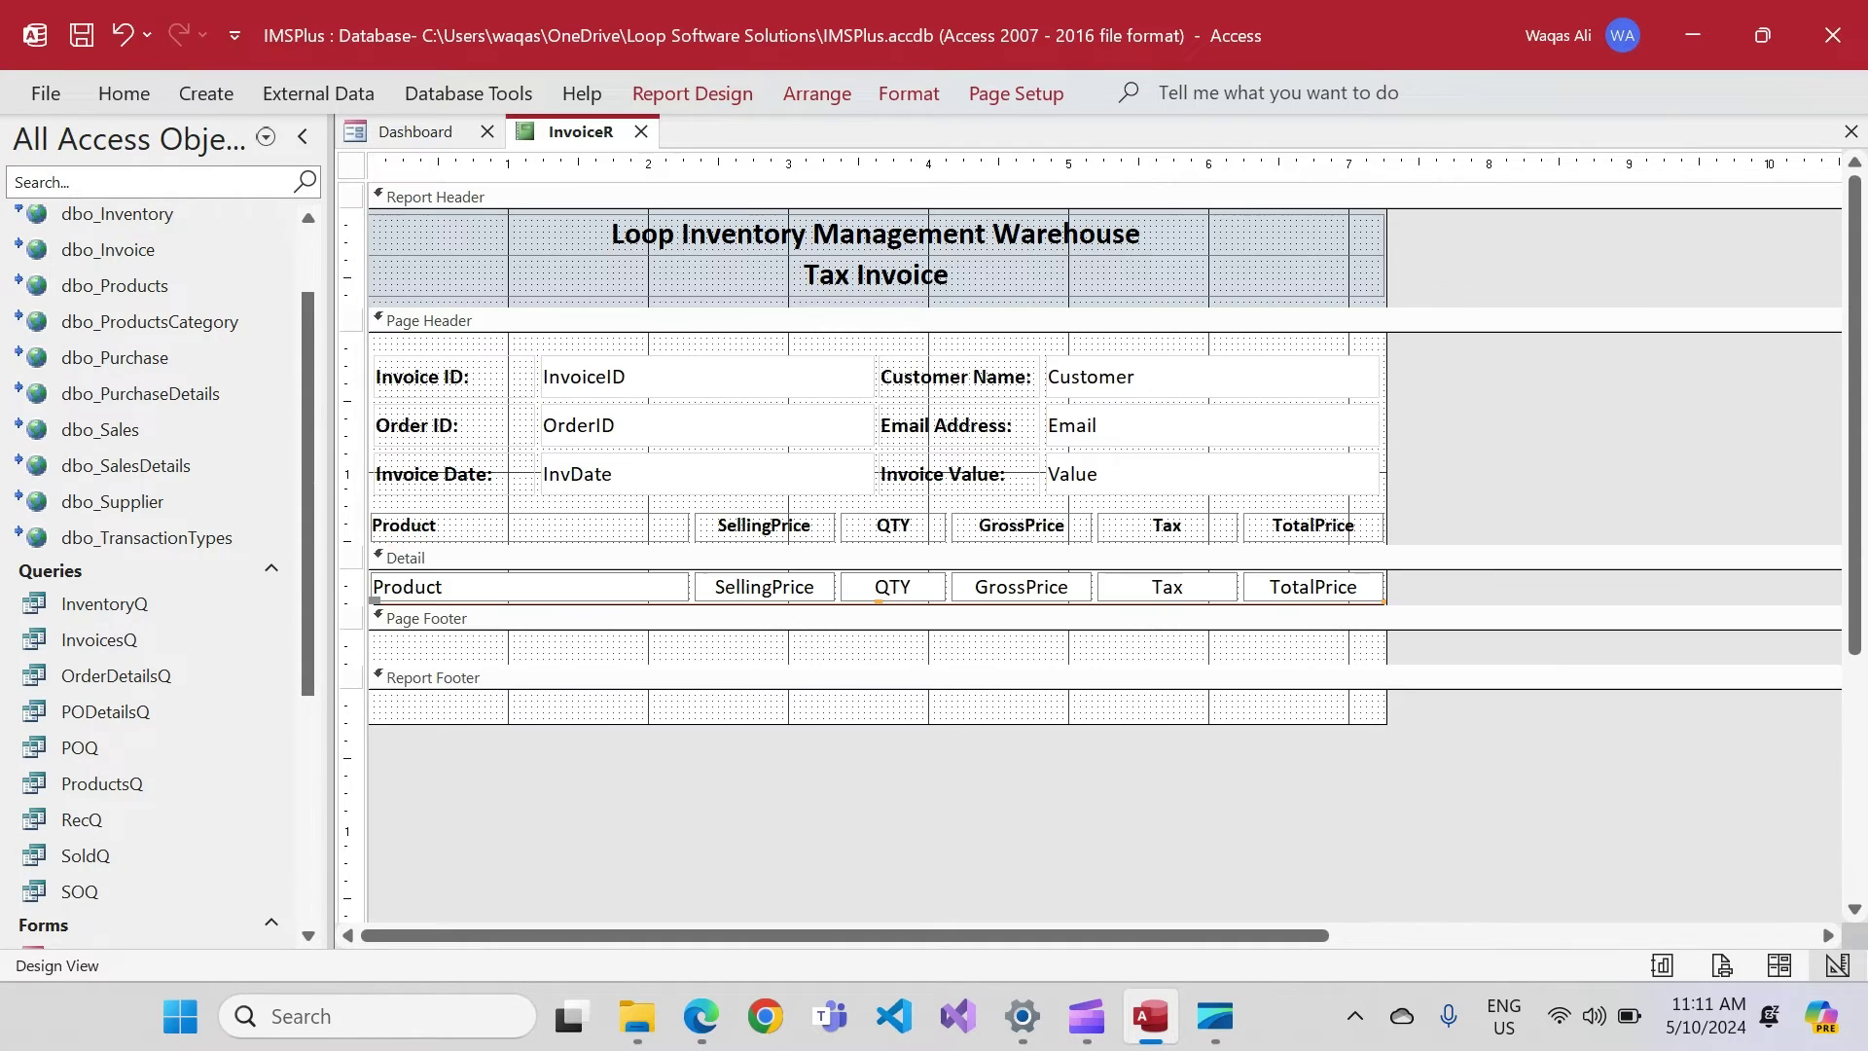
drag(1148, 665, 1148, 628)
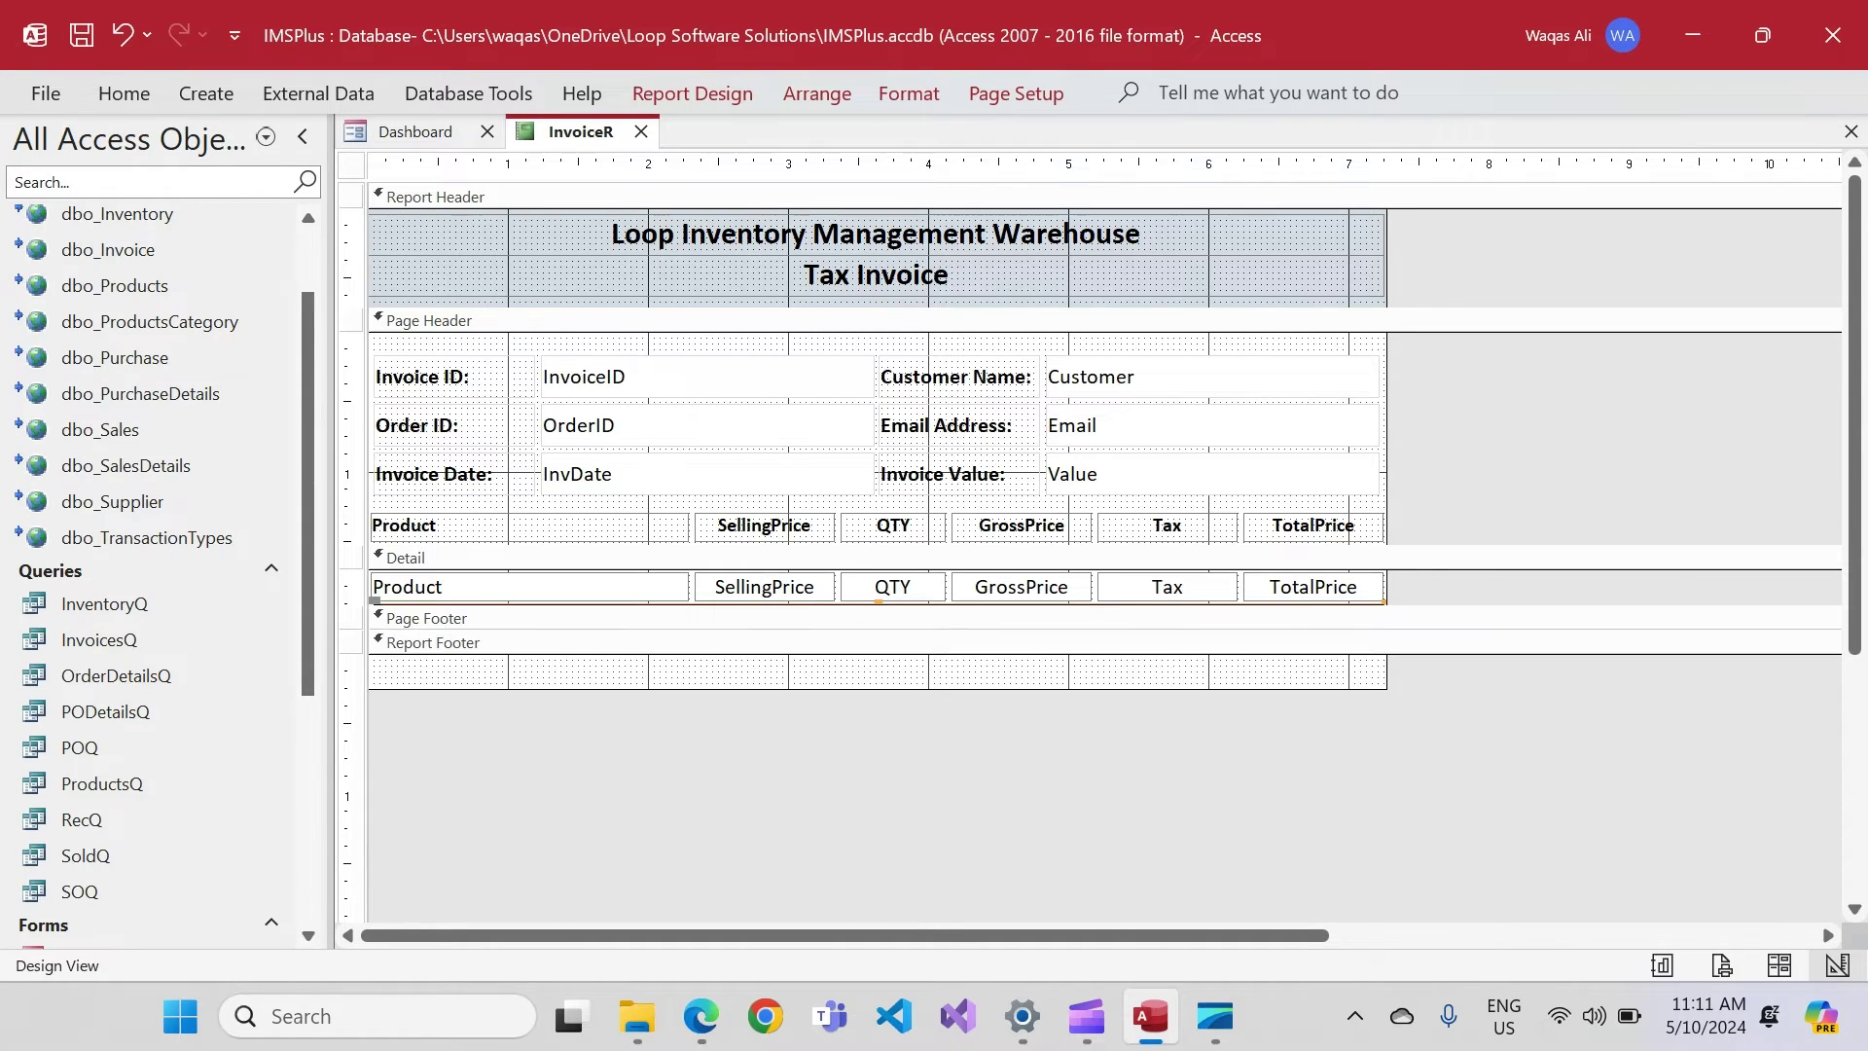
Step: Preview the invoice in Report View and look through its product lines down to the last row
right_click(552, 127)
click(651, 283)
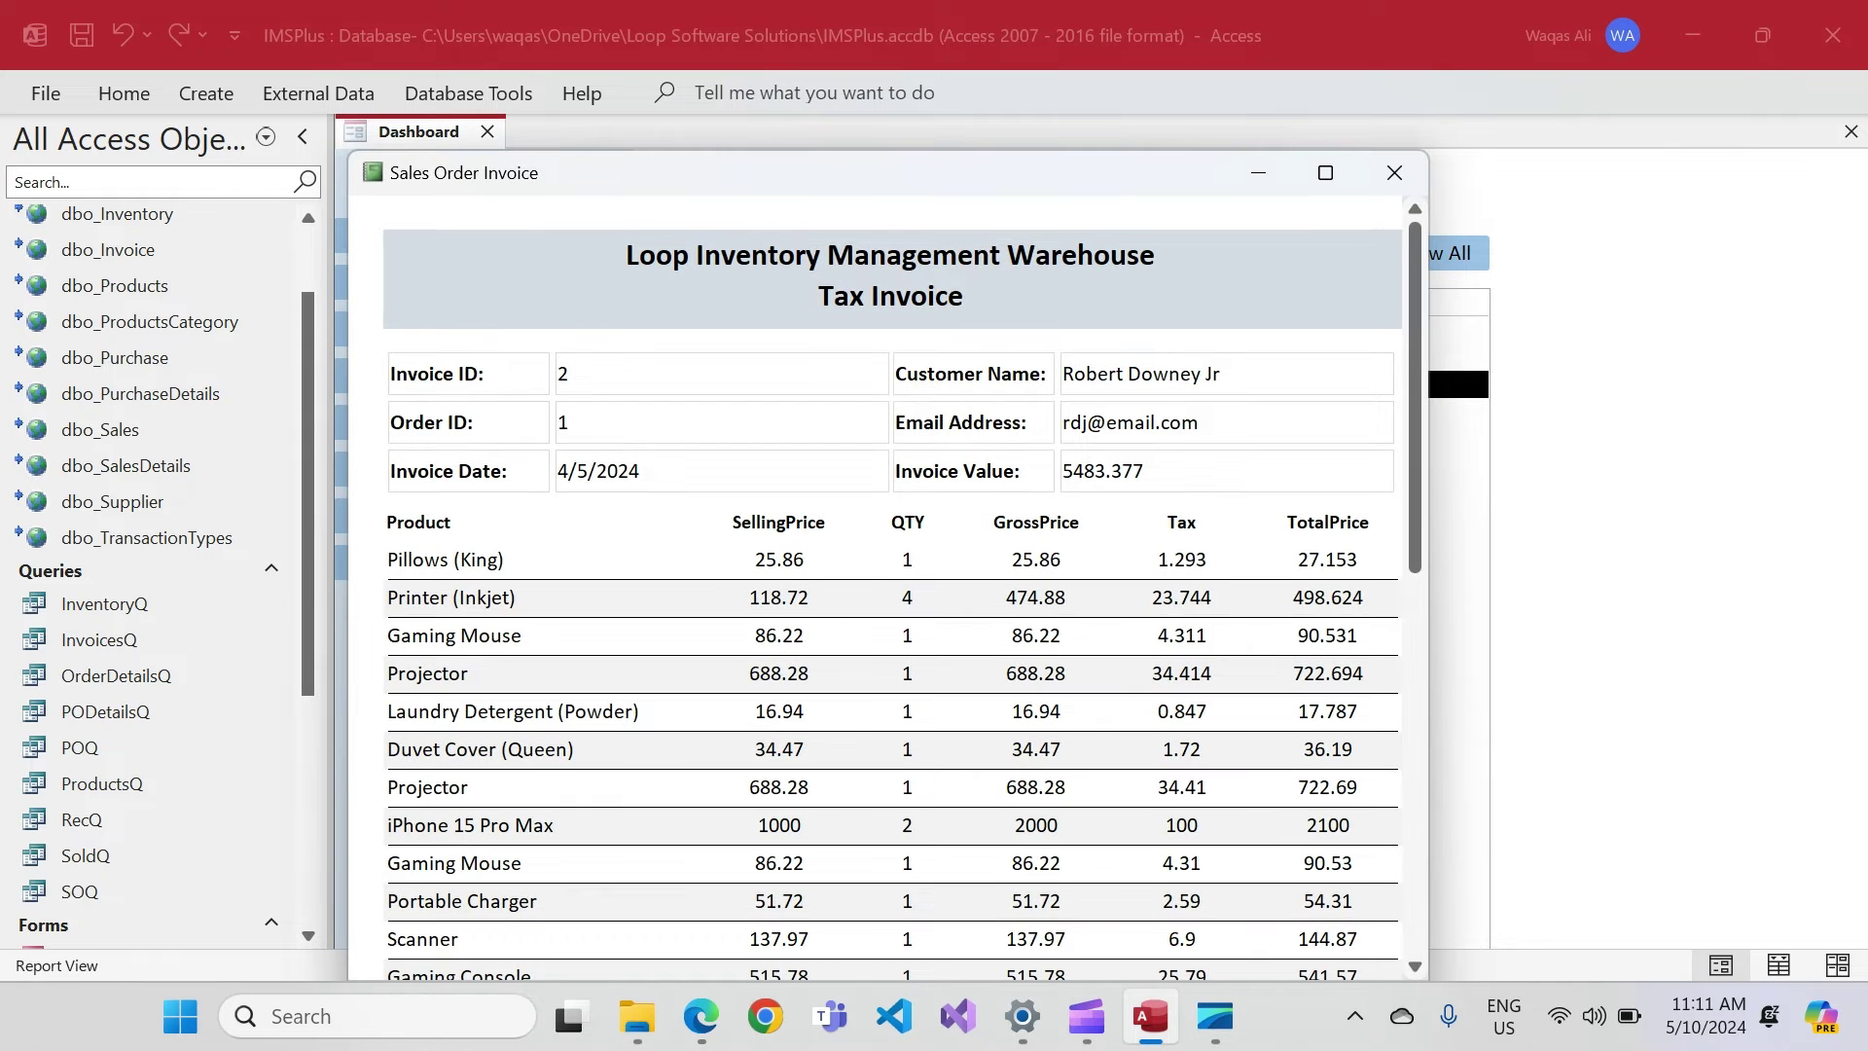
drag(864, 182, 886, 161)
scroll(1465, 346, down, 10)
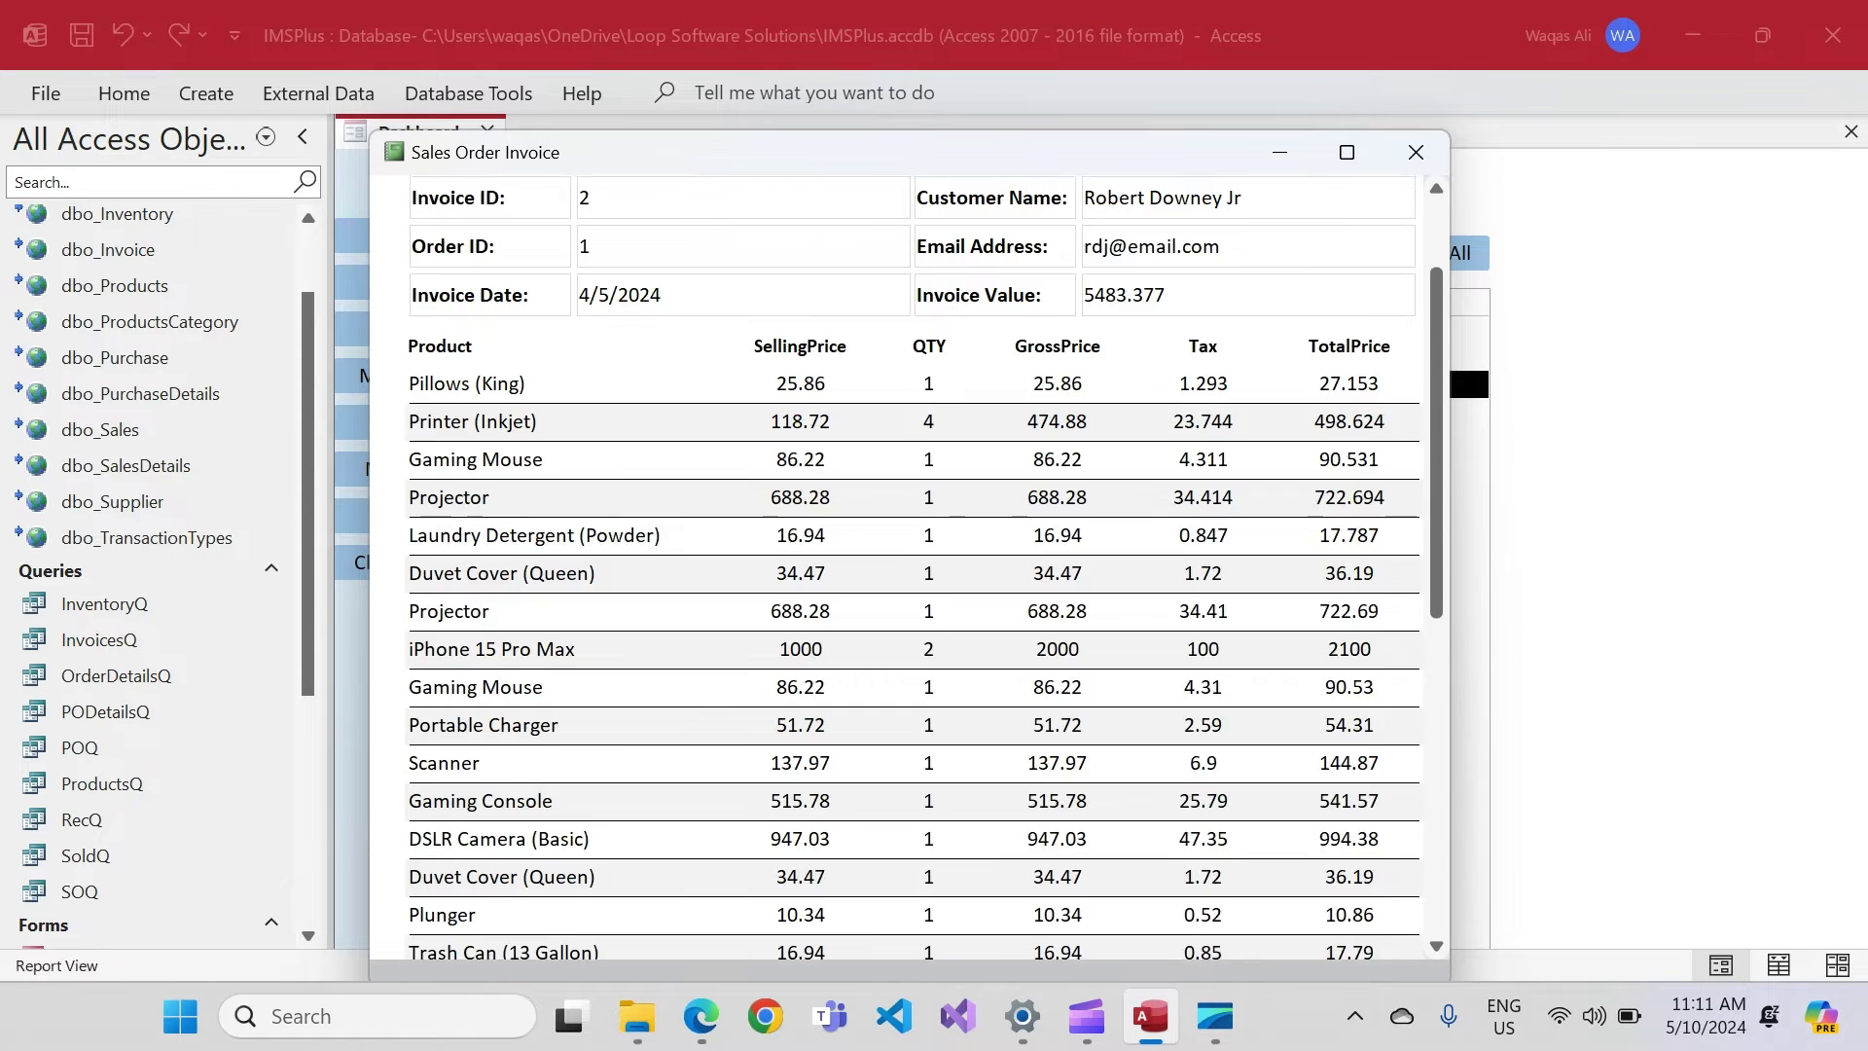
scroll(912, 567, down, 2)
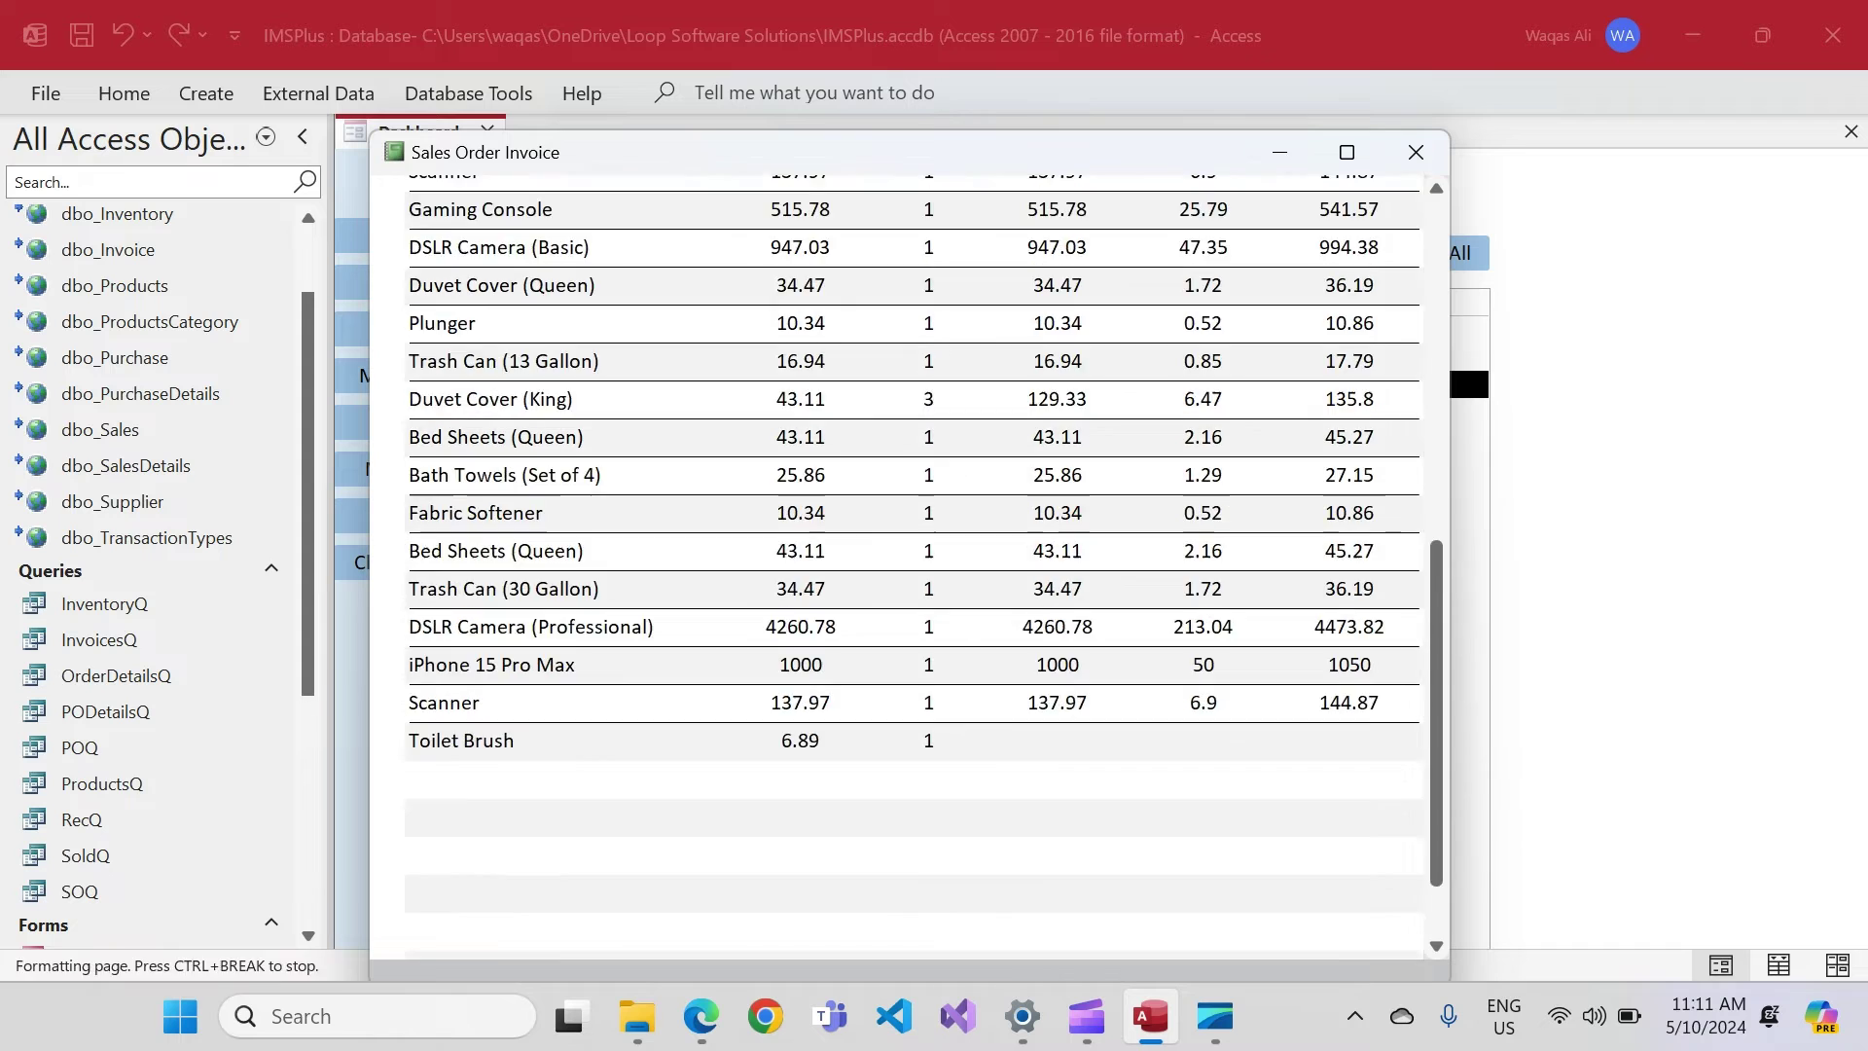
scroll(912, 567, up, 10)
scroll(913, 567, down, 1)
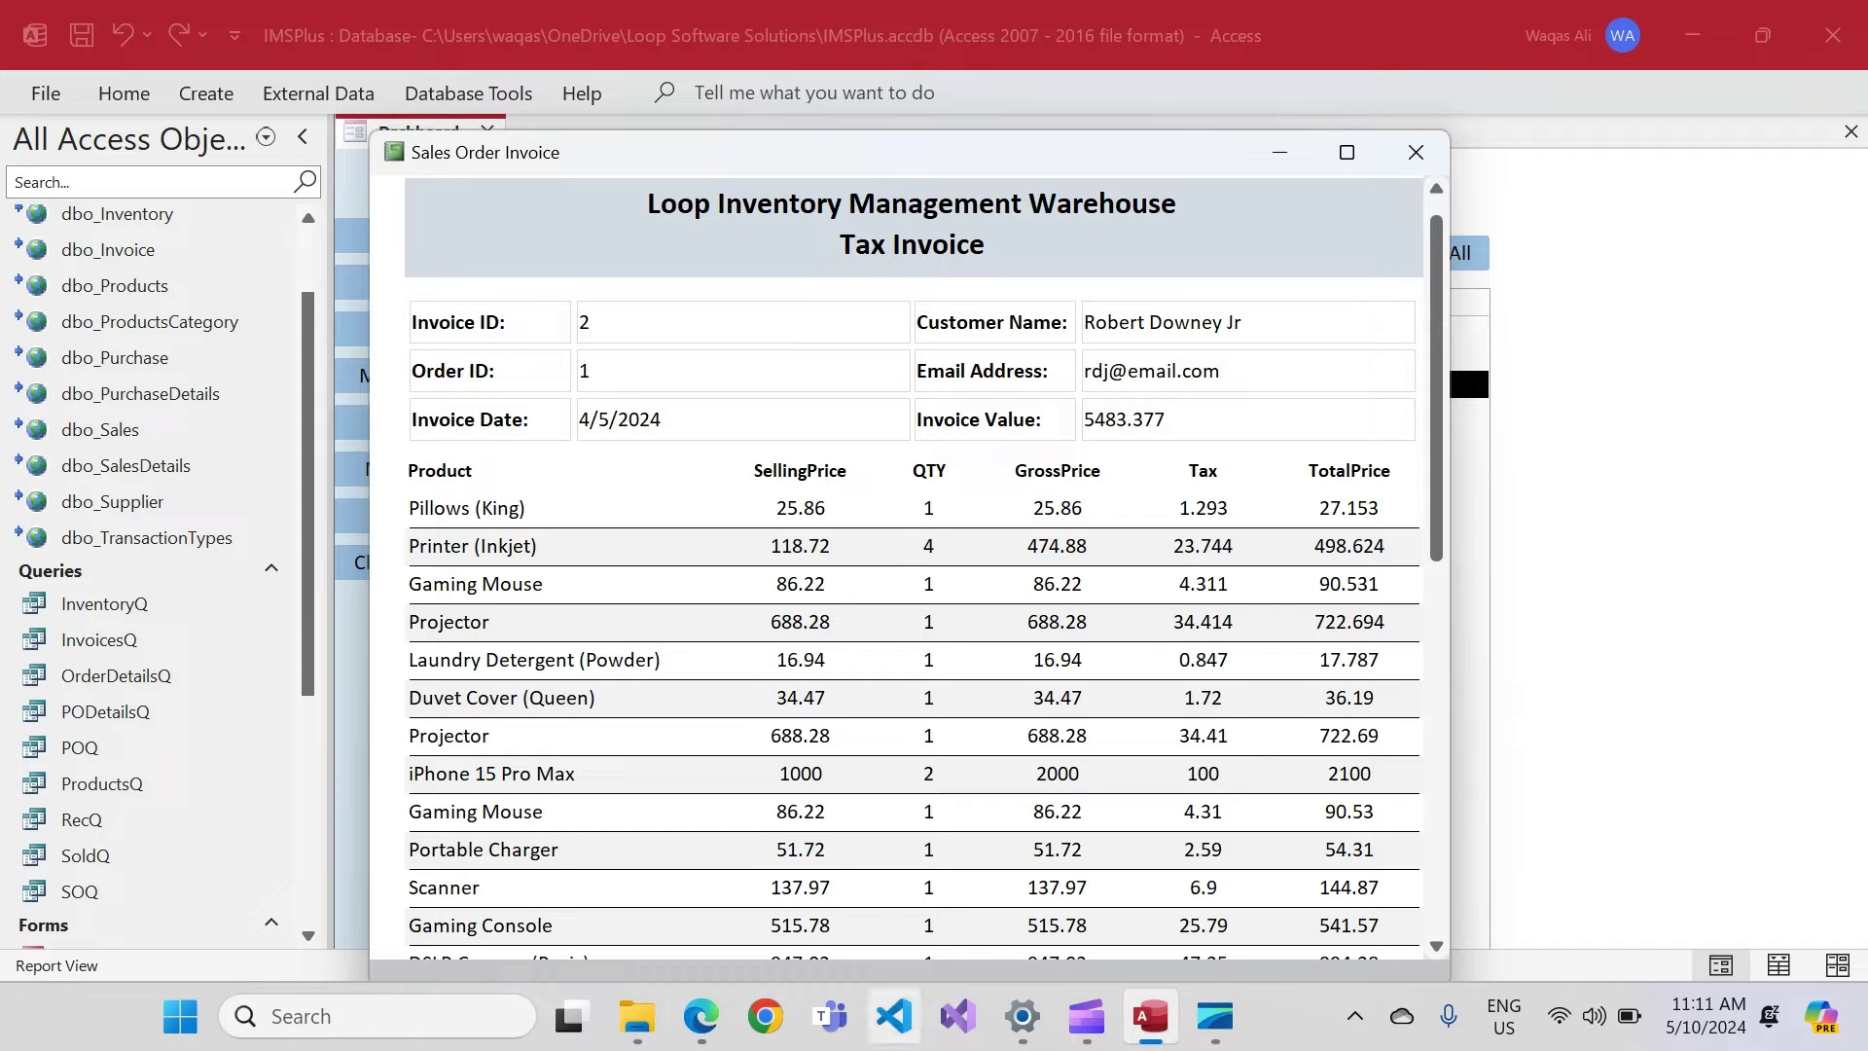
drag(906, 167, 888, 128)
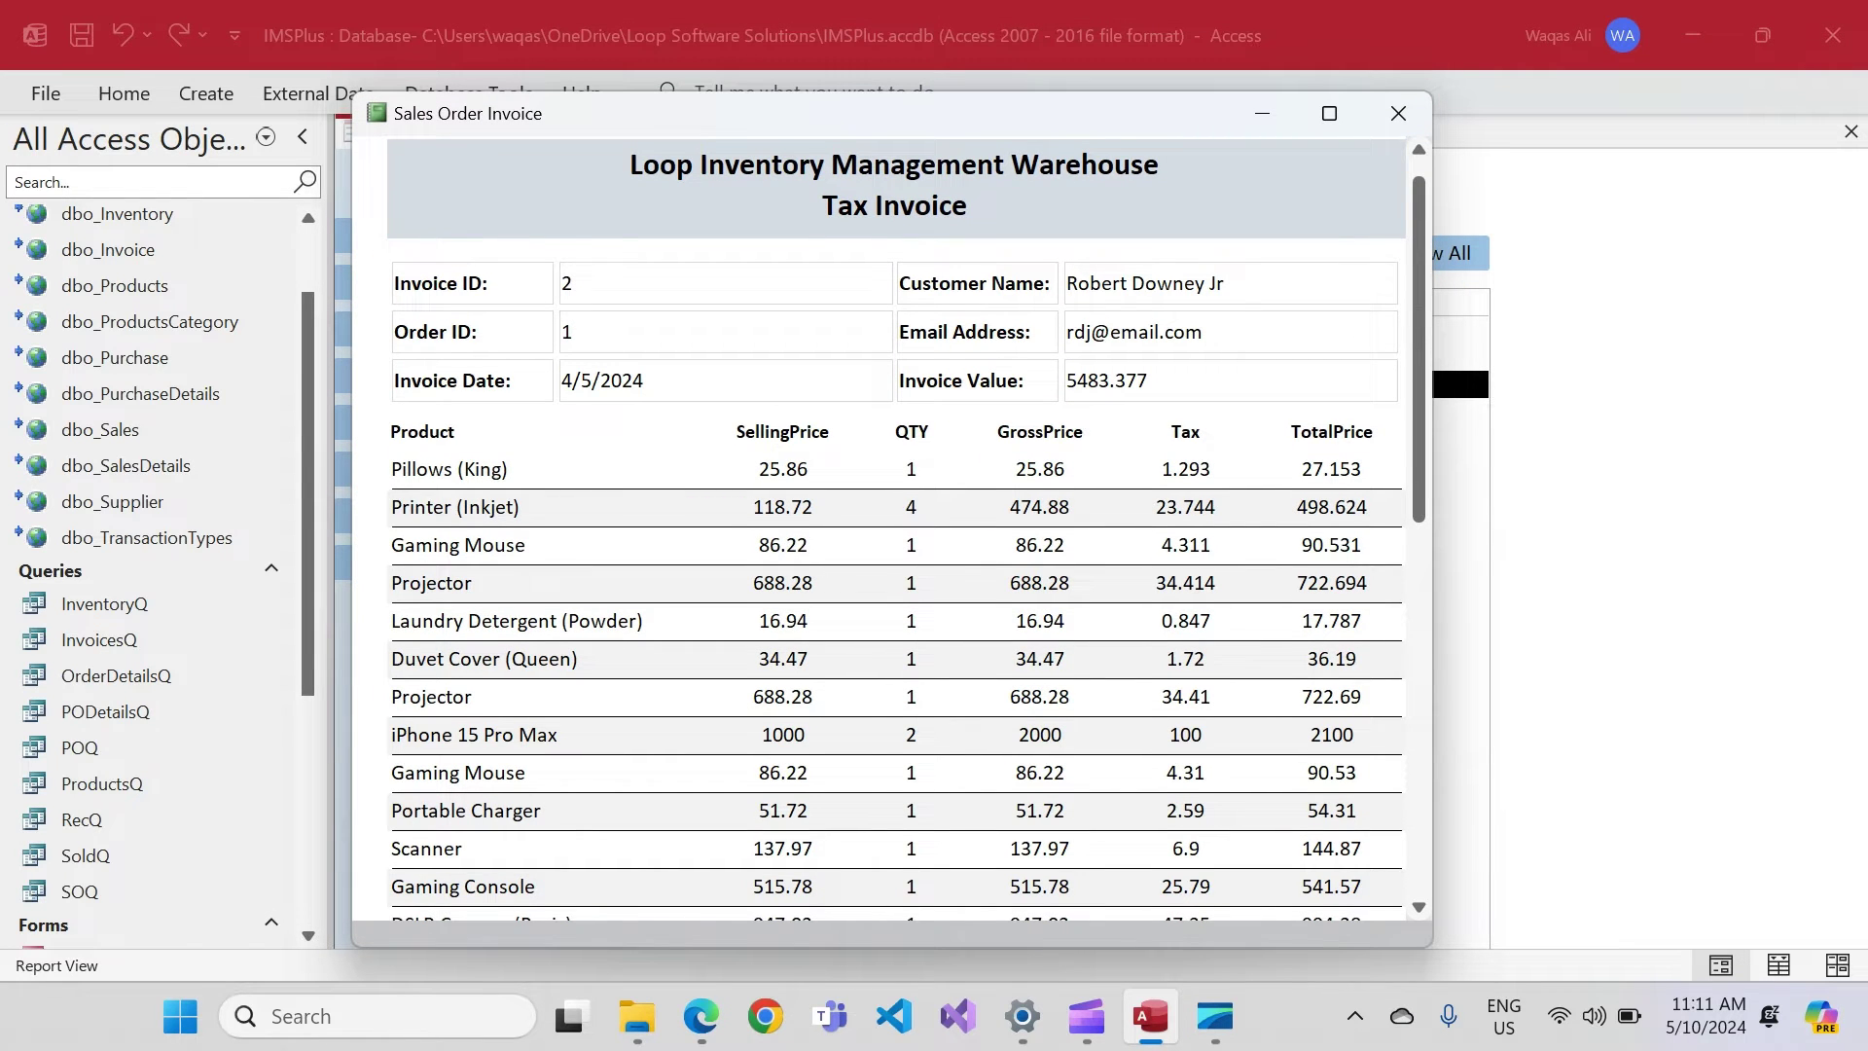
Step: Return the report to Design View and set its Auto Center property to Yes
right_click(604, 201)
click(671, 289)
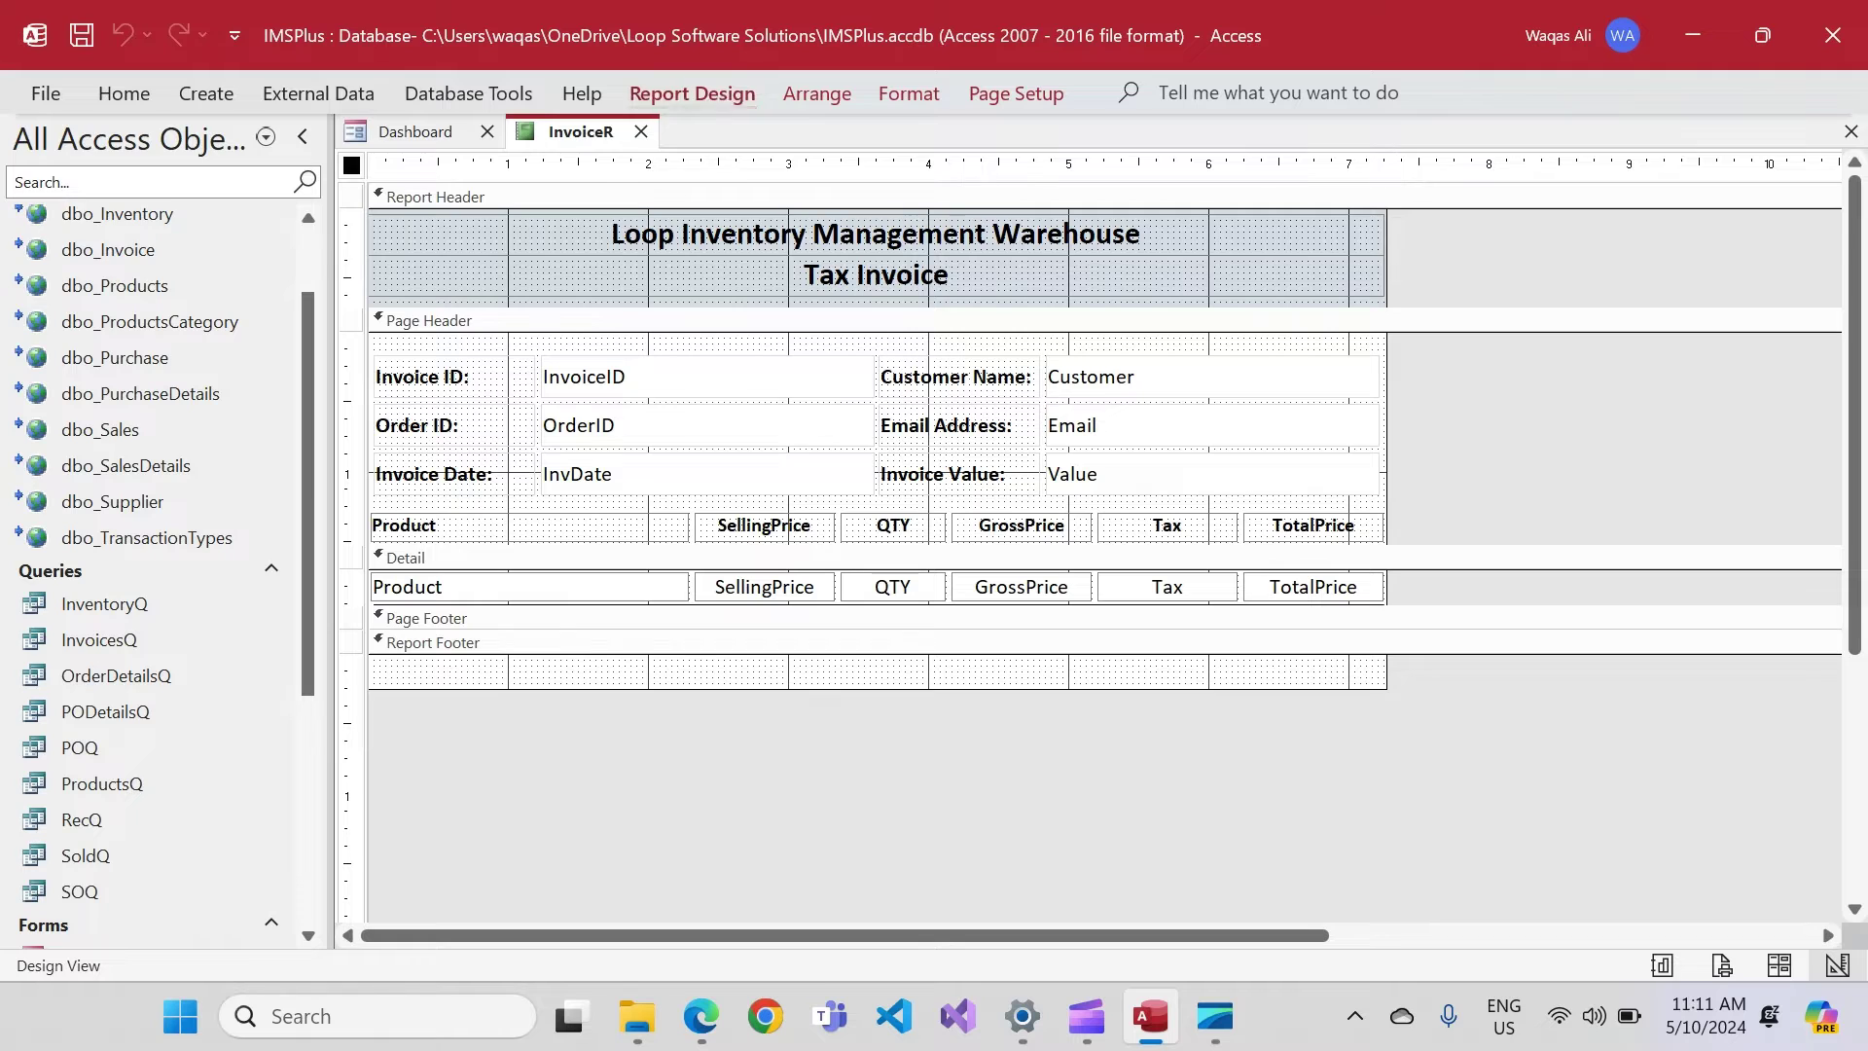
click(692, 93)
click(1556, 175)
click(1605, 268)
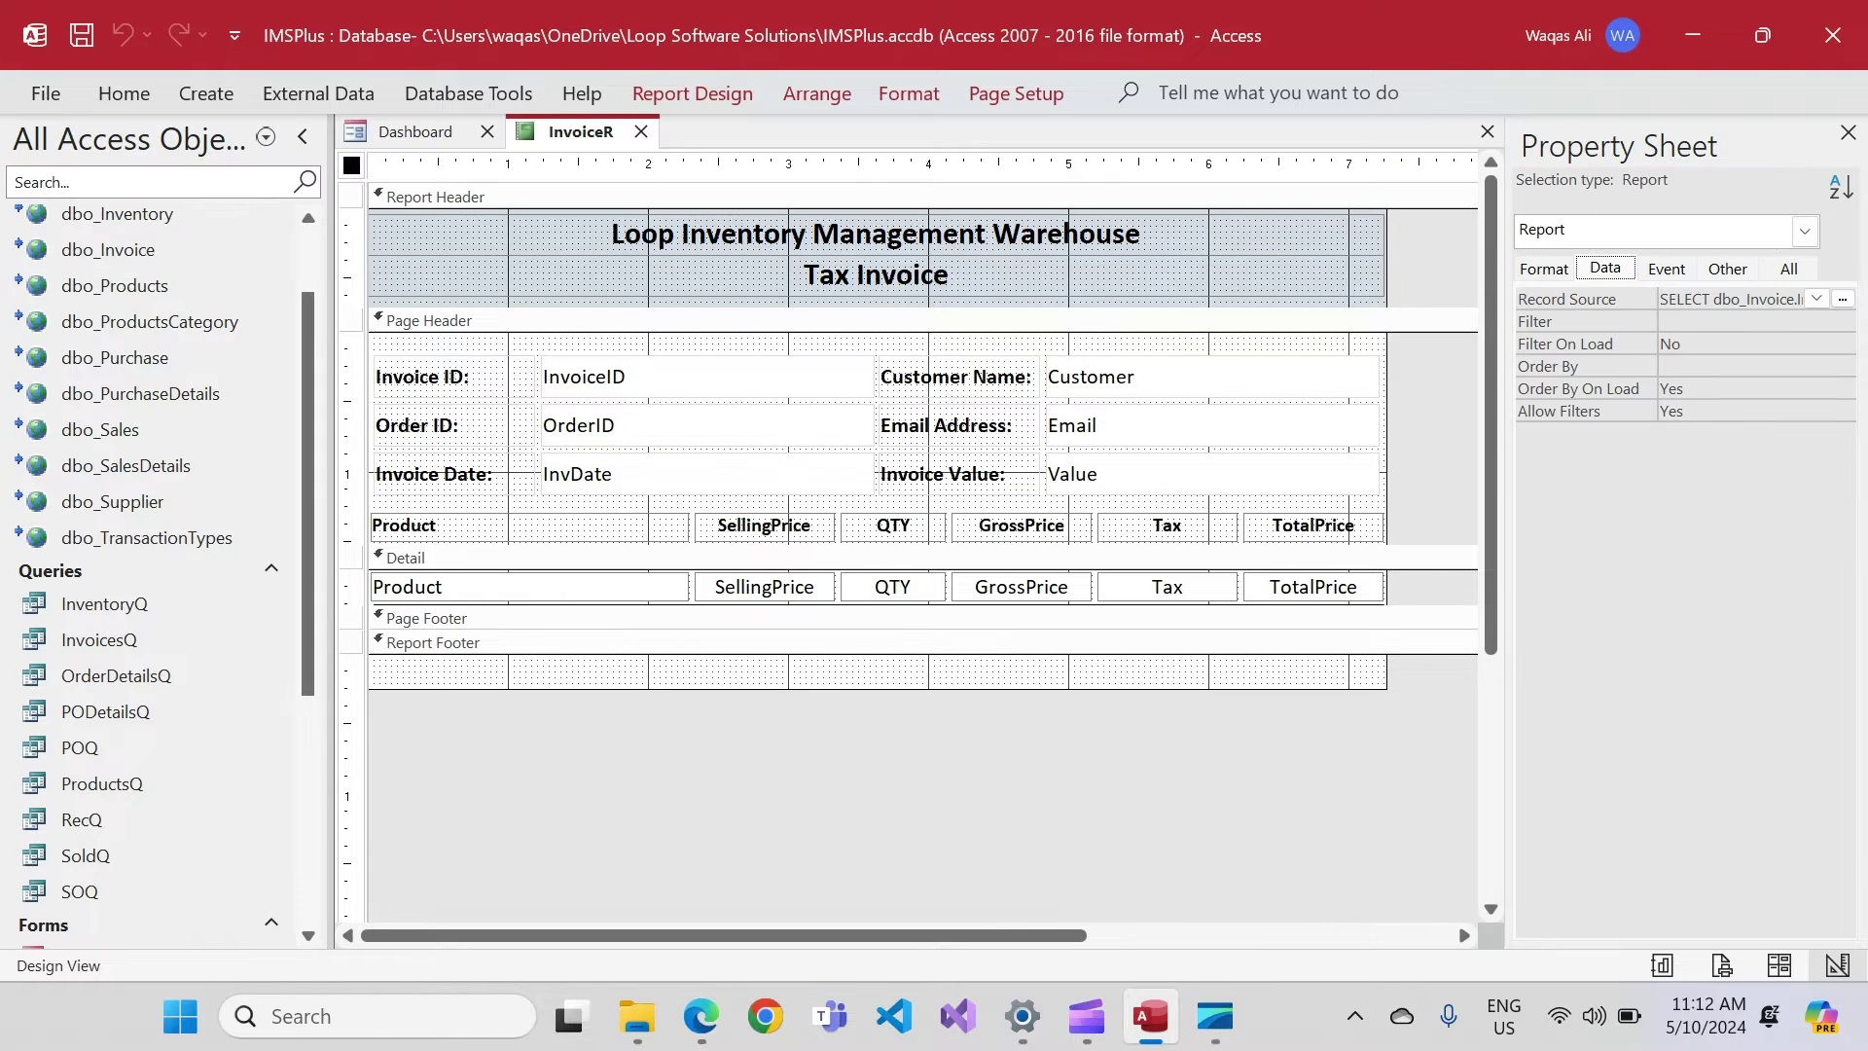
click(1544, 268)
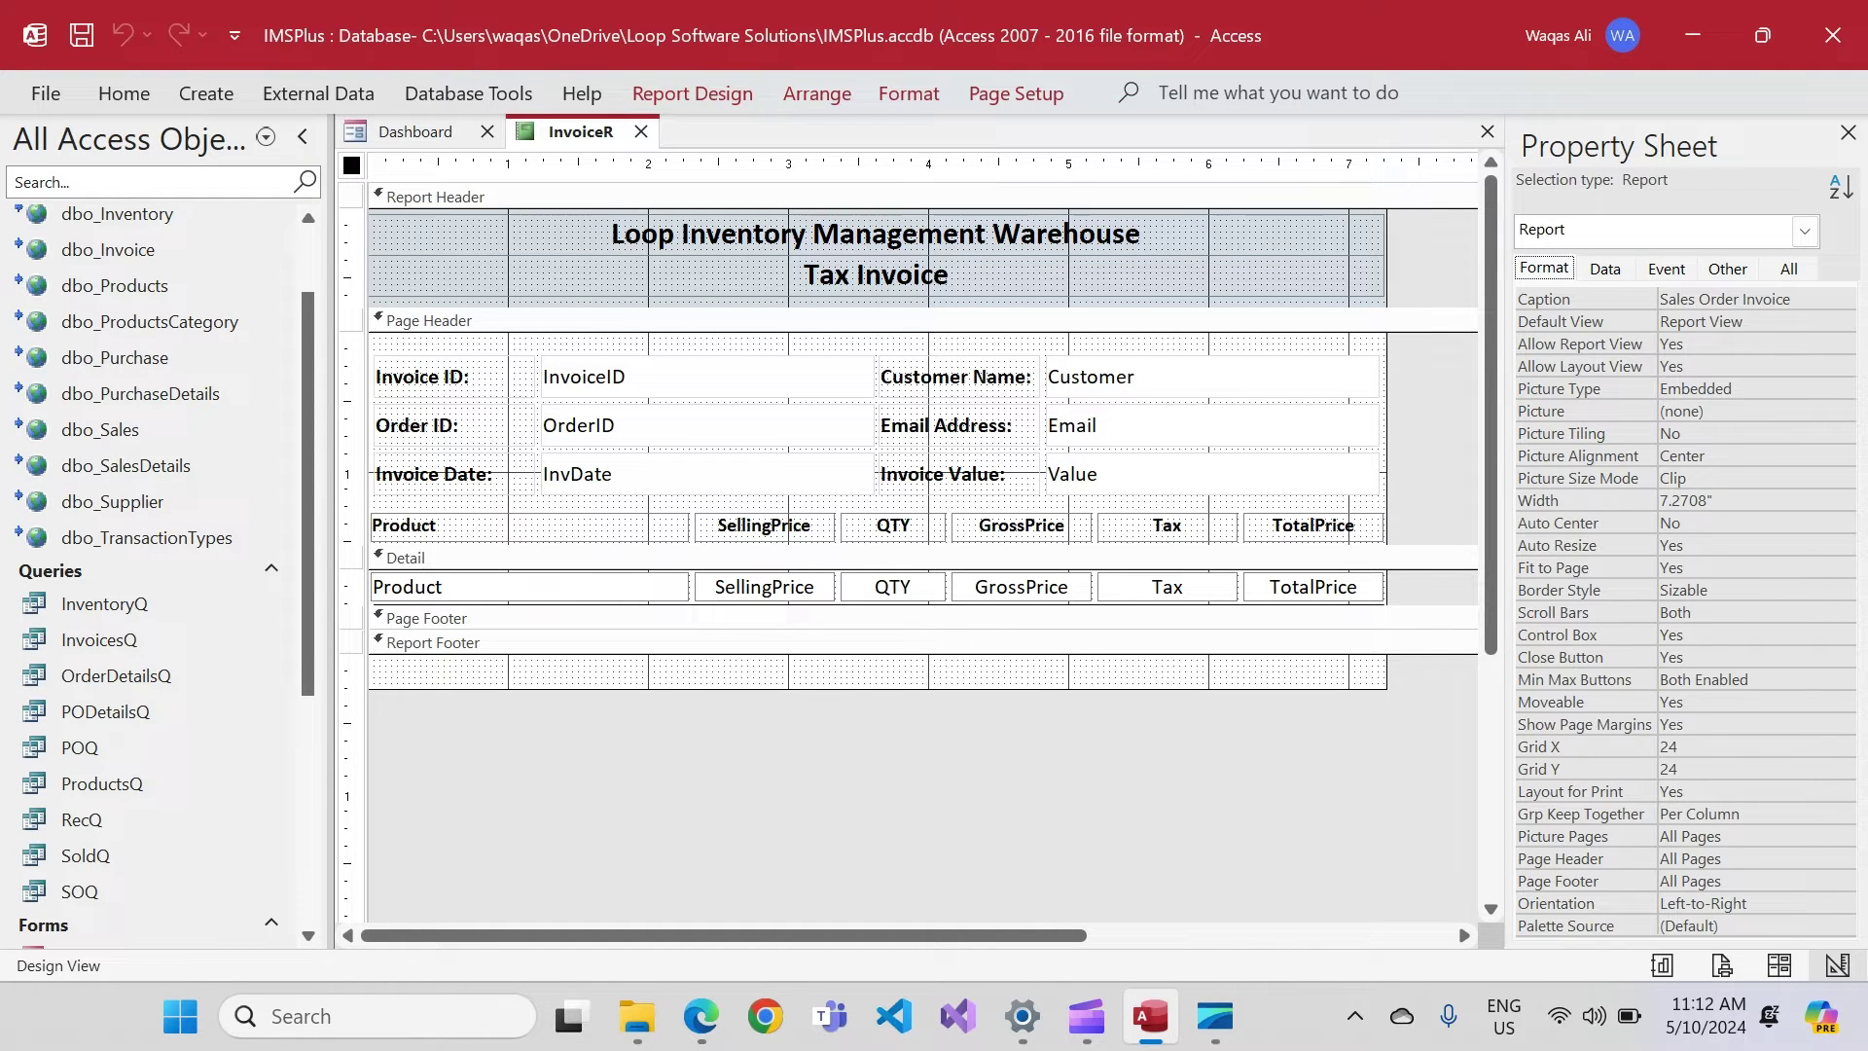
double_click(1842, 524)
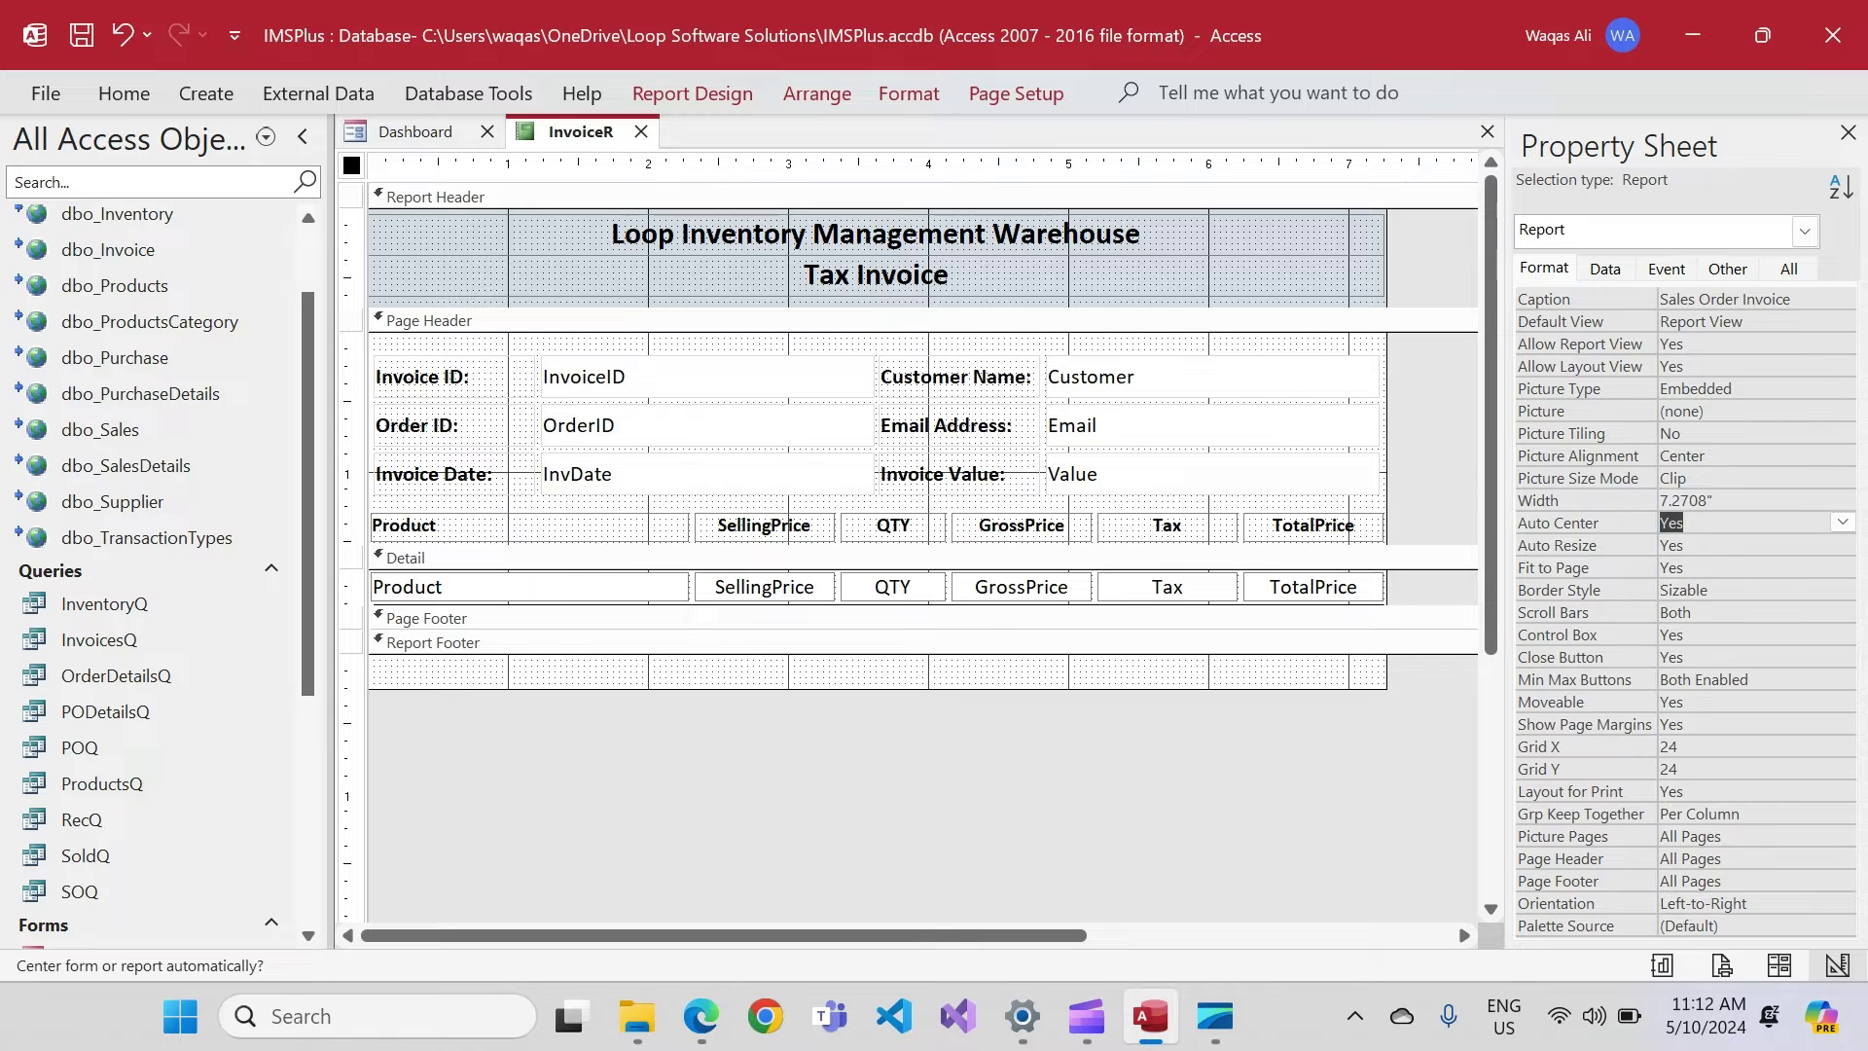
Step: Set the report's Scroll Bars property to Horizontal Only
click(1841, 611)
click(1842, 611)
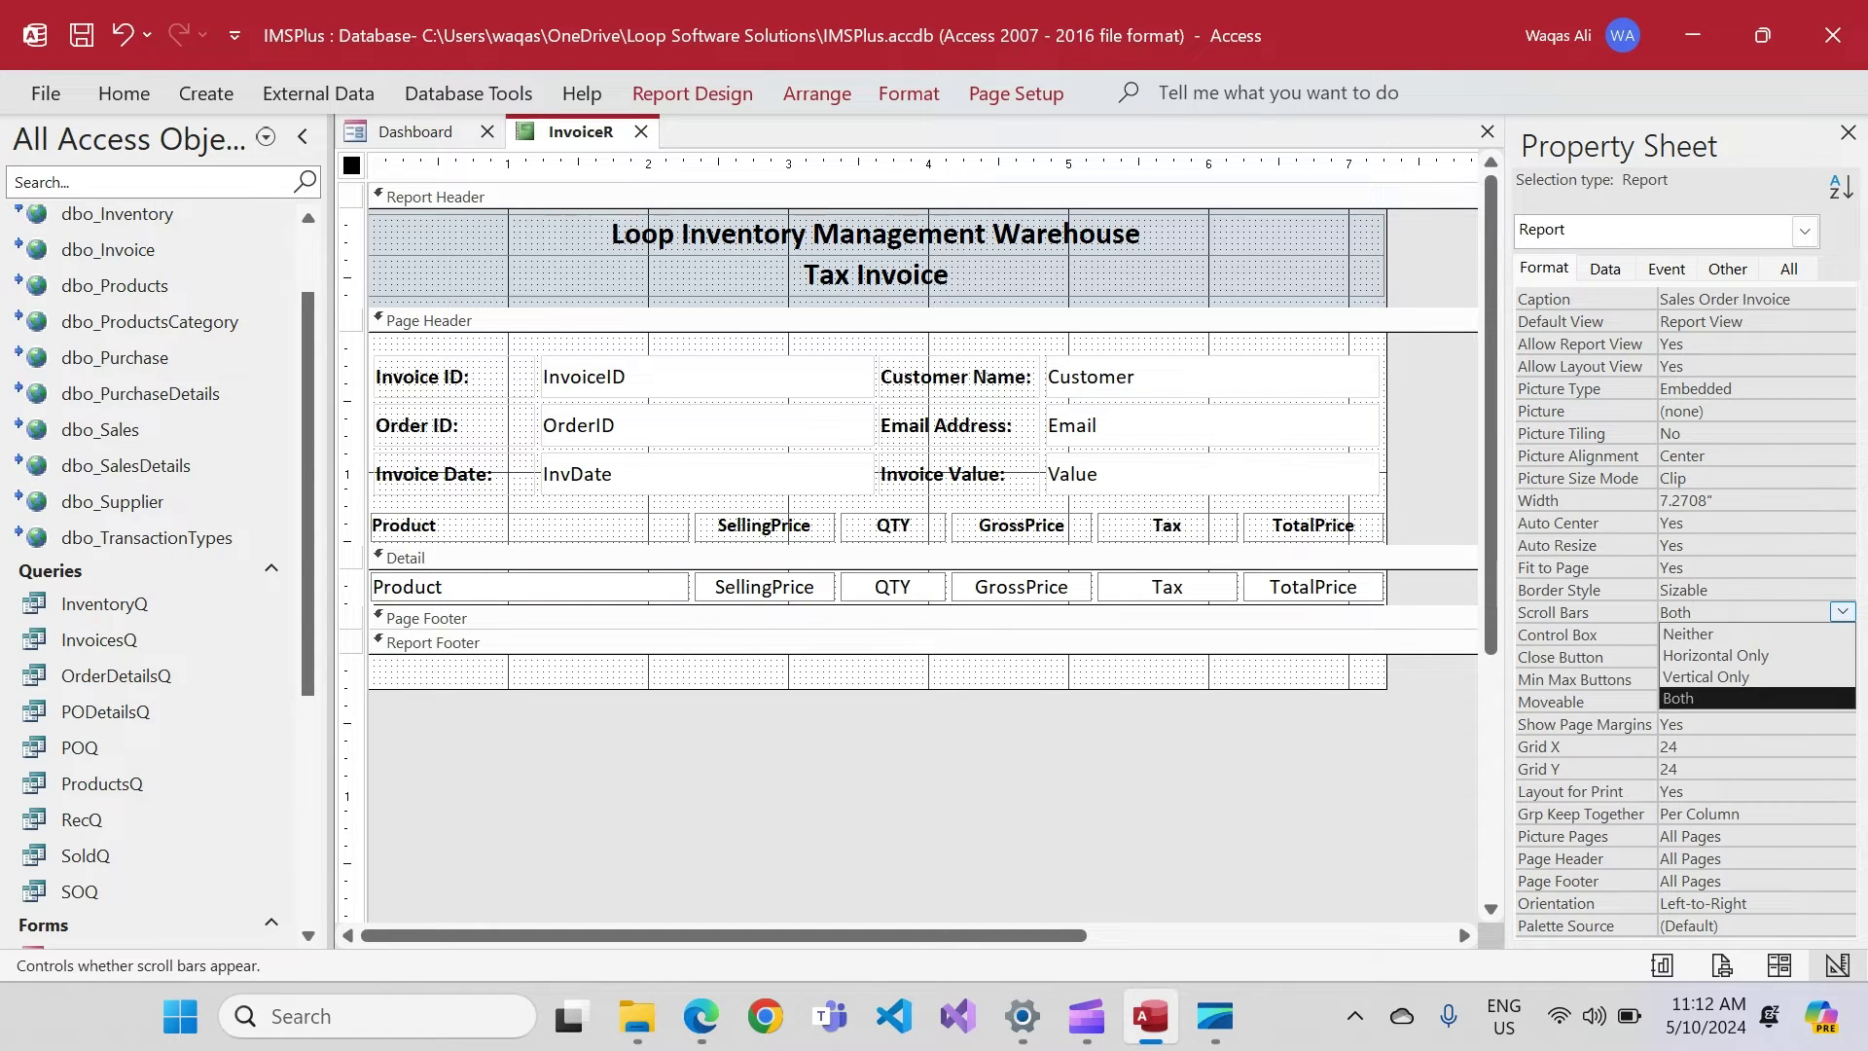
click(1715, 655)
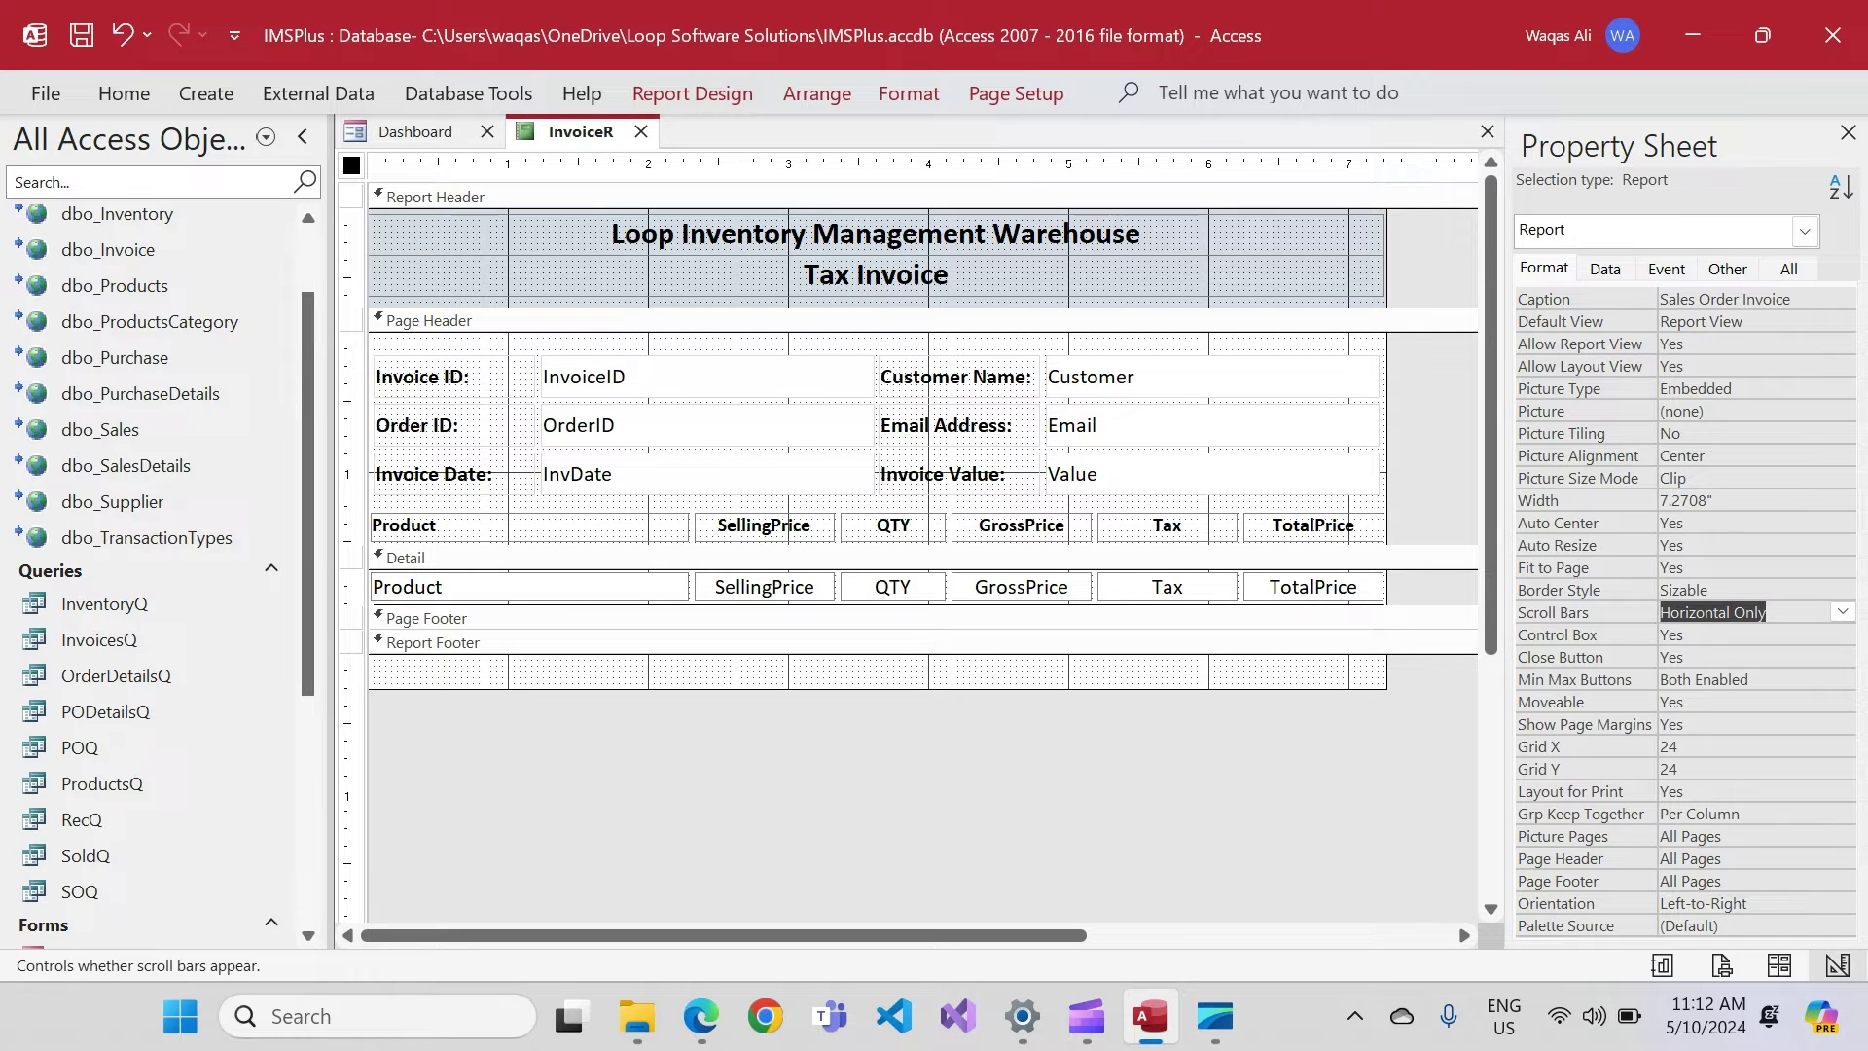
Step: Set the report's Show Page Margins property to No and display the report in Report View
double_click(1722, 725)
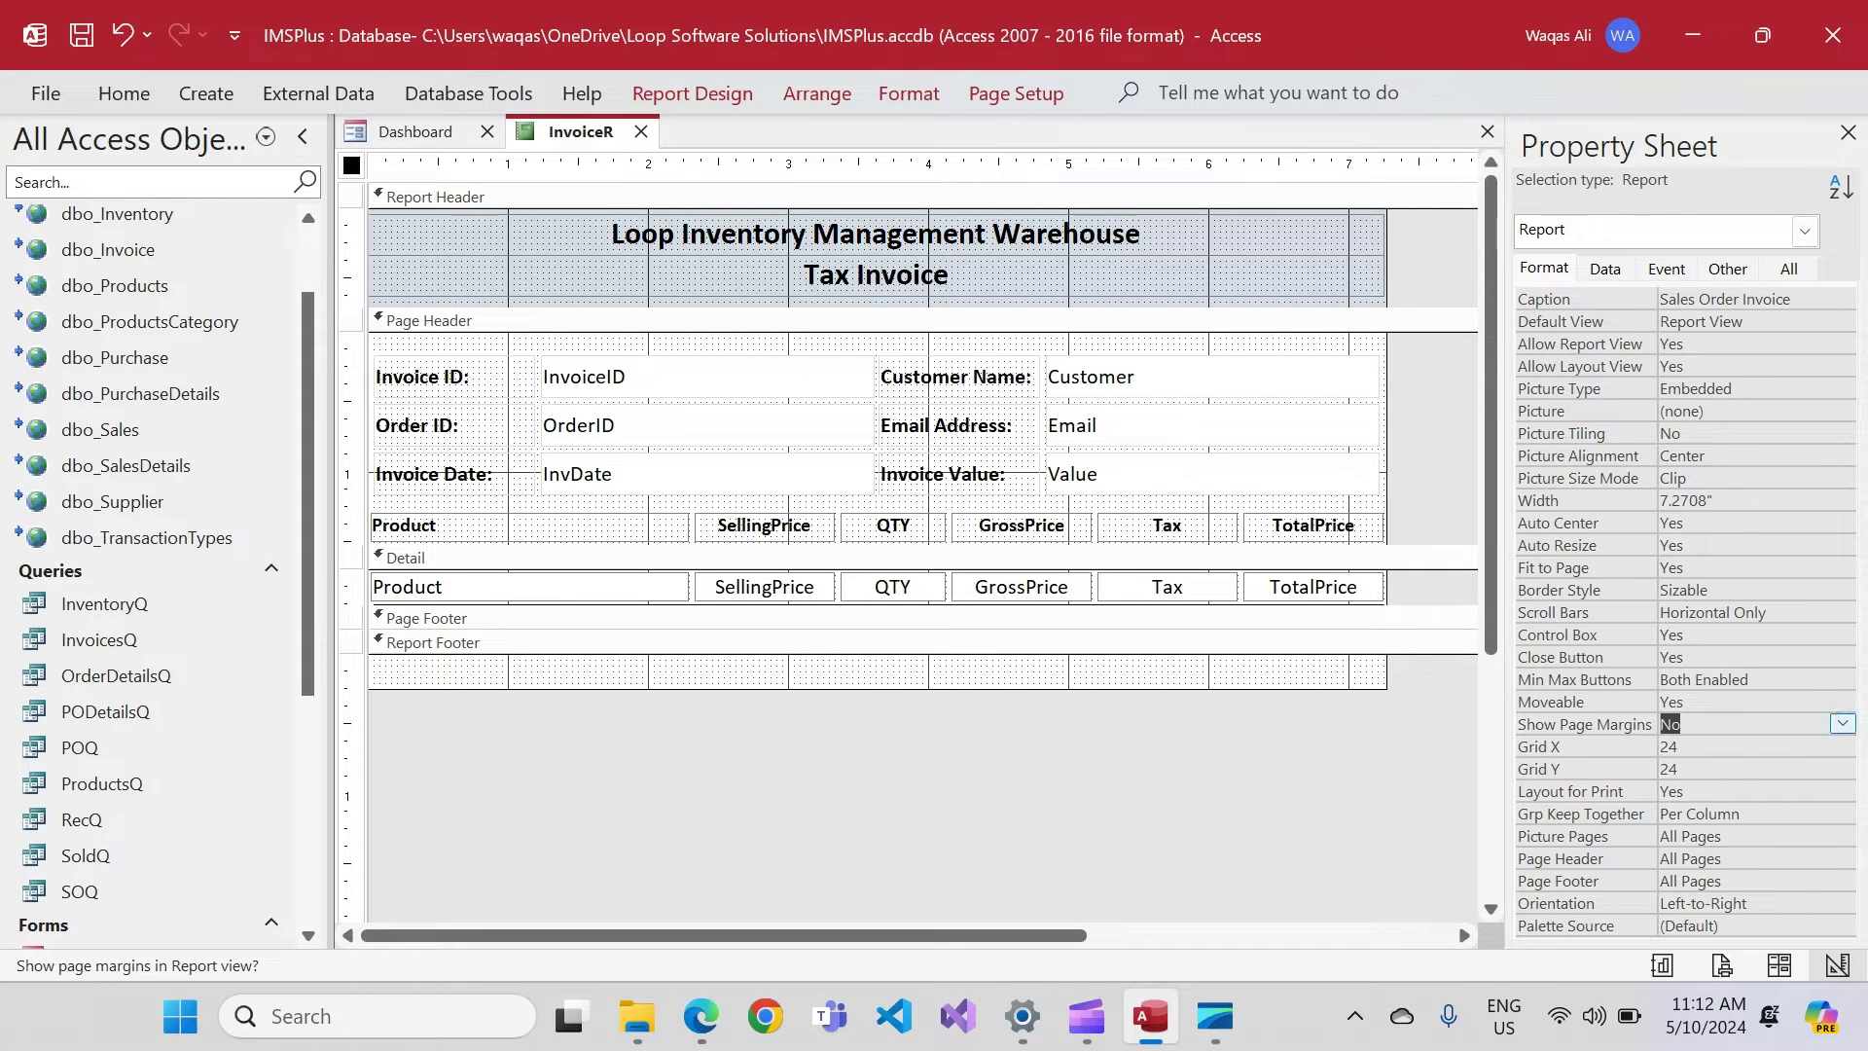
right_click(574, 133)
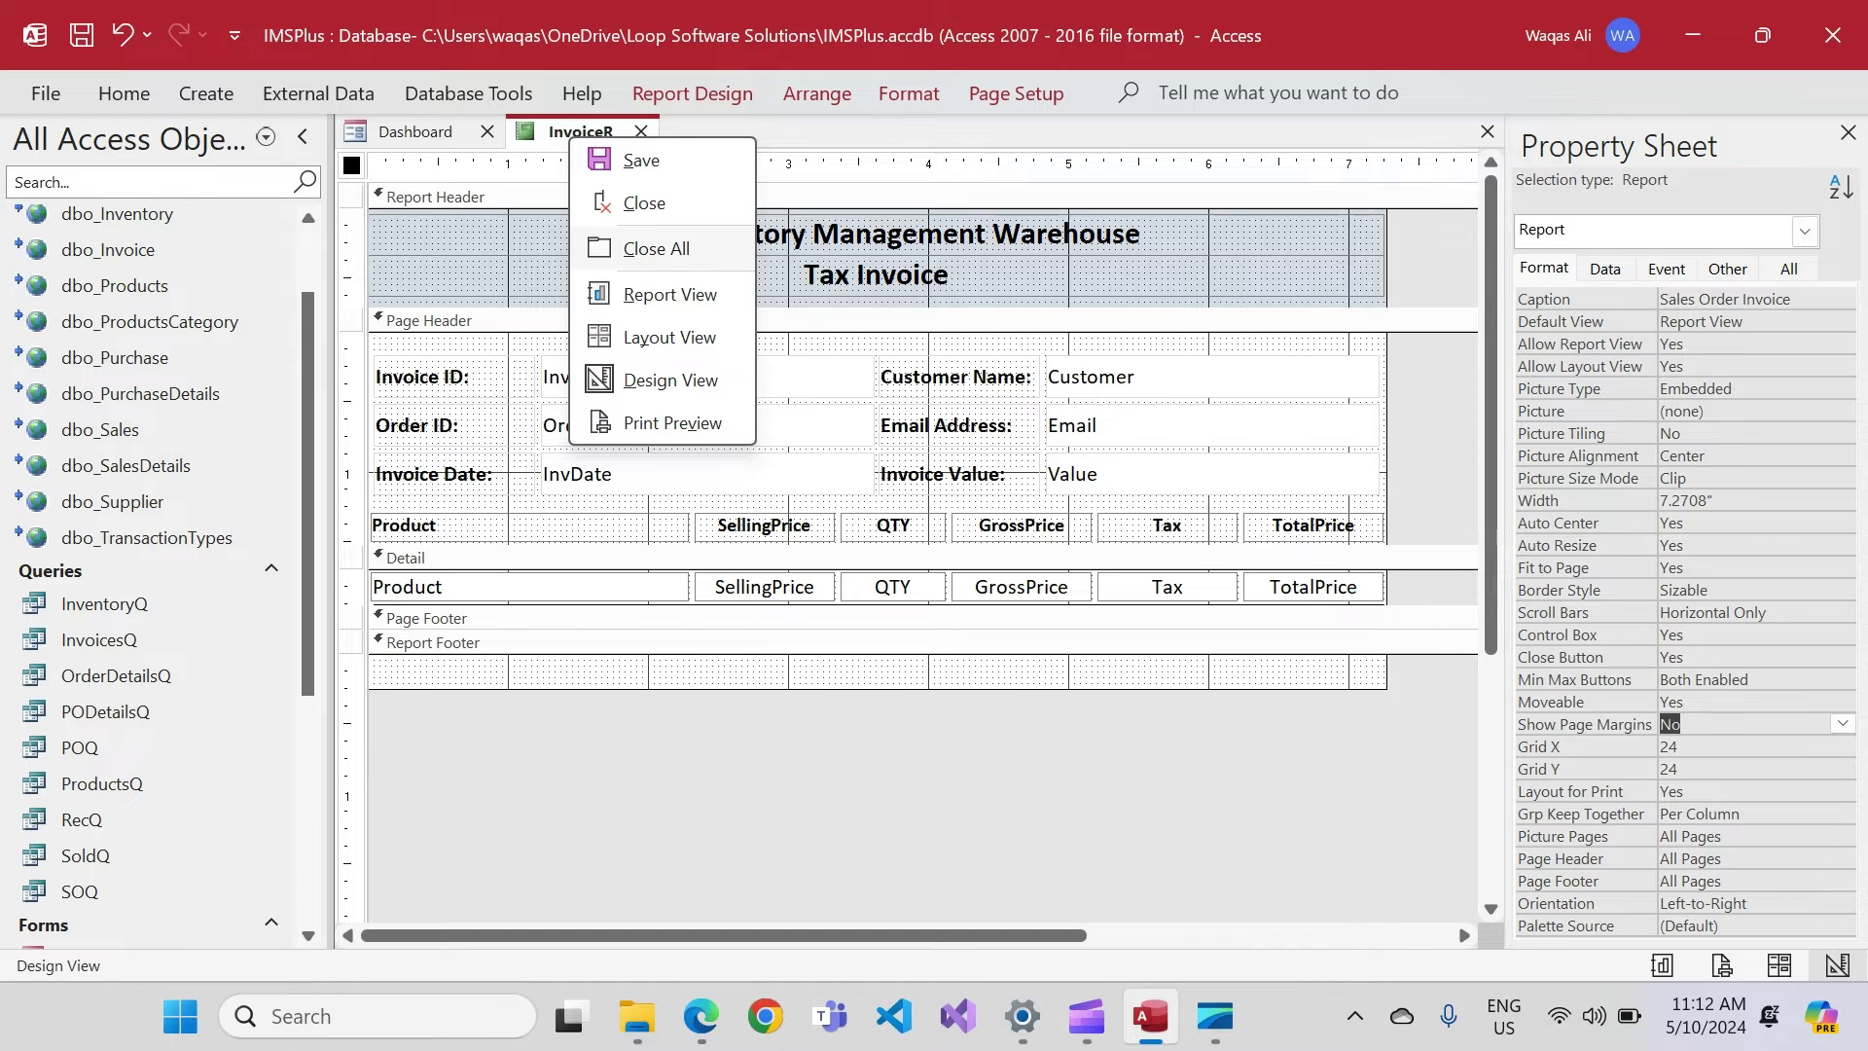
click(646, 288)
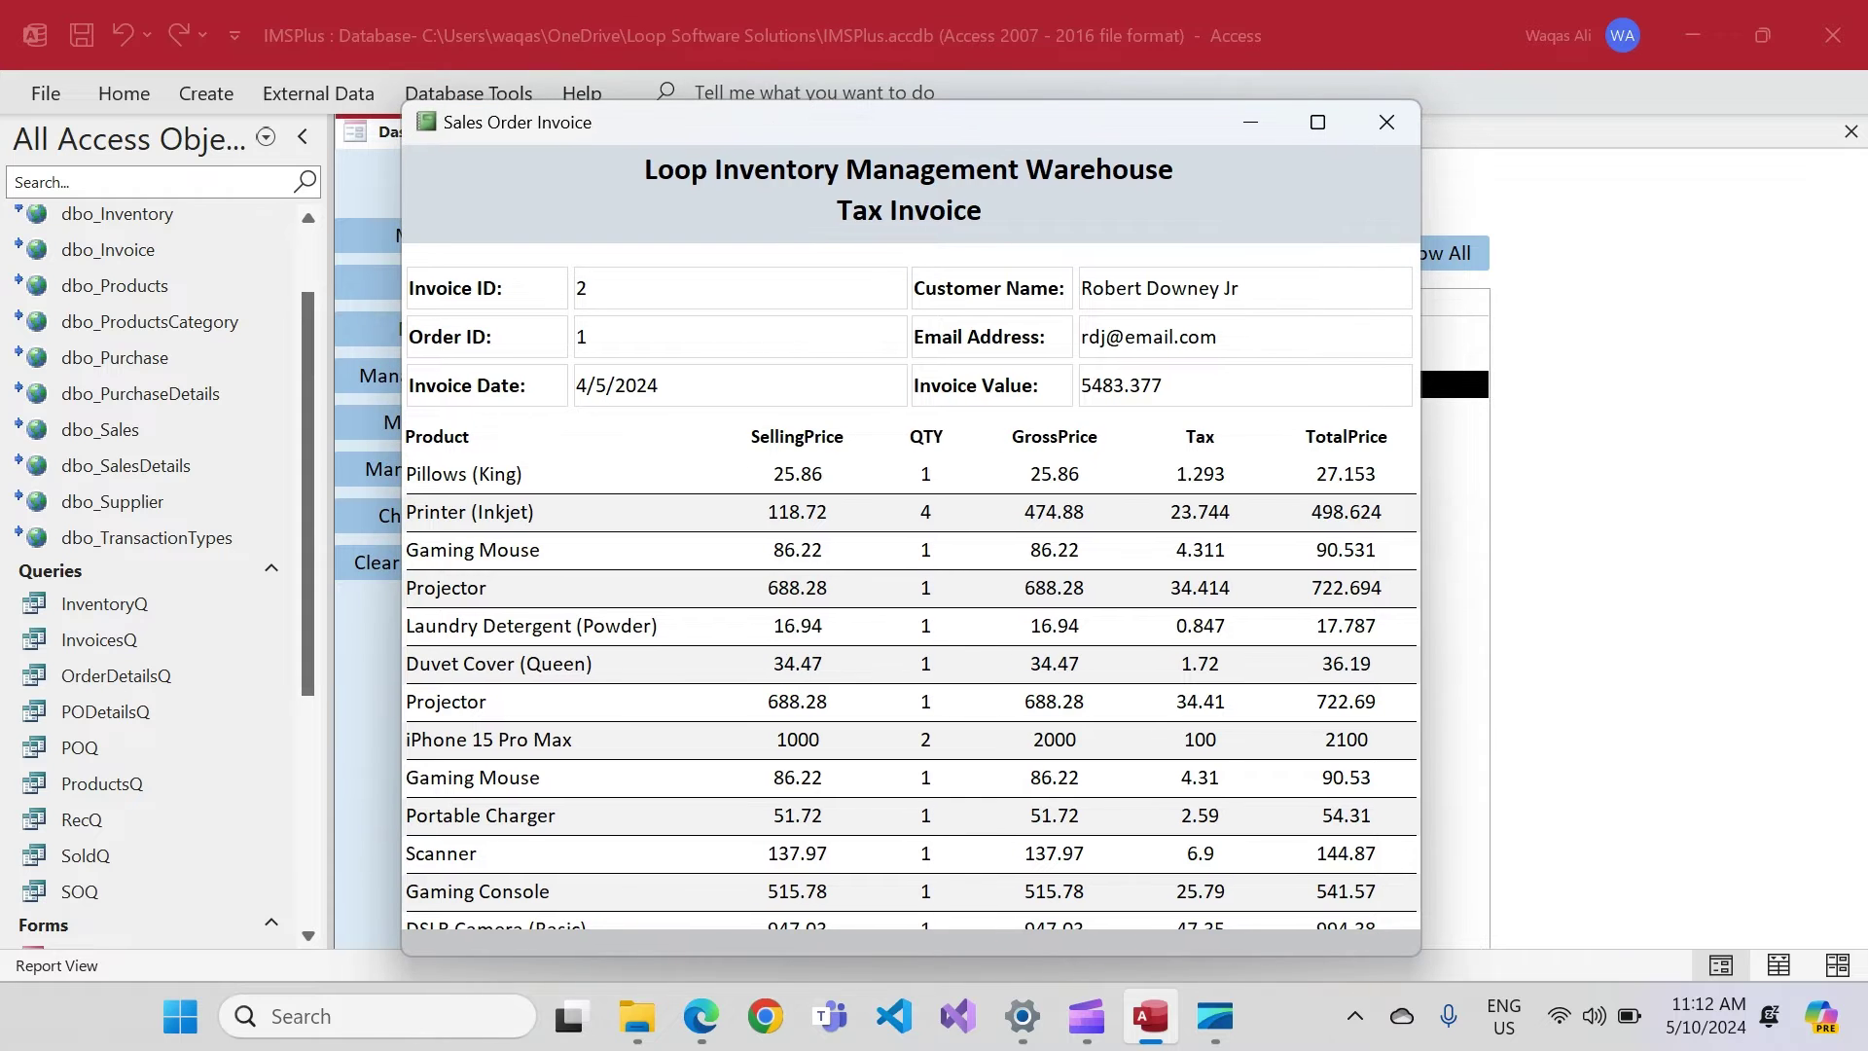
Step: Set the report's Scroll Bars property to Vertical Only in Design View and display the report in Report View again
right_click(626, 203)
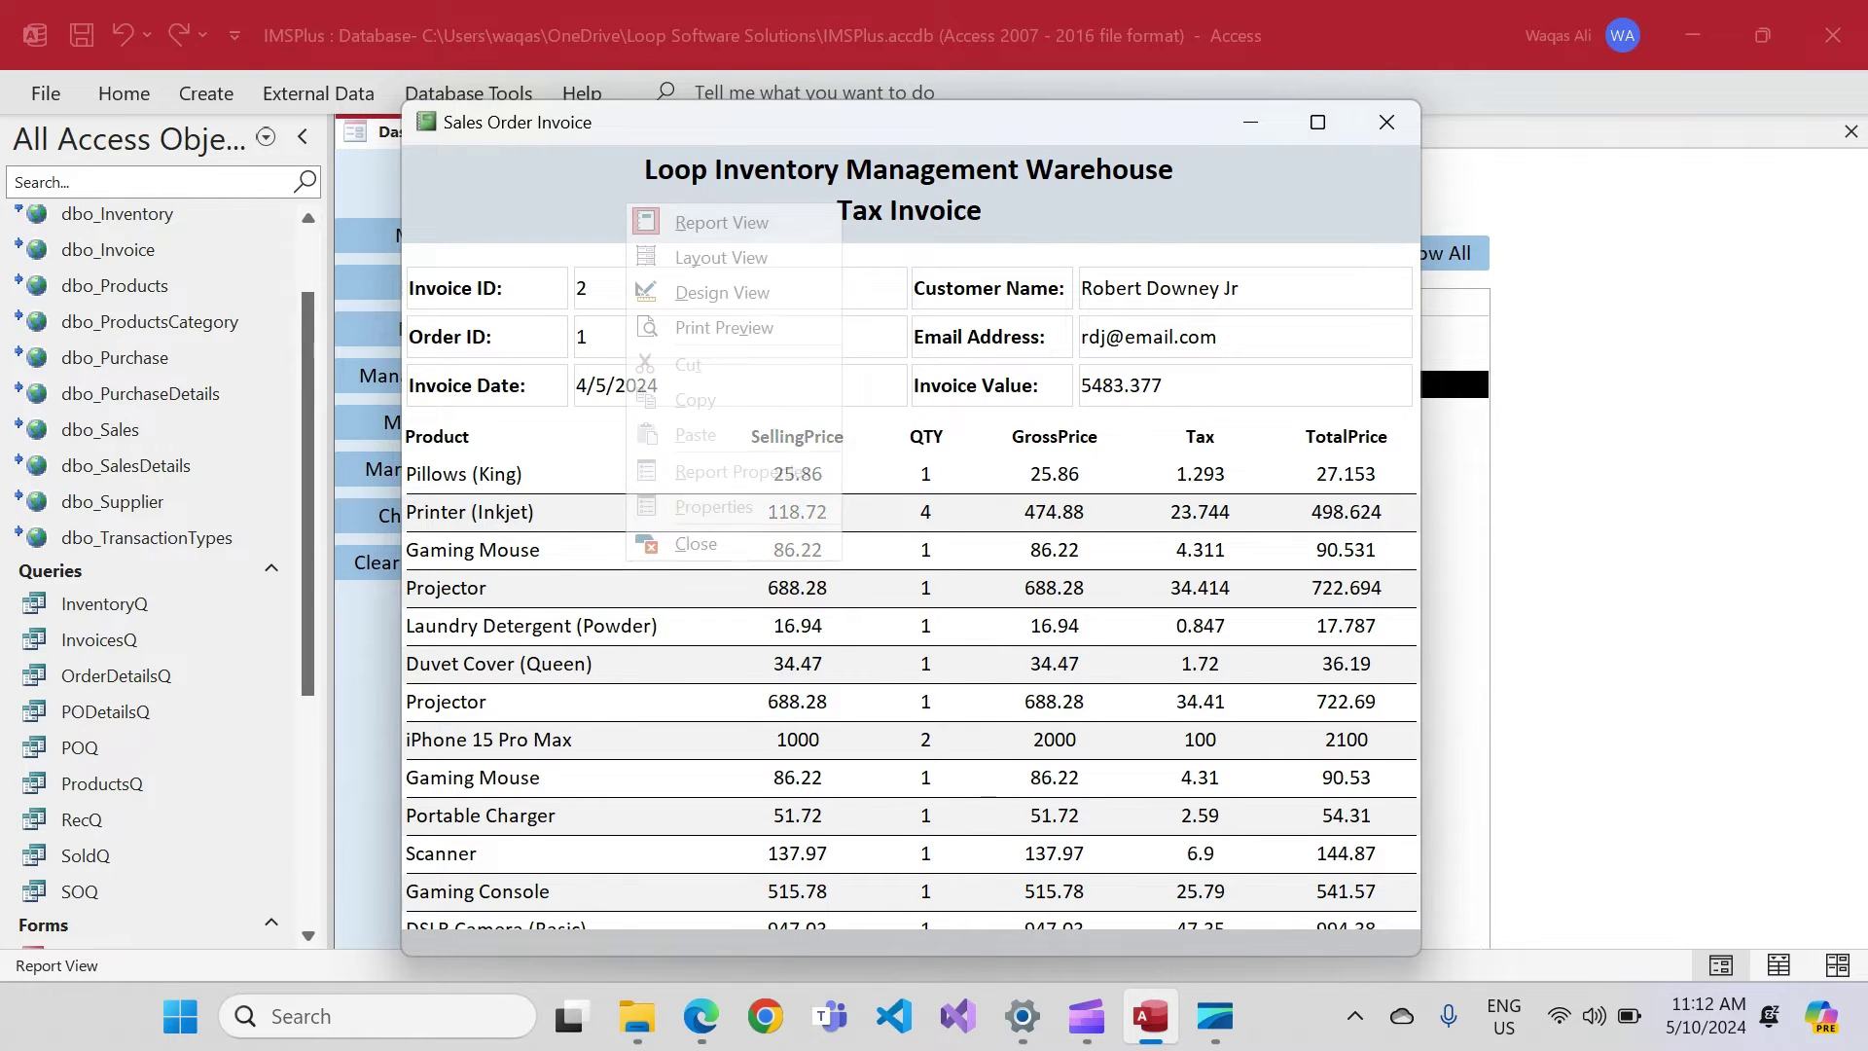
click(721, 292)
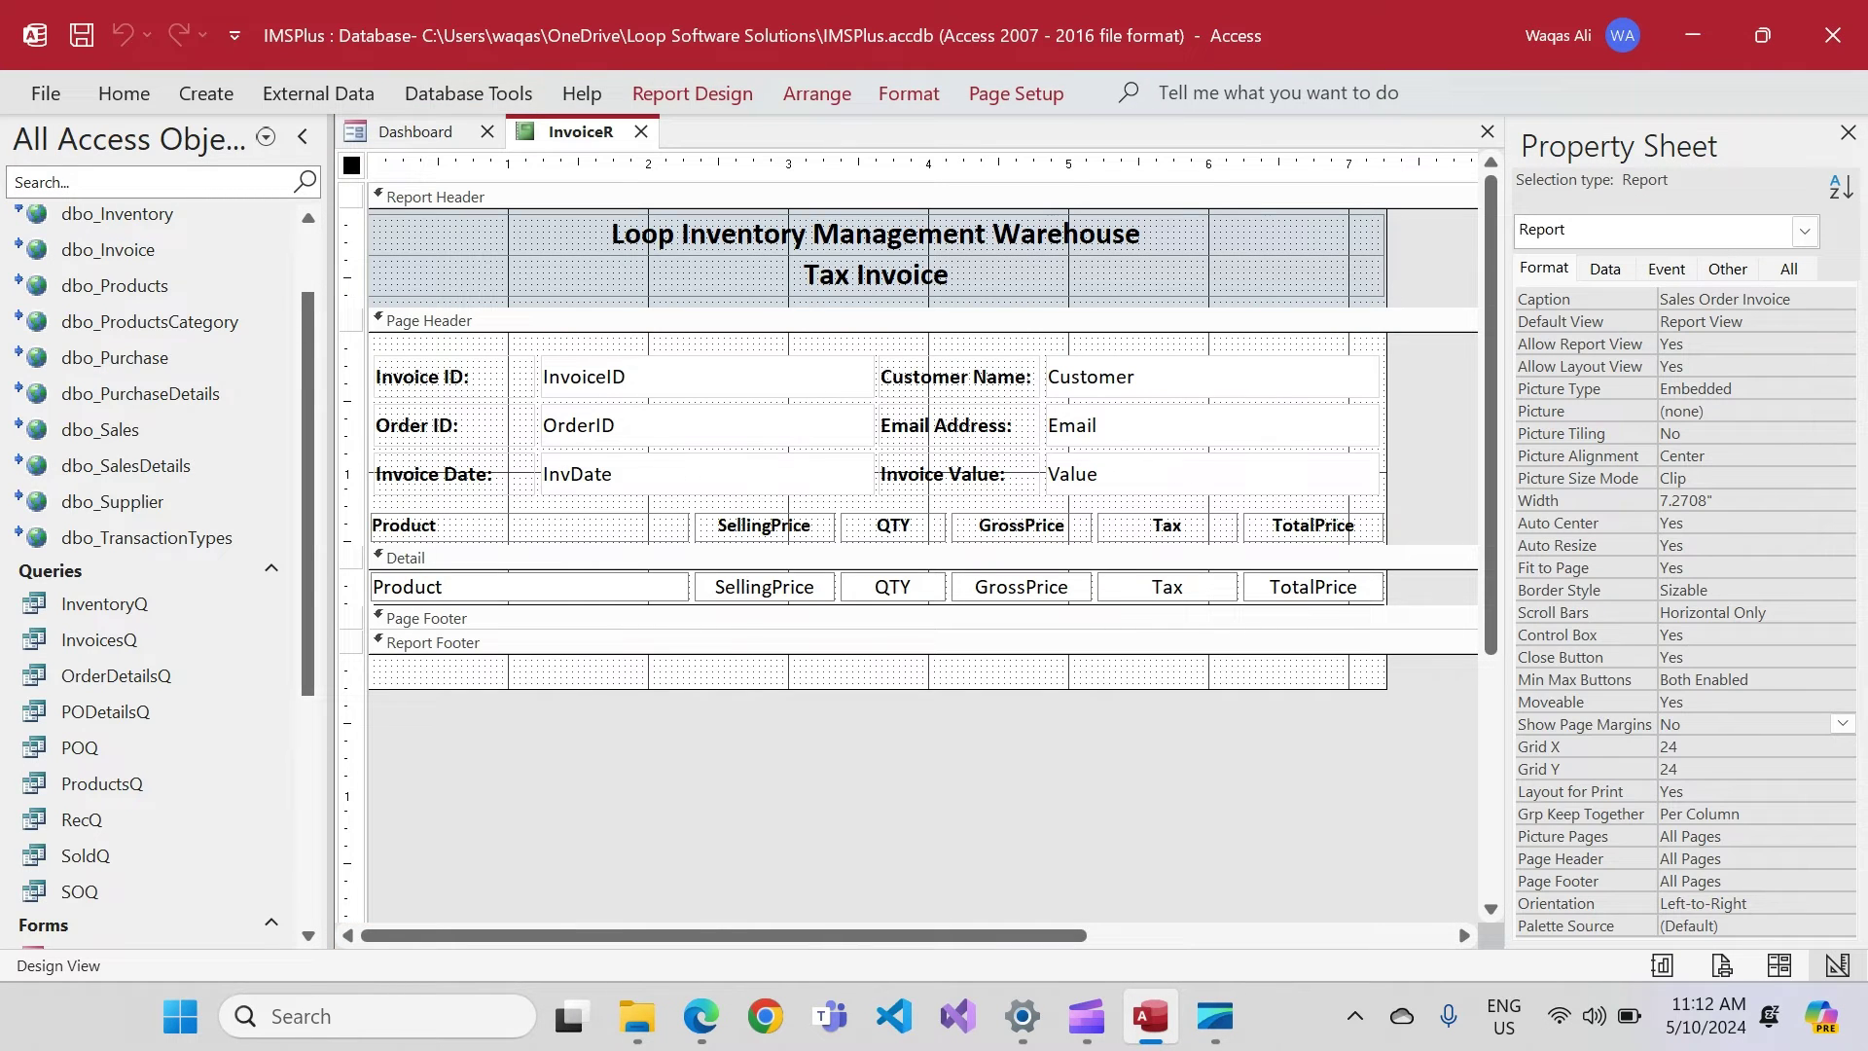
click(1788, 613)
click(1843, 612)
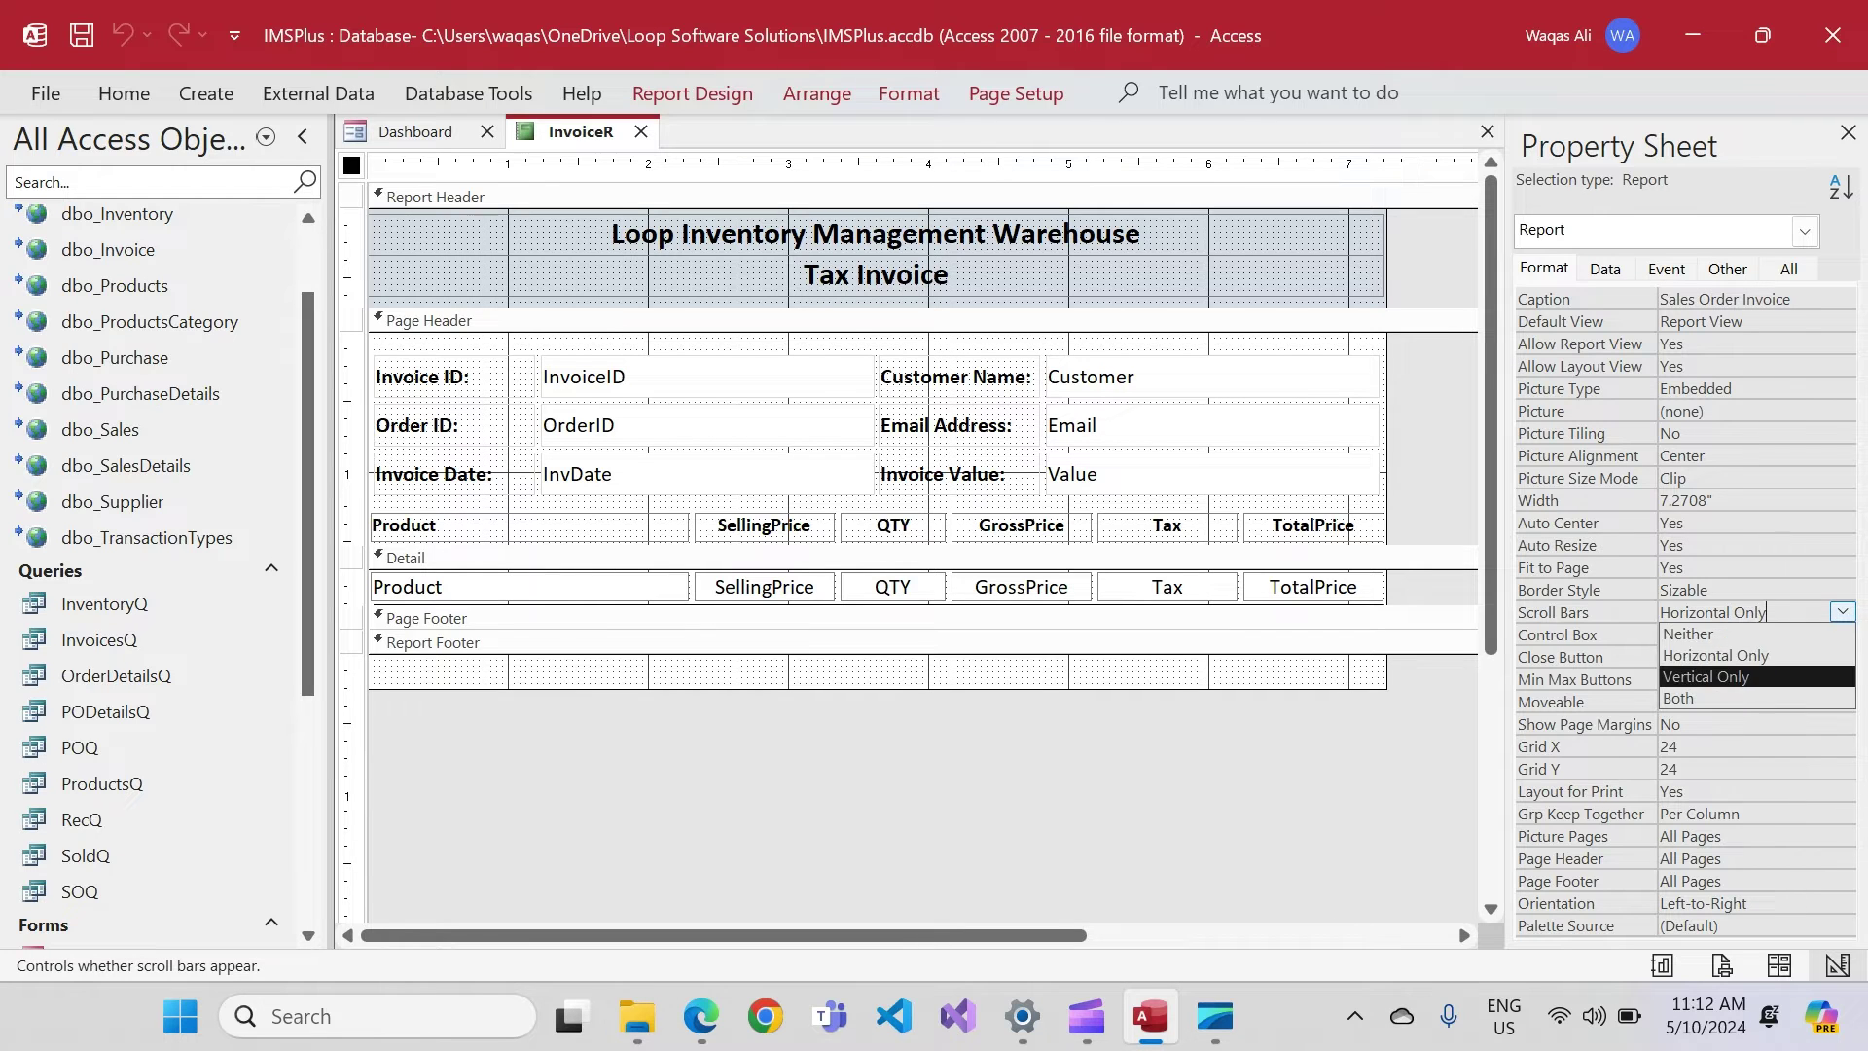
click(1720, 676)
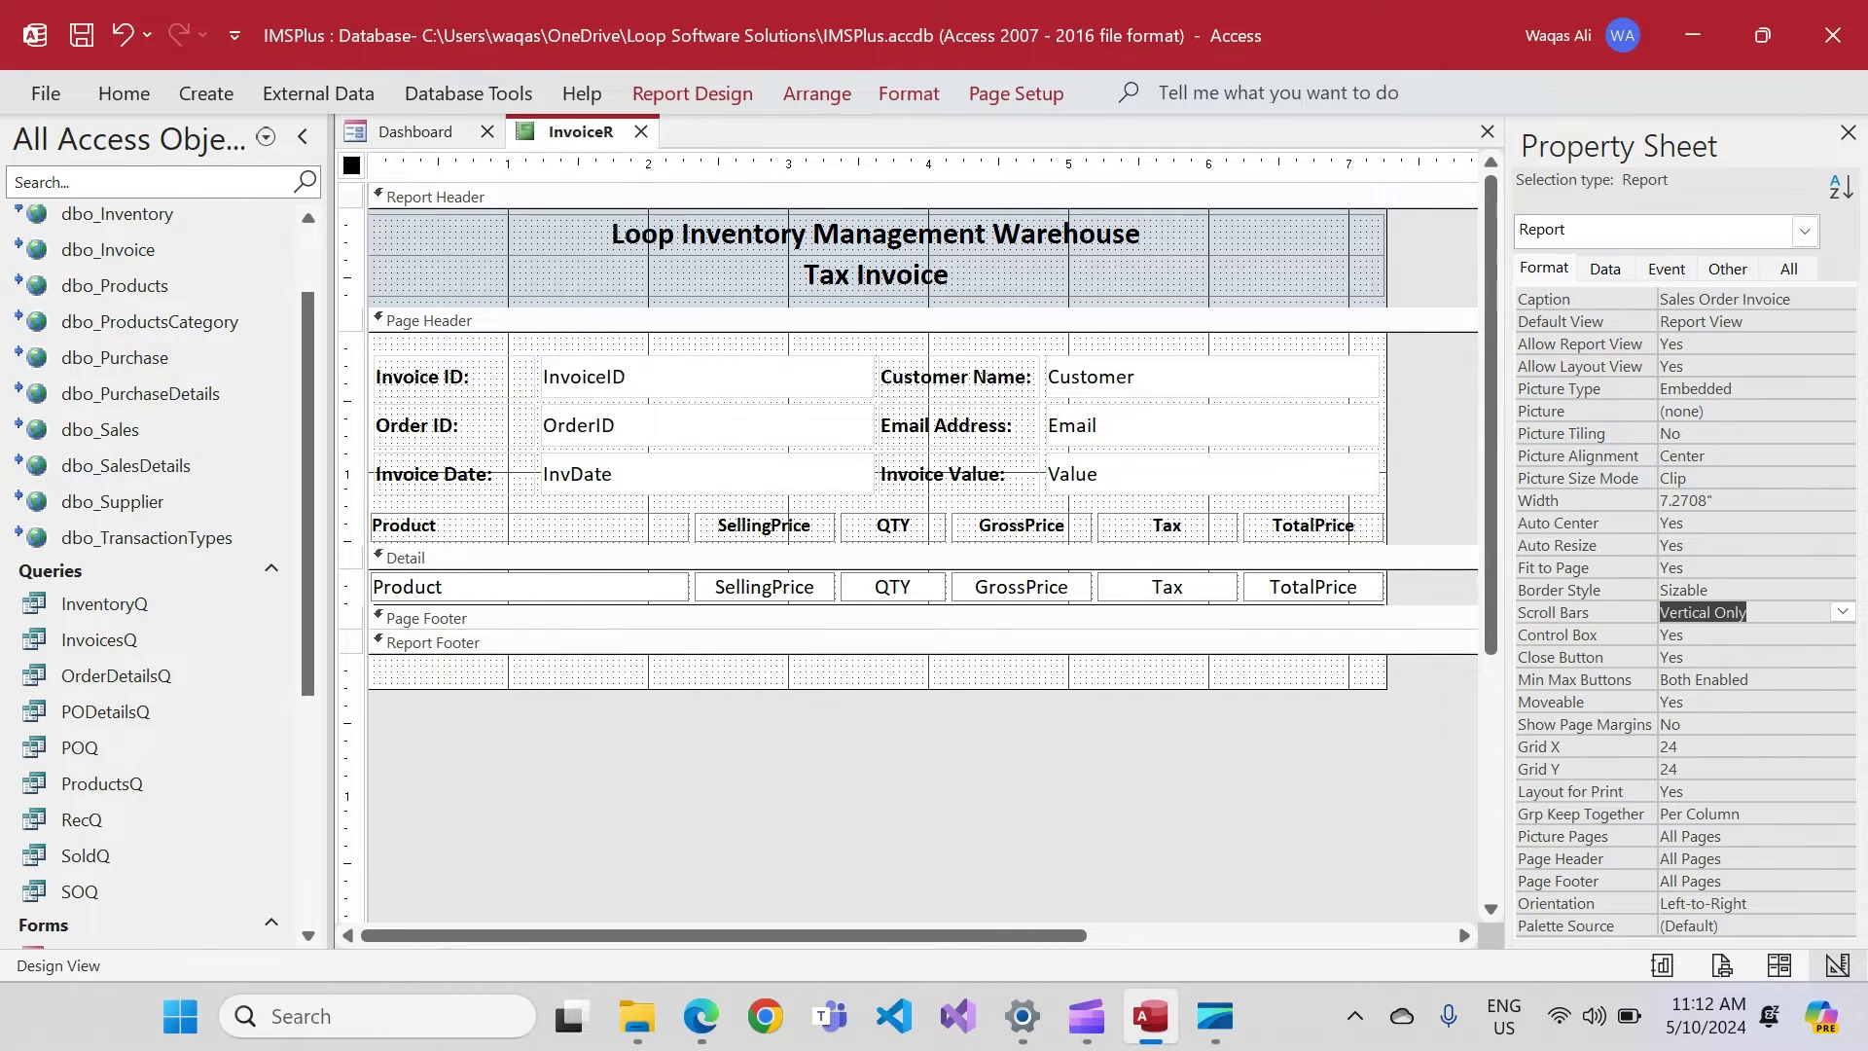
right_click(613, 134)
click(662, 284)
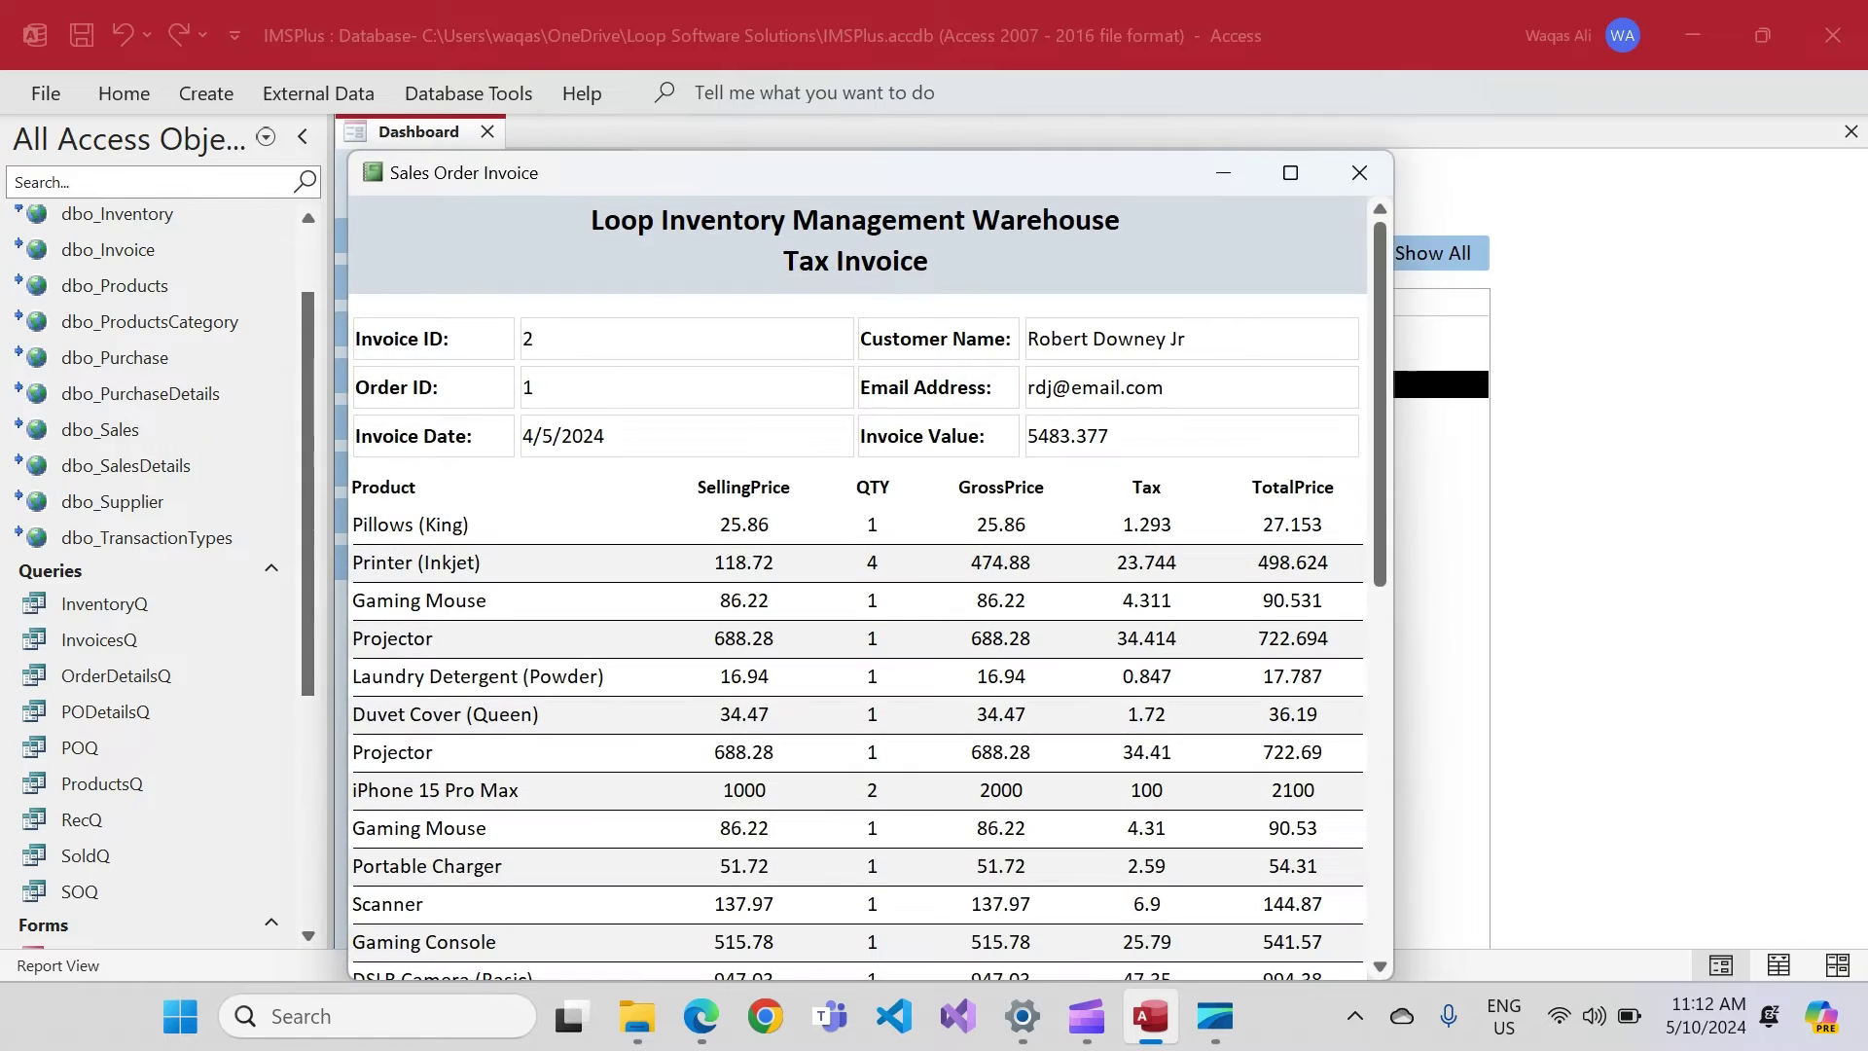
Step: Examine the invoice's product rows and column headings in Report View
scroll(899, 564, down, 5)
scroll(899, 564, down, 2)
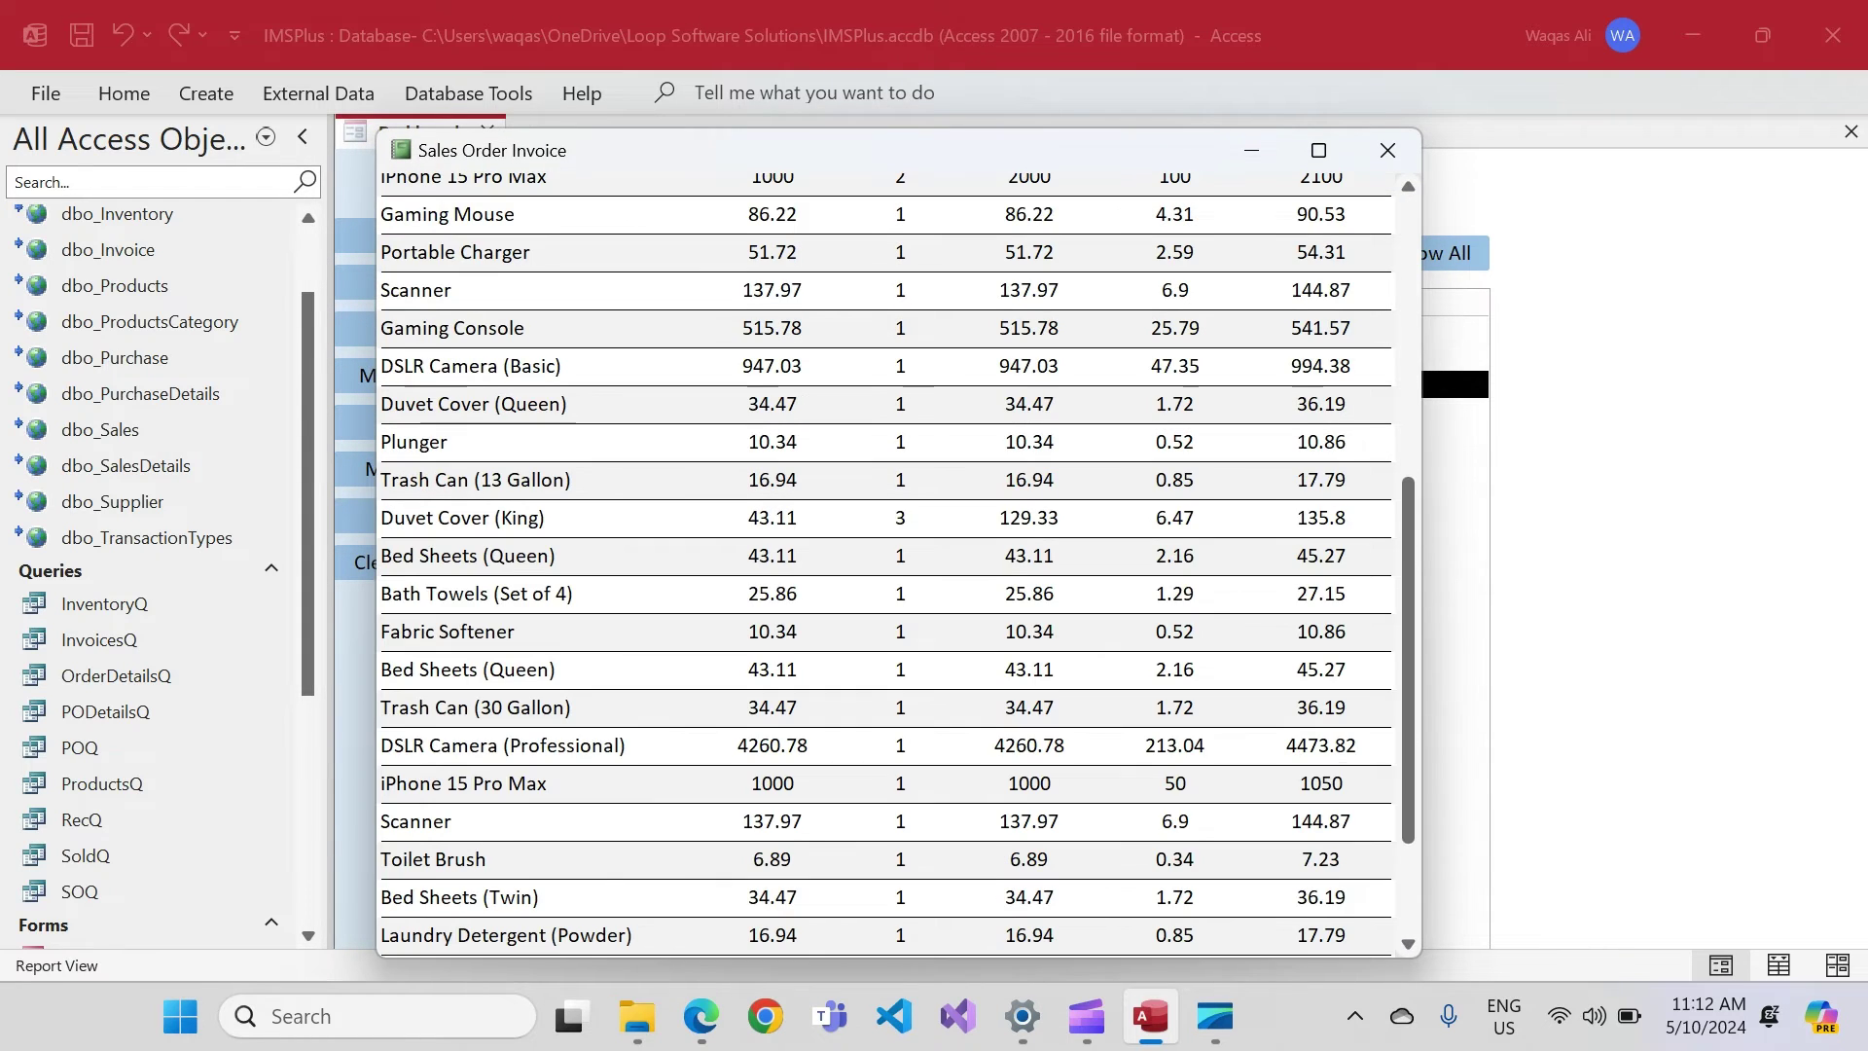
scroll(898, 565, up, 7)
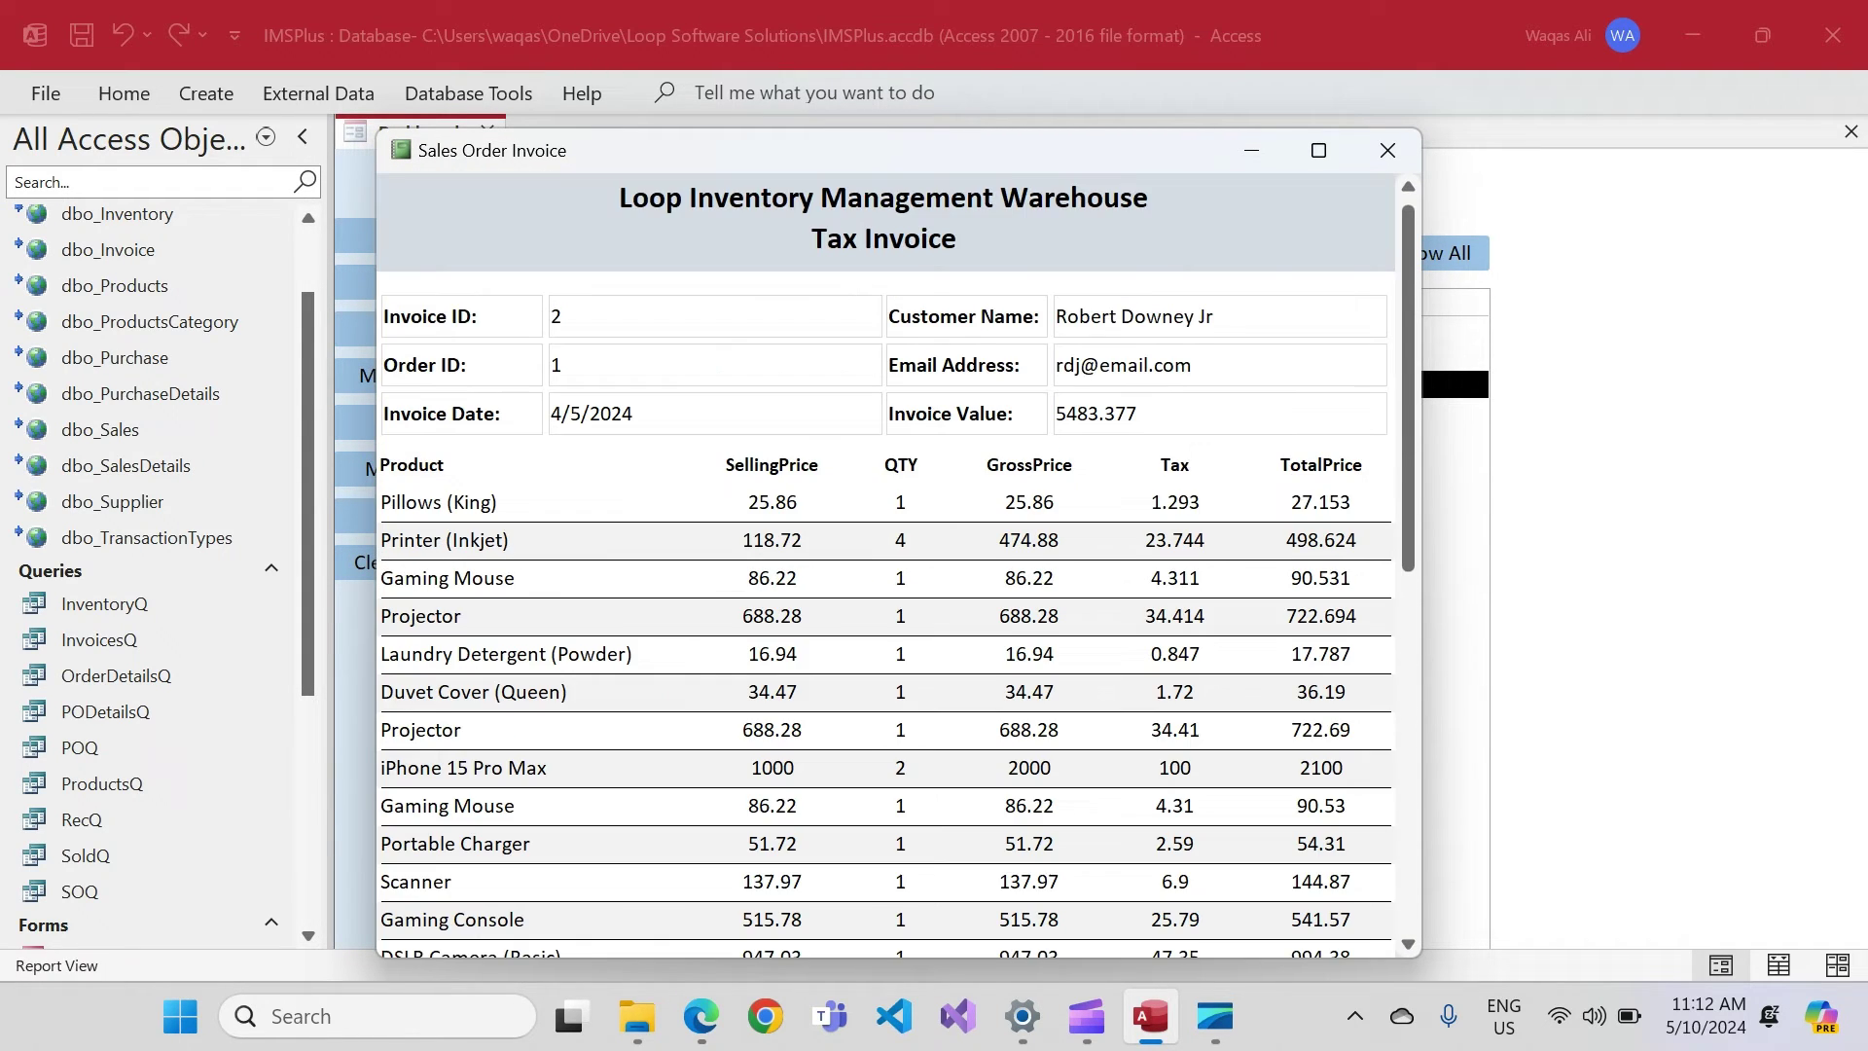
scroll(899, 564, down, 1)
scroll(899, 565, up, 1)
scroll(899, 565, down, 1)
scroll(899, 564, up, 1)
Step: Return the report to Design View and rename the price column headings as Selling Price, Gross Price and Total Price
right_click(710, 144)
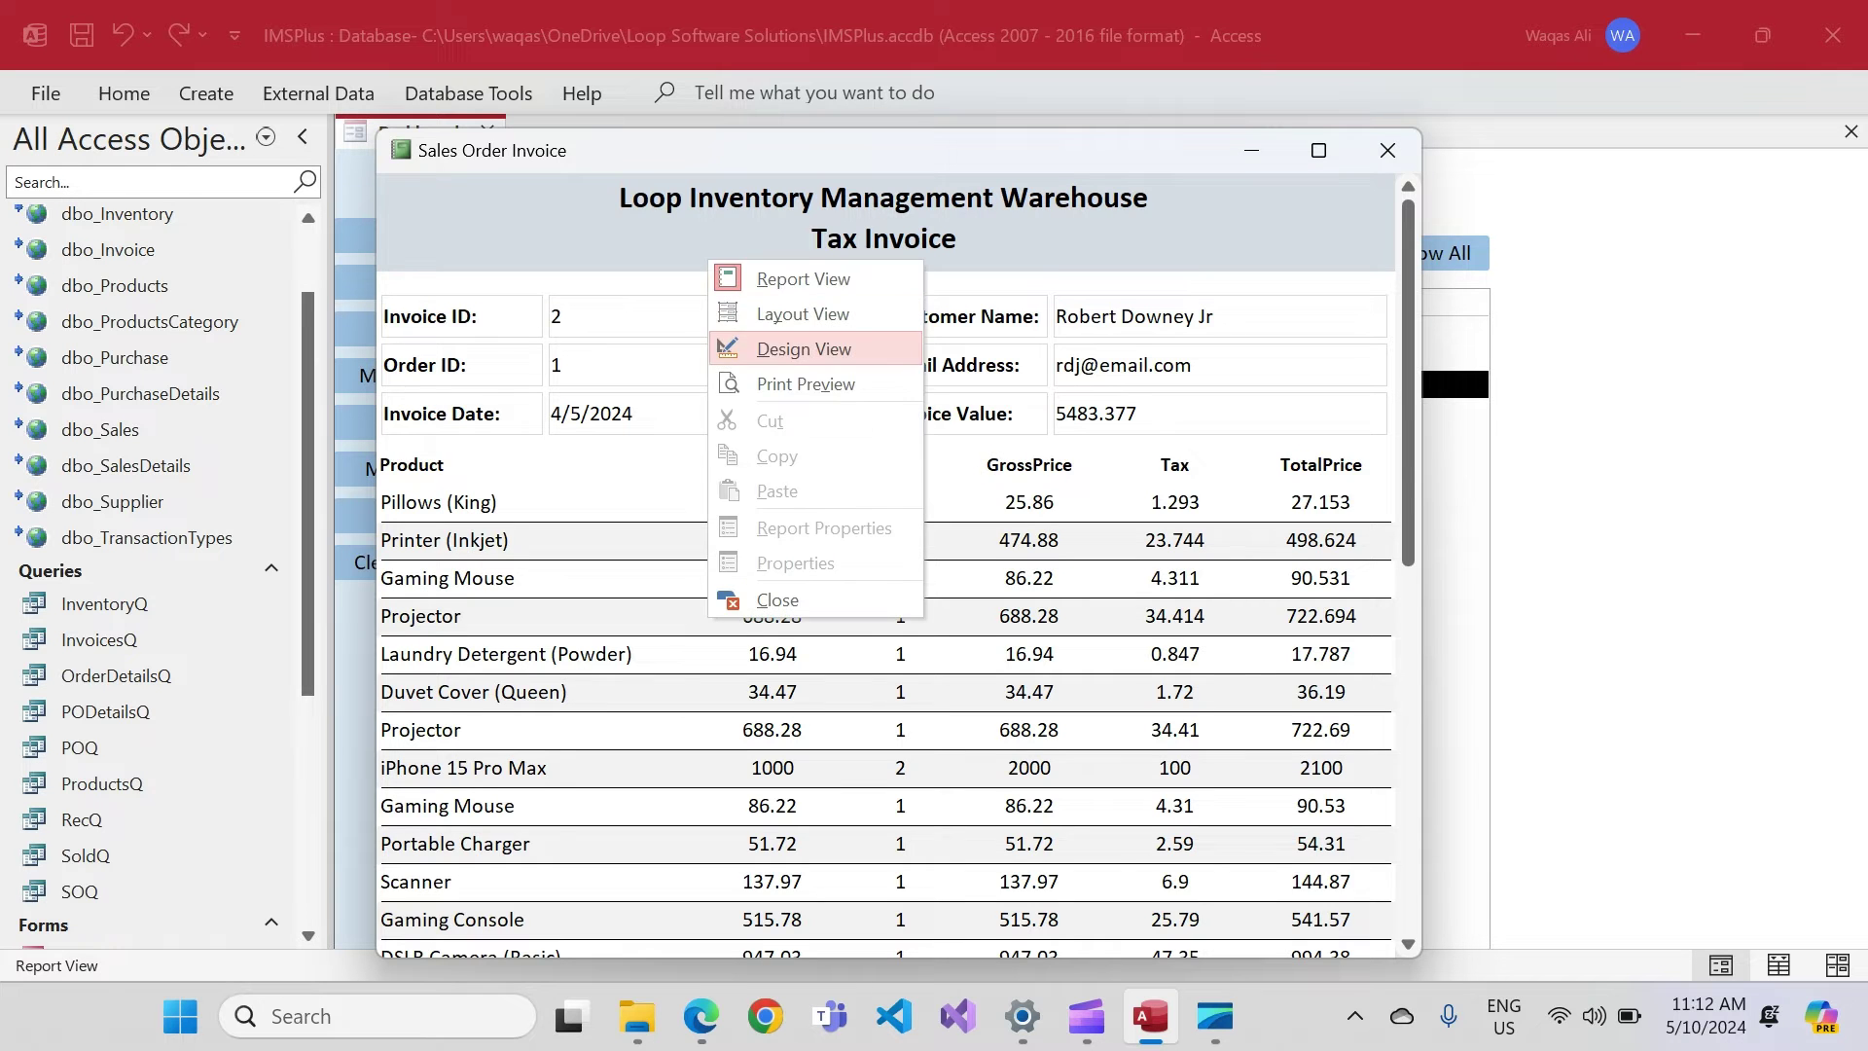
click(796, 230)
click(770, 527)
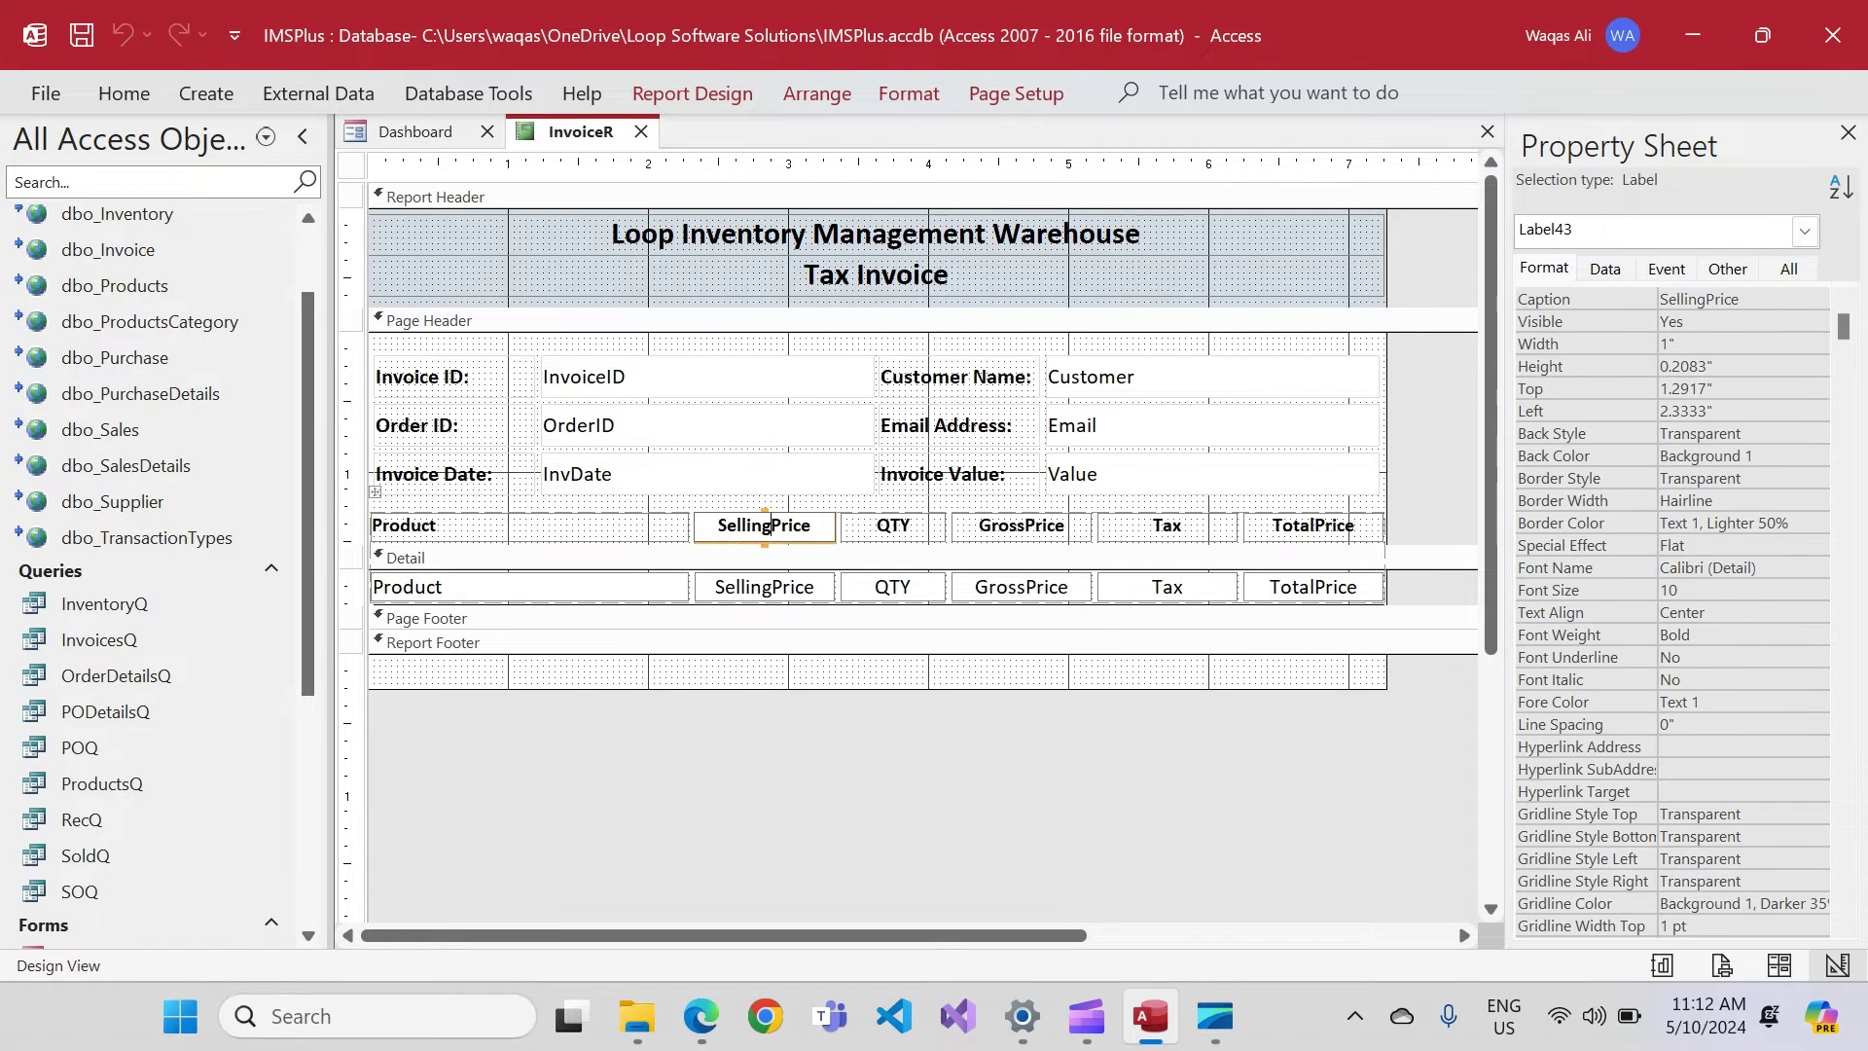
click(771, 527)
click(1017, 527)
click(995, 526)
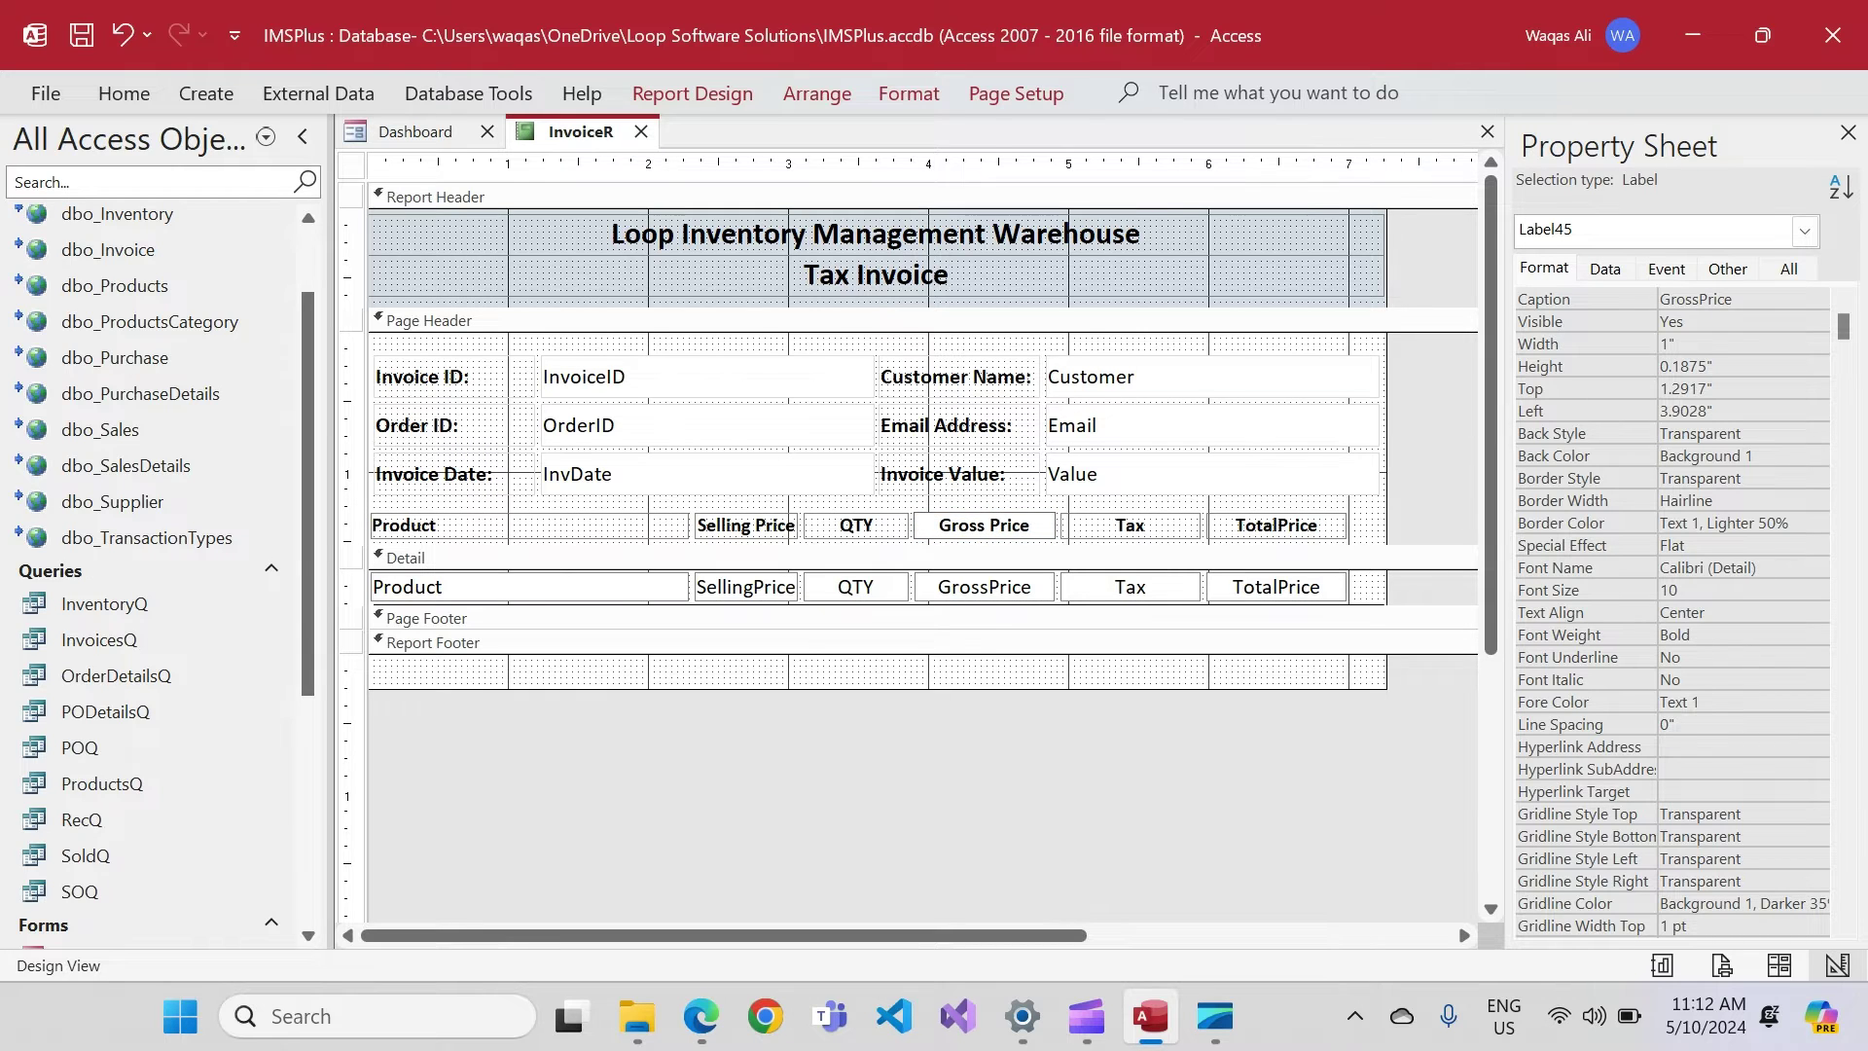
click(1269, 526)
click(1234, 525)
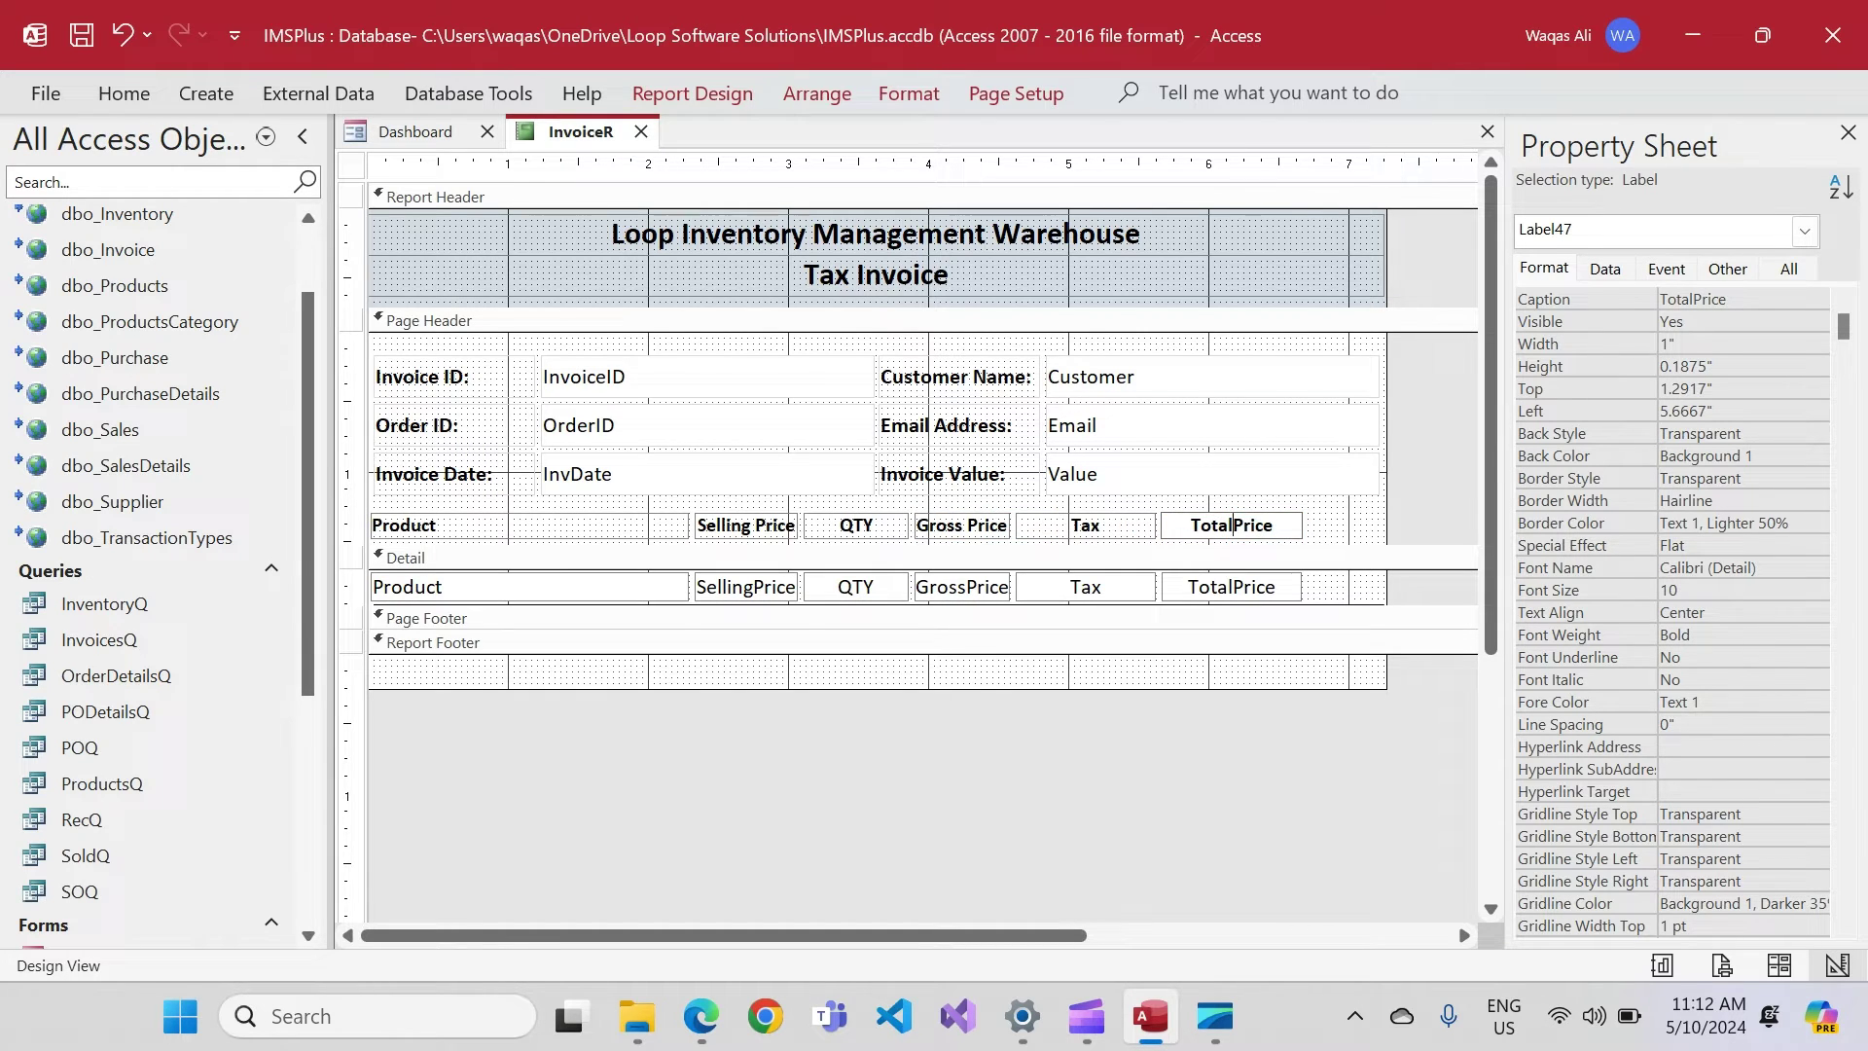
key(Return)
Step: Narrow the Total Price column to about 0.96 inch and set the Selling Price column's width to 1 inch
drag(1274, 517, 1189, 592)
drag(1296, 526, 1297, 525)
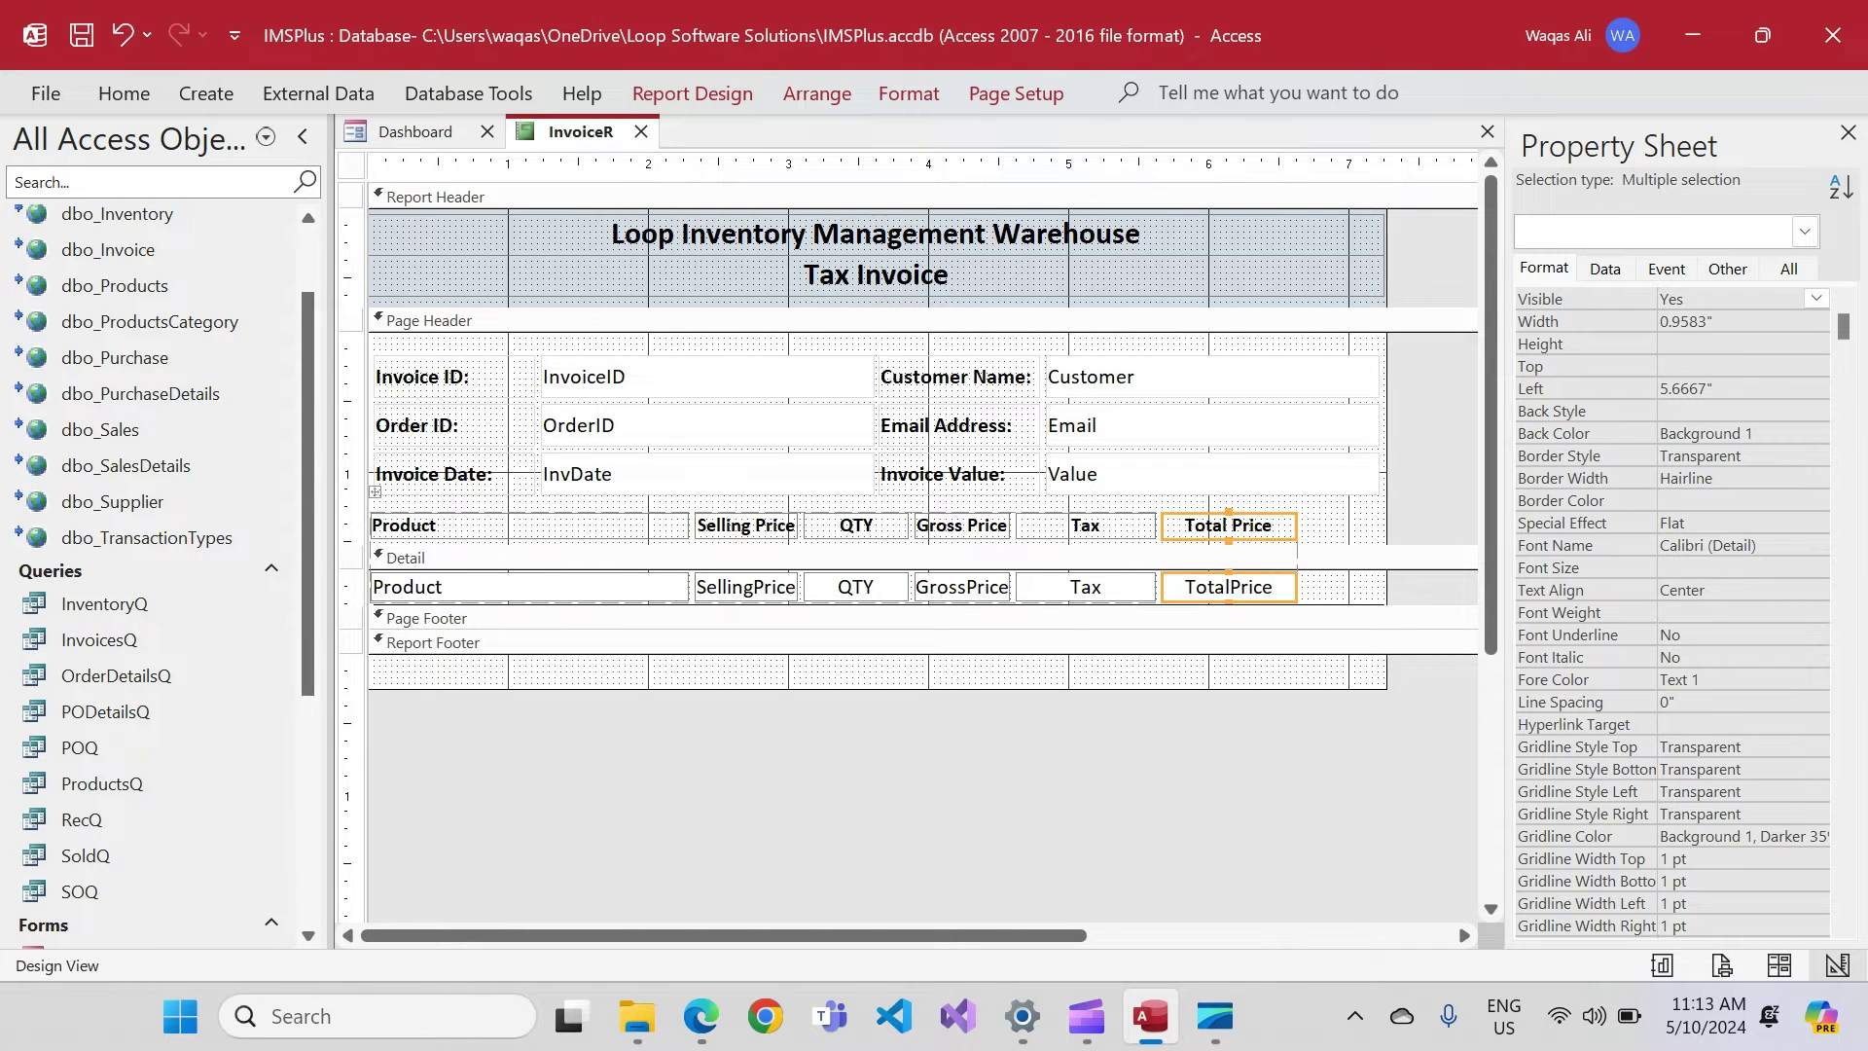
click(746, 513)
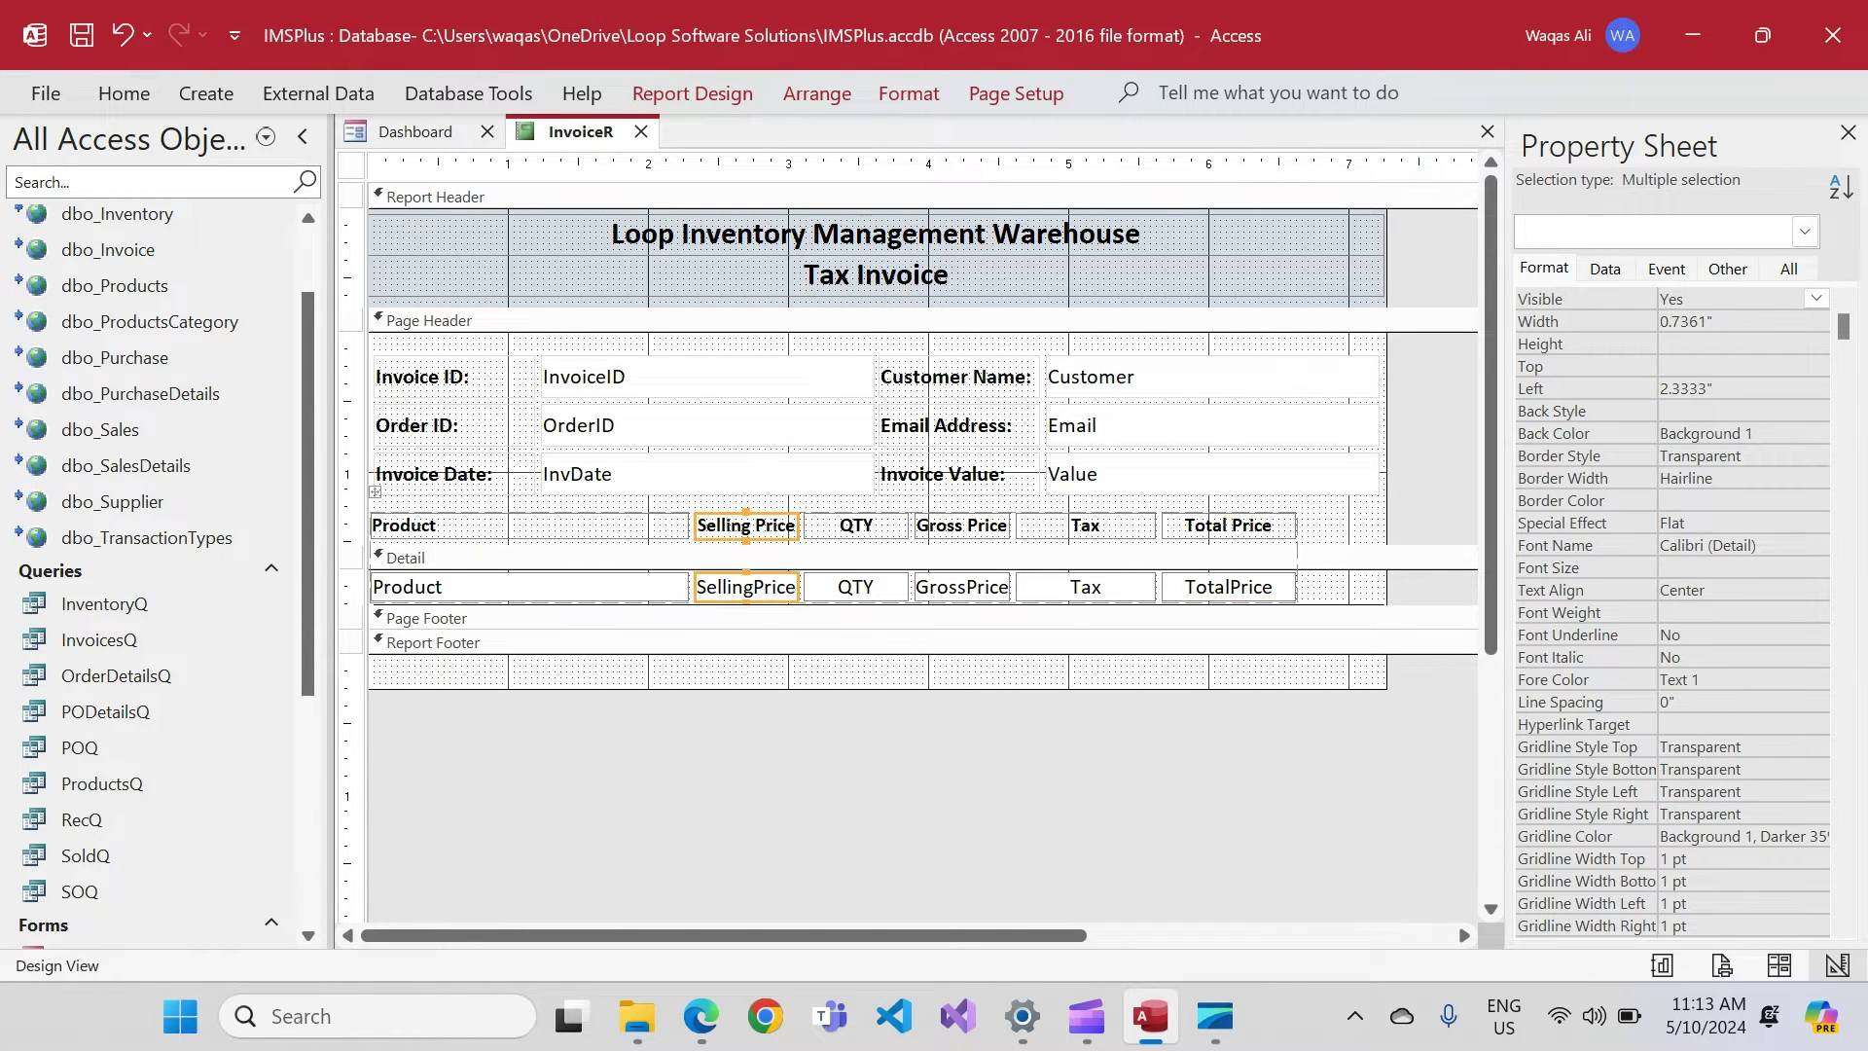
text(1)
key(Return)
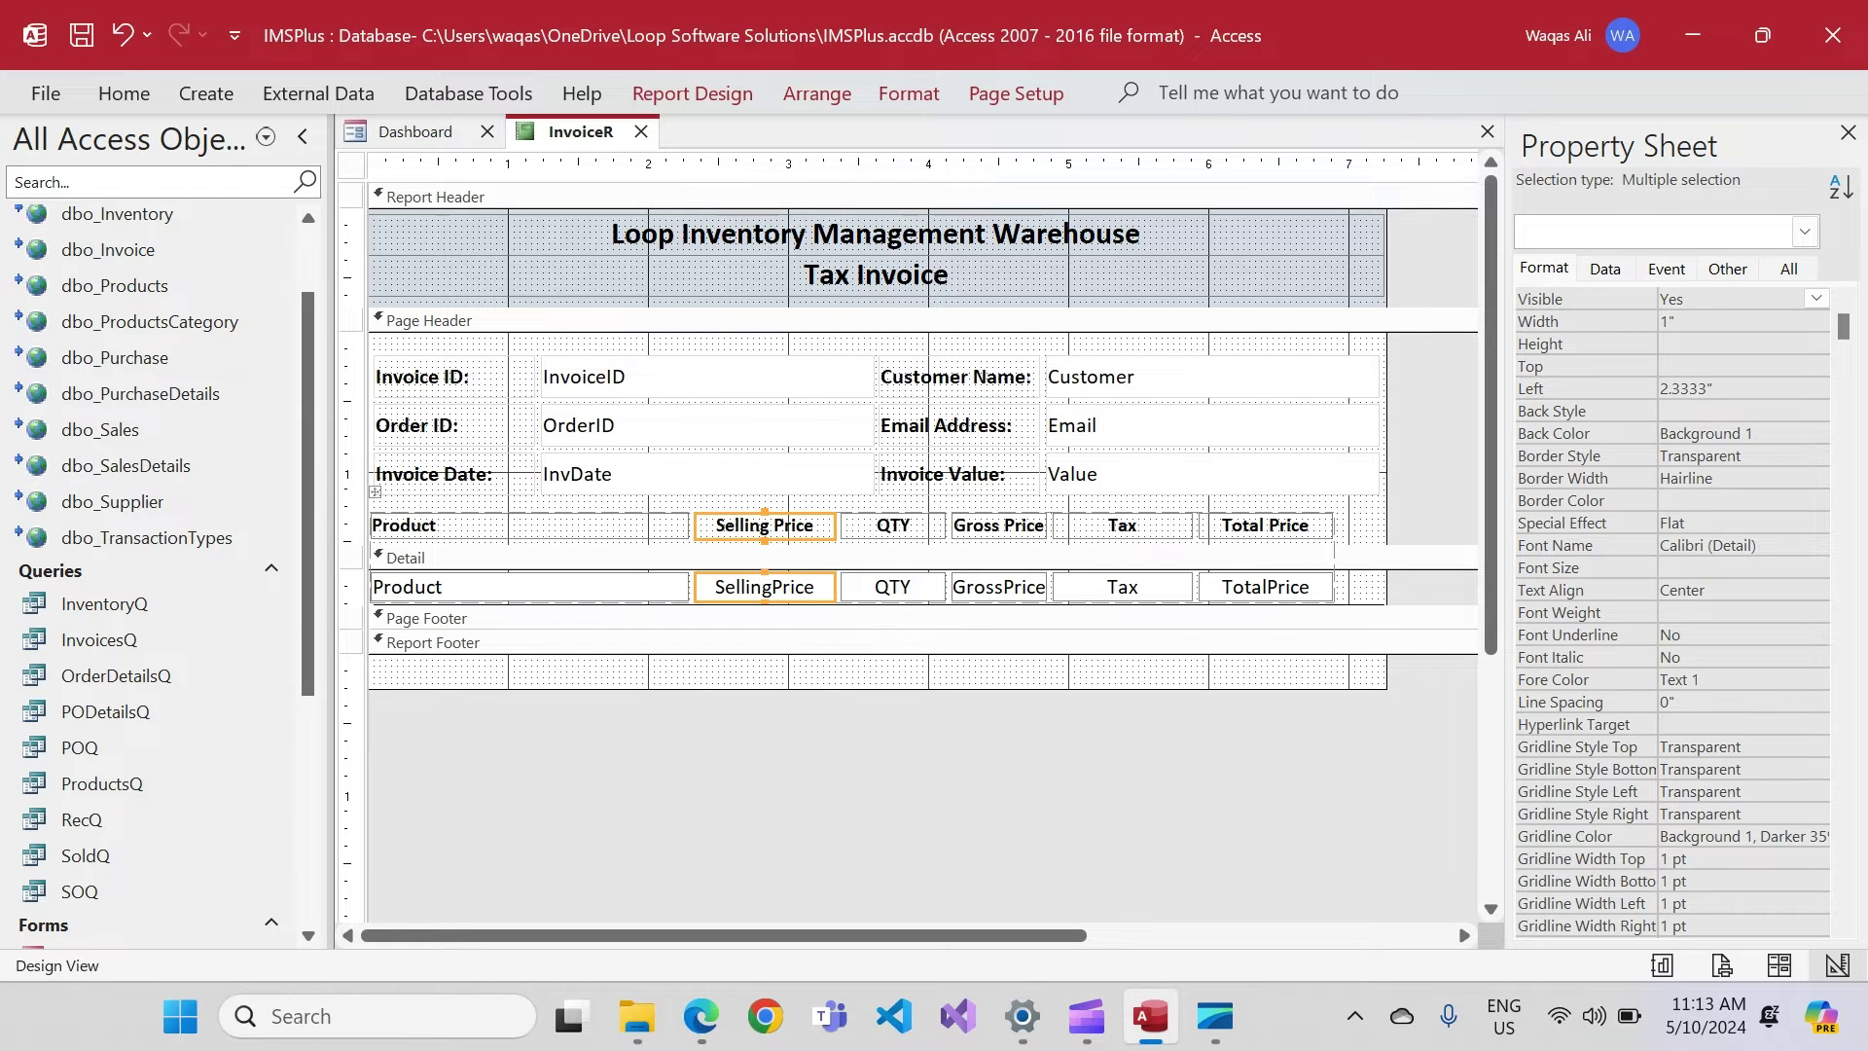
Step: Widen the Gross Price column to about 1 inch, narrow Tax to about 0.92 inch and extend Total Price to the report's right edge
click(999, 514)
drag(1048, 587, 1093, 587)
click(1154, 514)
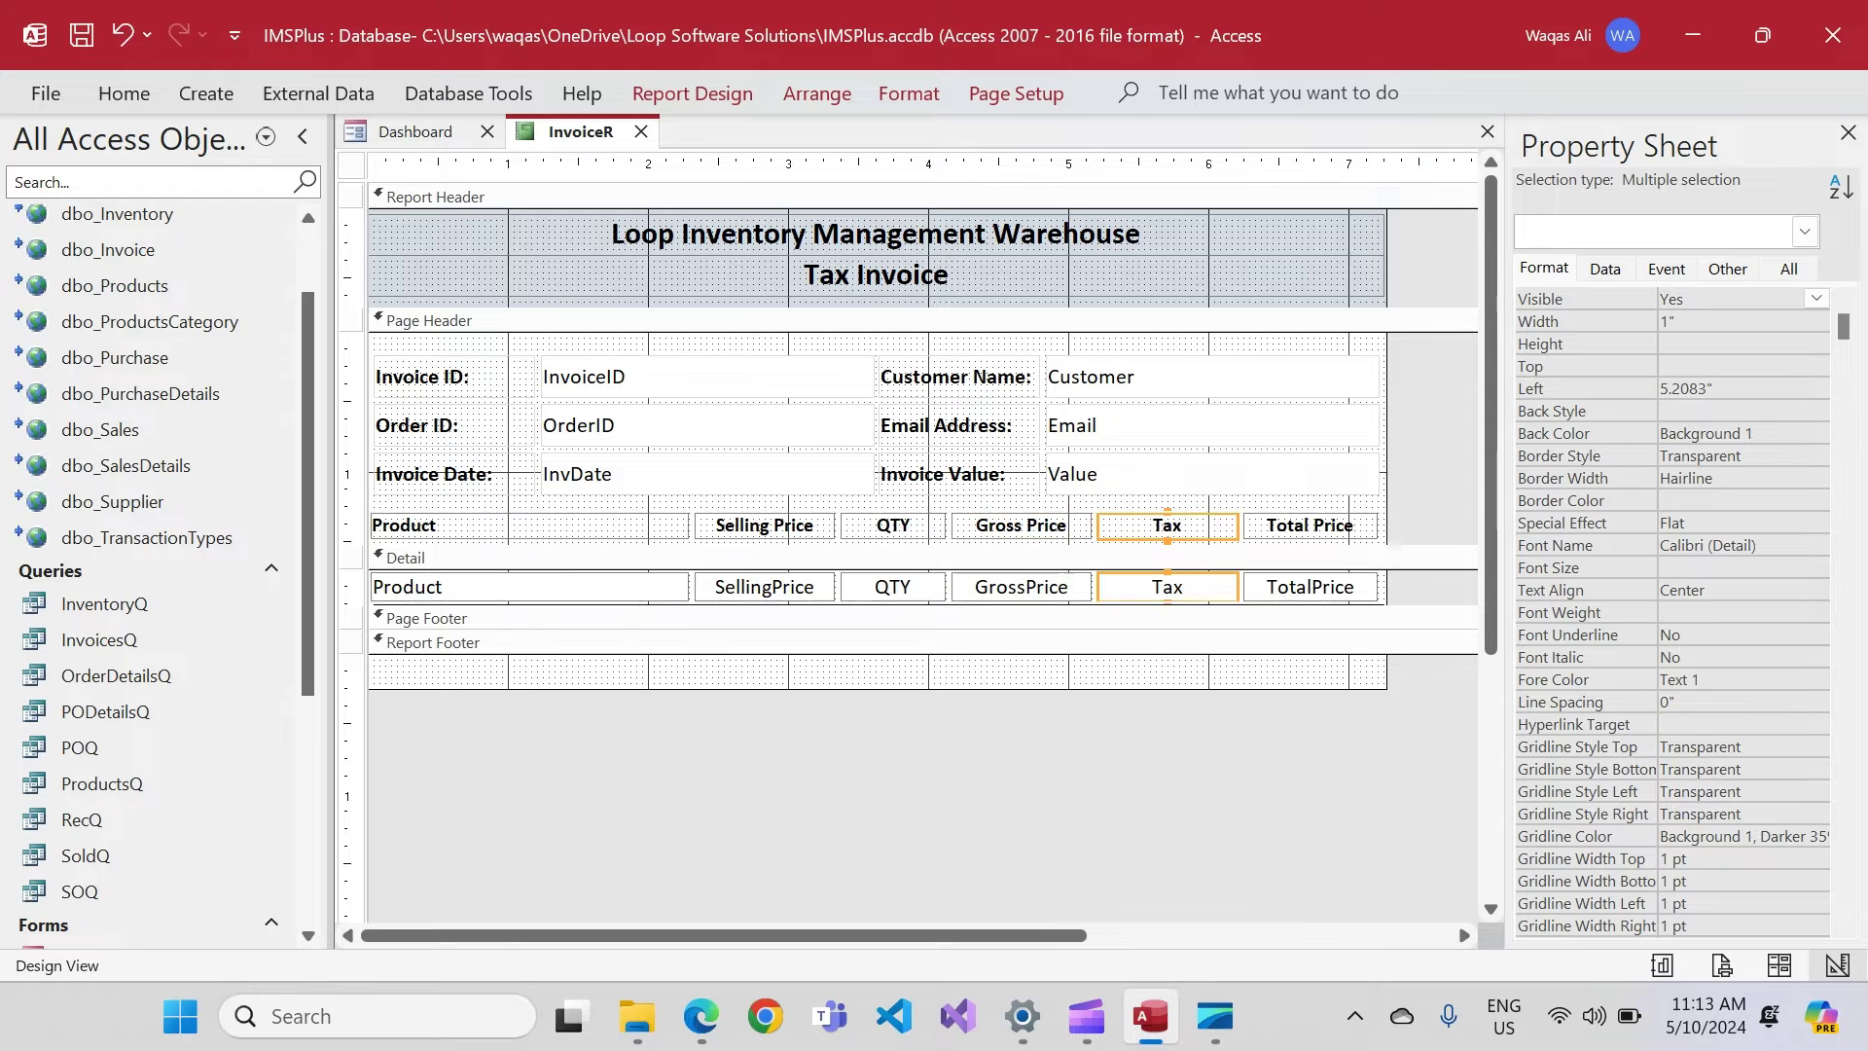
drag(1237, 525, 1226, 526)
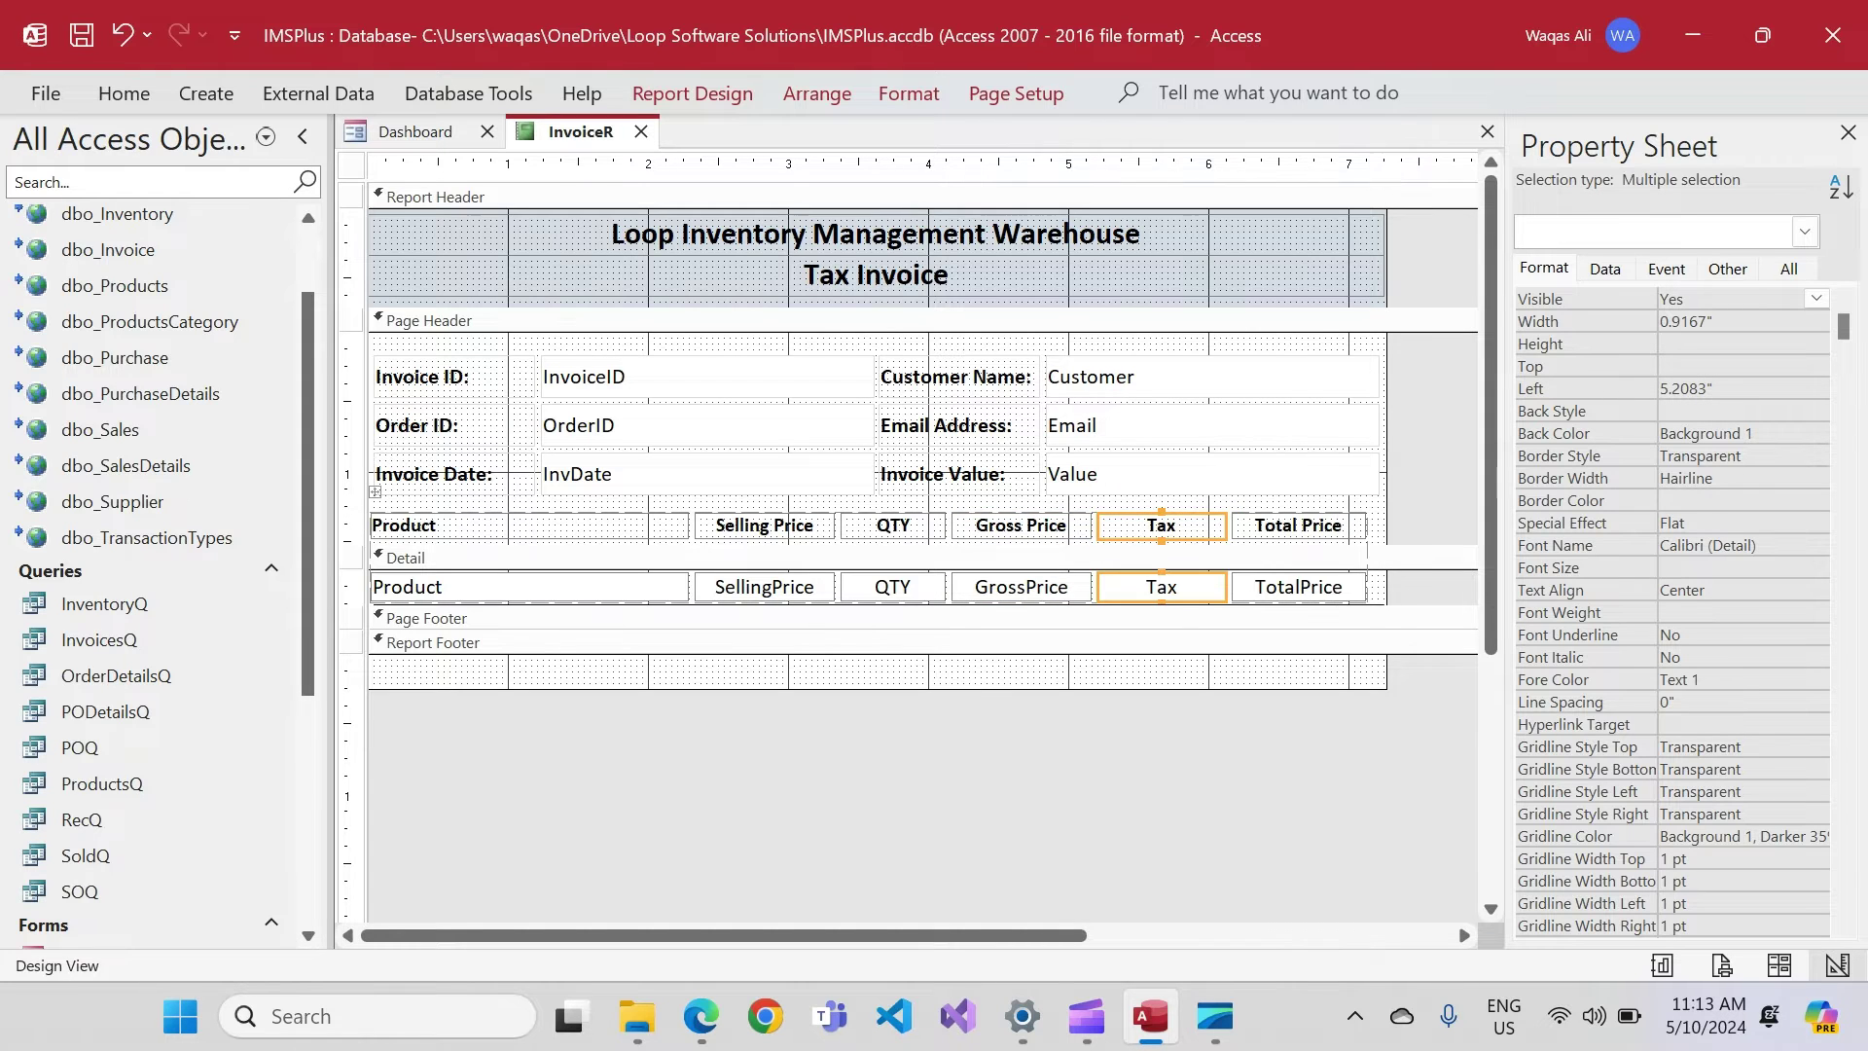
click(1292, 514)
drag(1367, 526, 782, 591)
Step: Format the SellingPrice, GrossPrice, Tax, TotalPrice and invoice Value fields as Standard with 1 decimal place
click(1408, 586)
shift+click(900, 587)
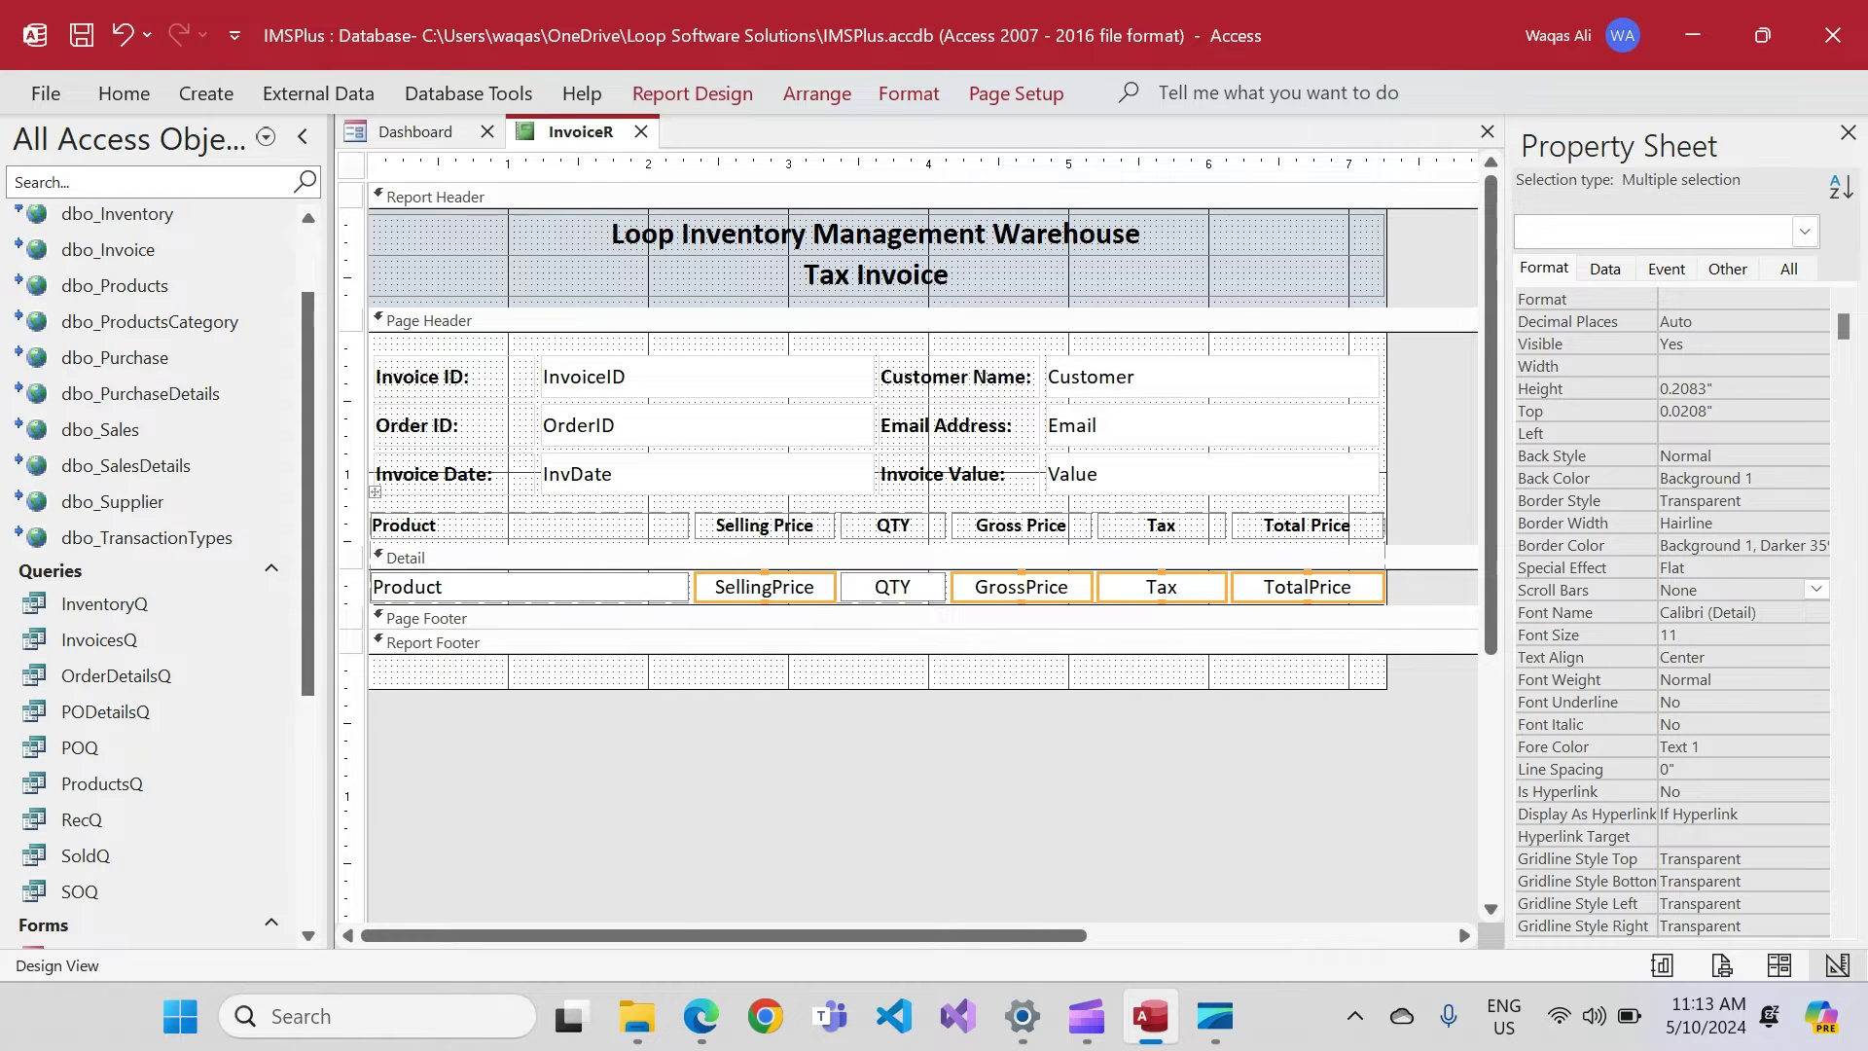
shift+click(1212, 475)
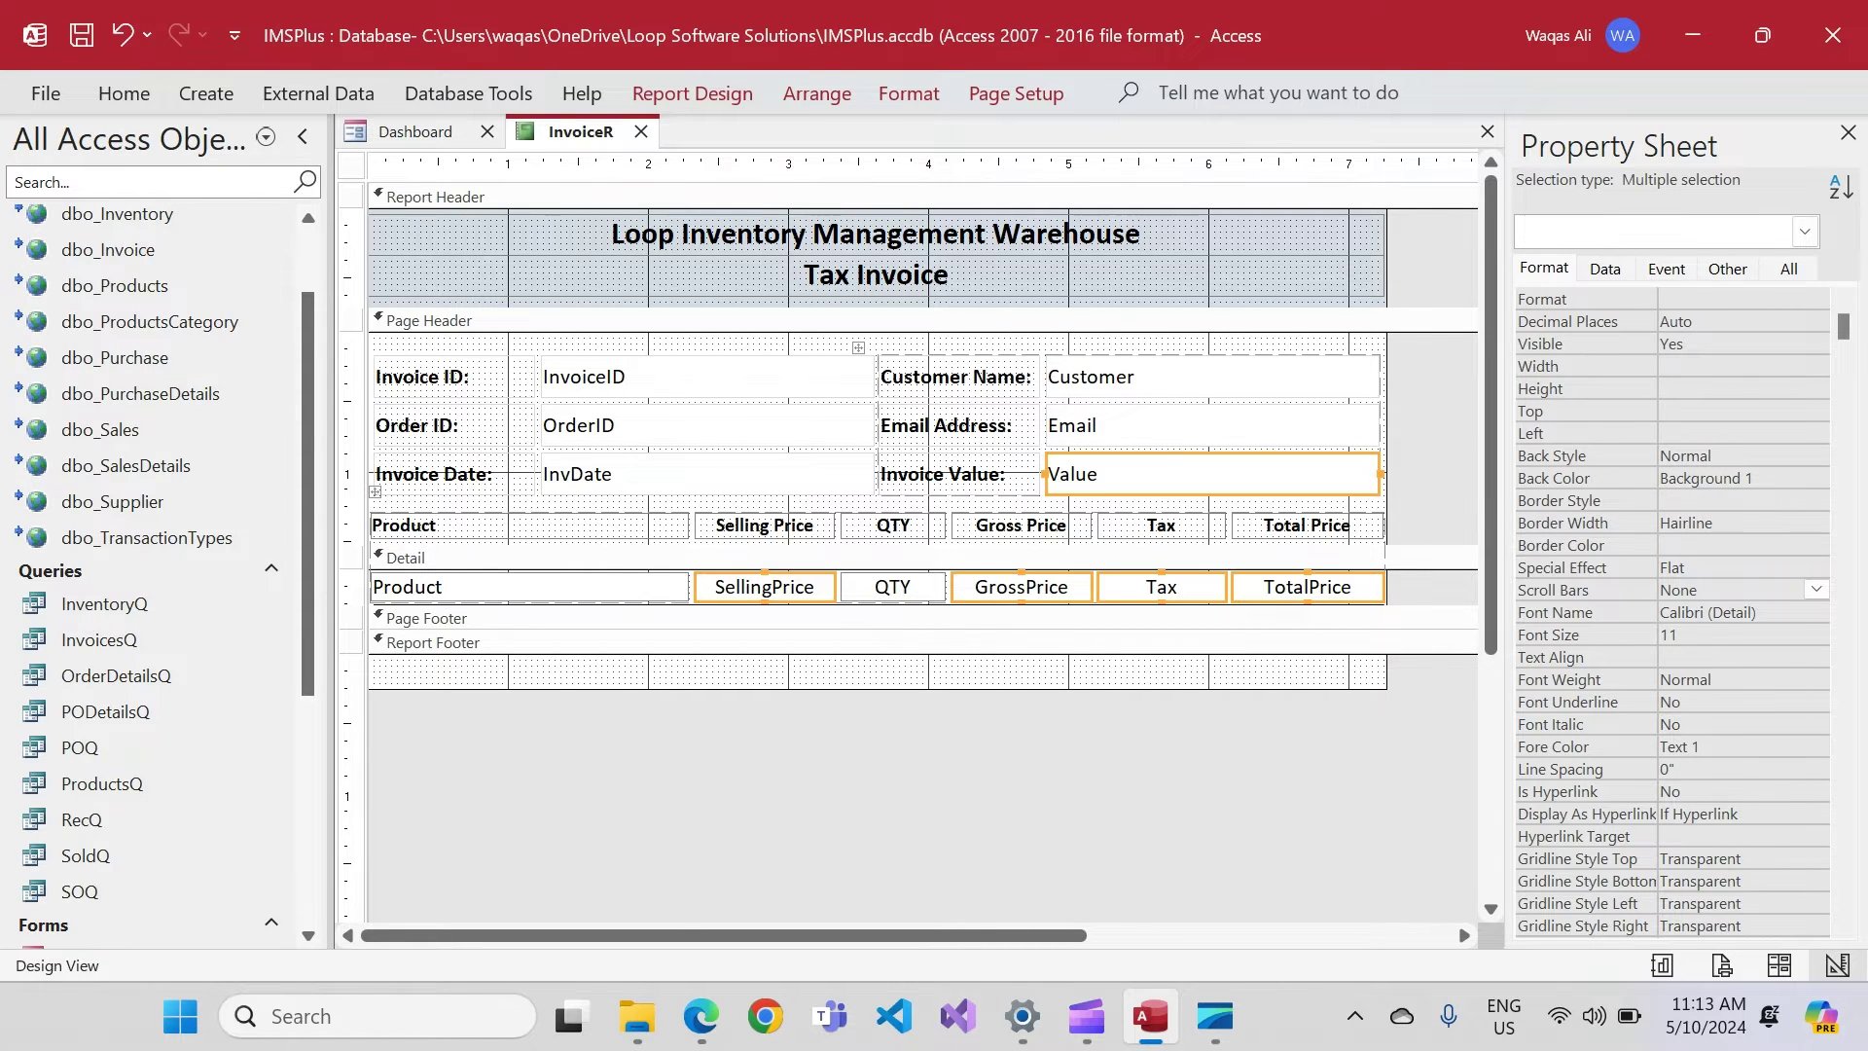
click(1731, 300)
text(Standard)
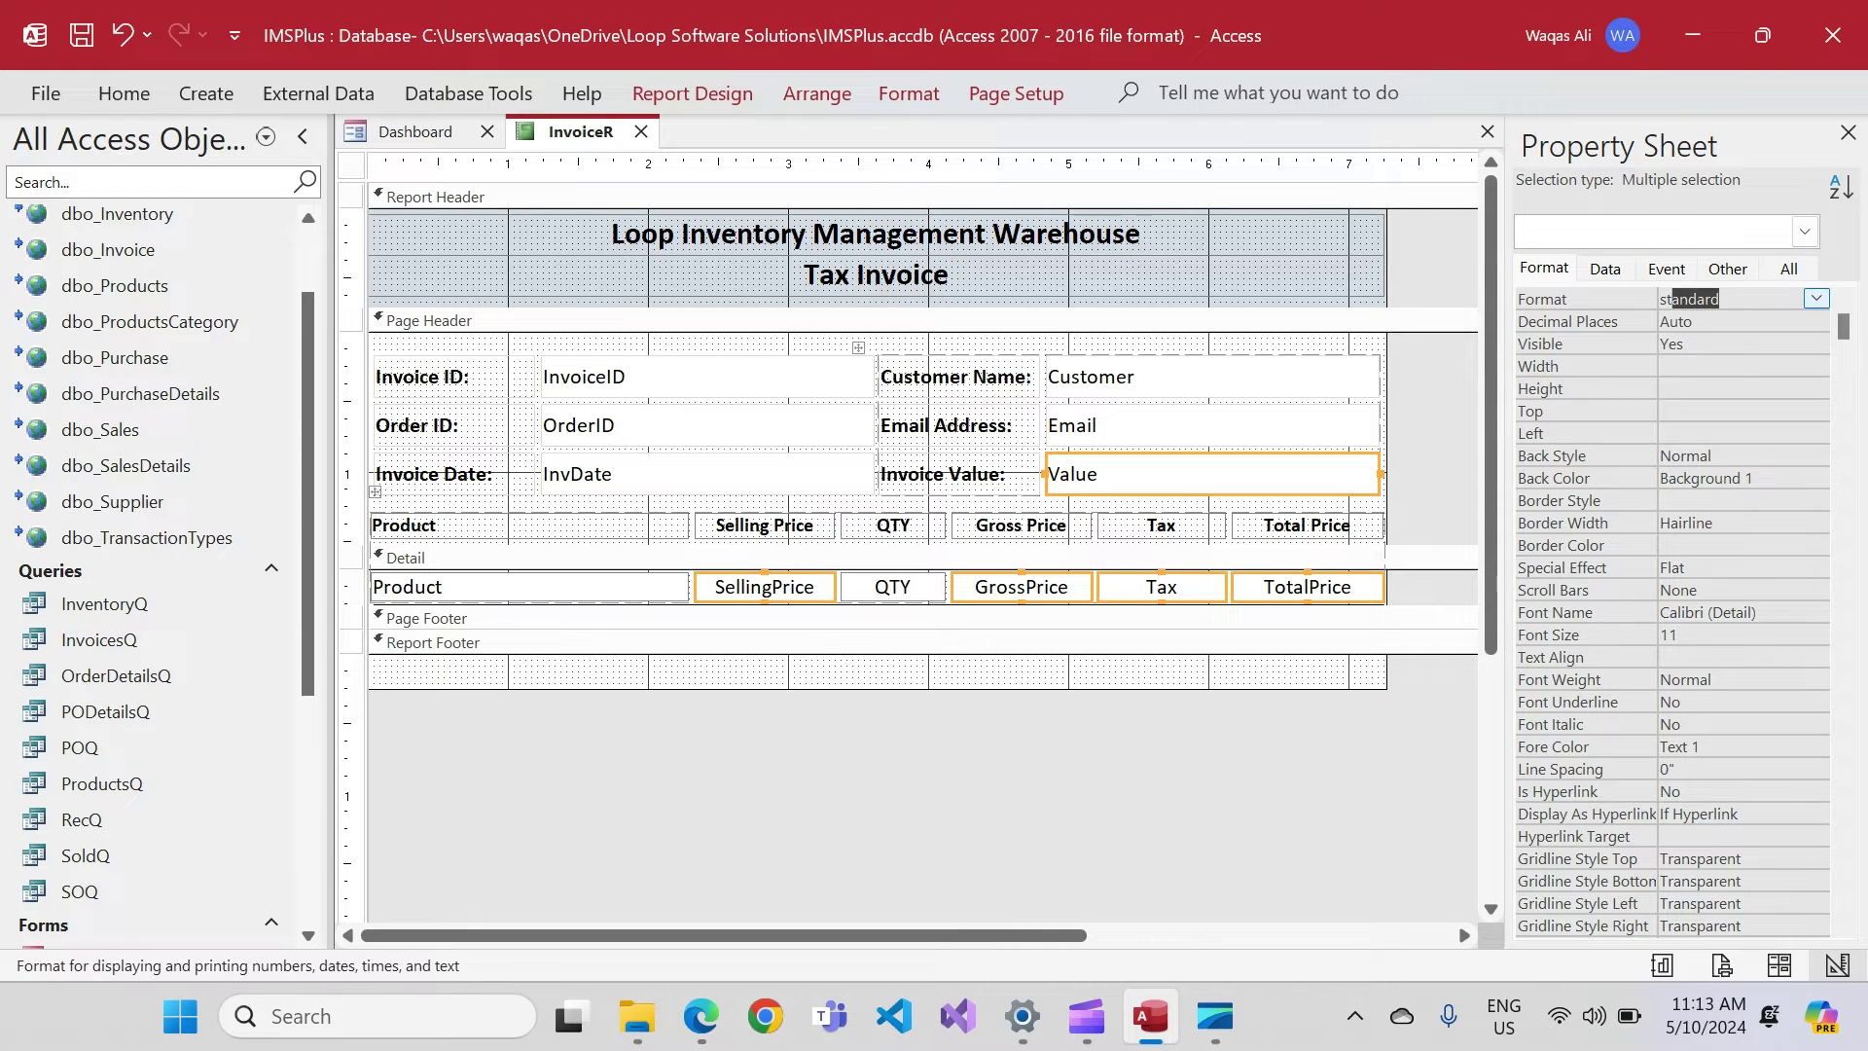
key(Return)
text(0)
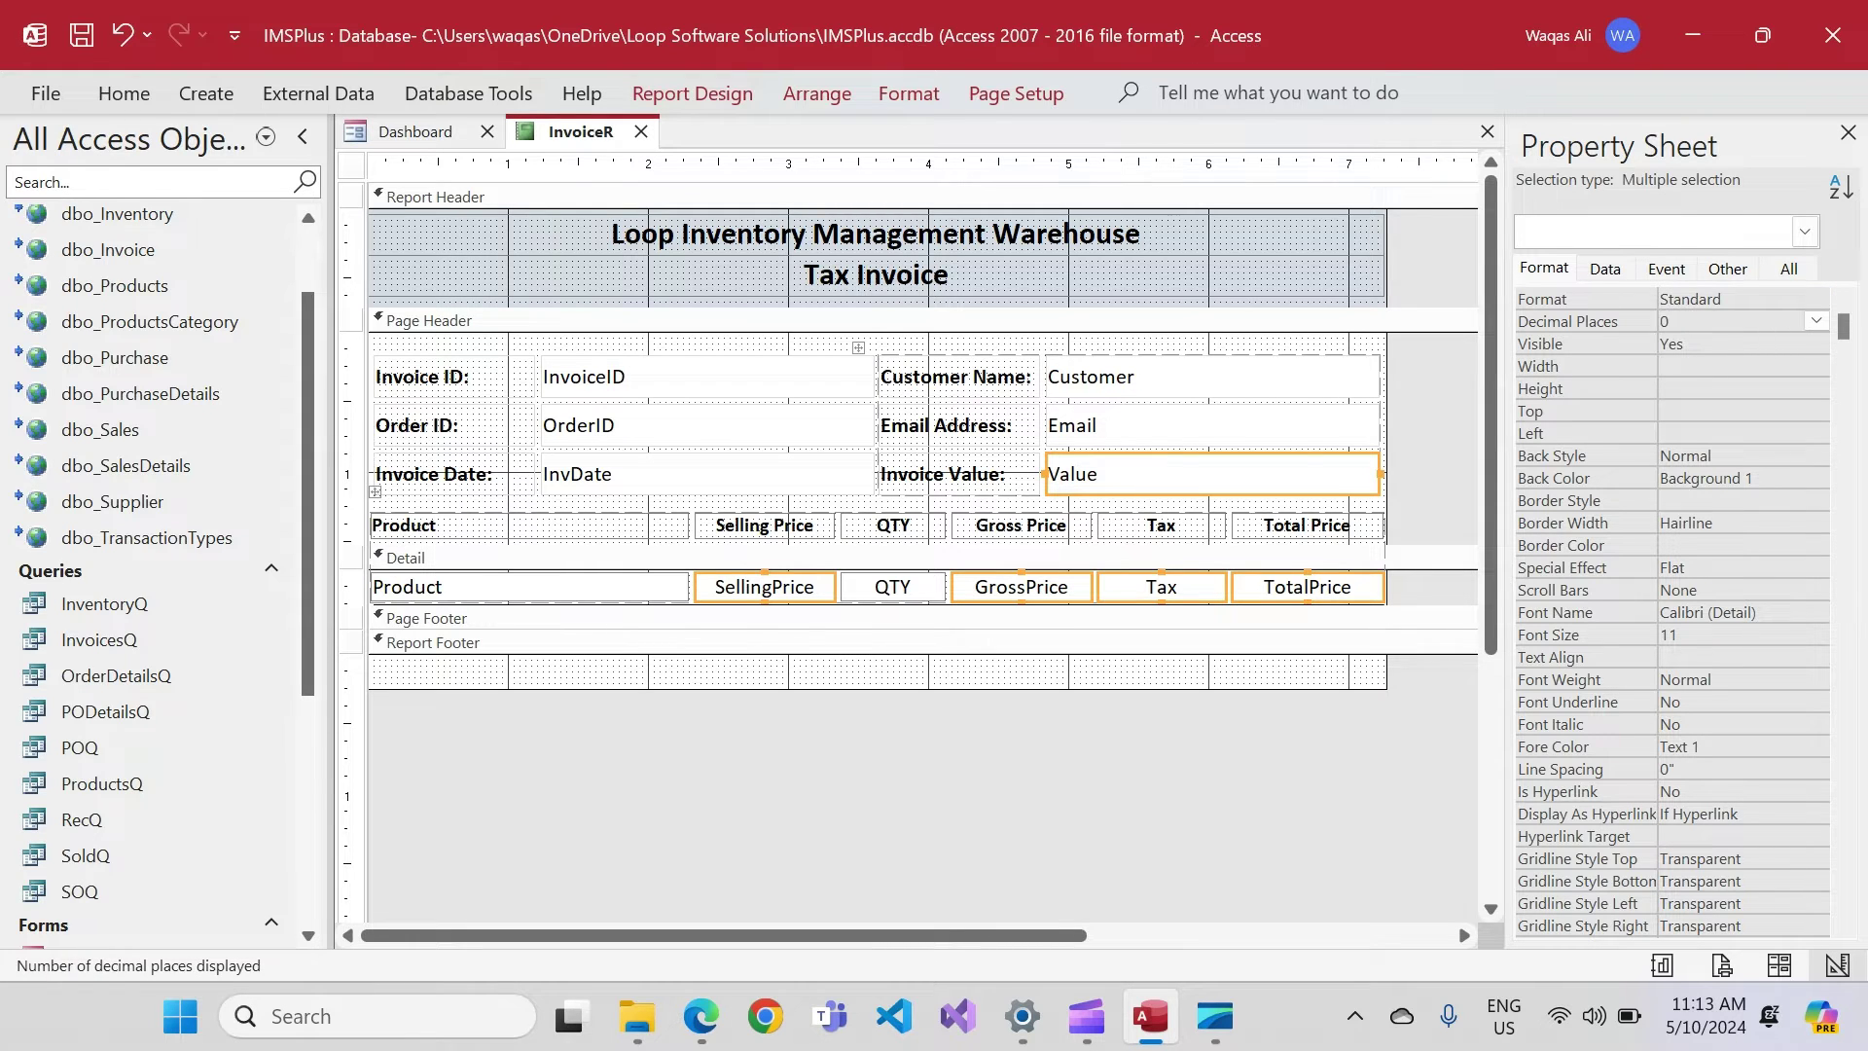
key(BackSpace)
text(1)
key(Return)
Step: Display the report in Report View and check the number formatting down to the last product row
right_click(556, 130)
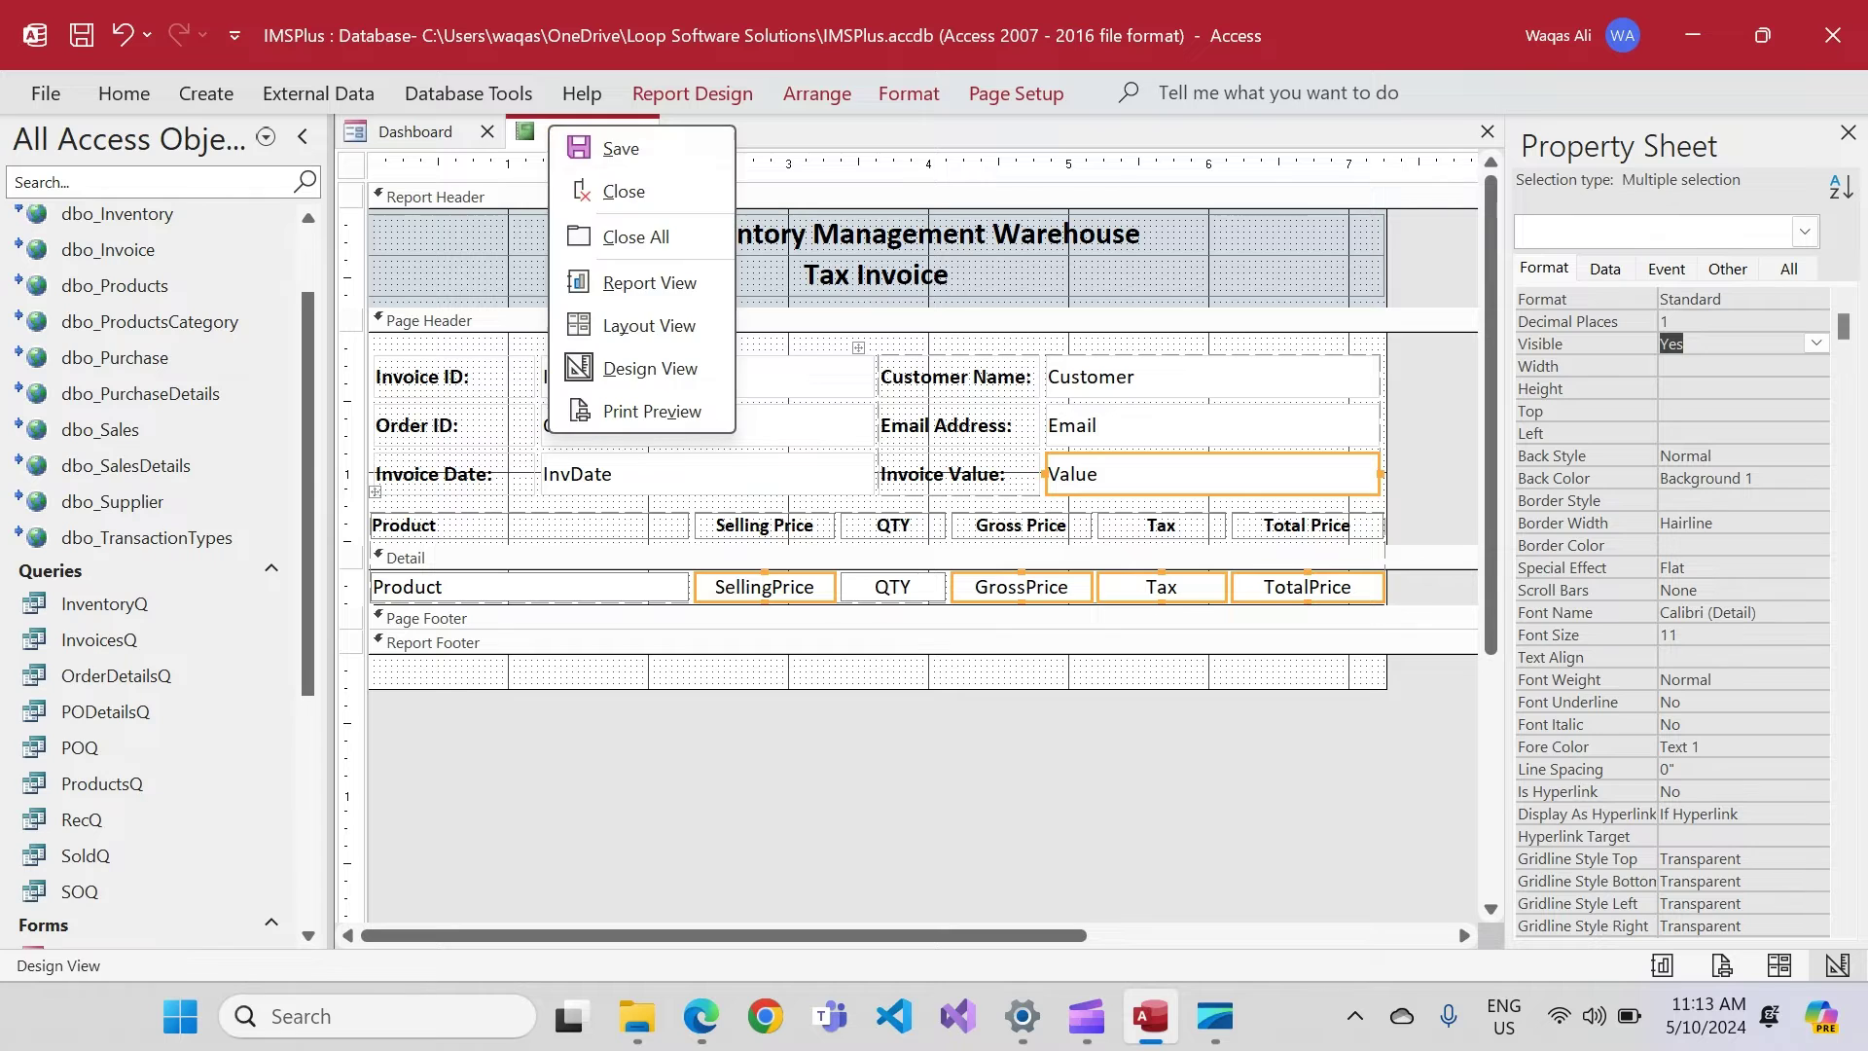
click(633, 282)
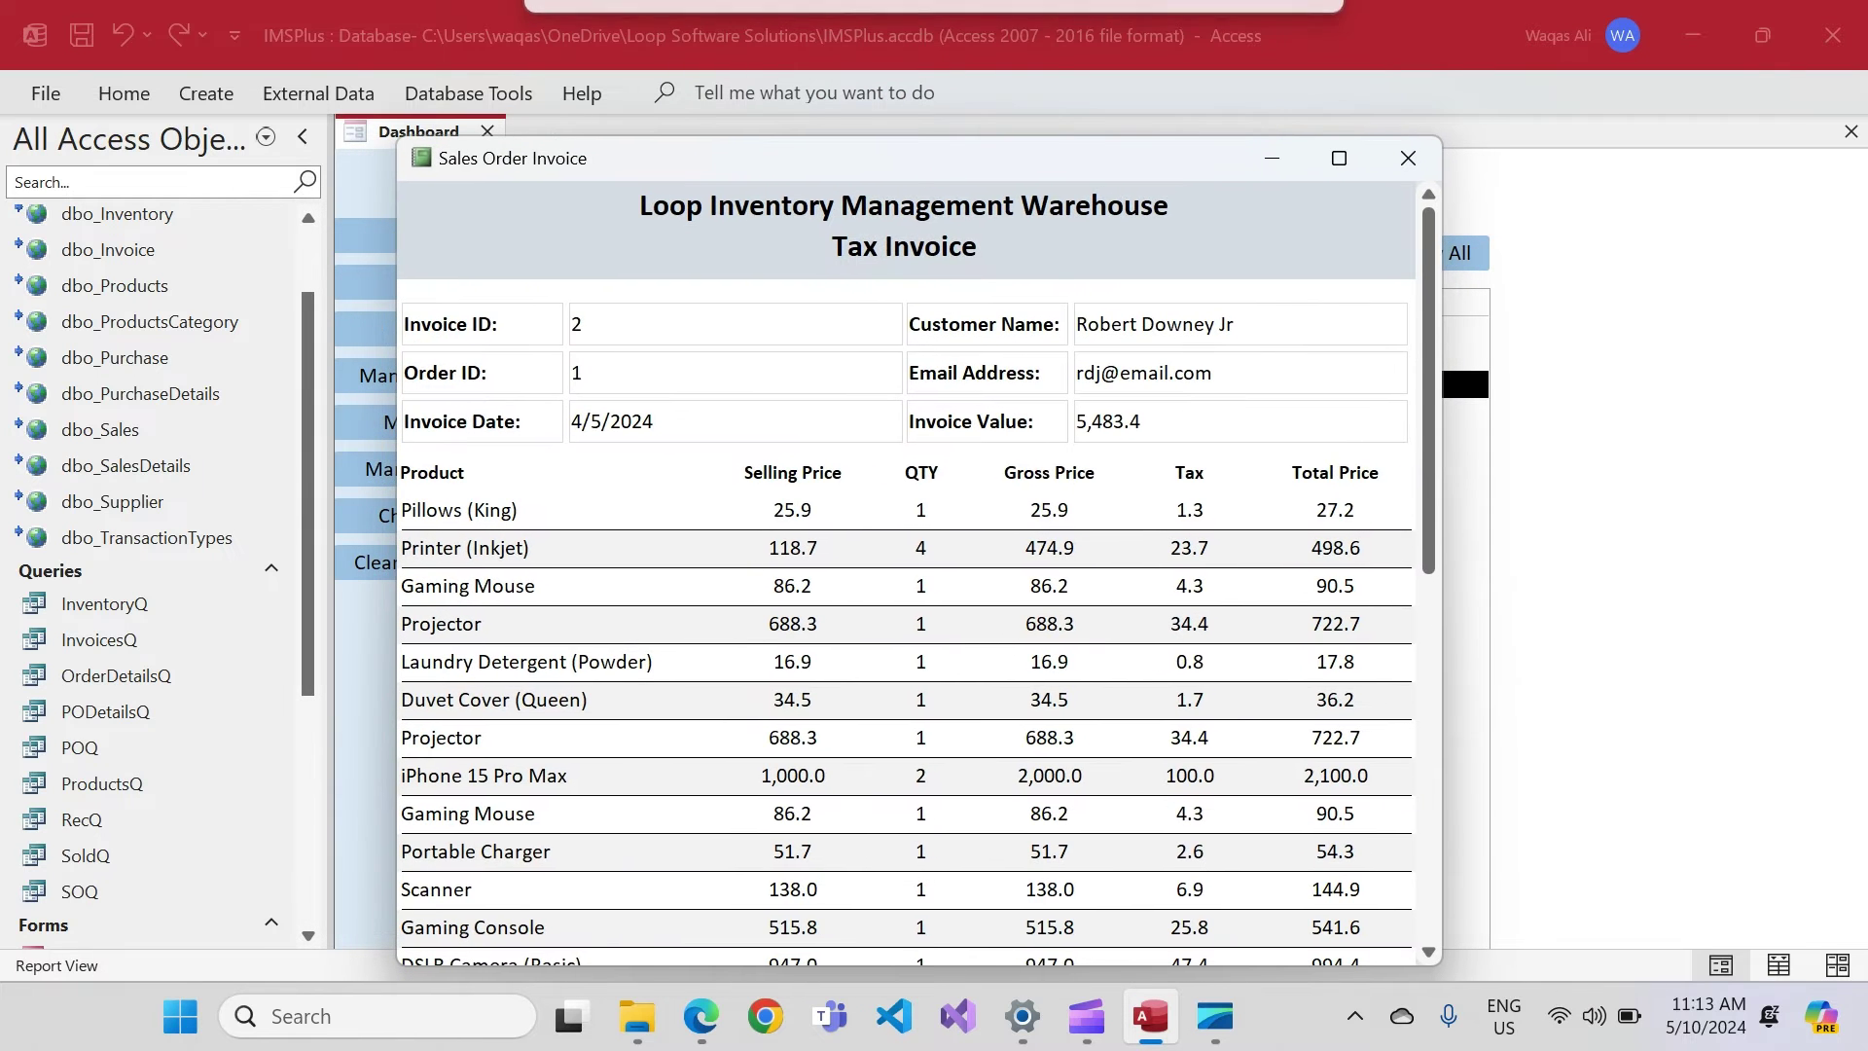
scroll(905, 574, down, 5)
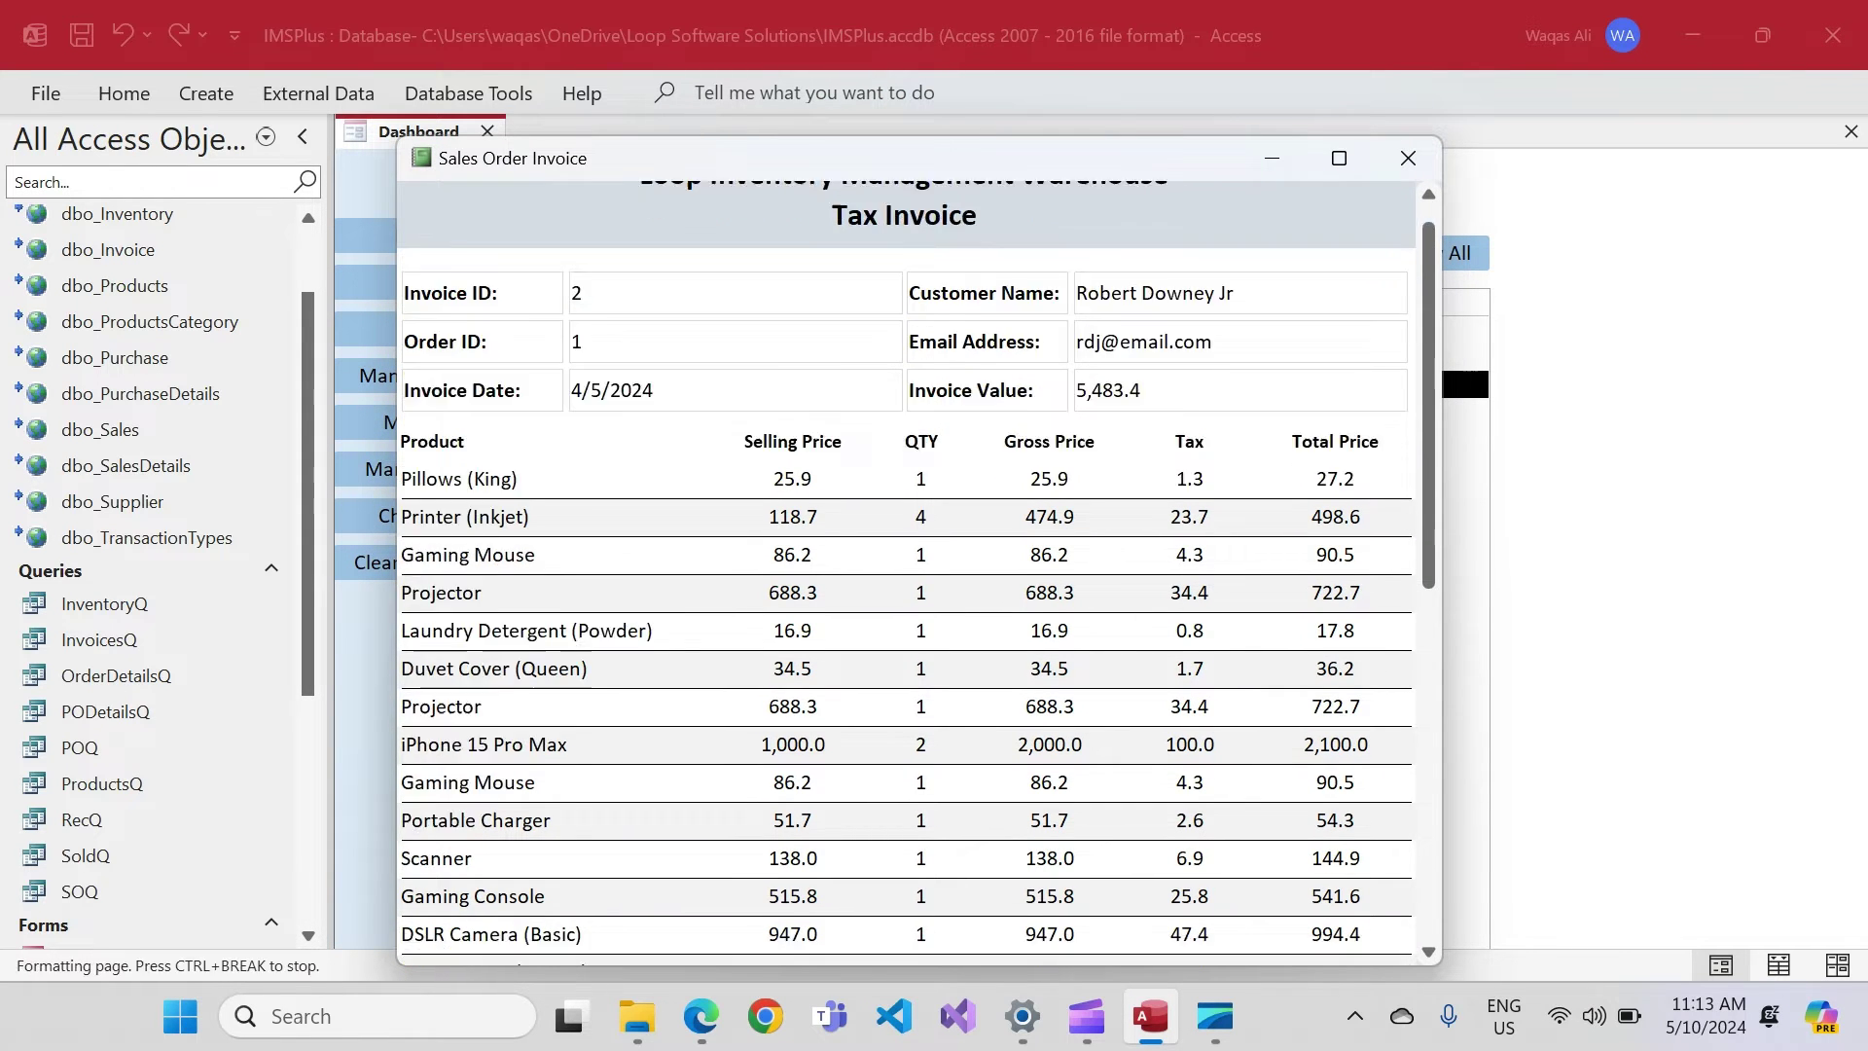
scroll(904, 574, up, 5)
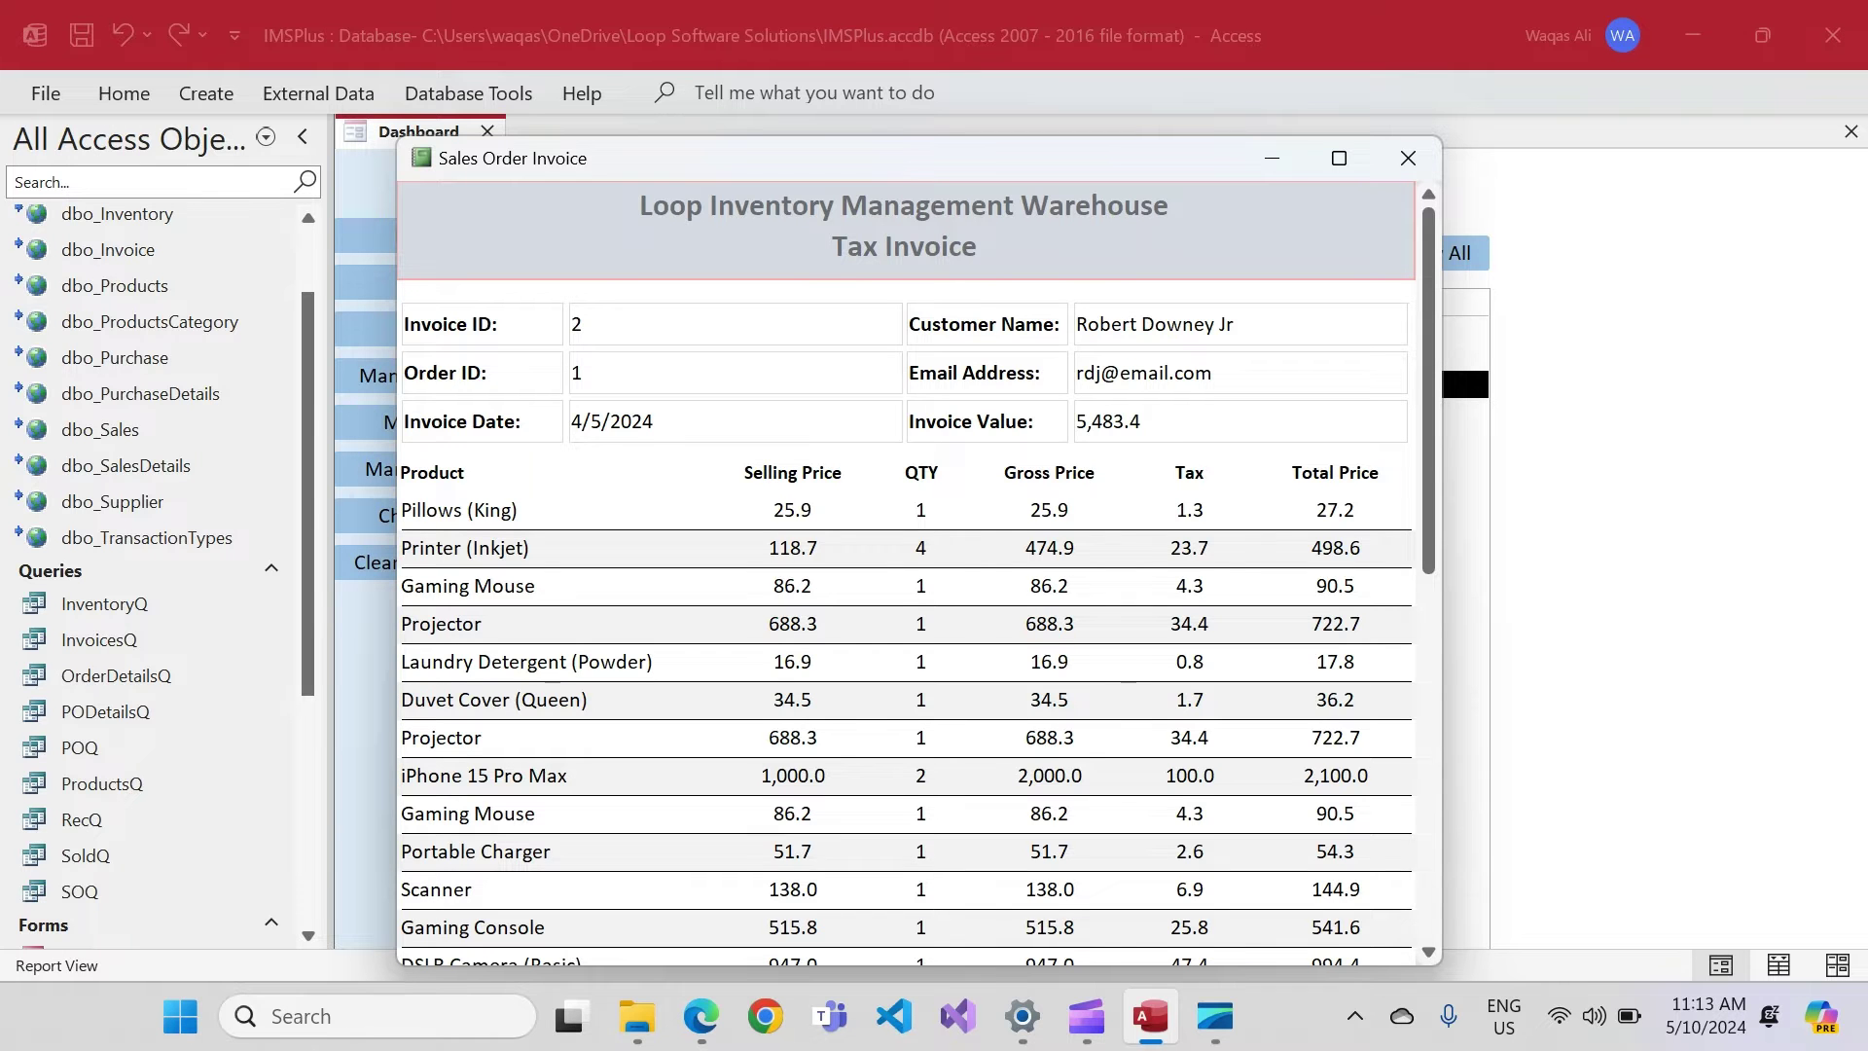
scroll(904, 574, down, 10)
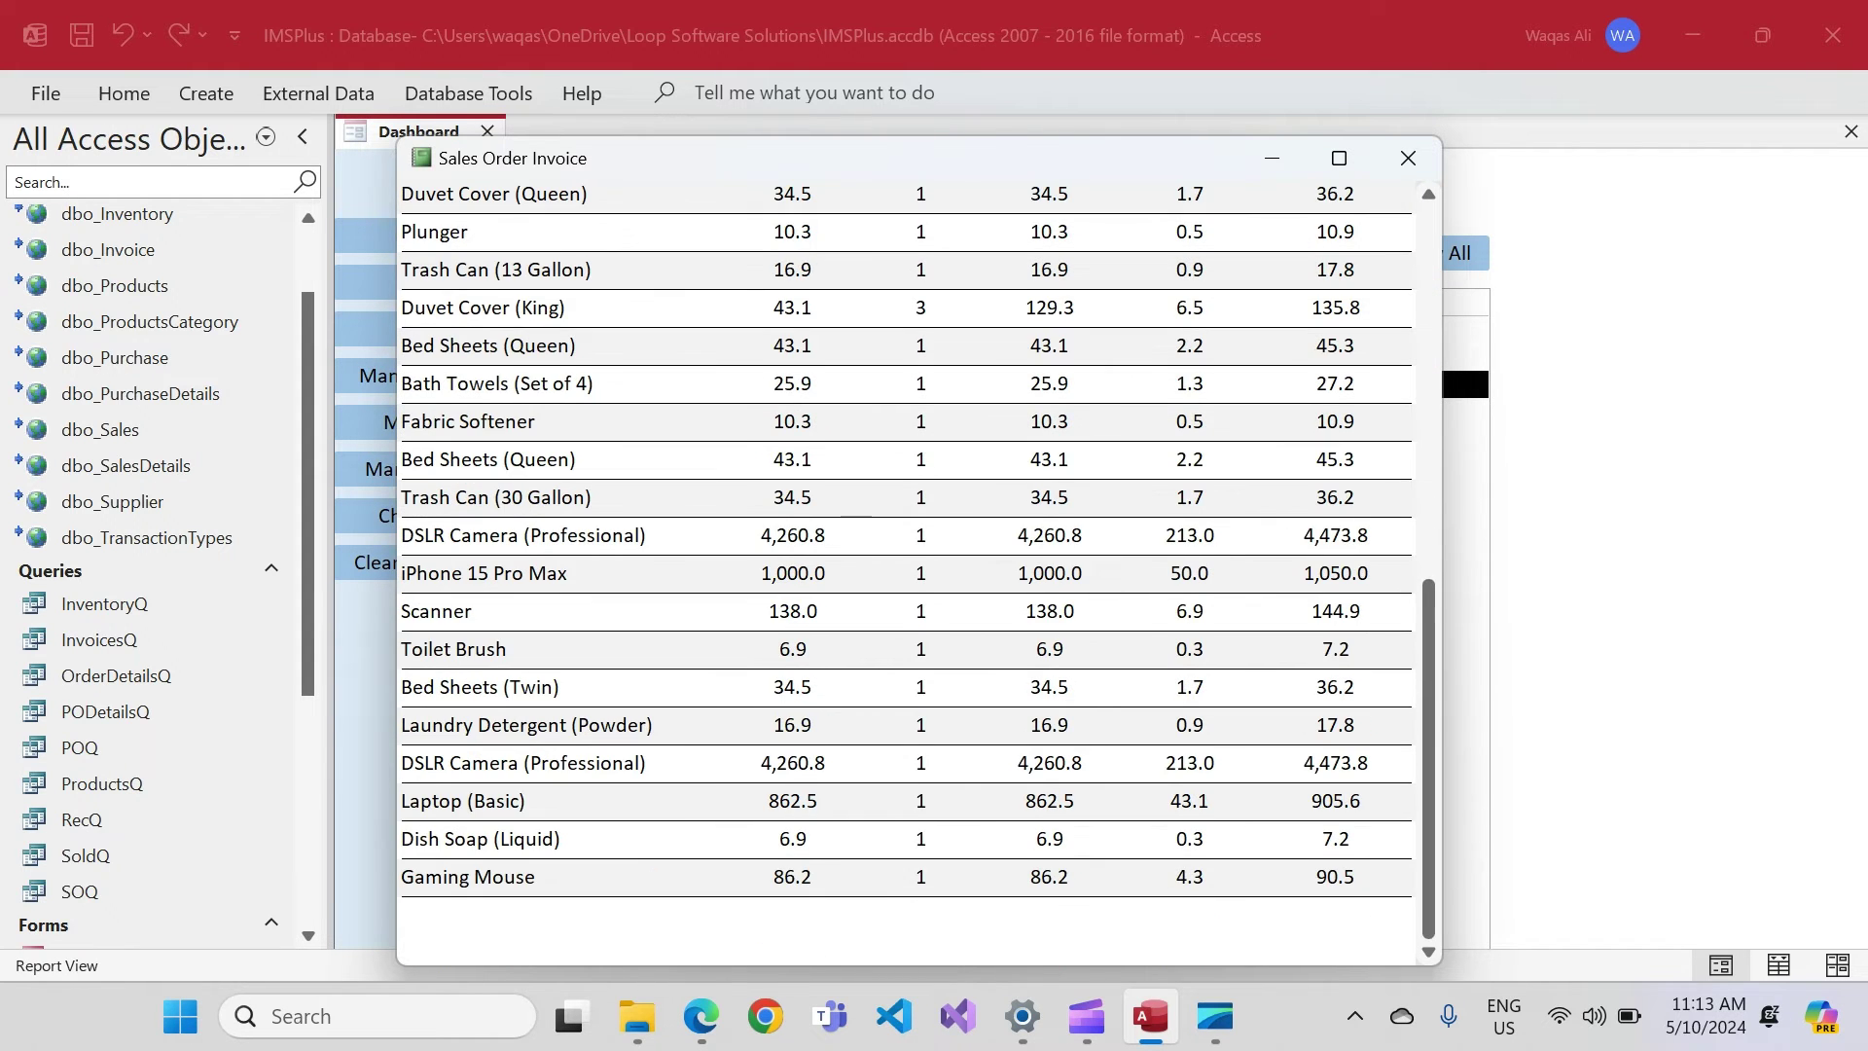
scroll(905, 574, up, 10)
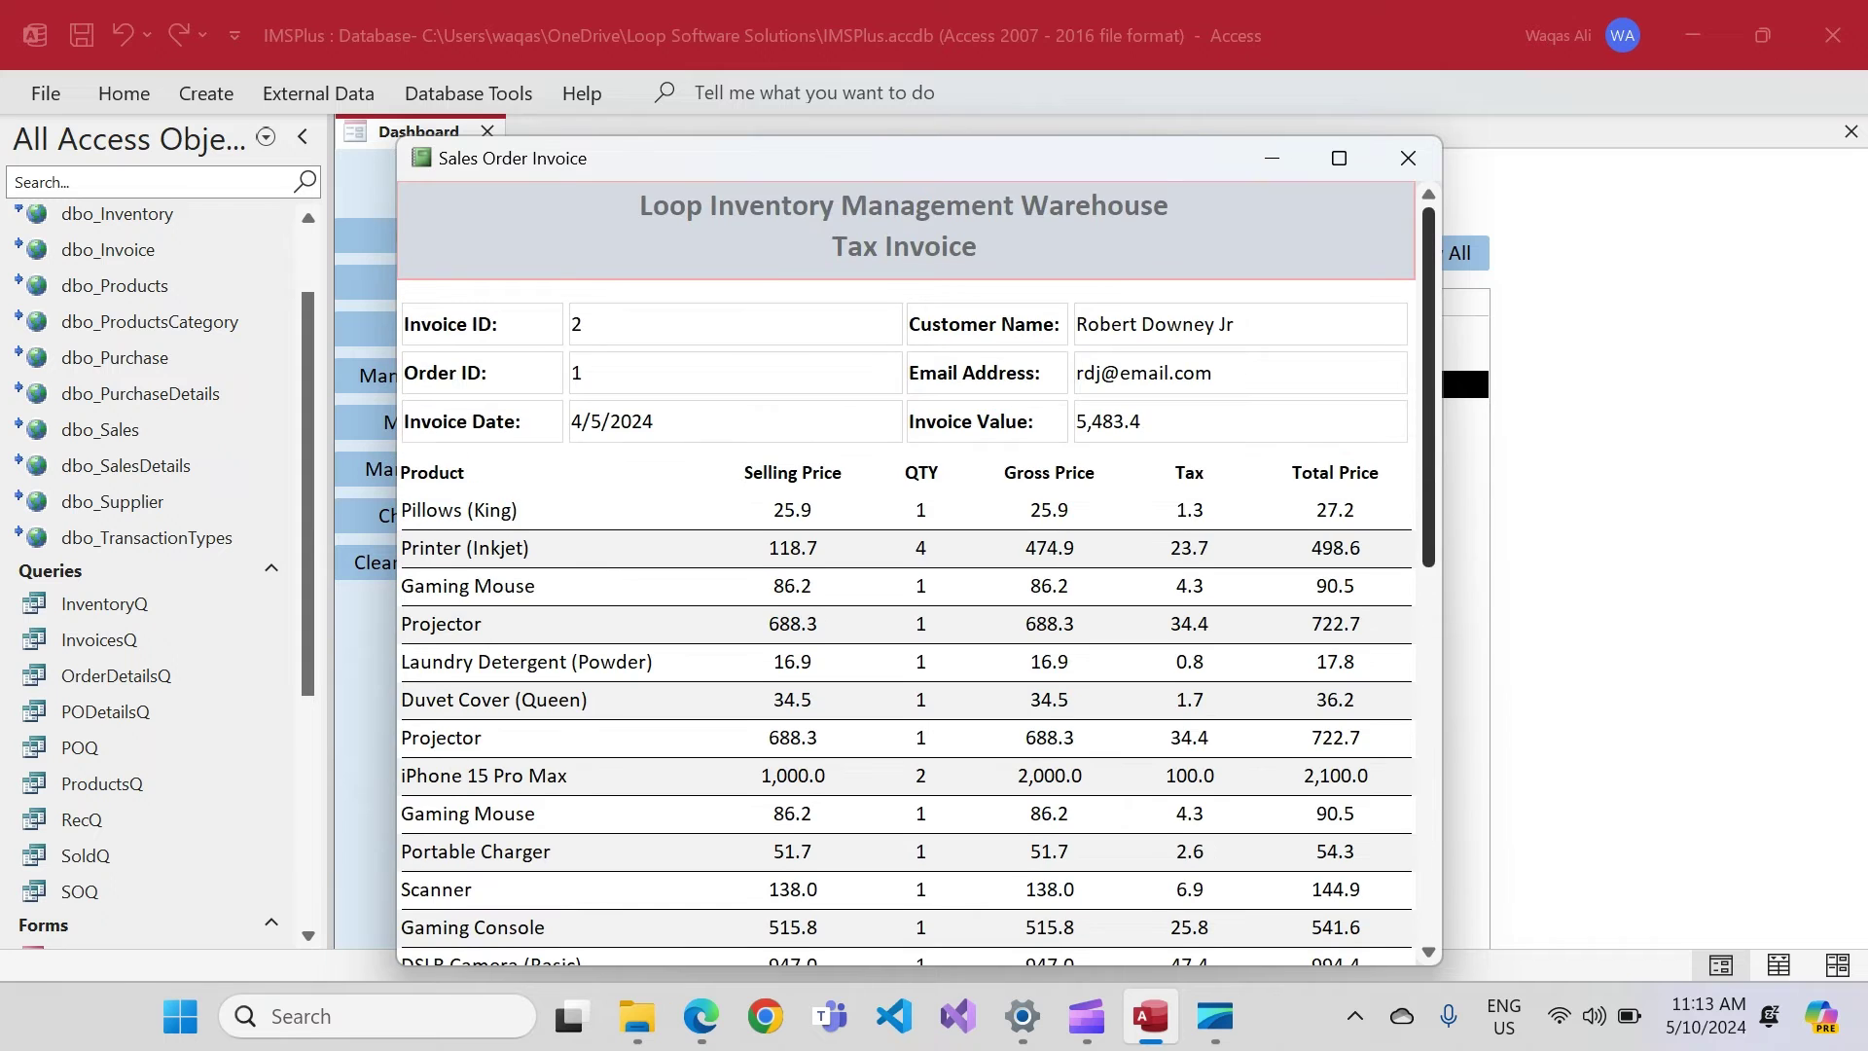
Step: Display the invoice in Print Preview and set the page's left margin to 0.4 inch
right_click(547, 226)
click(622, 345)
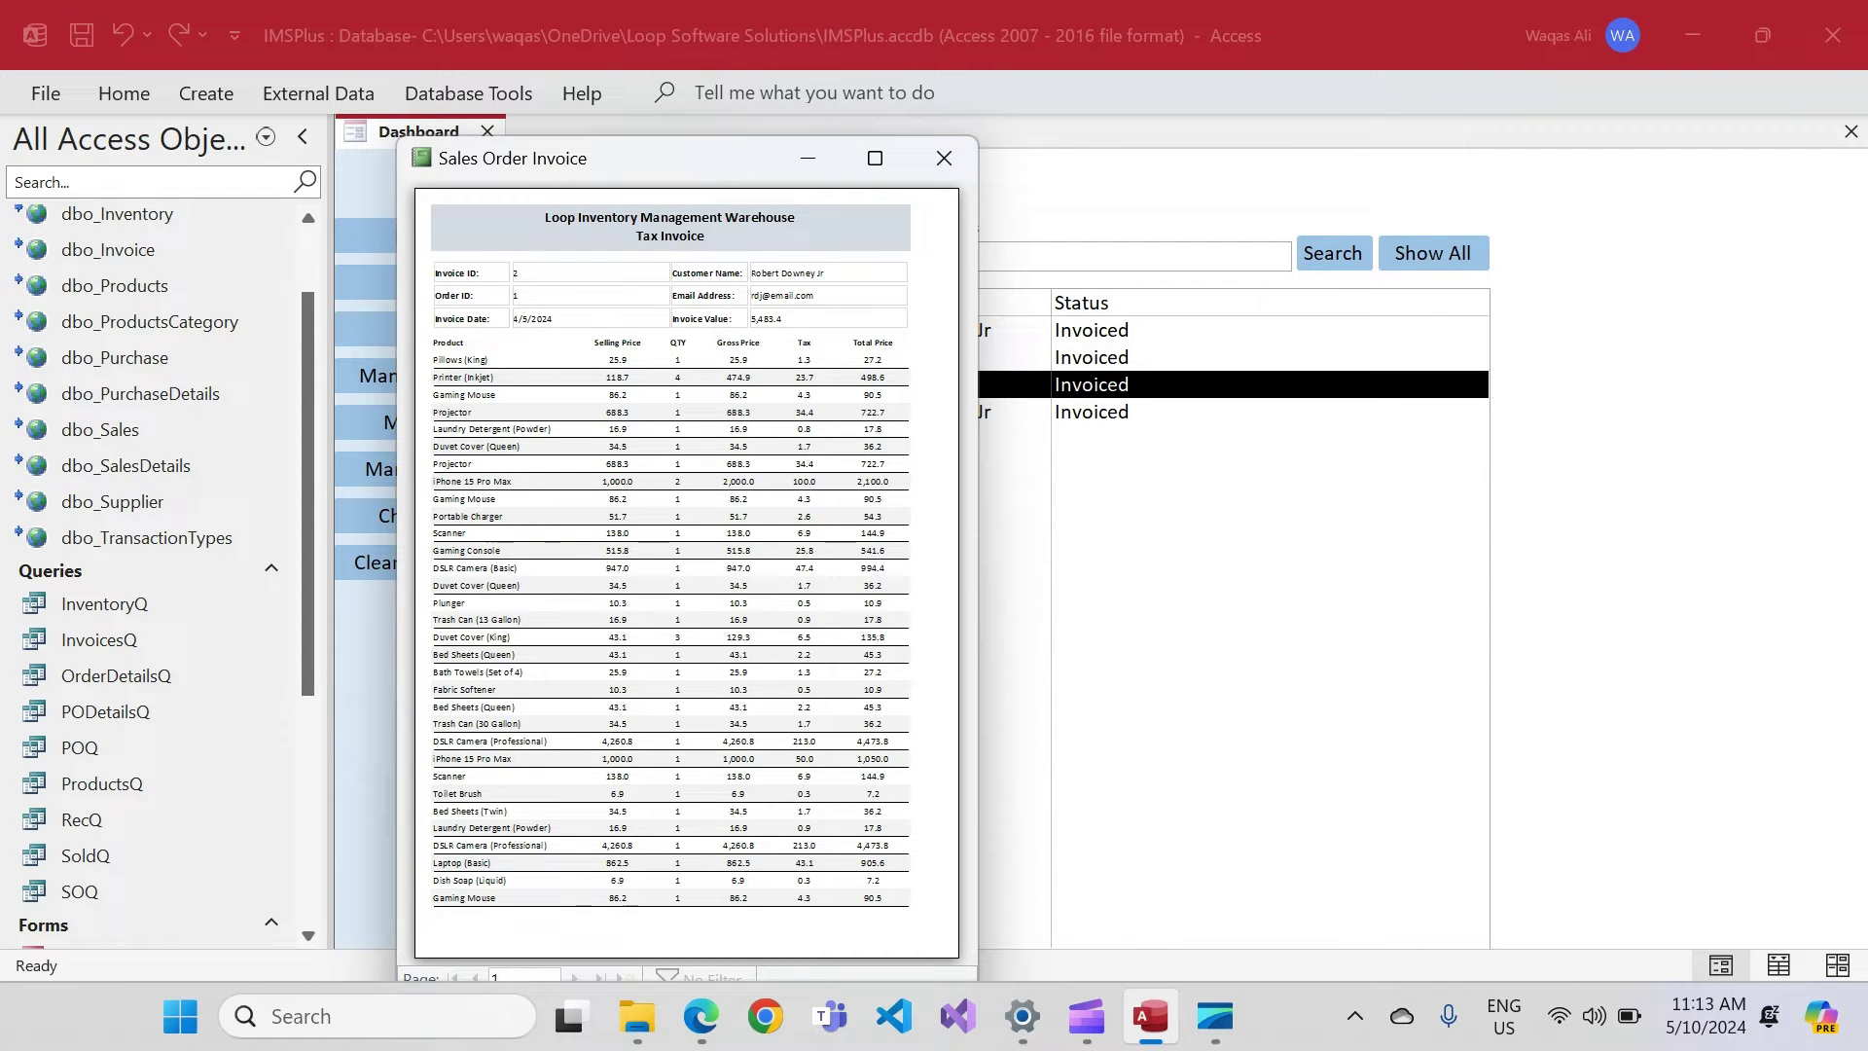
right_click(560, 190)
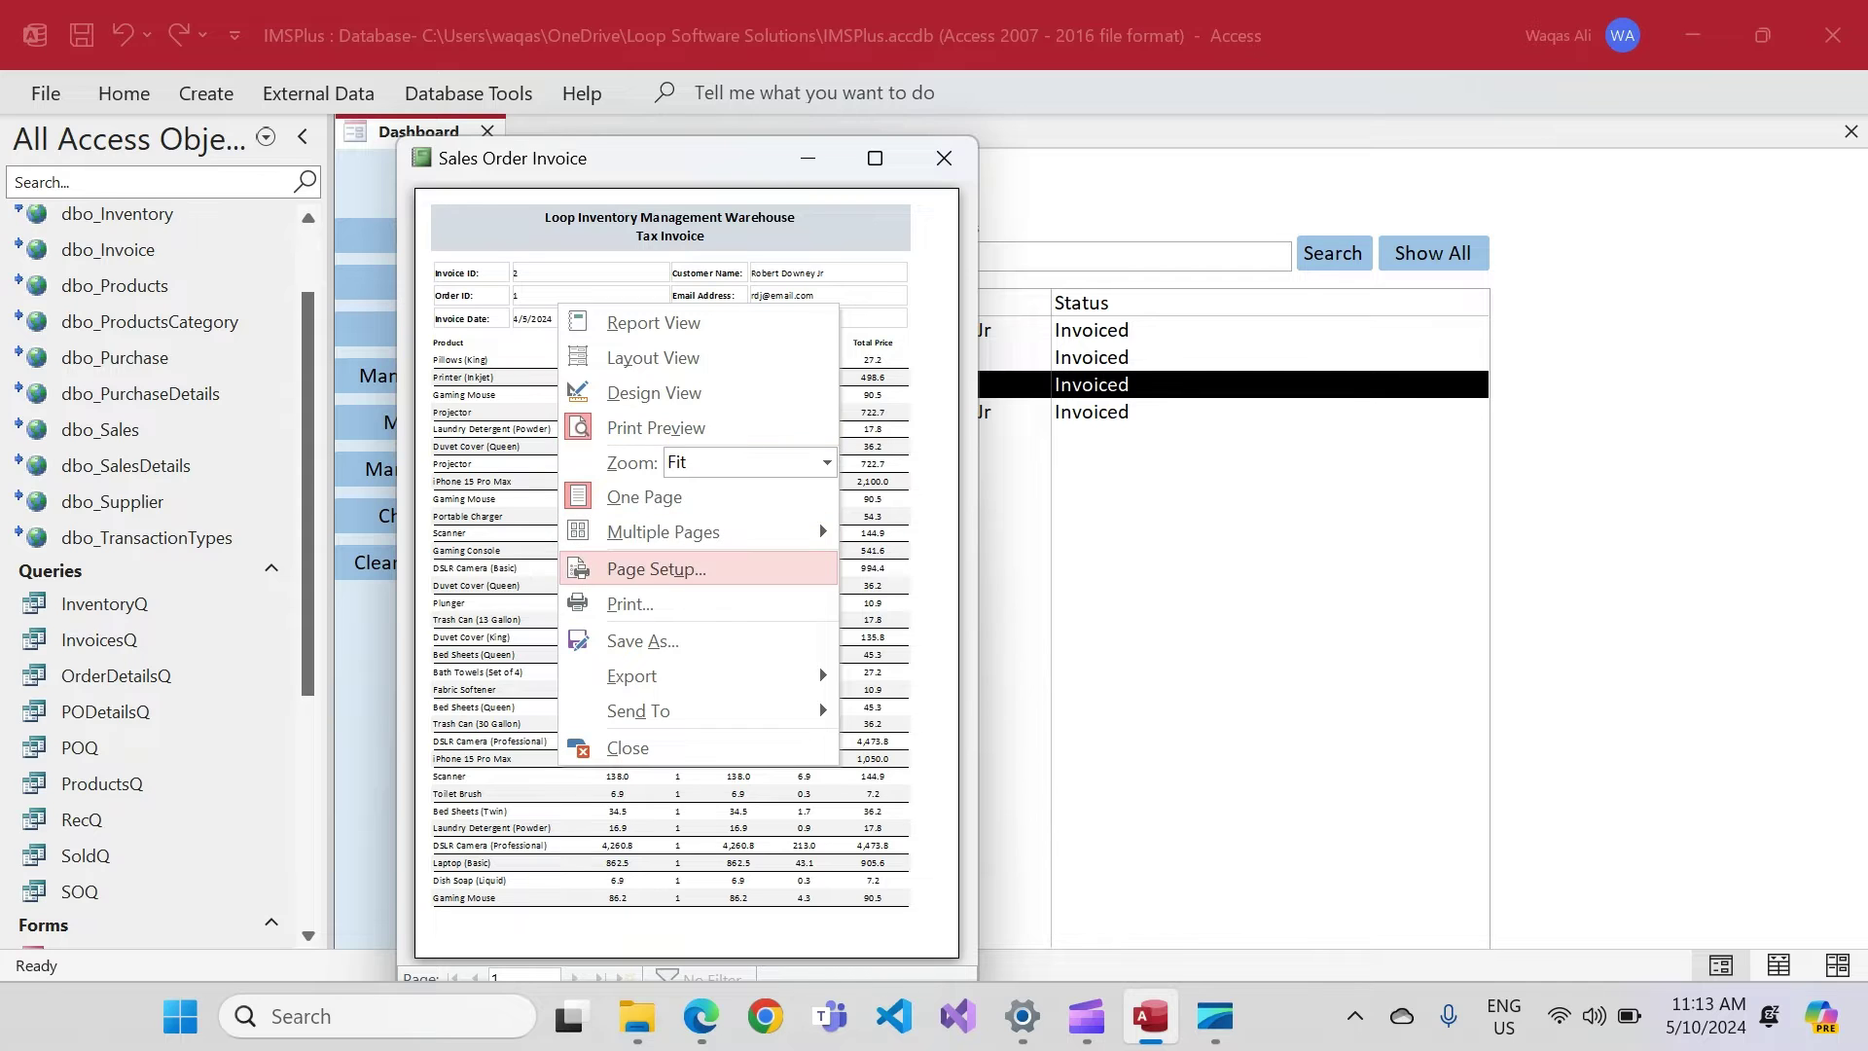
click(681, 572)
drag(839, 325, 824, 325)
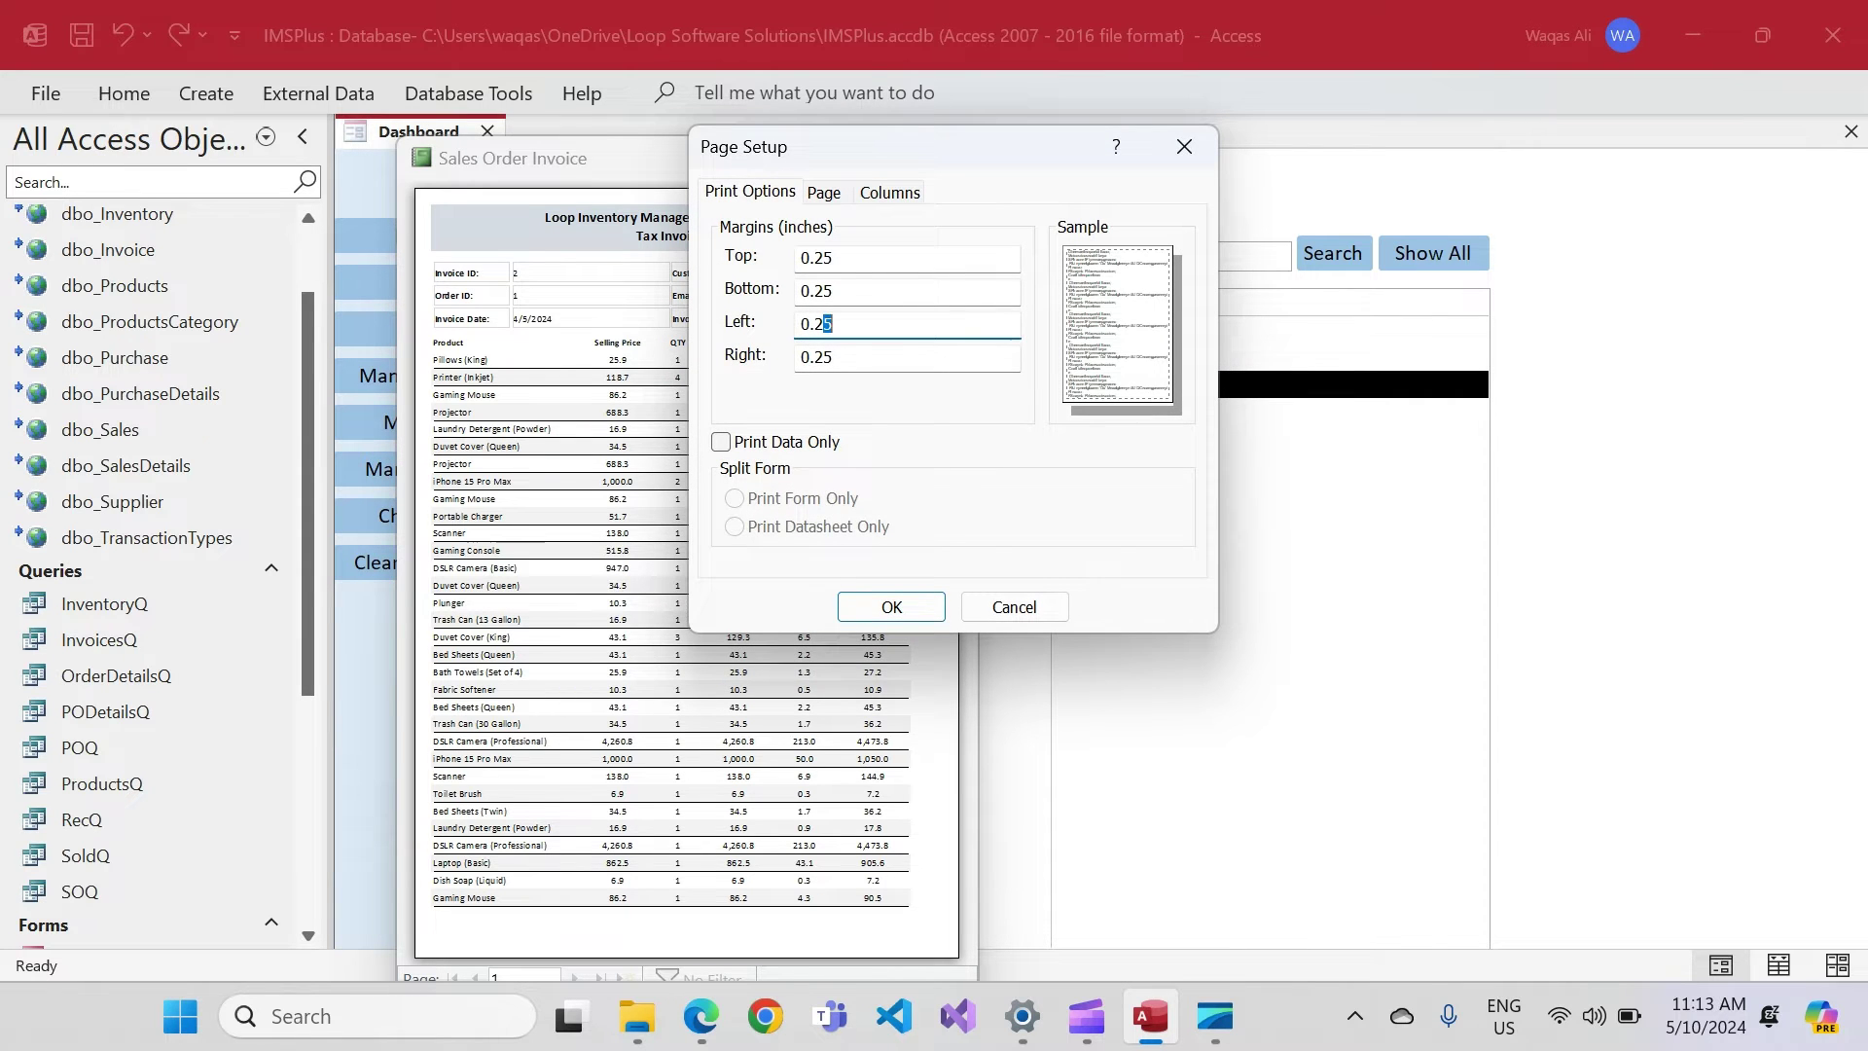
key(BackSpace)
key(BackSpace)
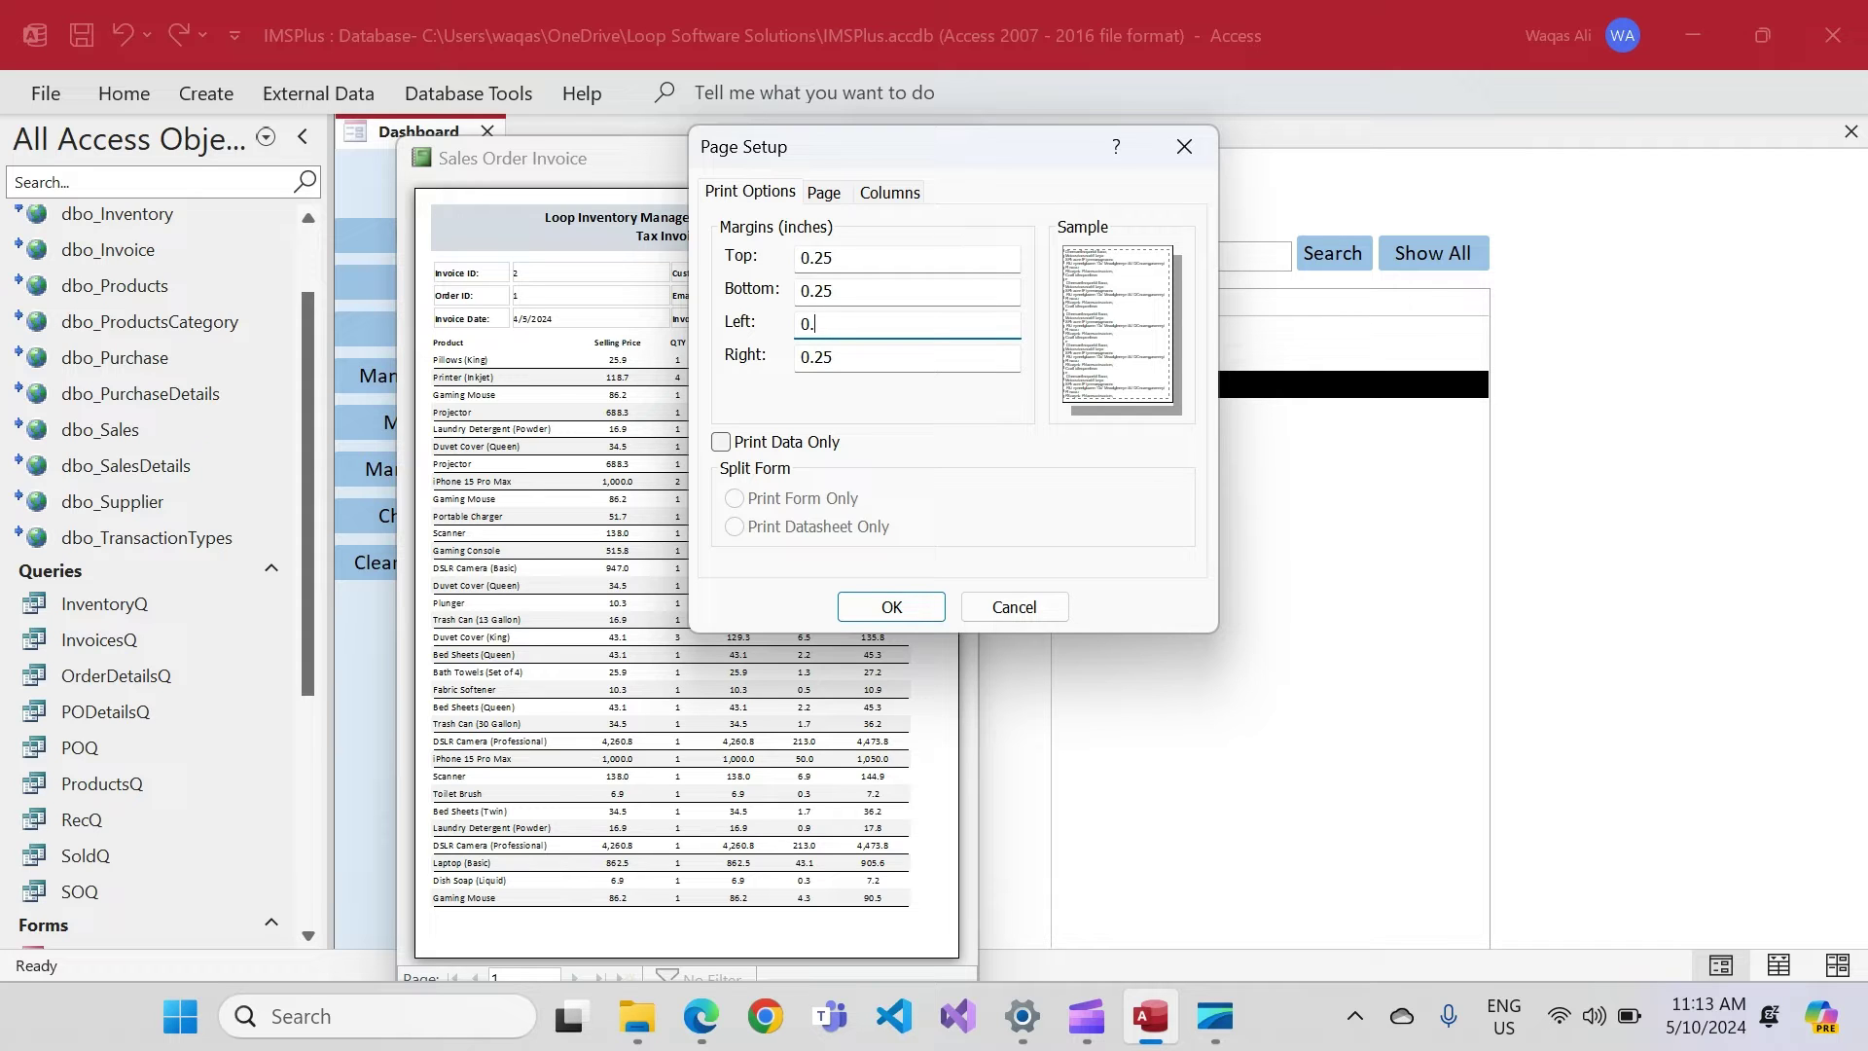
text(4)
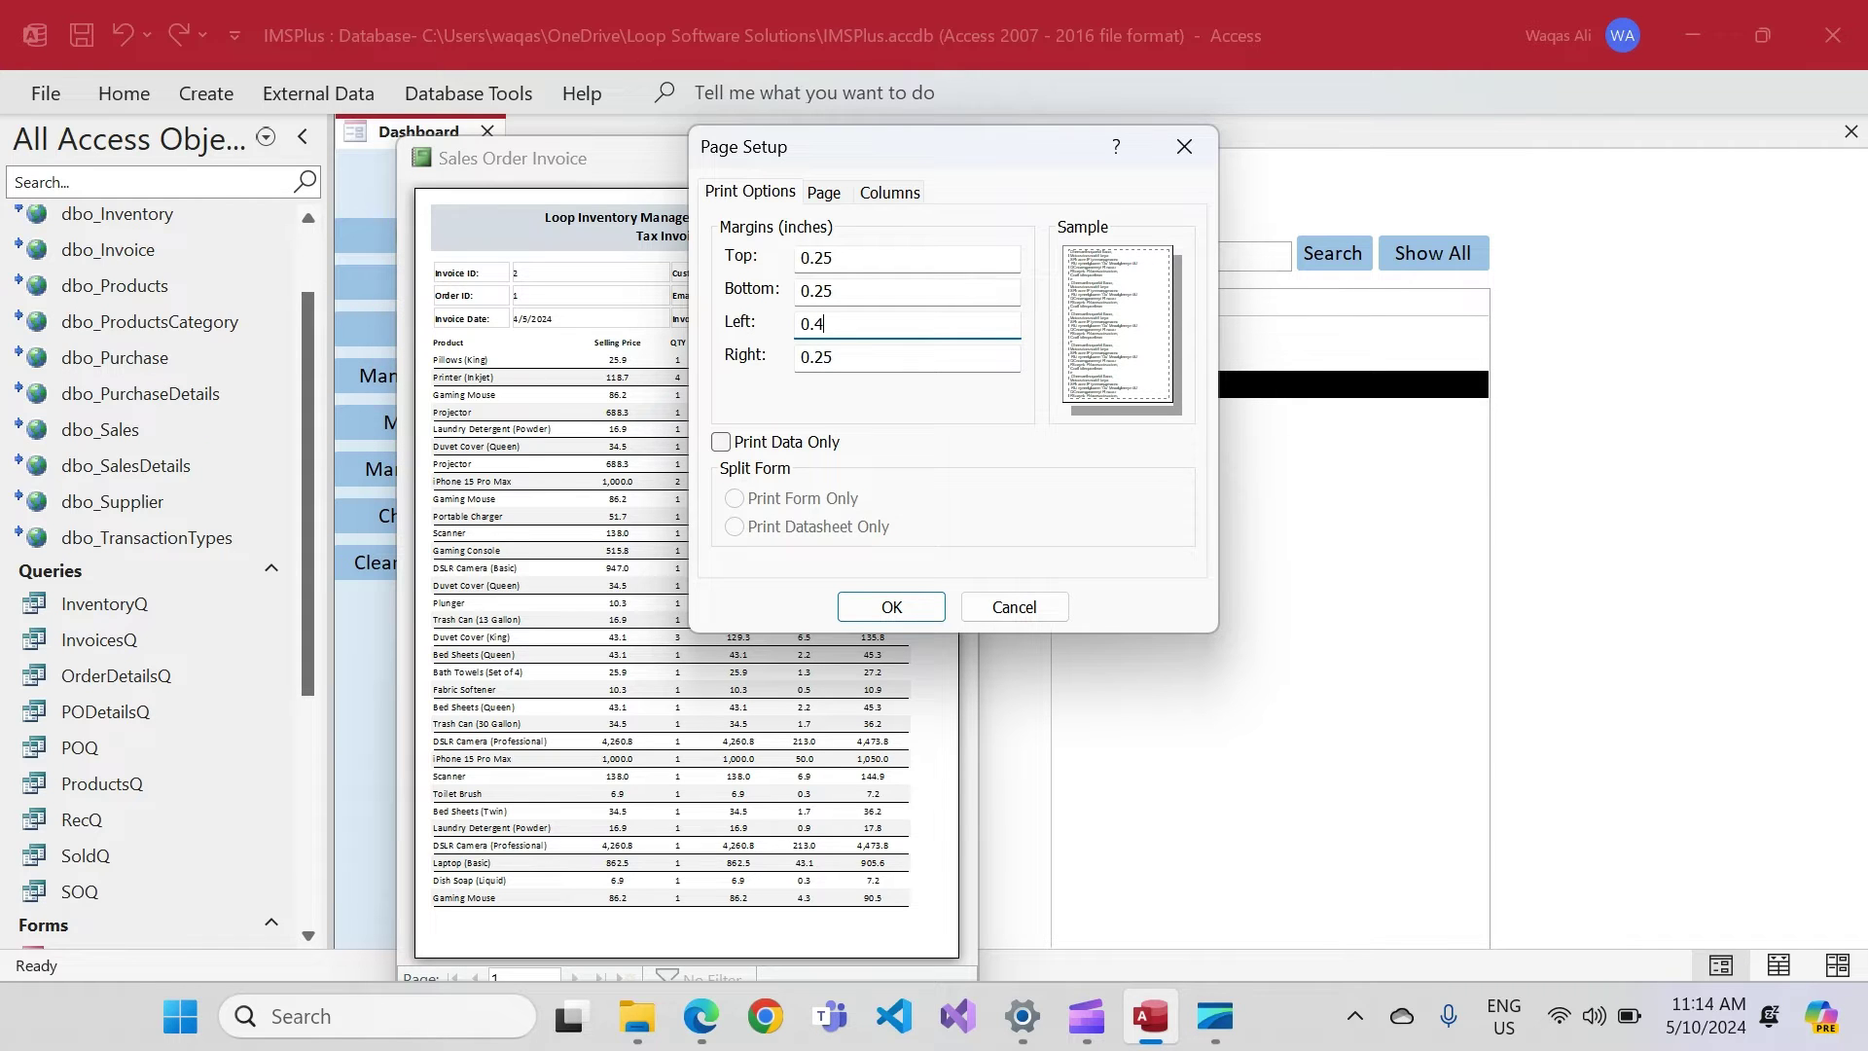
key(Return)
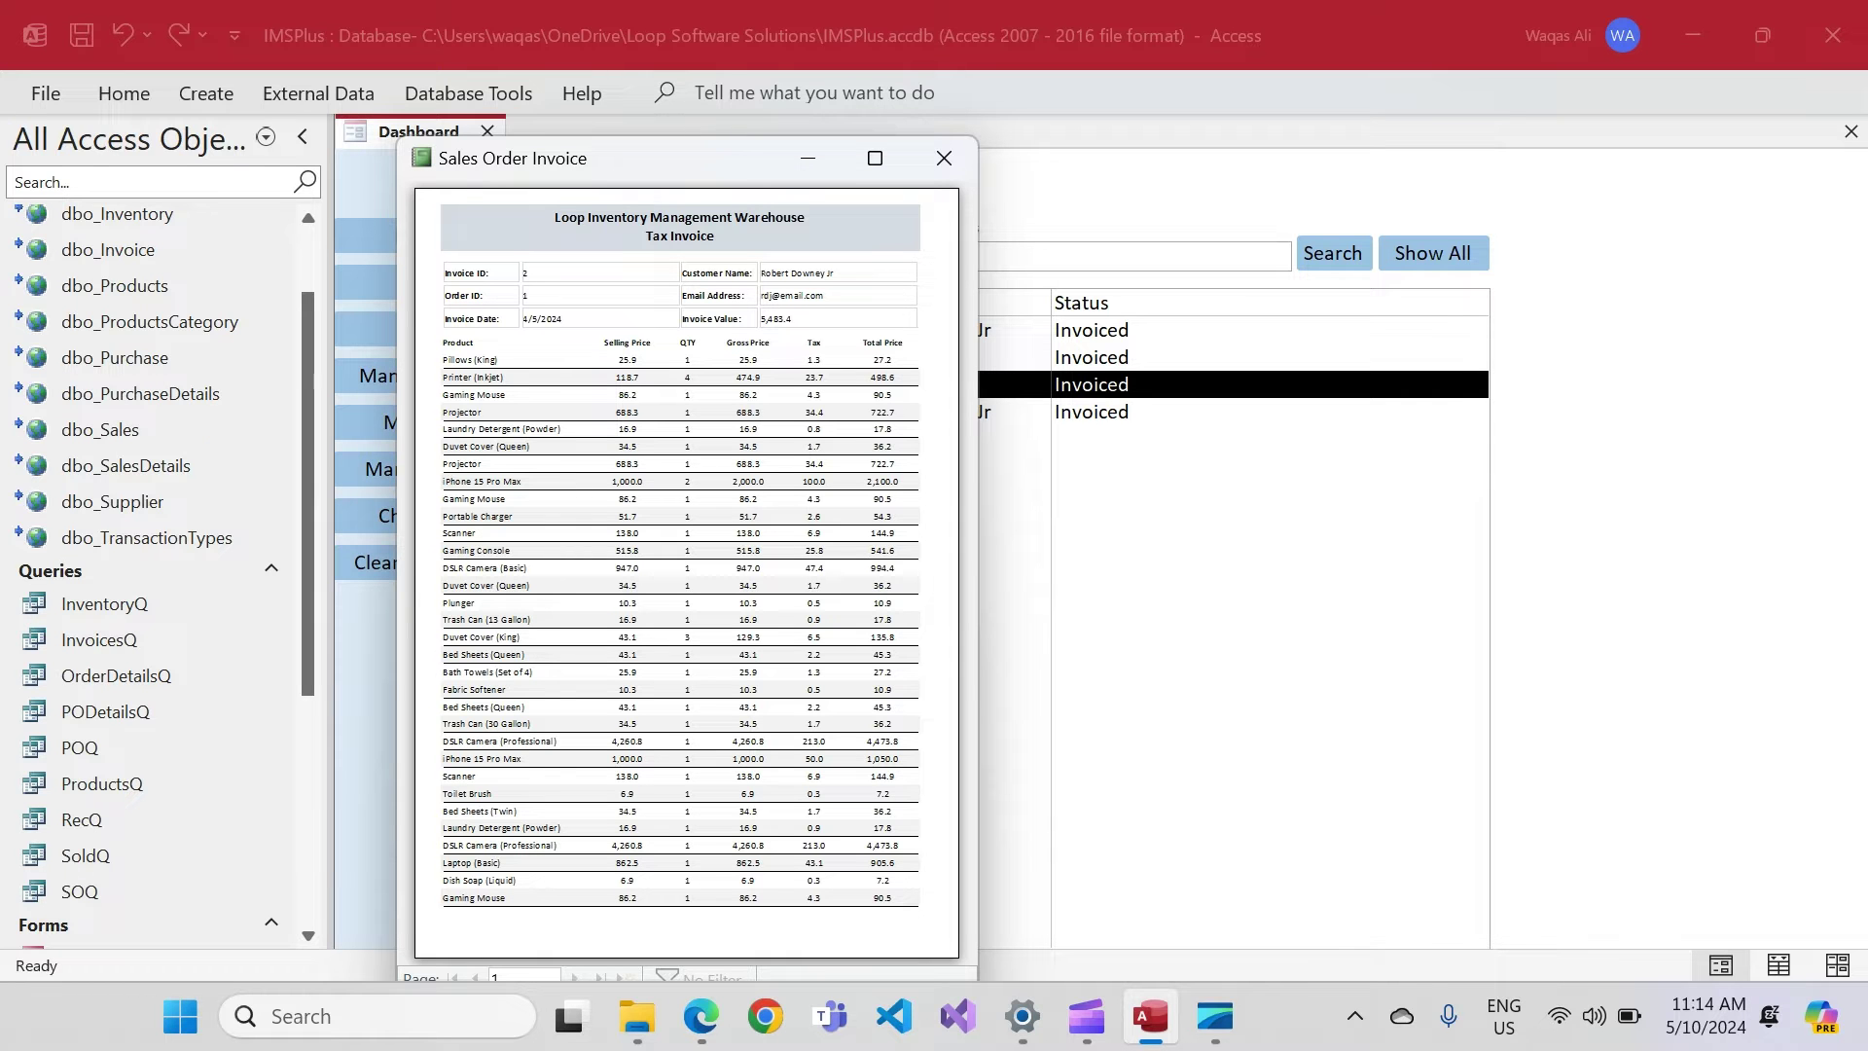
Step: Inspect the whole invoice page in the maximized print preview and return the report to Design View
double_click(725, 158)
click(875, 489)
scroll(875, 489, up, 3)
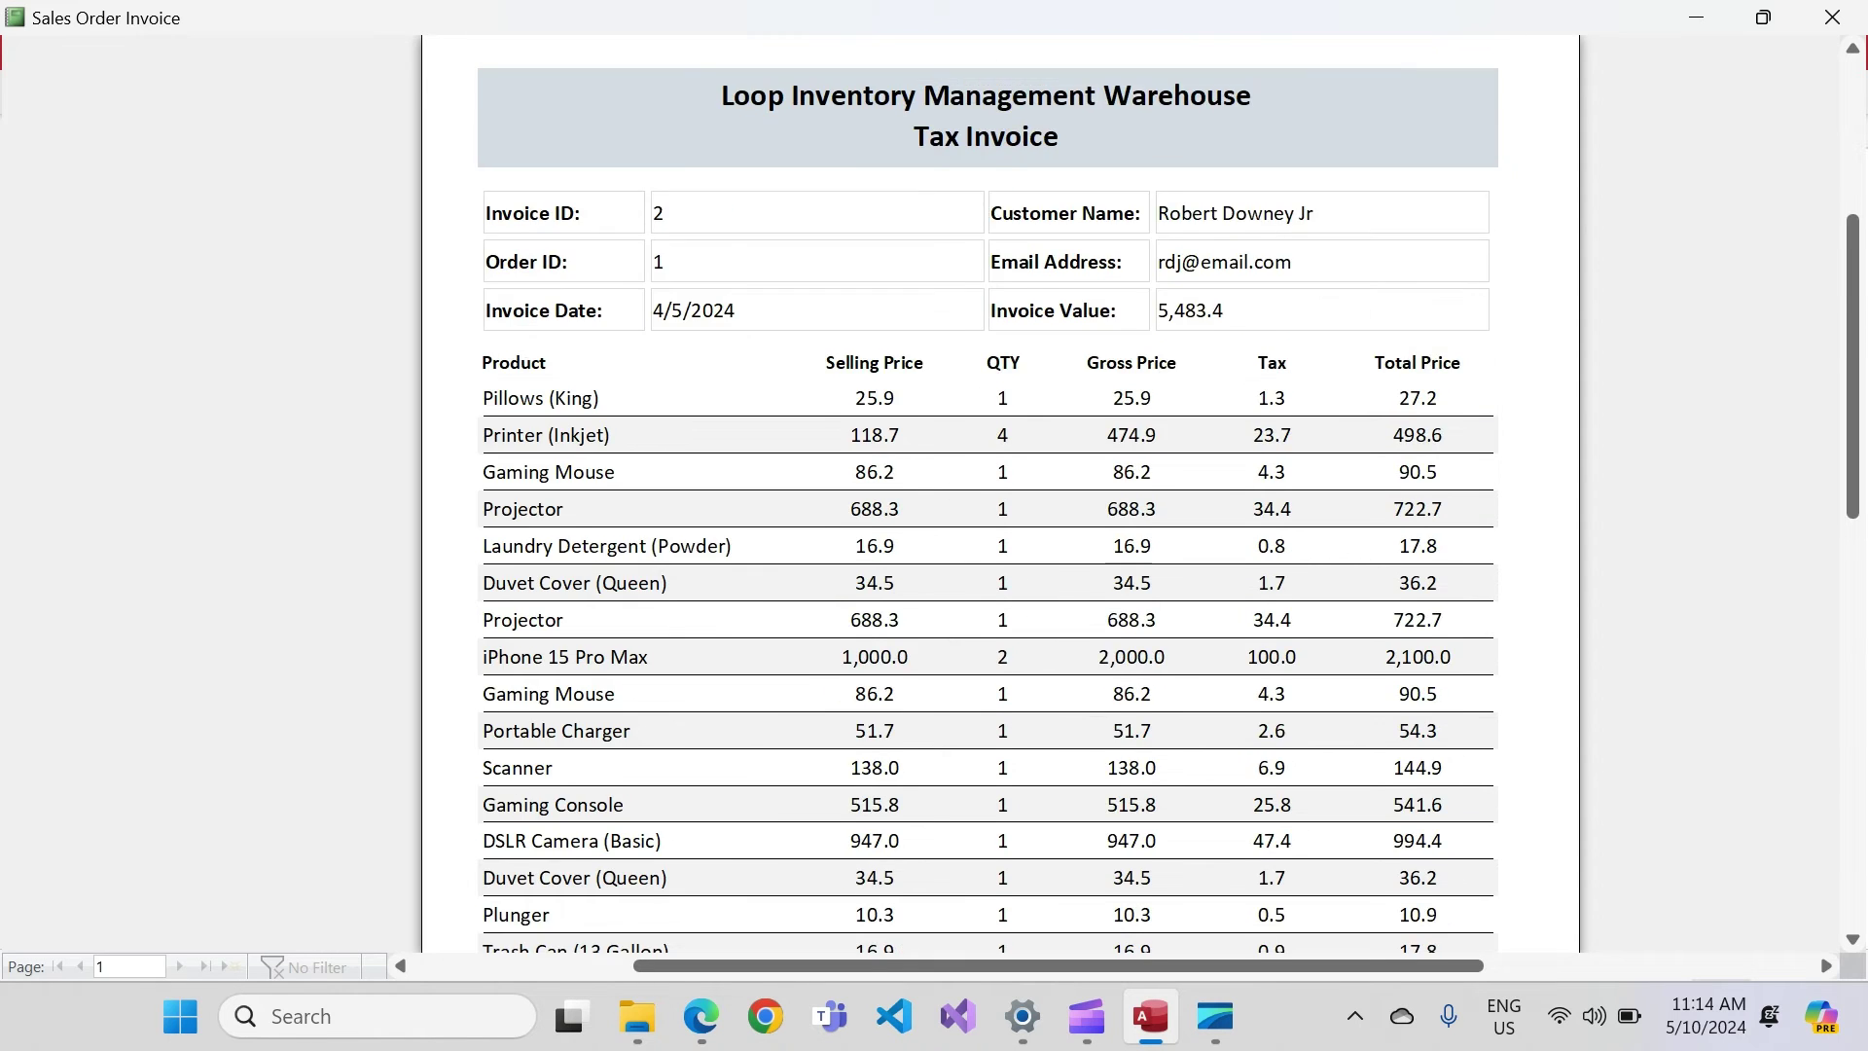
scroll(985, 495, down, 6)
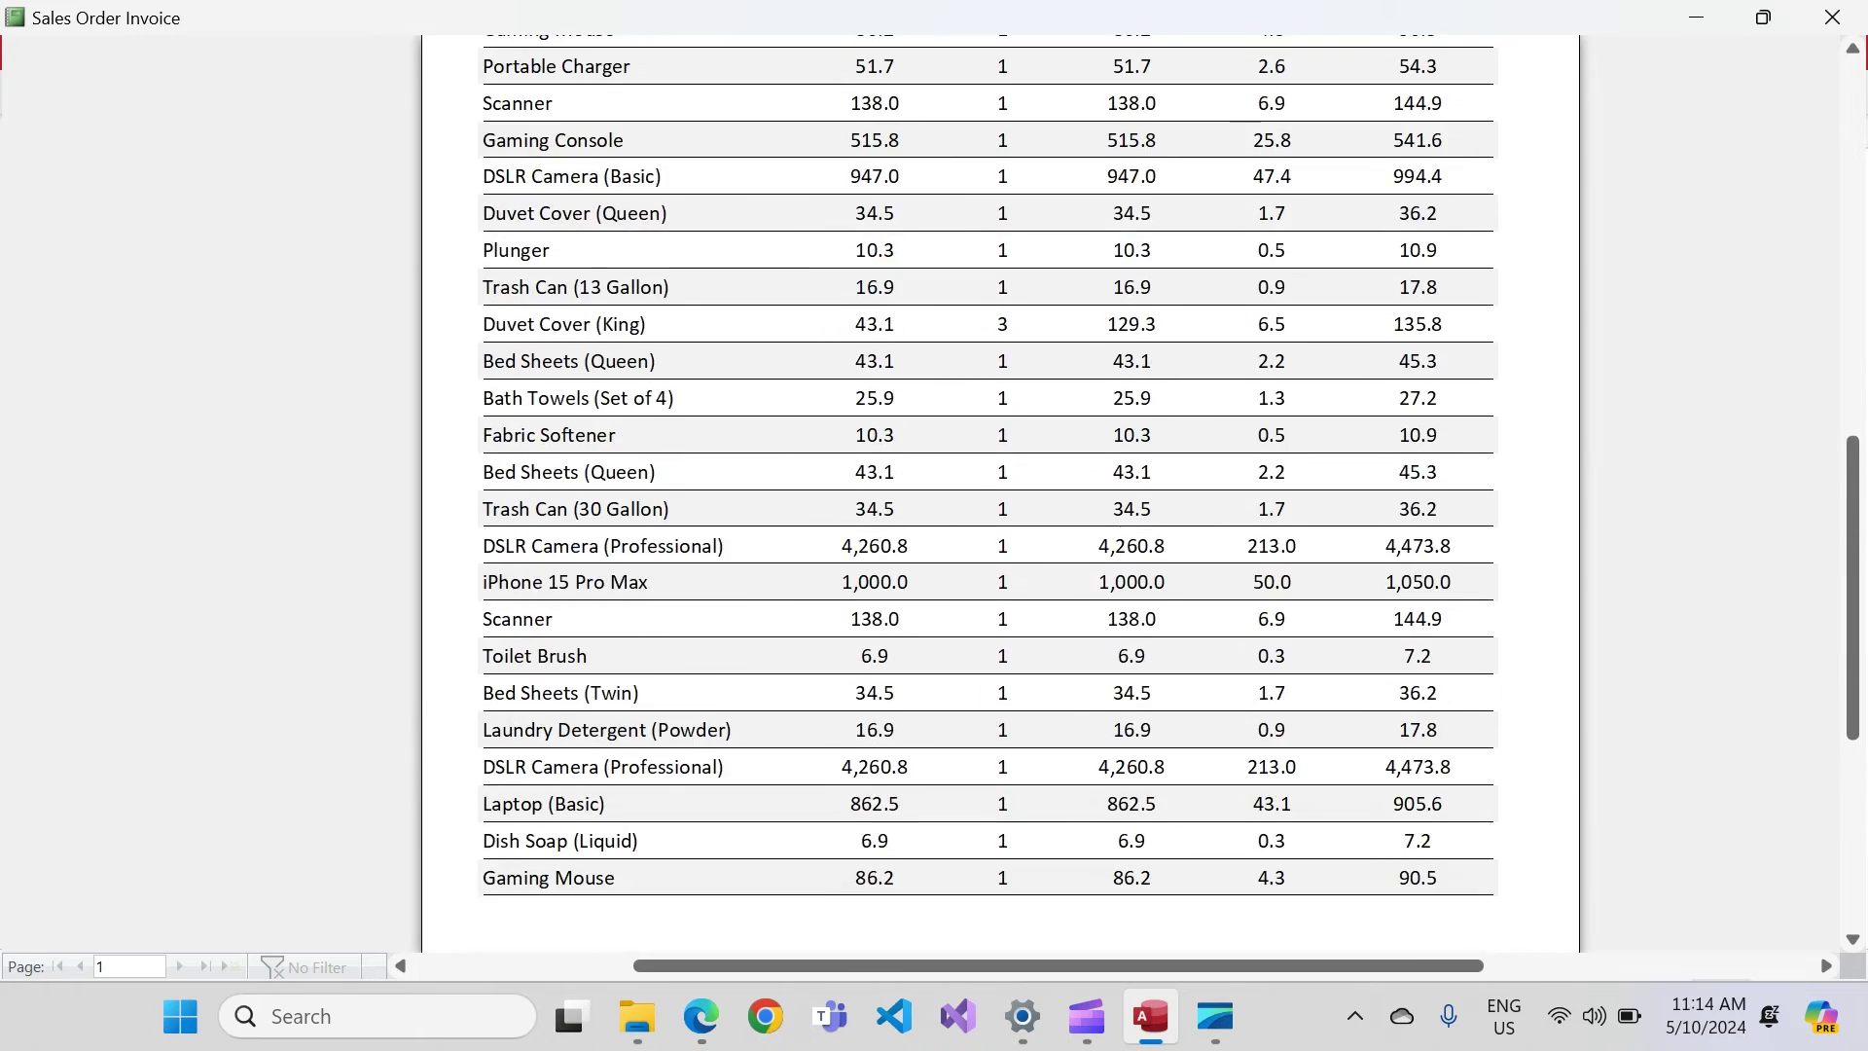
scroll(930, 493, up, 6)
click(929, 493)
right_click(929, 494)
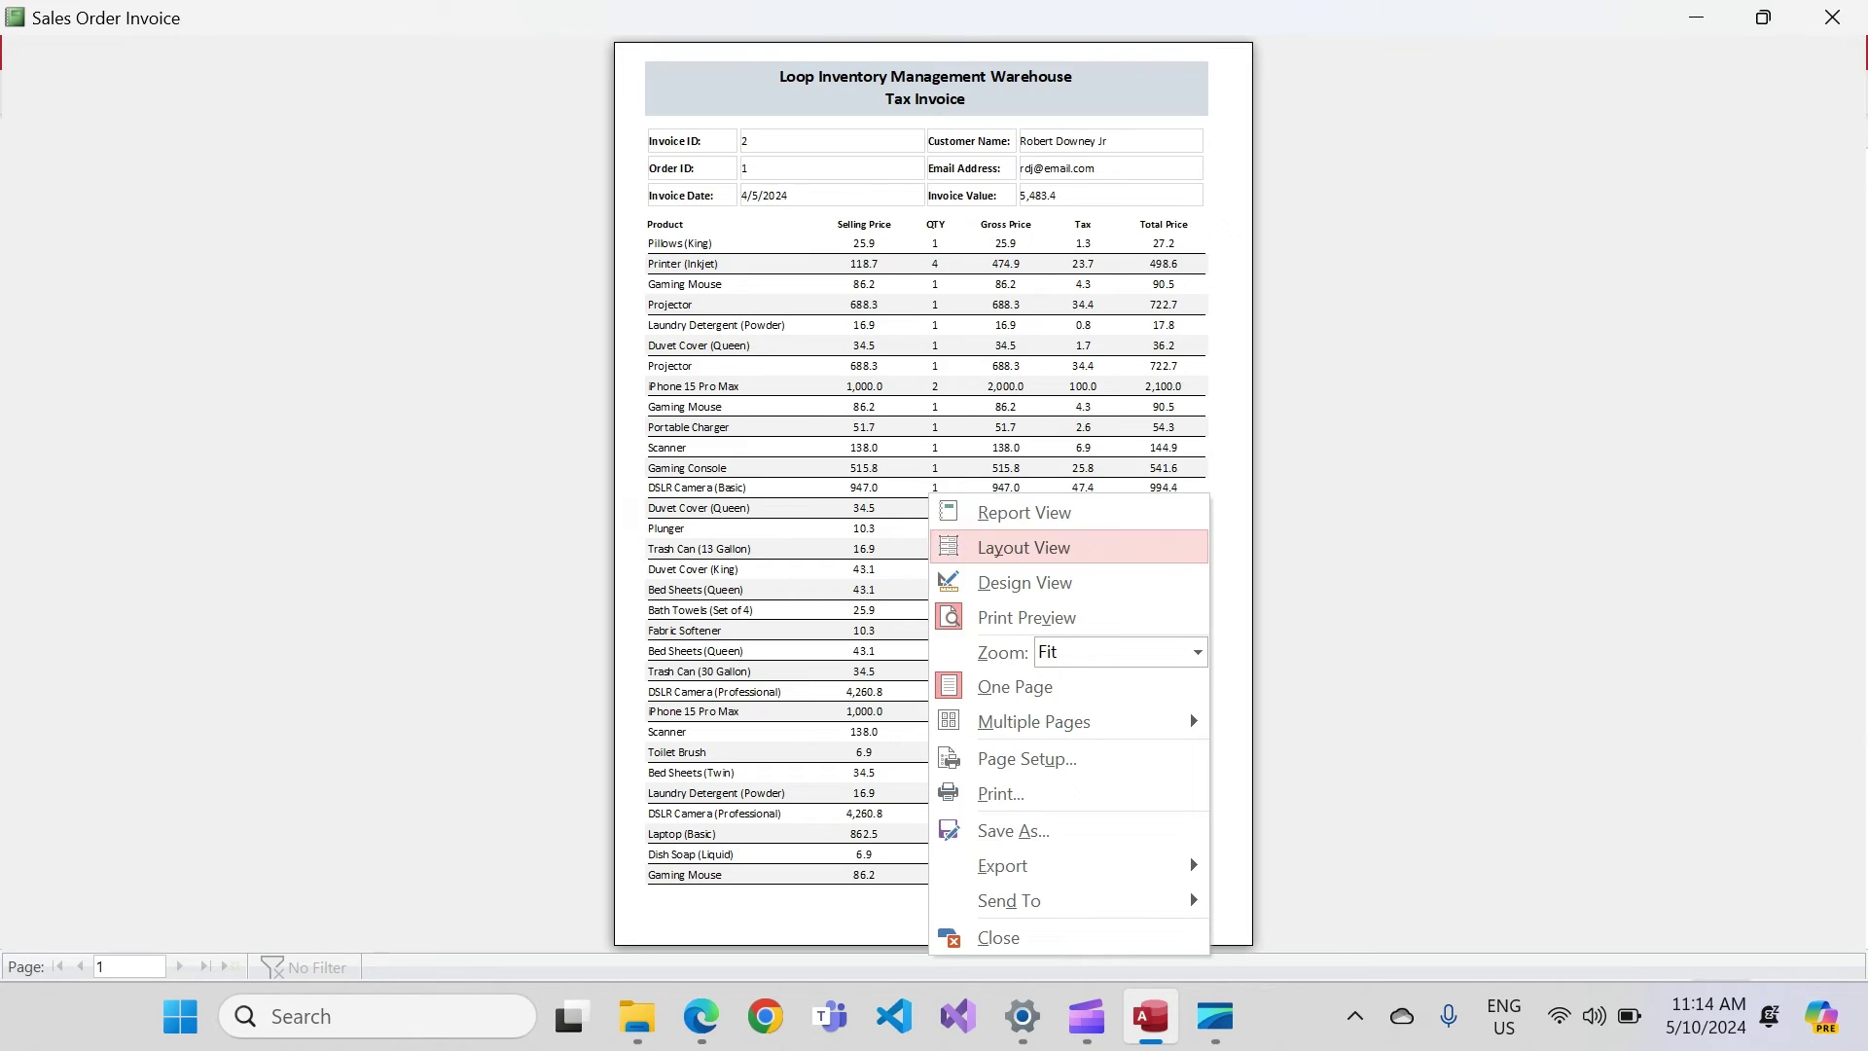
key(Down)
key(Return)
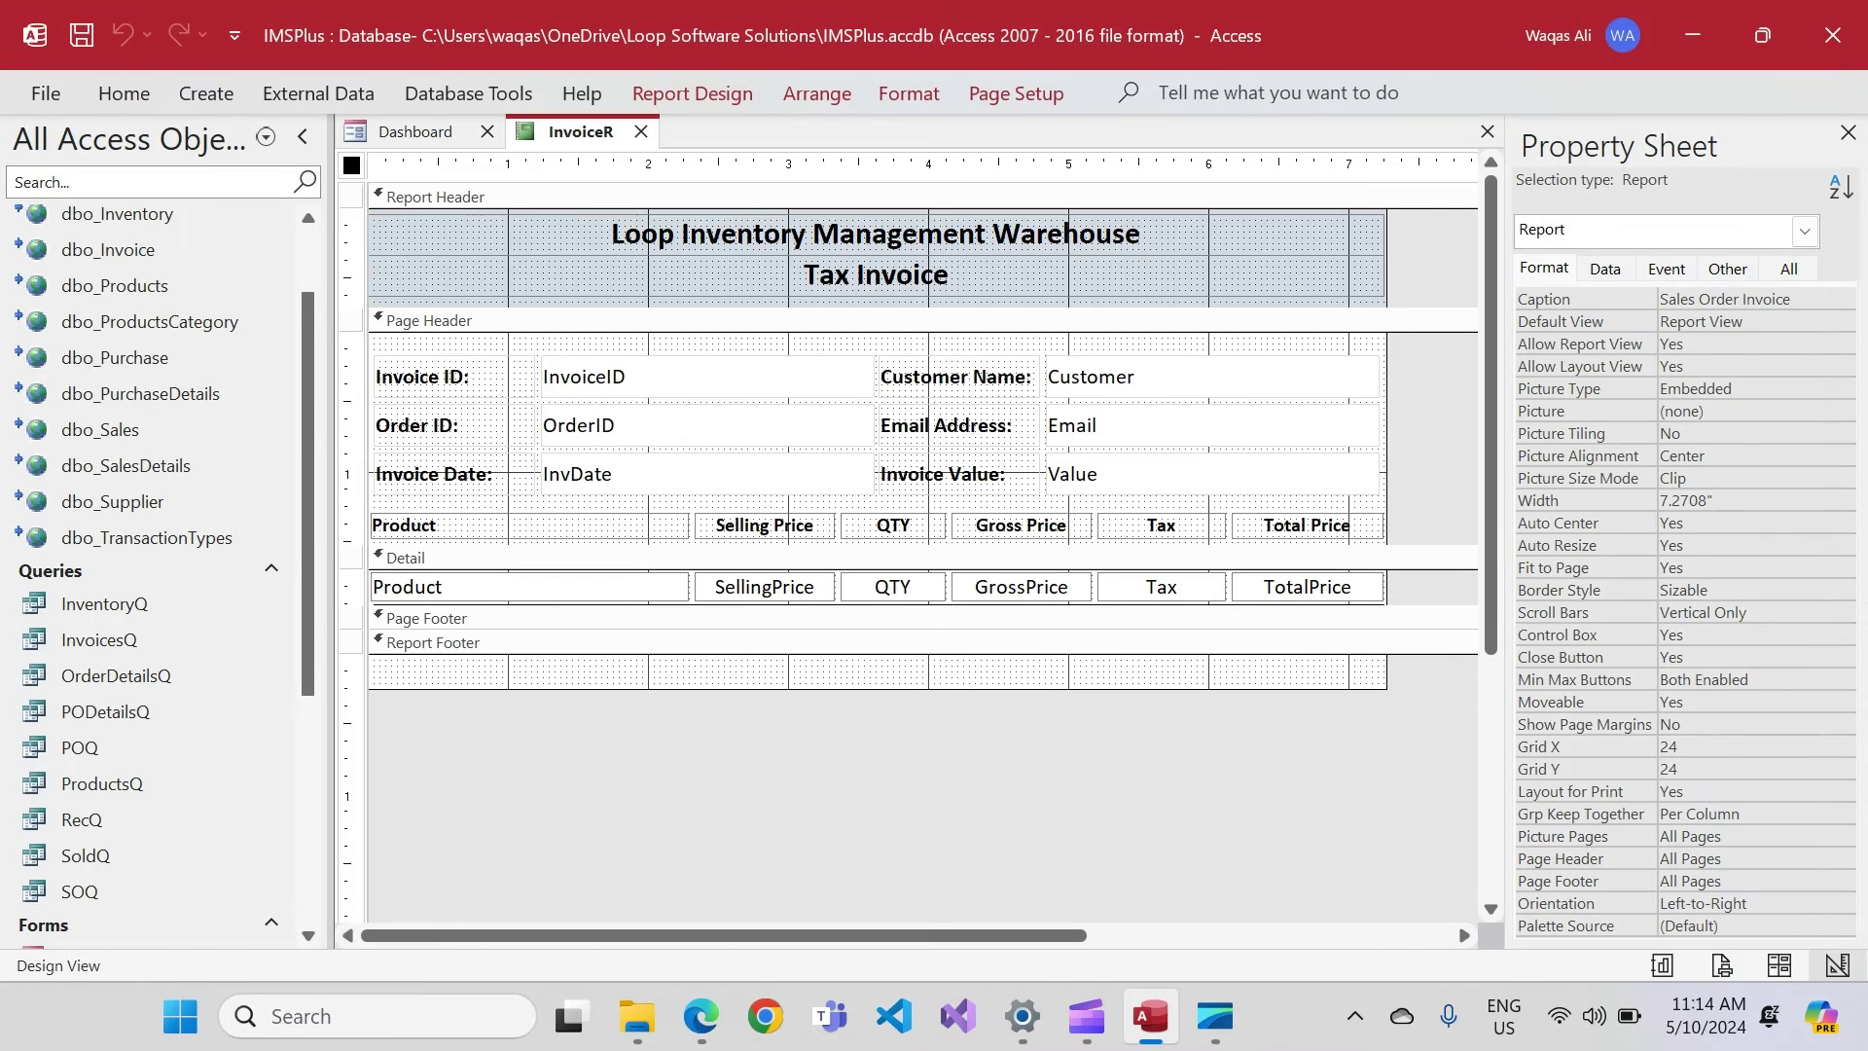
drag(1395, 571, 773, 597)
click(692, 94)
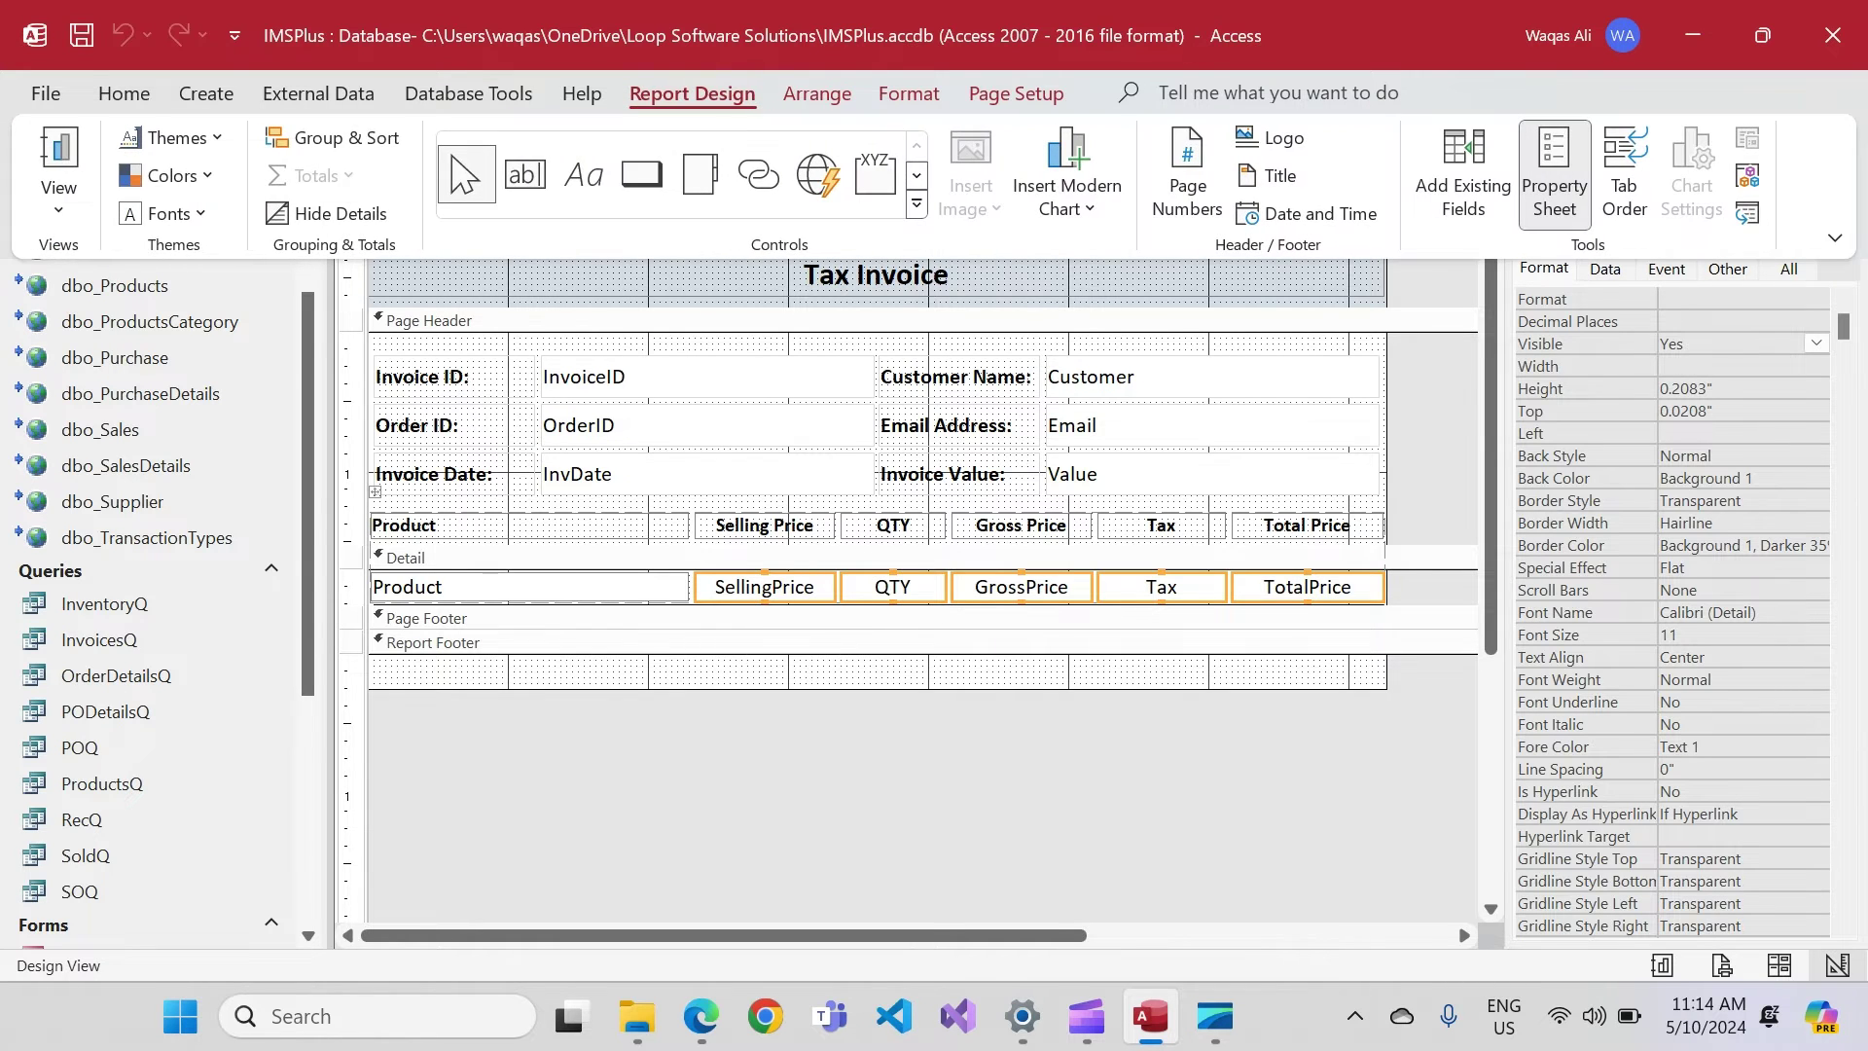
click(778, 768)
Step: Add a Sum total for the SellingPrice field to the report footer
click(765, 588)
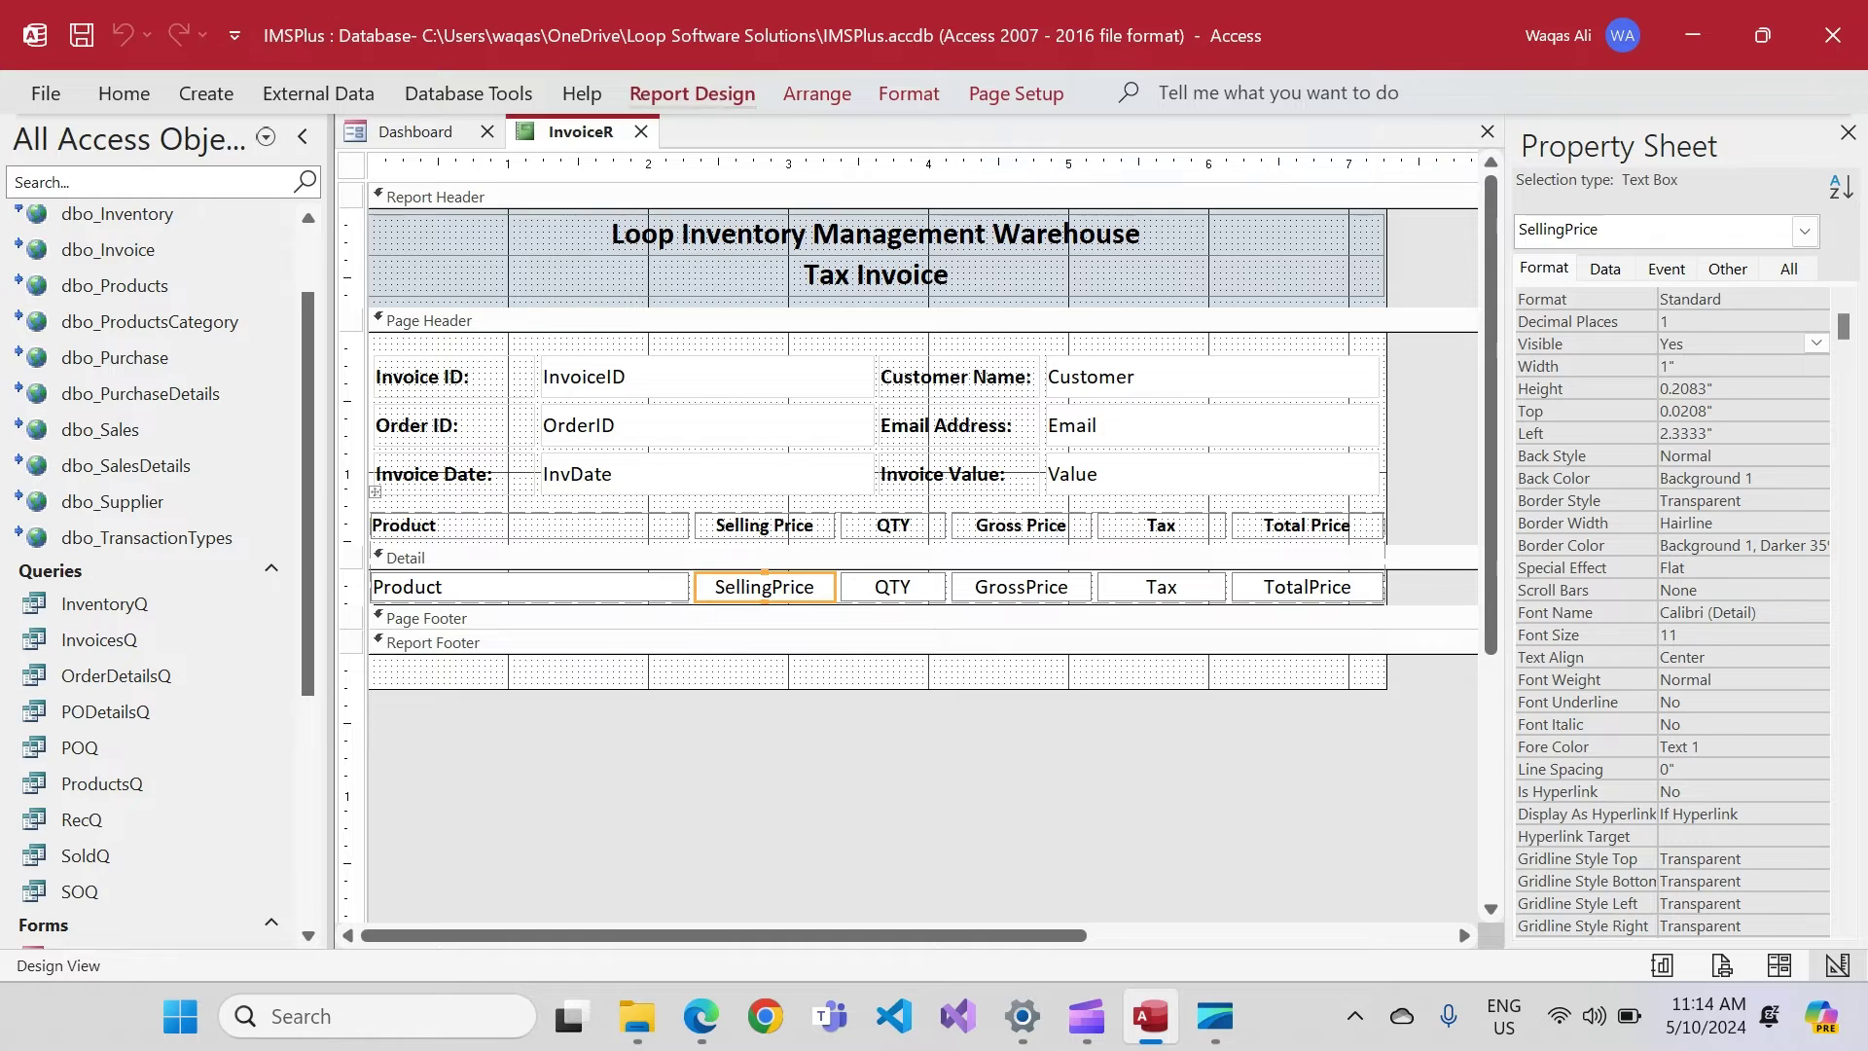
click(692, 94)
click(308, 175)
click(317, 267)
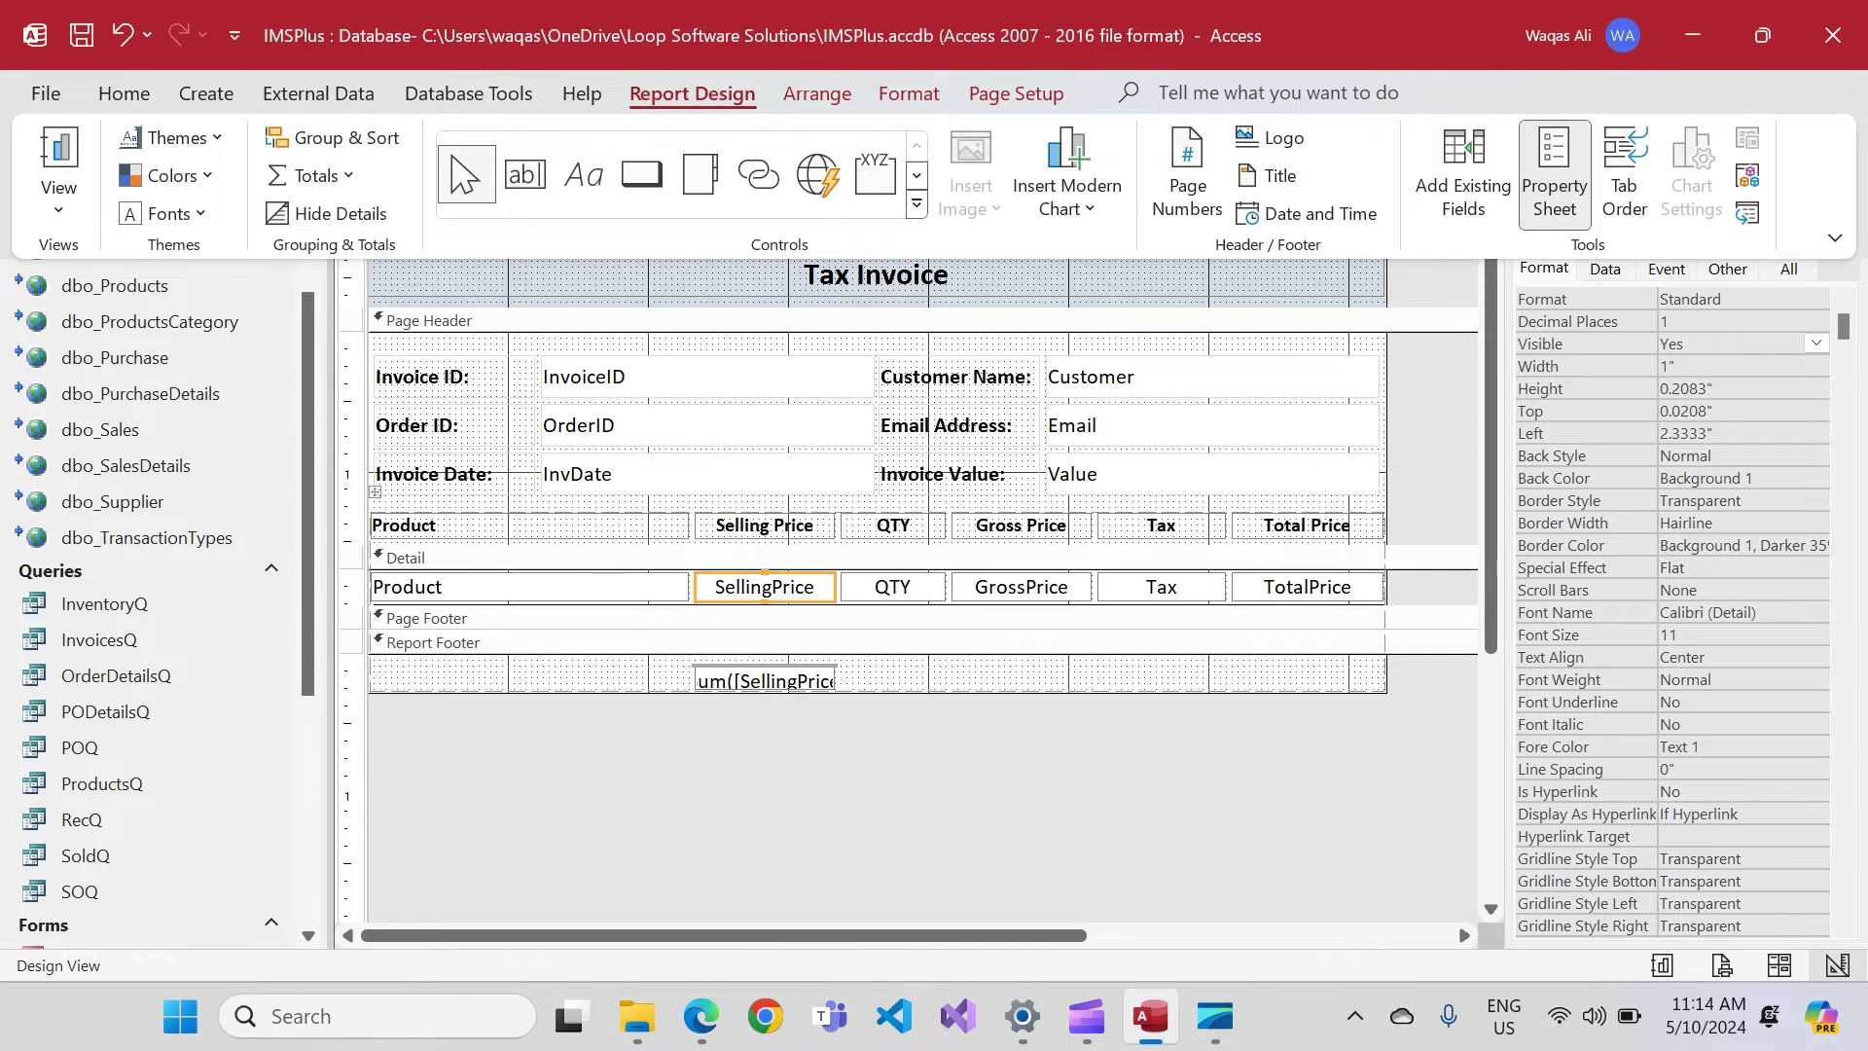
Step: Add Sum totals for the QTY and GrossPrice fields to the report footer
click(893, 586)
click(692, 94)
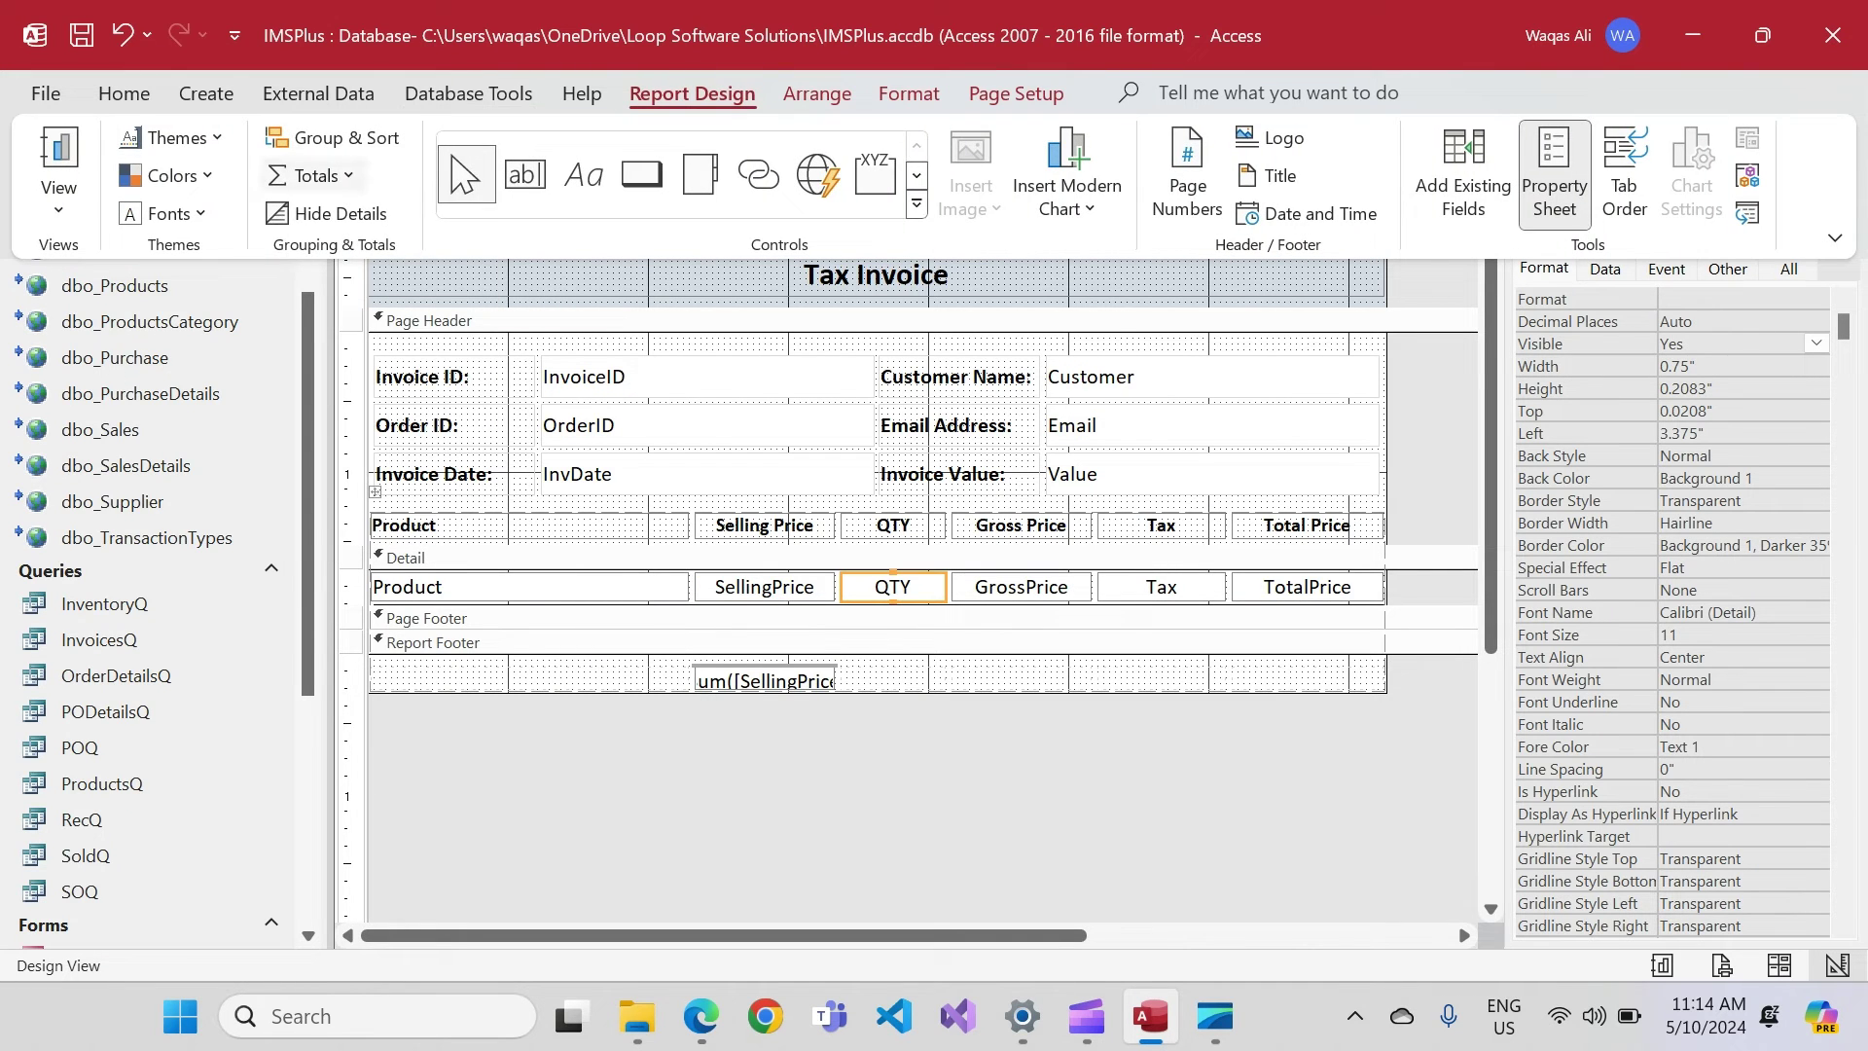
click(307, 175)
click(332, 216)
click(1021, 586)
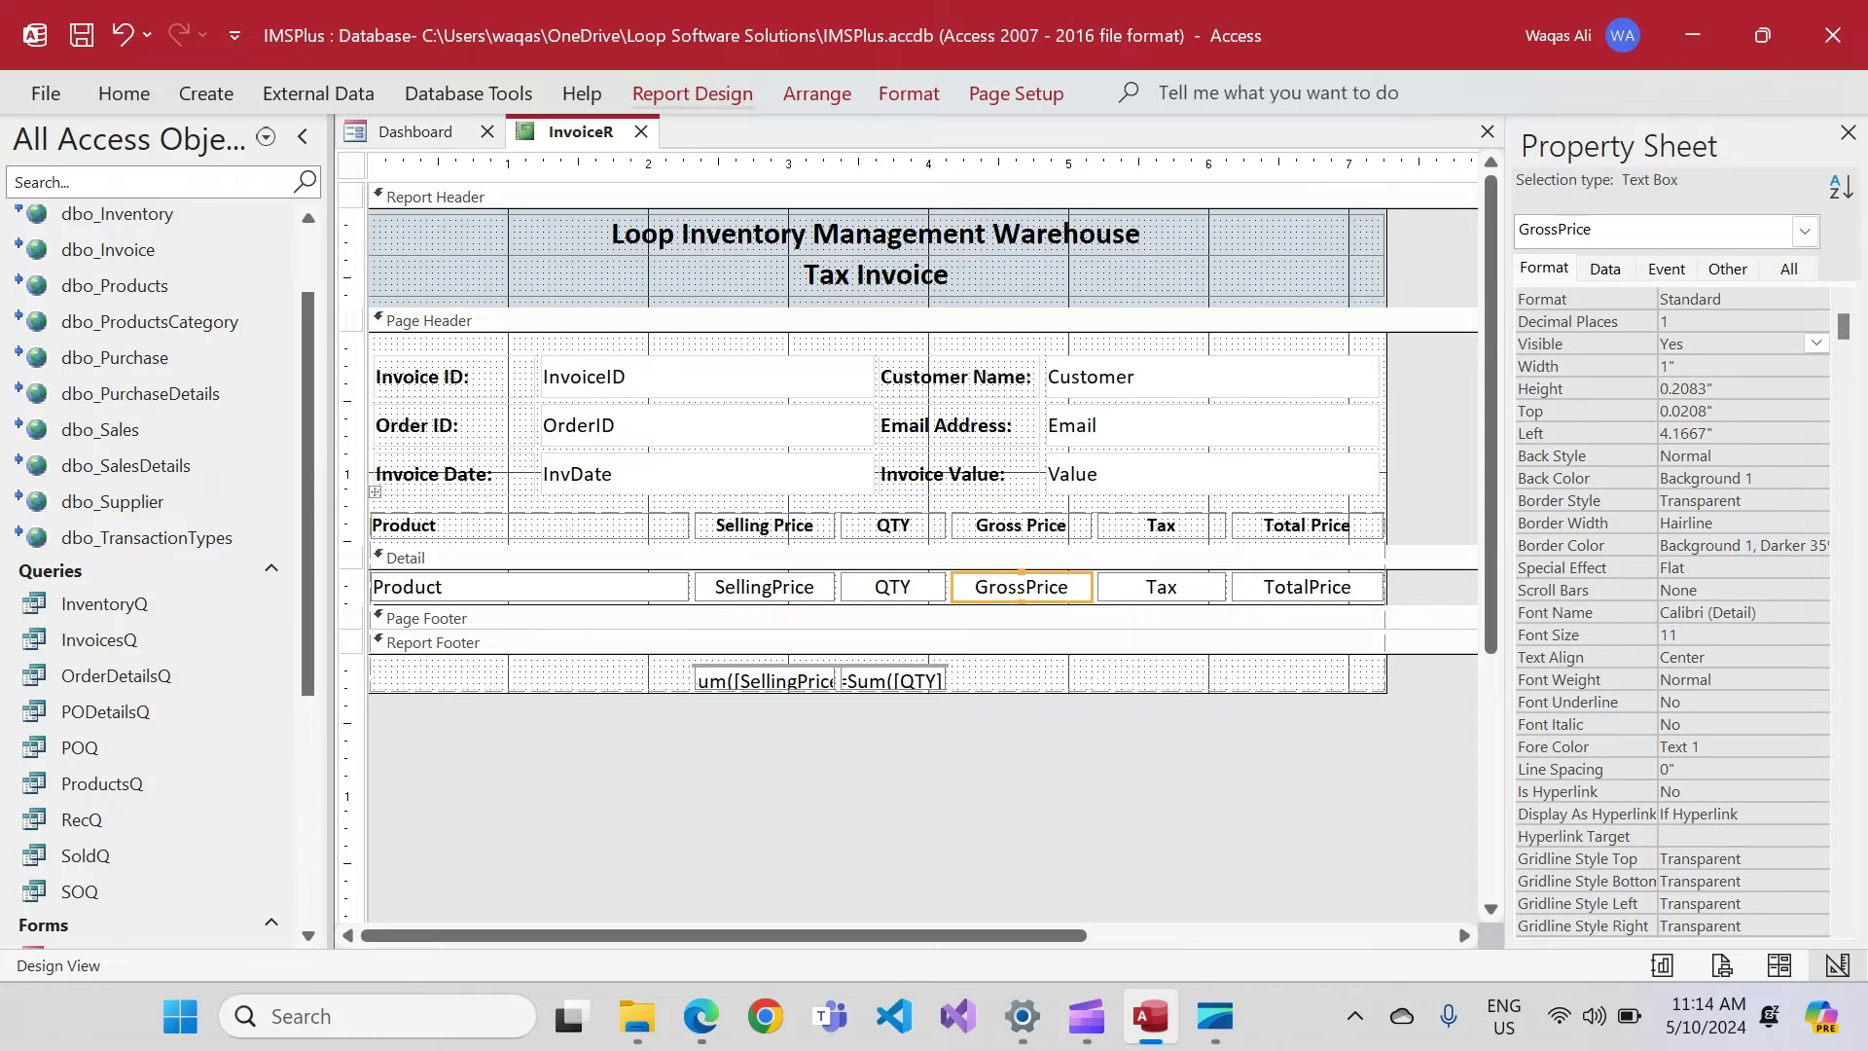
click(692, 94)
click(307, 175)
click(332, 216)
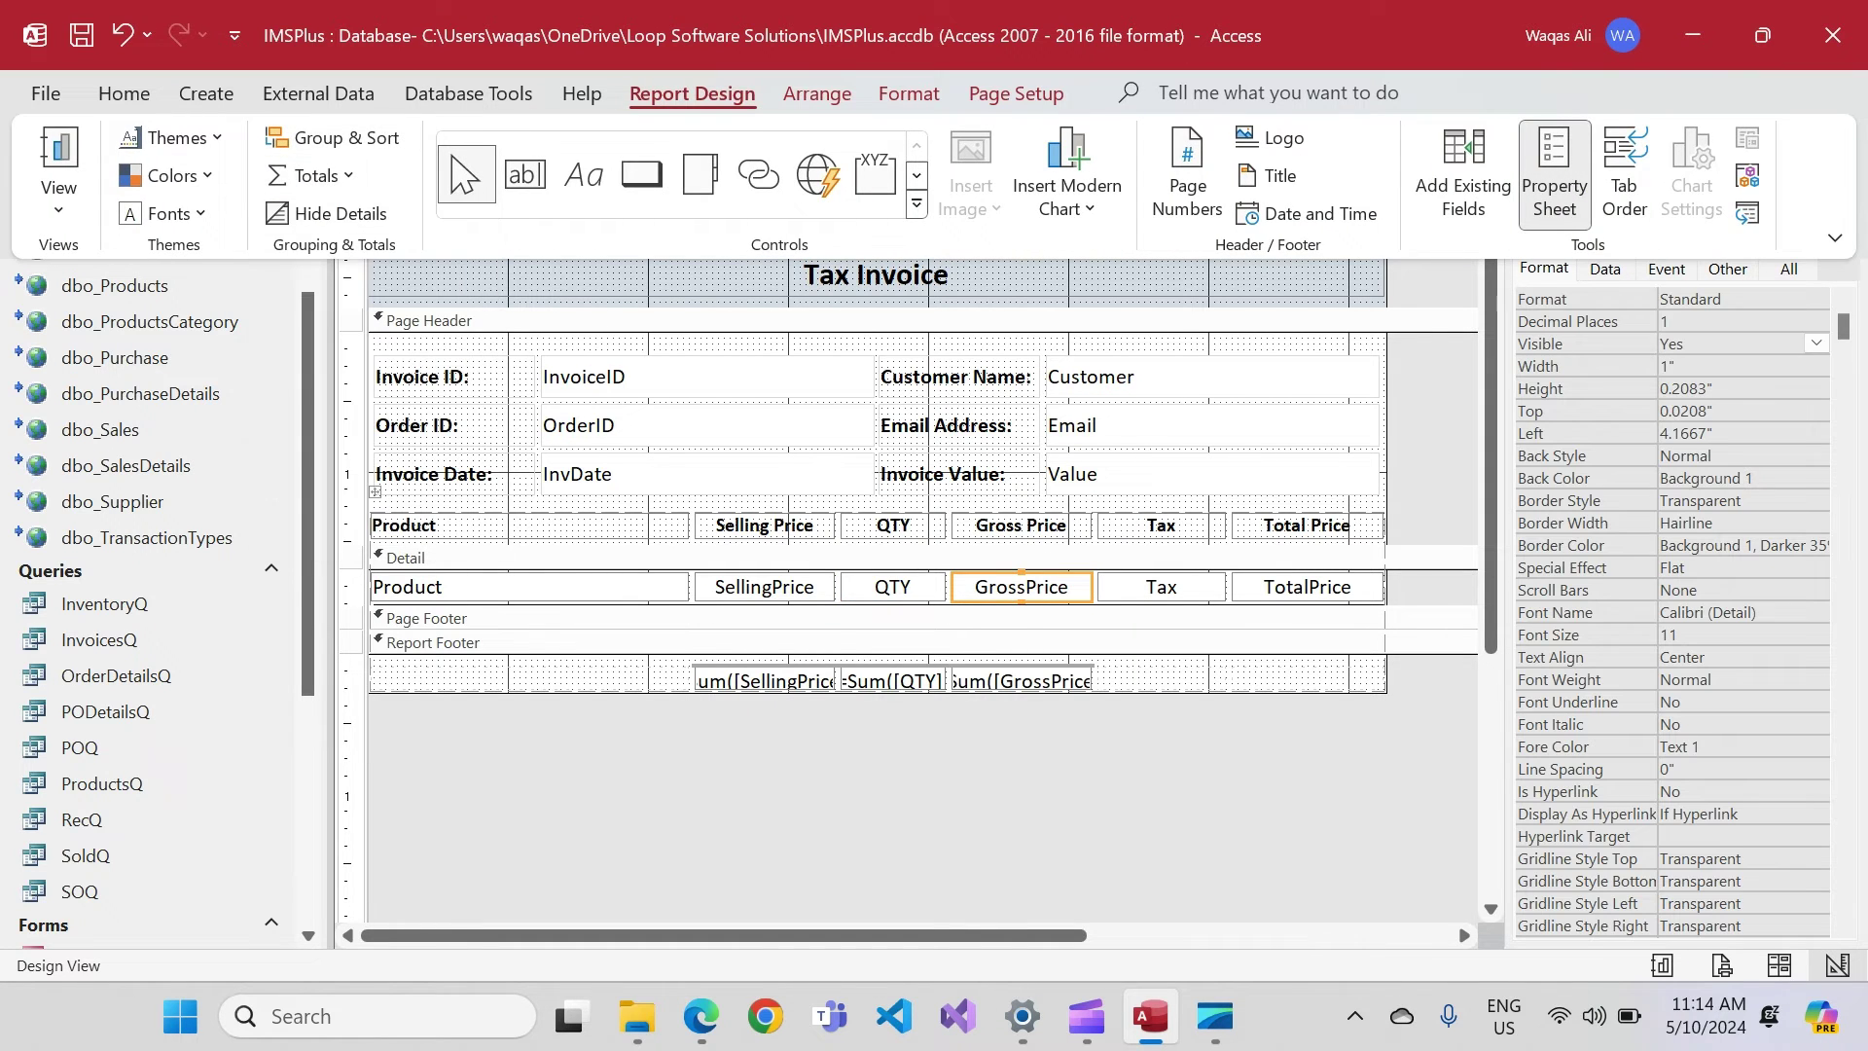
Step: Add Sum totals for the Tax and TotalPrice fields to the report footer
click(1161, 587)
click(691, 93)
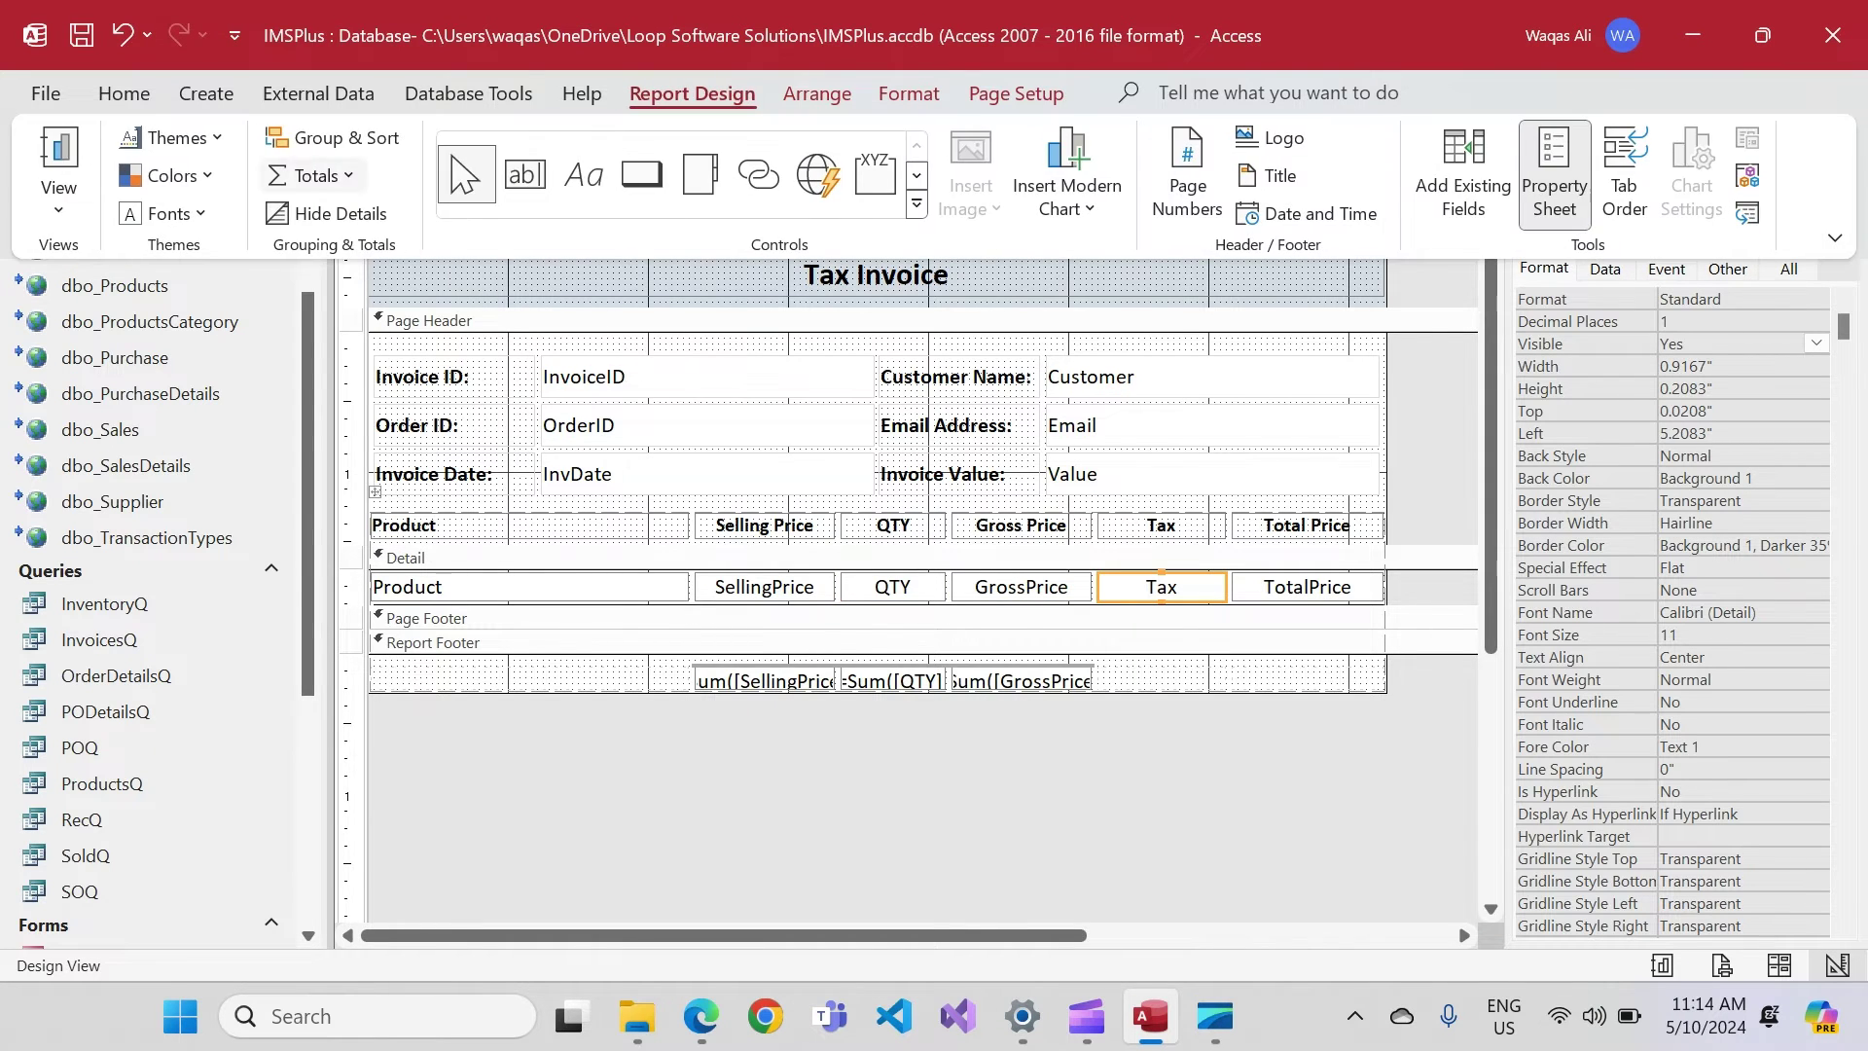
click(307, 175)
click(332, 216)
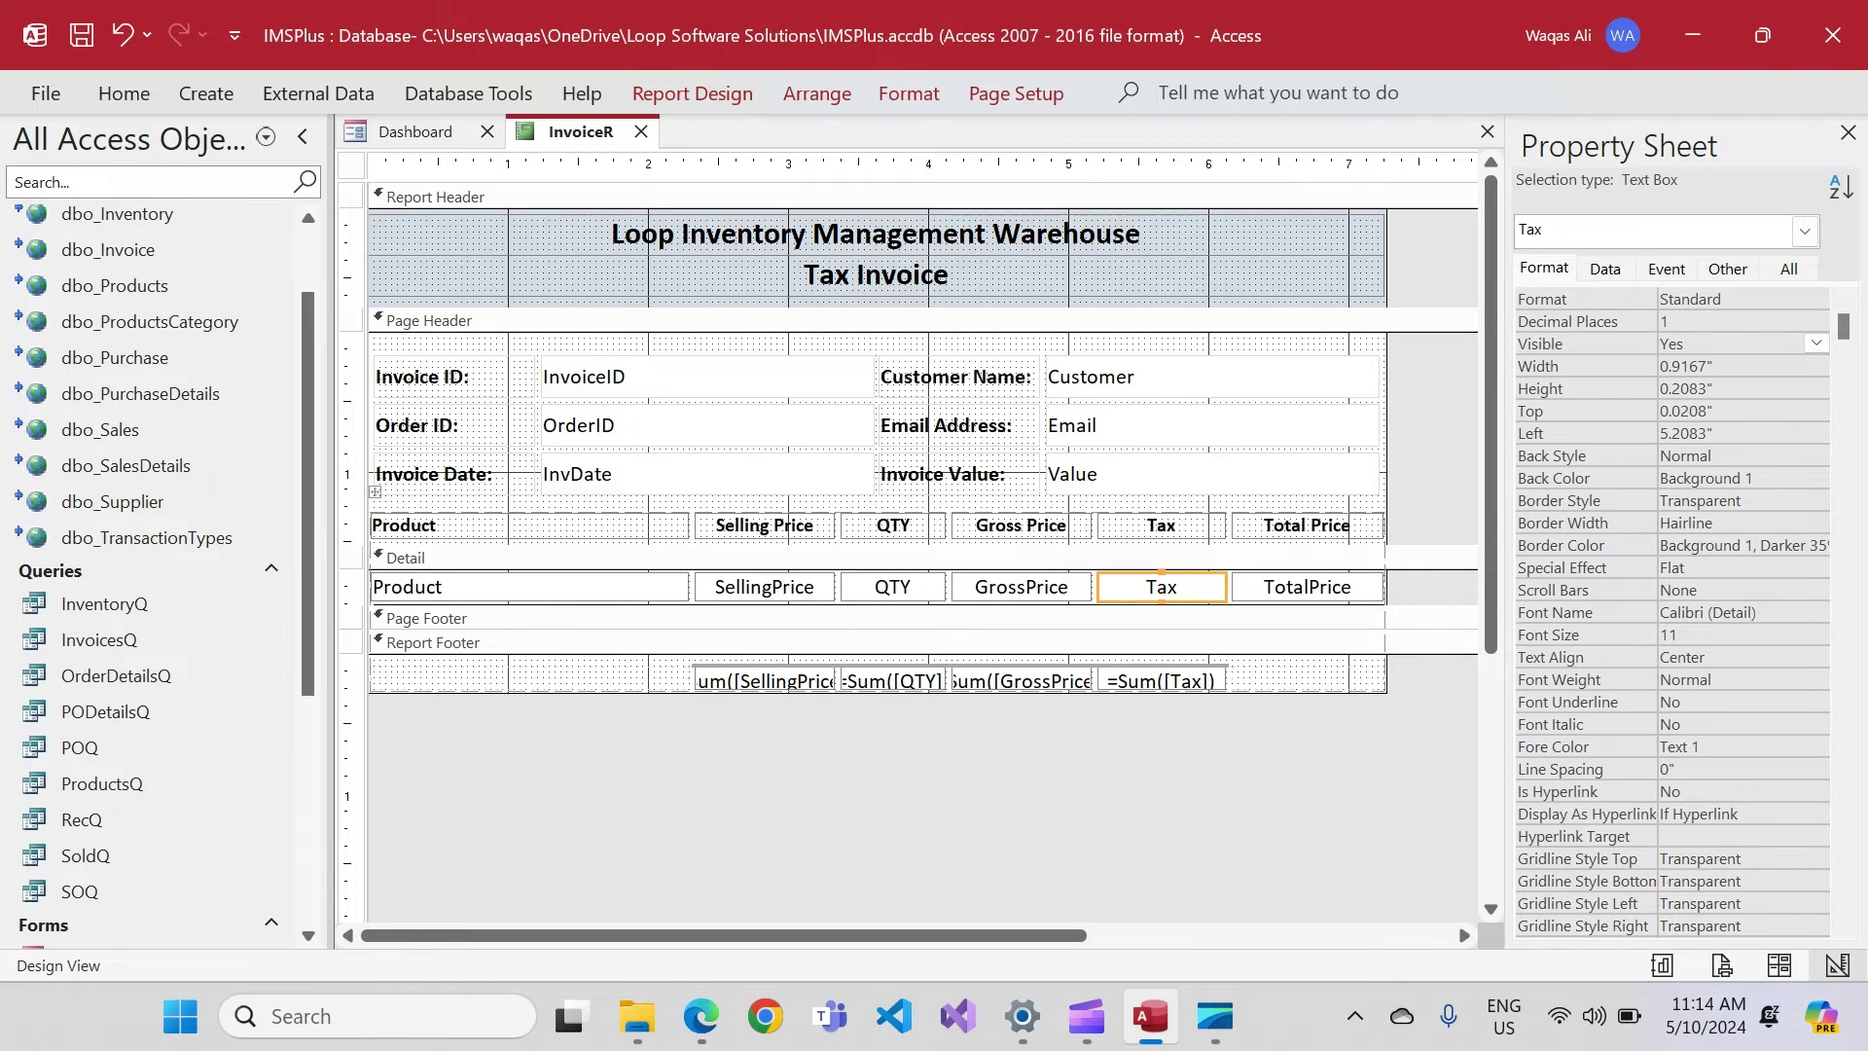
click(1307, 587)
click(692, 93)
click(307, 175)
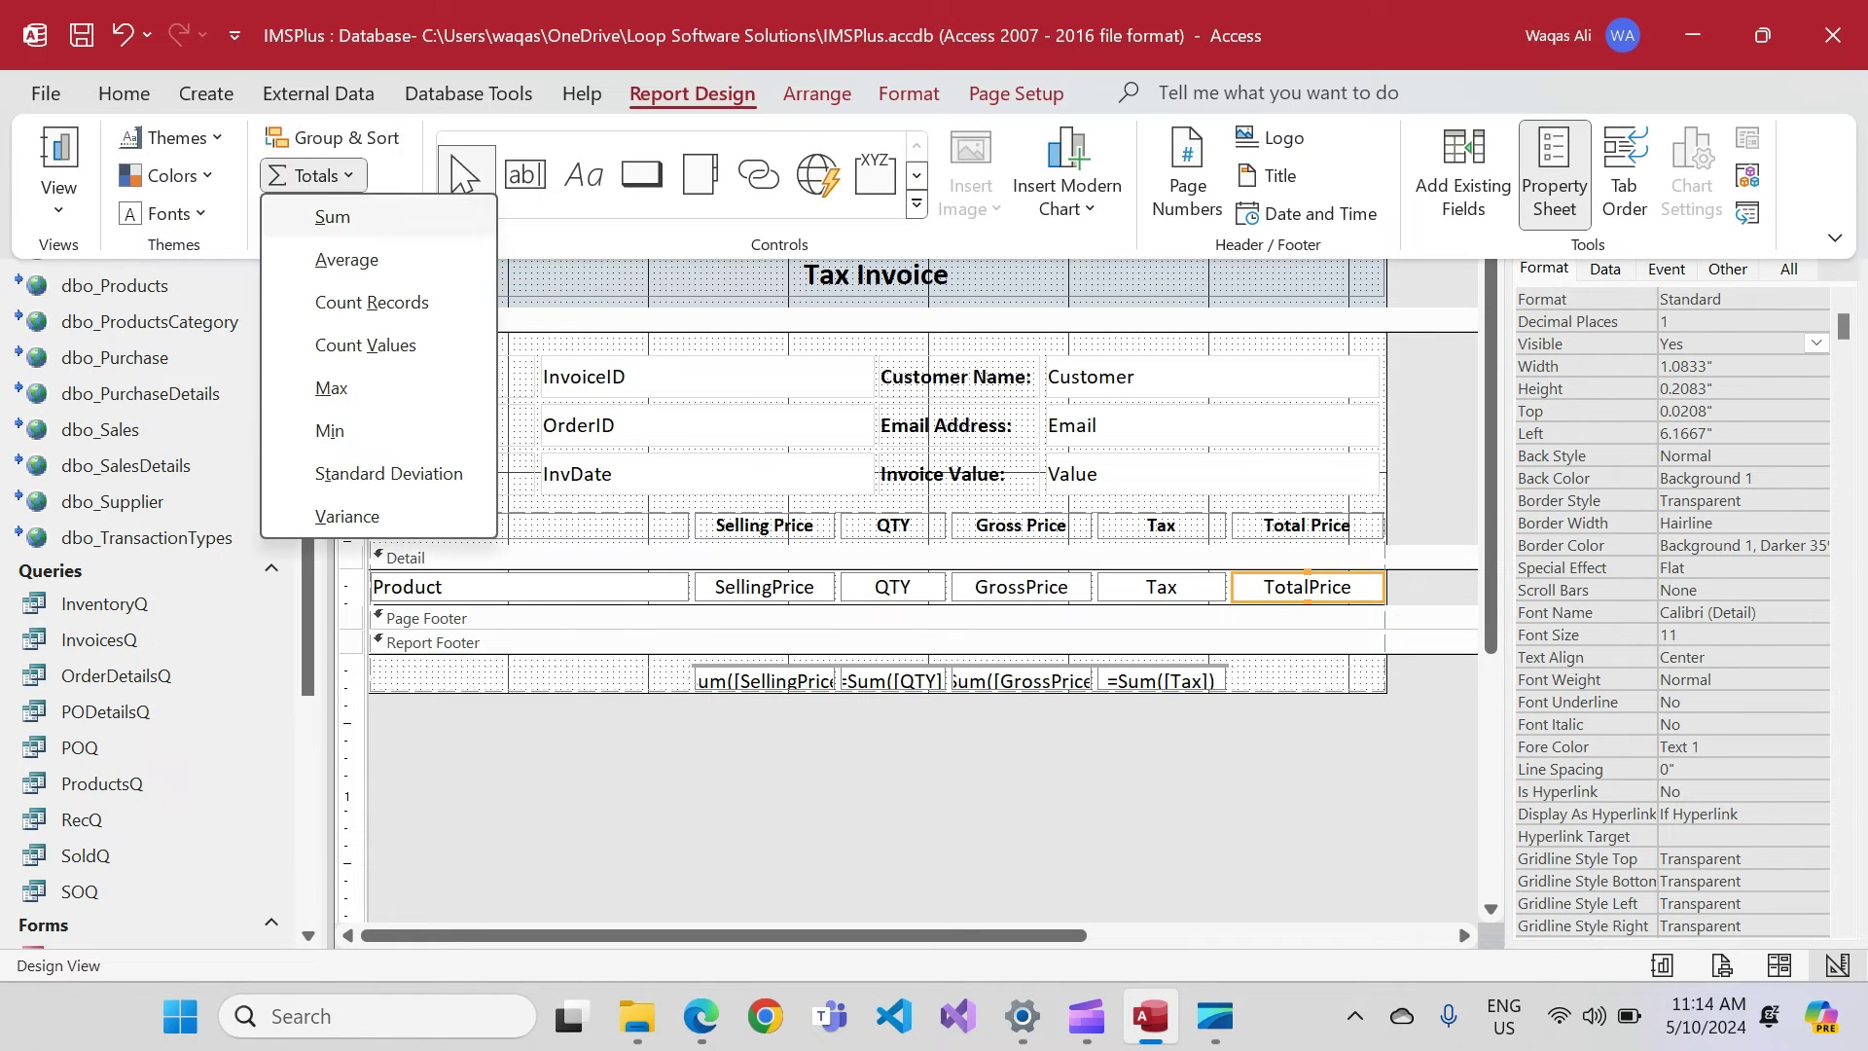
click(332, 216)
Step: Nudge the five total boxes in the report footer up to a top position of 0.0208" and make them bold
drag(1444, 733, 764, 658)
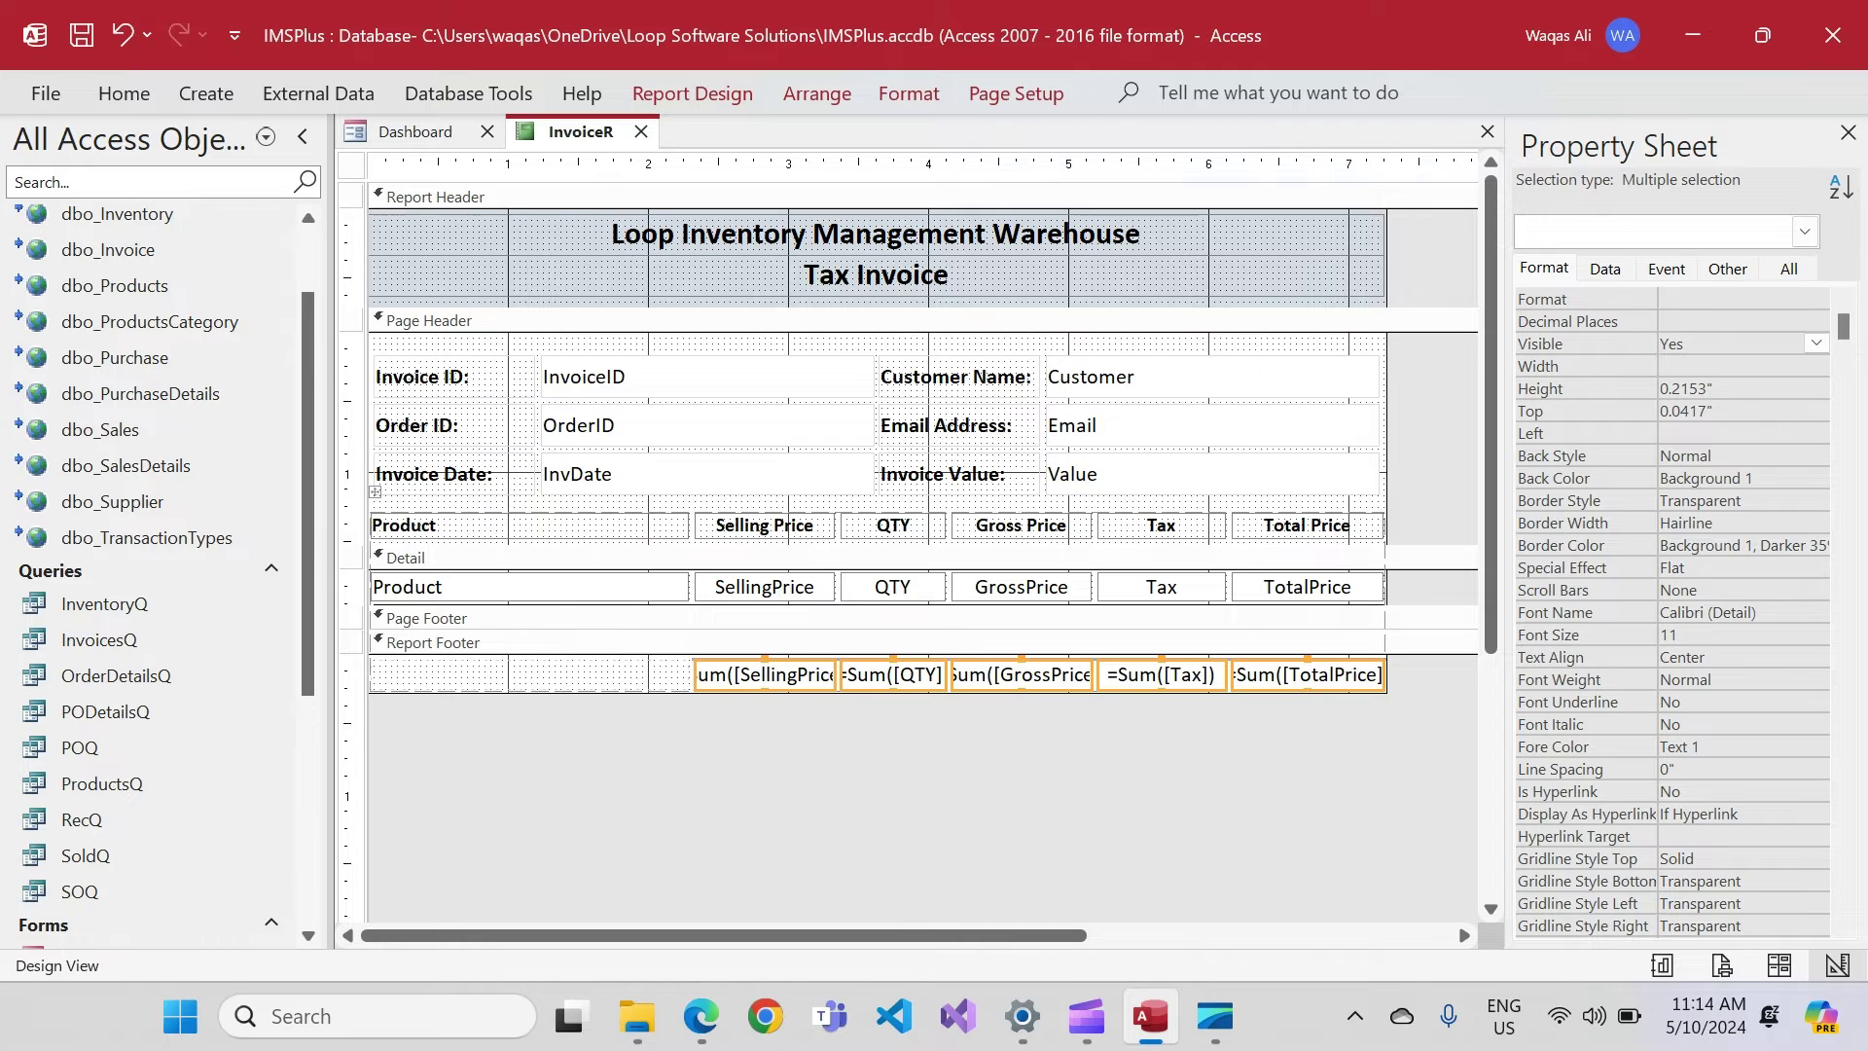
key(Up)
key(Up)
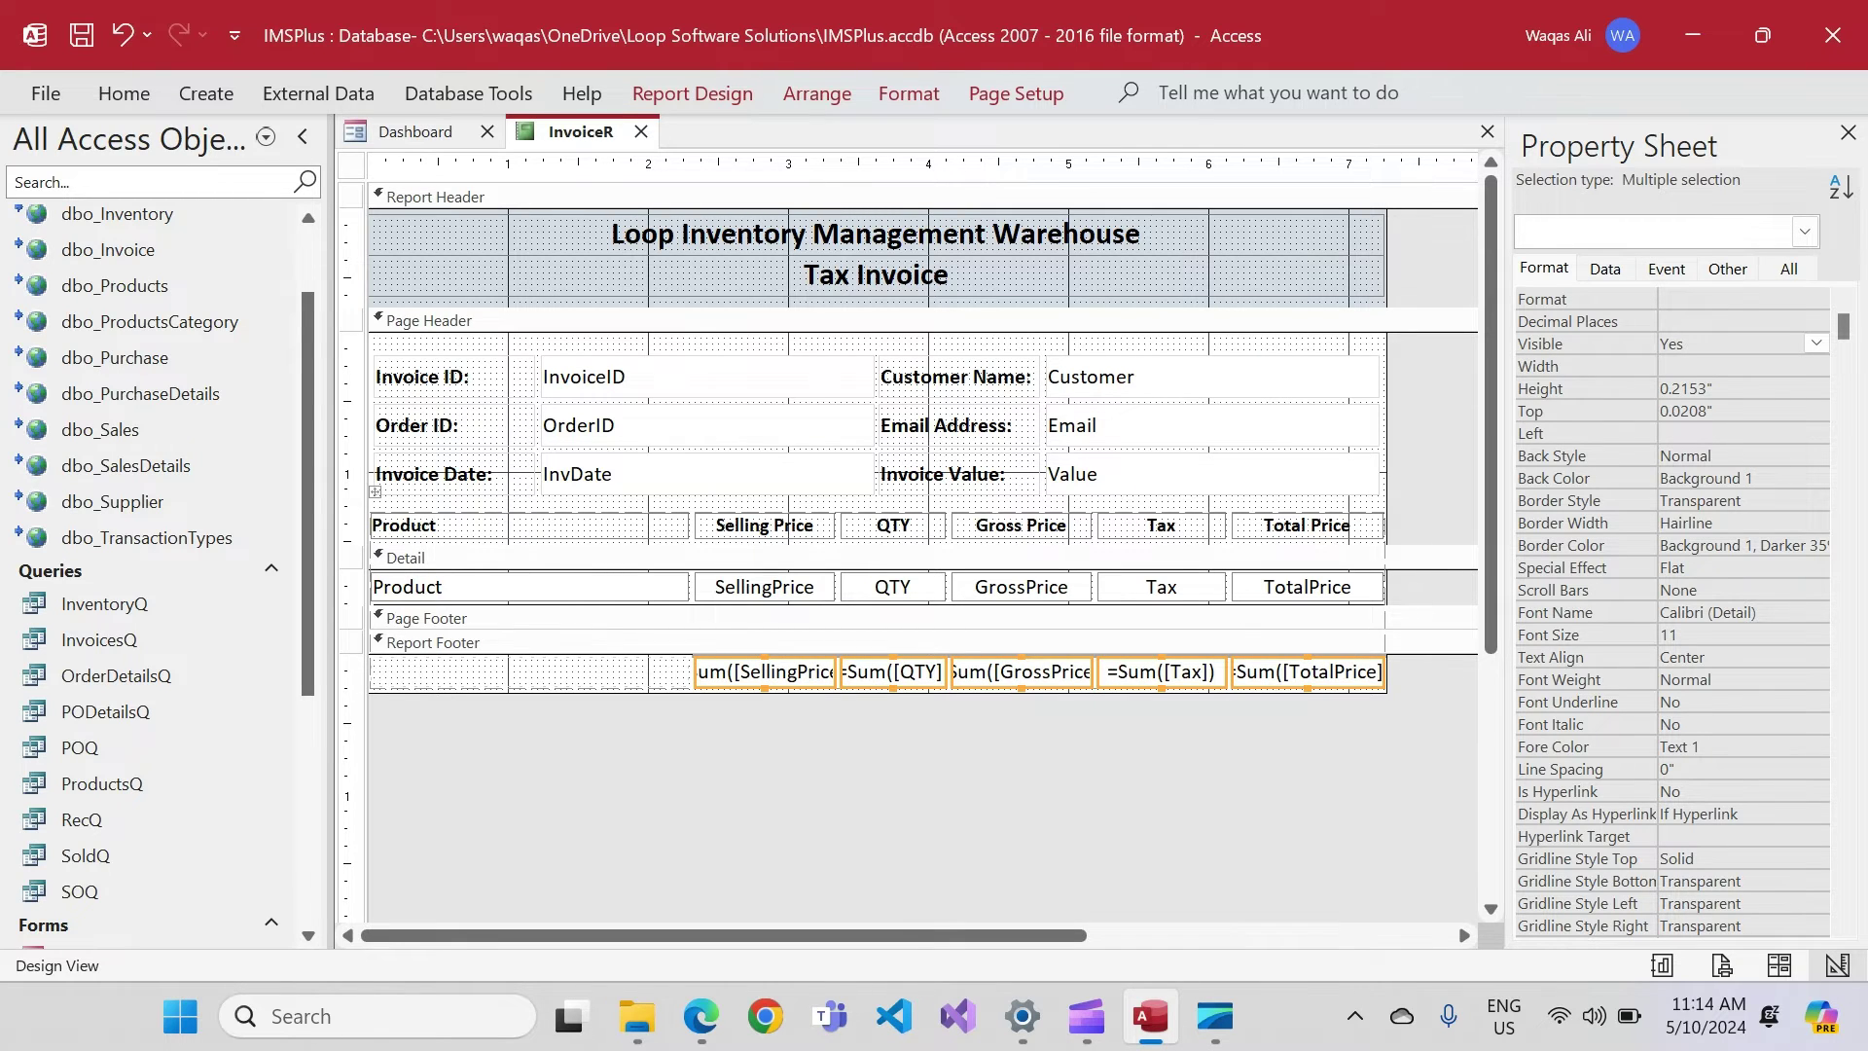
key(ctrl+b)
key(ctrl+r)
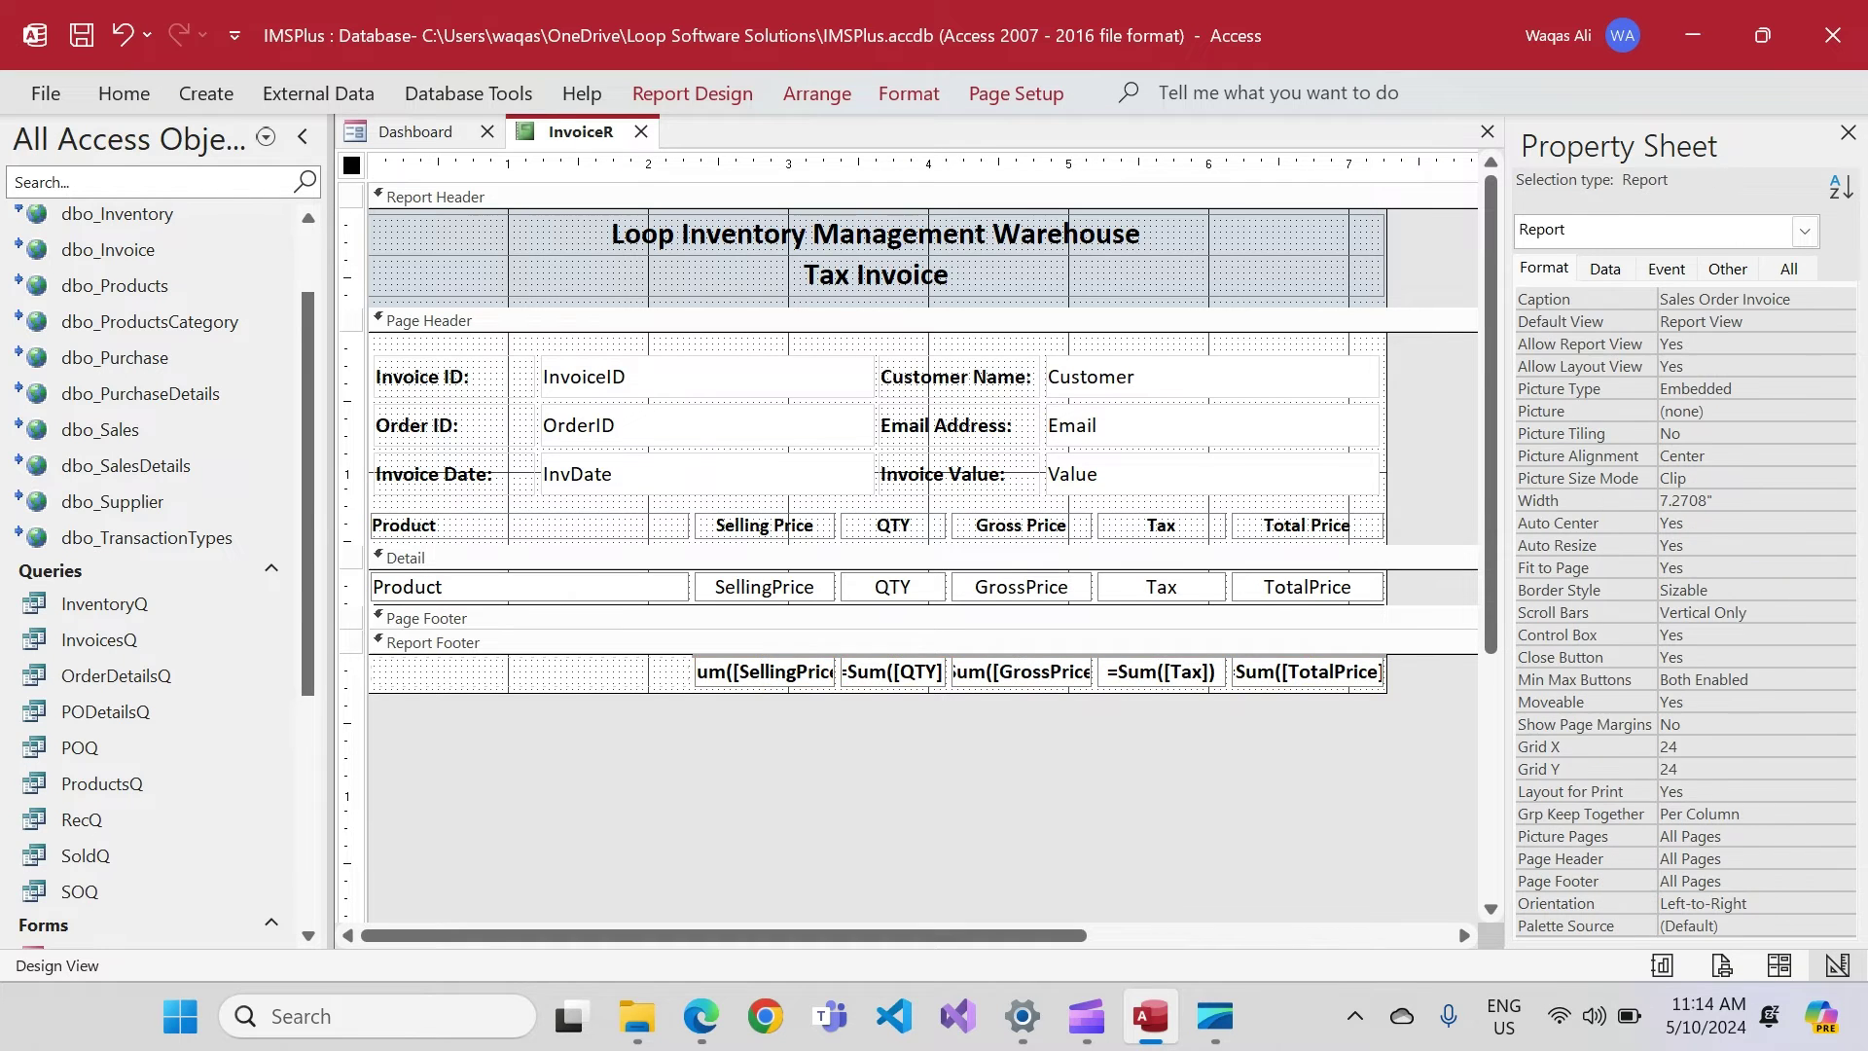
Step: Set the top gridline style of all five report footer totals to Transparent
drag(1345, 717, 725, 670)
scroll(1672, 612, down, 2)
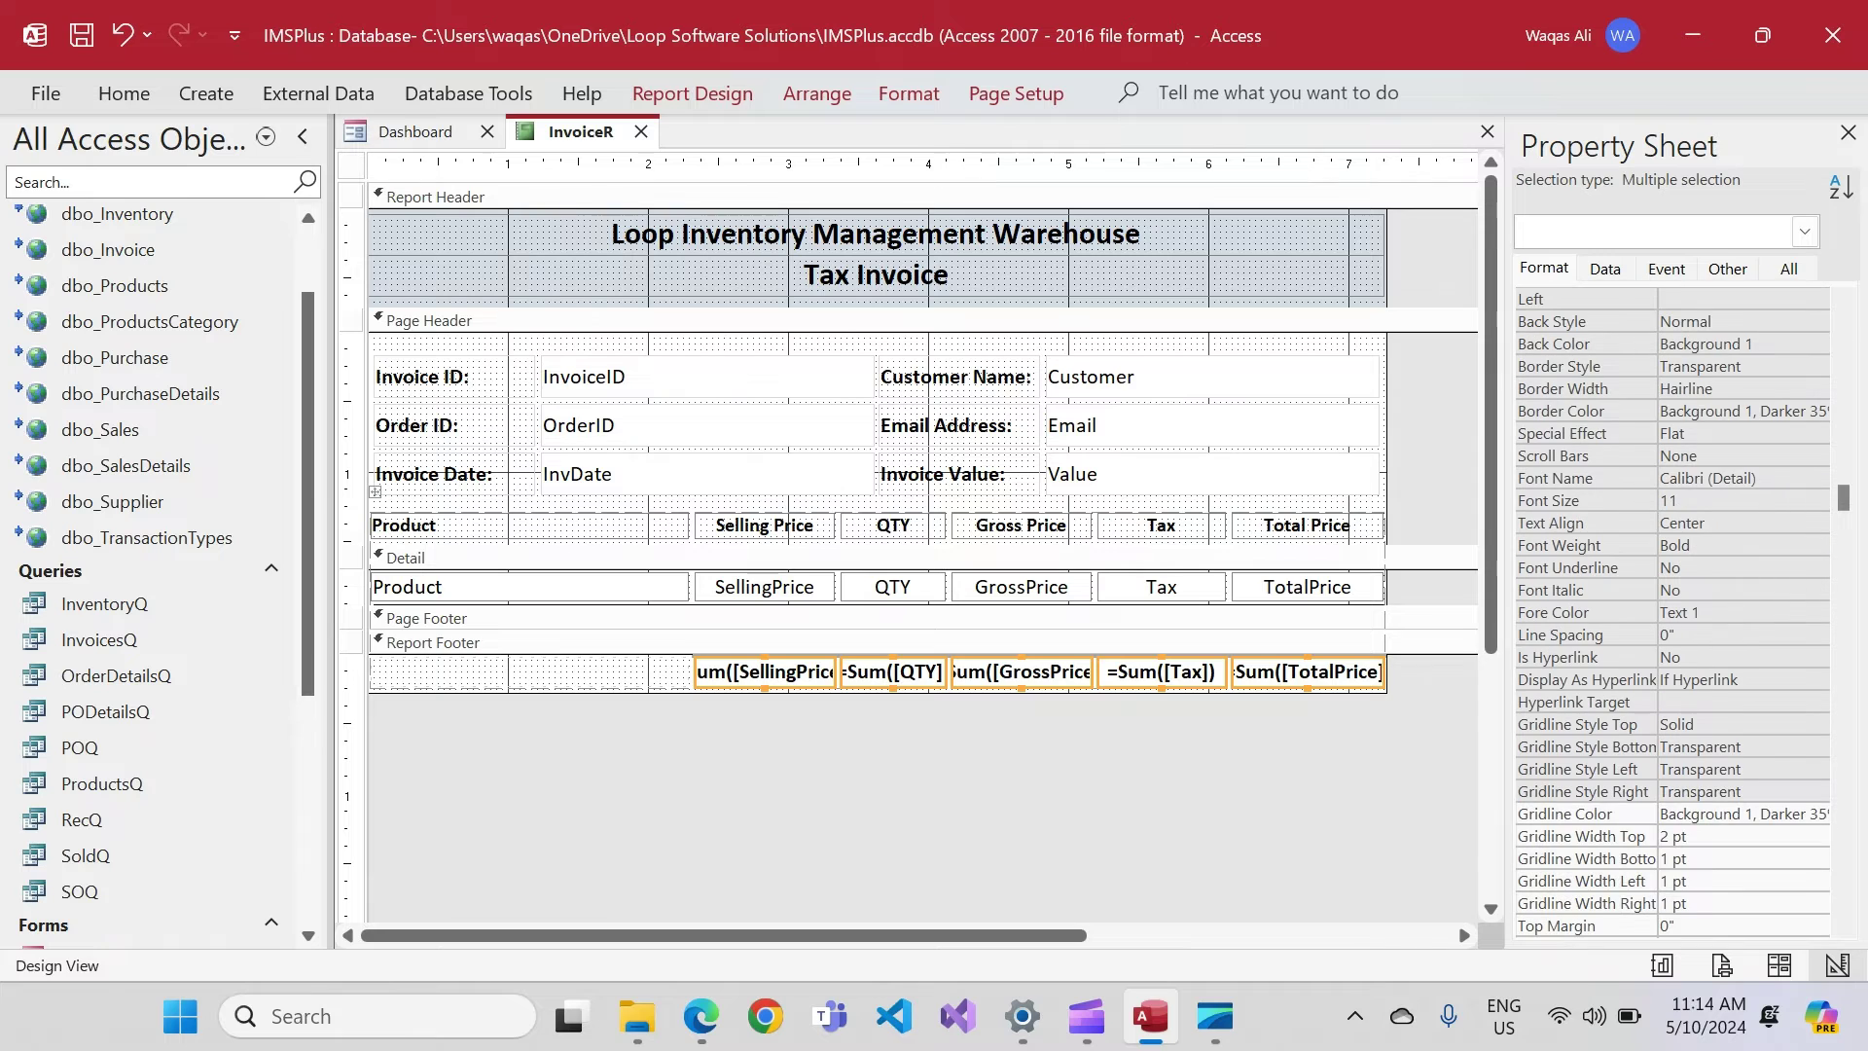
click(1714, 725)
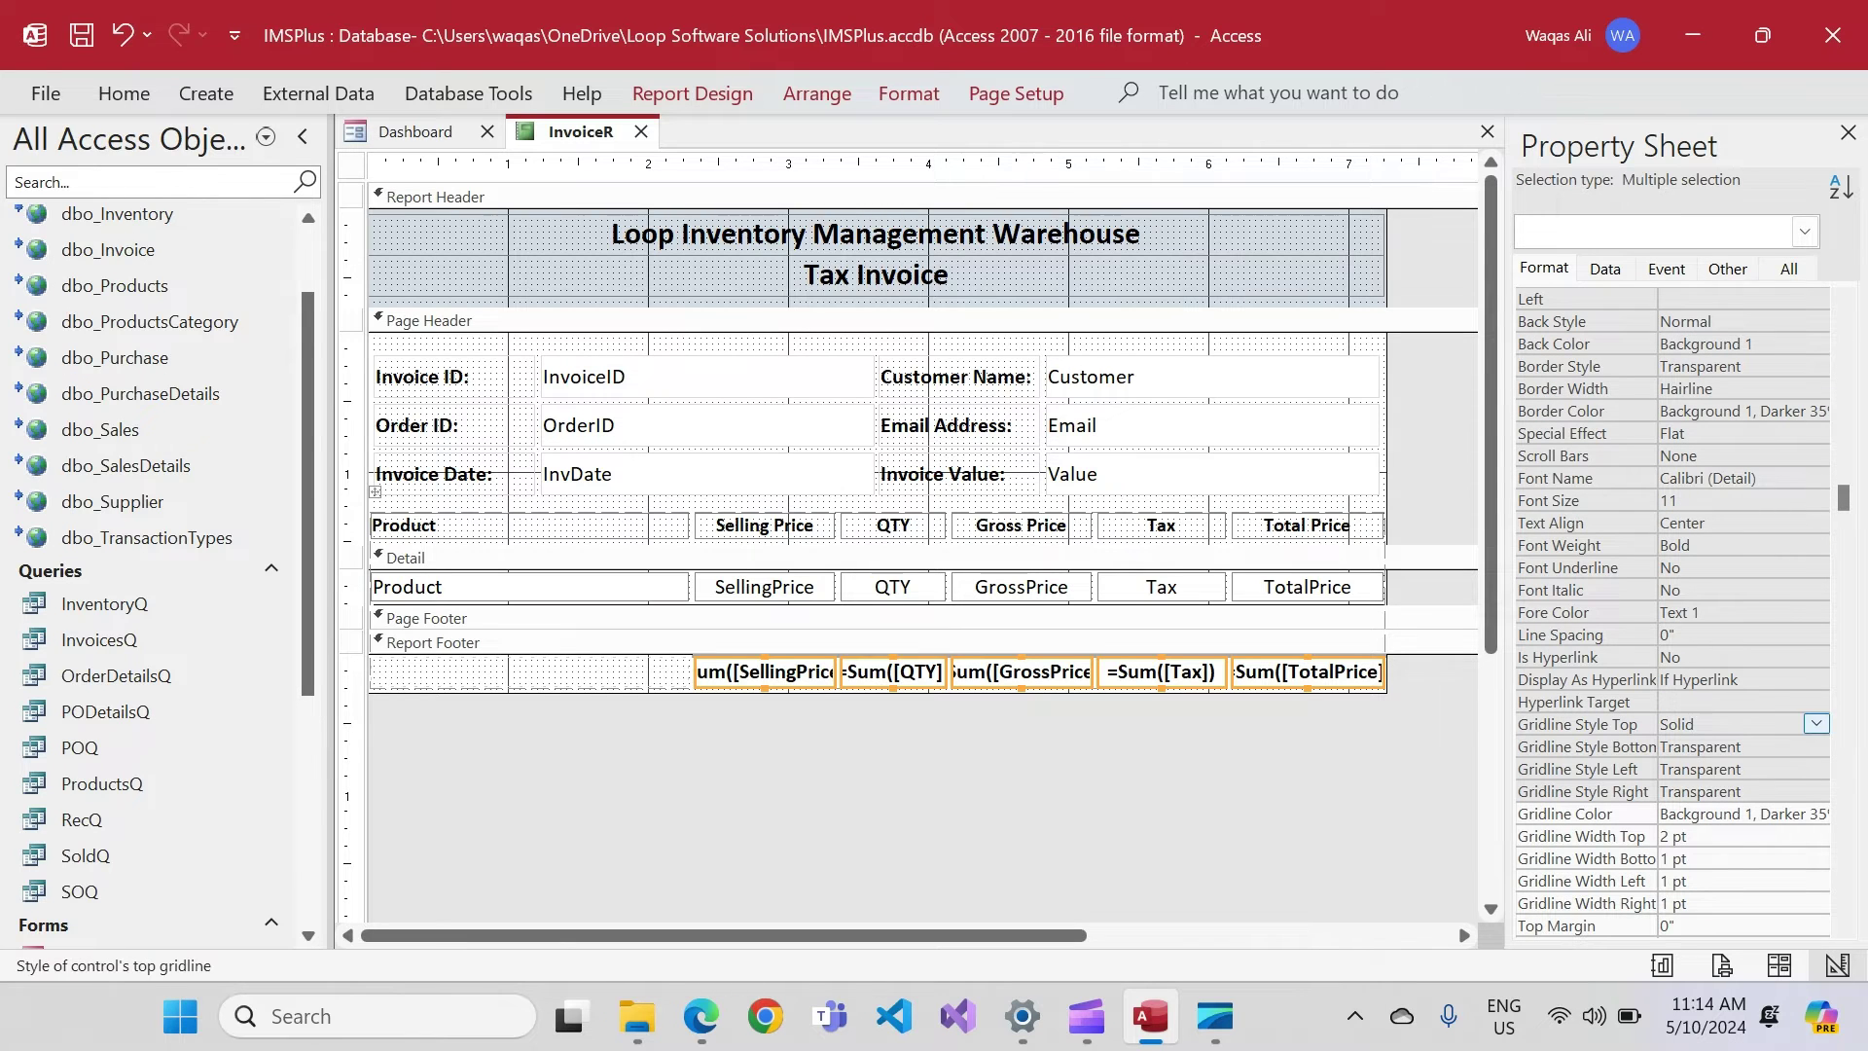
click(1815, 724)
click(1697, 743)
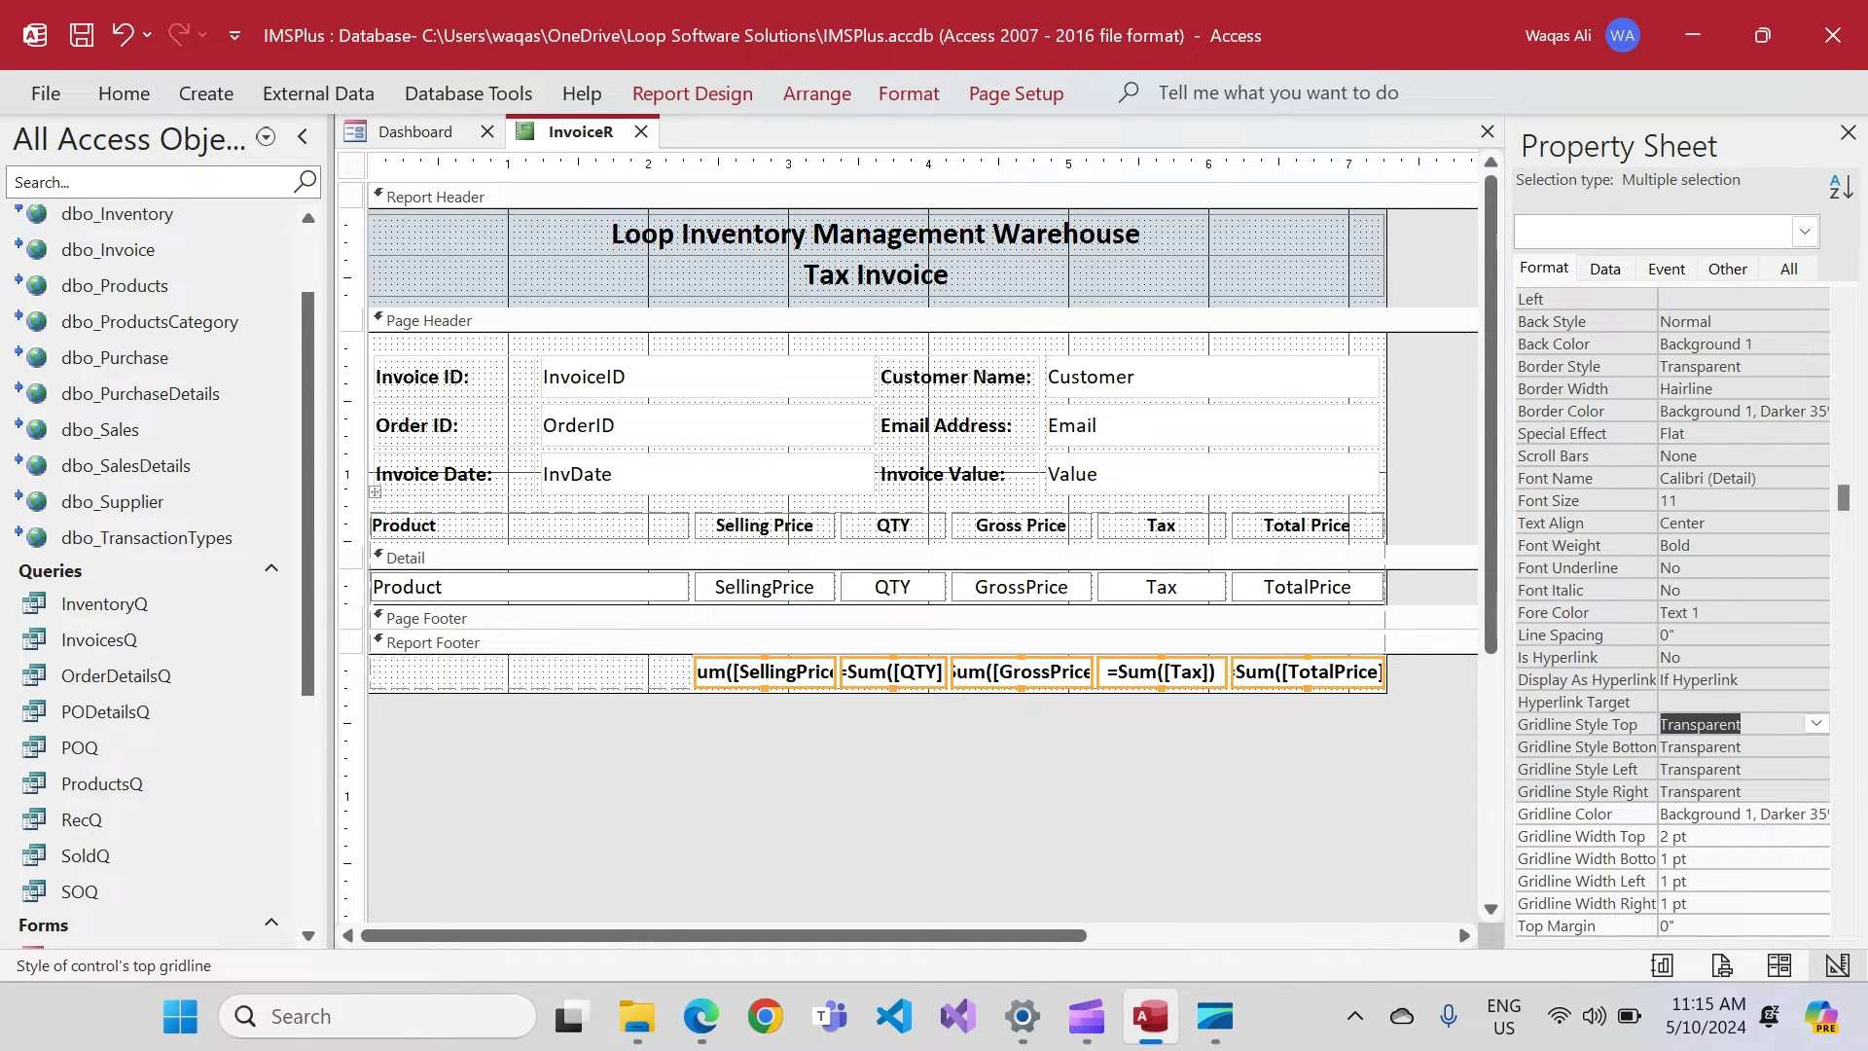
click(1113, 784)
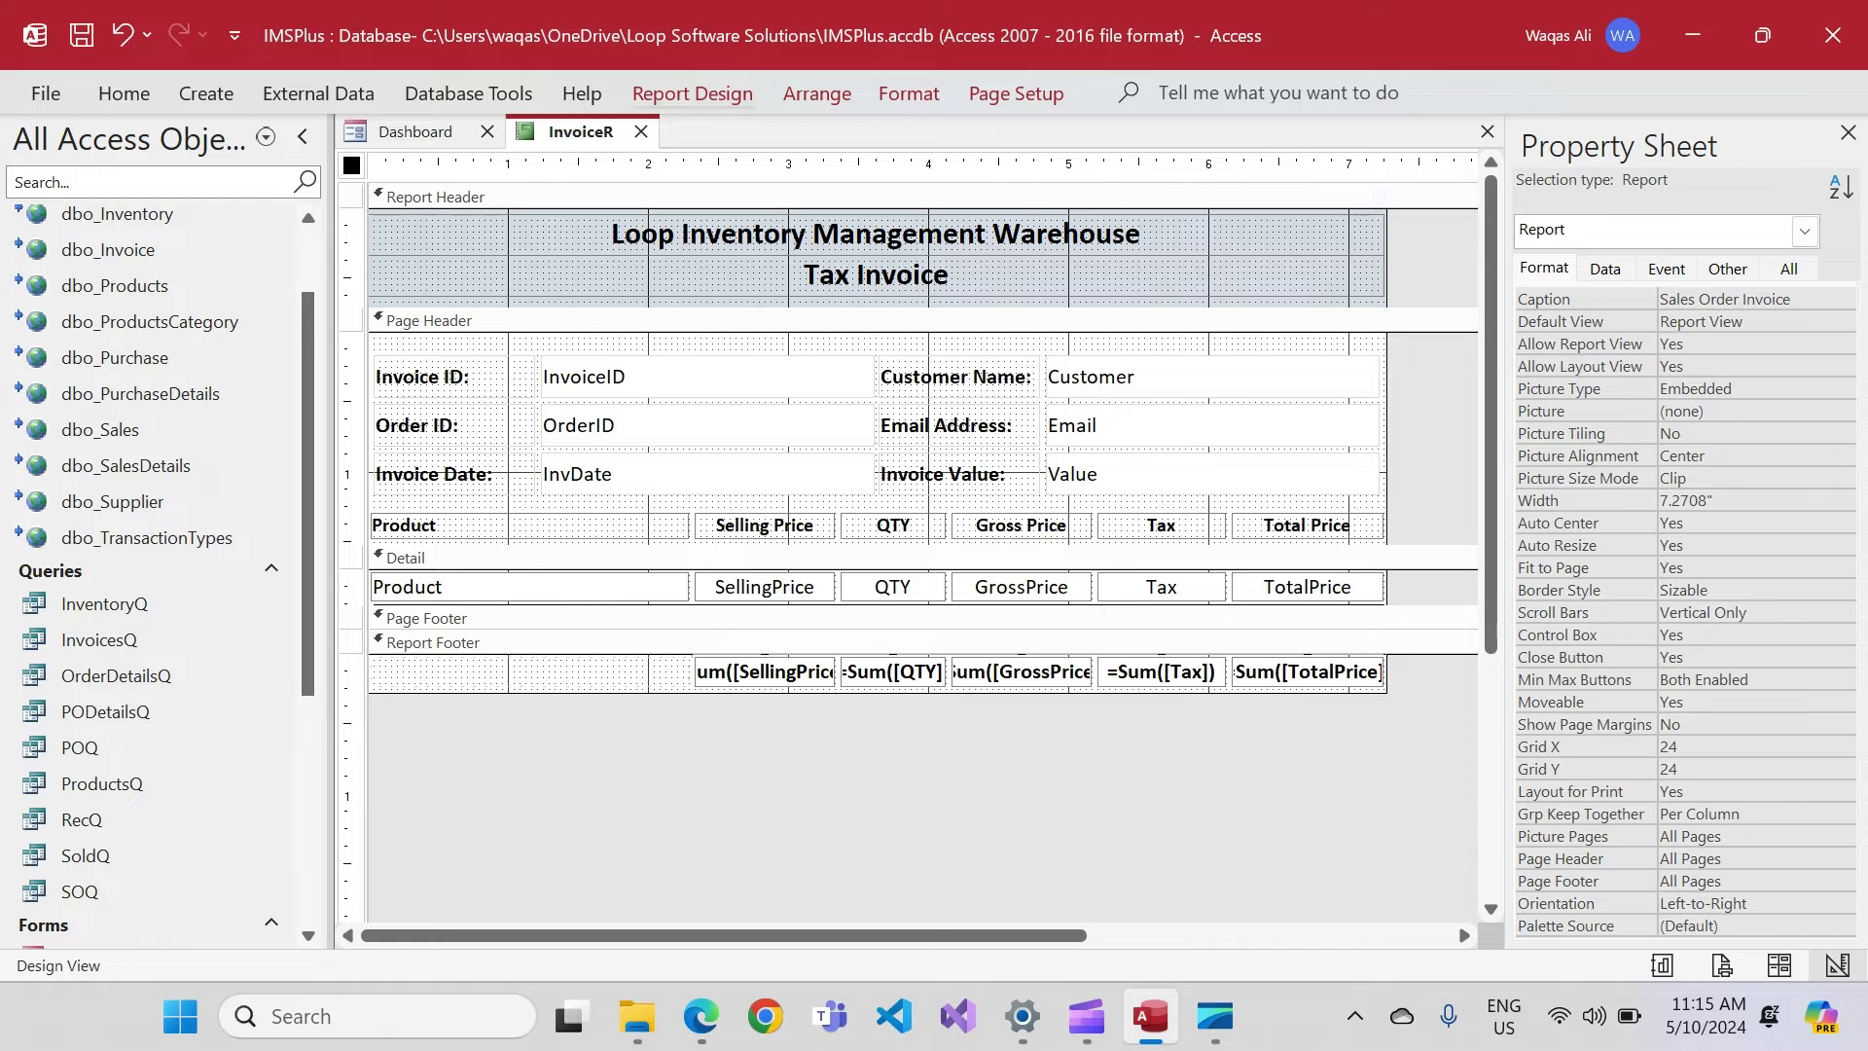
Step: Add a command button captioned Print beside the Tax Invoice title in the report header and name it btnPrint
click(693, 95)
click(642, 174)
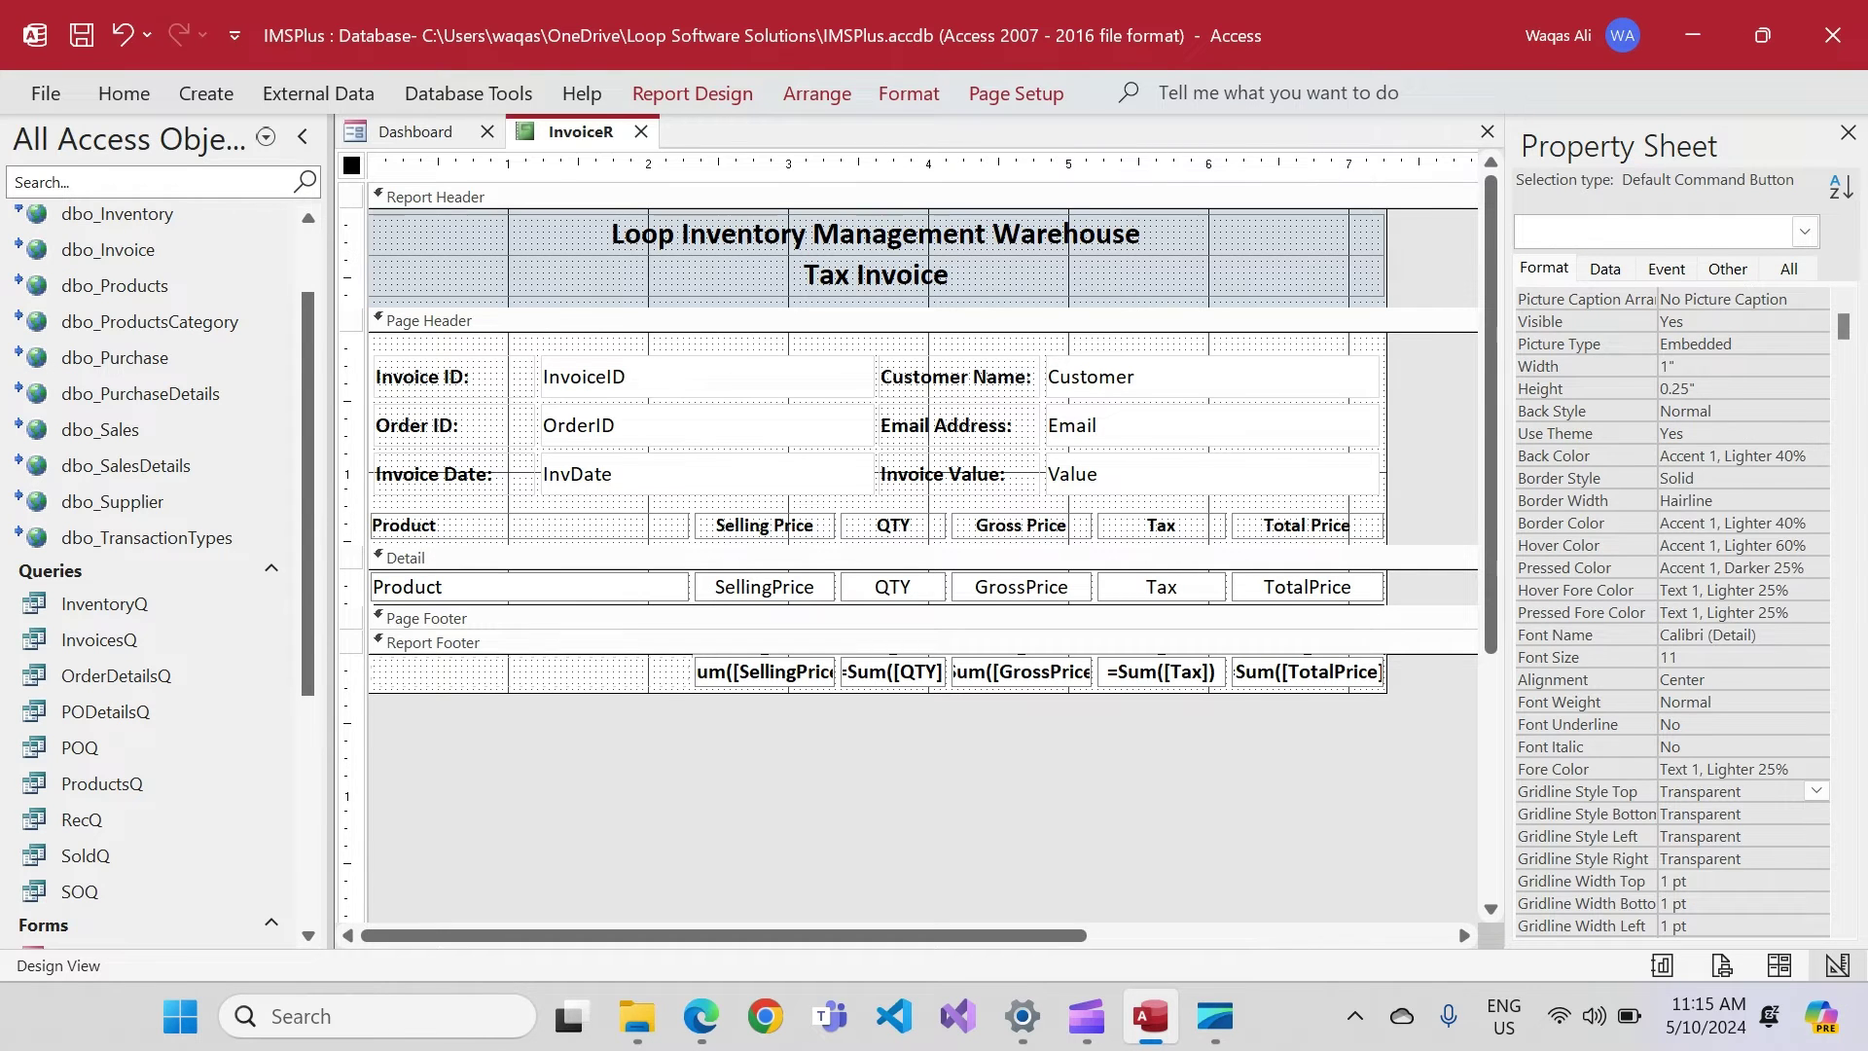
click(1185, 249)
text(Print)
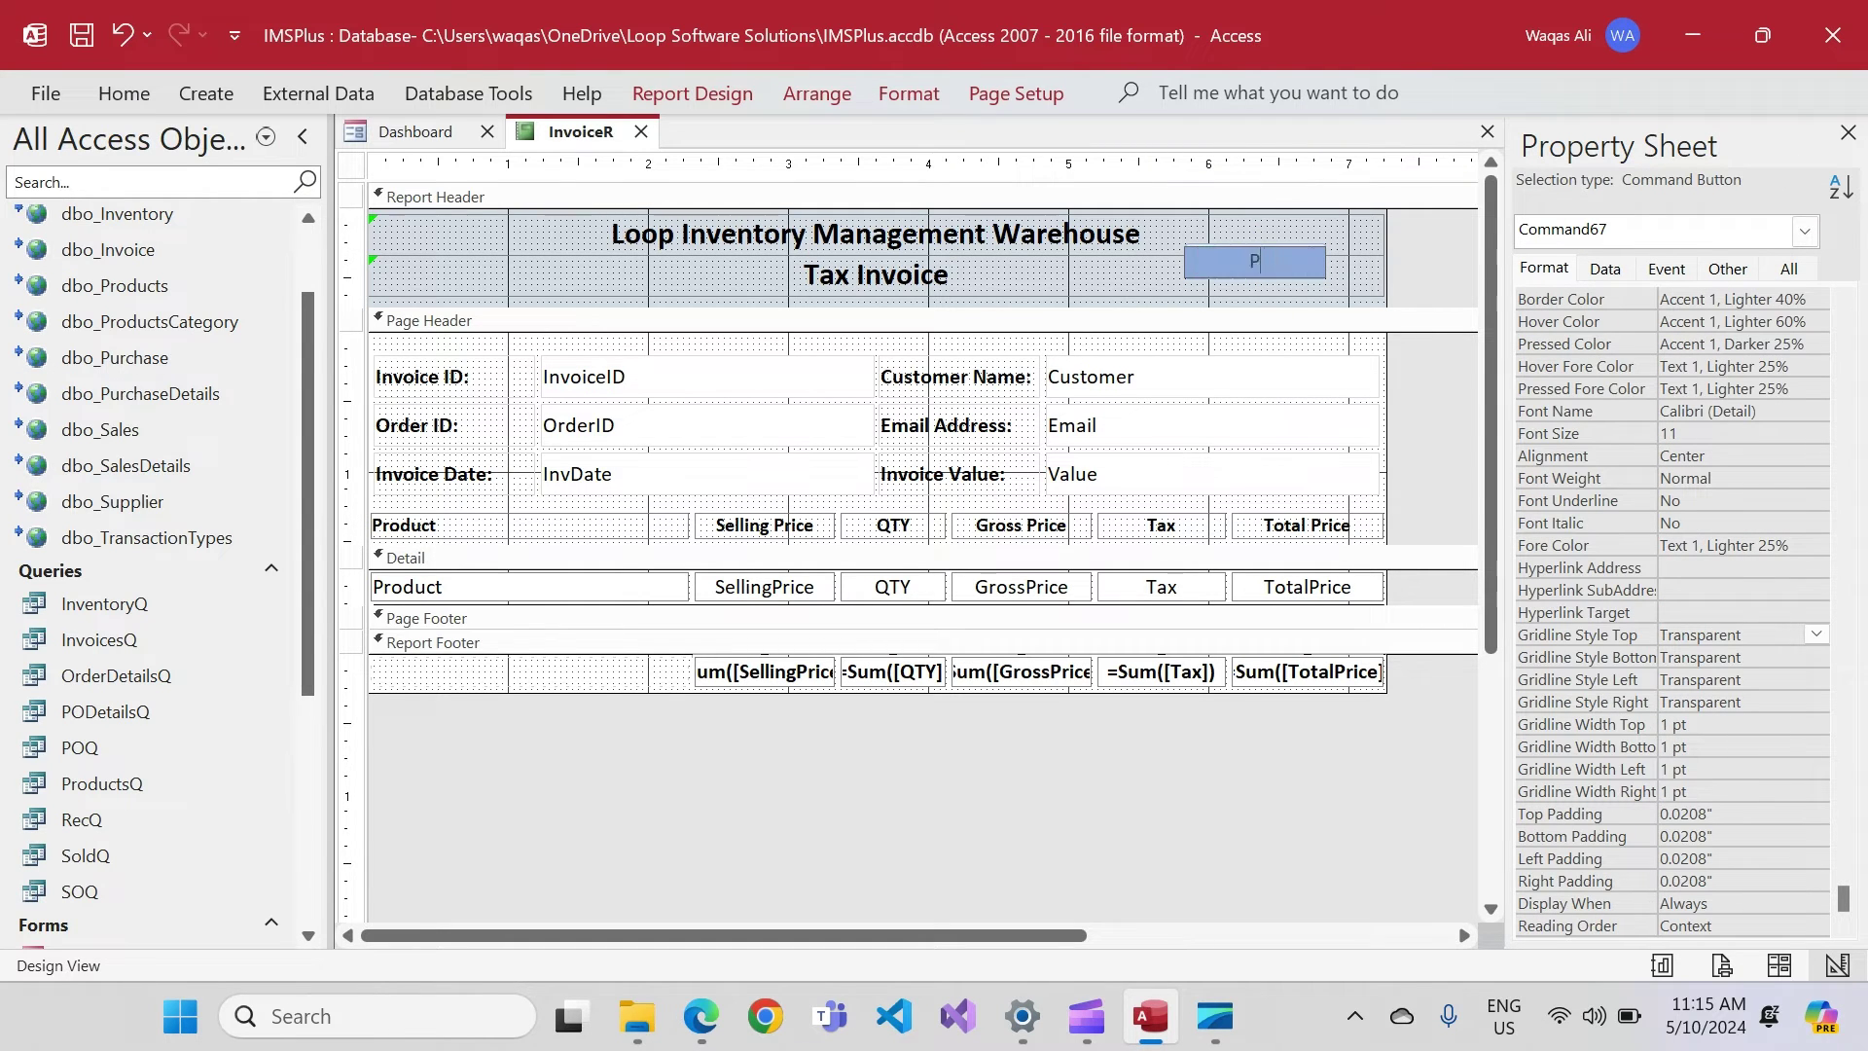
key(Return)
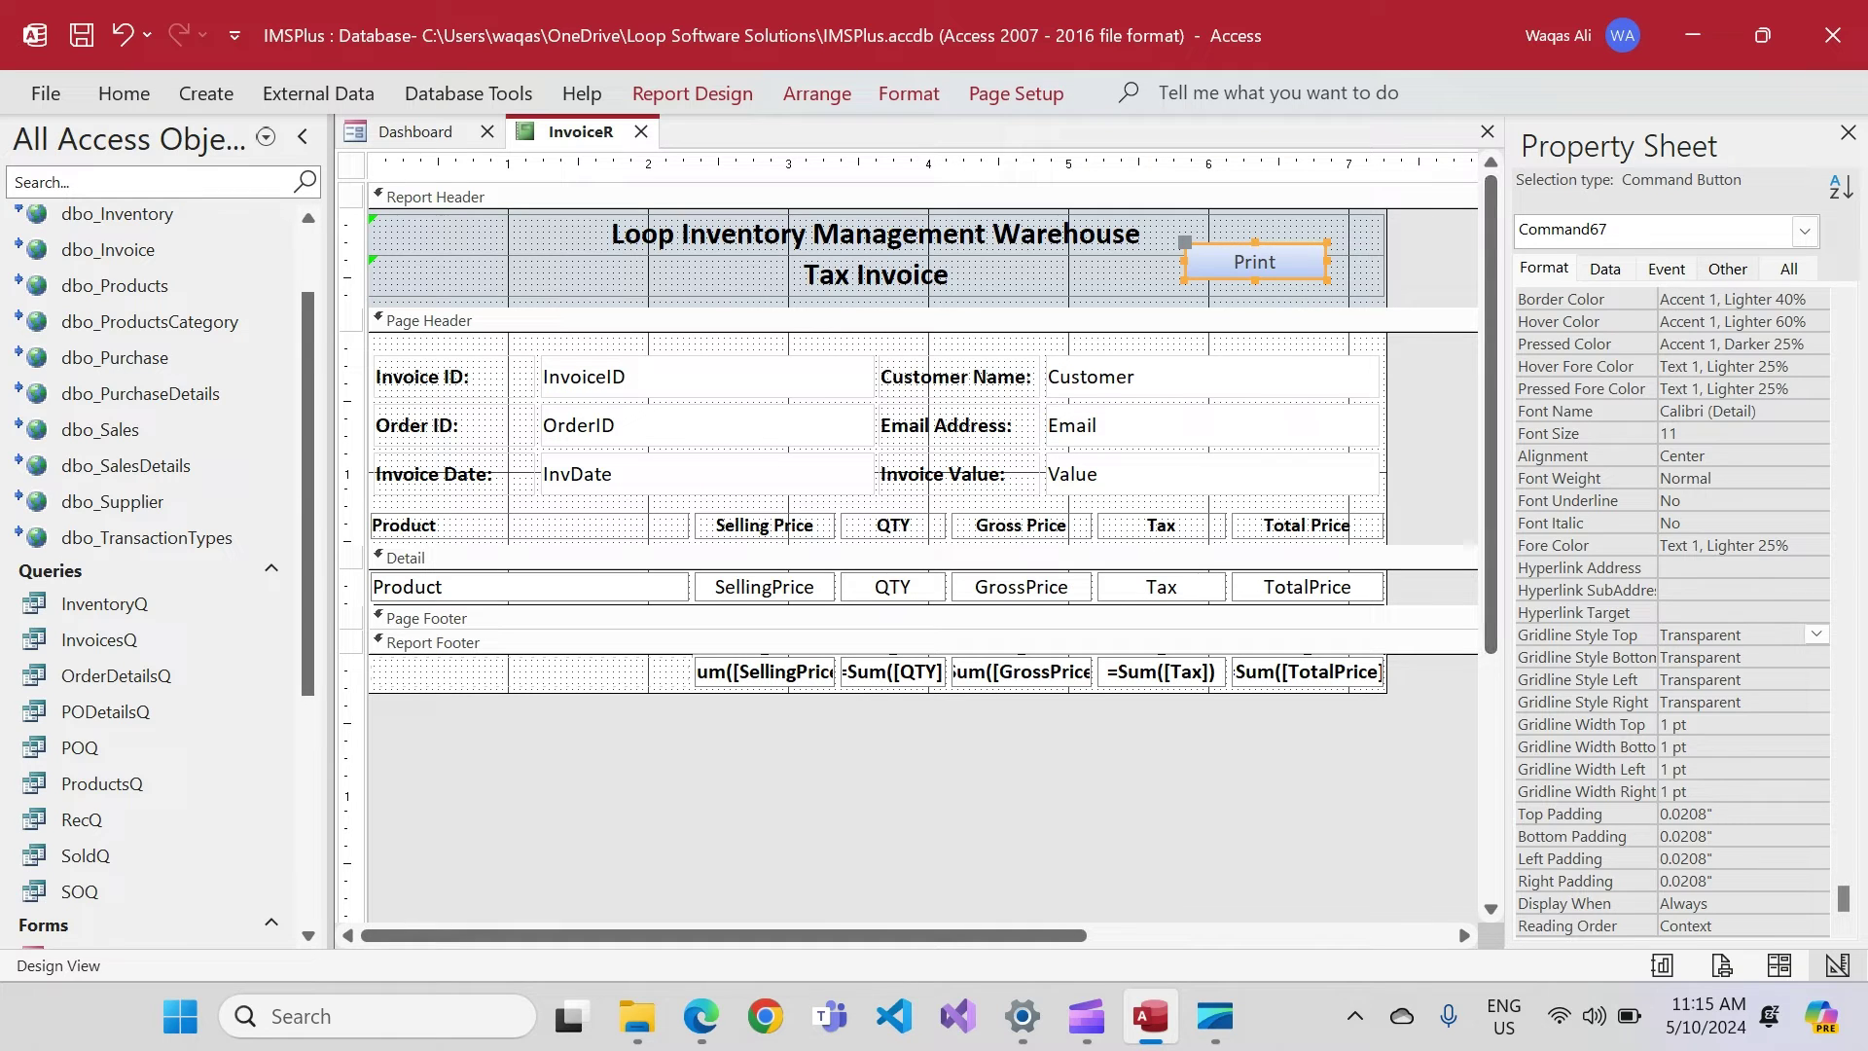
click(1728, 267)
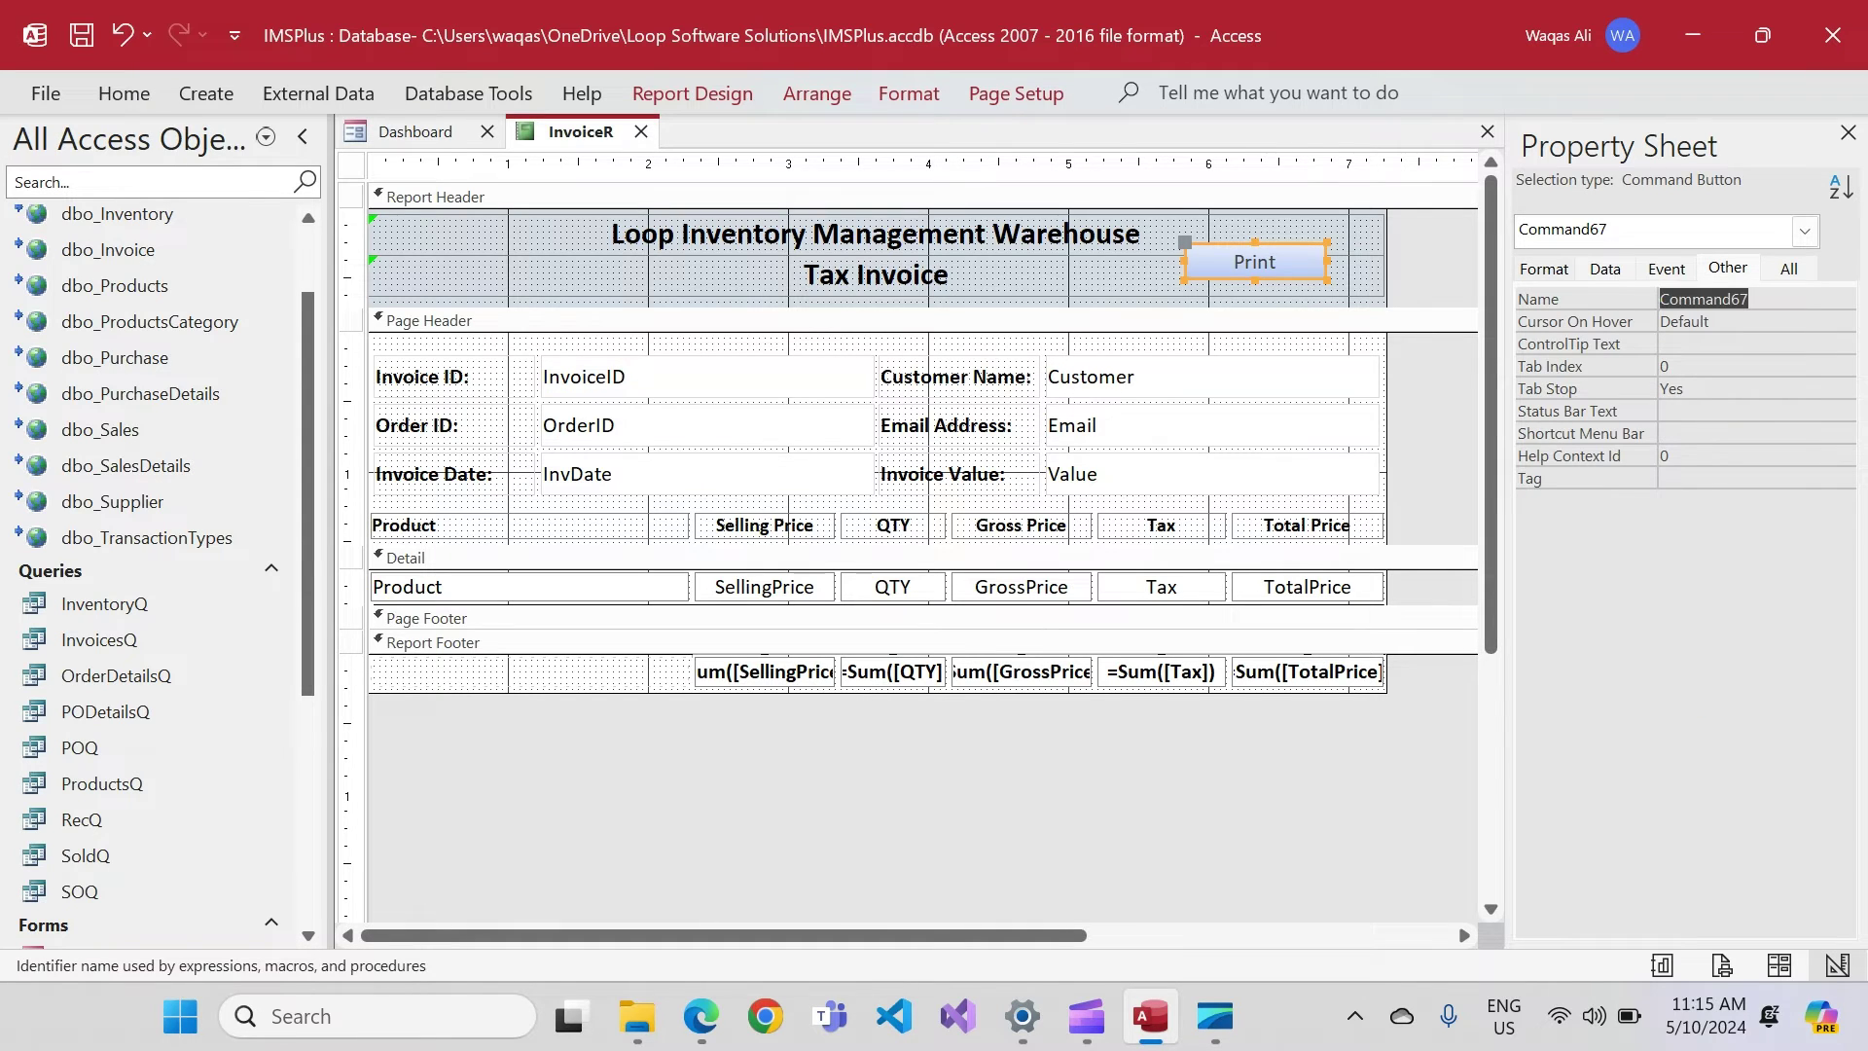
text(btnPrint)
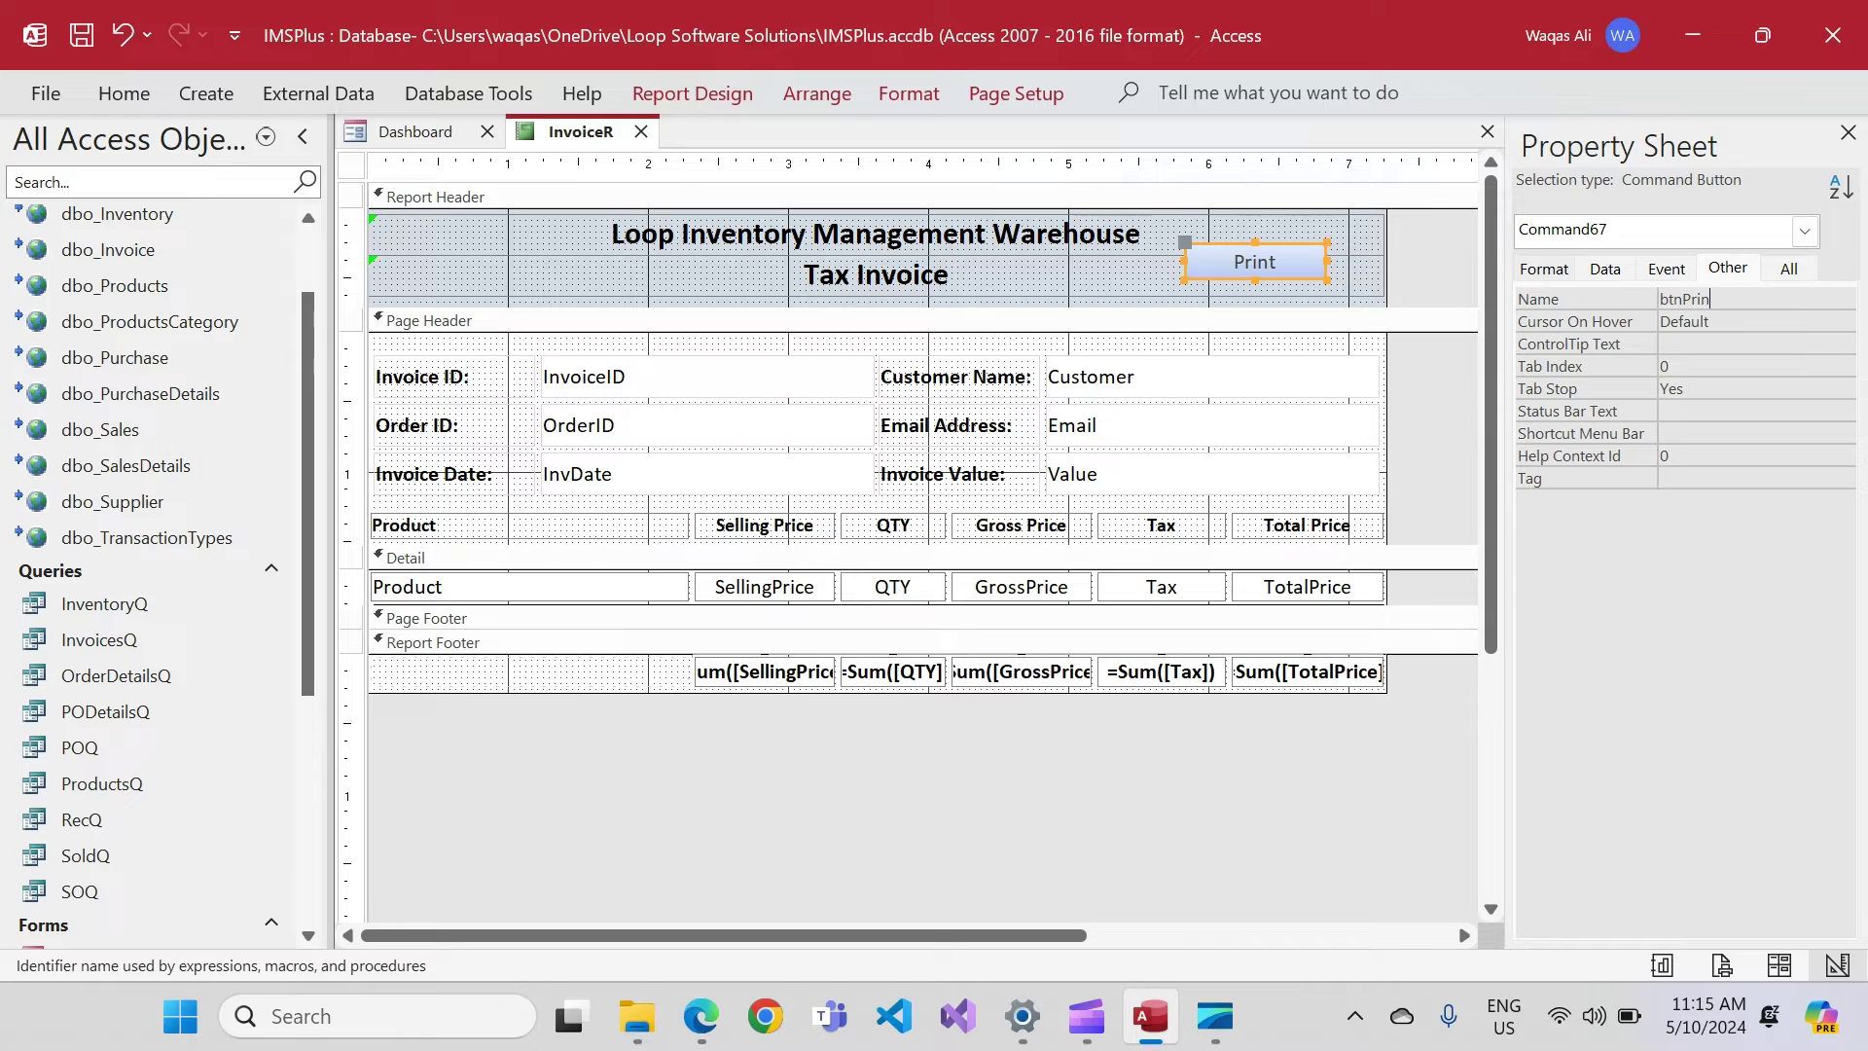
key(Return)
Step: Assign the built-in Printer picture to the btnPrint button
click(1544, 269)
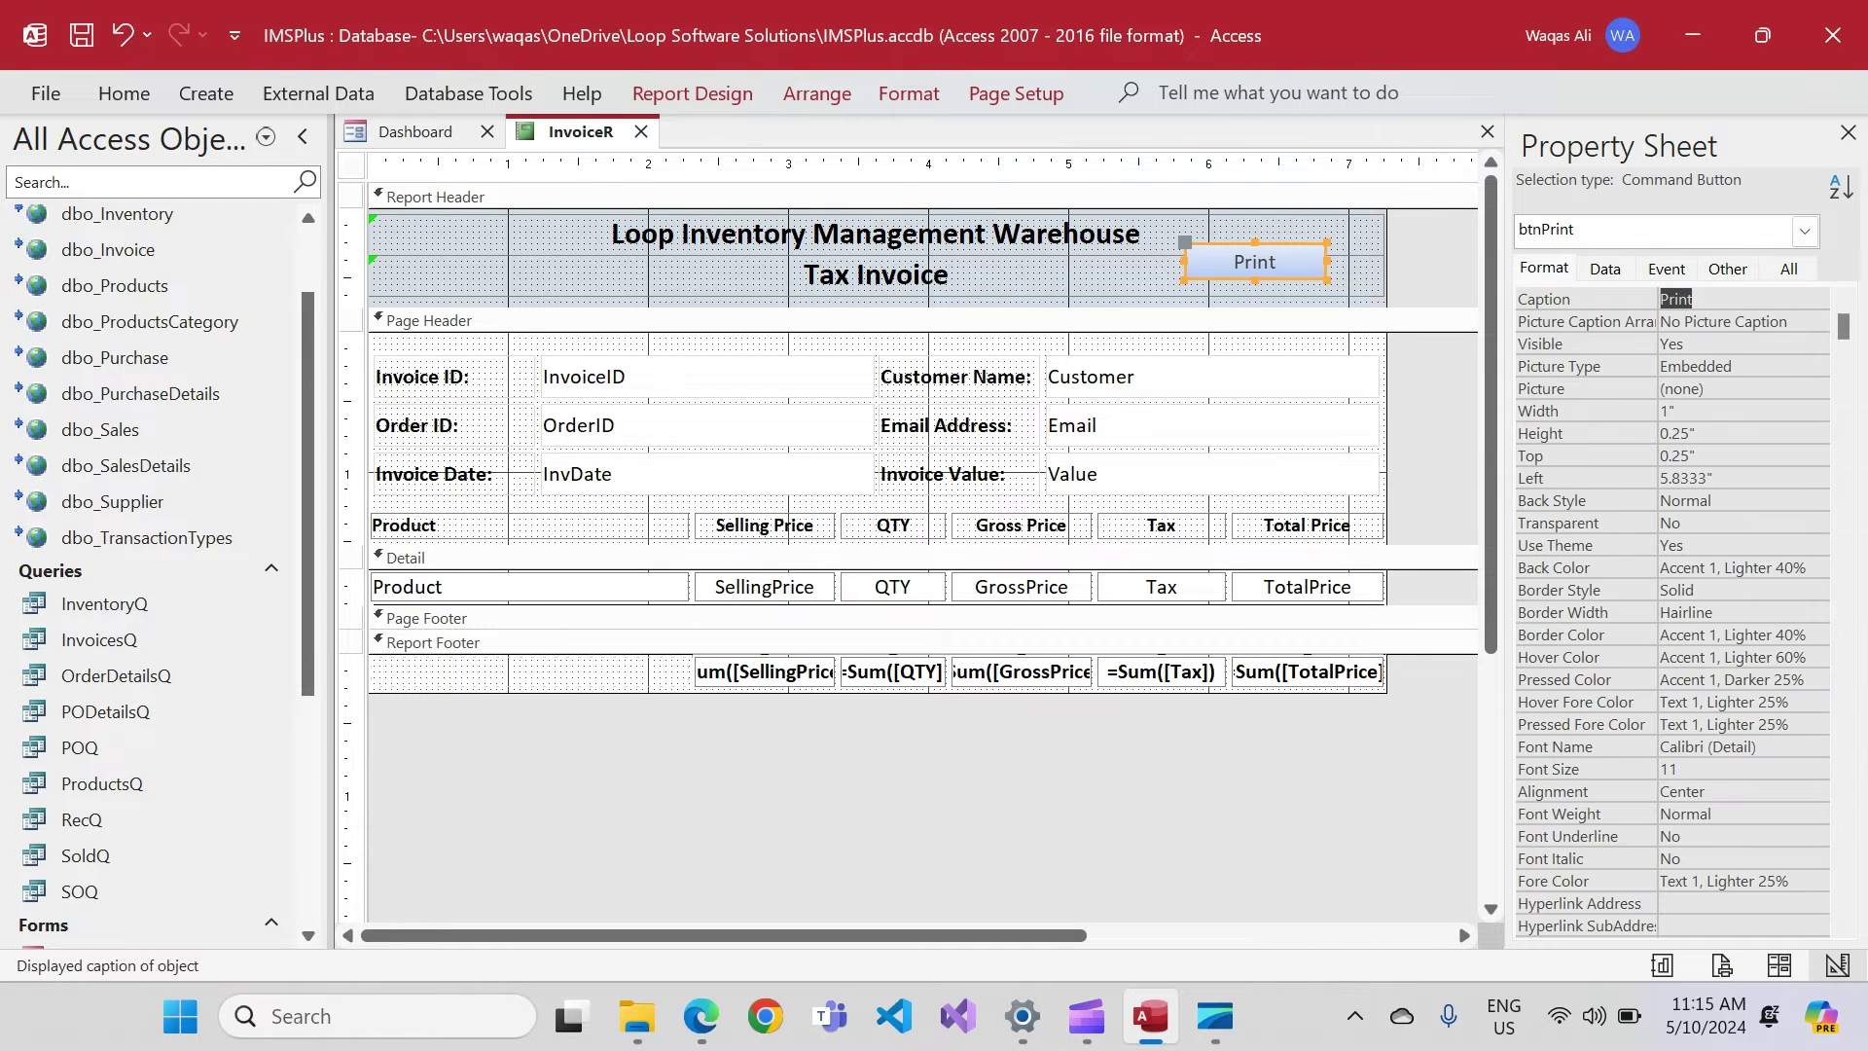
click(1741, 388)
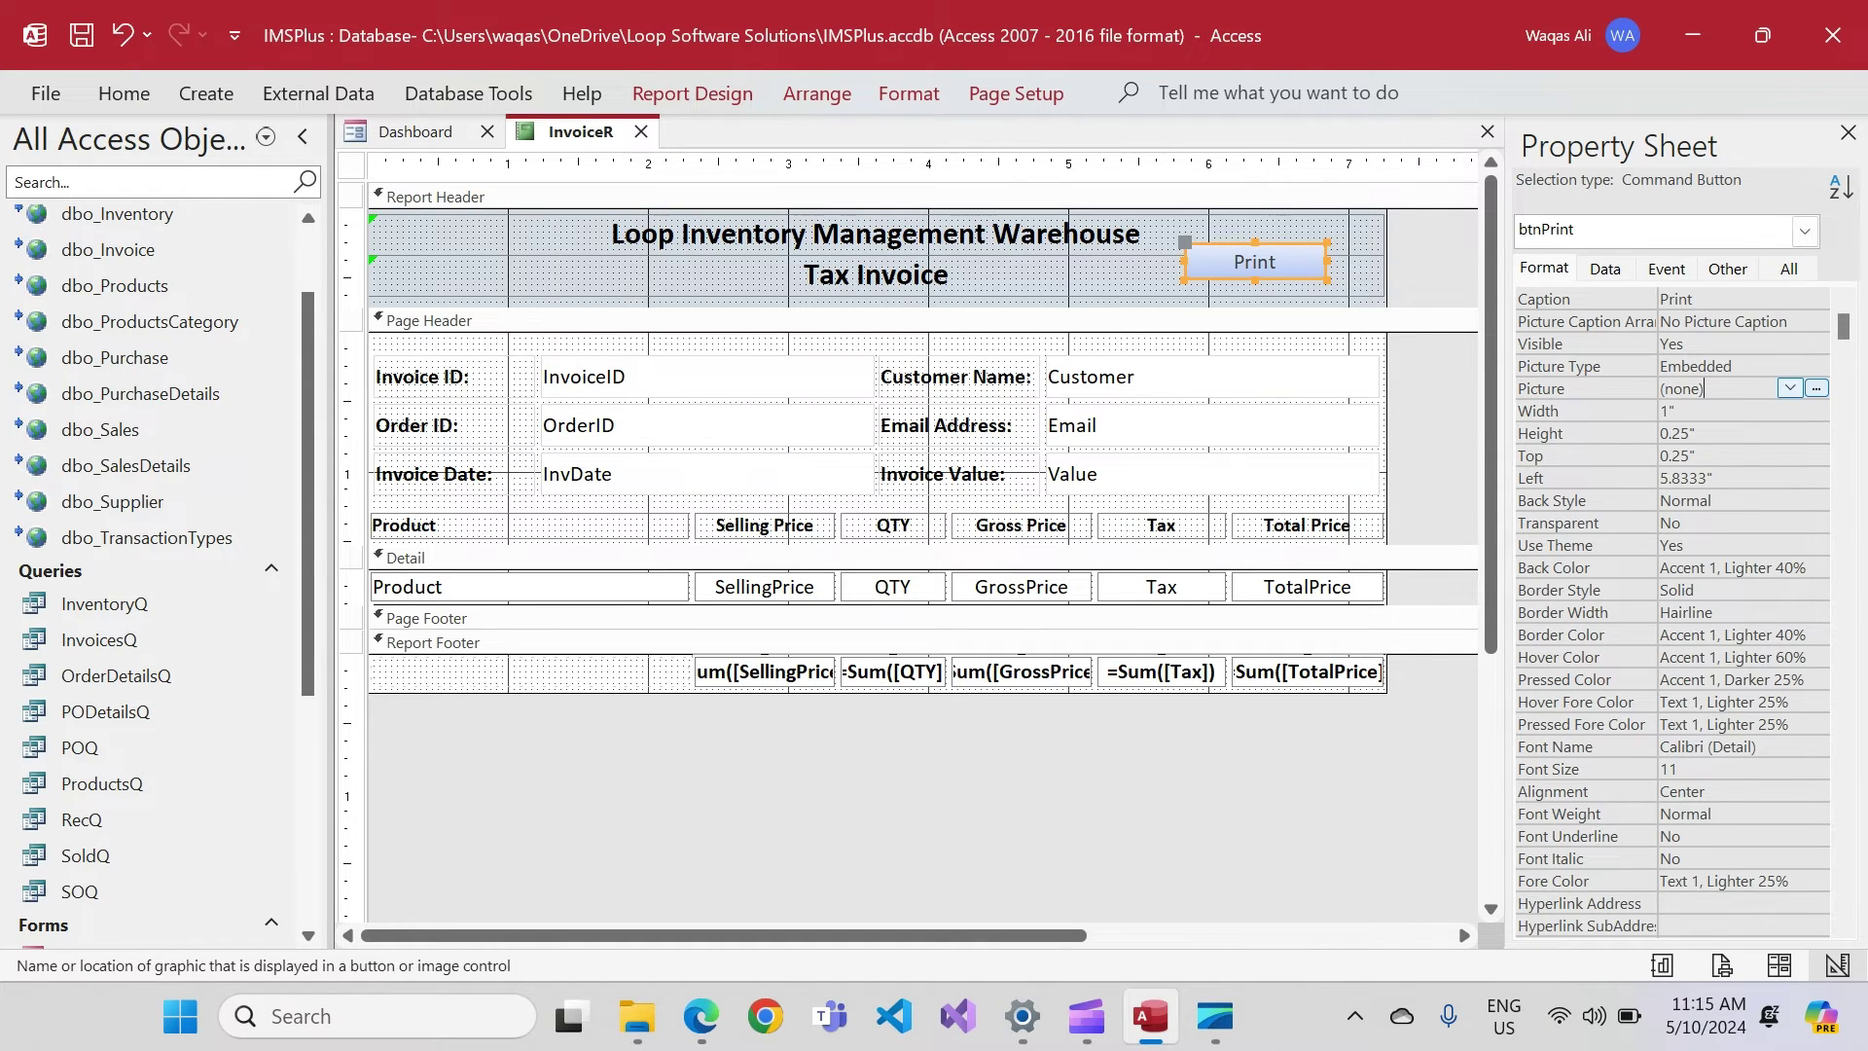
click(1816, 388)
click(915, 419)
key(p)
key(p)
key(p)
key(p)
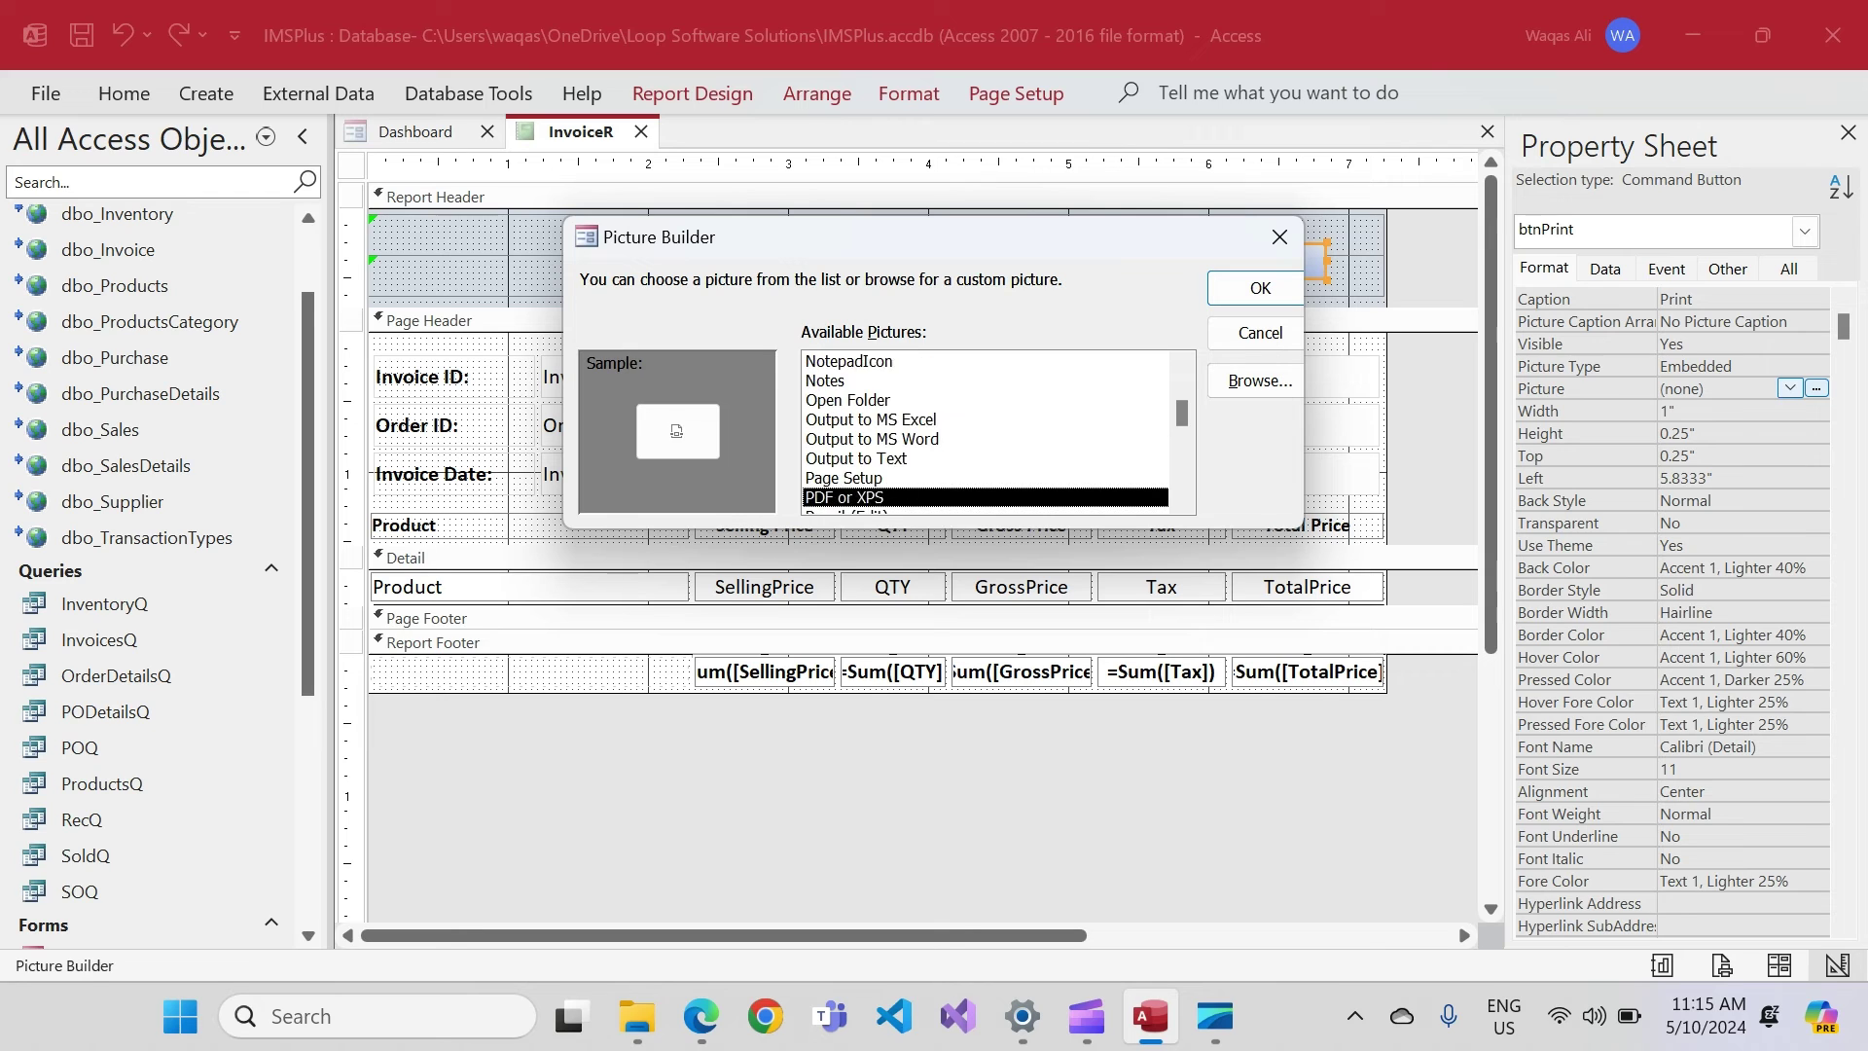
key(p)
key(p)
key(p)
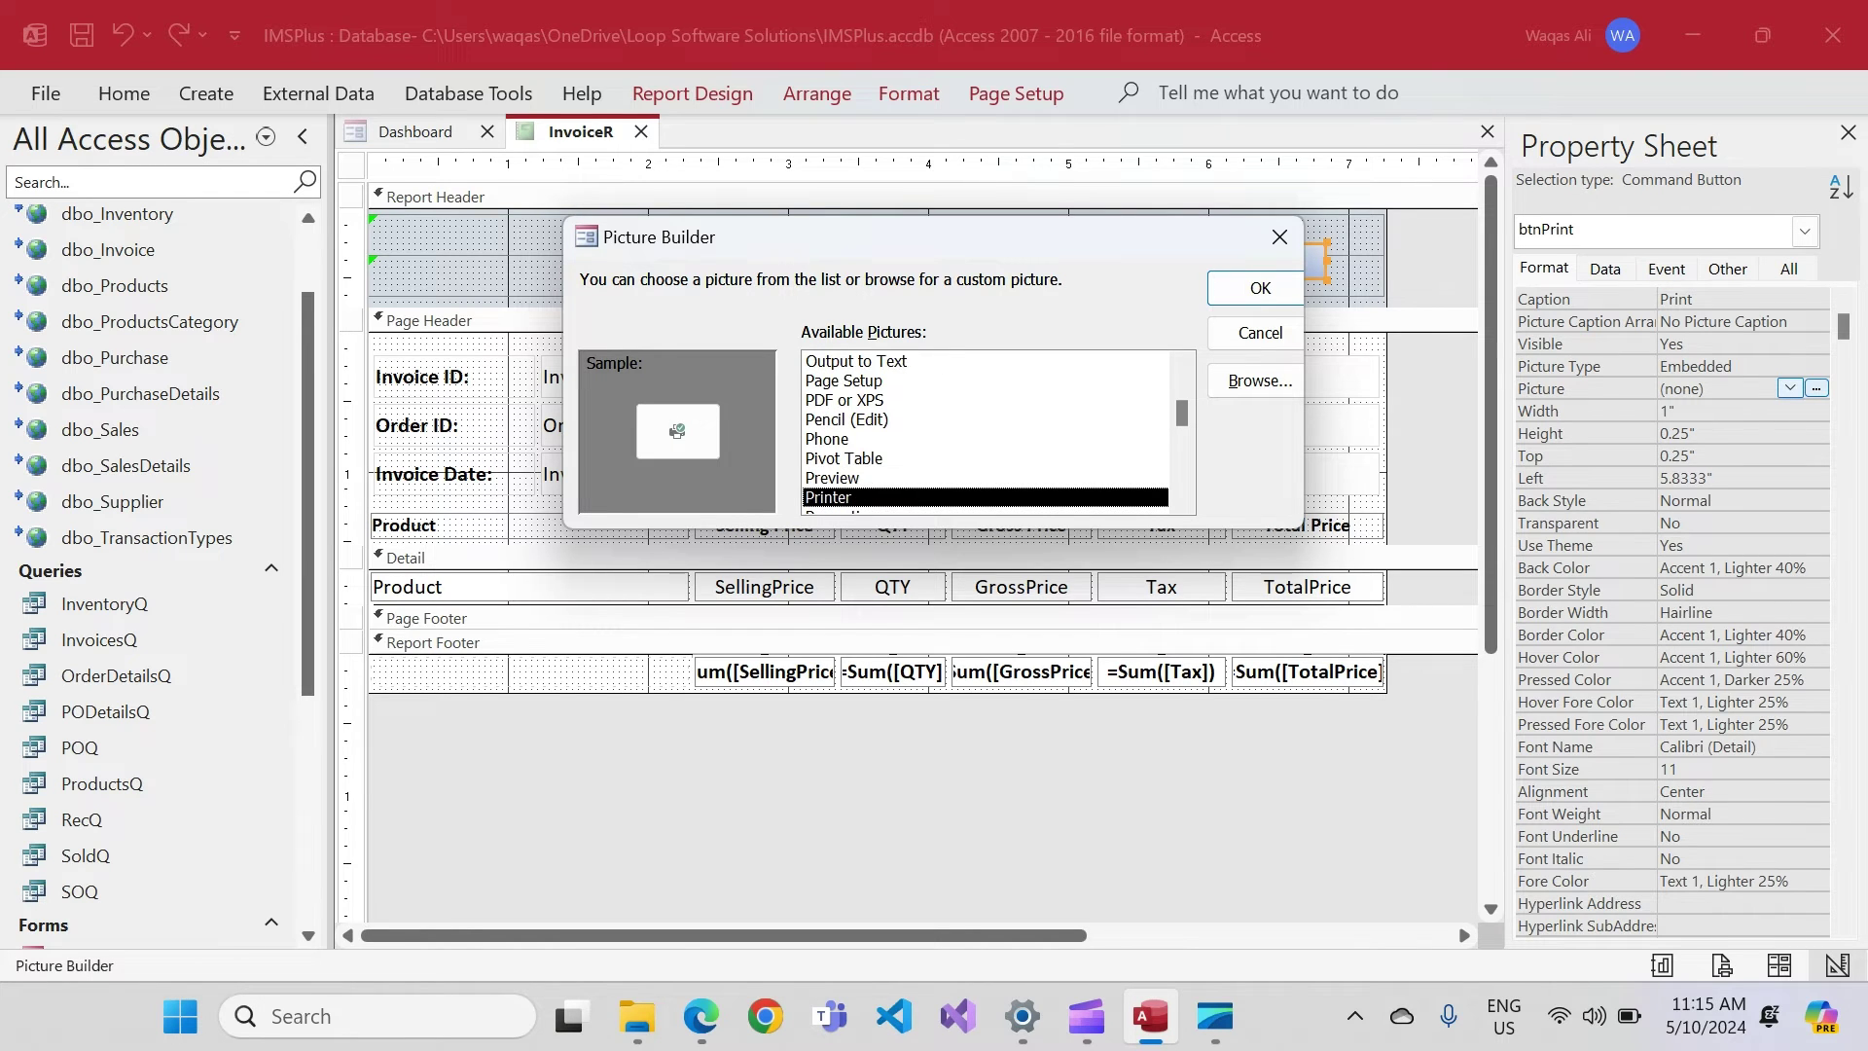
key(Return)
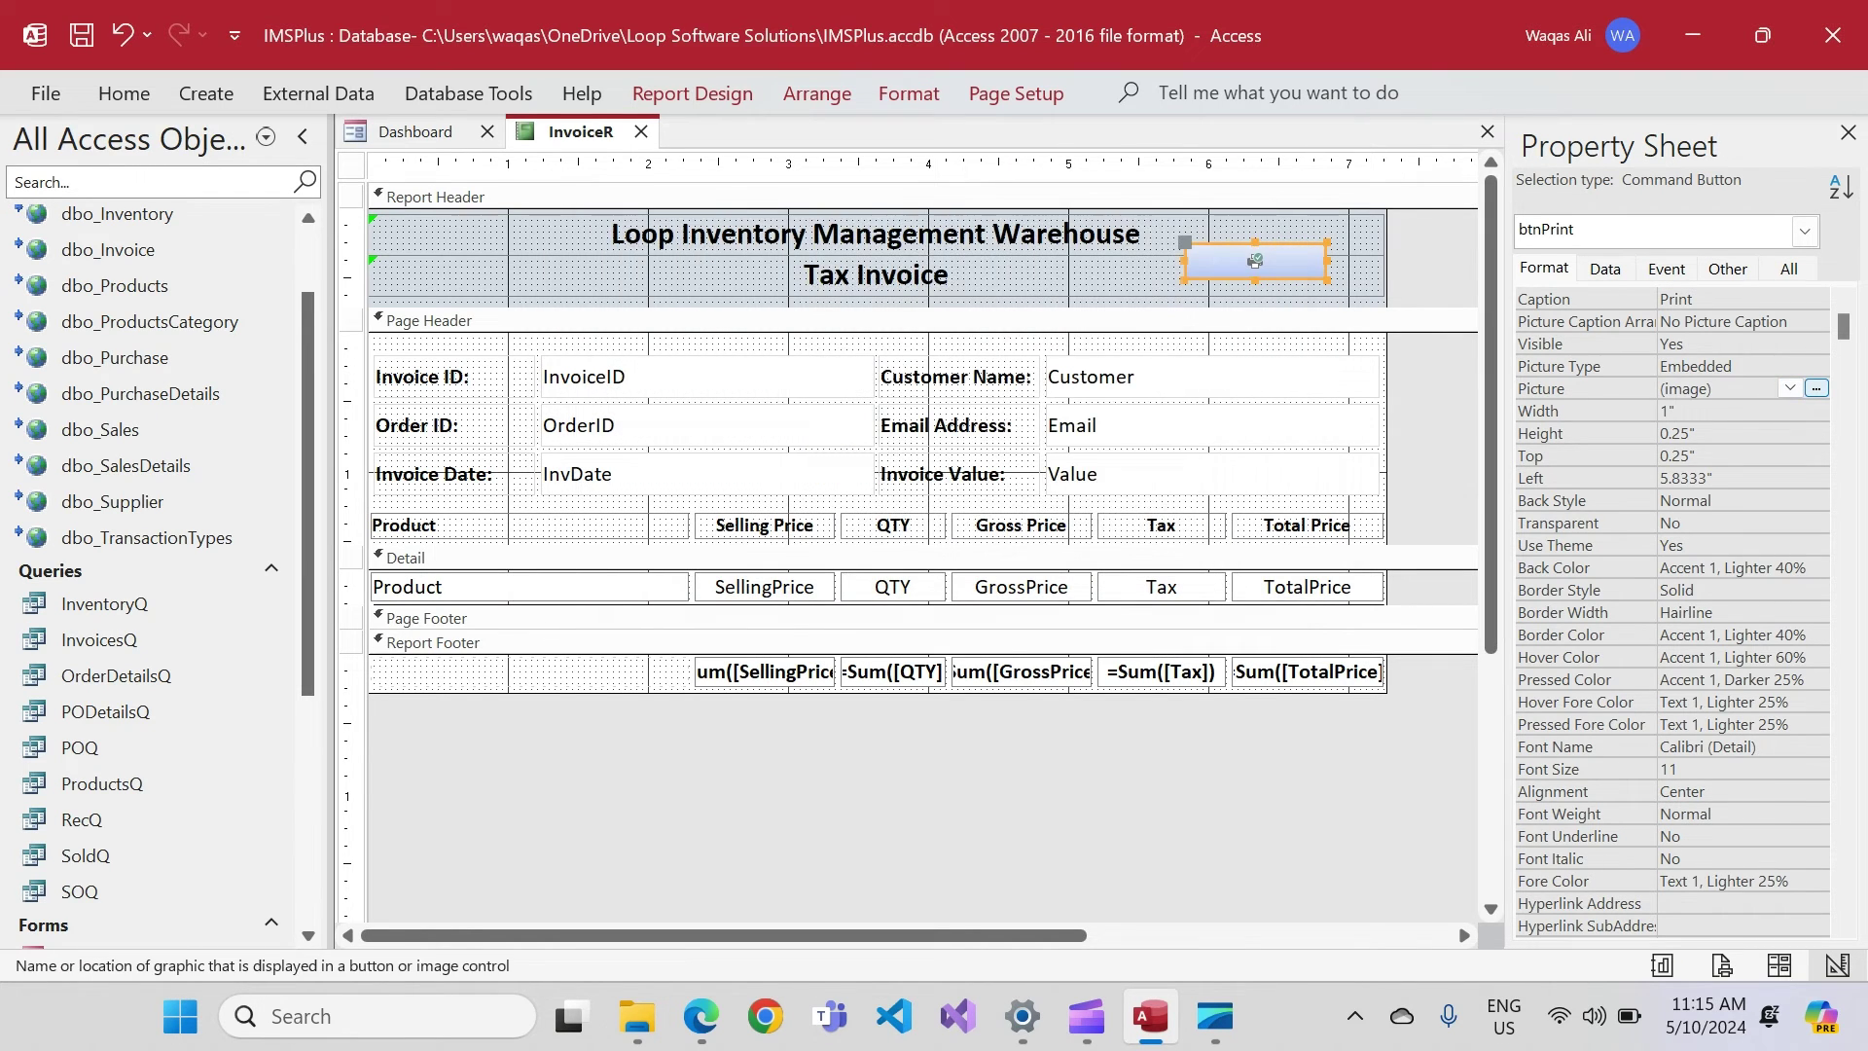
Step: Set the Print button's picture caption arrangement to General and shift the button right to about 6.125" from the left
double_click(1742, 344)
double_click(1741, 343)
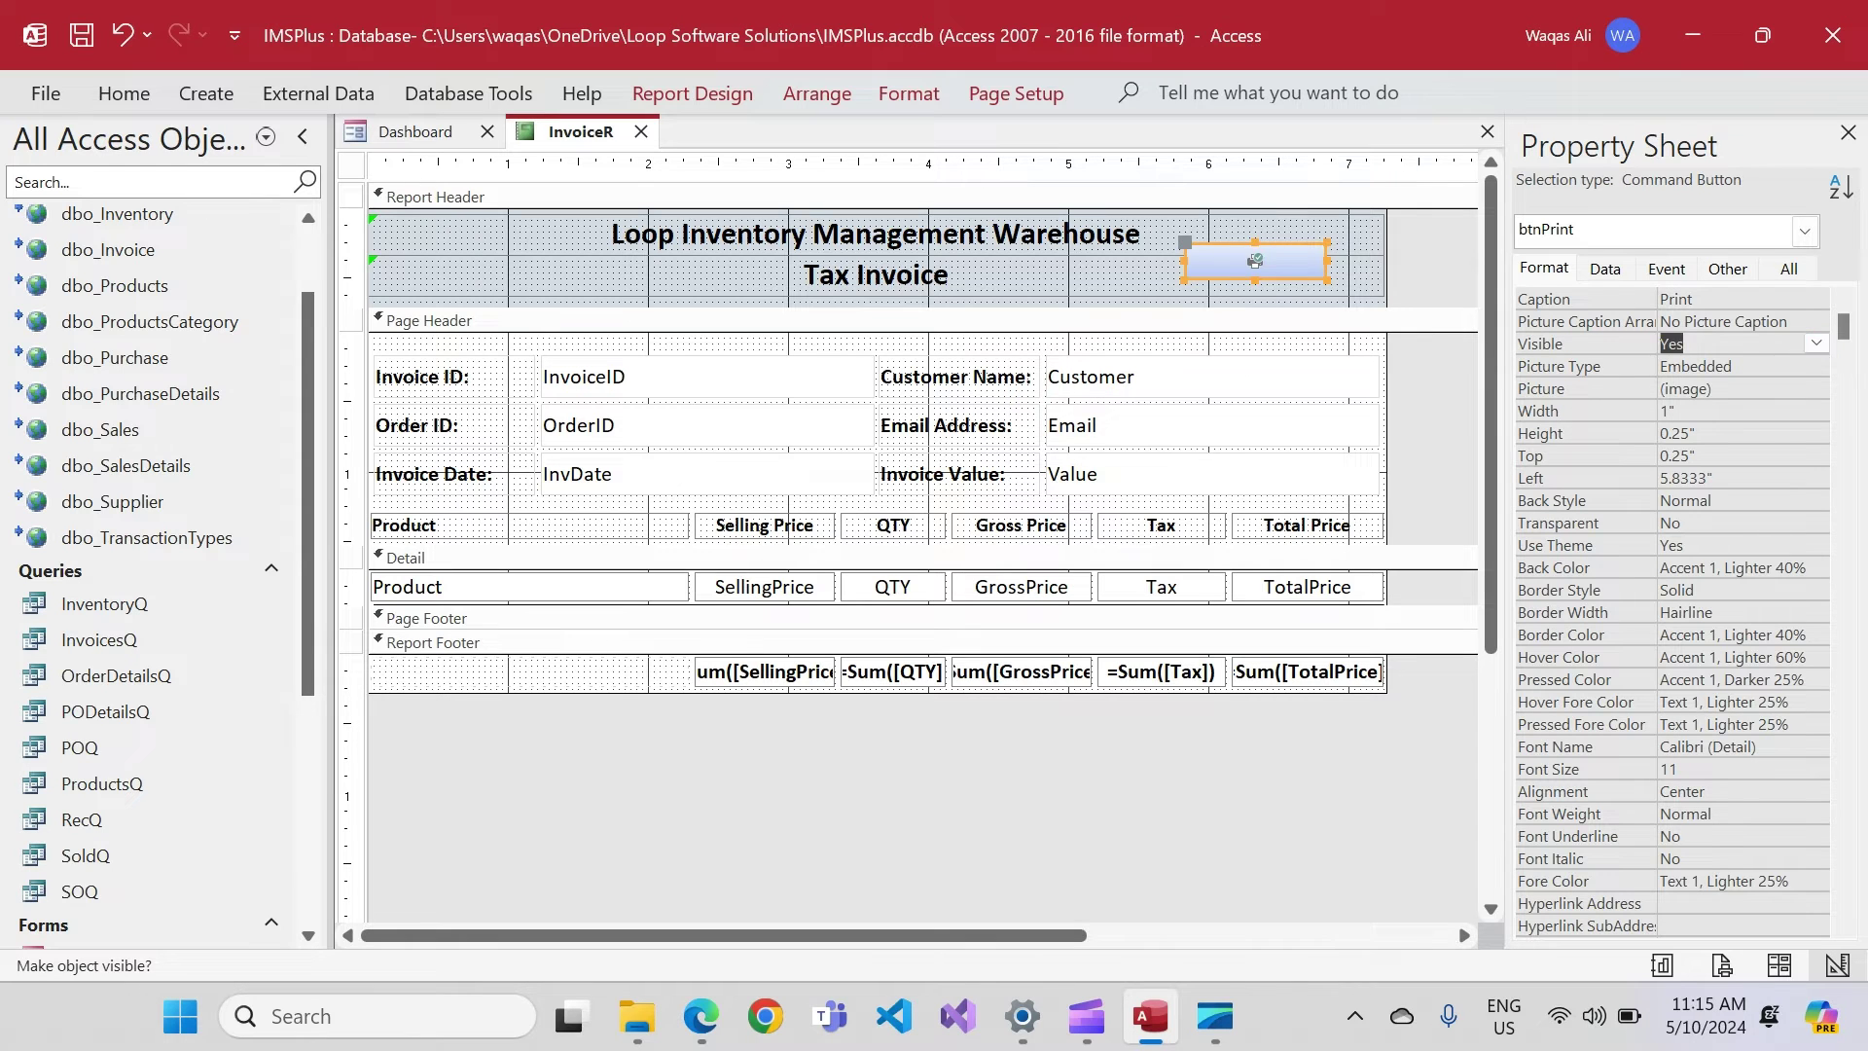
double_click(1741, 321)
click(1430, 389)
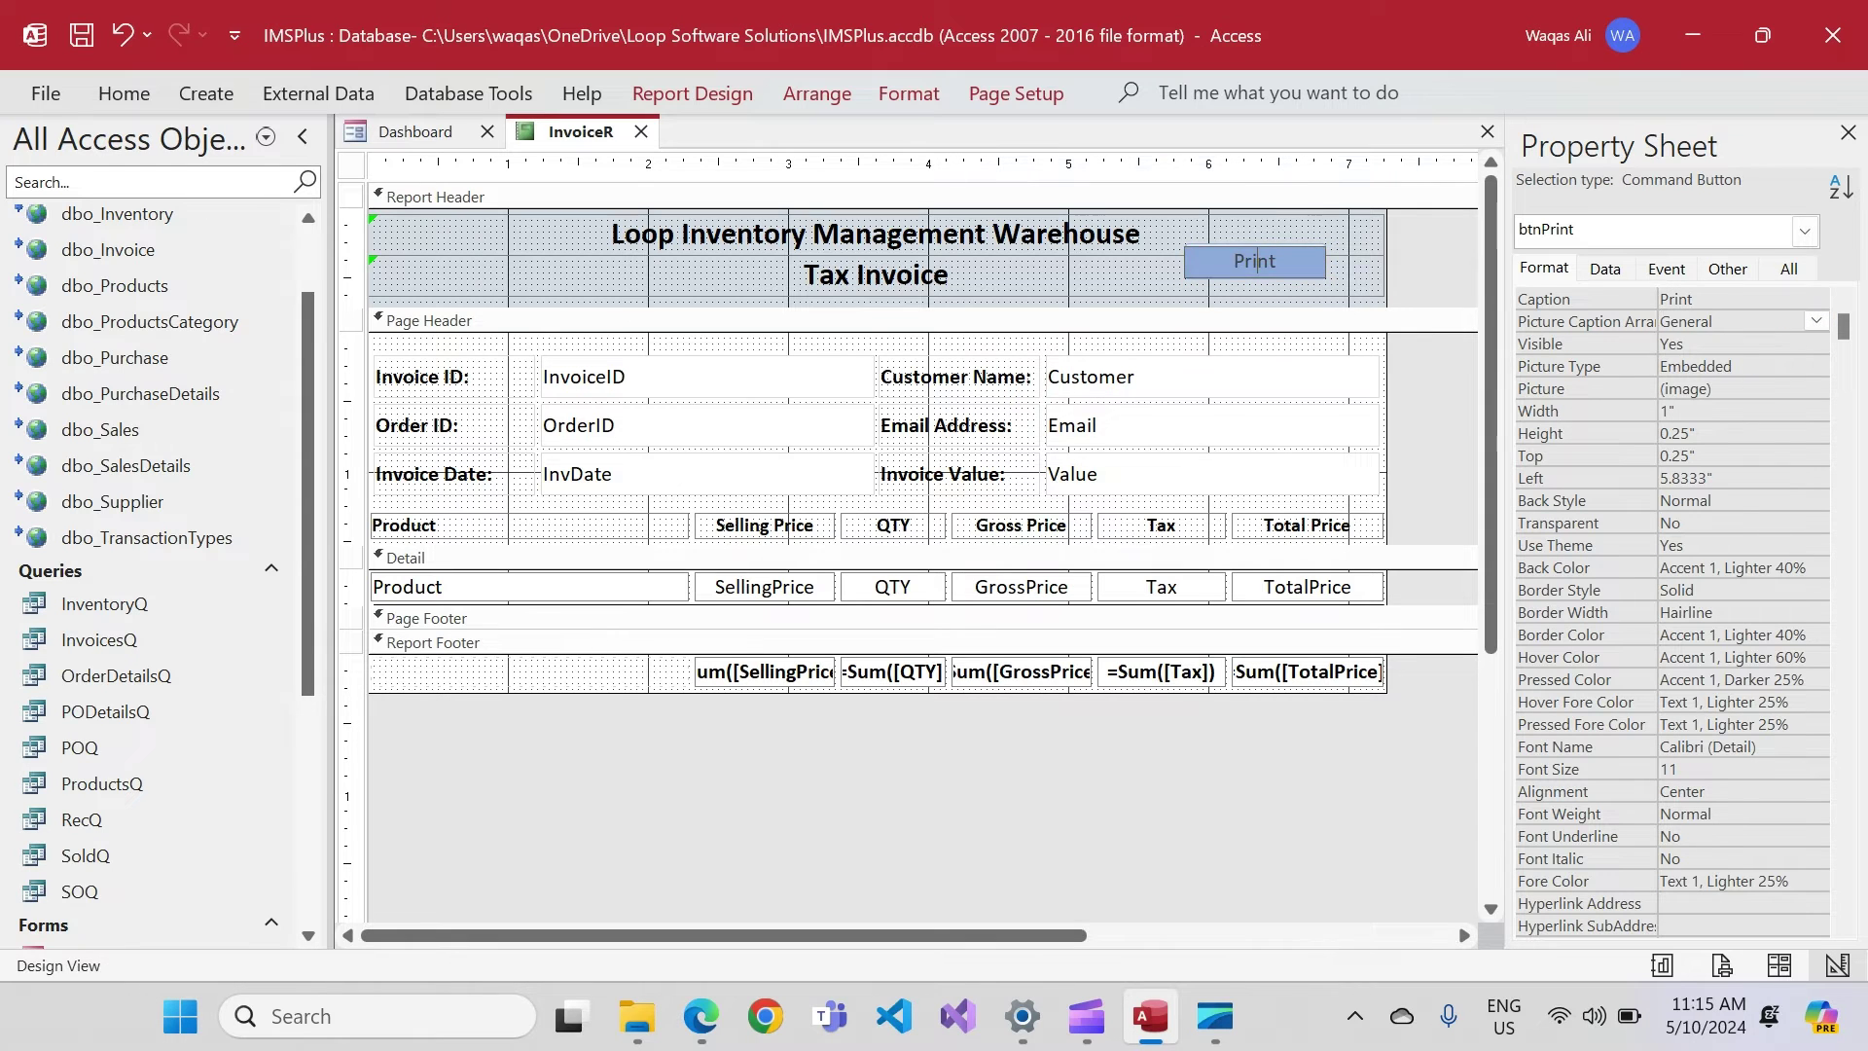
drag(1255, 262, 1296, 262)
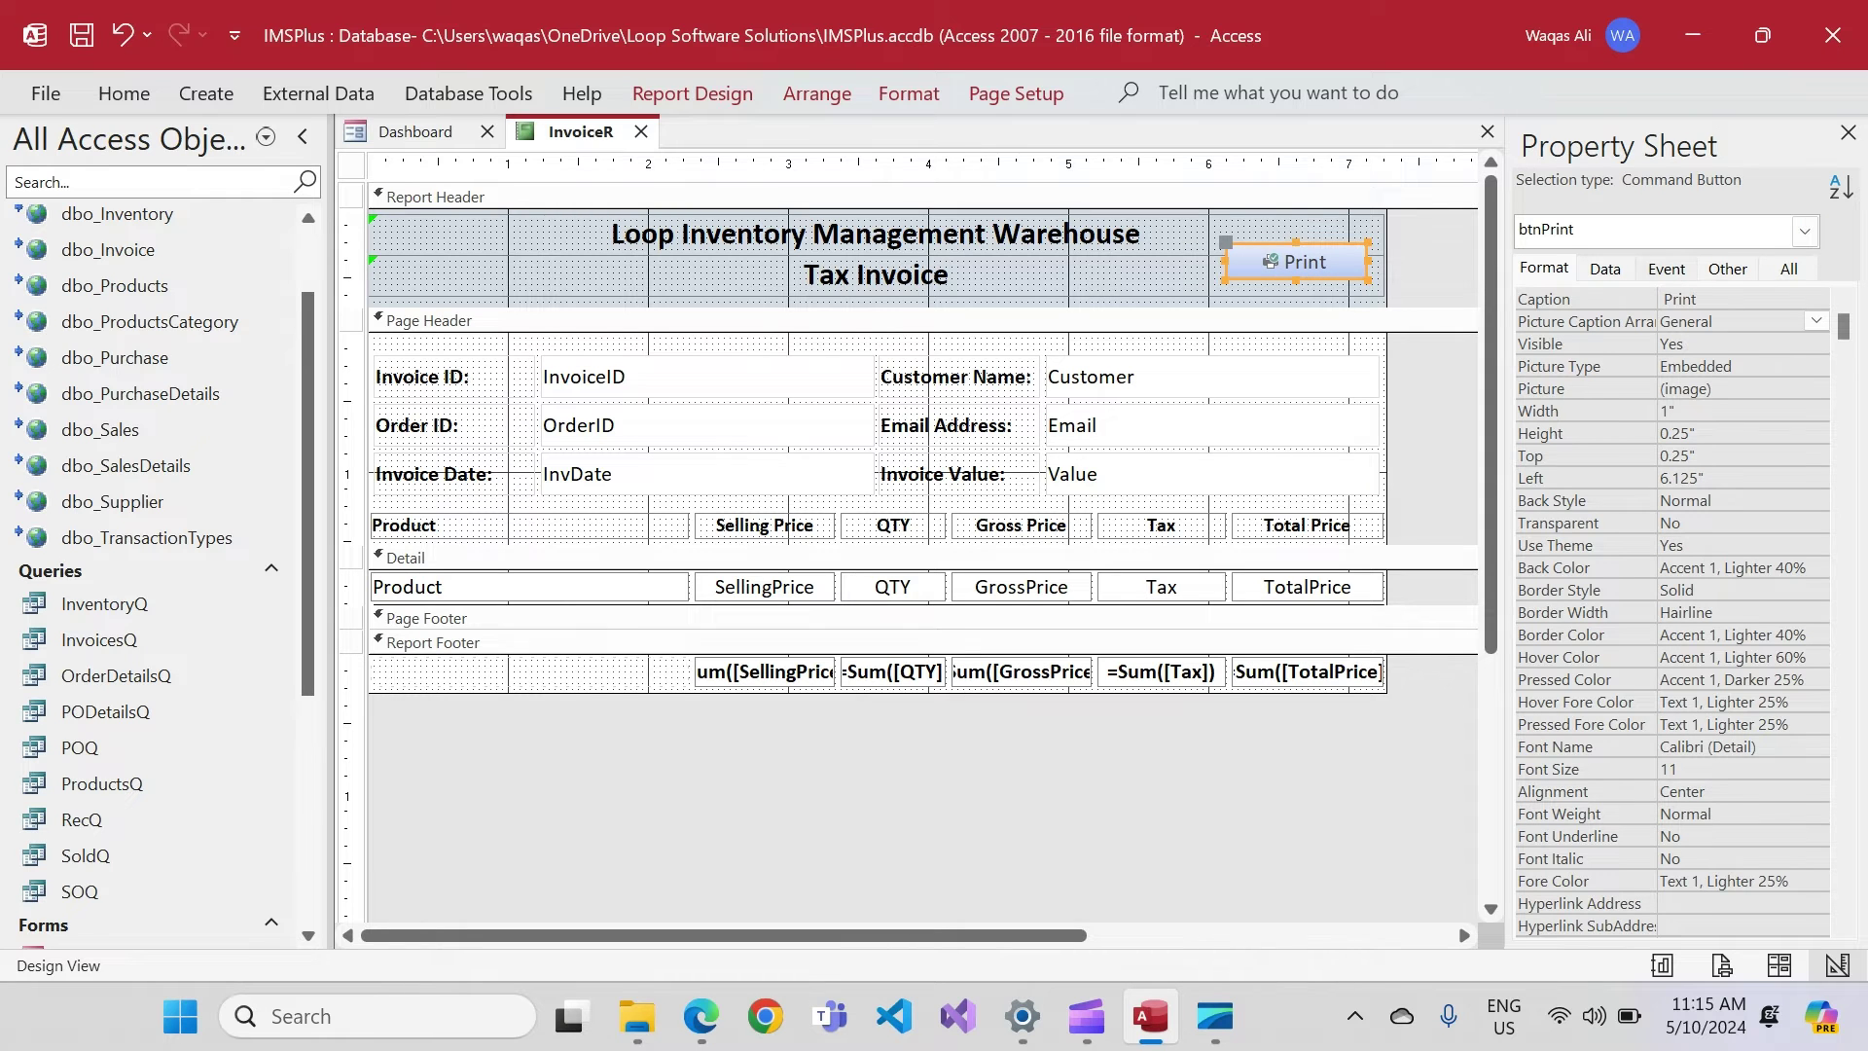
Step: Create the Print button's On Click event procedure with the Code Builder and add the line On Error Resume Next
click(1665, 269)
click(1842, 299)
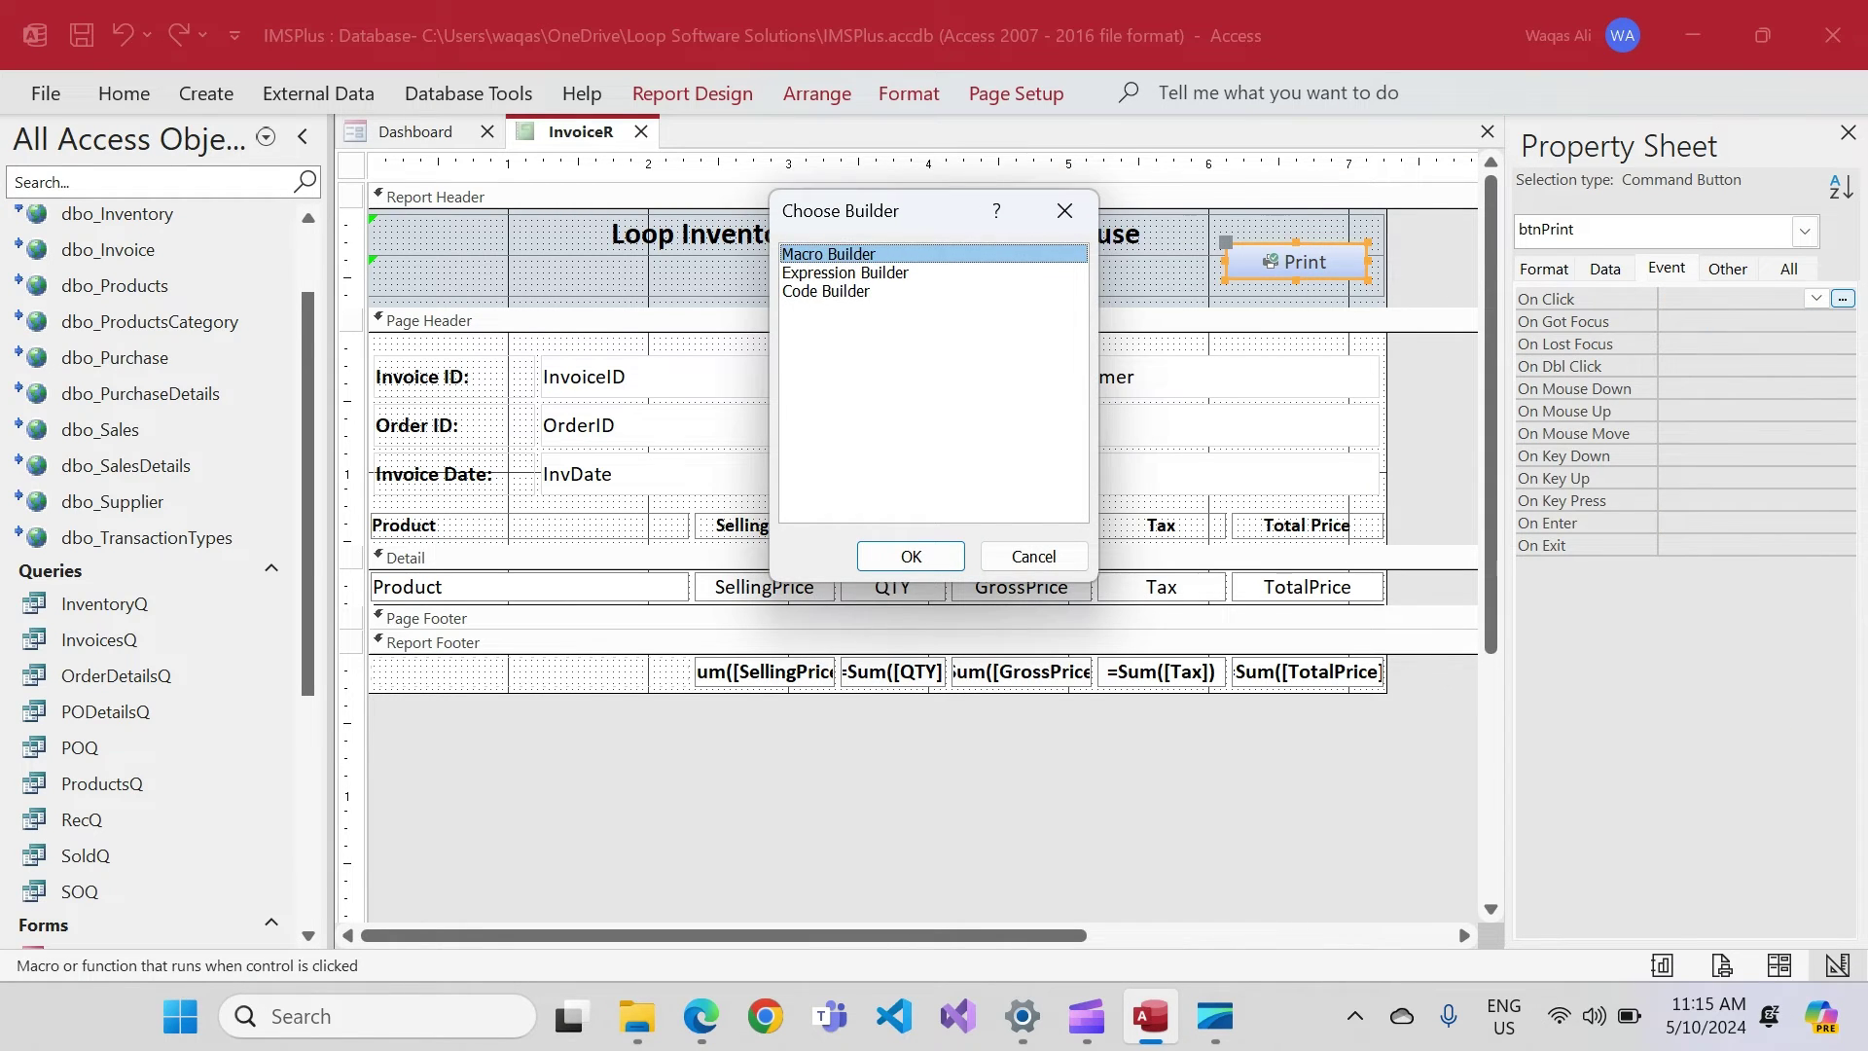
double_click(837, 291)
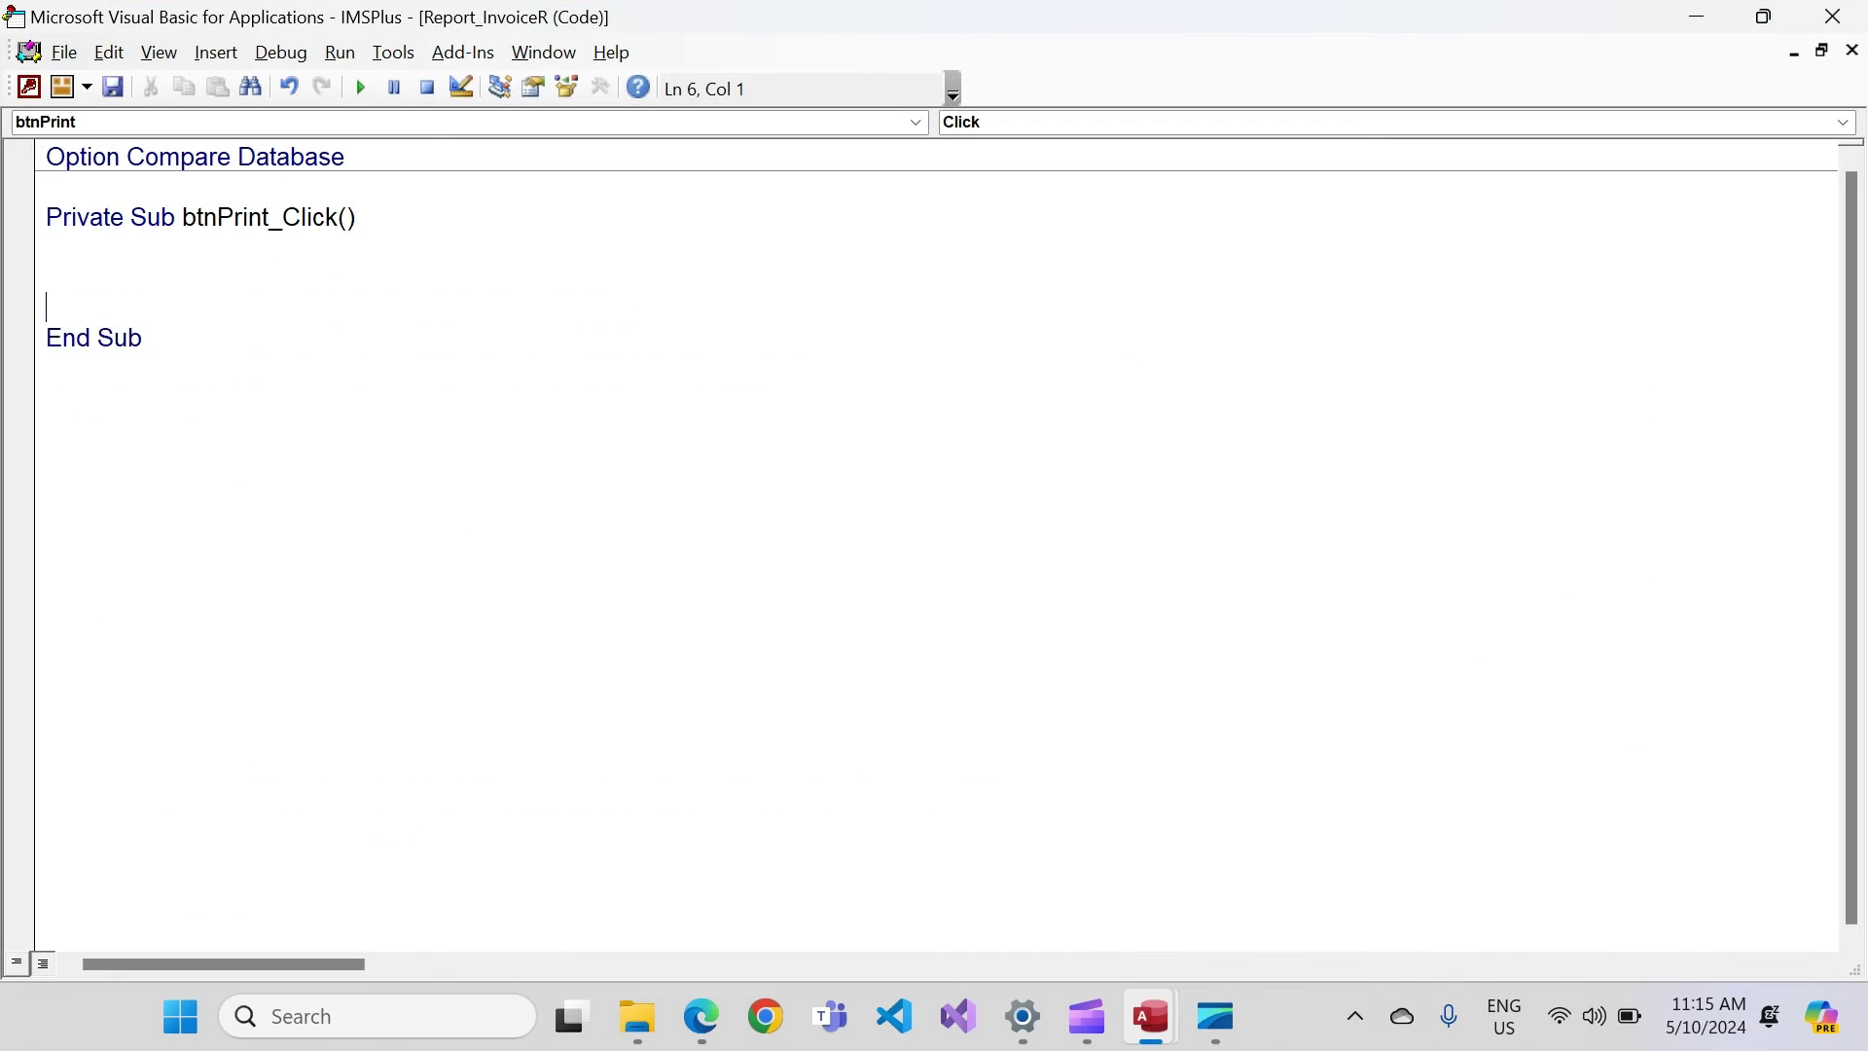
key(Return)
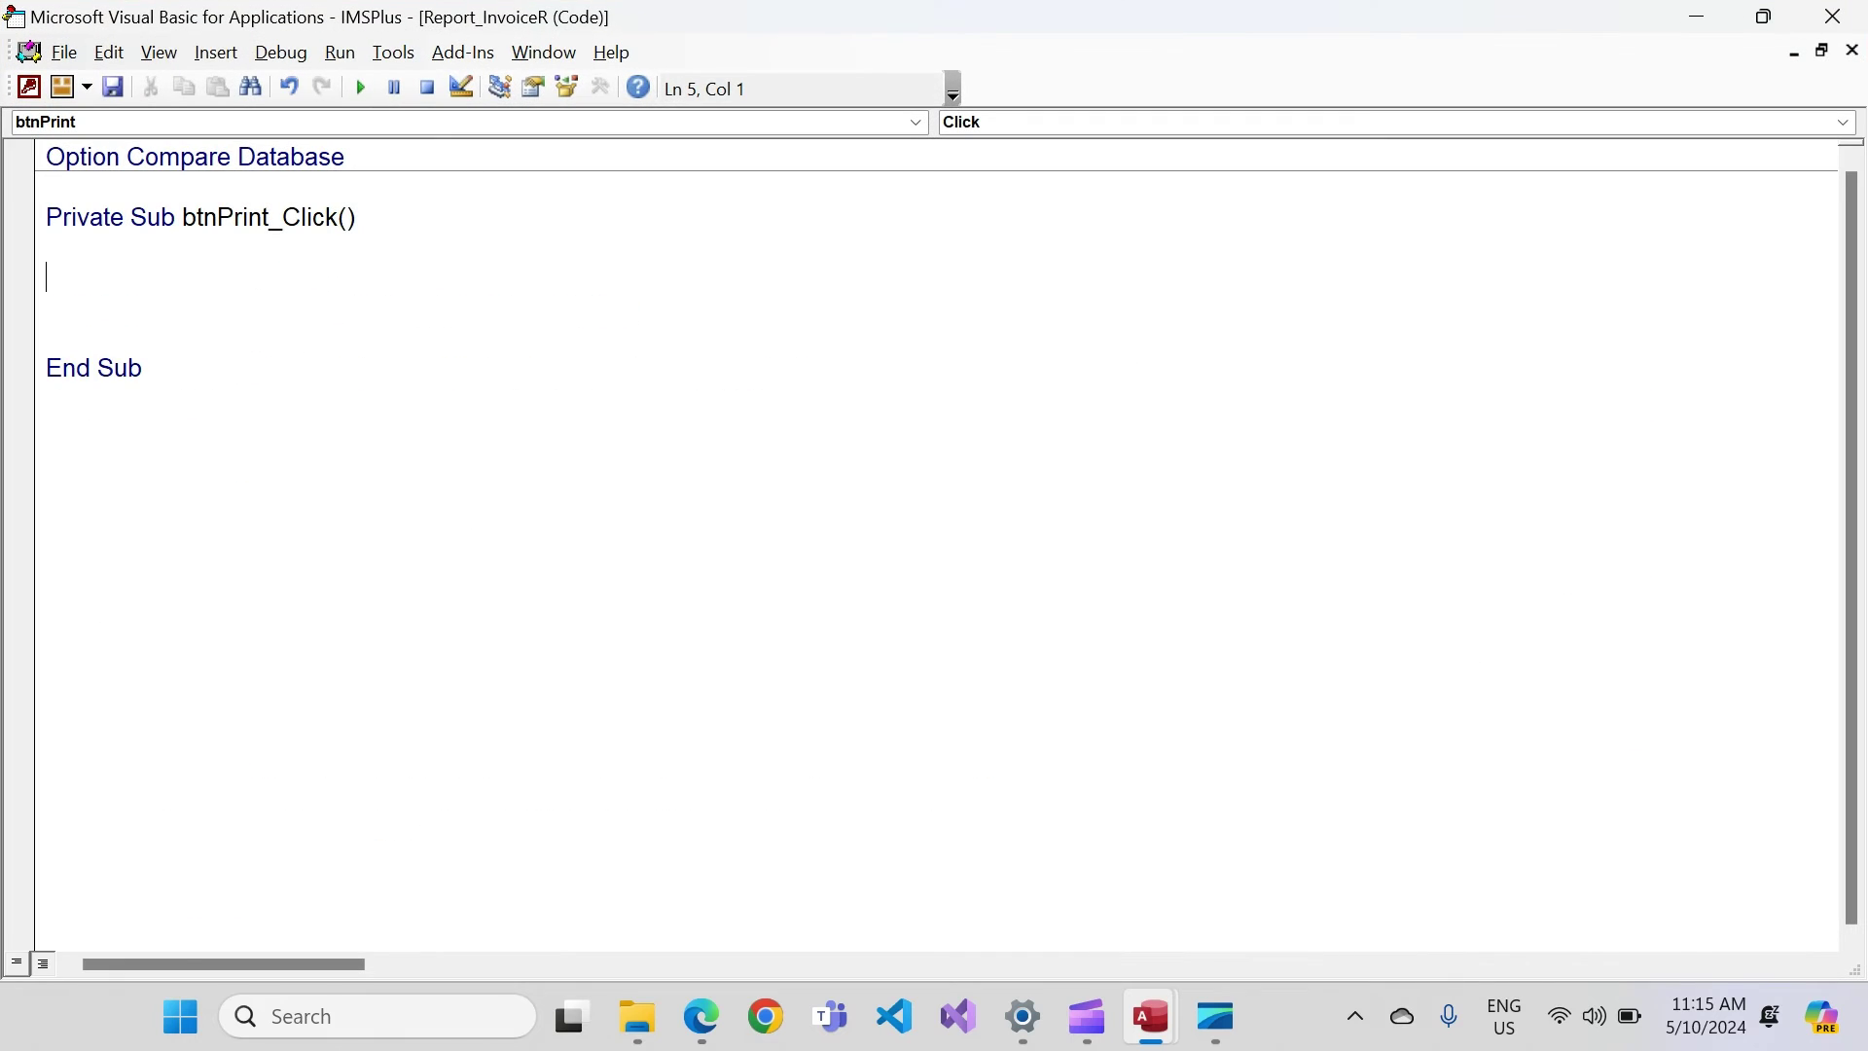
text(on error resym)
key(BackSpace)
key(BackSpace)
text(ume next)
key(Return)
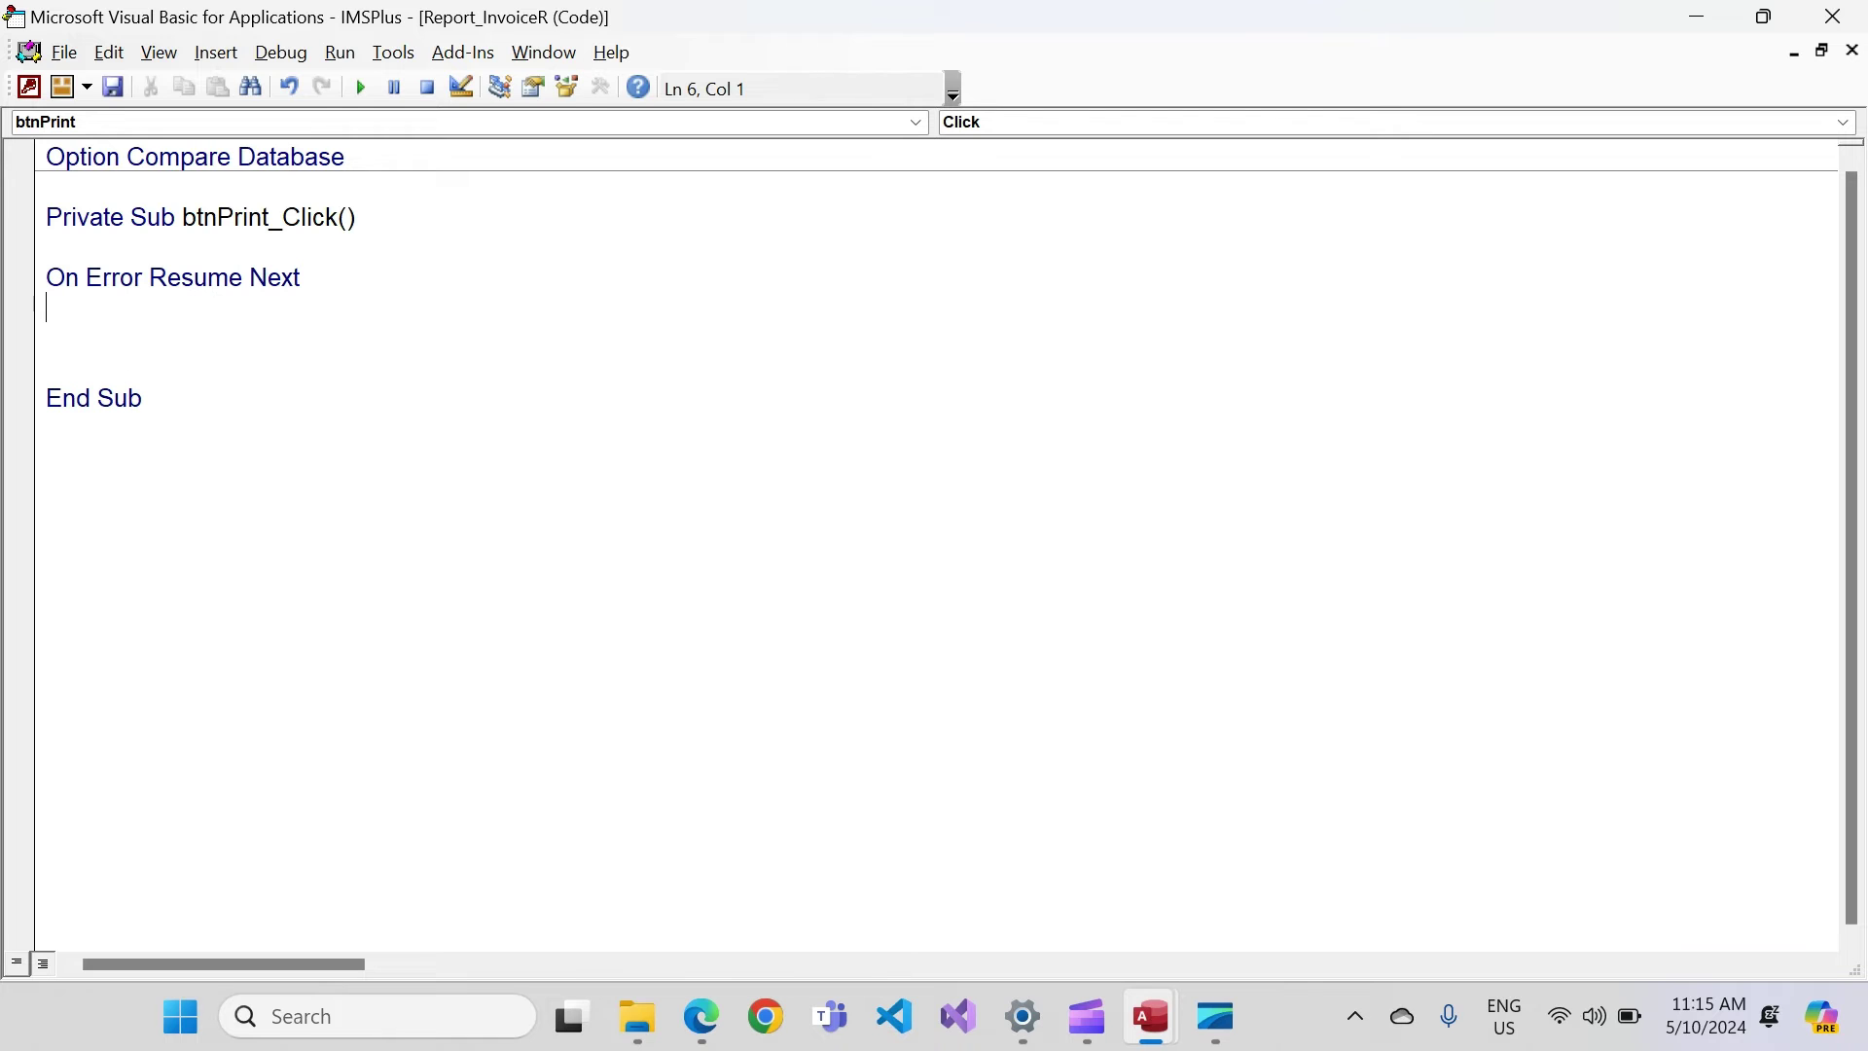
Step: Copy the On Error Resume Next line to a second place above End Sub, leaving blank lines between the two
key(shift+Up)
key(ctrl+c)
key(Down)
key(Down)
key(ctrl+v)
key(Up)
key(Return)
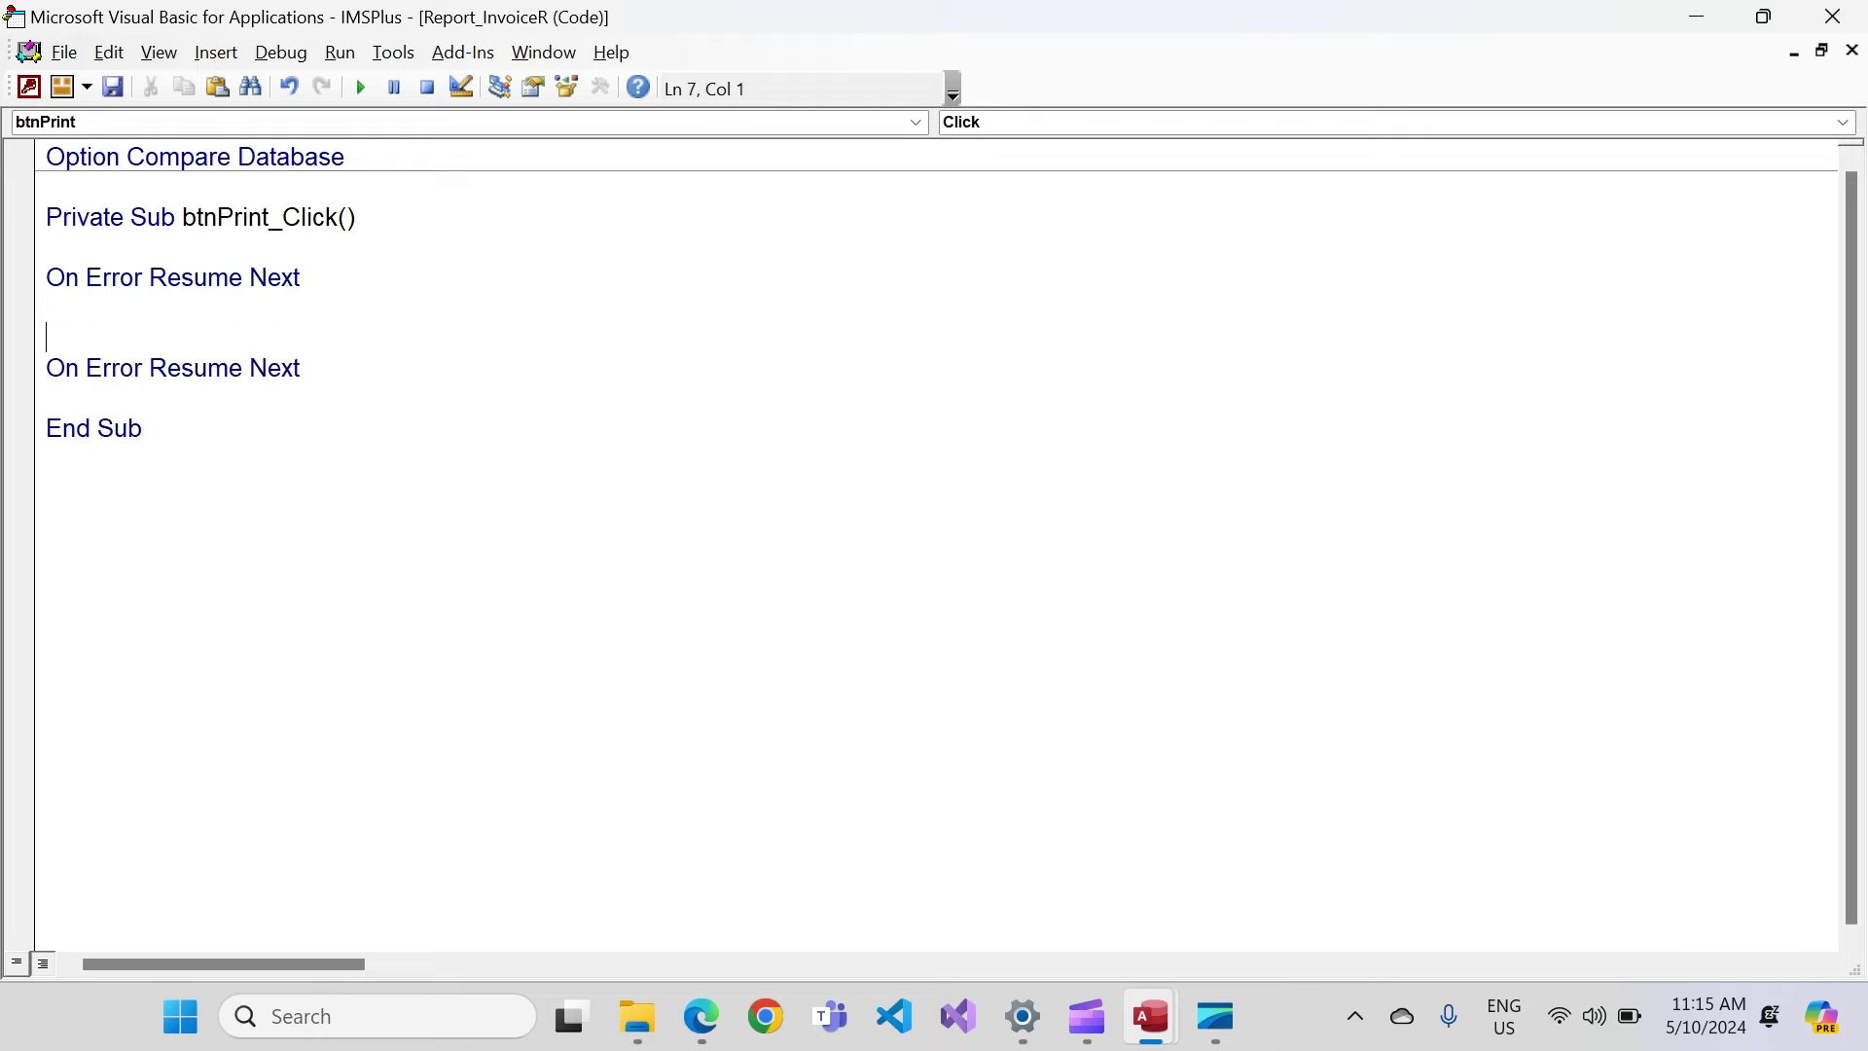
Step: Add the line DoCmd.RunCommand acCmdPrint between the two On Error Resume Next lines in btnPrint_Click
key(Return)
key(Up)
text(docmd.runc)
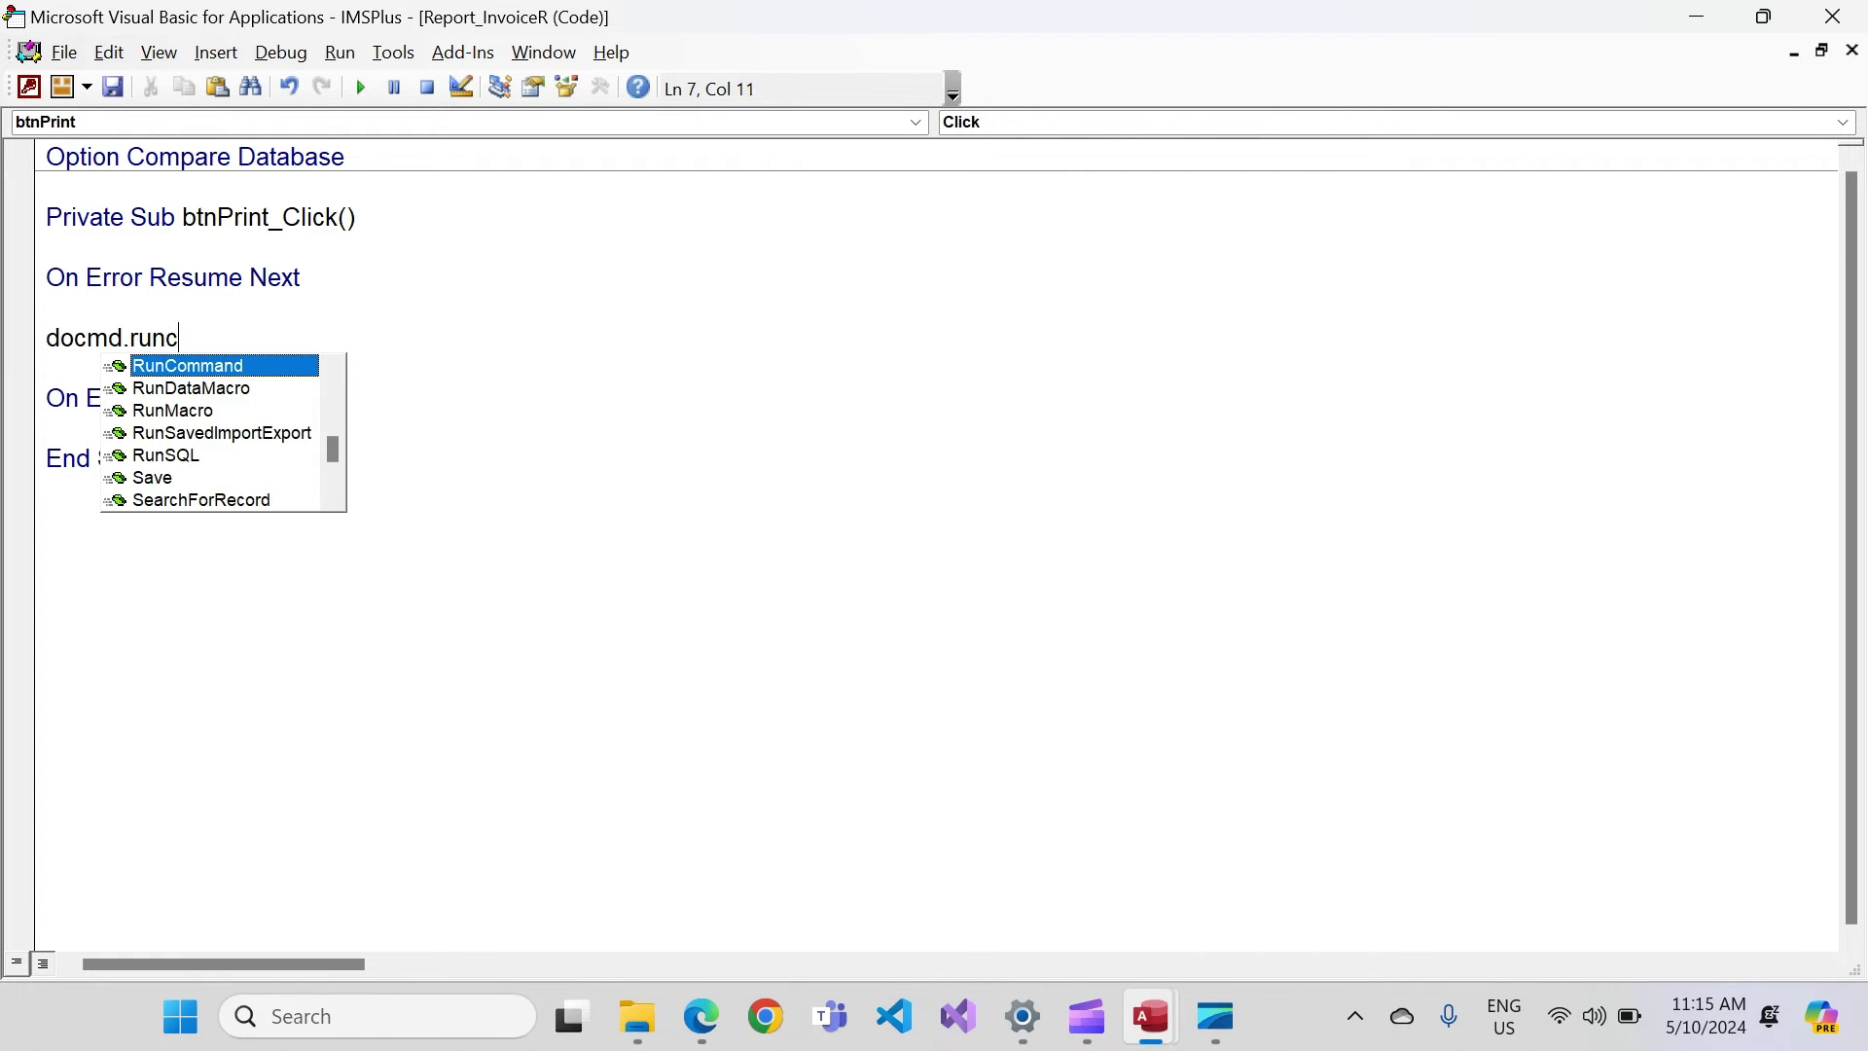
key(Tab)
text(a)
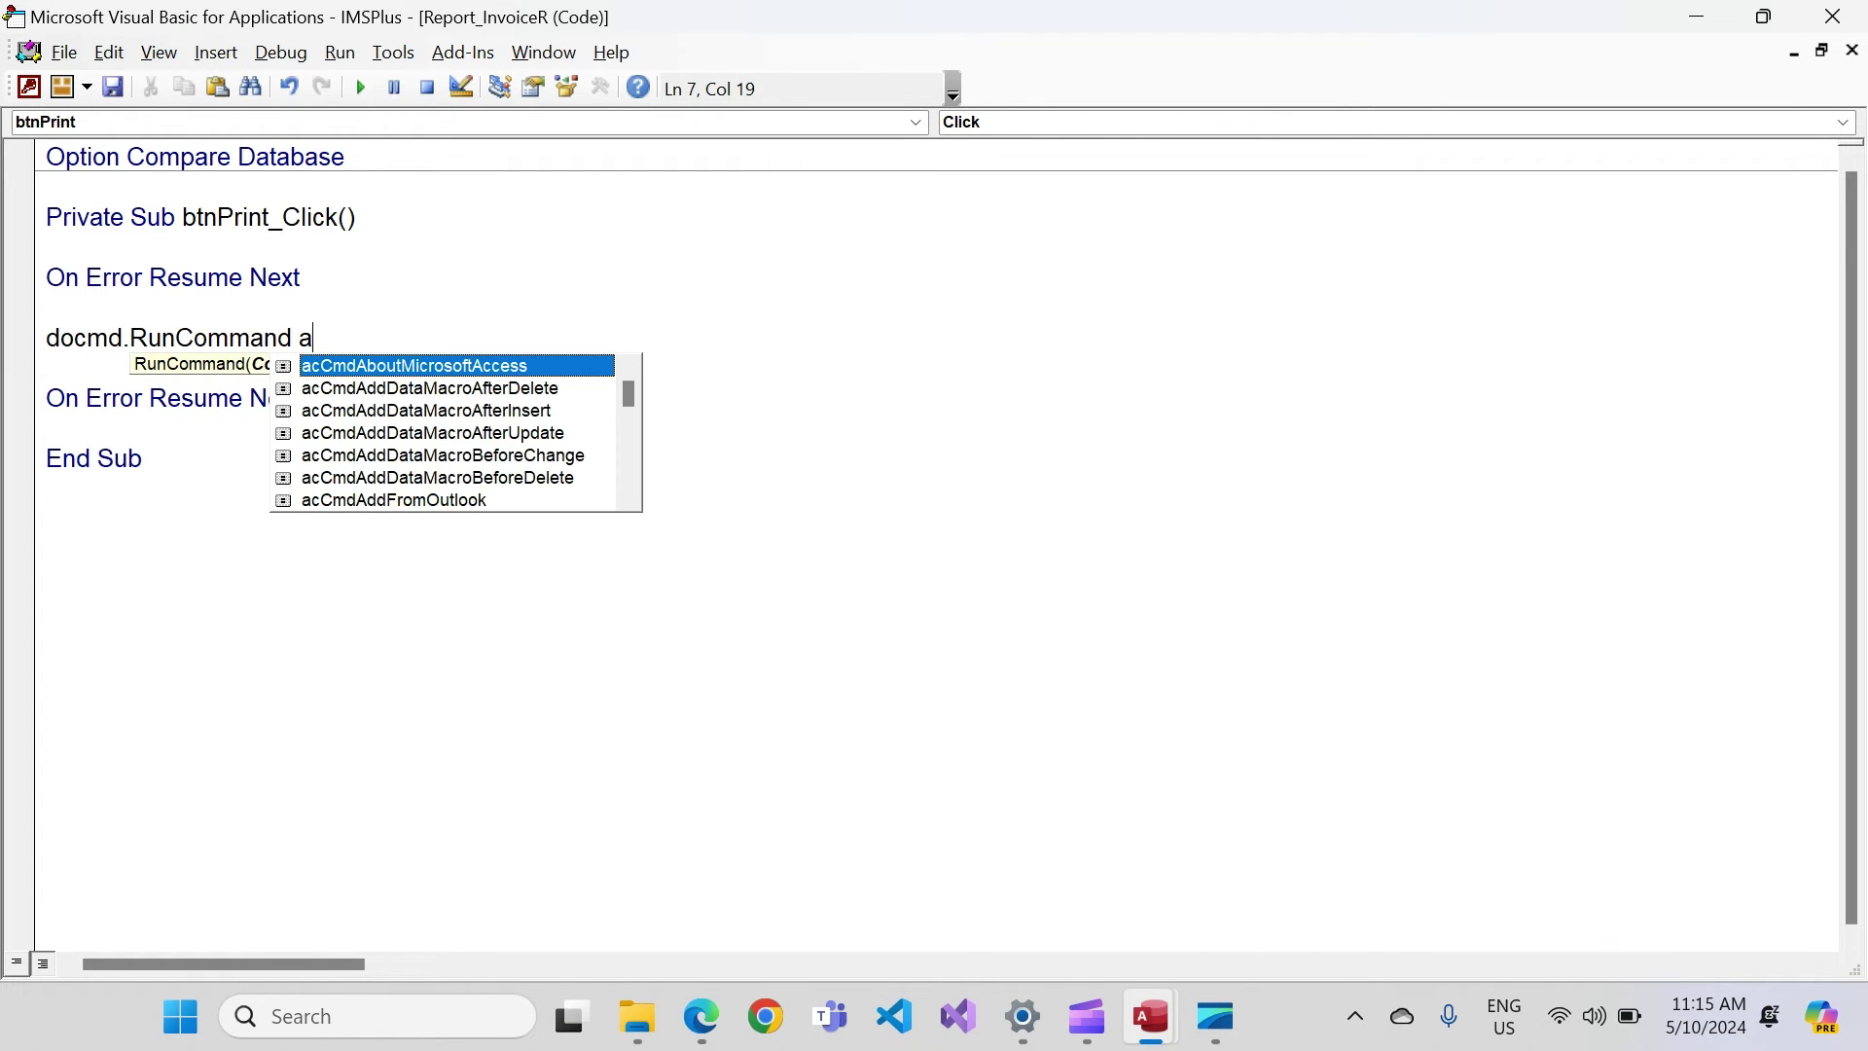
text(ccmdp)
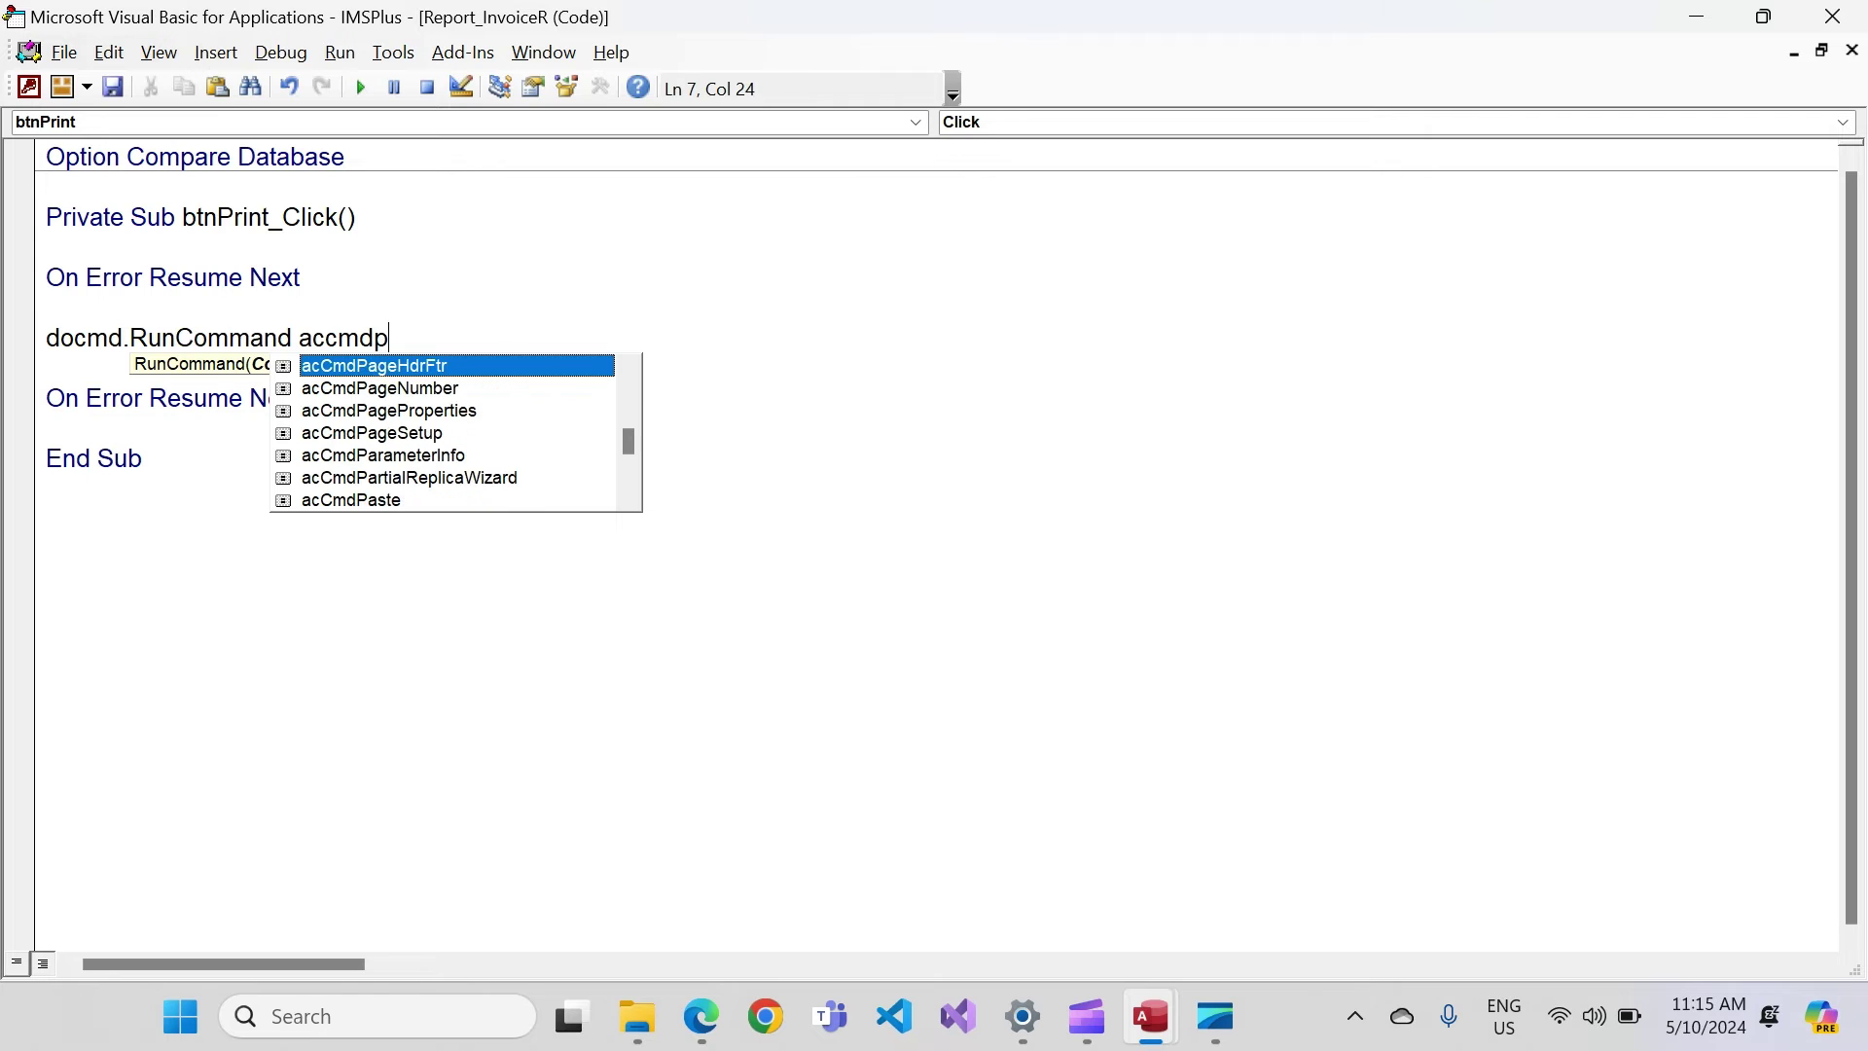
text(ri)
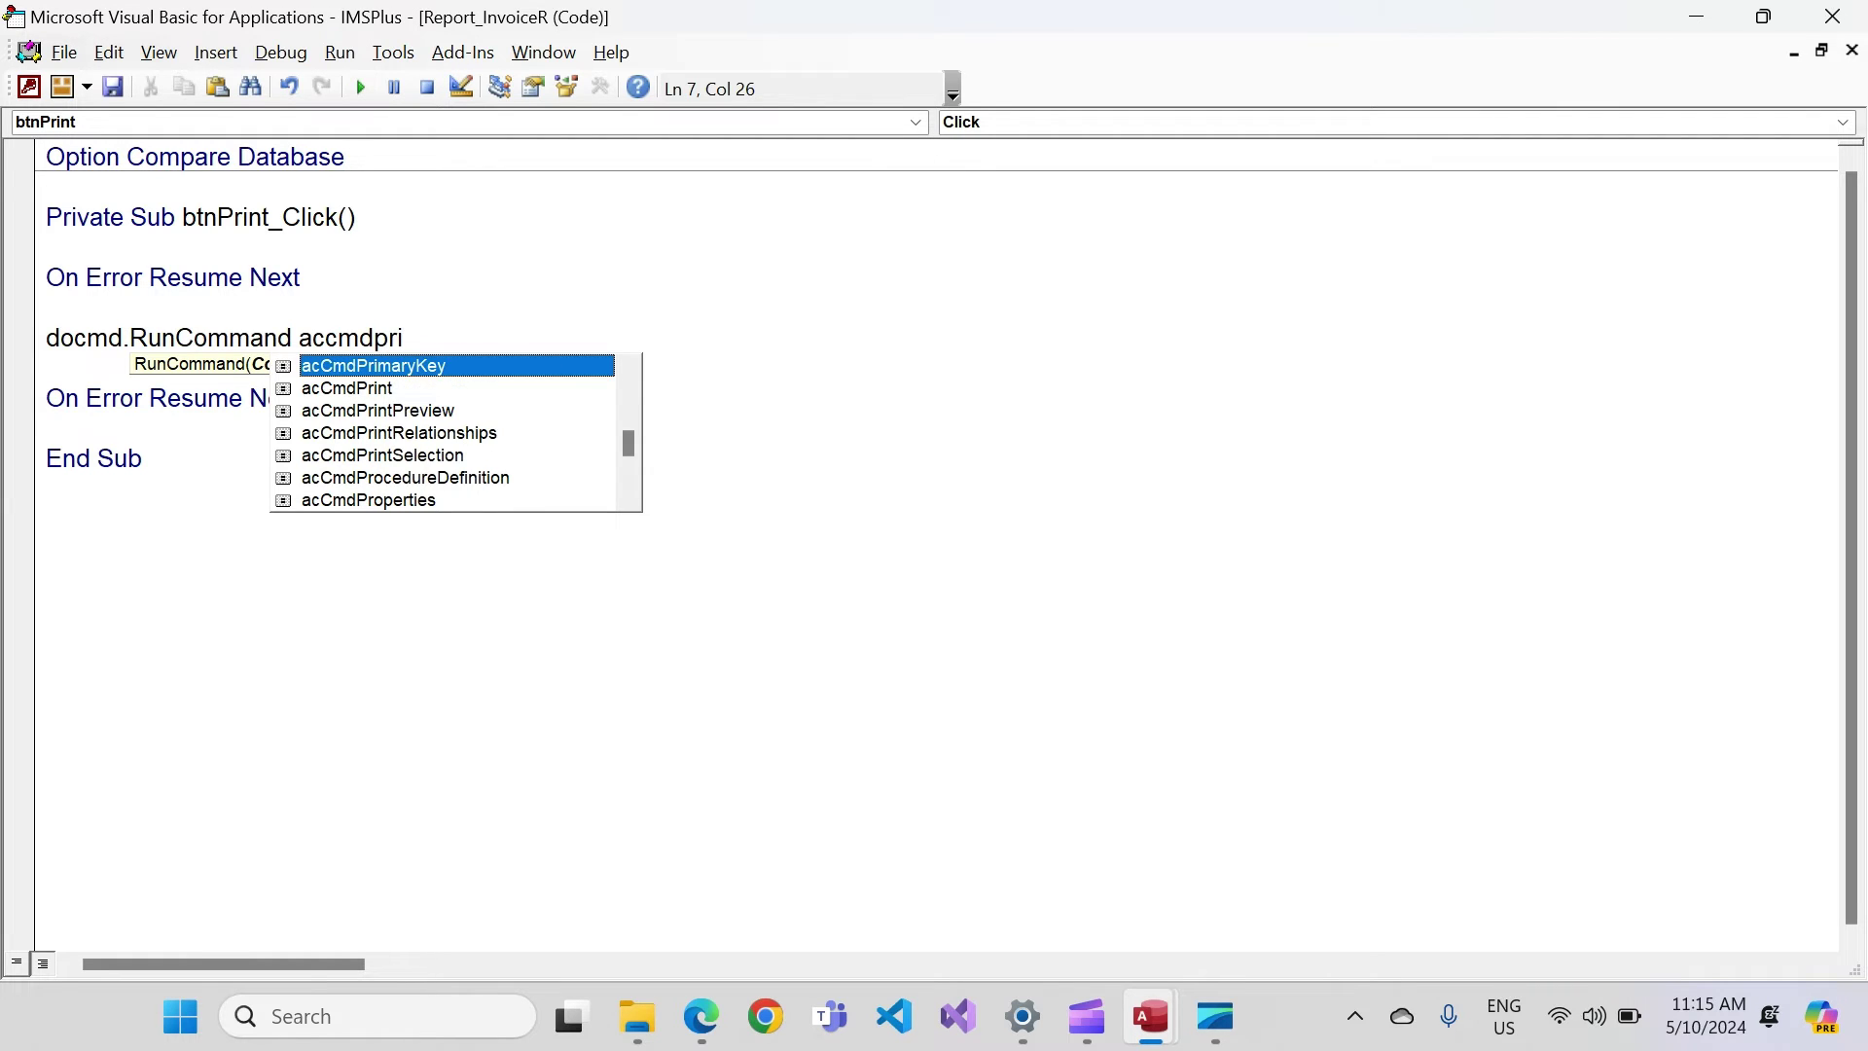
key(Down)
key(Tab)
key(Down)
key(Down)
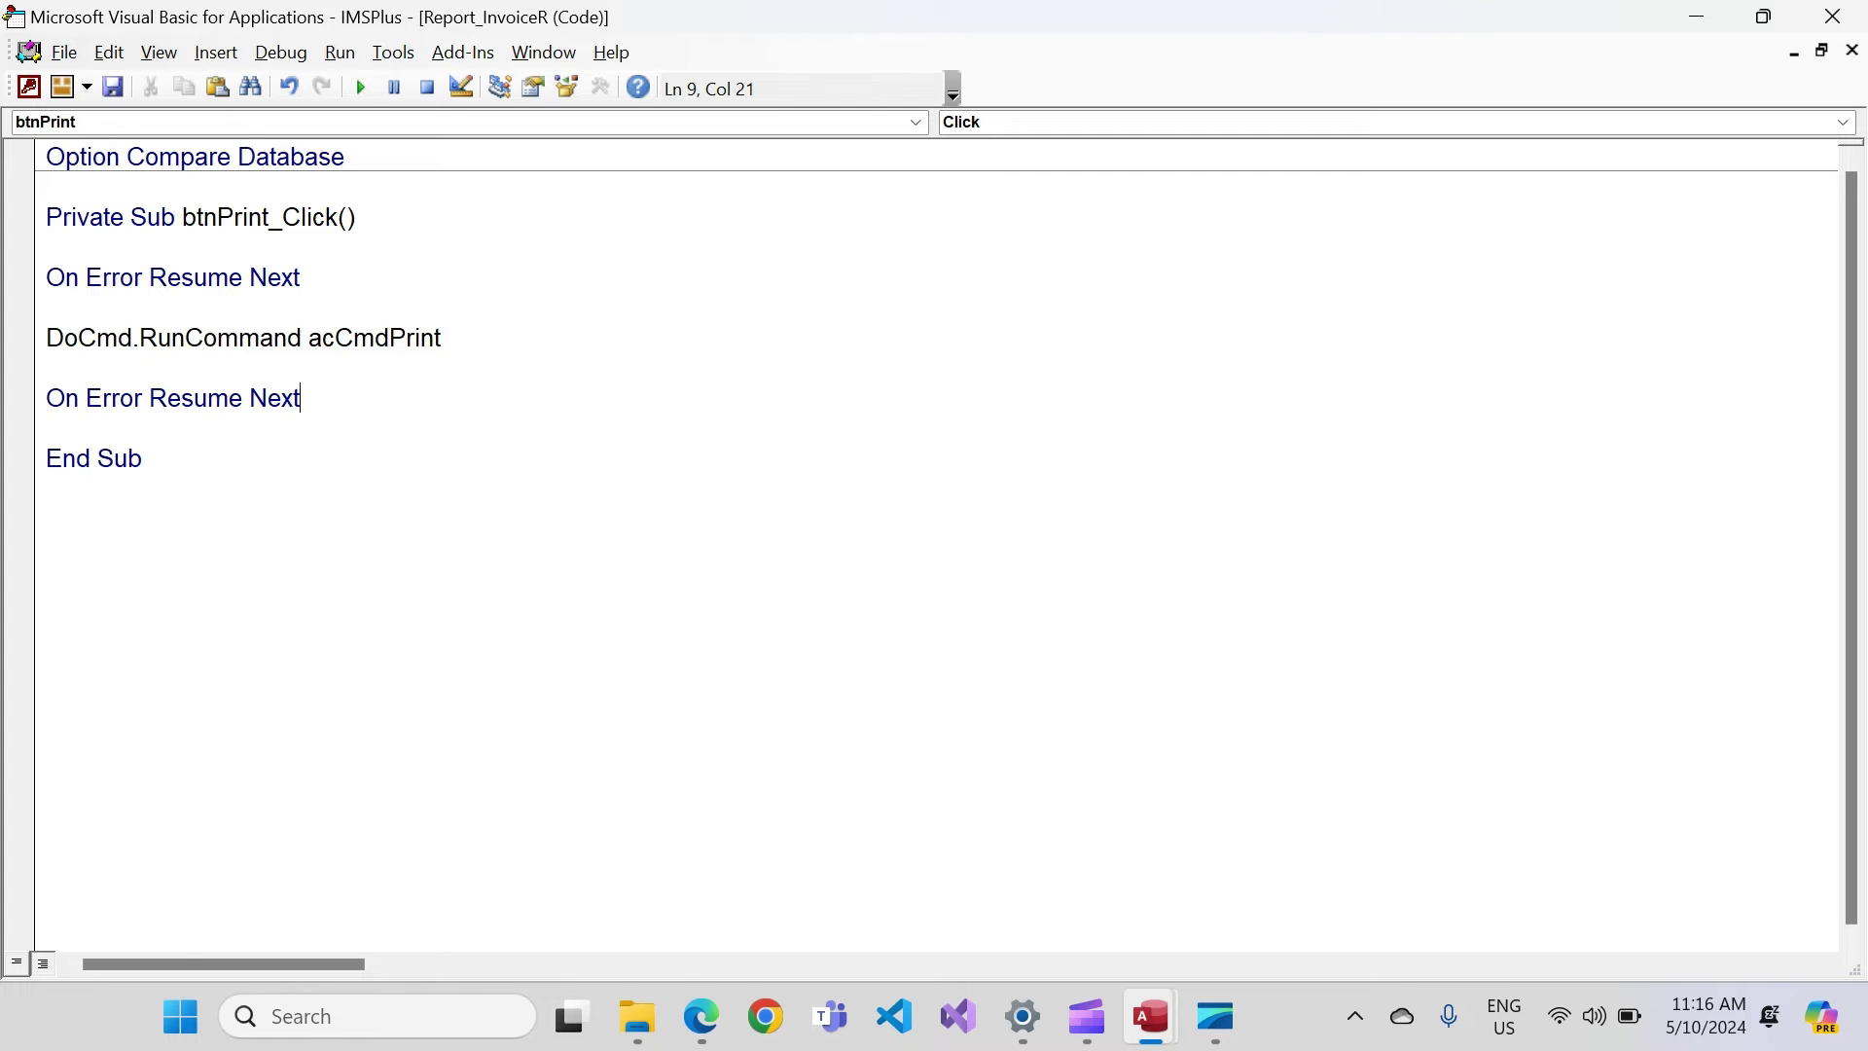
Step: Compile the IMSPlus project and close the code editor to return to the InvoiceR report design
click(282, 53)
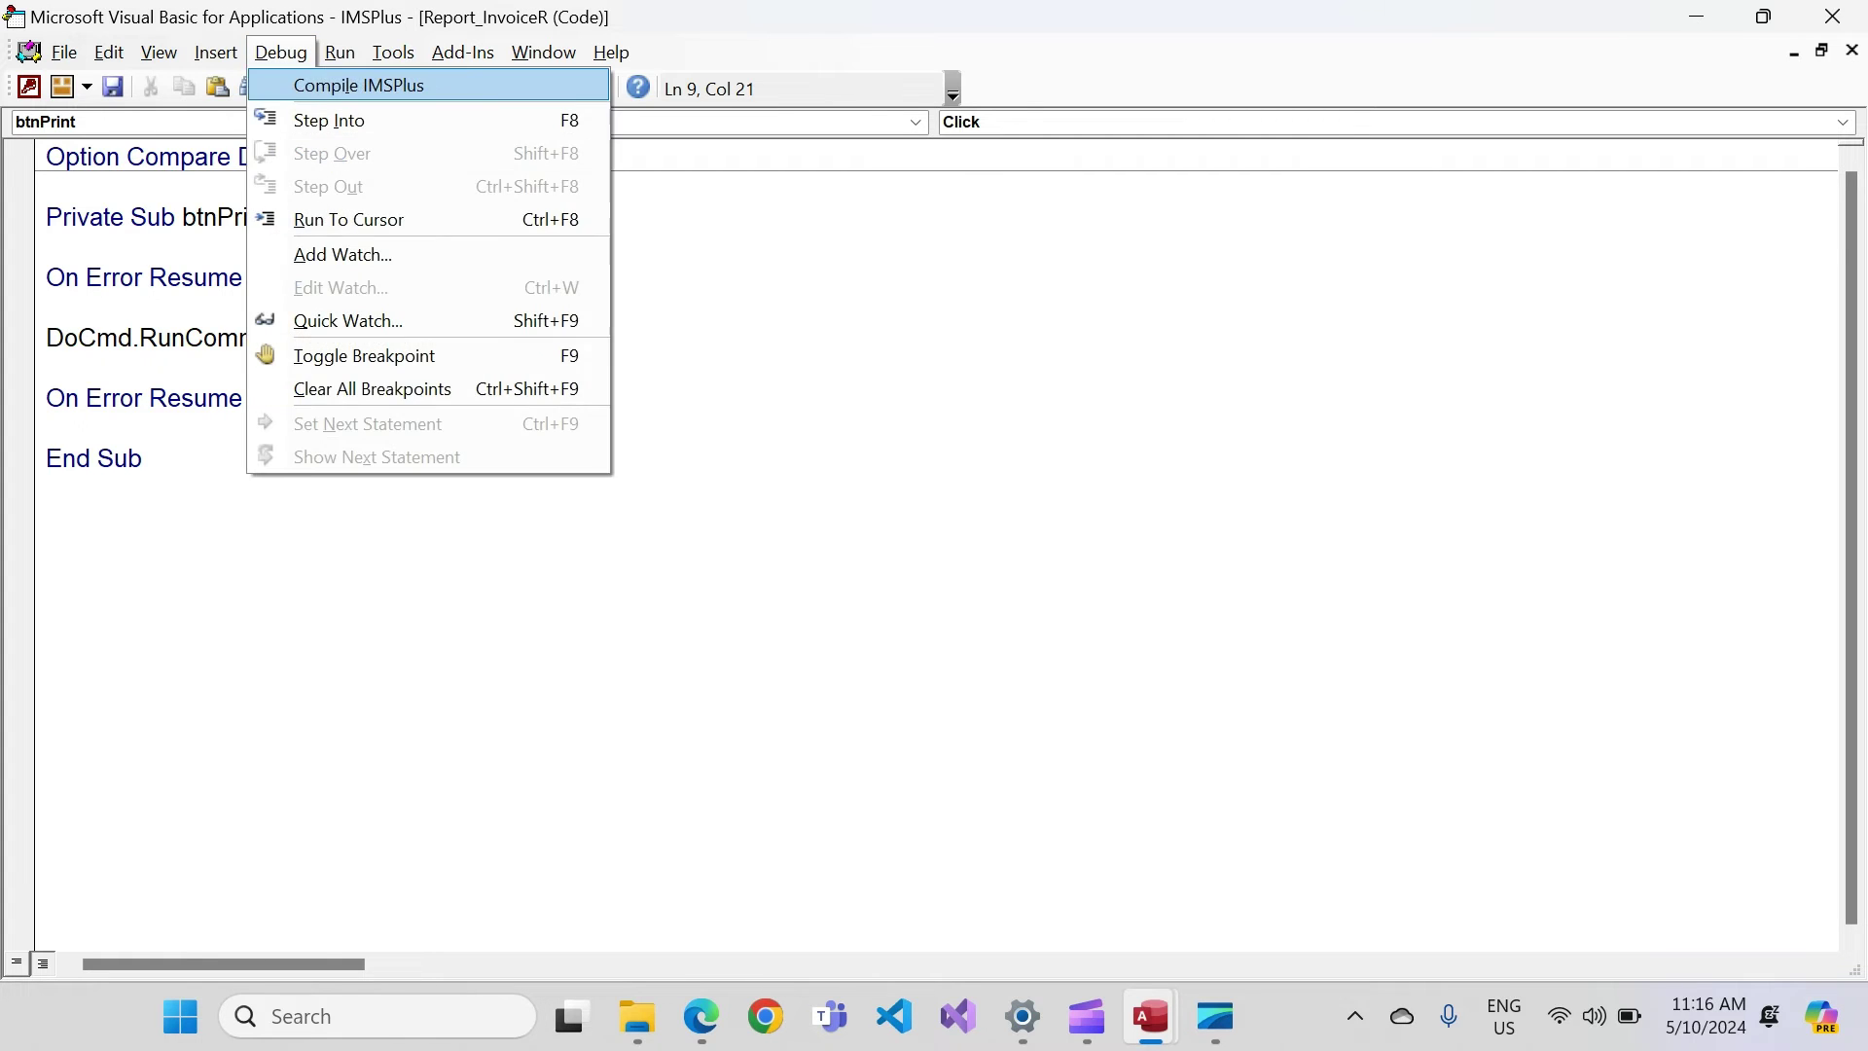
click(331, 85)
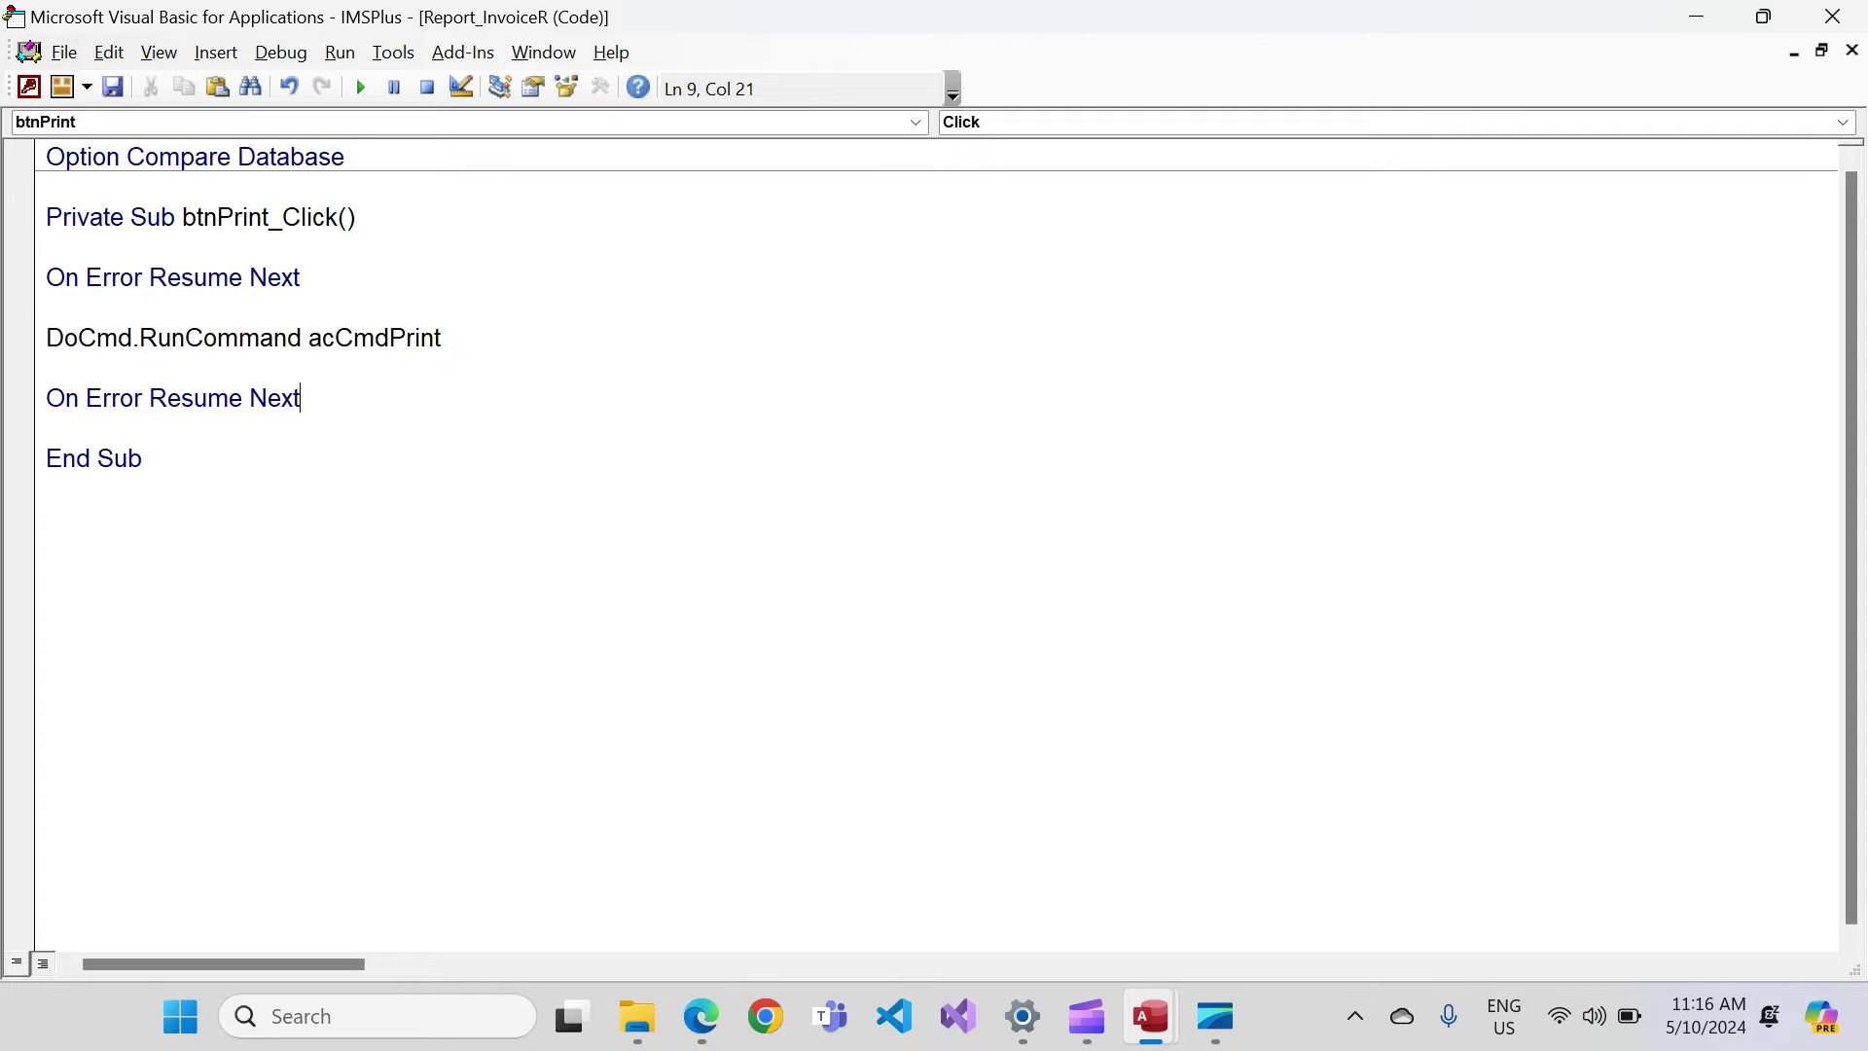
click(1832, 17)
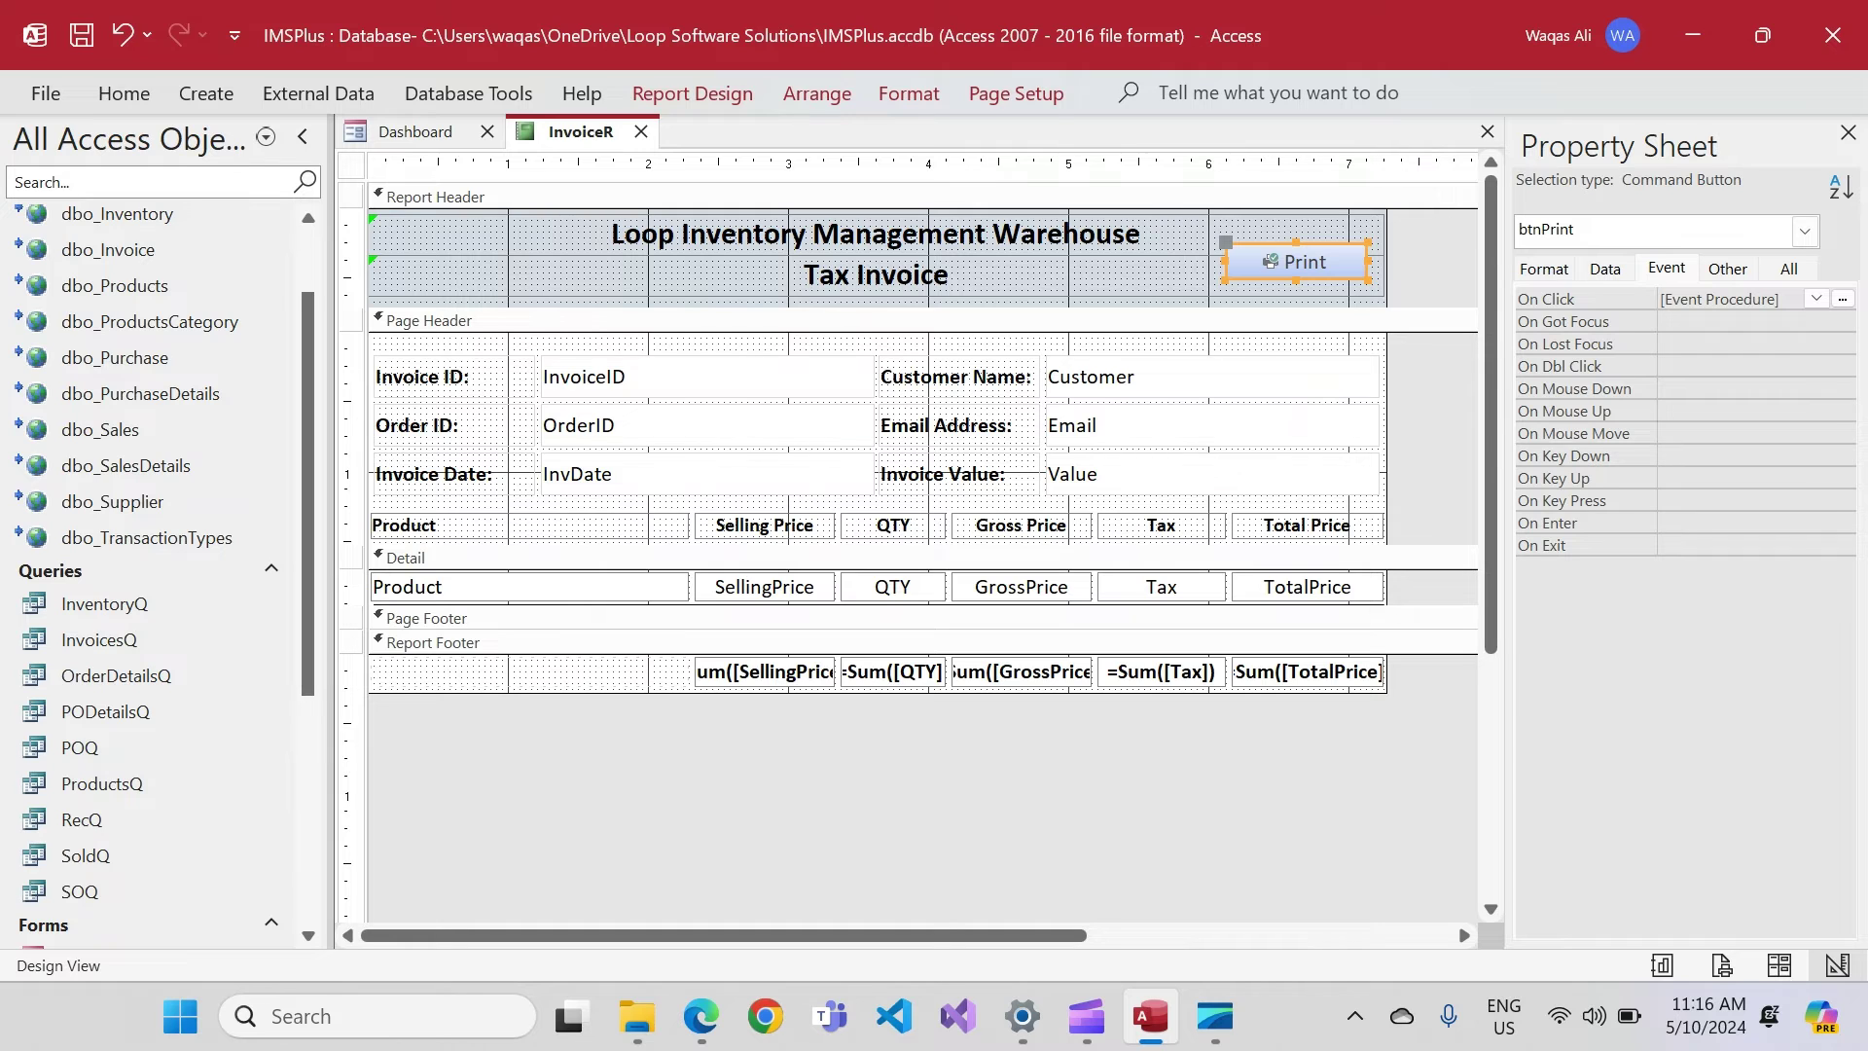
Step: In the InvoiceR report's record source query, set the OrderID criteria to [Forms]![SOF]![OrderID] and save the query
click(1070, 798)
click(1606, 270)
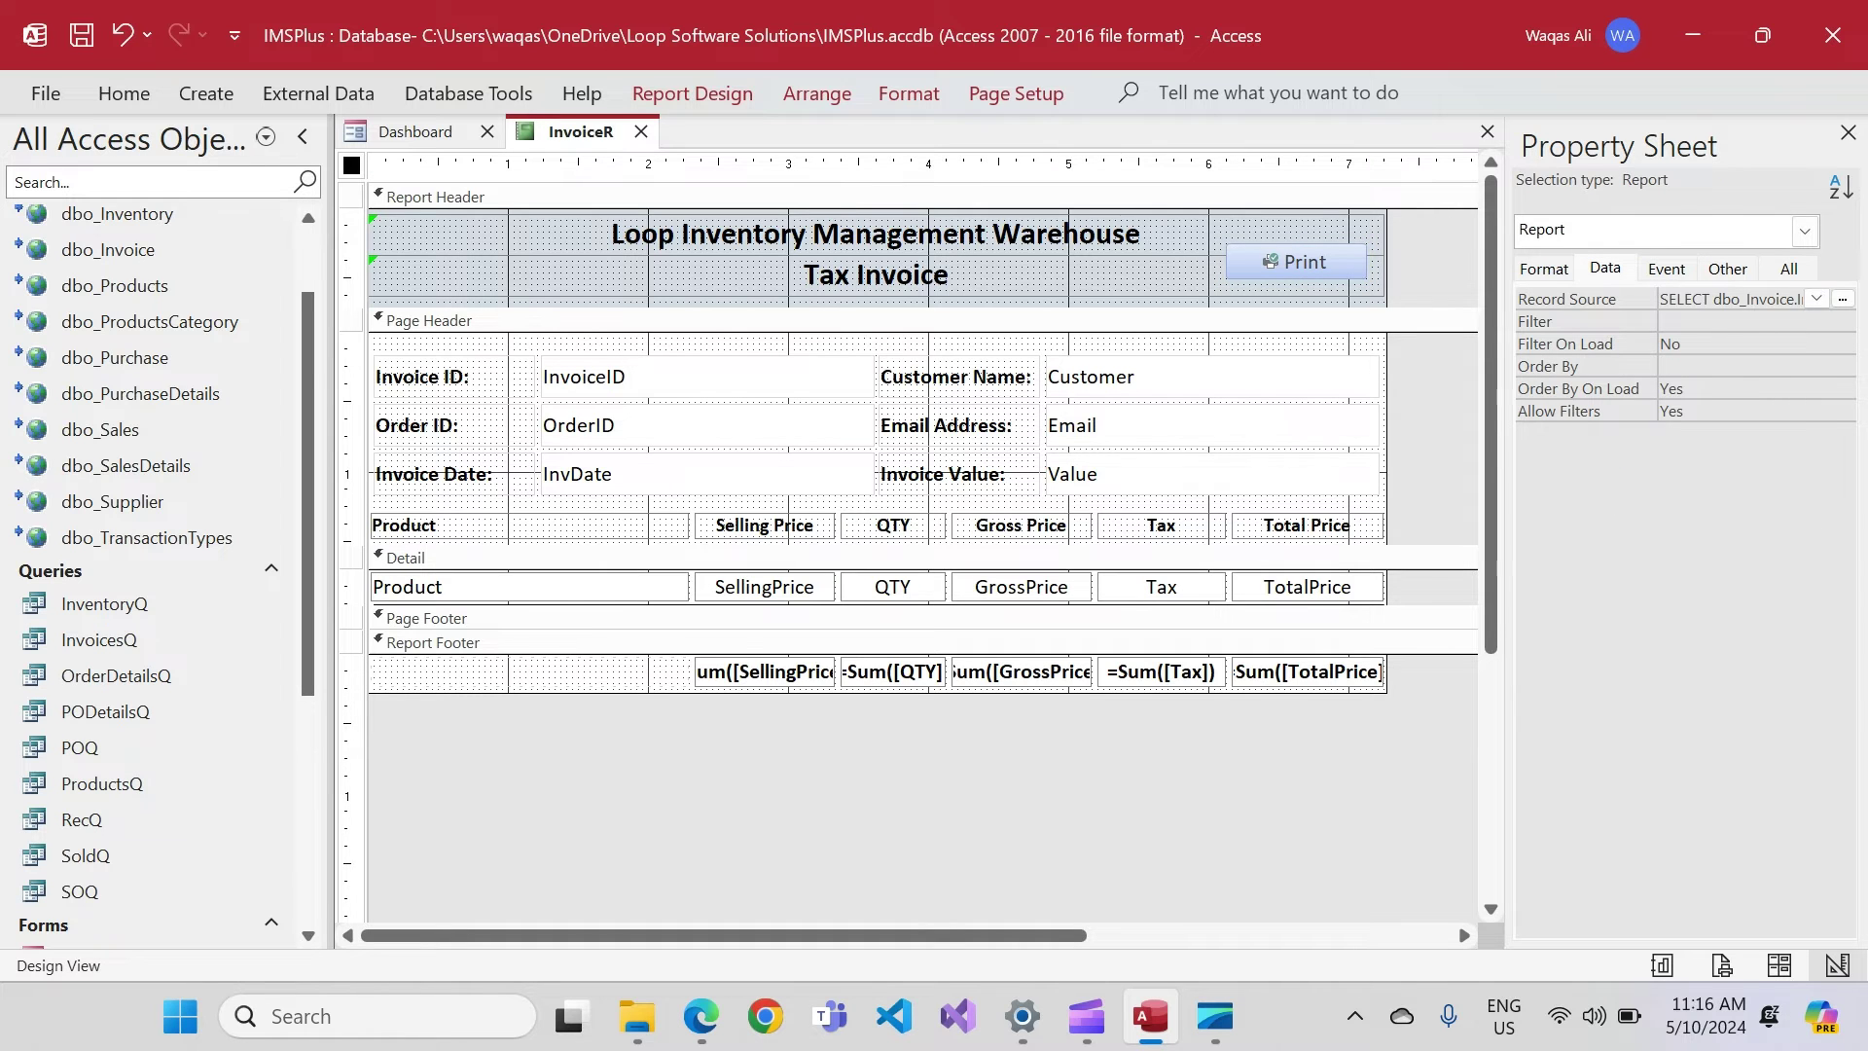
click(1843, 299)
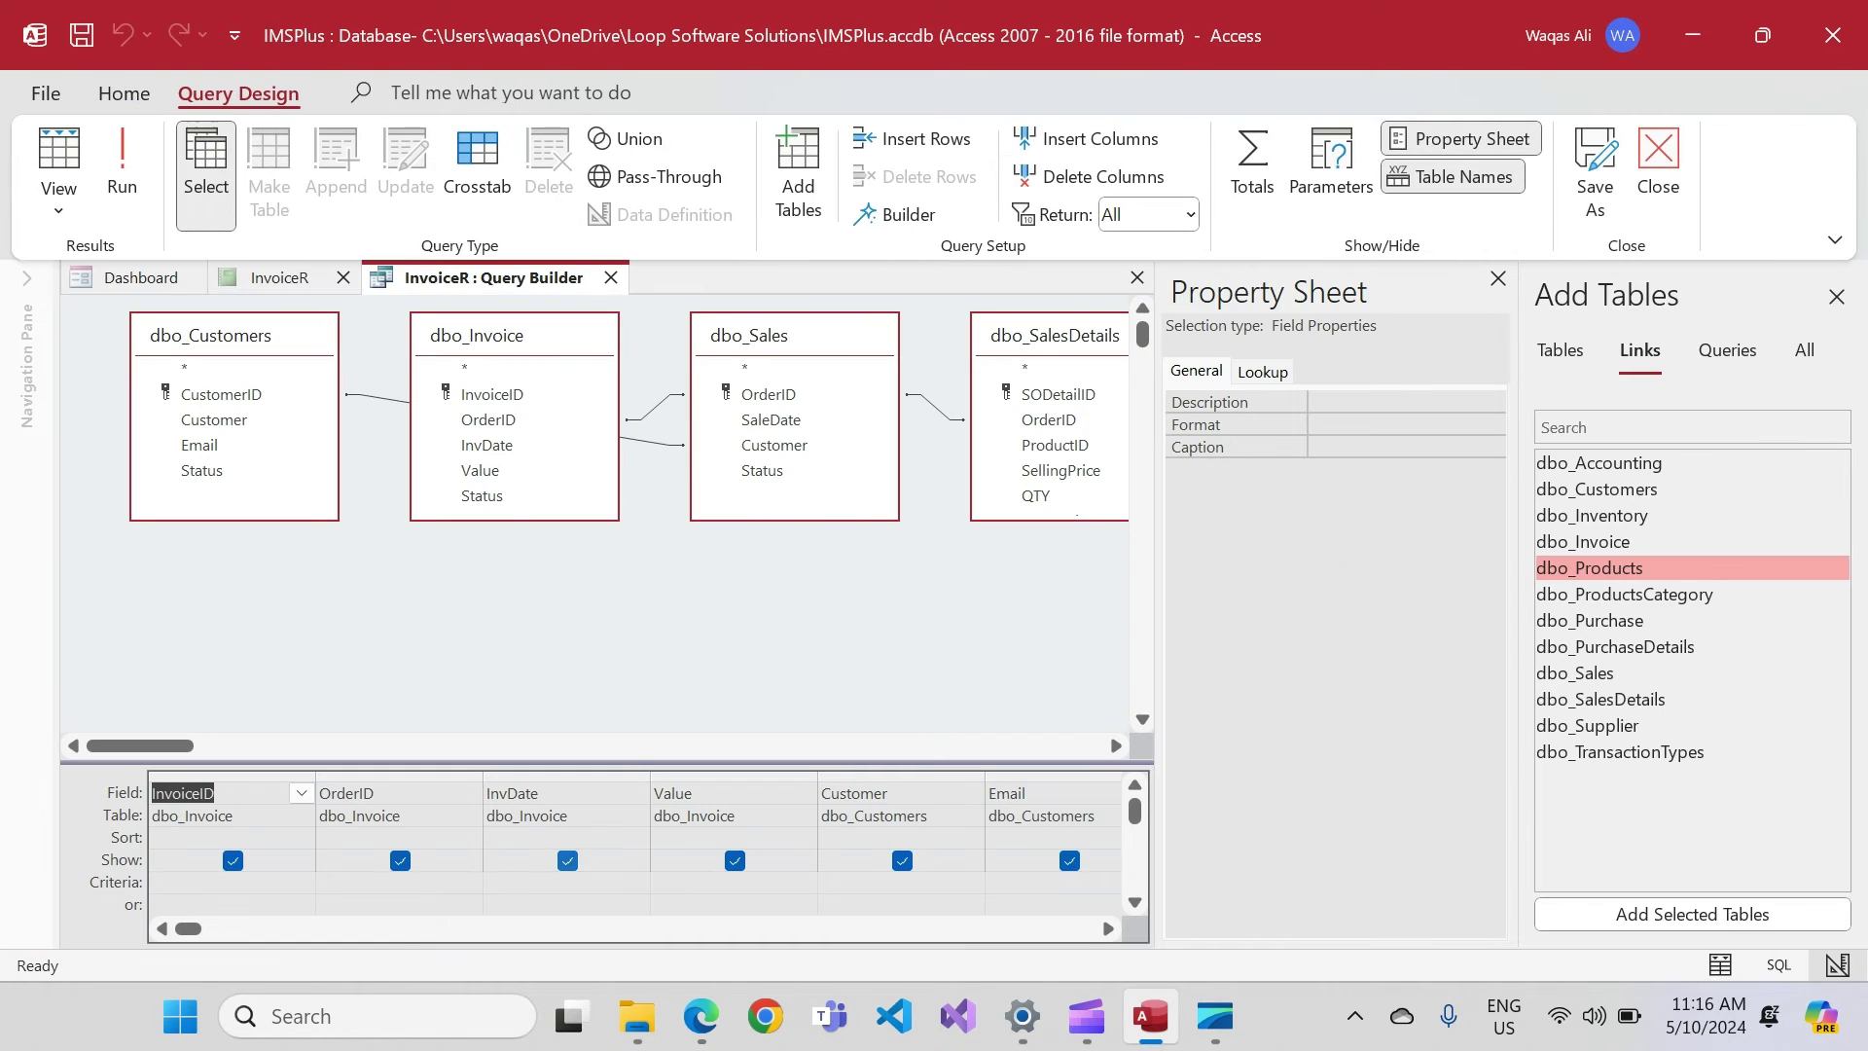
click(386, 883)
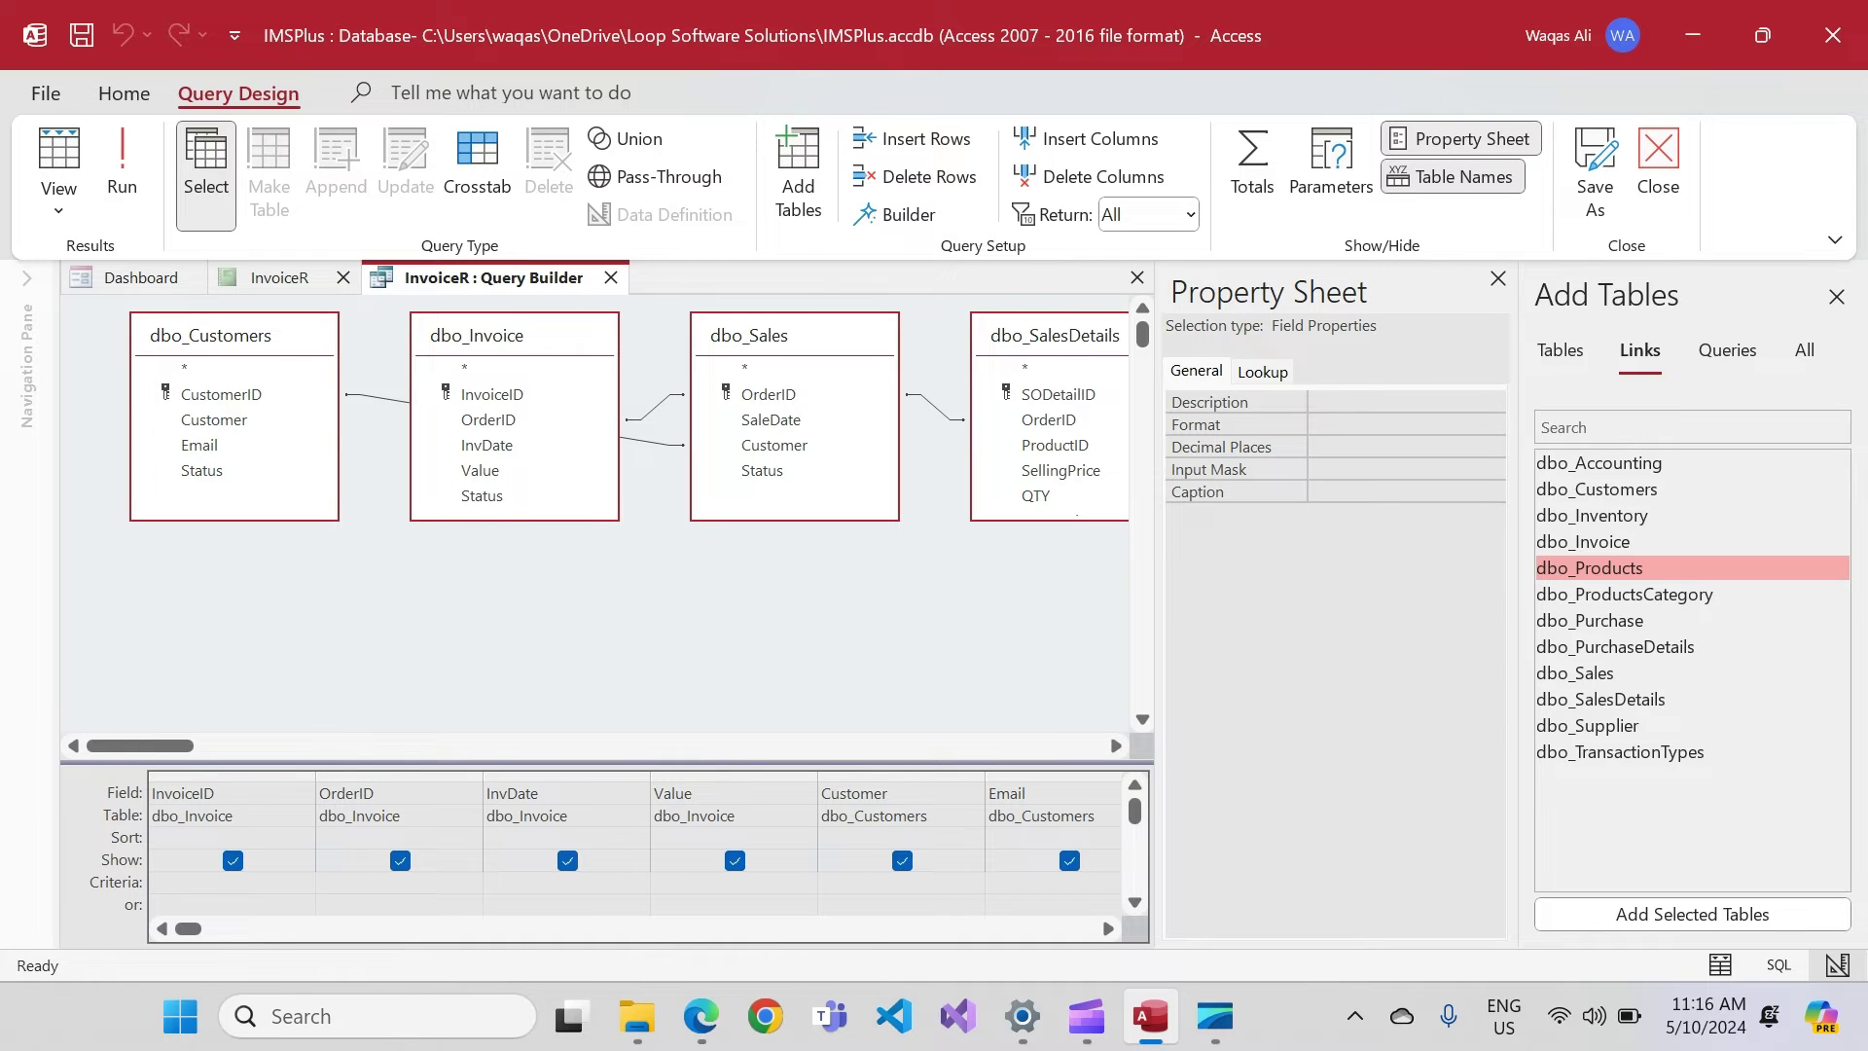
text(forms)
text(!sof)
key(Tab)
text(!ord)
key(Tab)
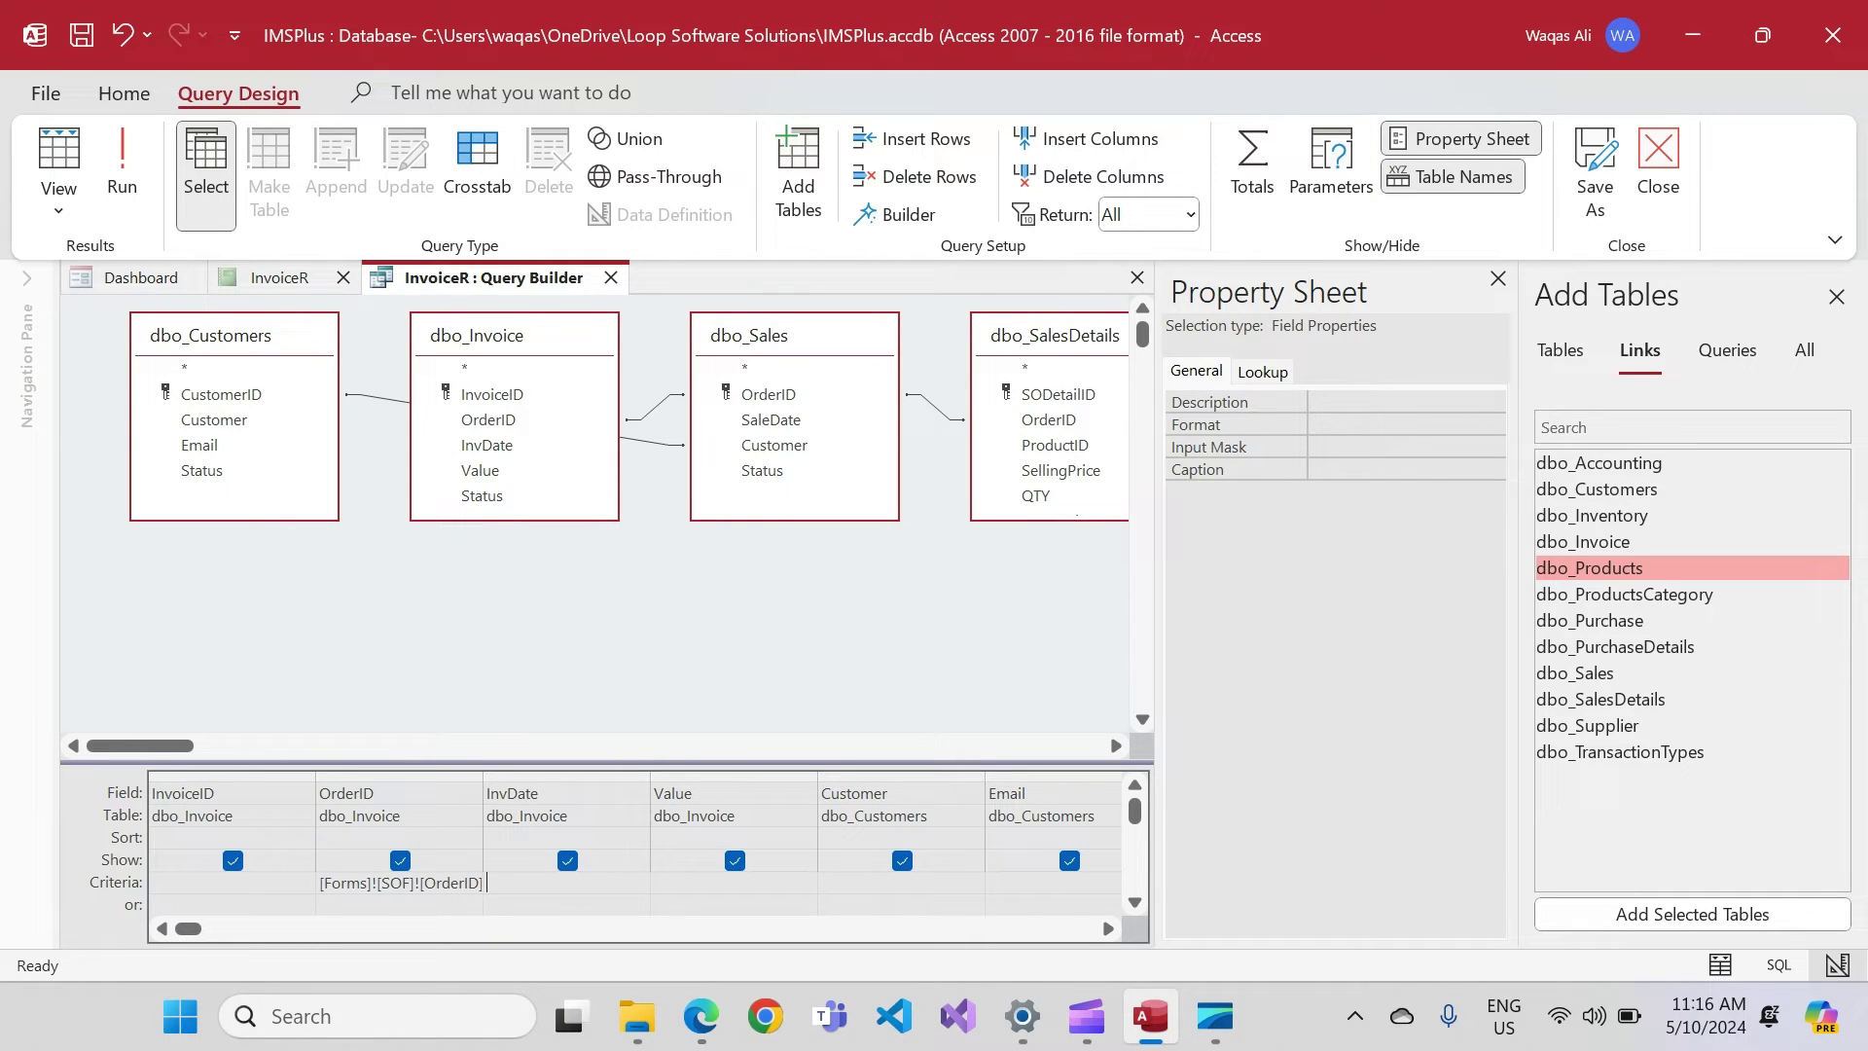
right_click(504, 277)
click(578, 298)
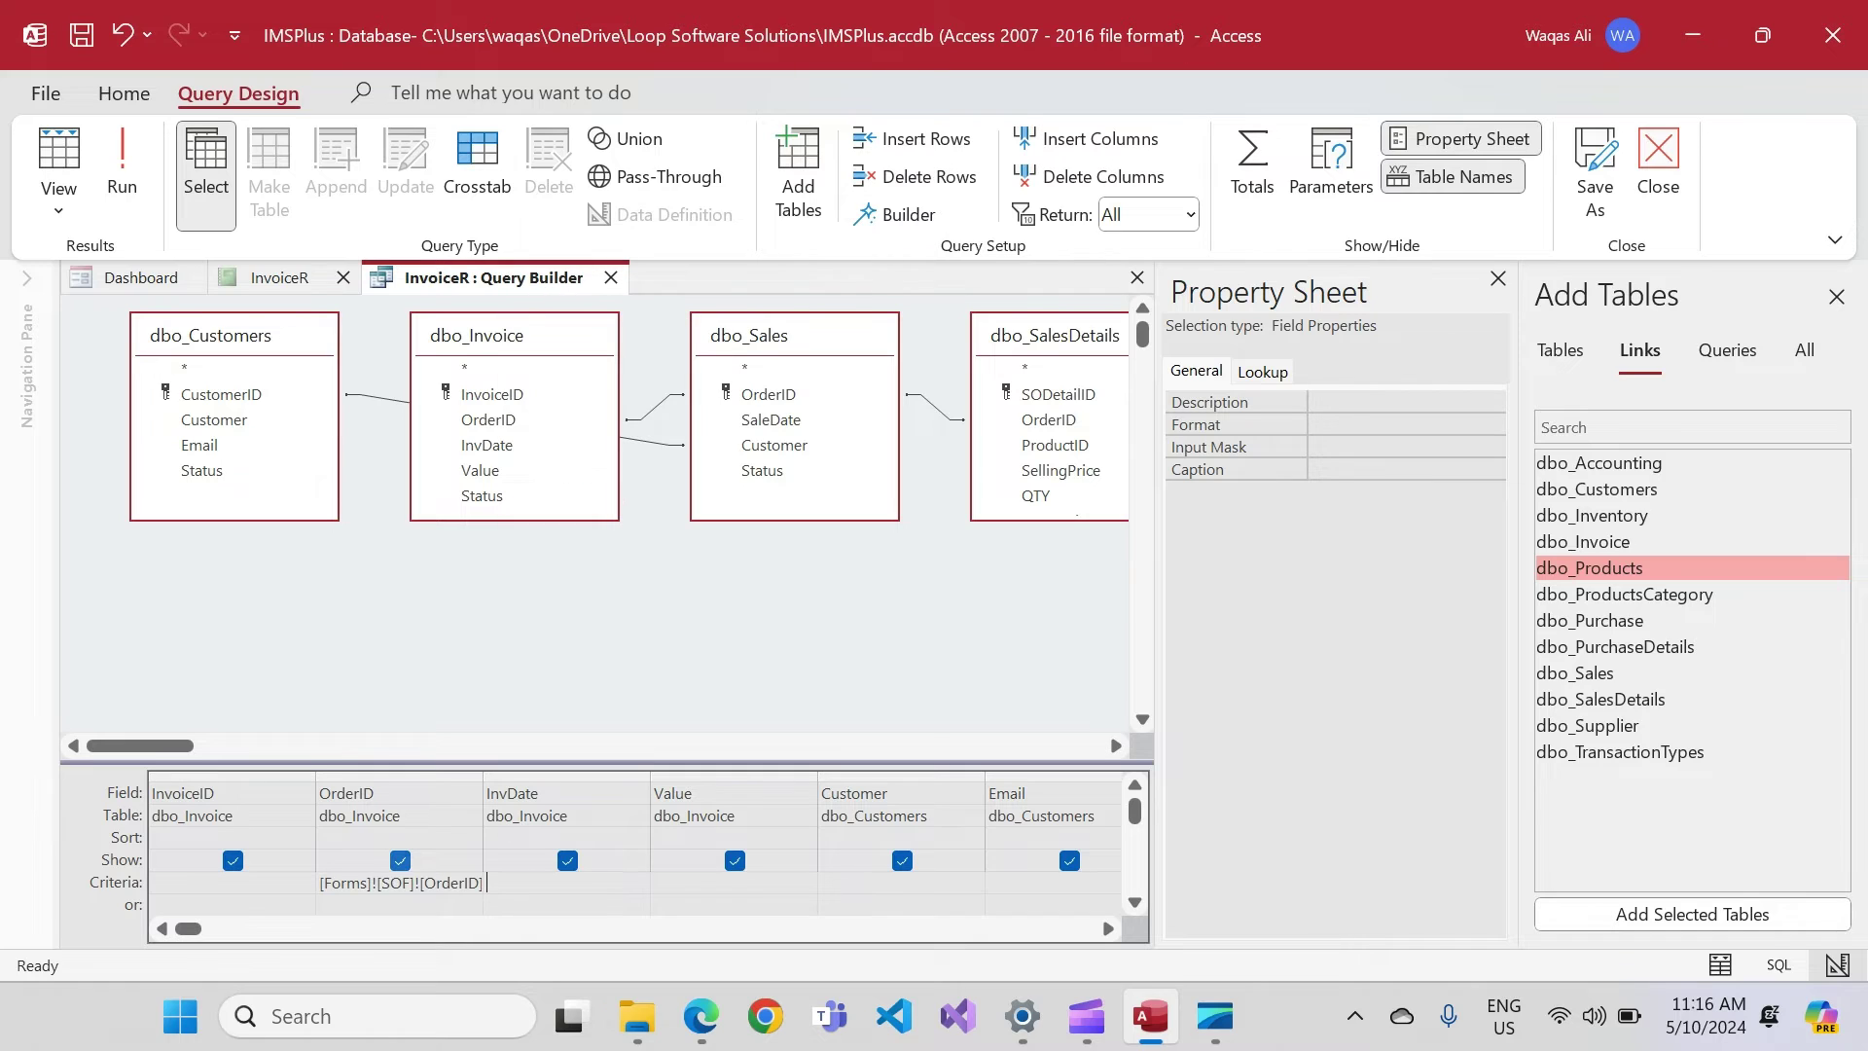
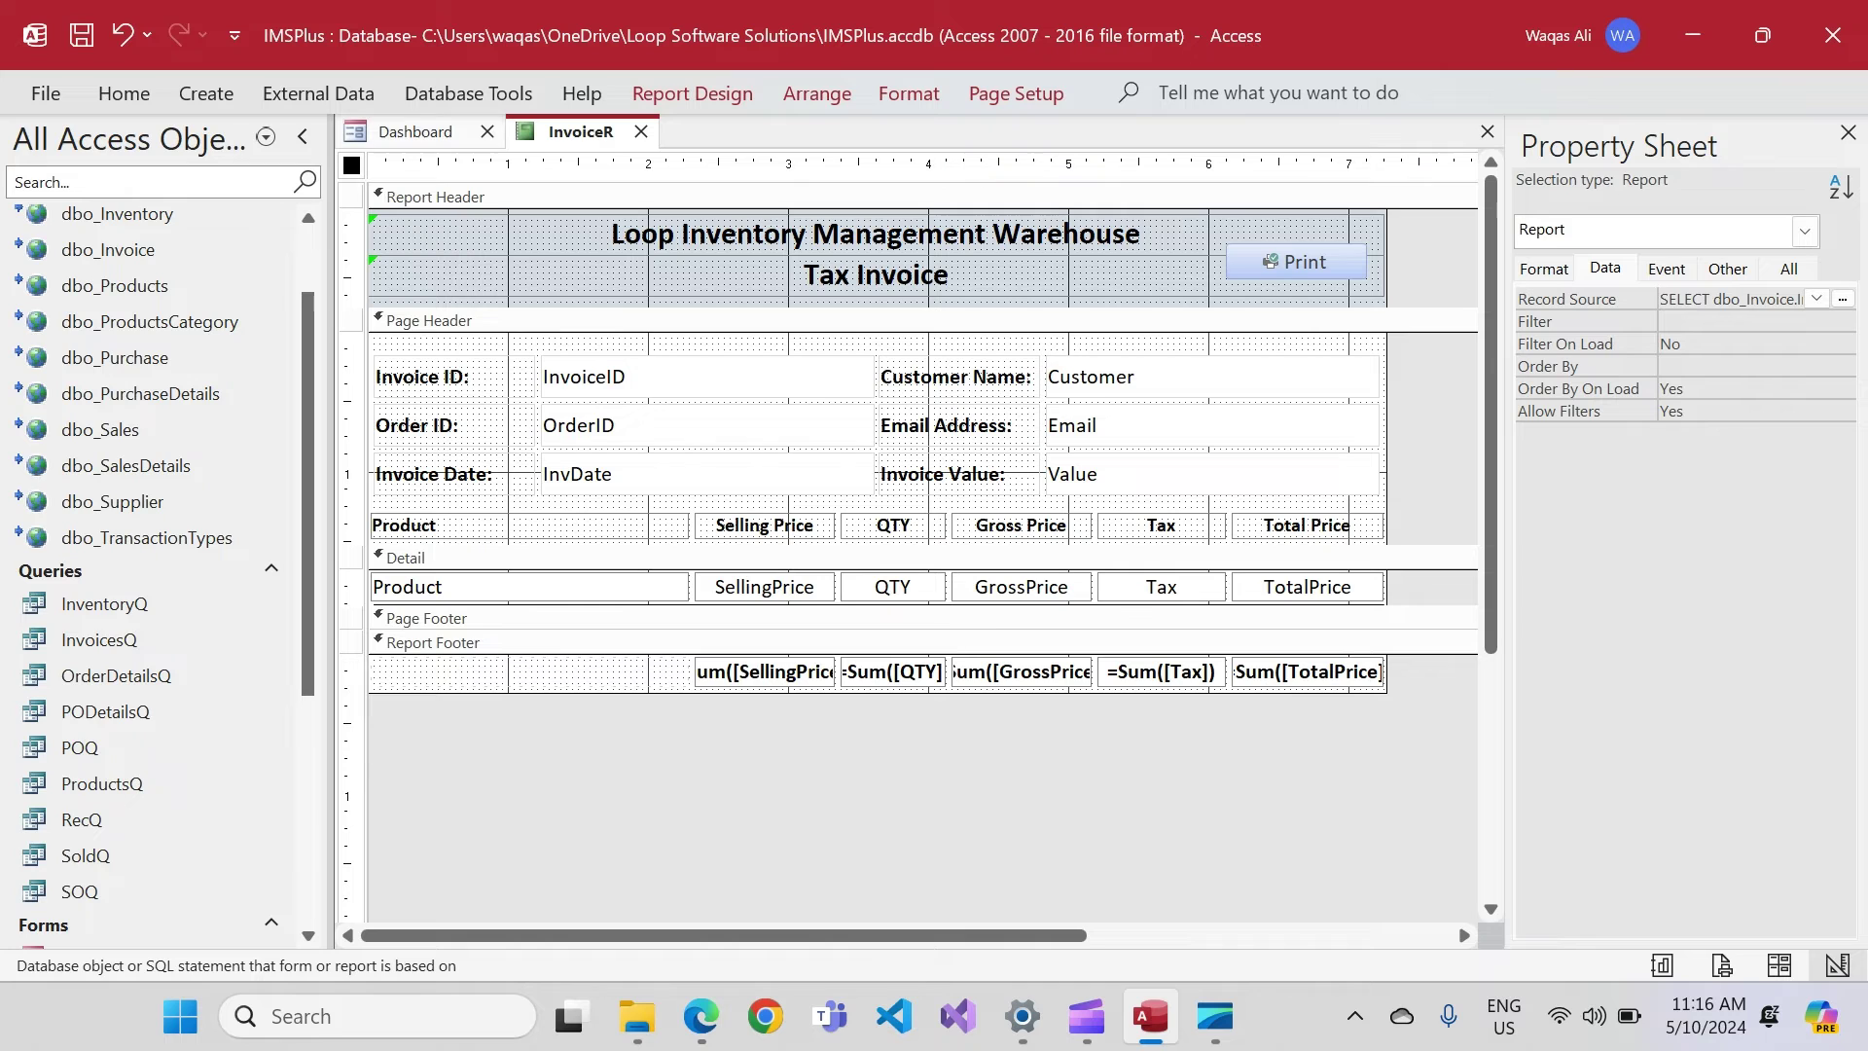
Step: Open an existing sales order from the Dashboard and switch its Sales Order form to Design View
click(415, 132)
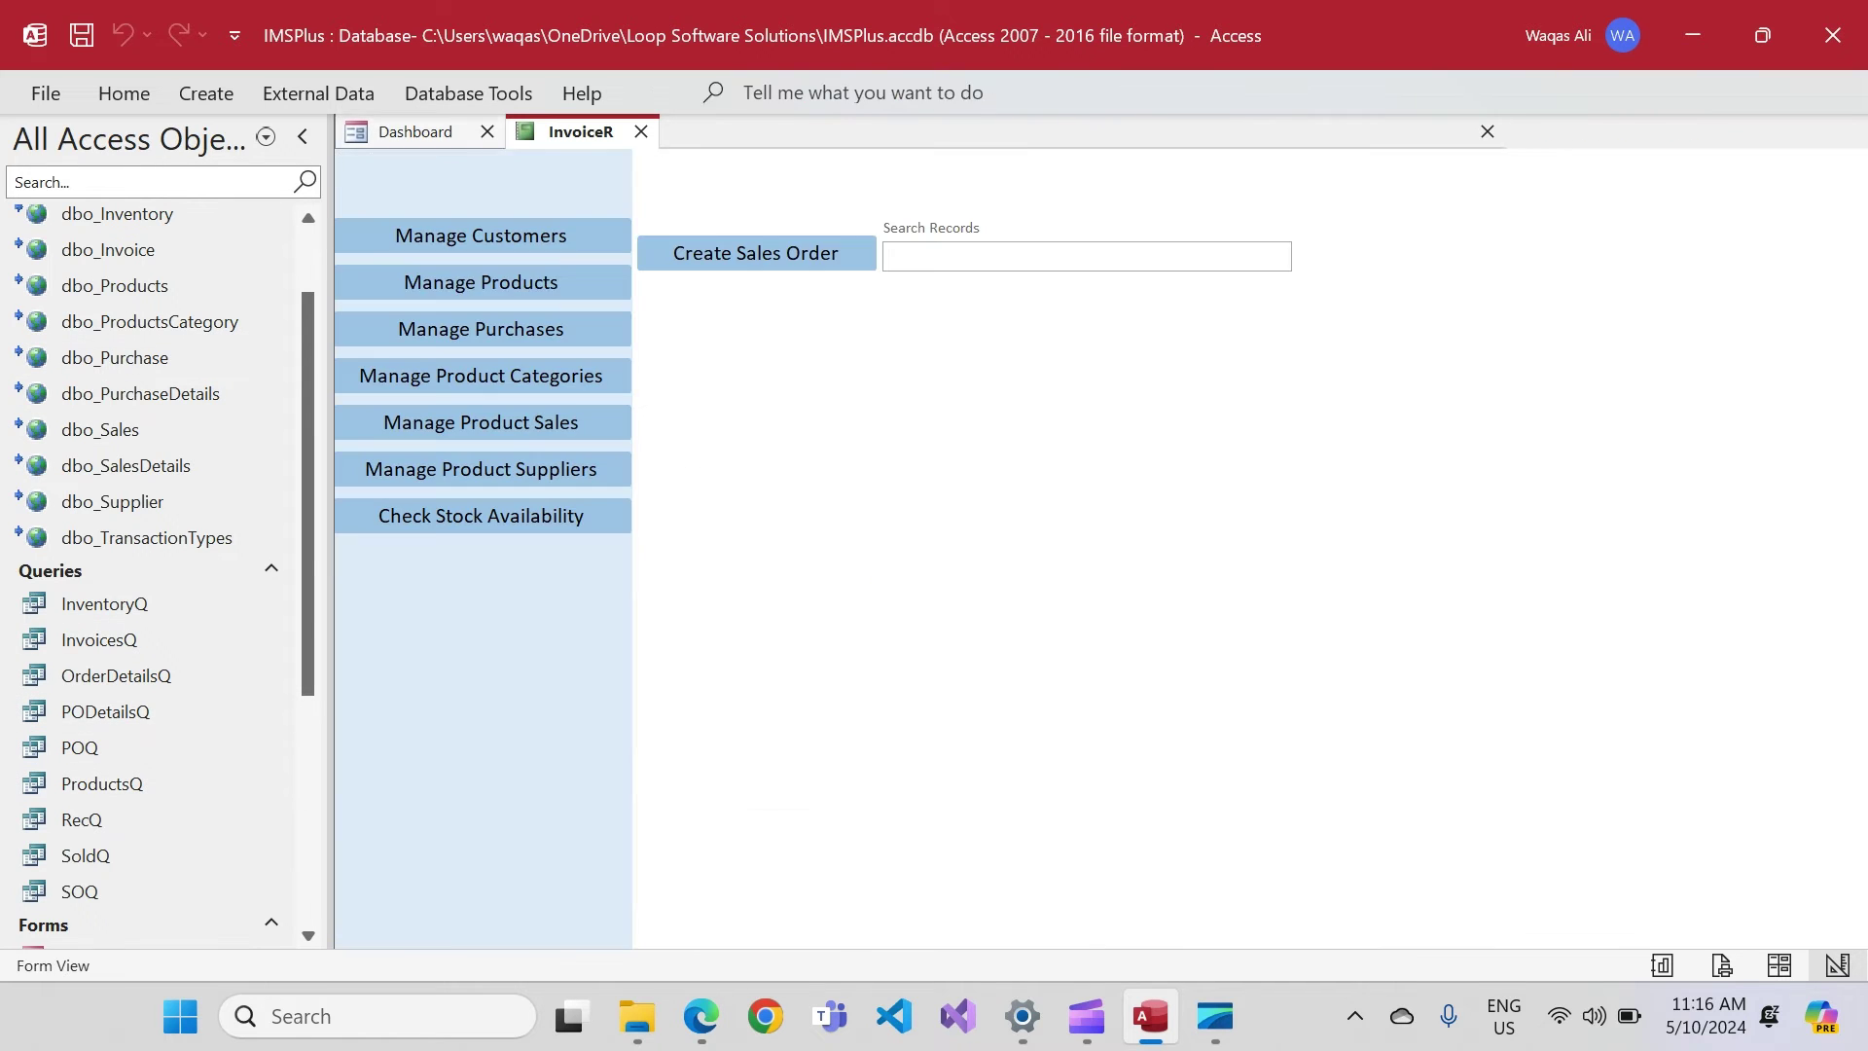
double_click(876, 412)
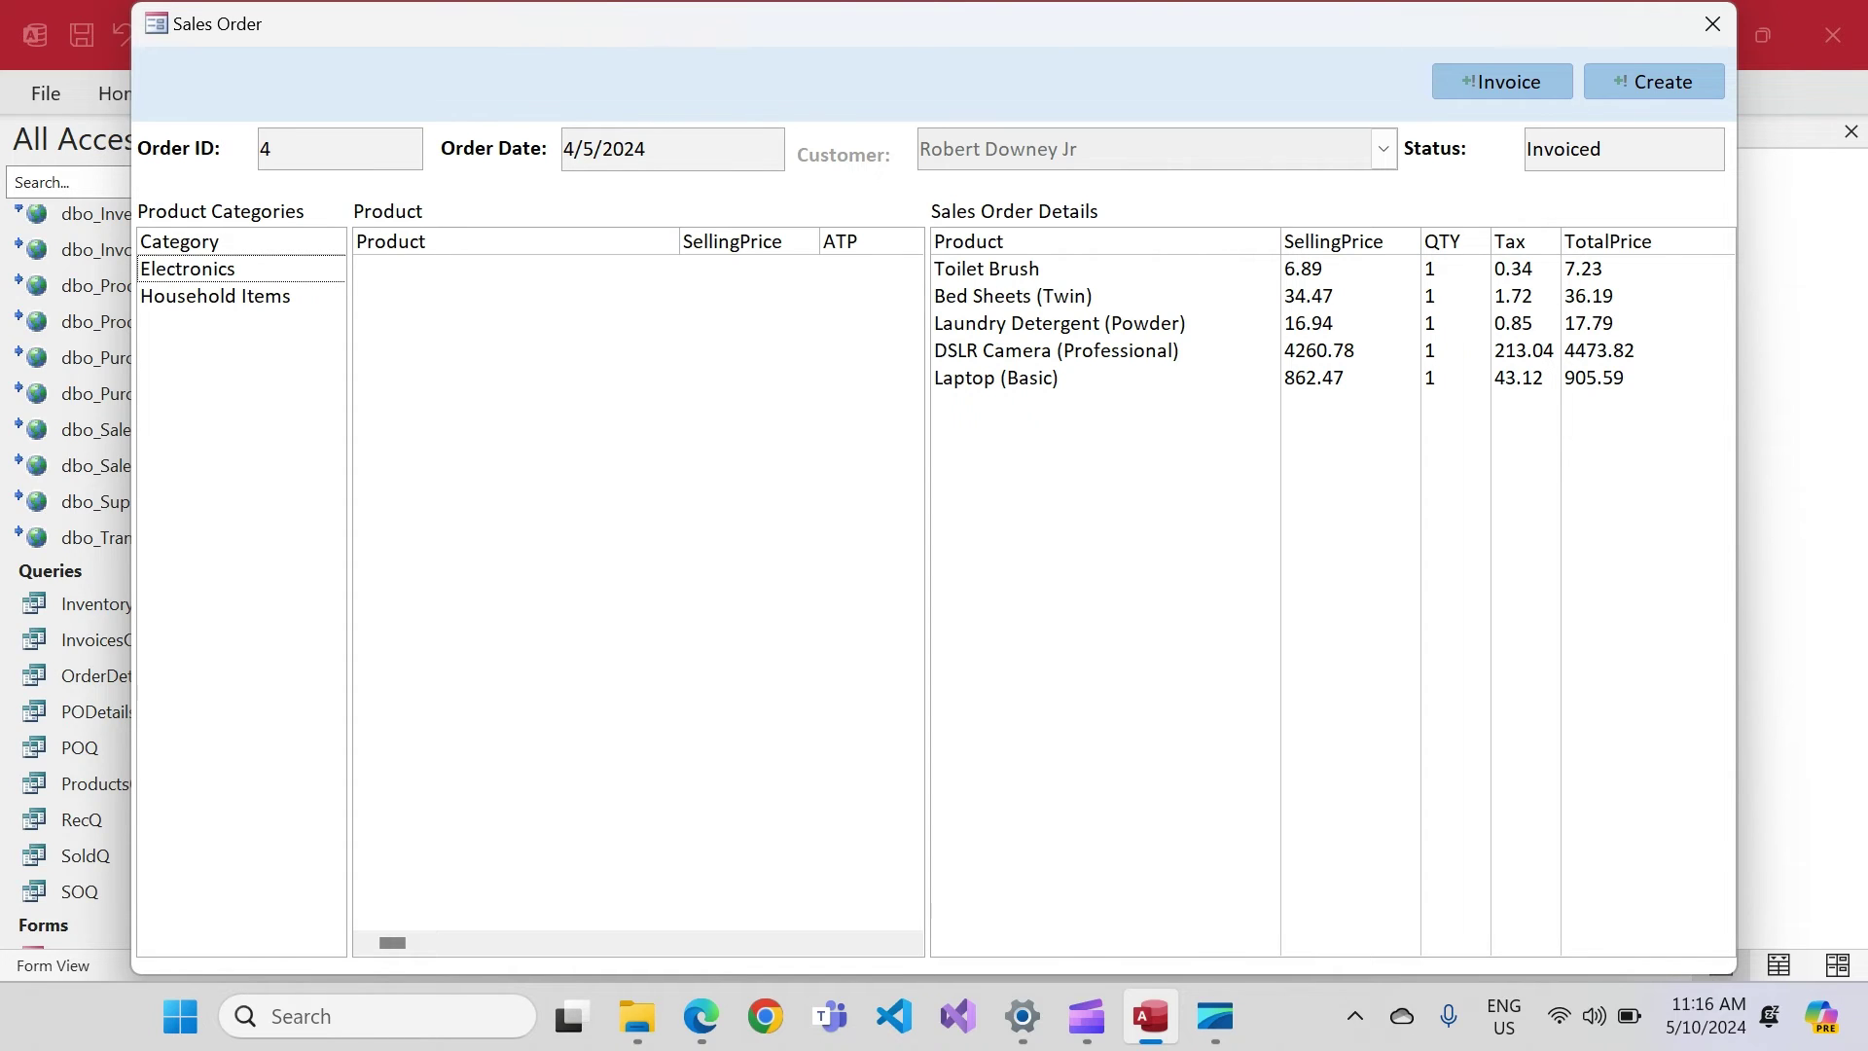
drag(746, 32, 763, 81)
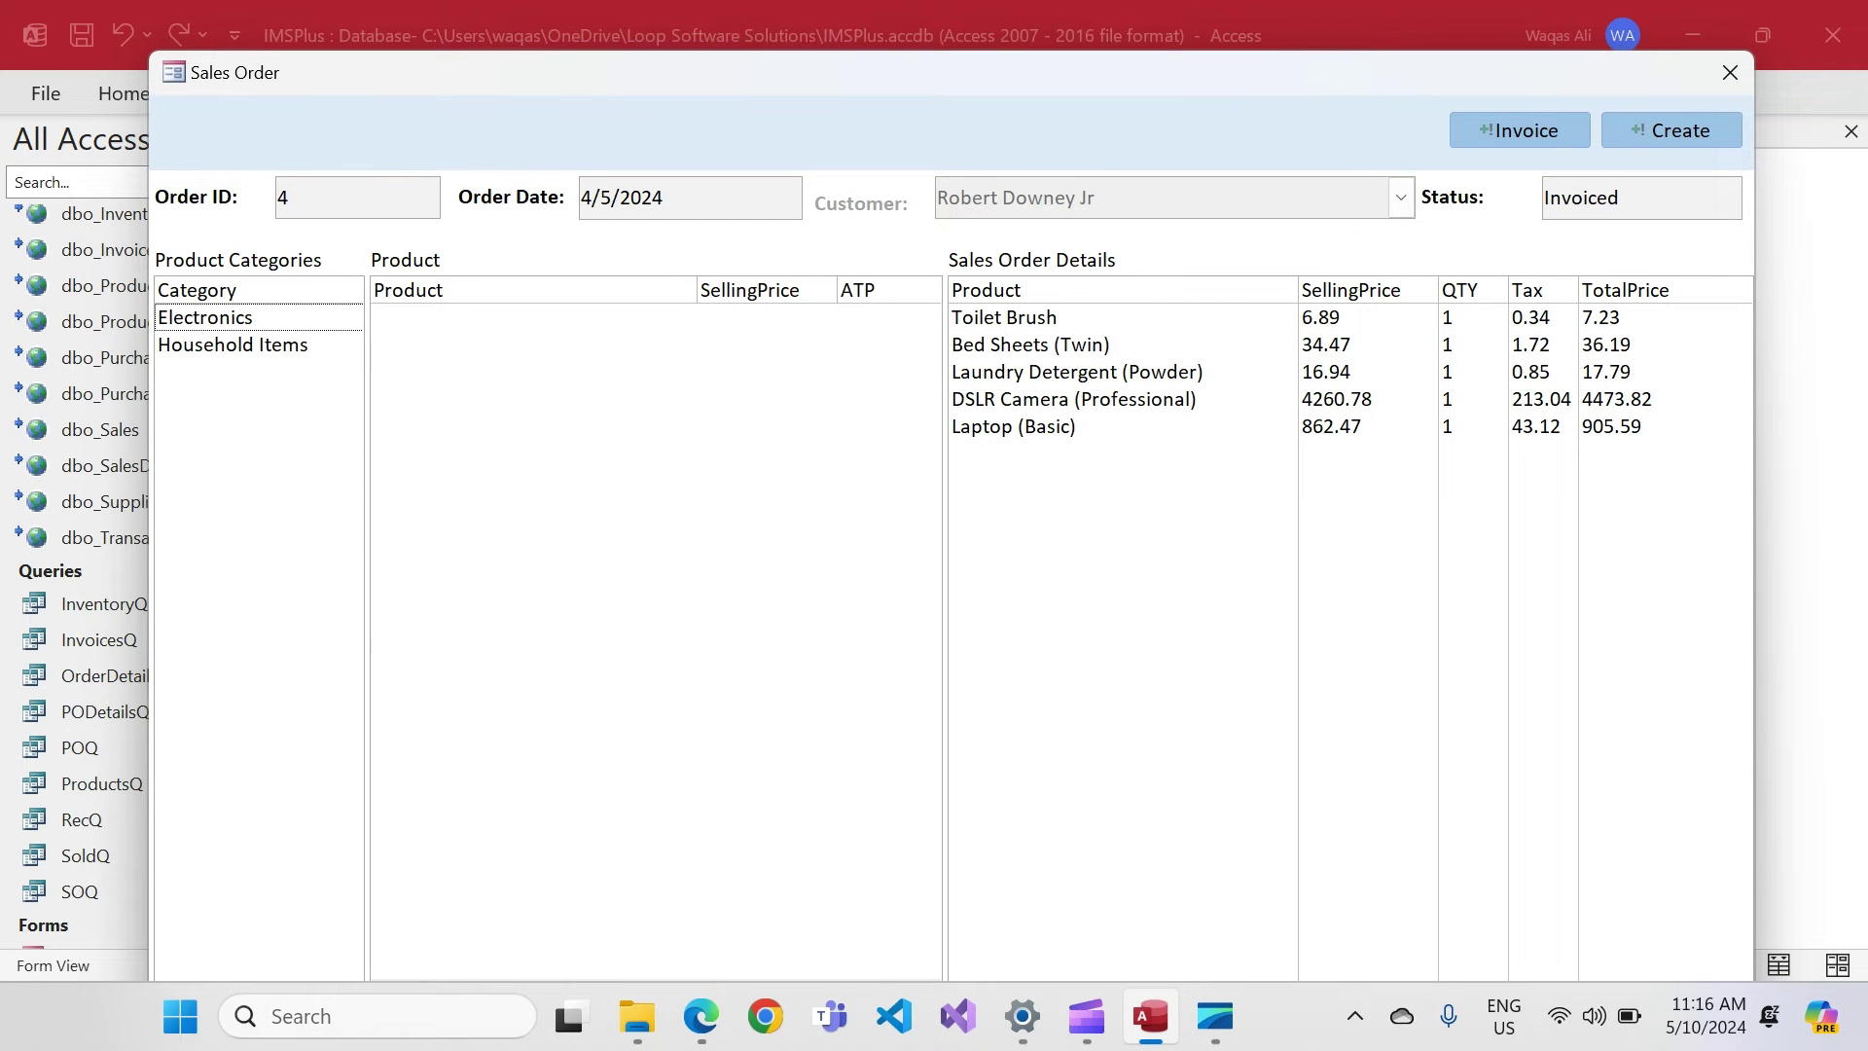
right_click(1286, 113)
click(1397, 204)
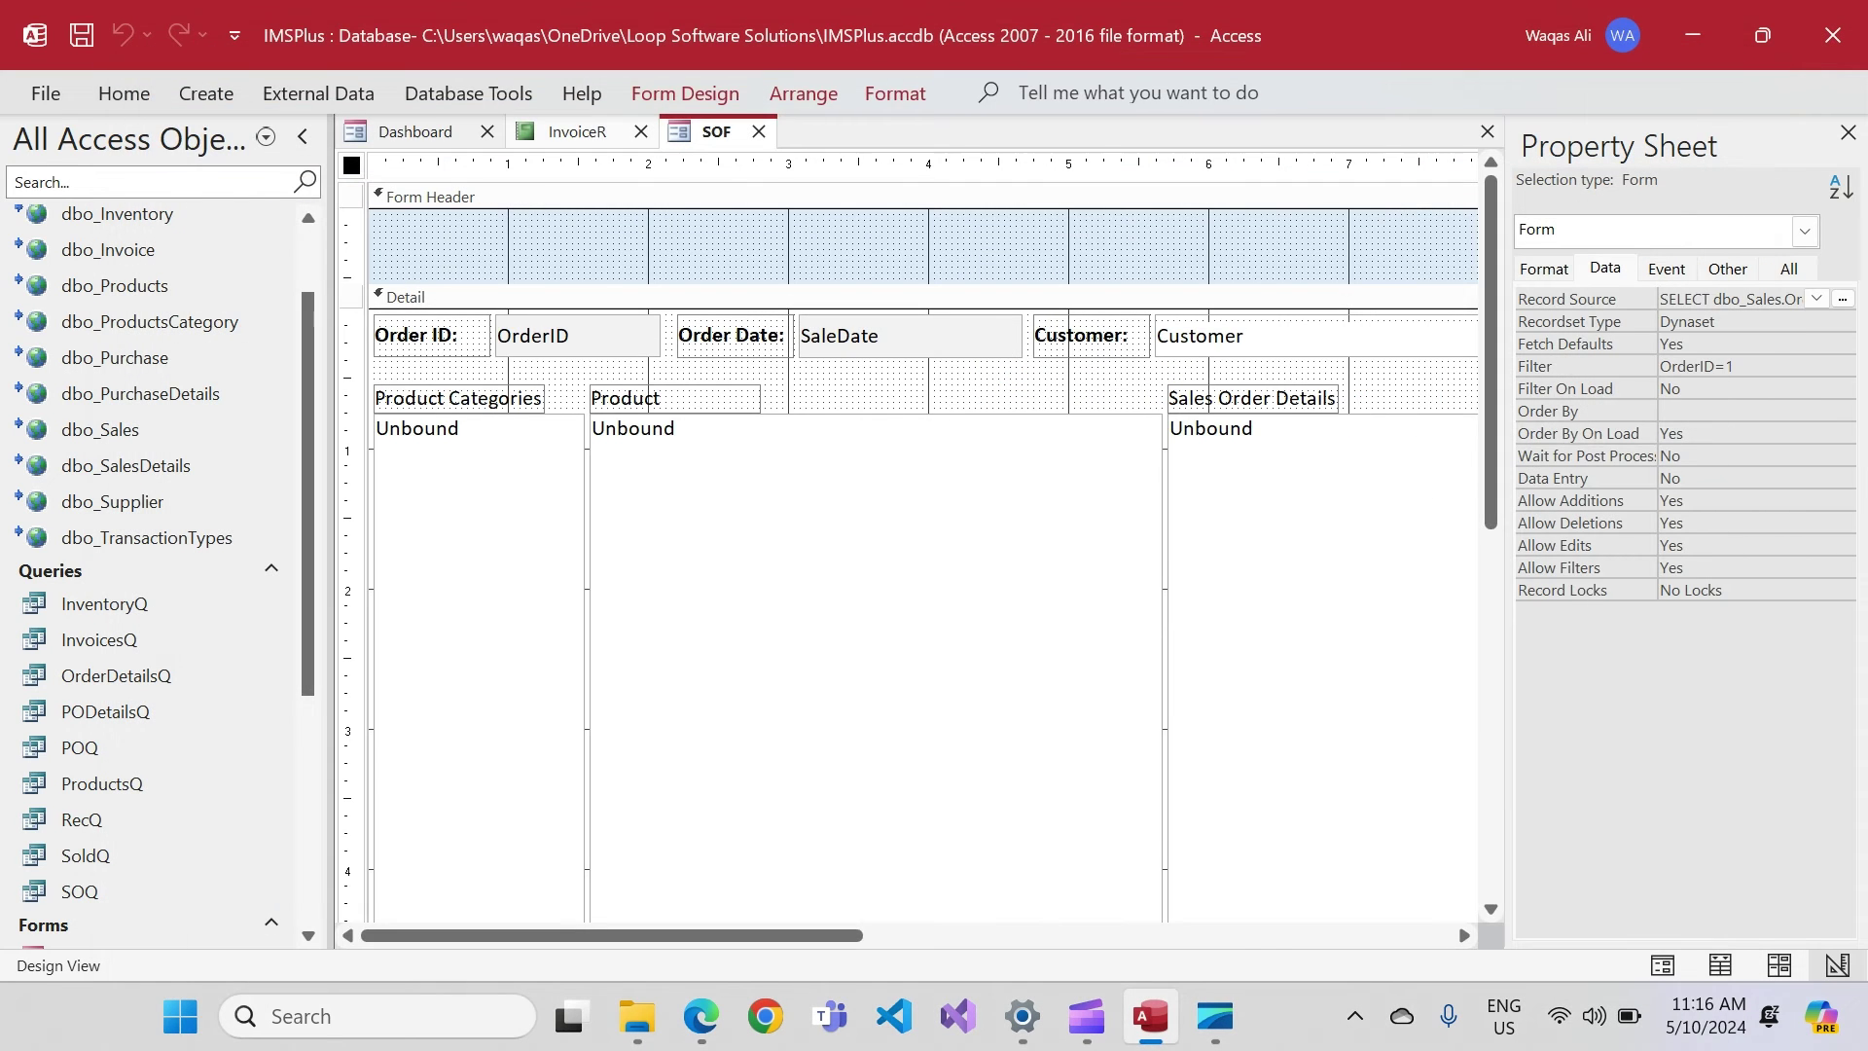
Step: Preview the InvoiceR report in Report View, then close the invoice window to return to the SOF form design
right_click(574, 132)
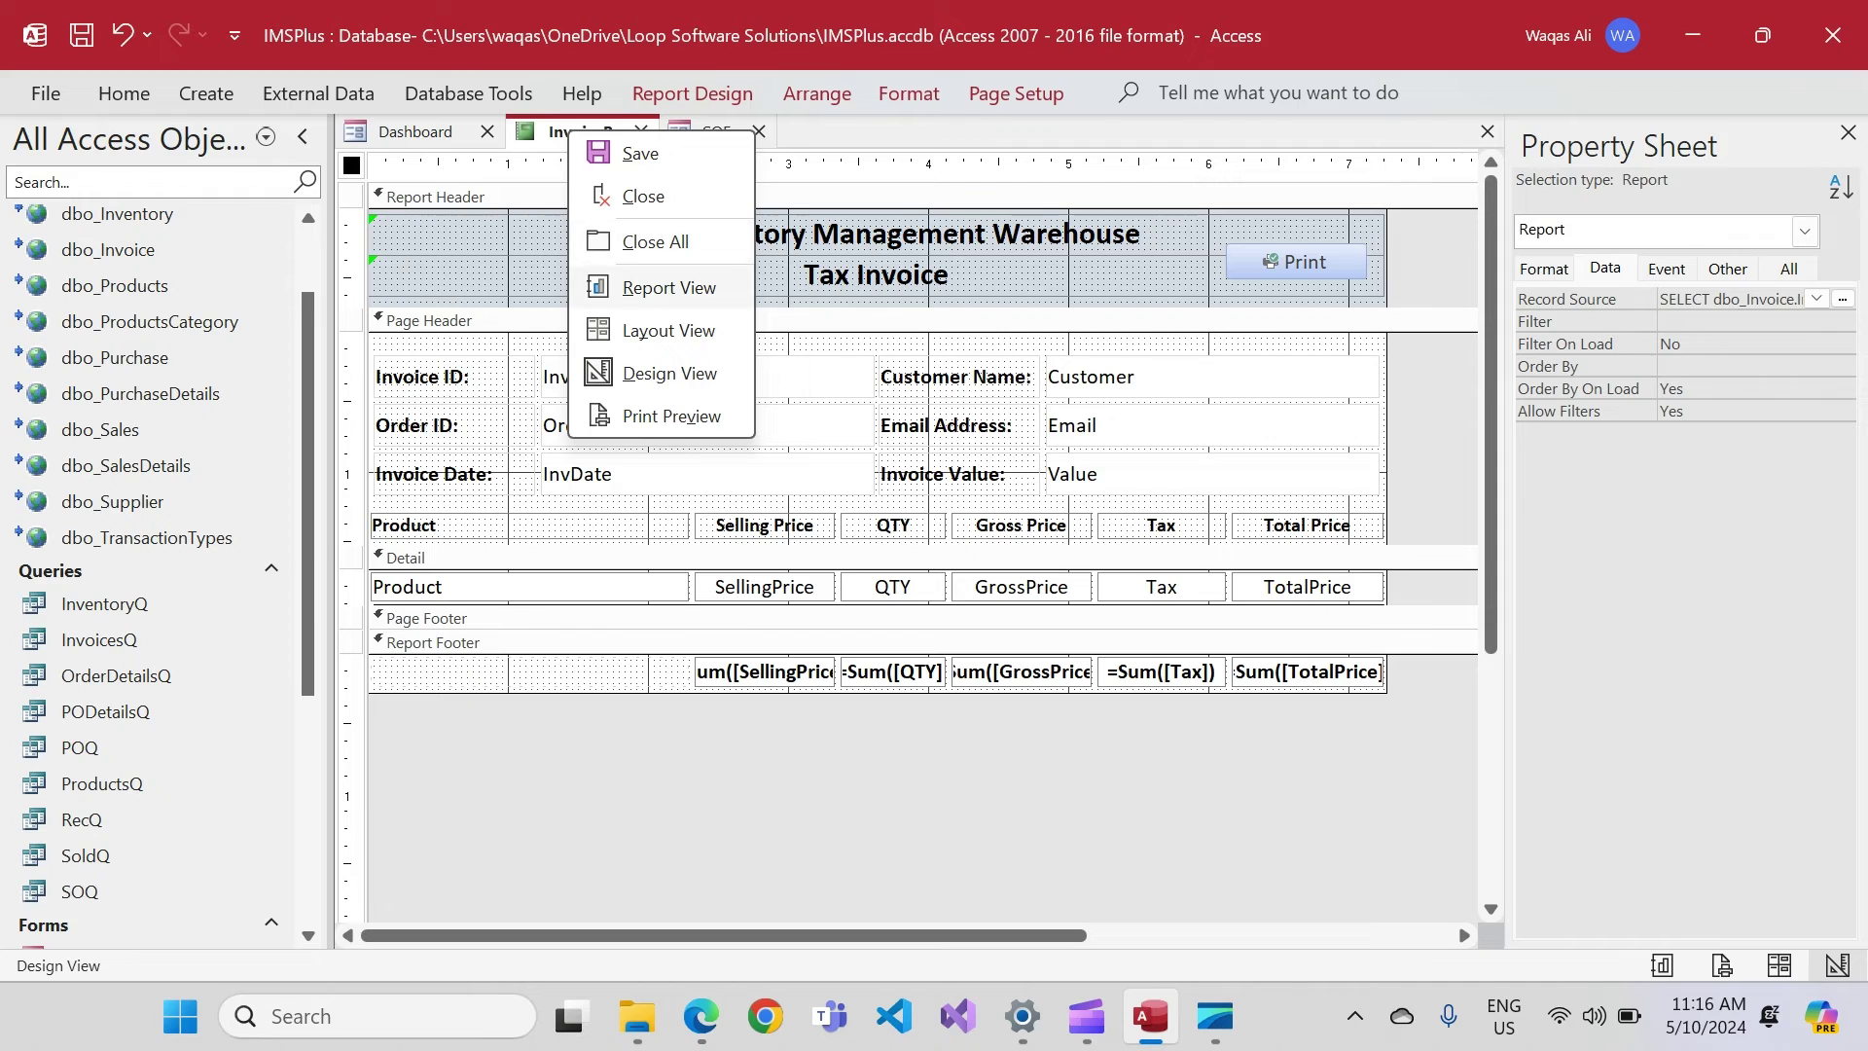
click(672, 284)
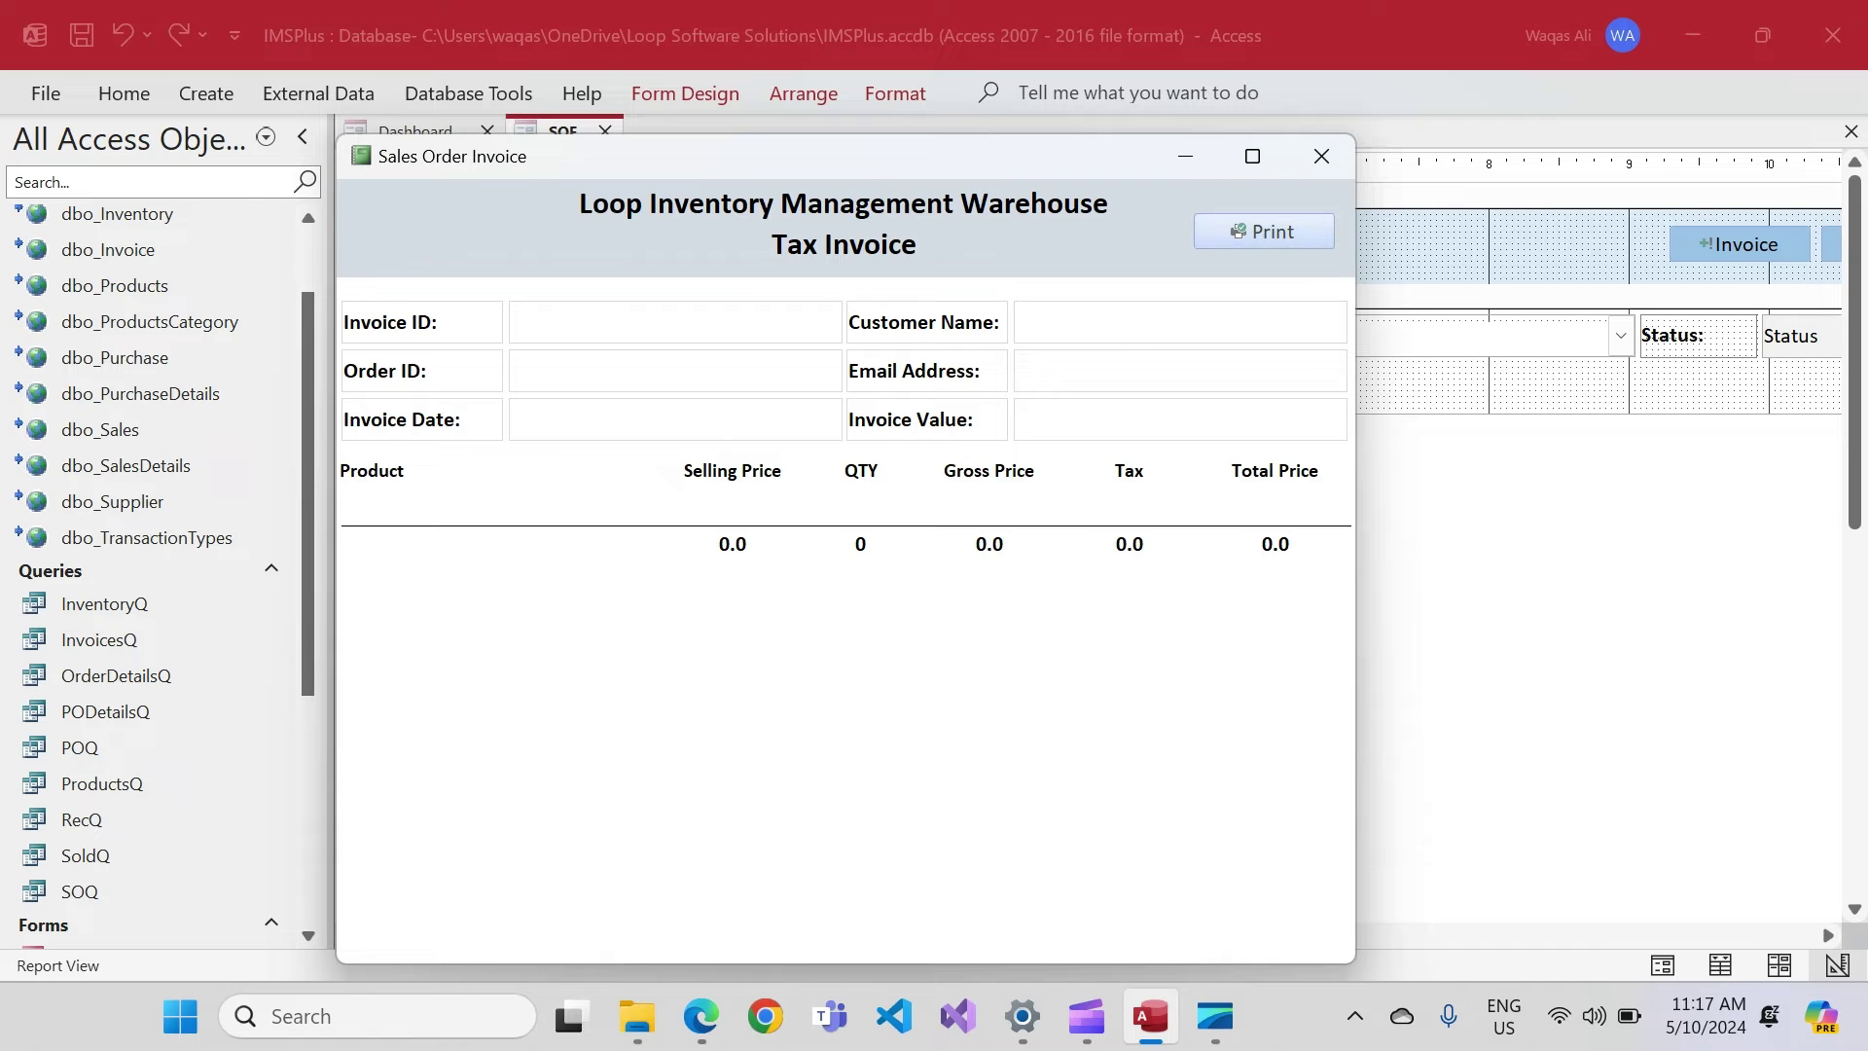
click(1321, 156)
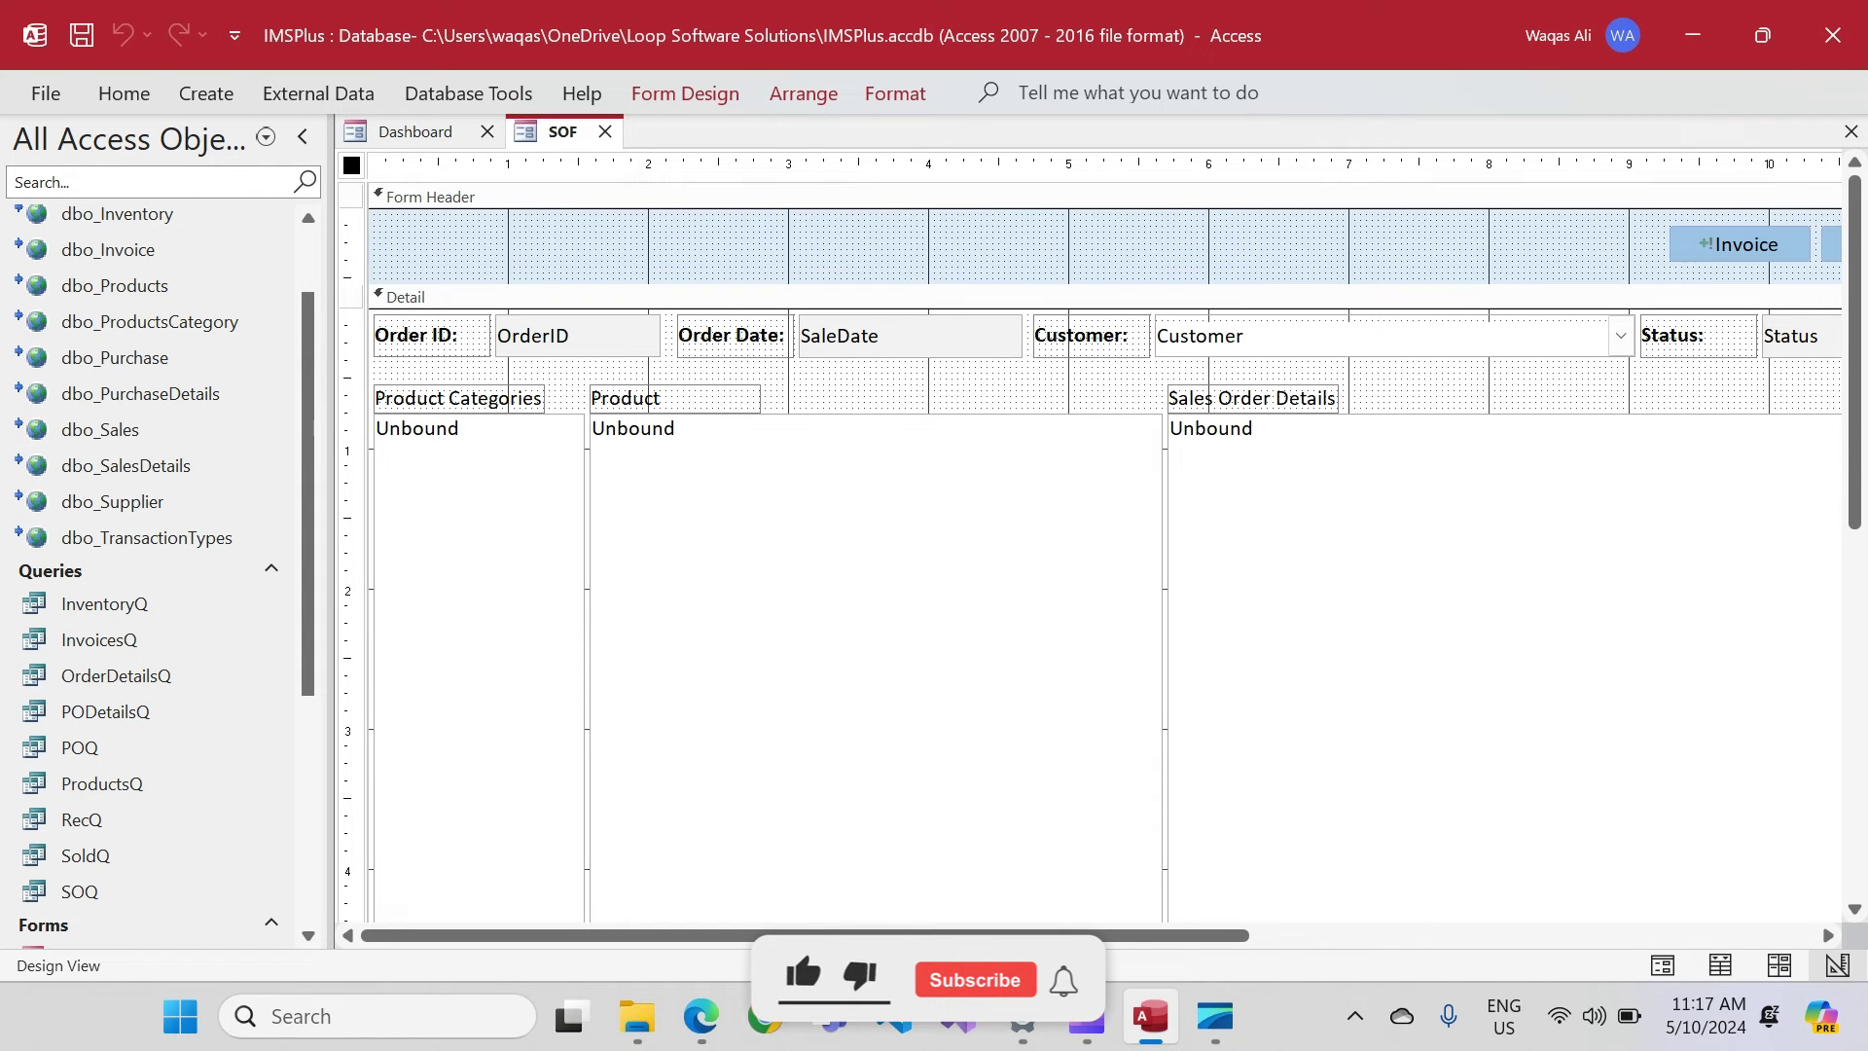
Step: Duplicate the Invoice button in the SOF form header and place the copy immediately to the left of the original
click(1739, 245)
key(ctrl+c)
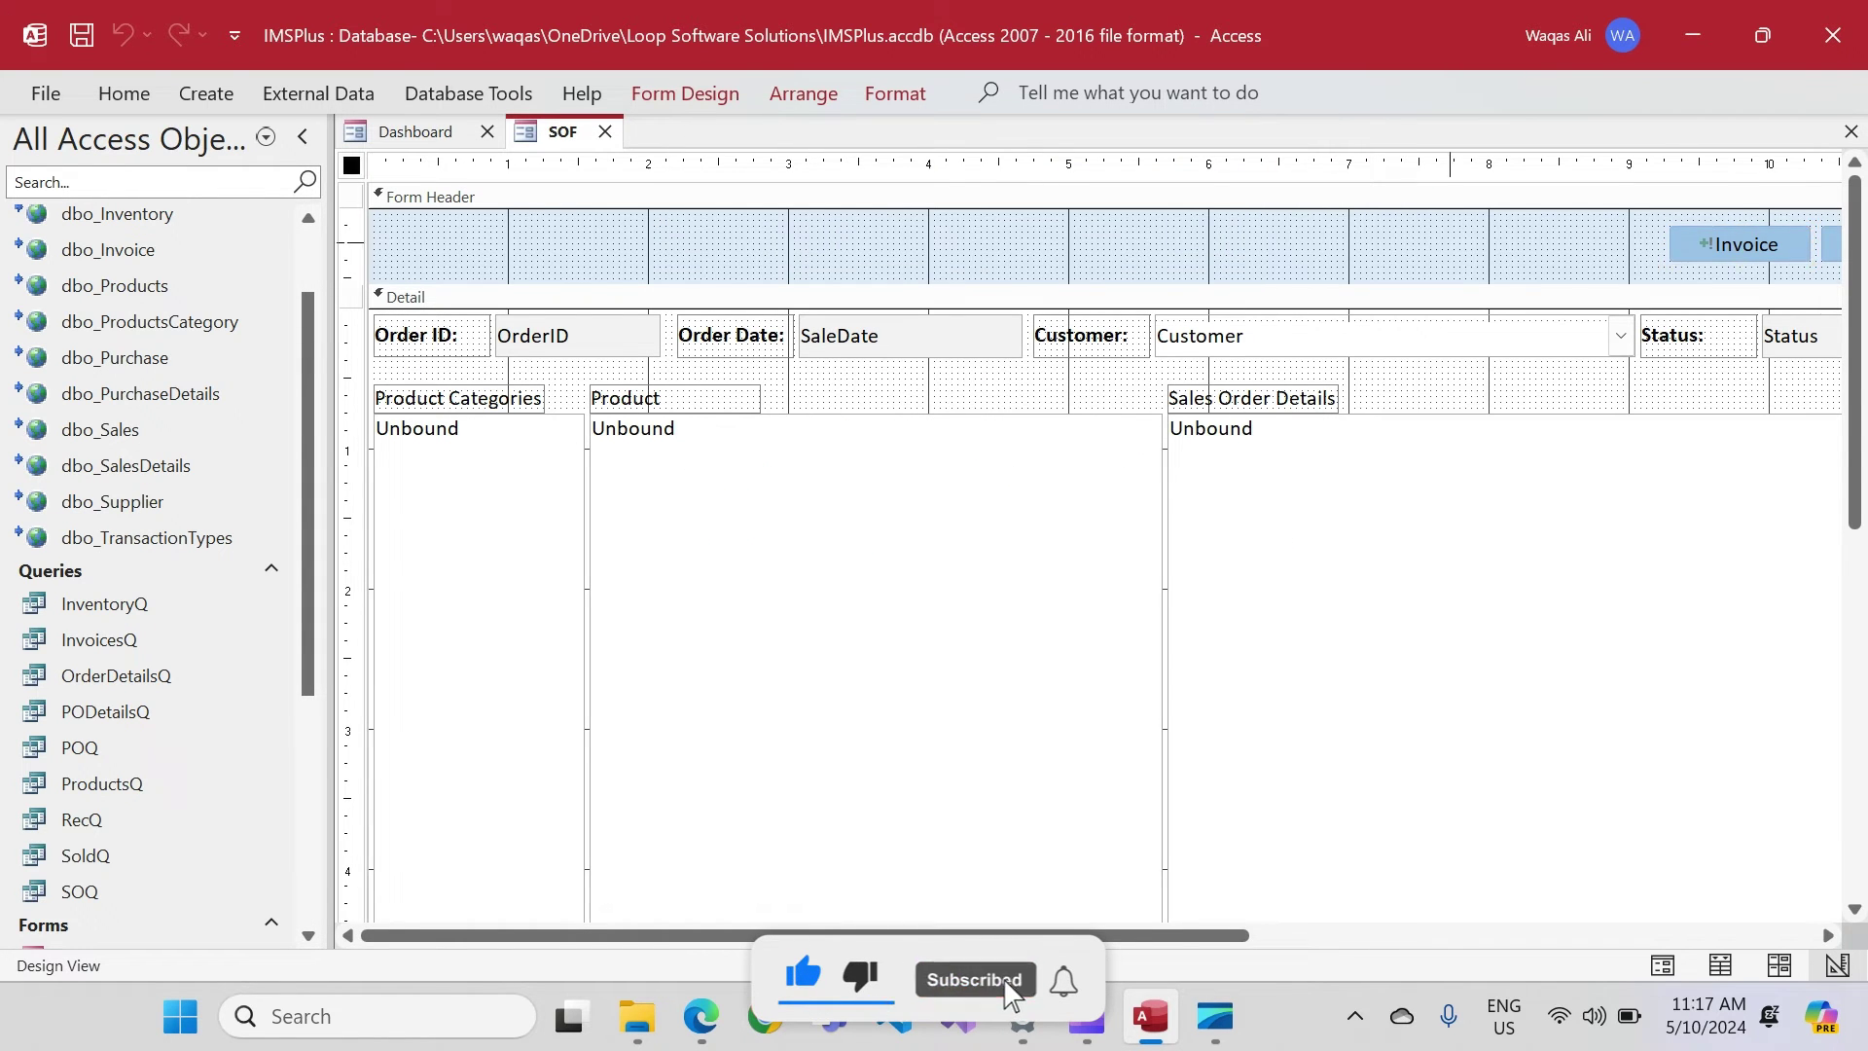
key(ctrl+v)
drag(437, 227, 1587, 239)
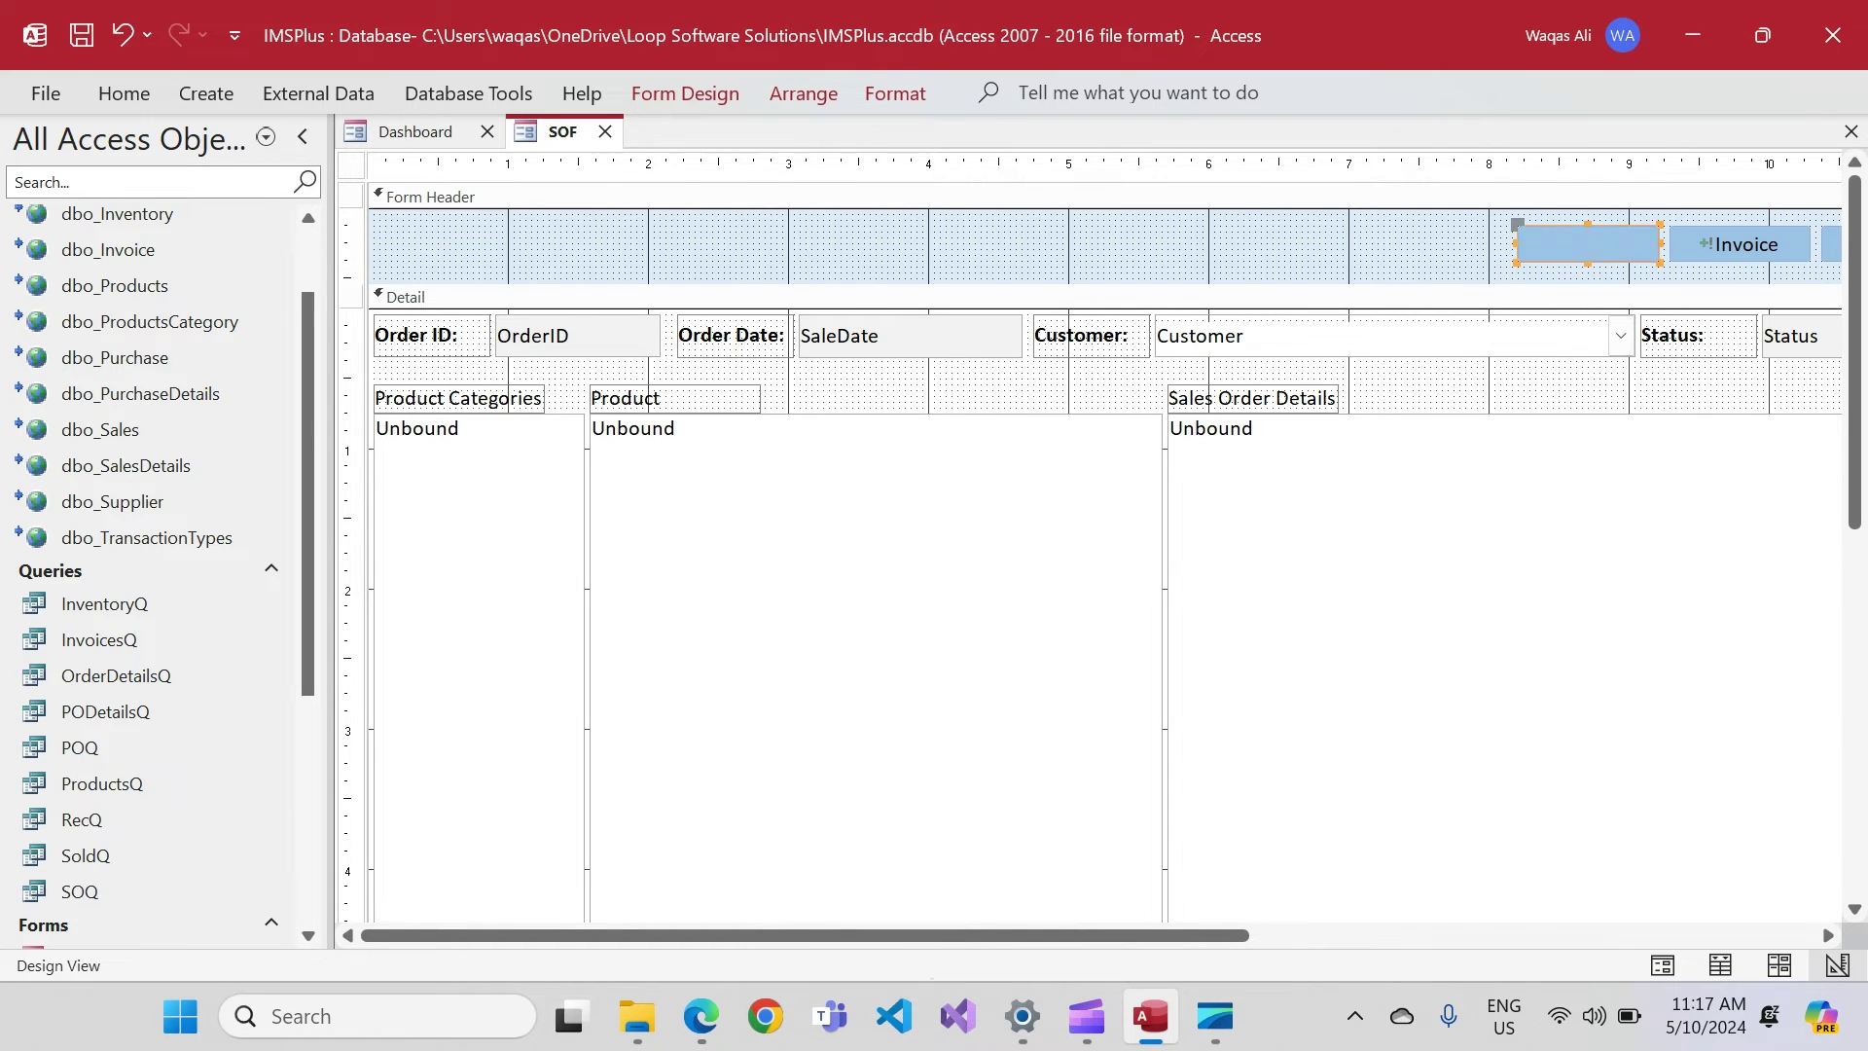
Step: Caption the copied button View Invoice and extend its left edge to make it about 1.35" wide
double_click(1587, 244)
text(V)
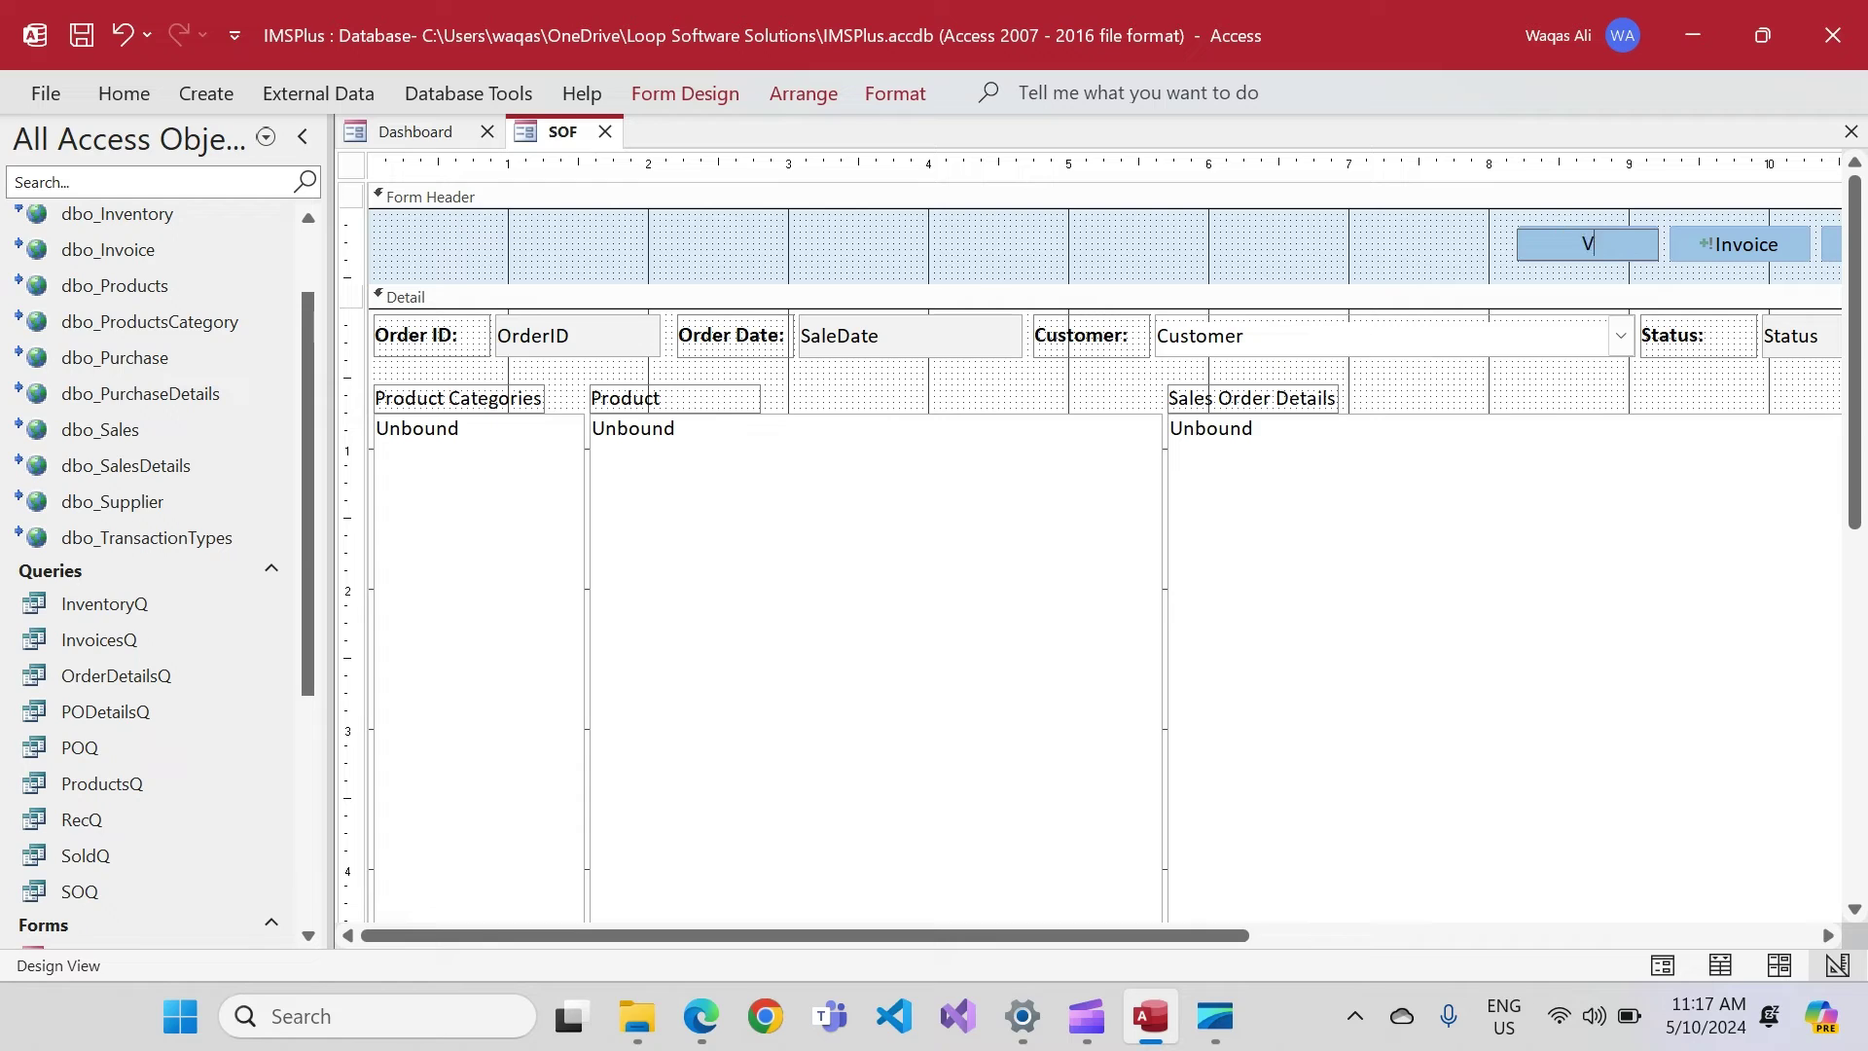
text(iew Invoice)
key(Return)
drag(1517, 244, 1471, 245)
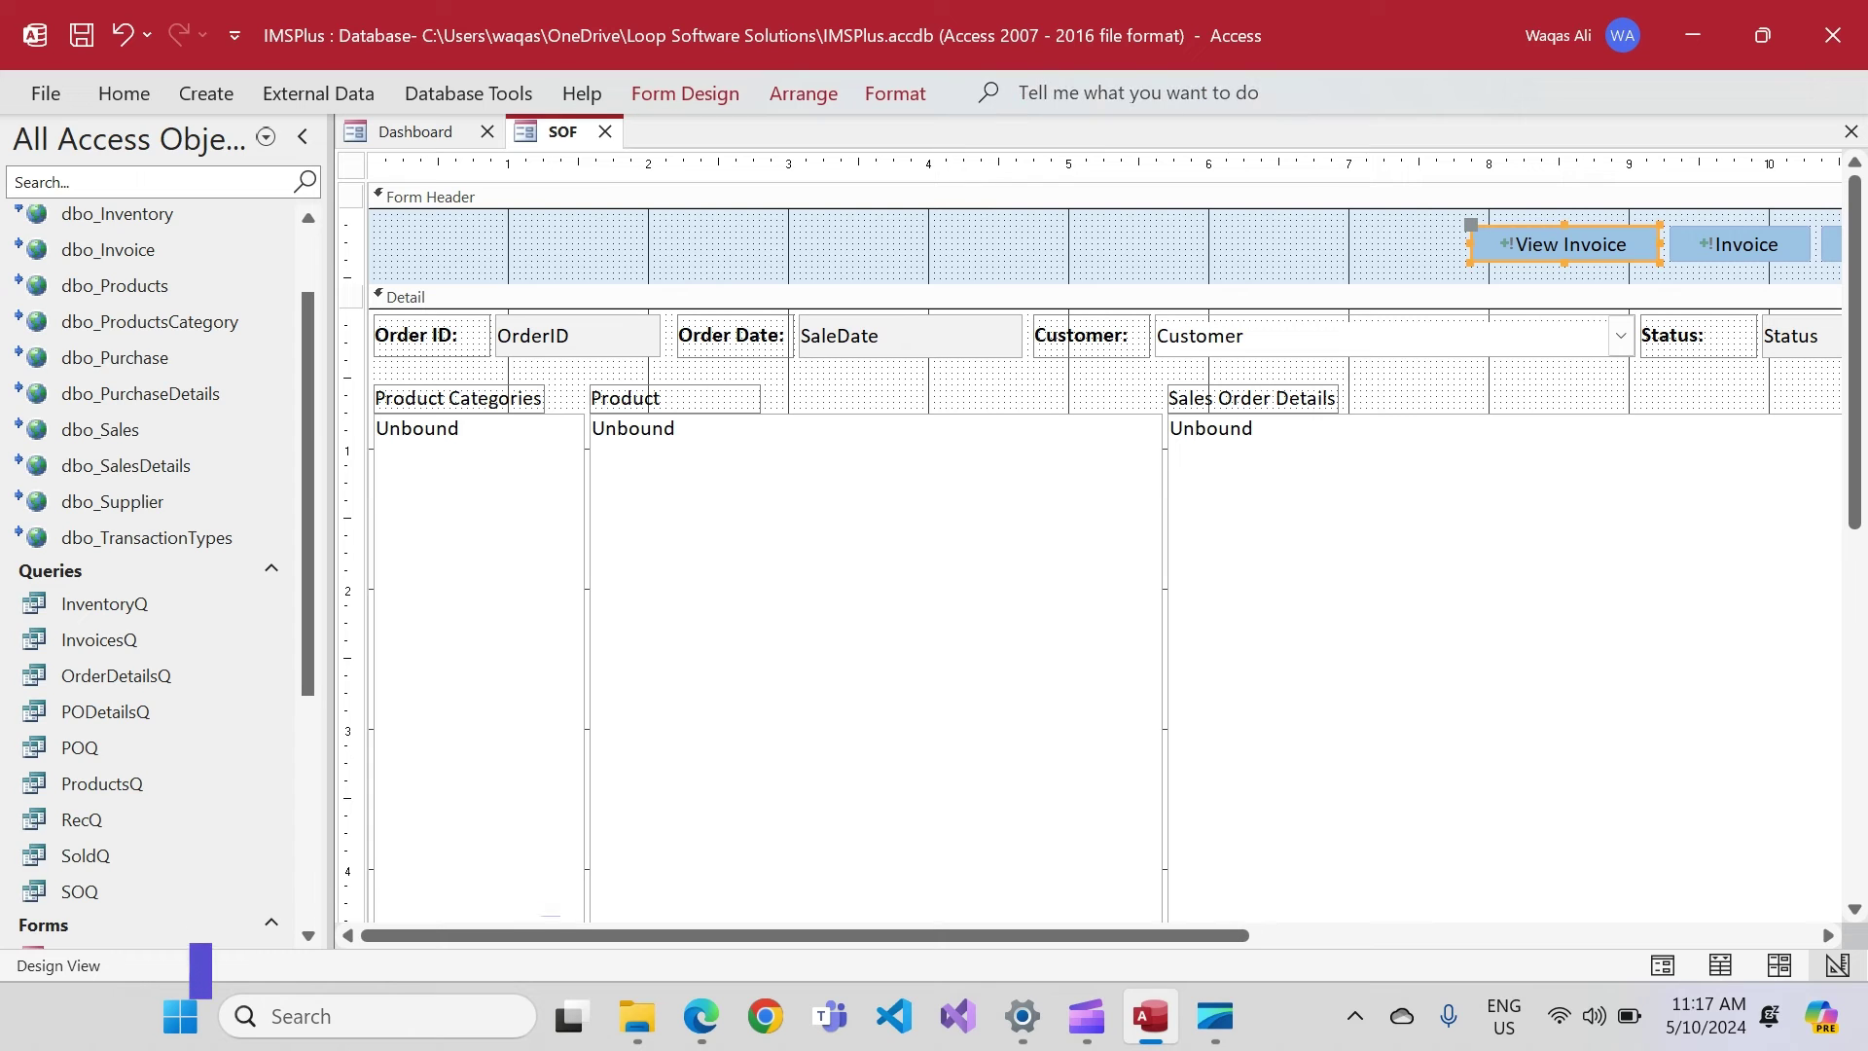
Step: Set the View Invoice button's name property to btnViewInvoice
right_click(1580, 246)
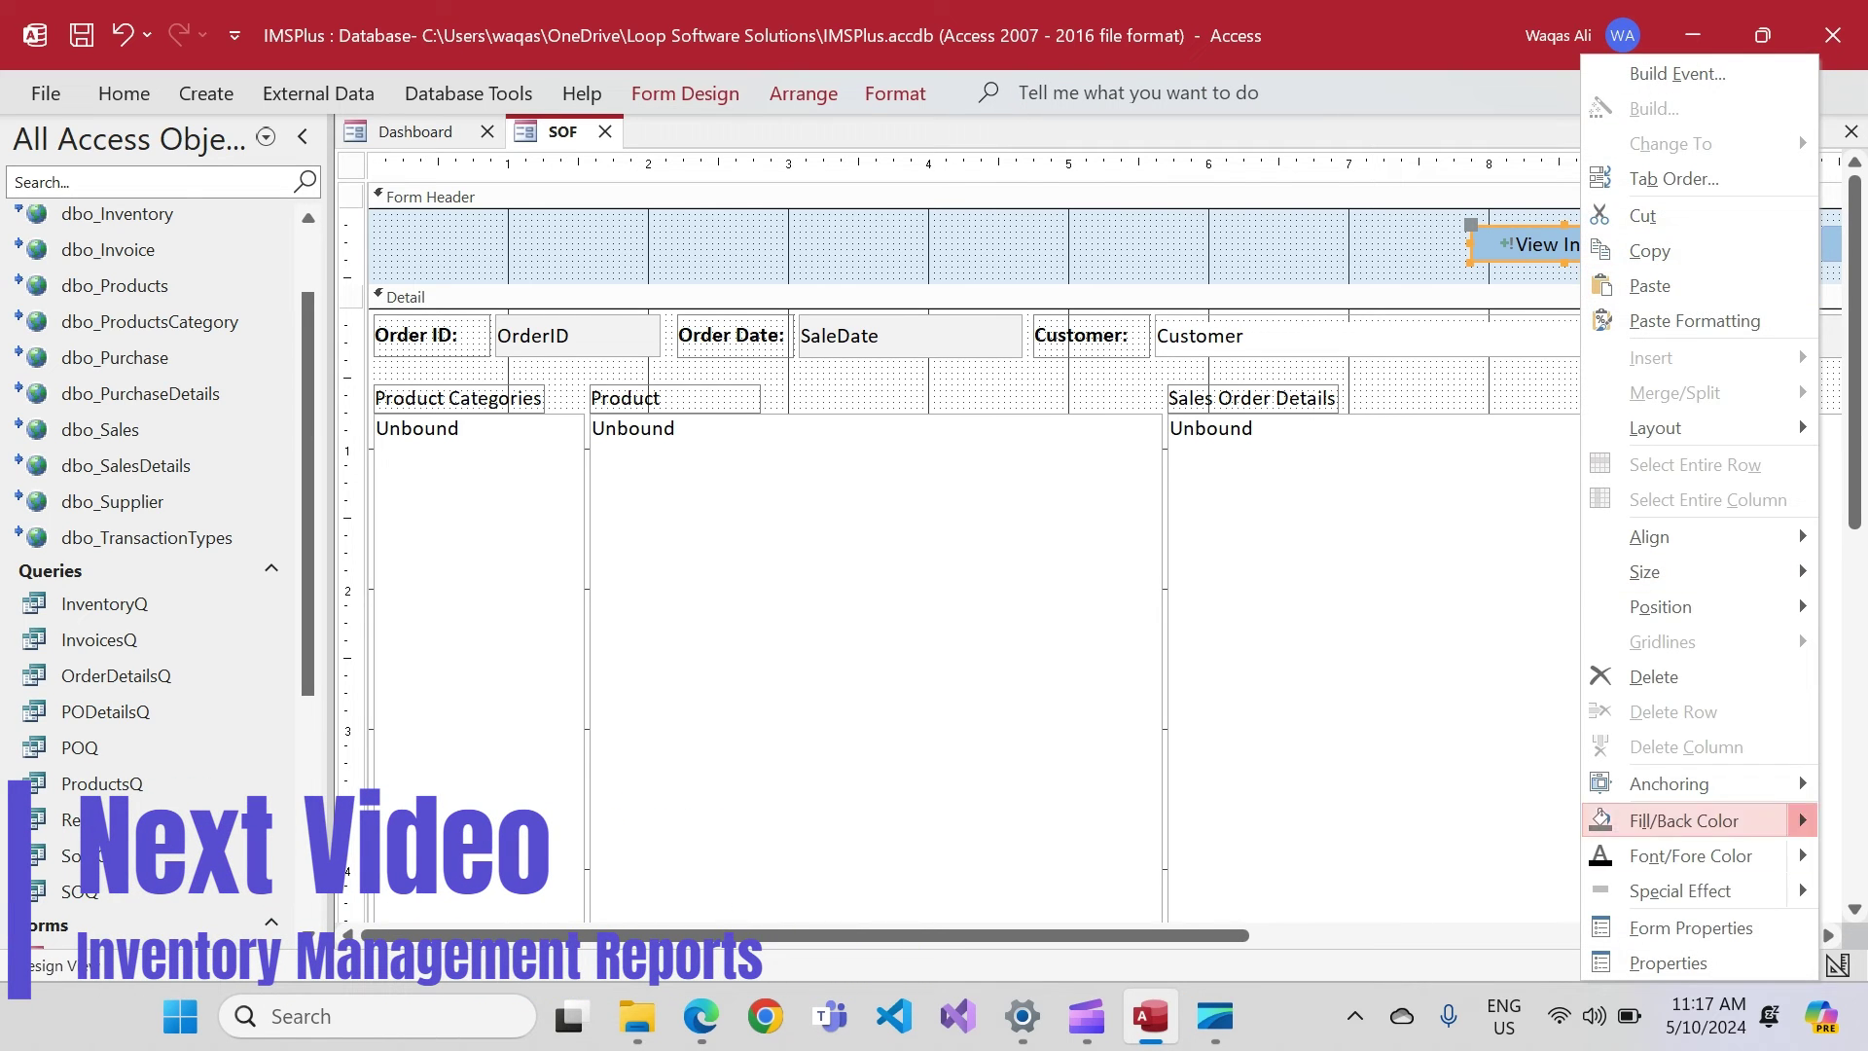
click(1668, 962)
click(1728, 269)
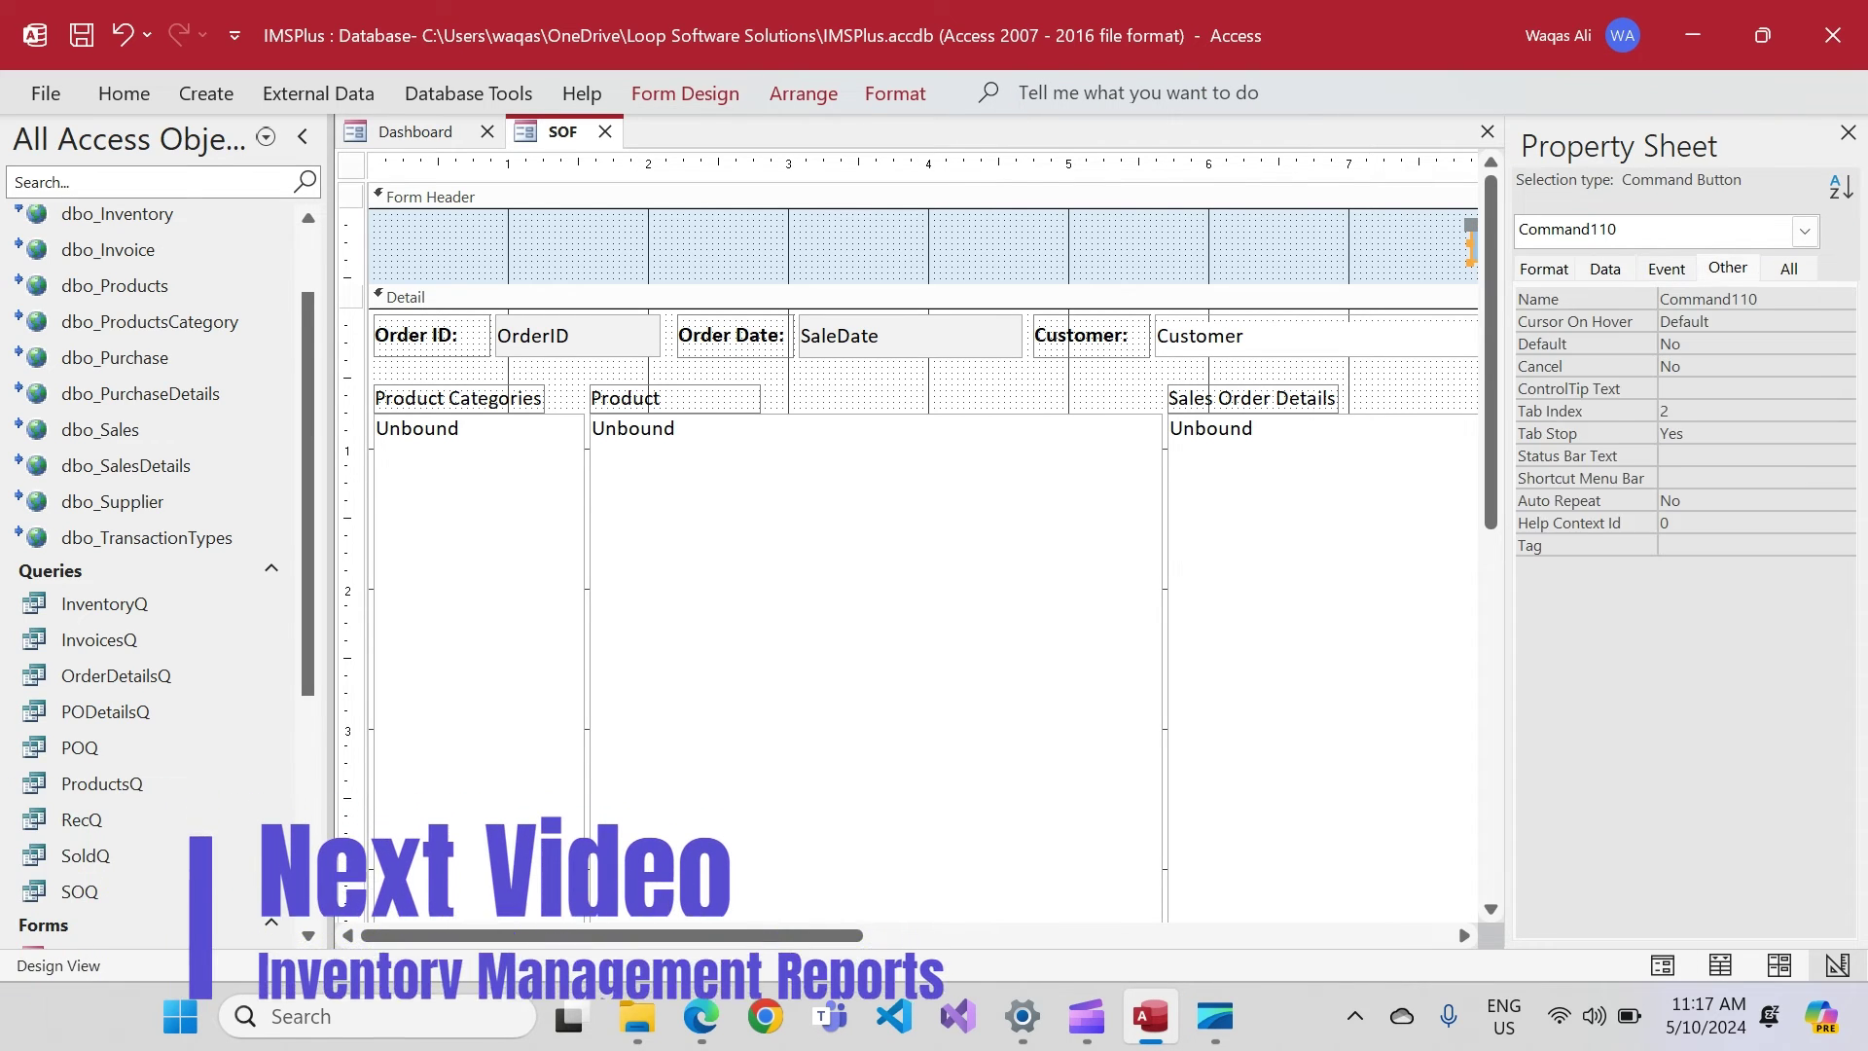
double_click(1709, 300)
text(bt)
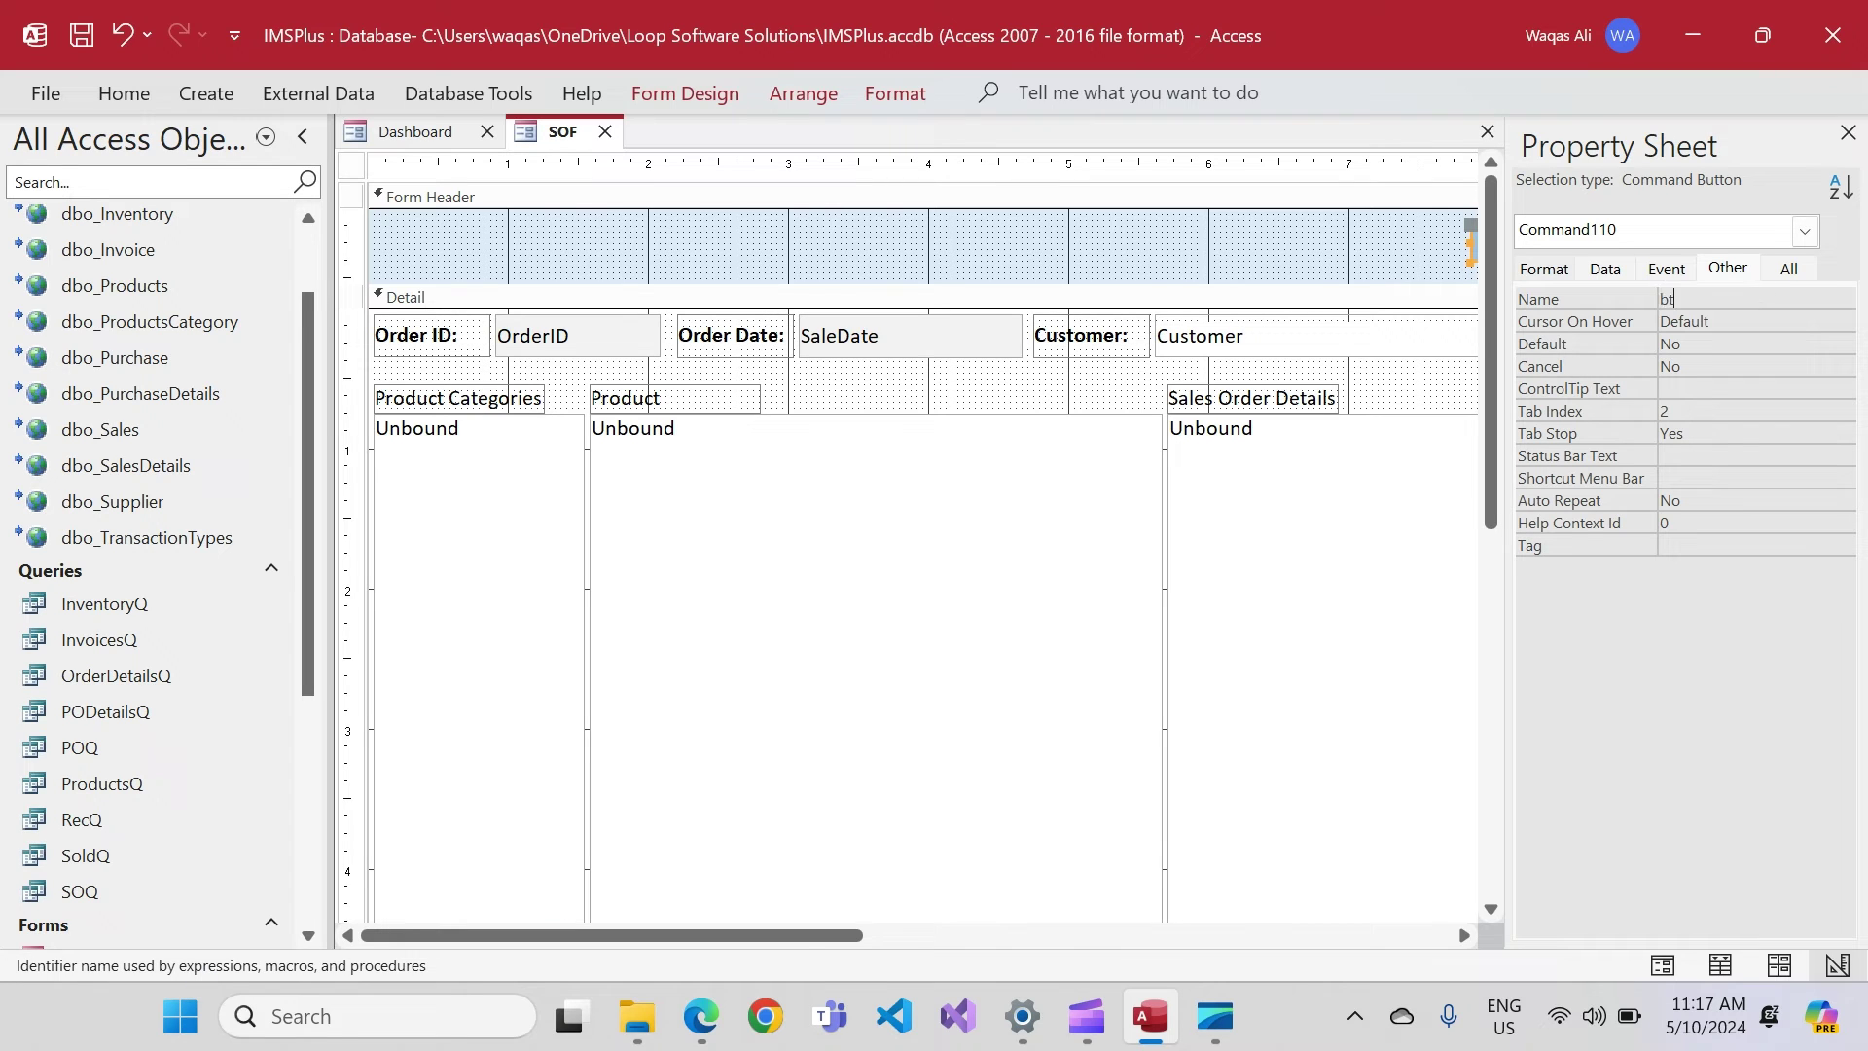
text(nViewInvoice)
key(Tab)
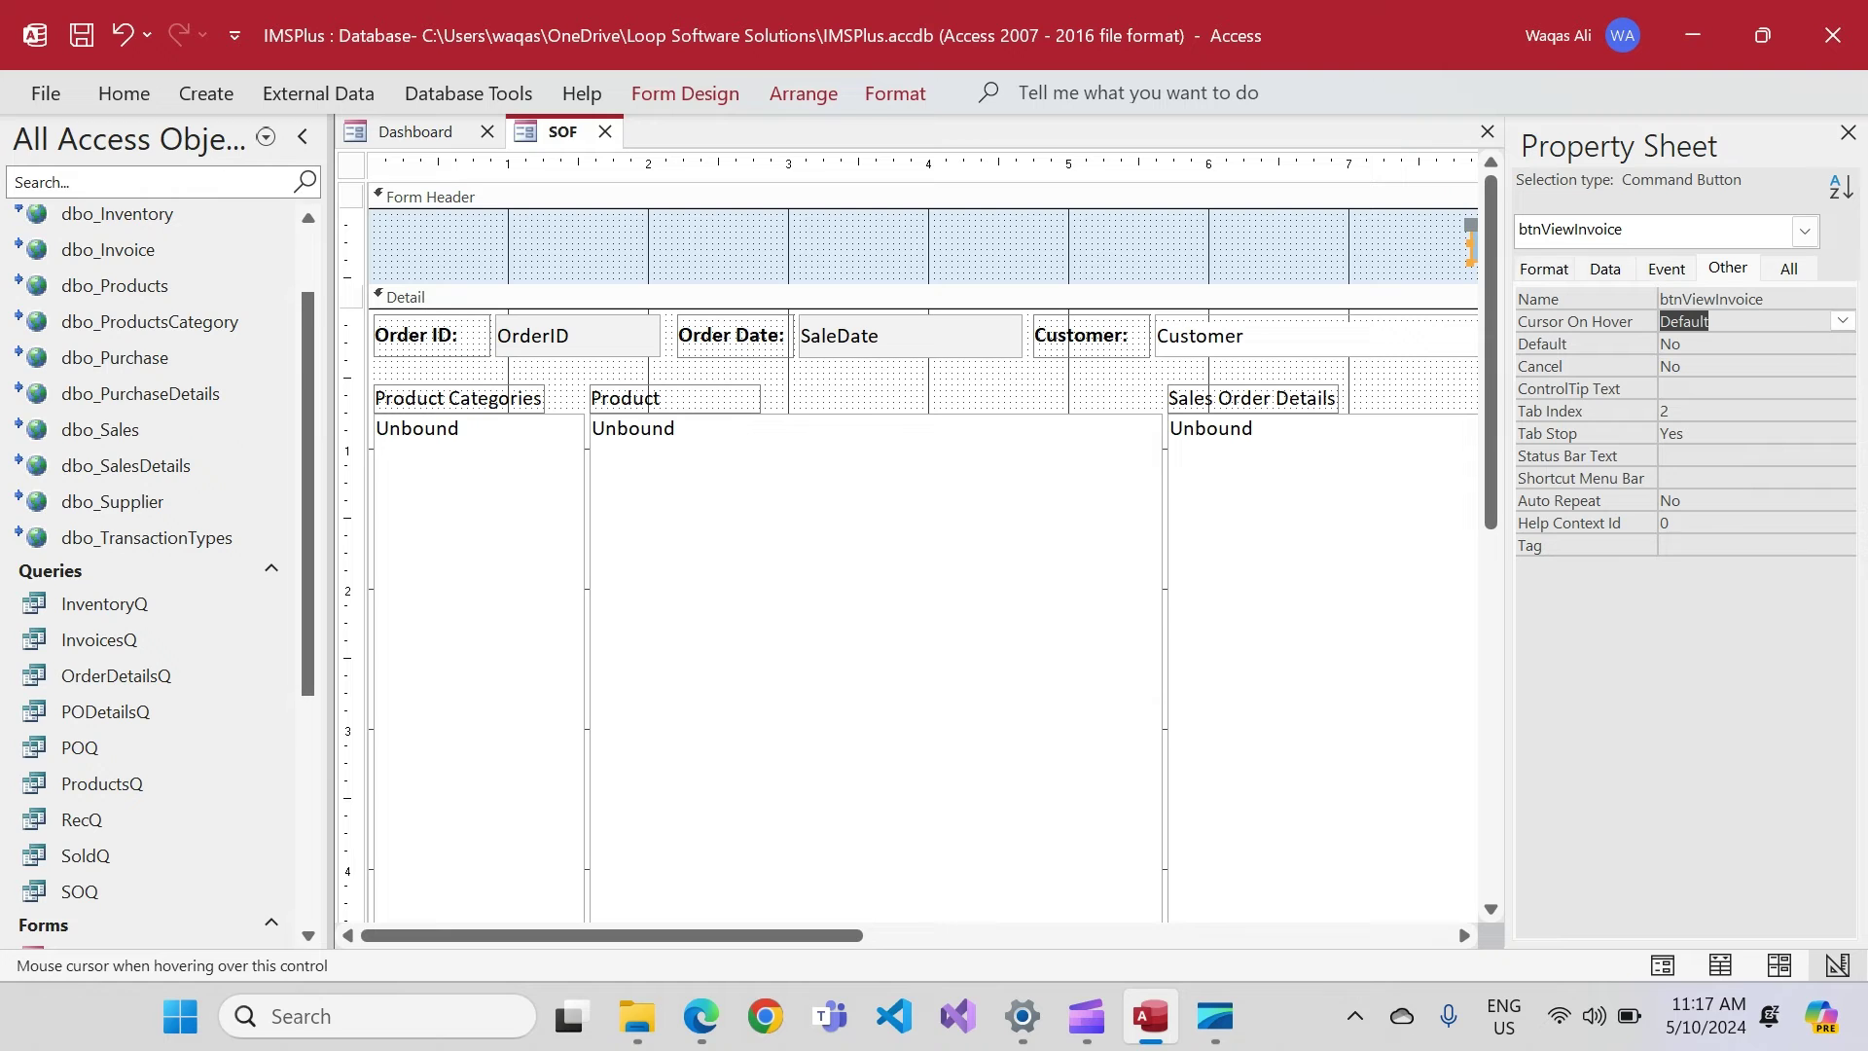
Step: Create the btnViewInvoice button's On Click event procedure with the Code Builder
click(1666, 269)
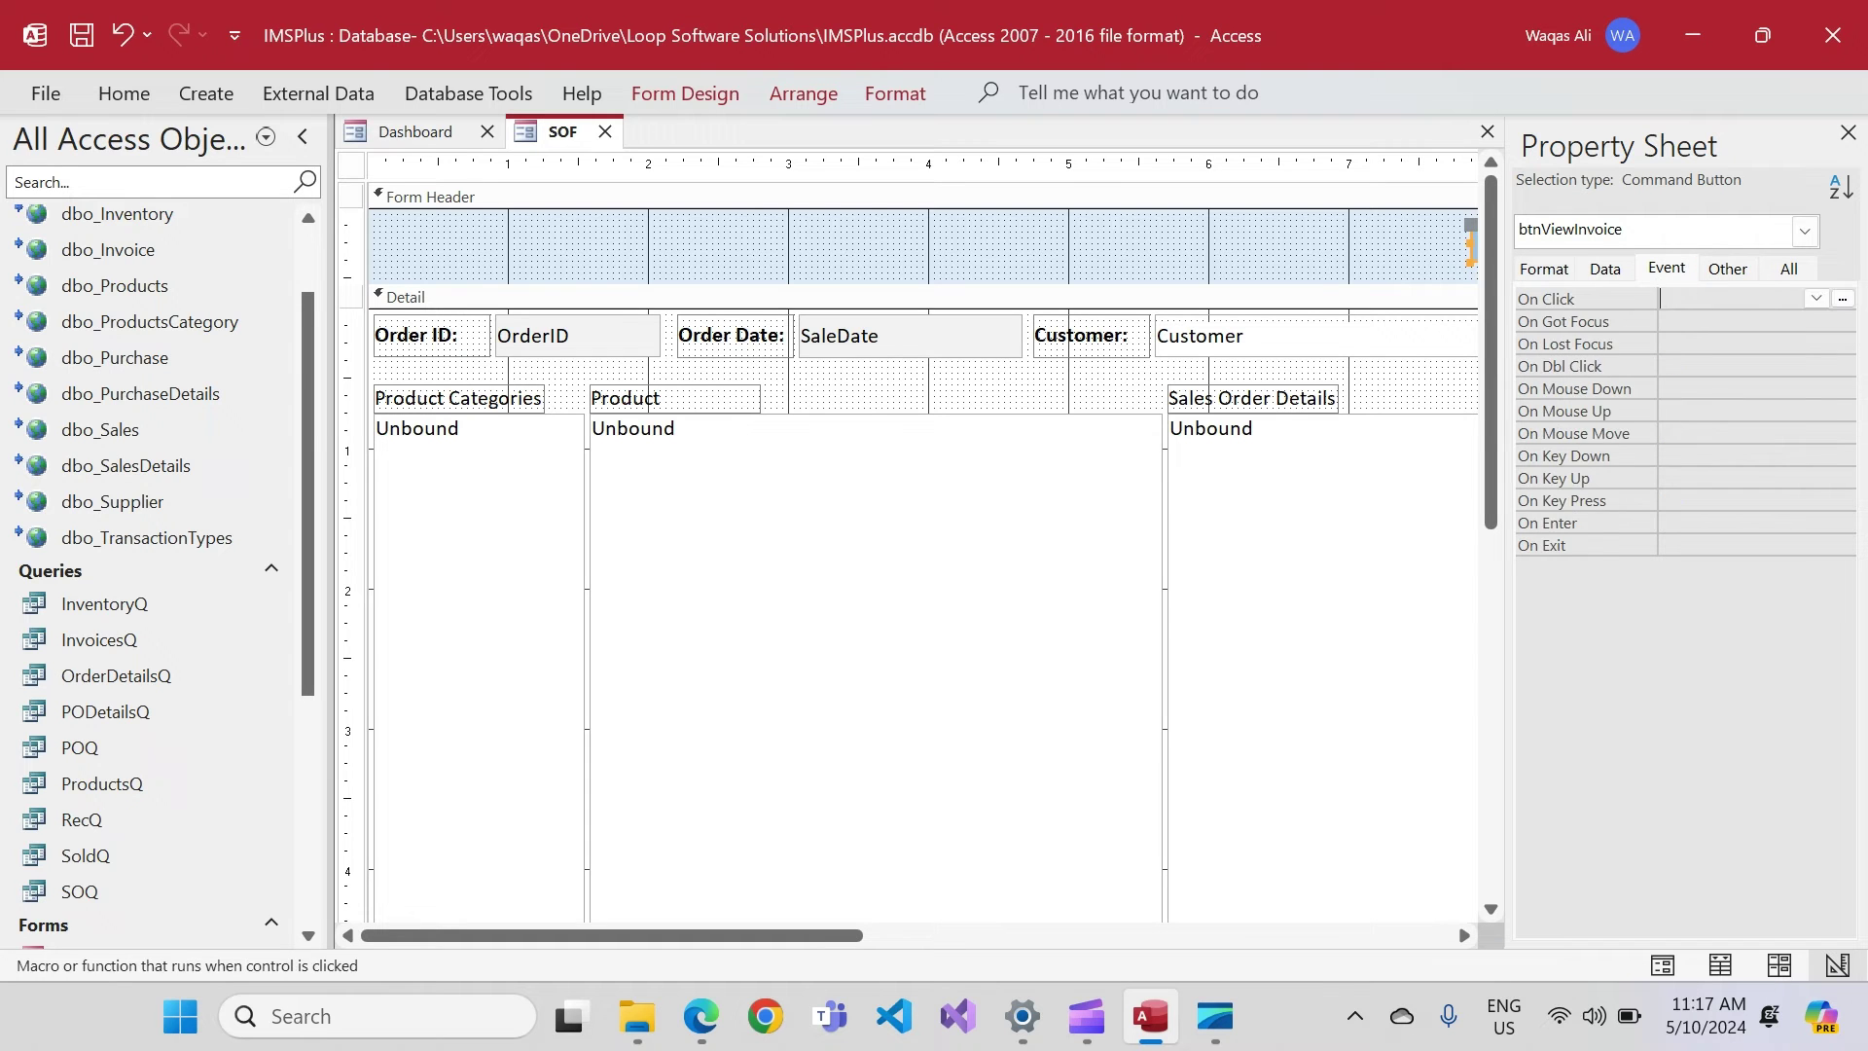
click(1841, 300)
key(Down)
key(Down)
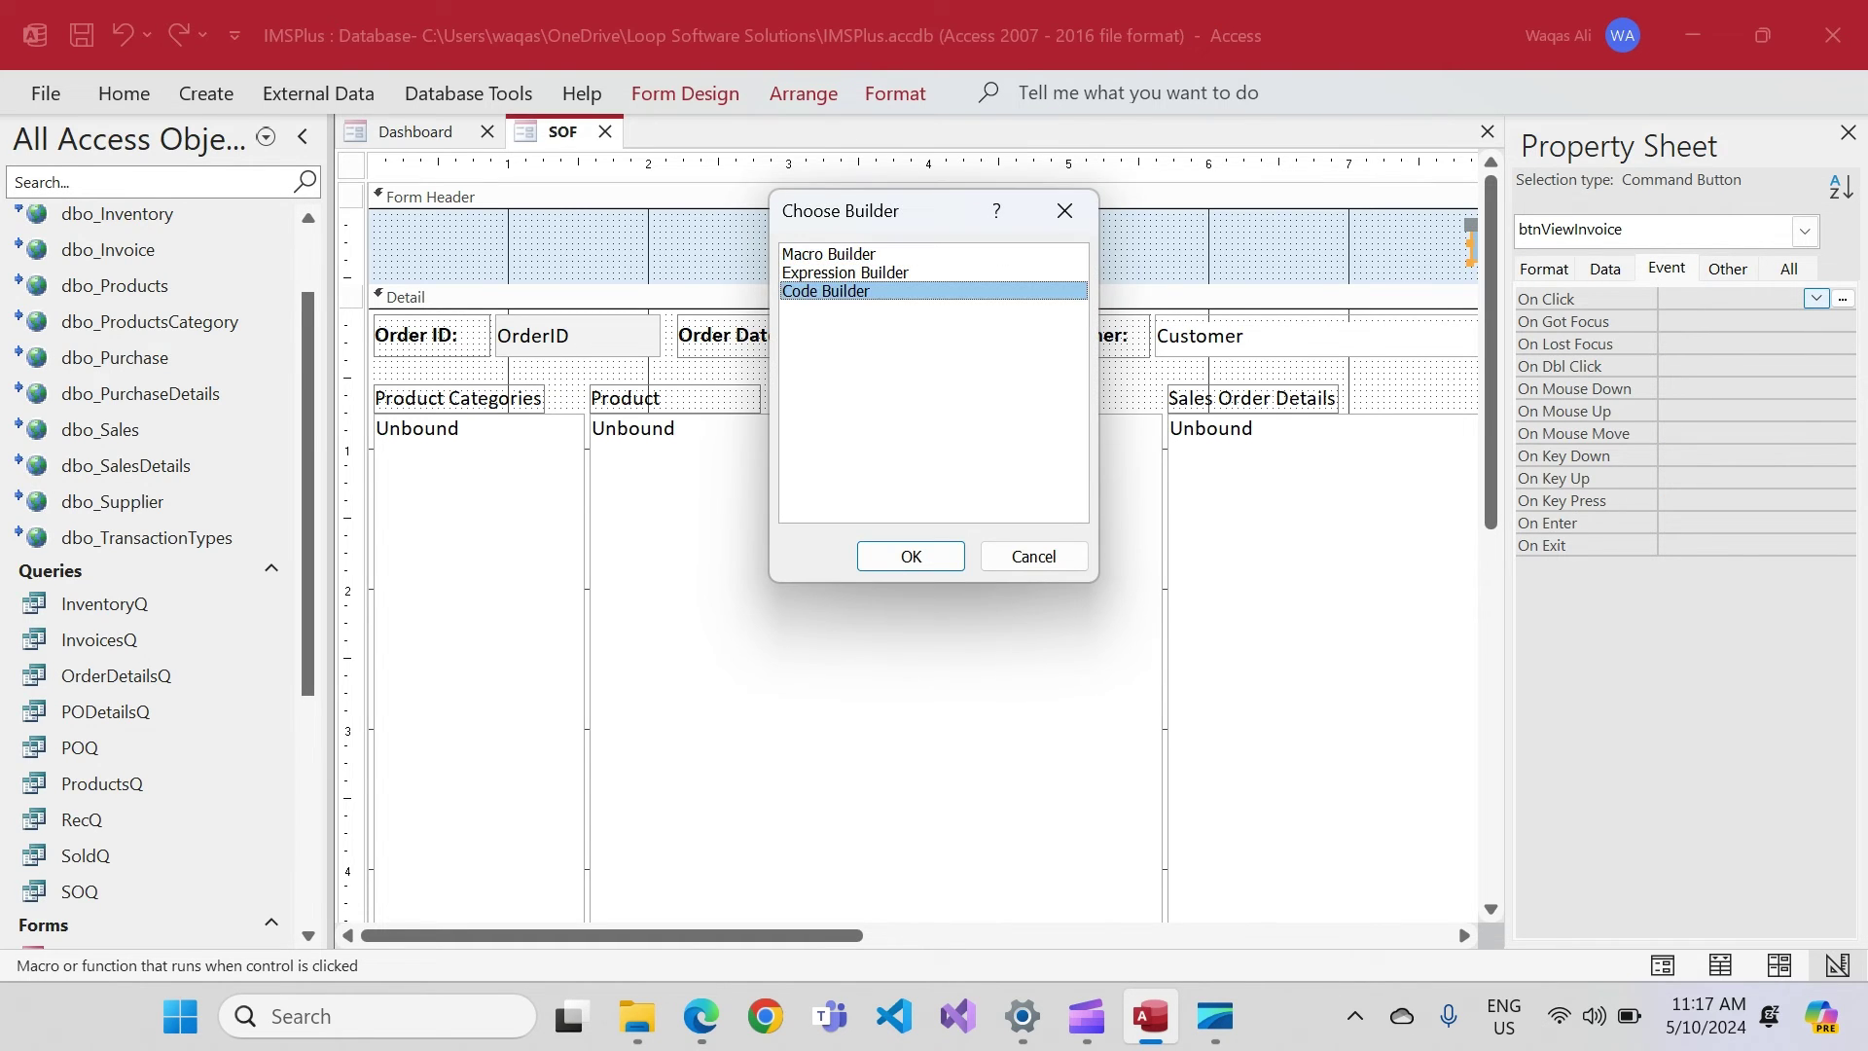
key(Return)
text(\)
key(BackSpace)
key(Return)
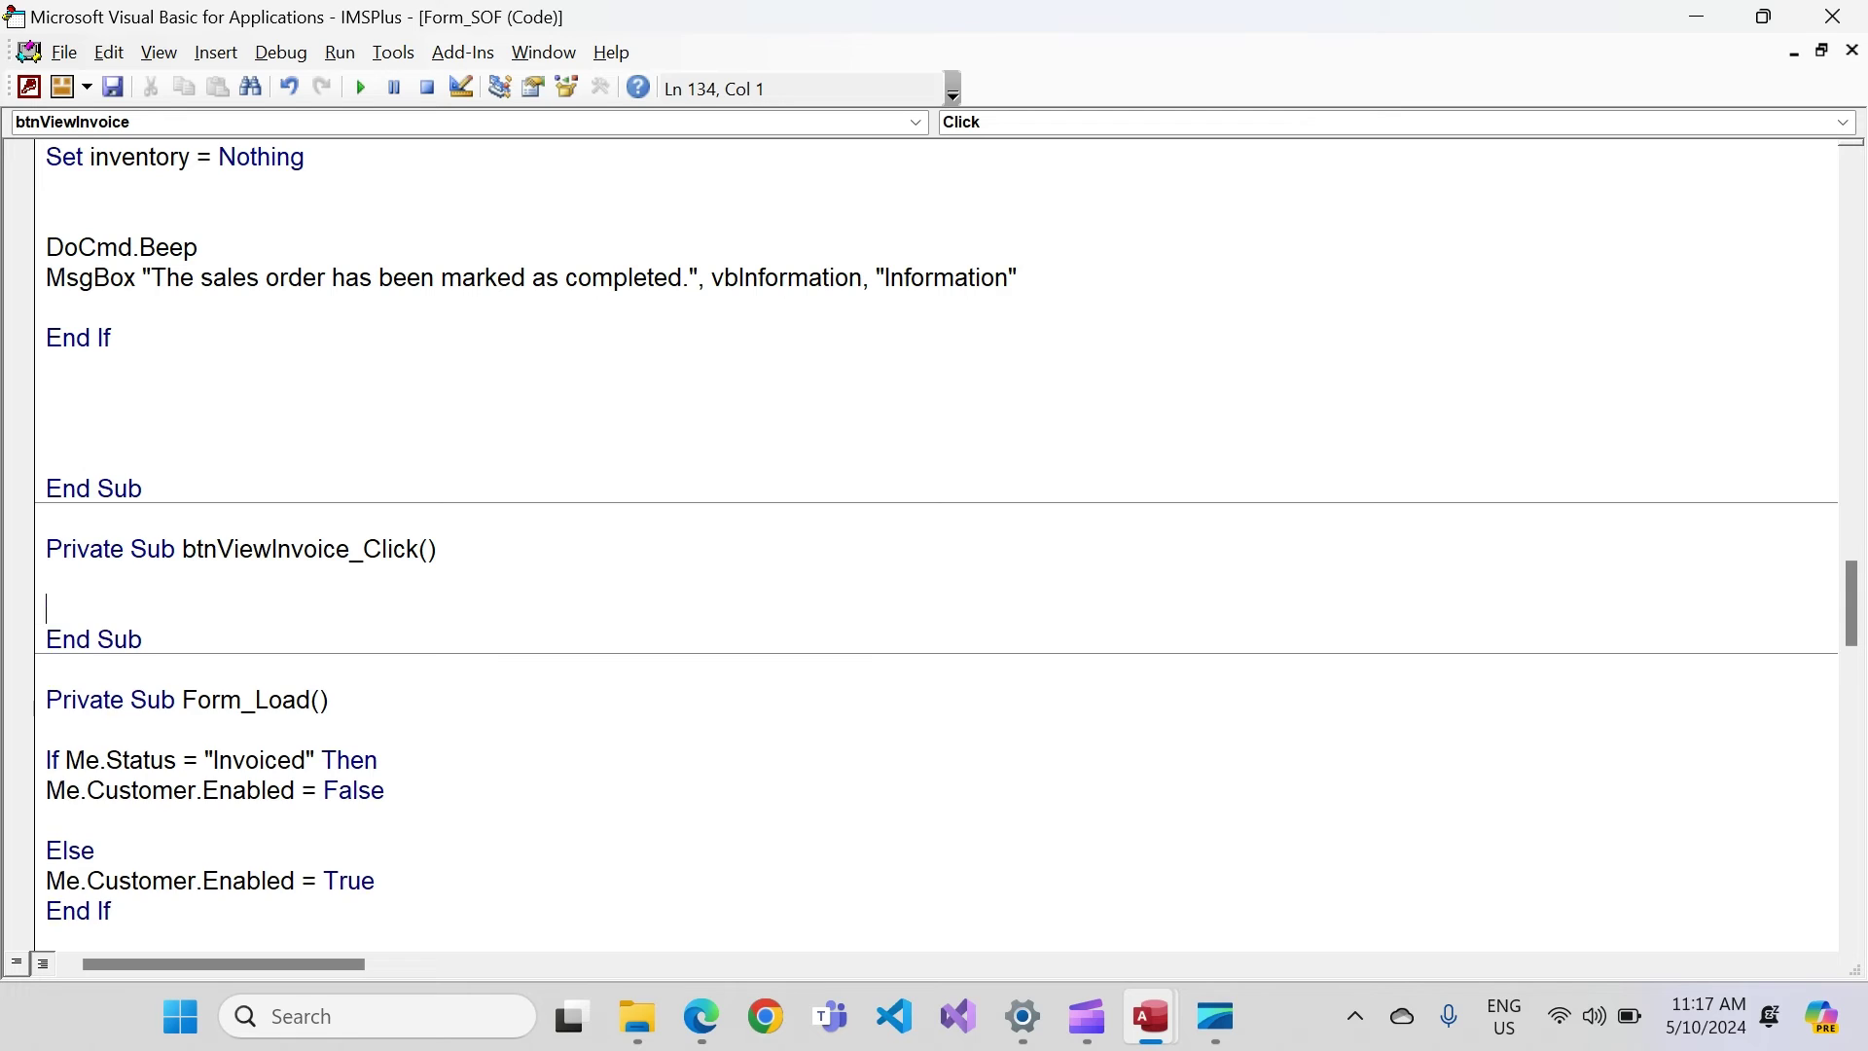
Step: Start an If condition in the btnViewInvoice_Click procedure that compares Nz(Me.OrderID) with an empty string
key(Return)
key(Return)
key(Up)
key(Up)
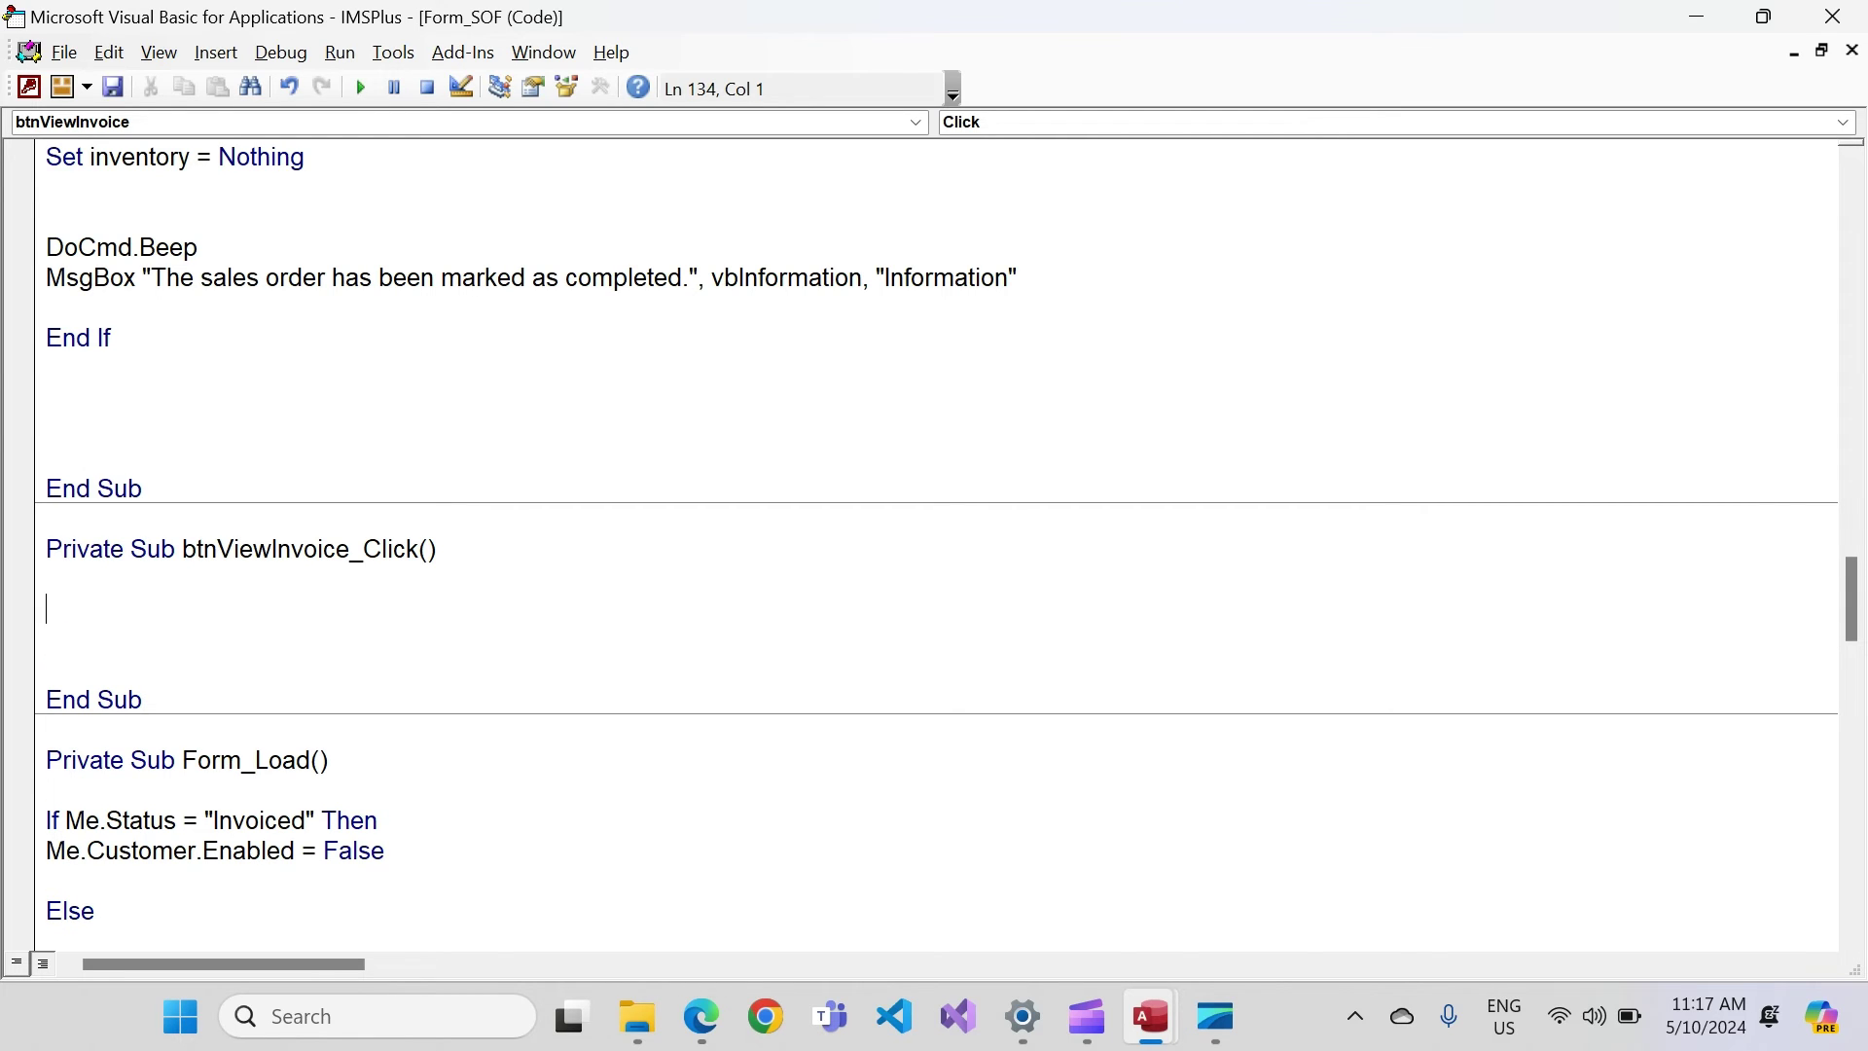
text(if nz()
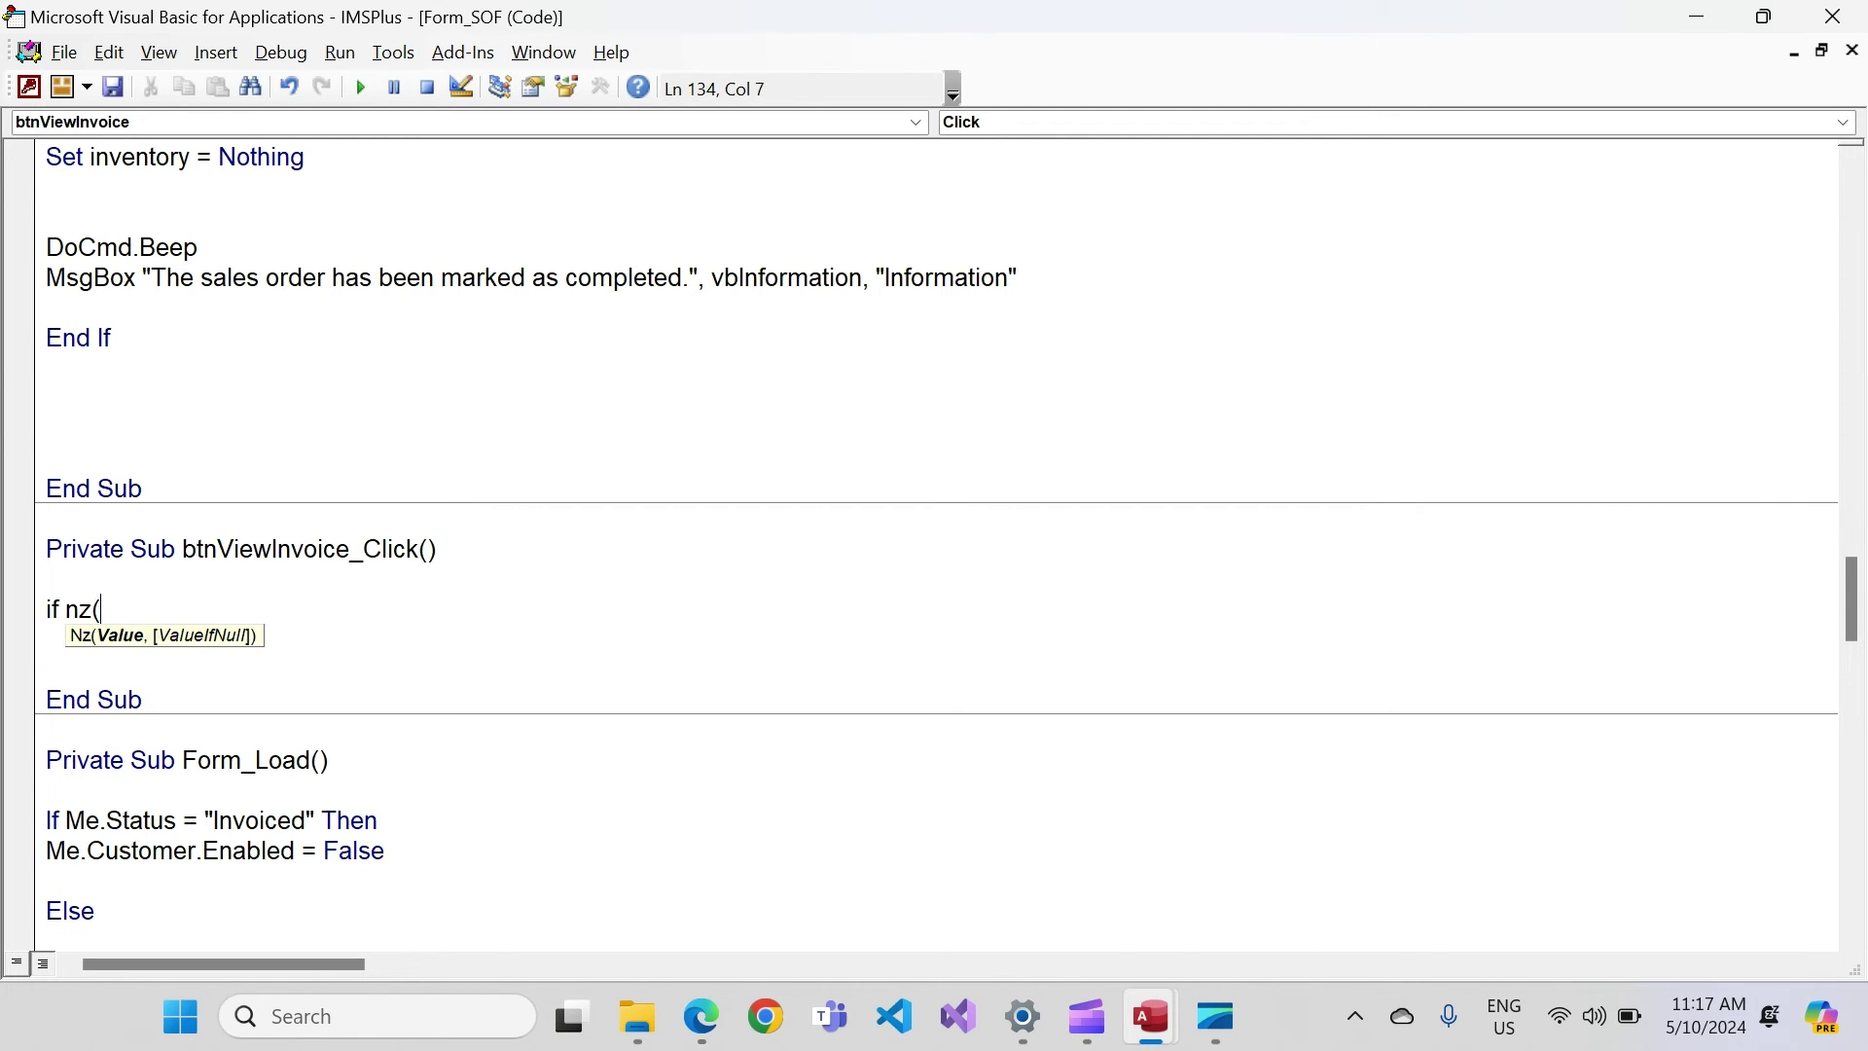
text(me.in)
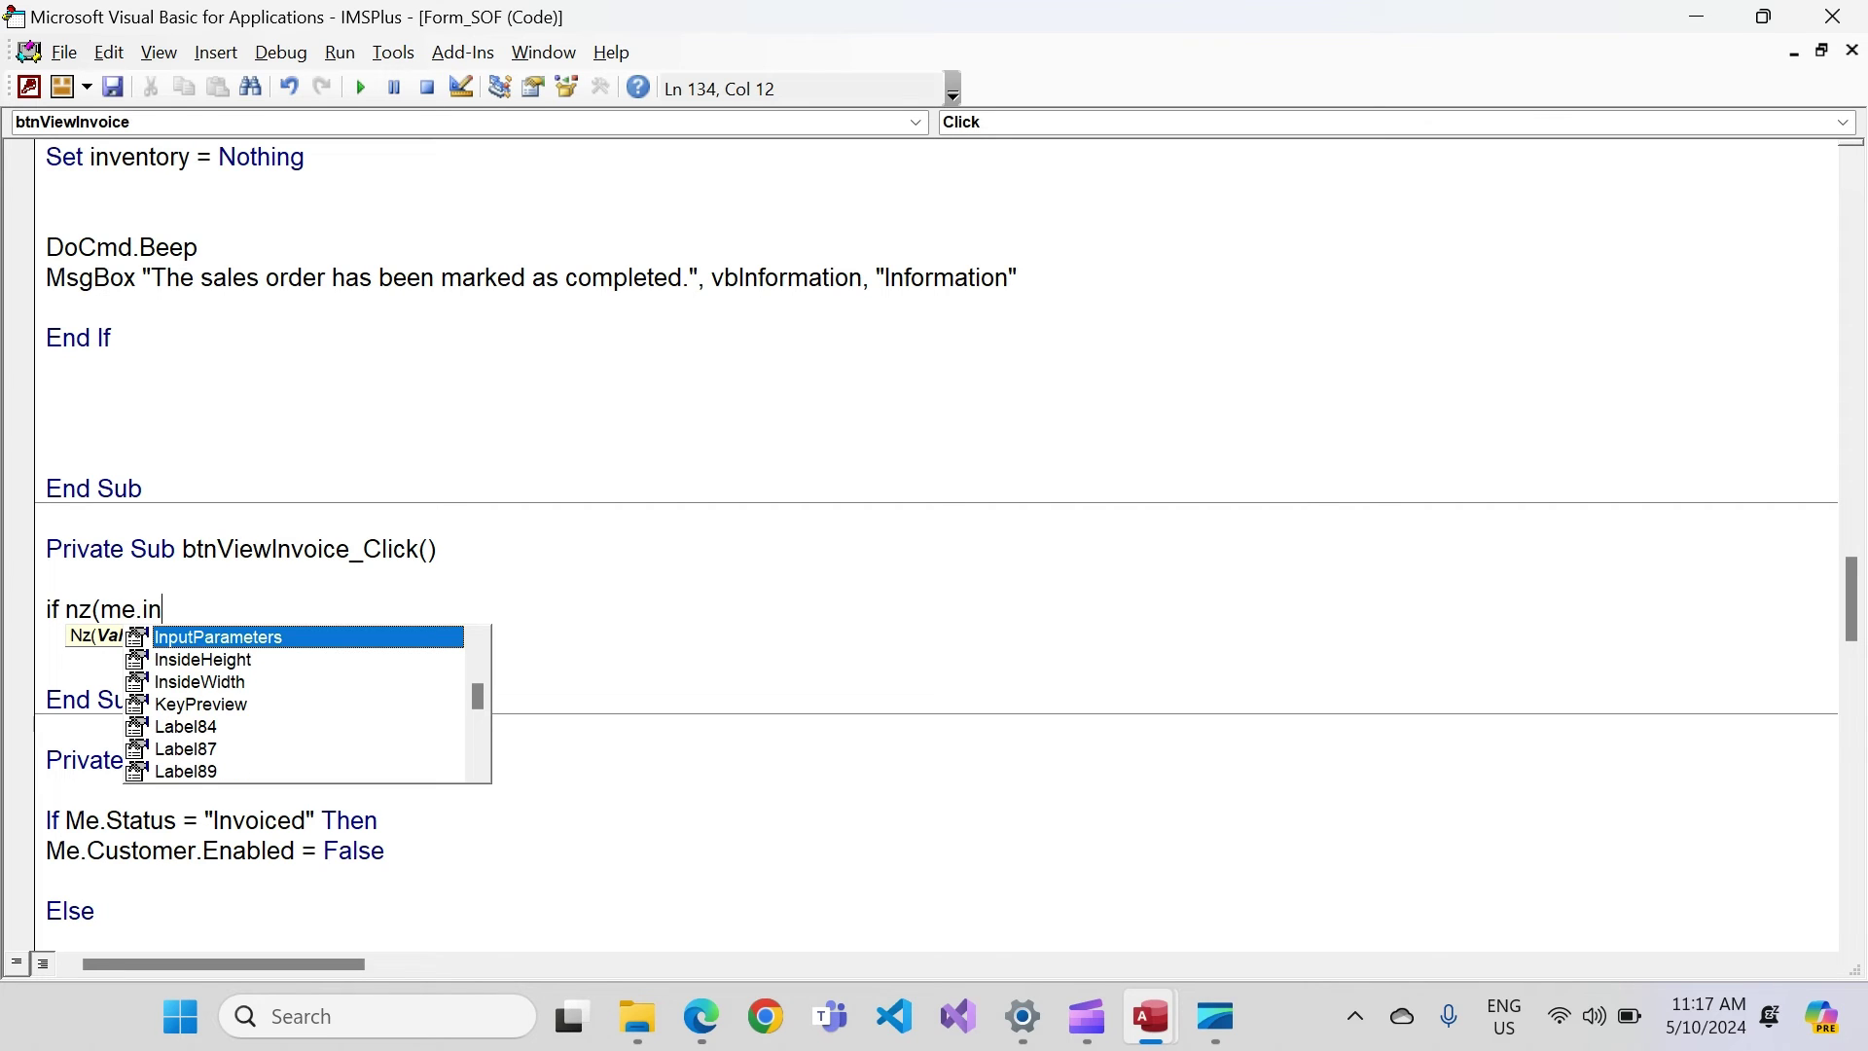
key(BackSpace)
key(BackSpace)
text(orde)
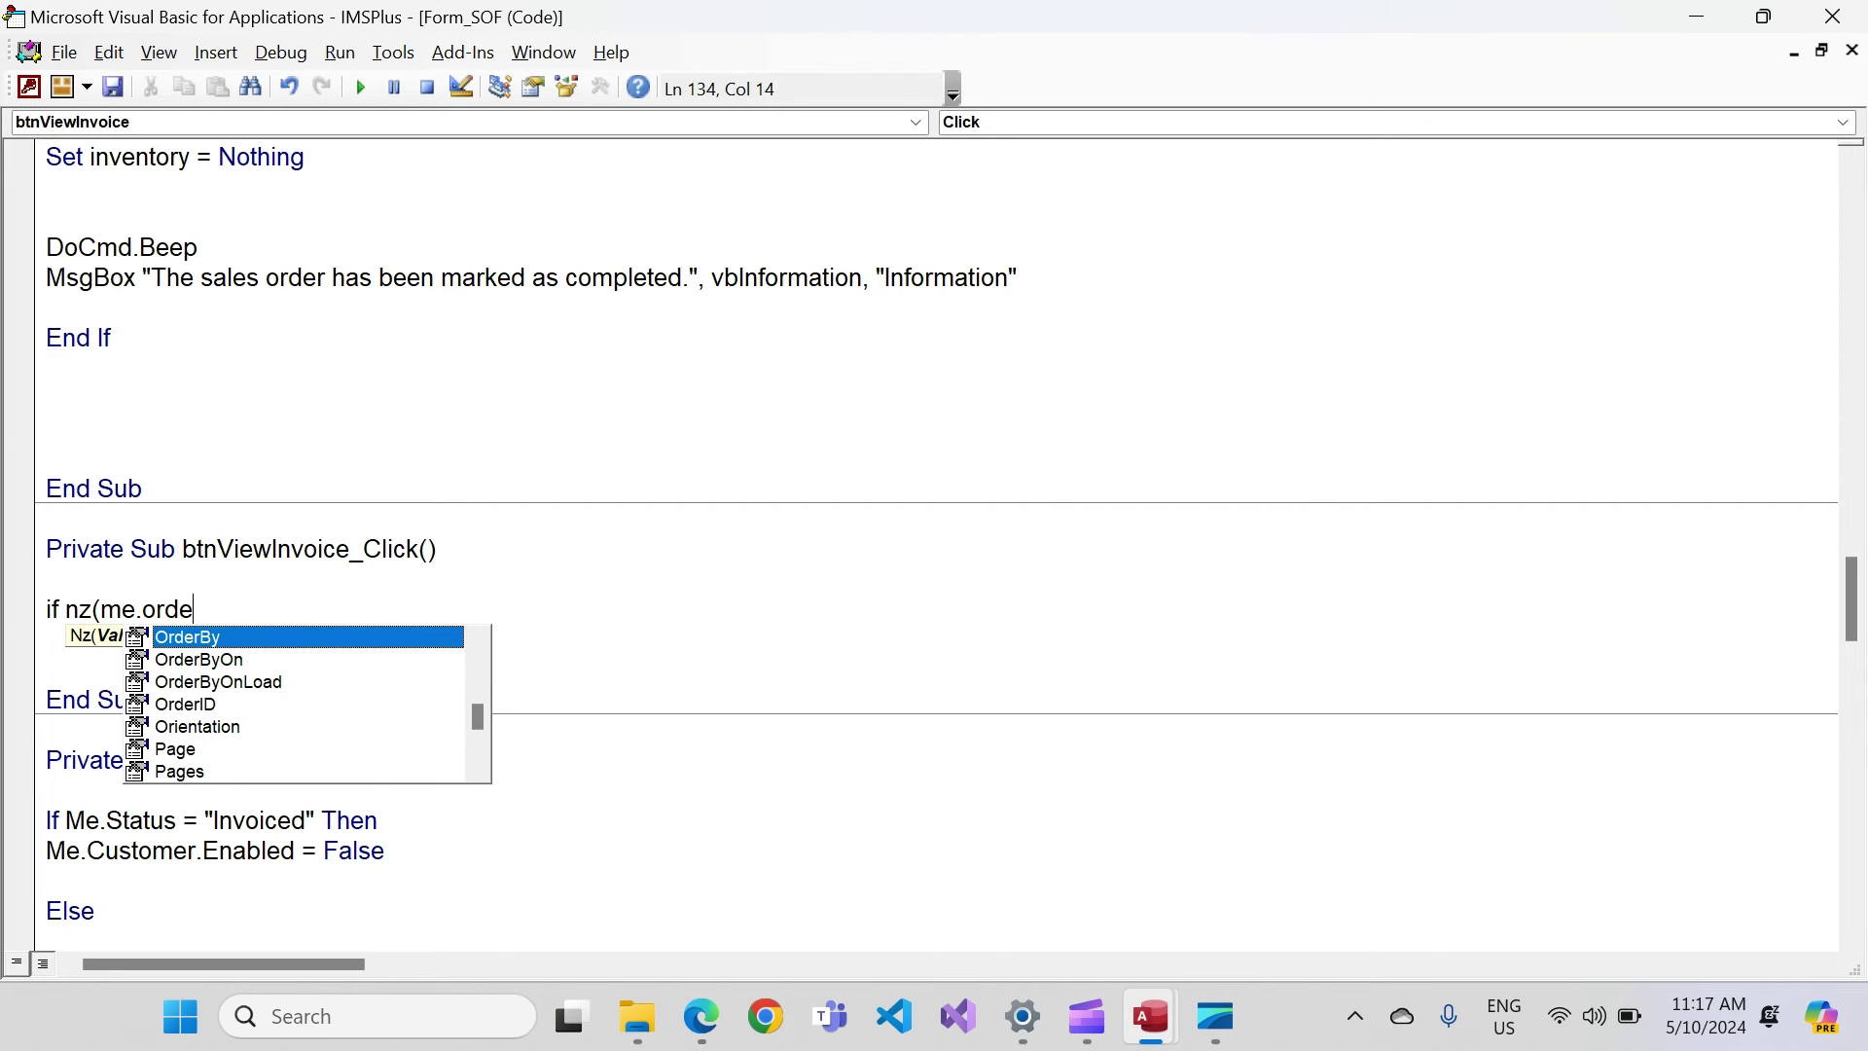
text(r)
key(Down)
key(Down)
key(Down)
key(Tab)
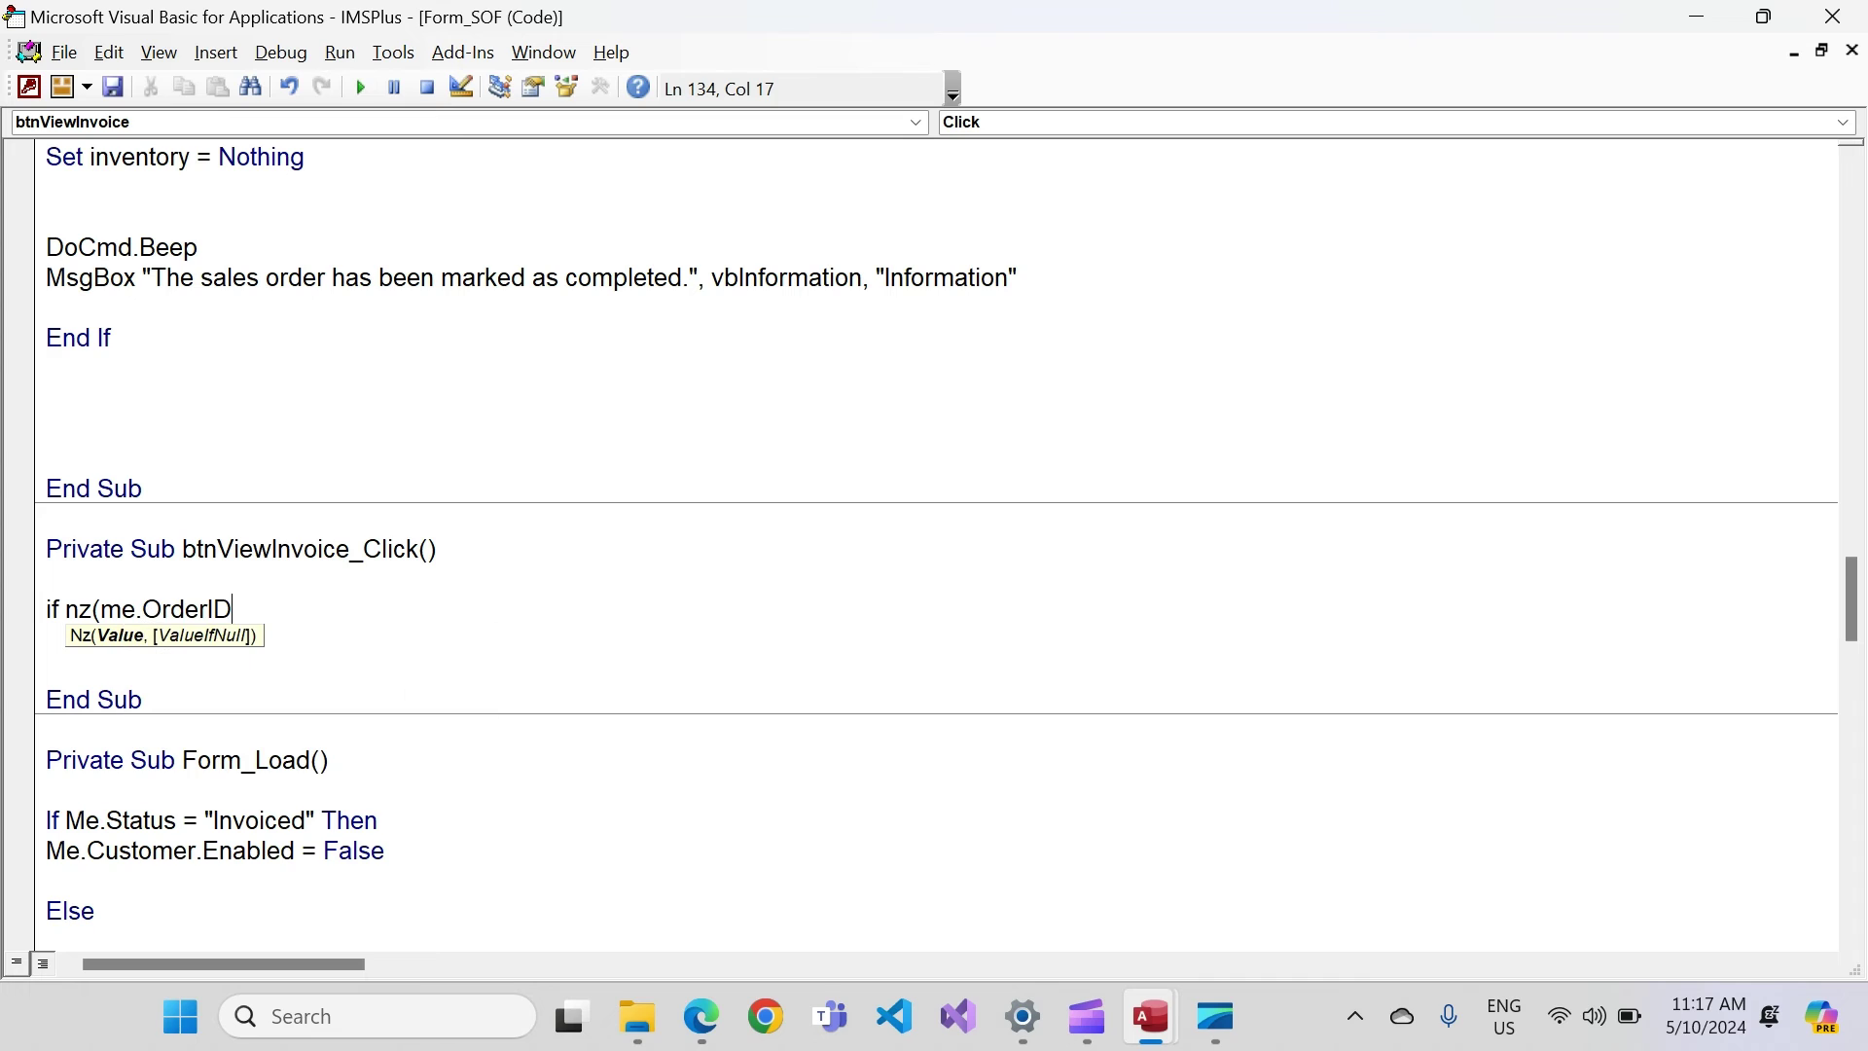
text() = "")
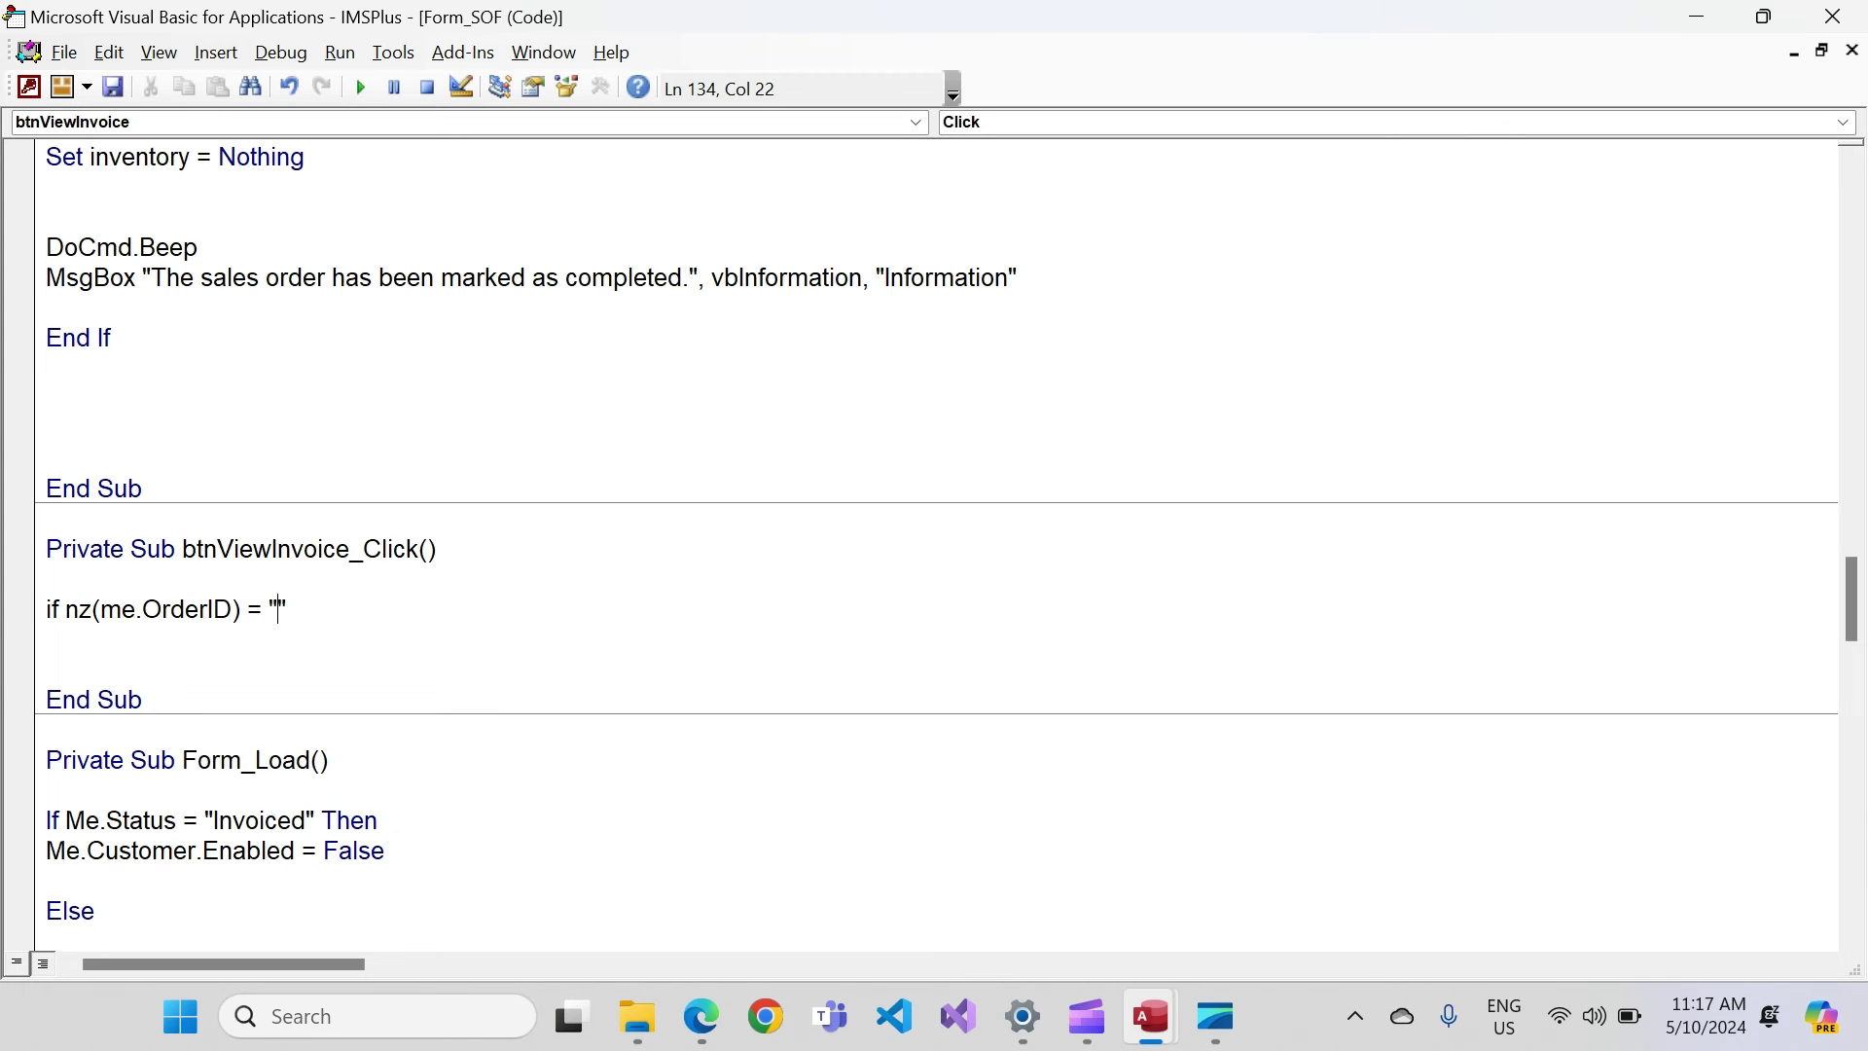
Step: Add a space inside the comparison's quotes and complete the condition with Or Me.Status <> "Invoiced" Then
text(  or me.sta)
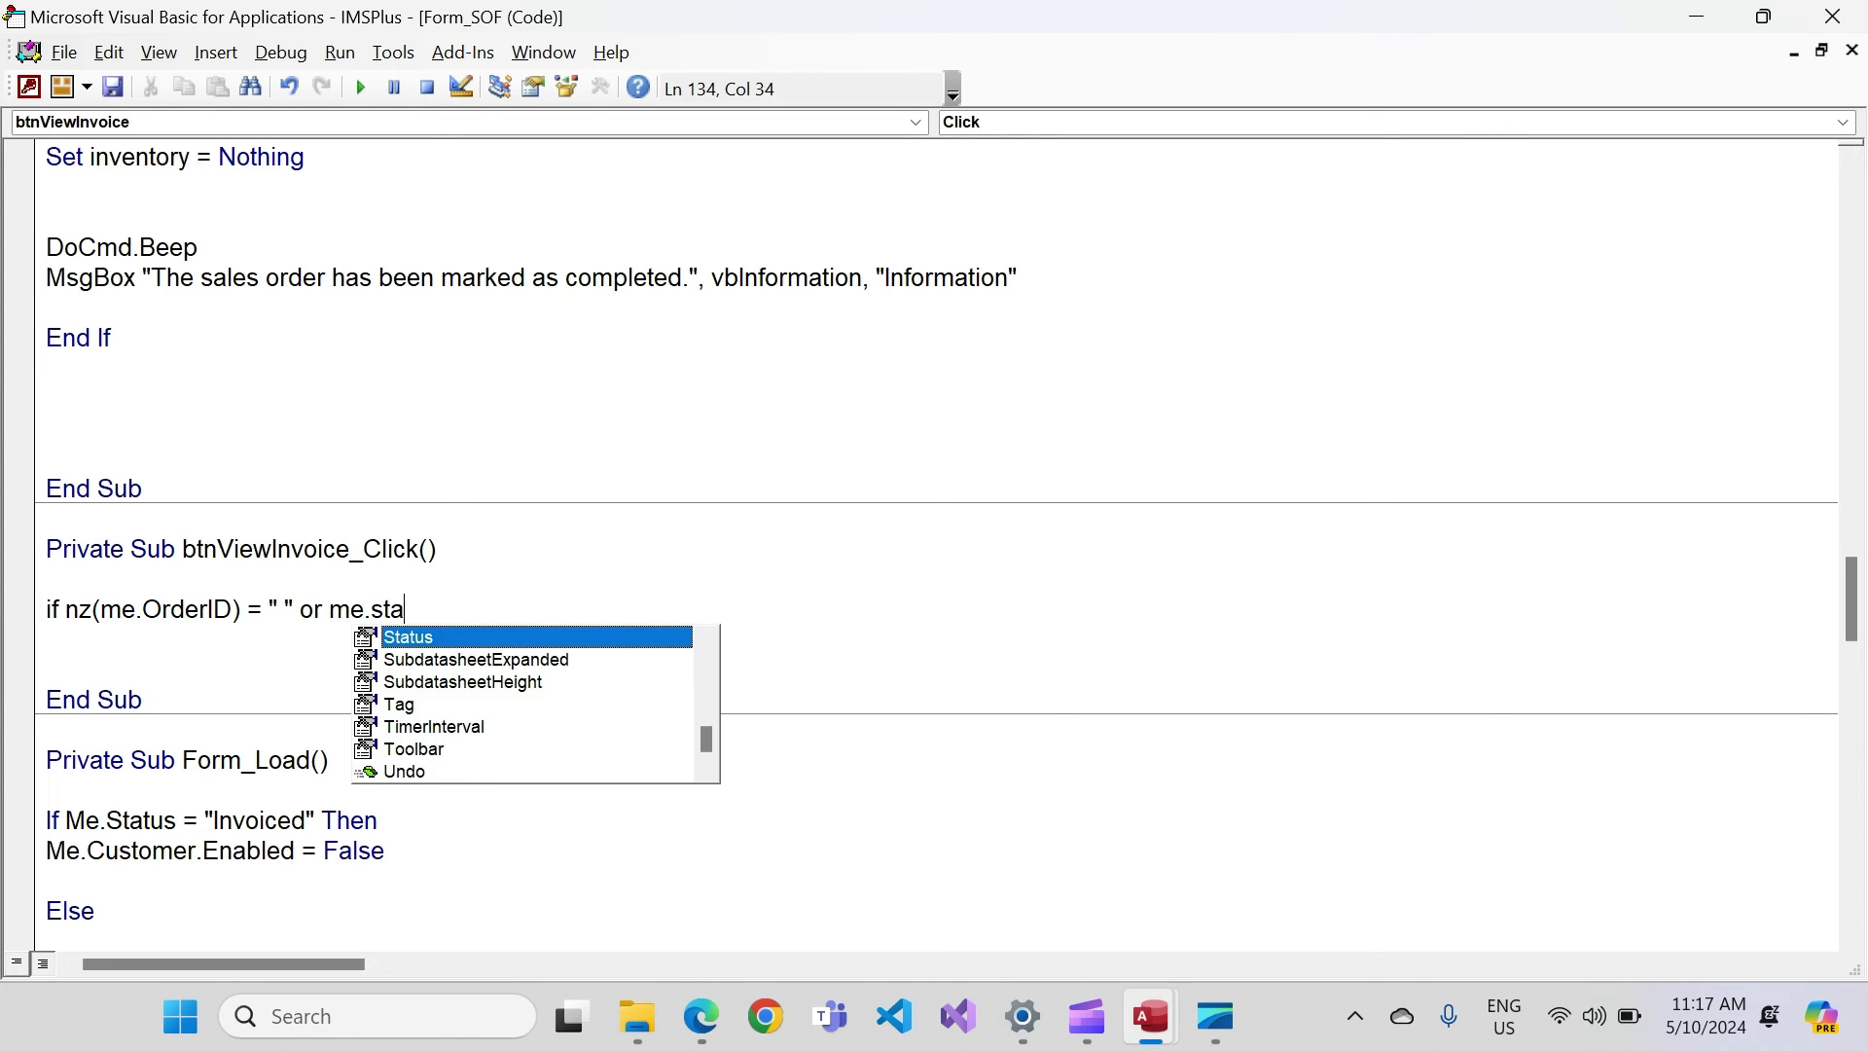
key(Tab)
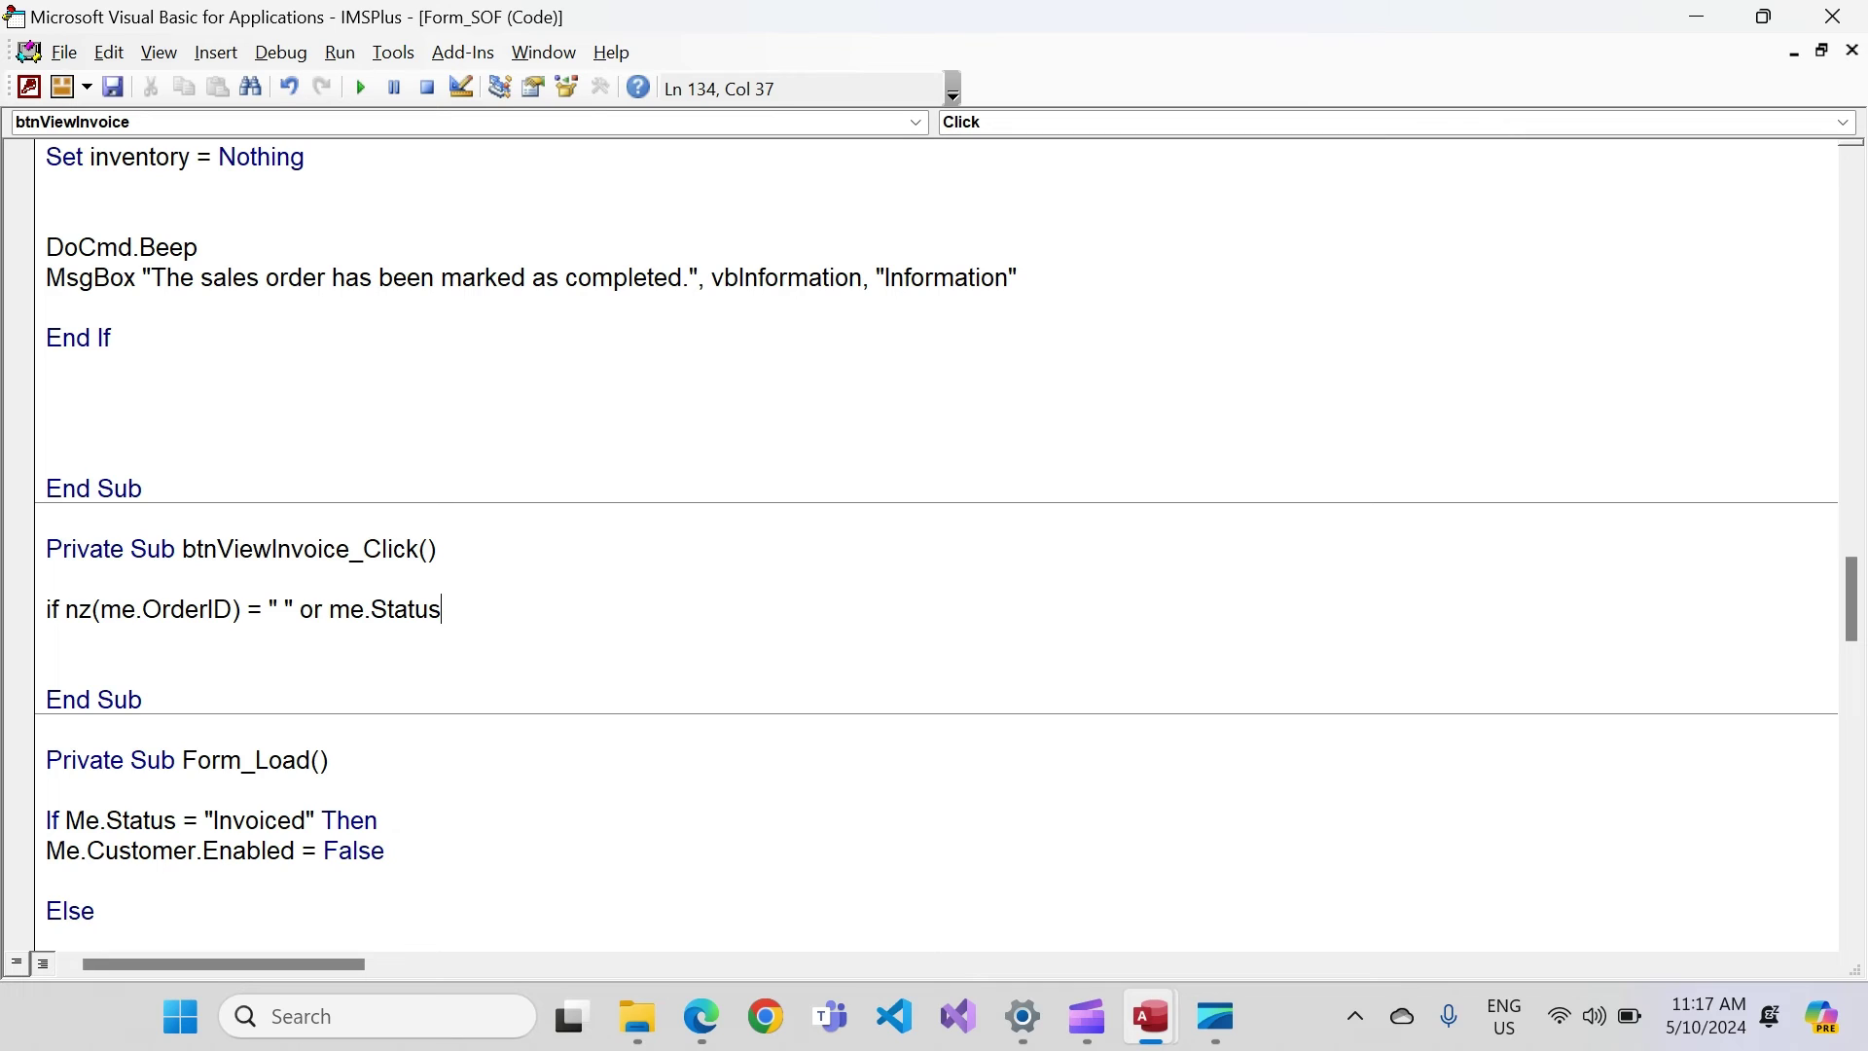
text(<> "")
key(Left)
text(Invoiced)
key(Right)
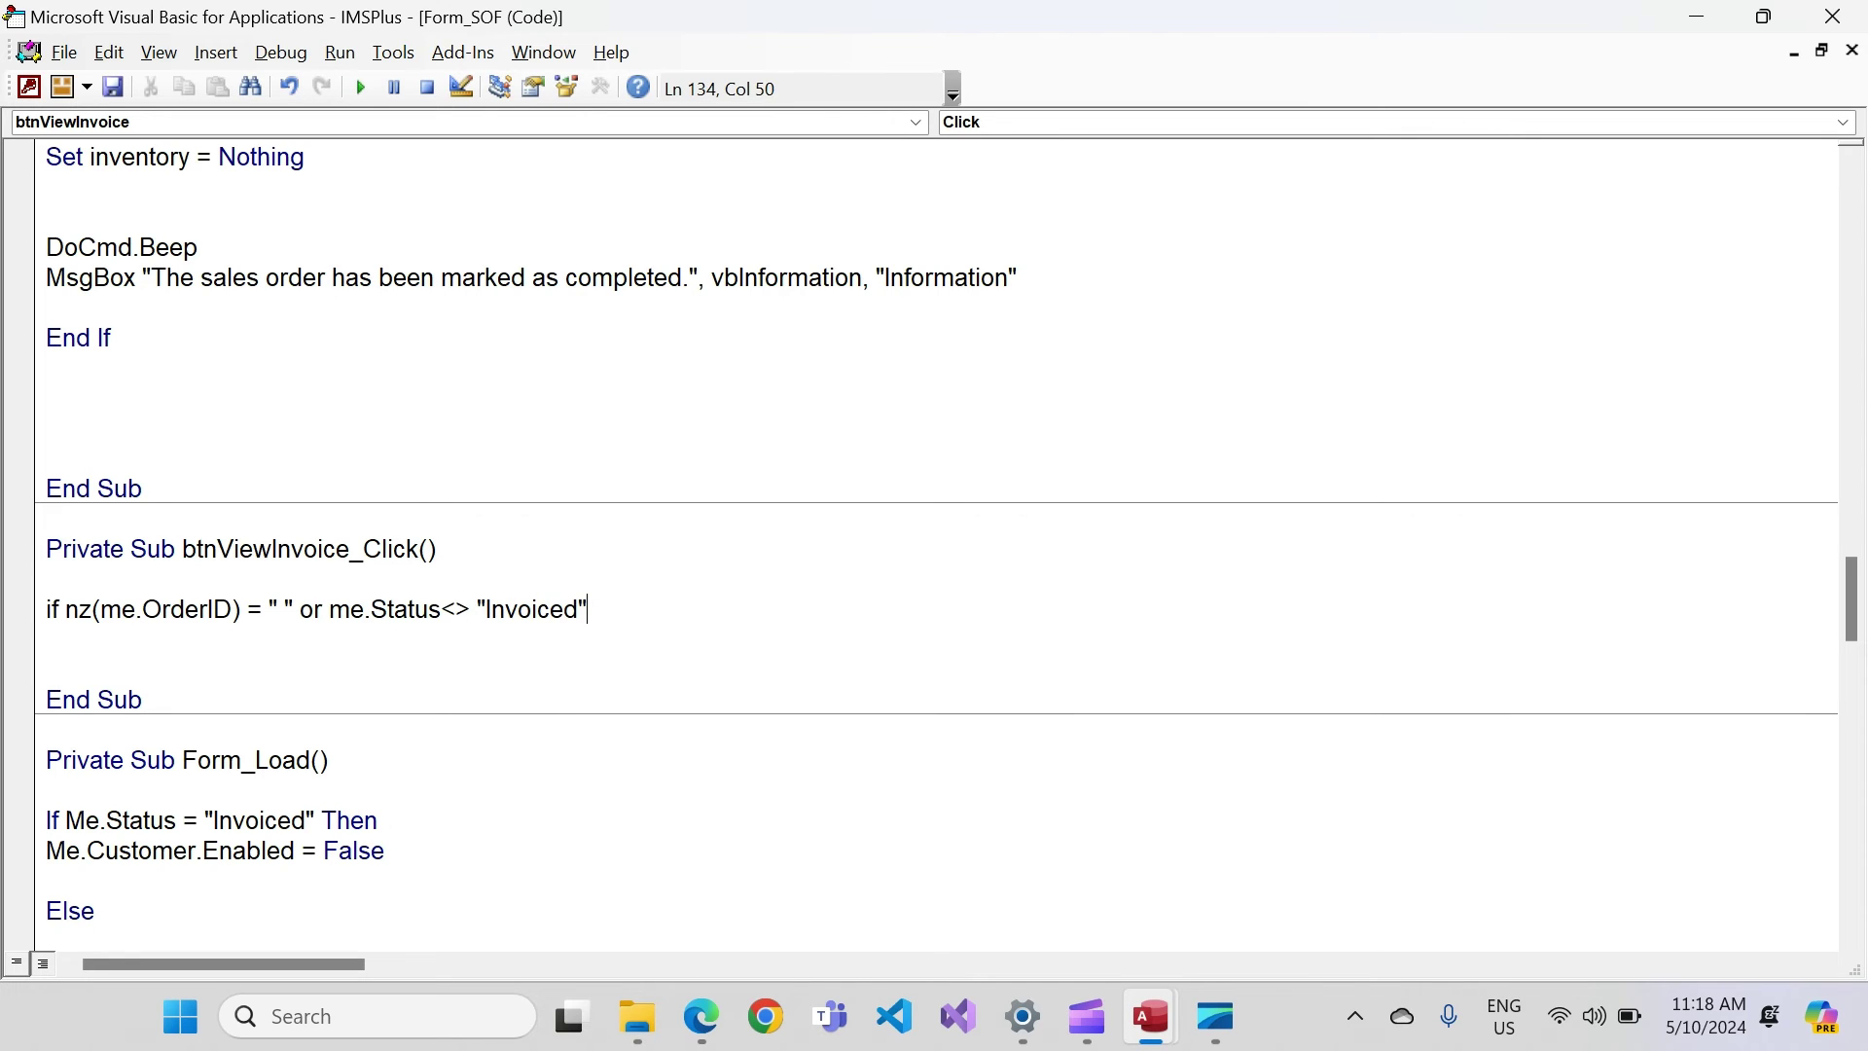
text(then)
key(Return)
Step: Within the If block, add DoCmd.Beep and a MsgBox reading "This action can not be performed."
text(do)
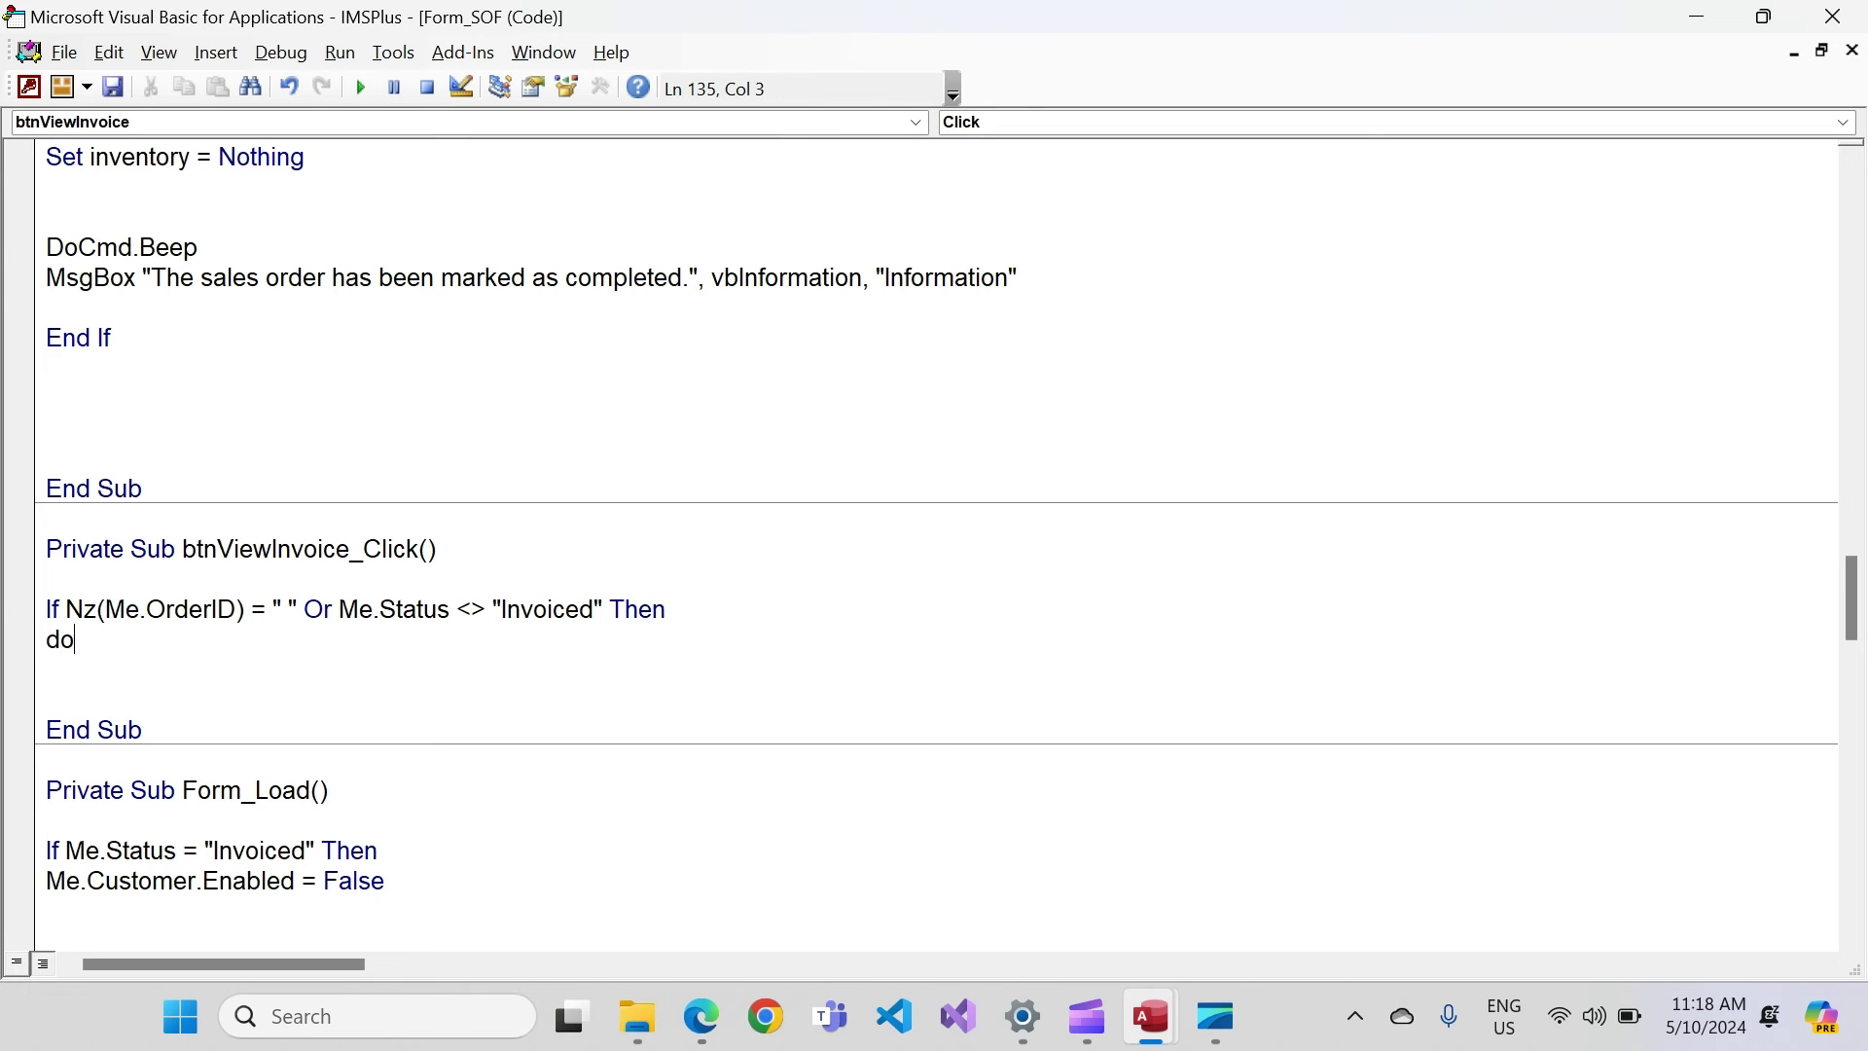
text(cmd.beep)
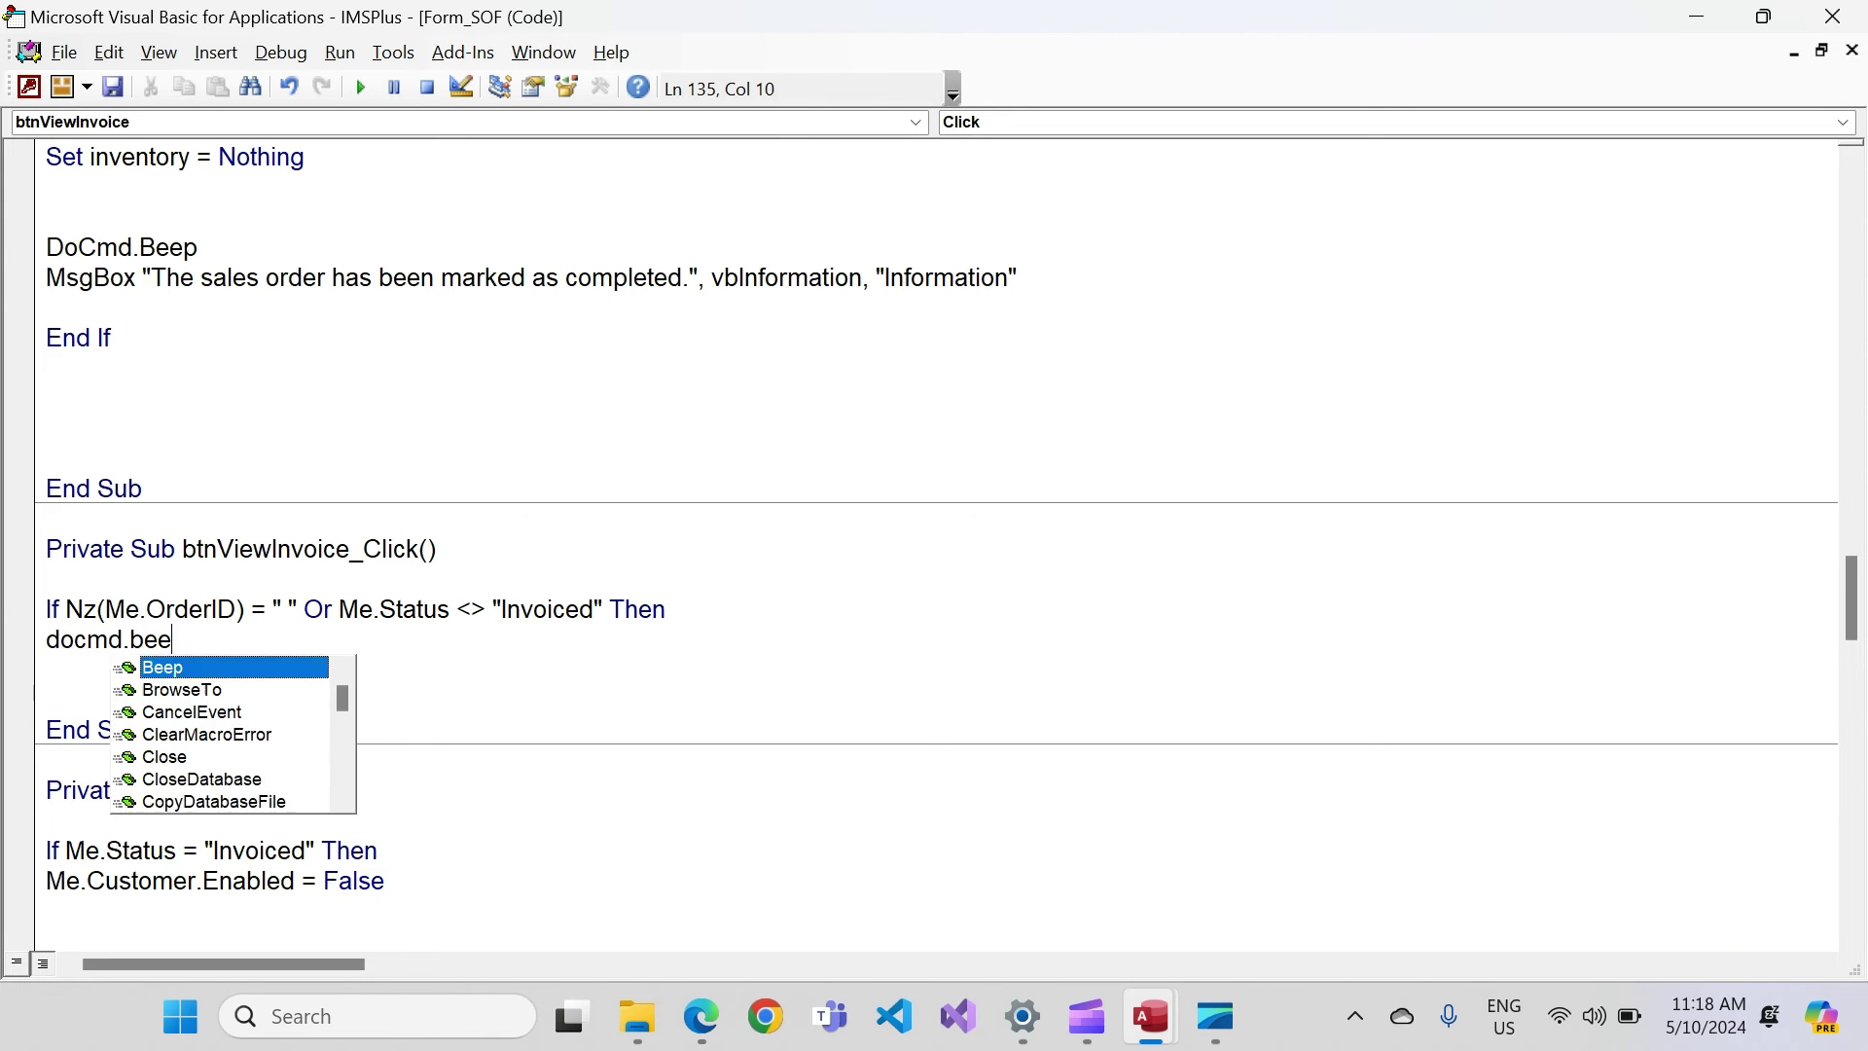
key(Return)
text(msgbox "")
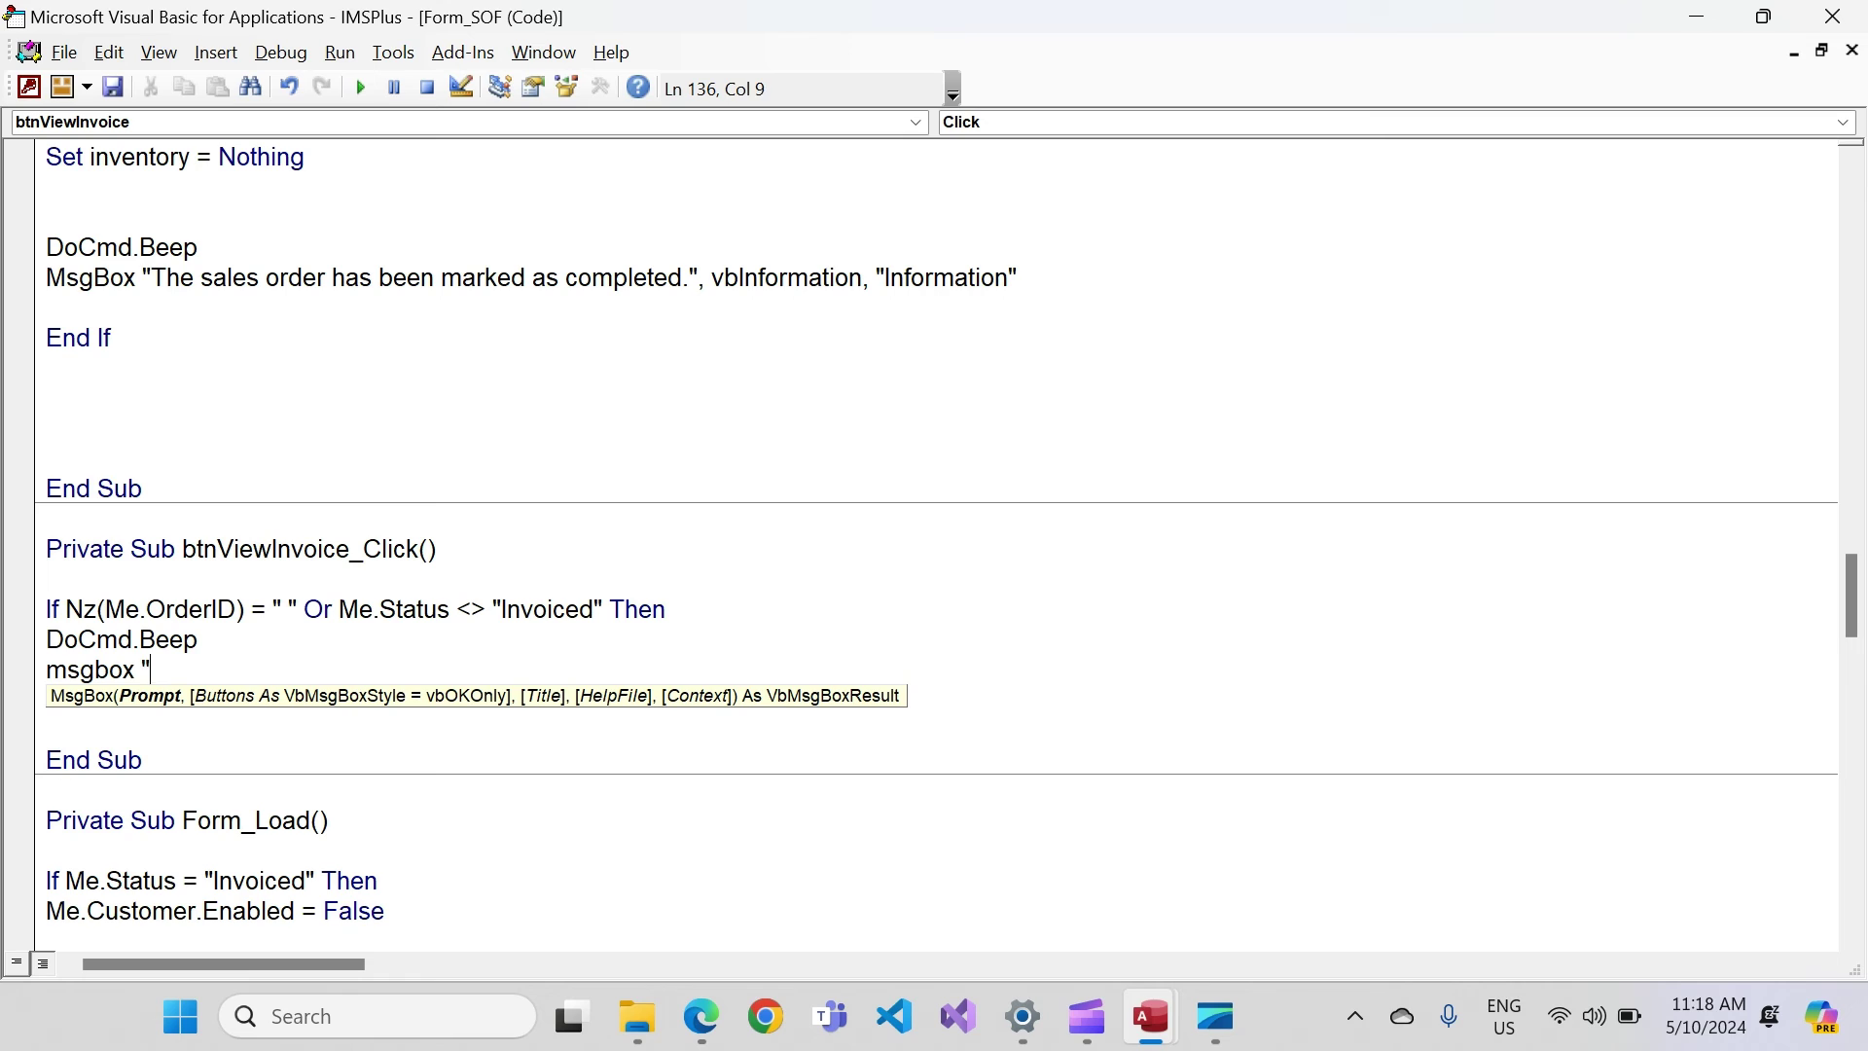
key(Left)
text(This action )
text(can not be)
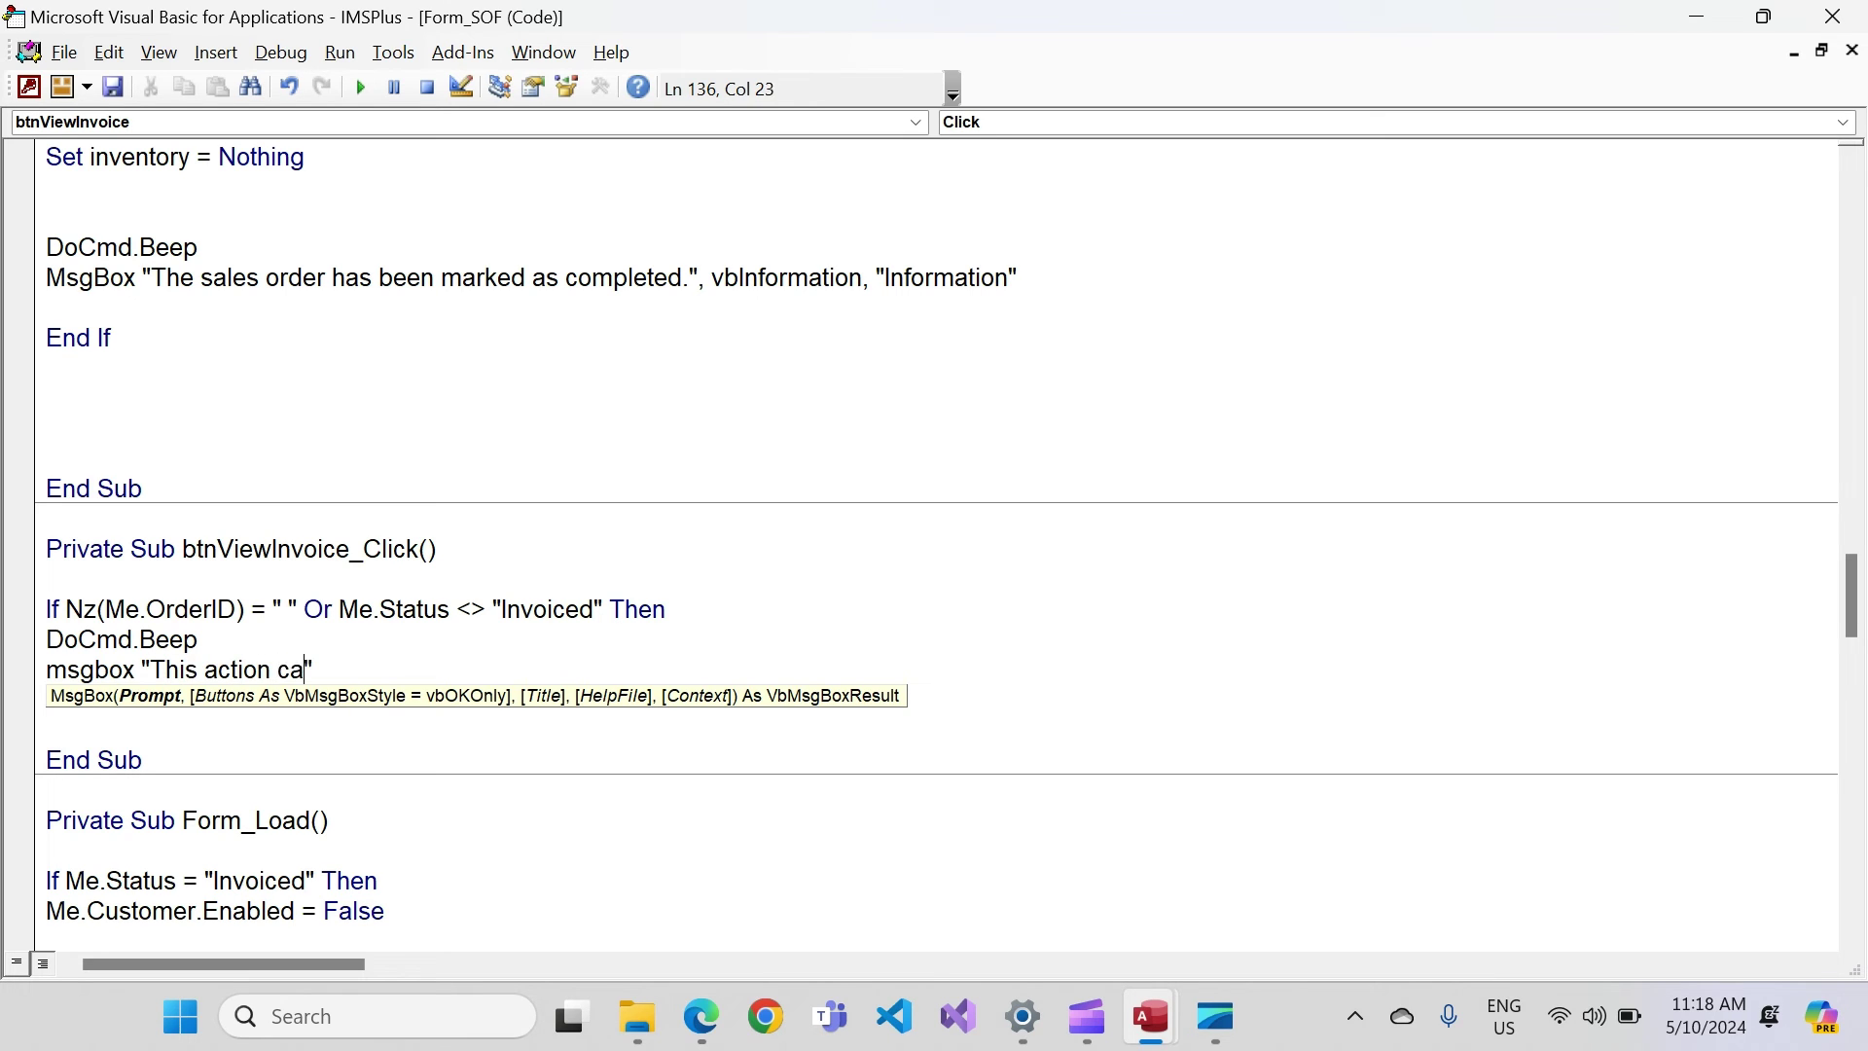
text( performed.")
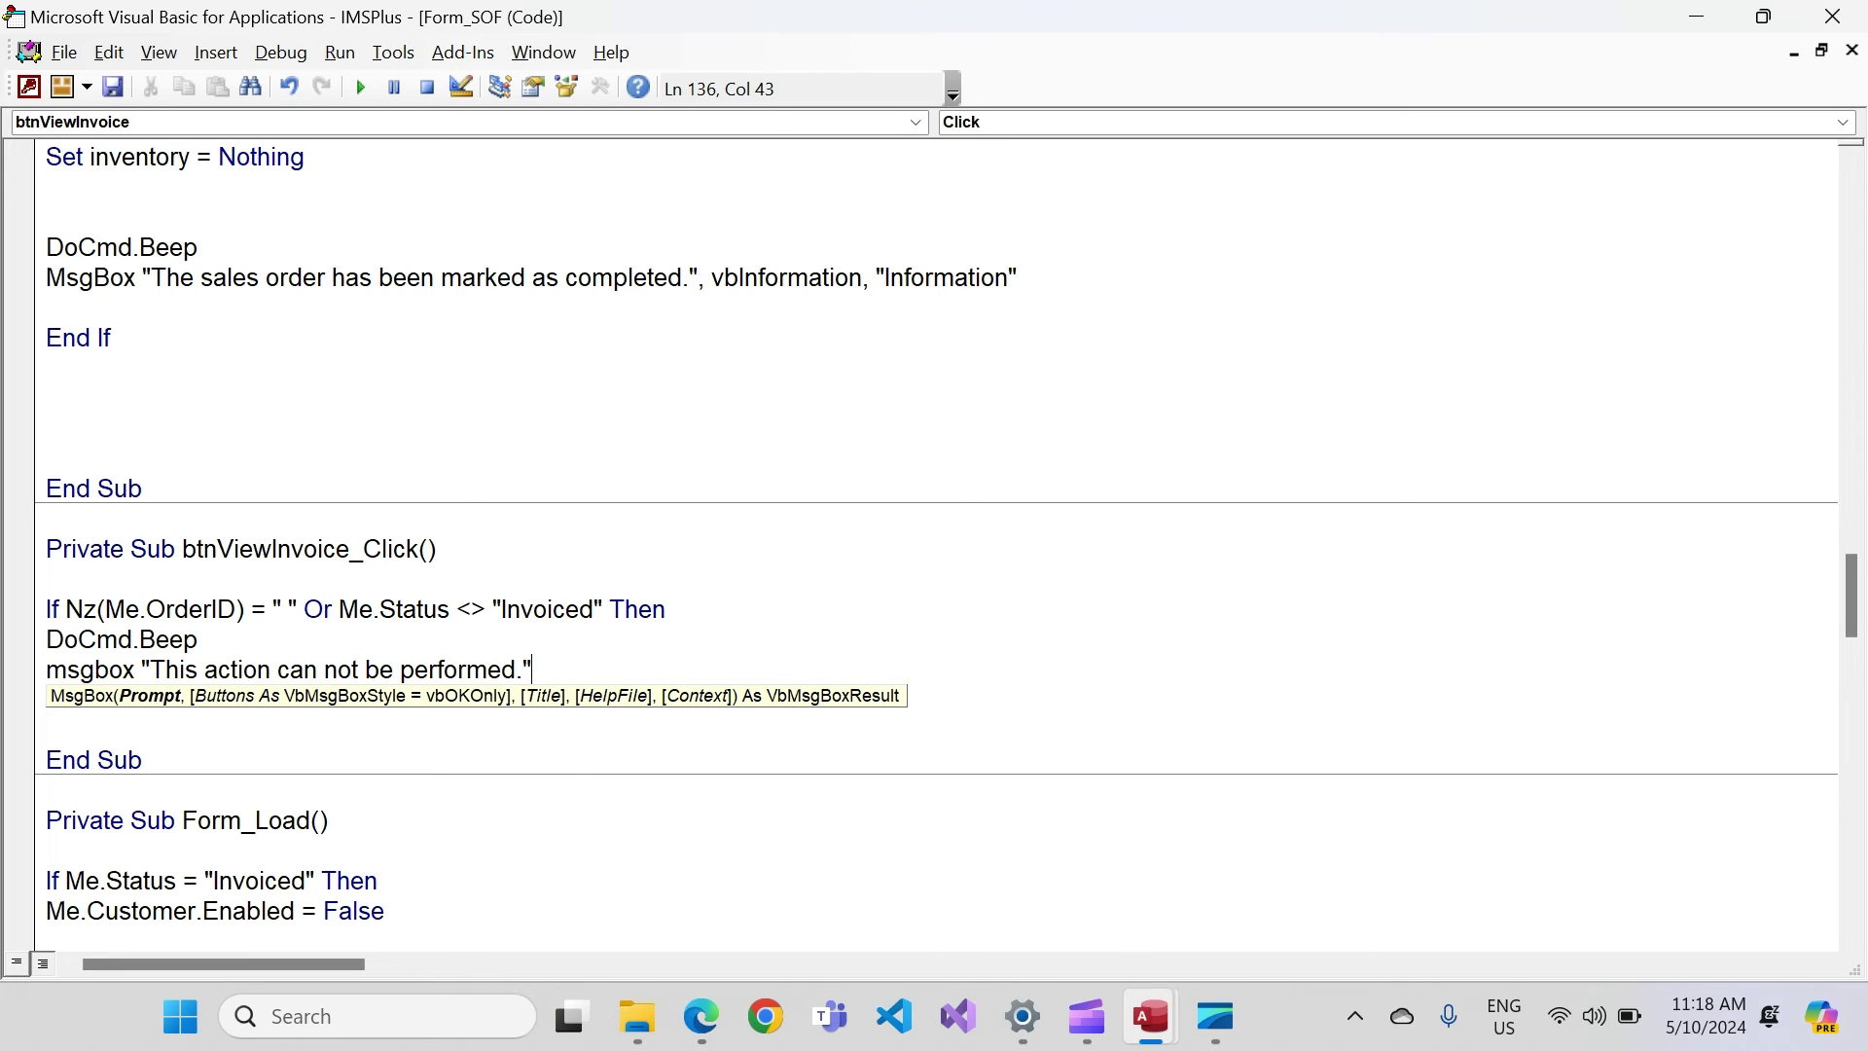
Step: Give the new message box the vbCritical style and the title "Information"
text(,)
key(Down)
key(Down)
key(Down)
key(Down)
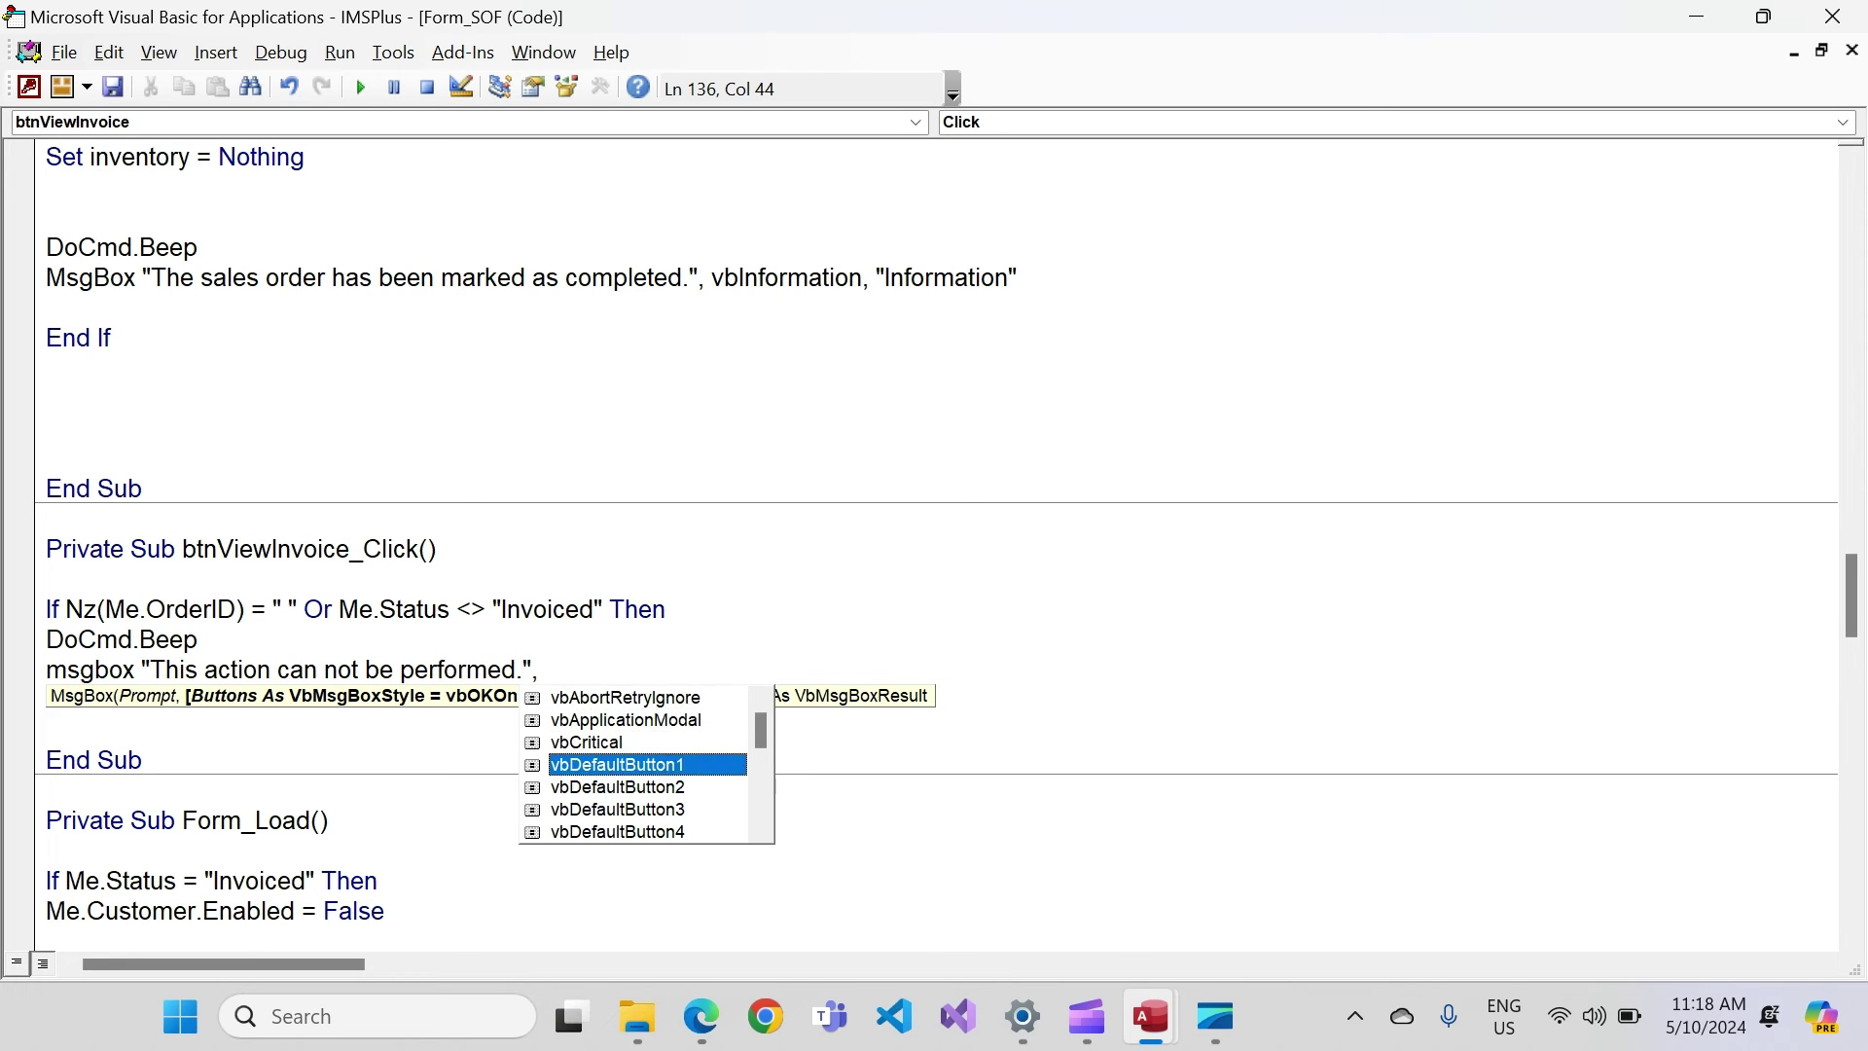
key(Up)
key(Tab)
text(, "")
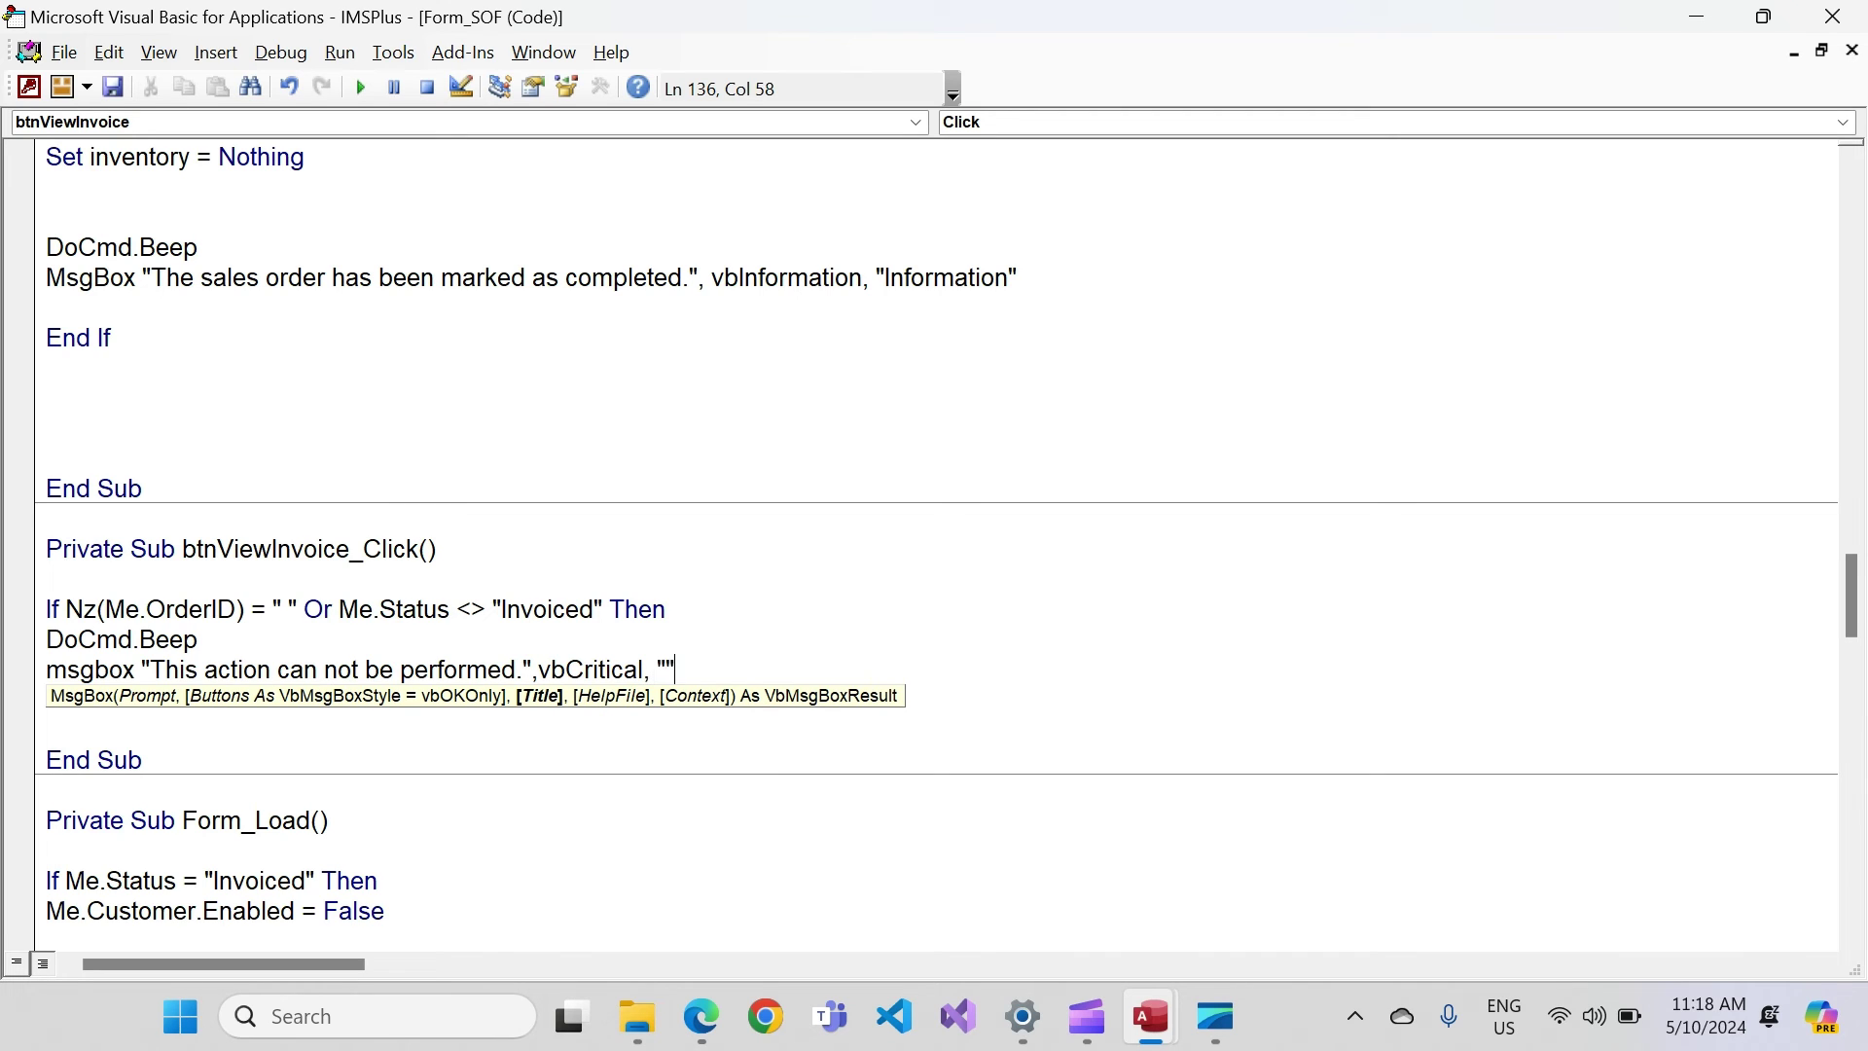
text(Information)
key(End)
Step: Add an Else branch below the message box and close the block with End If
key(Return)
key(Return)
text(else)
key(Return)
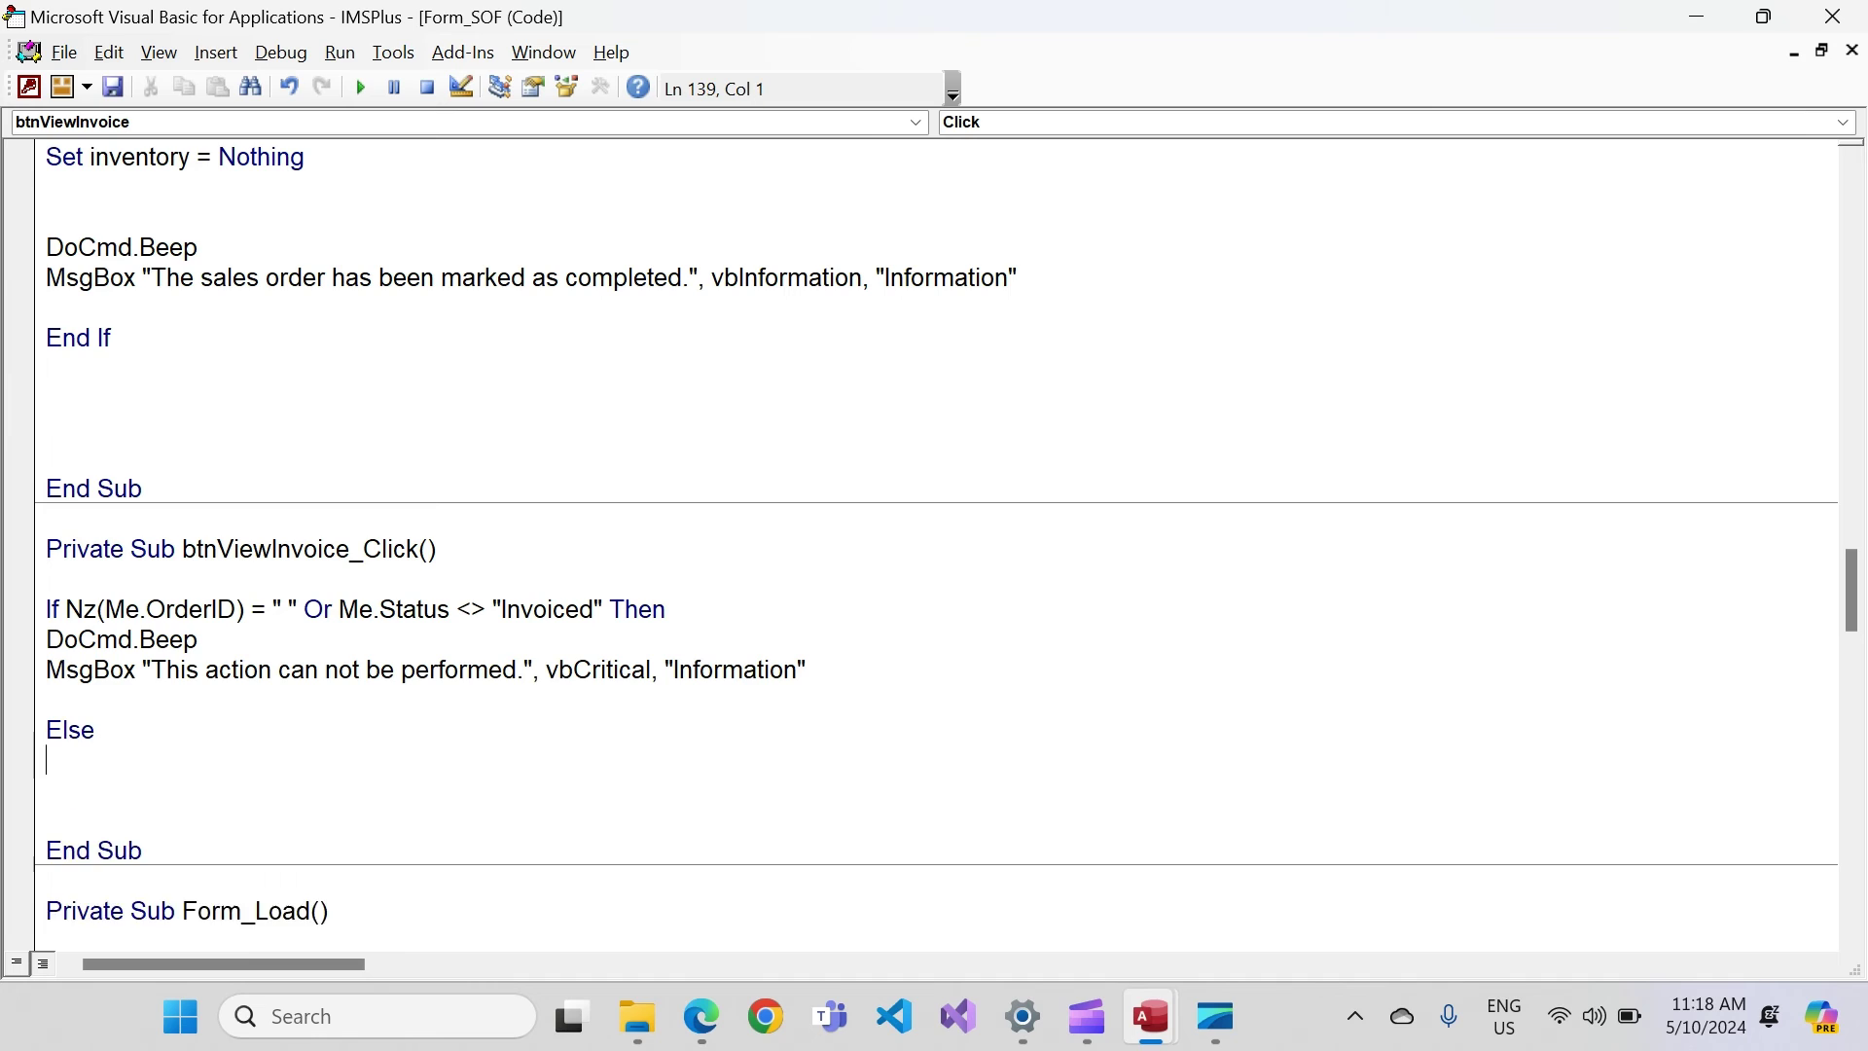
key(Return)
key(Return)
text(endif)
key(Up)
key(Up)
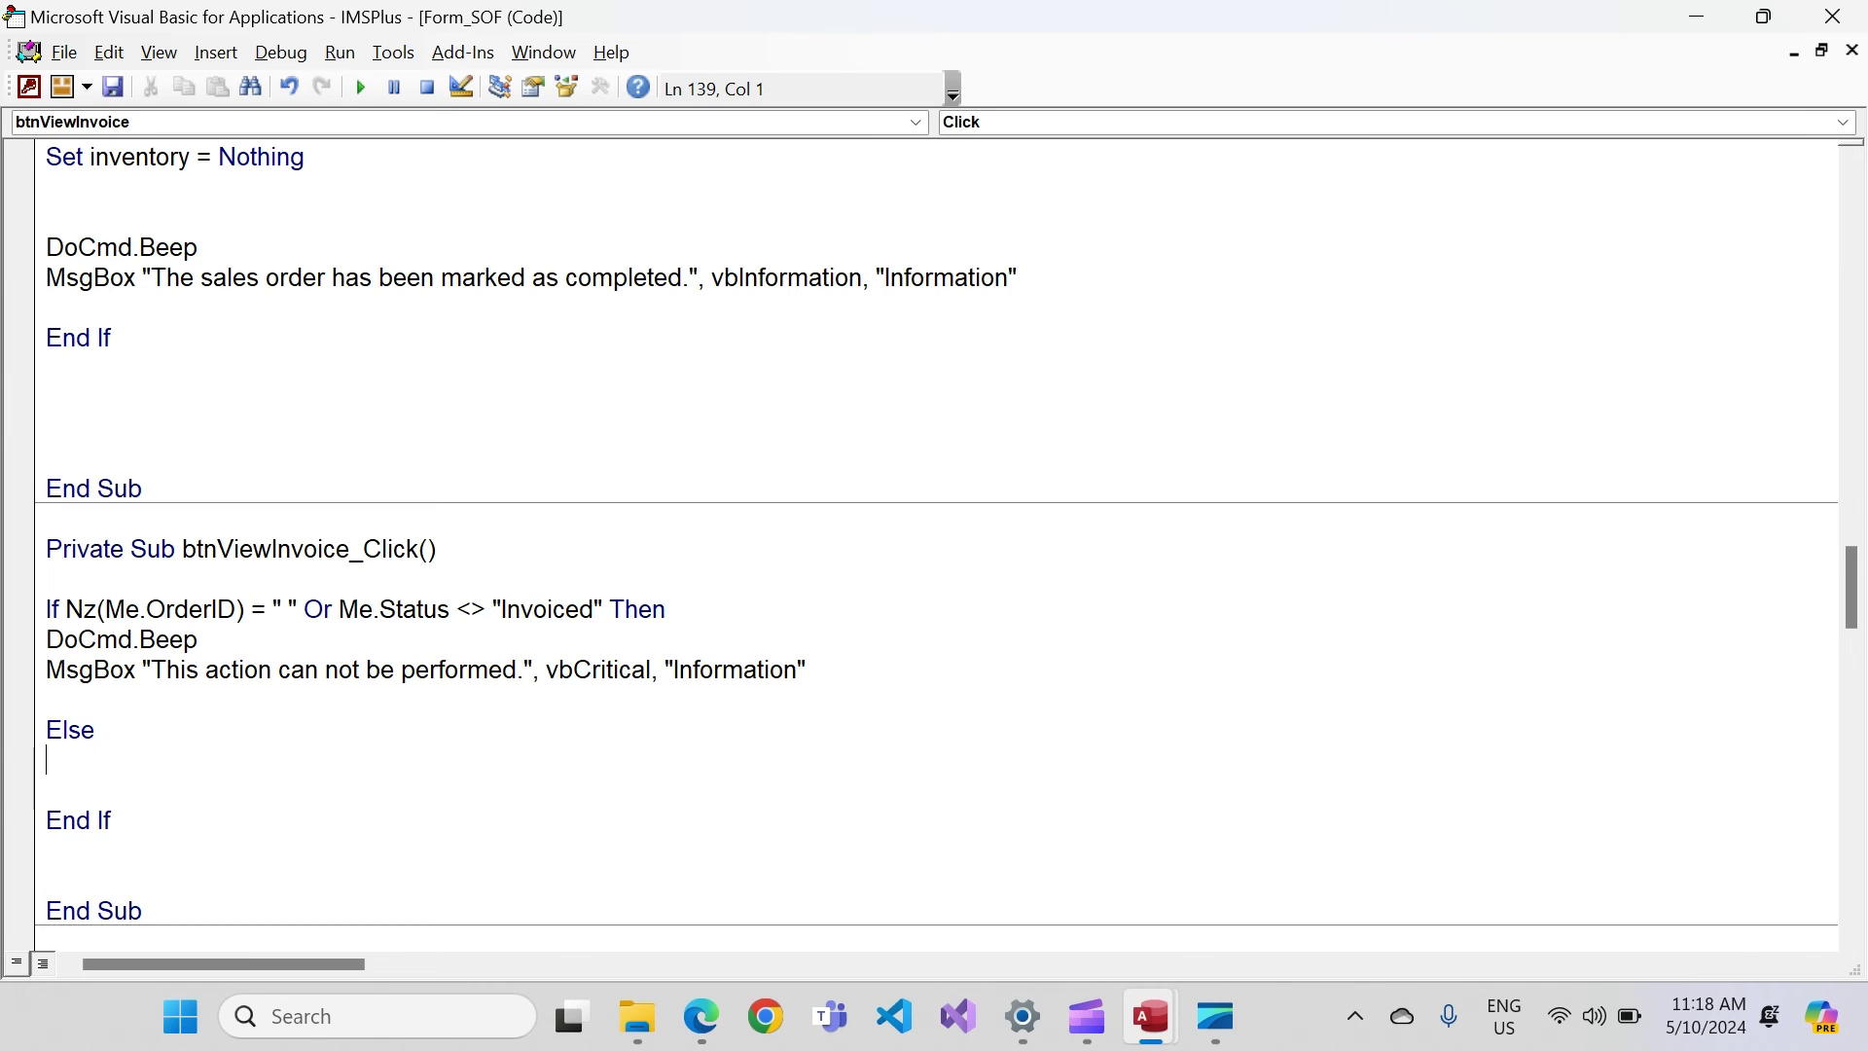
Step: In the Else branch, add a DoCmd.OpenReport call for the "InvoiceR" report
key(Return)
text(docmd.)
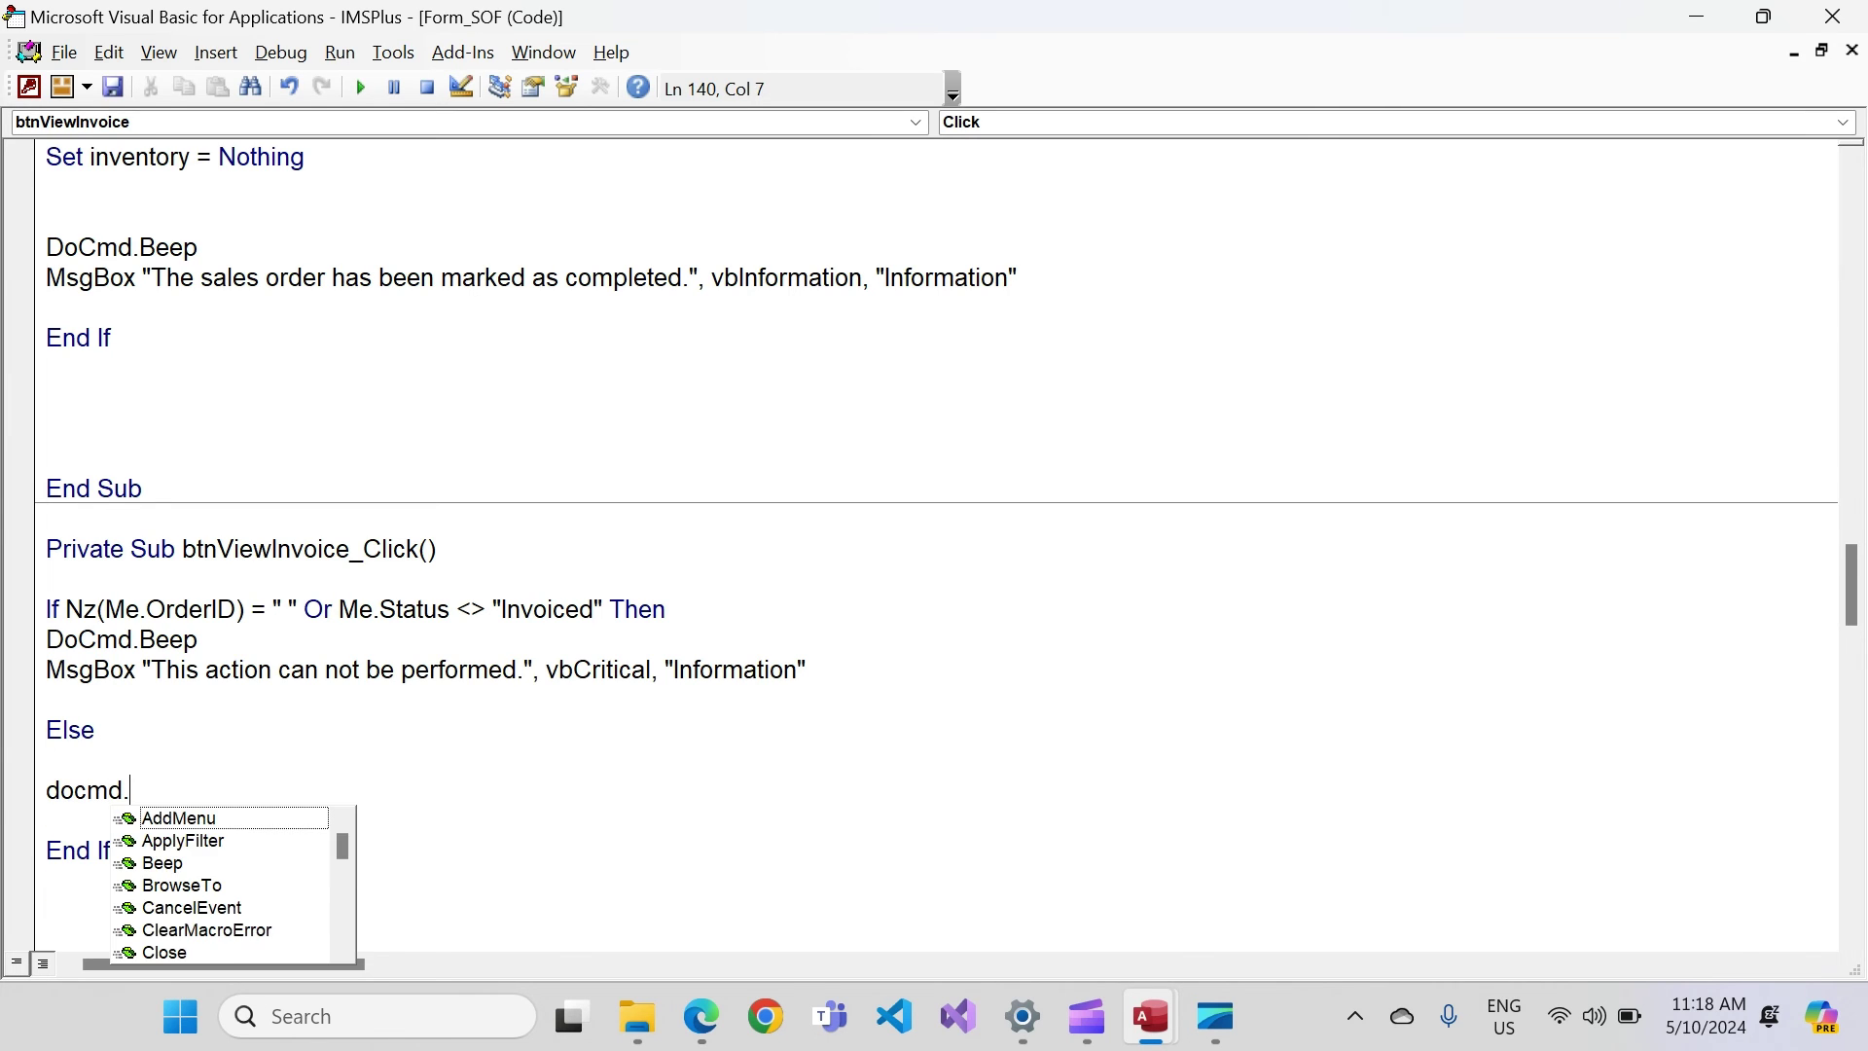
text(open)
key(Down)
key(Down)
key(Down)
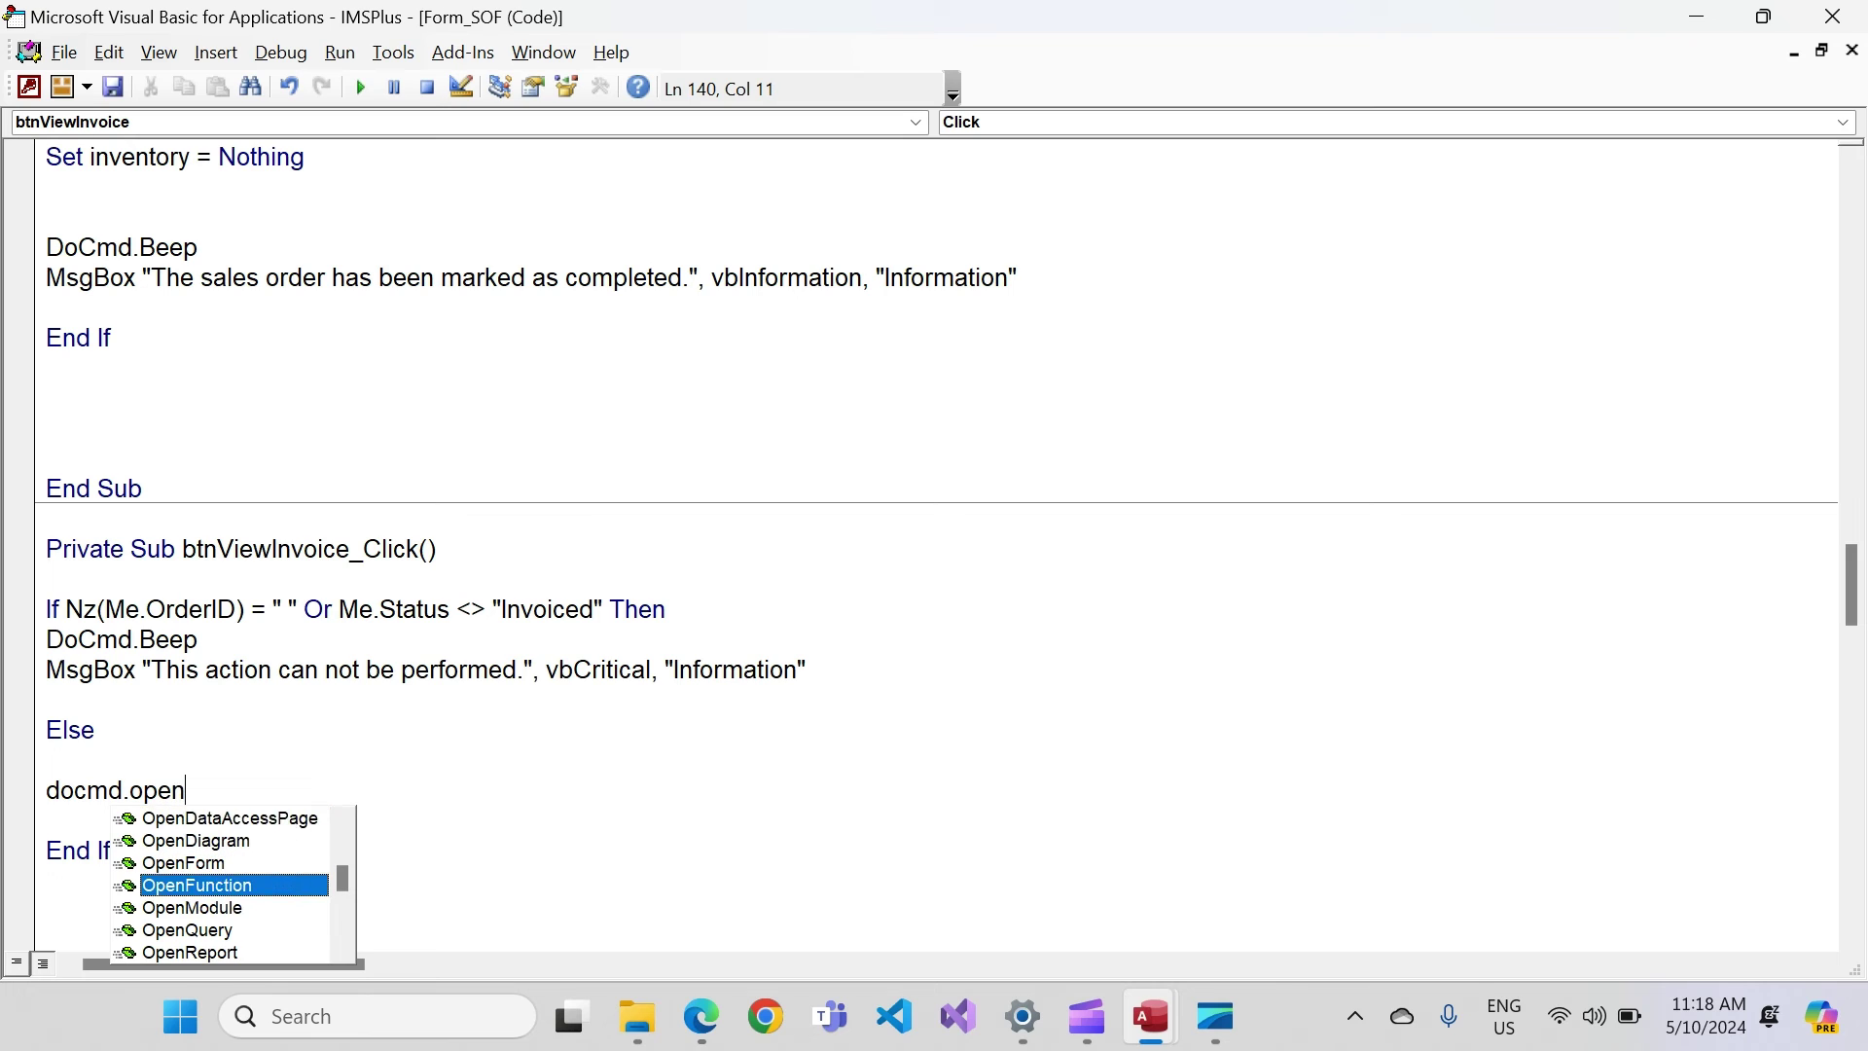
key(Down)
key(Down)
key(Down)
text(")
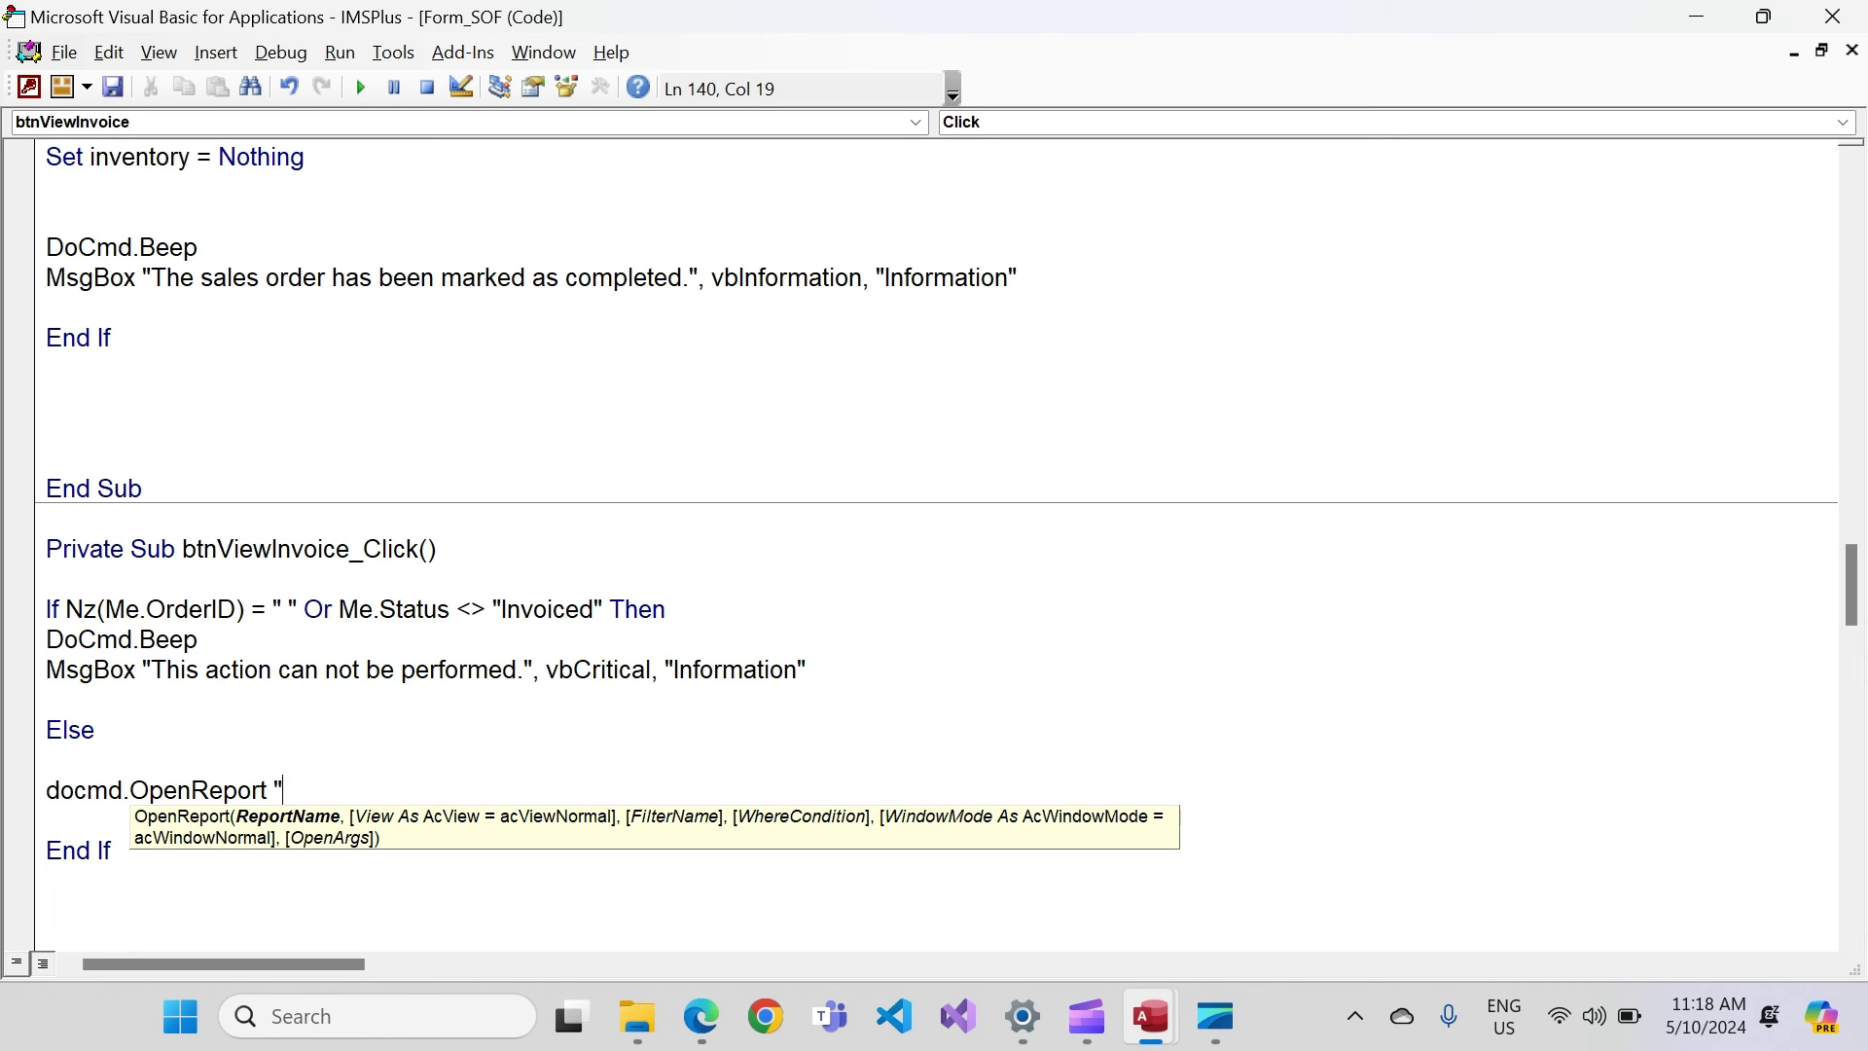
text(InvoiceR",)
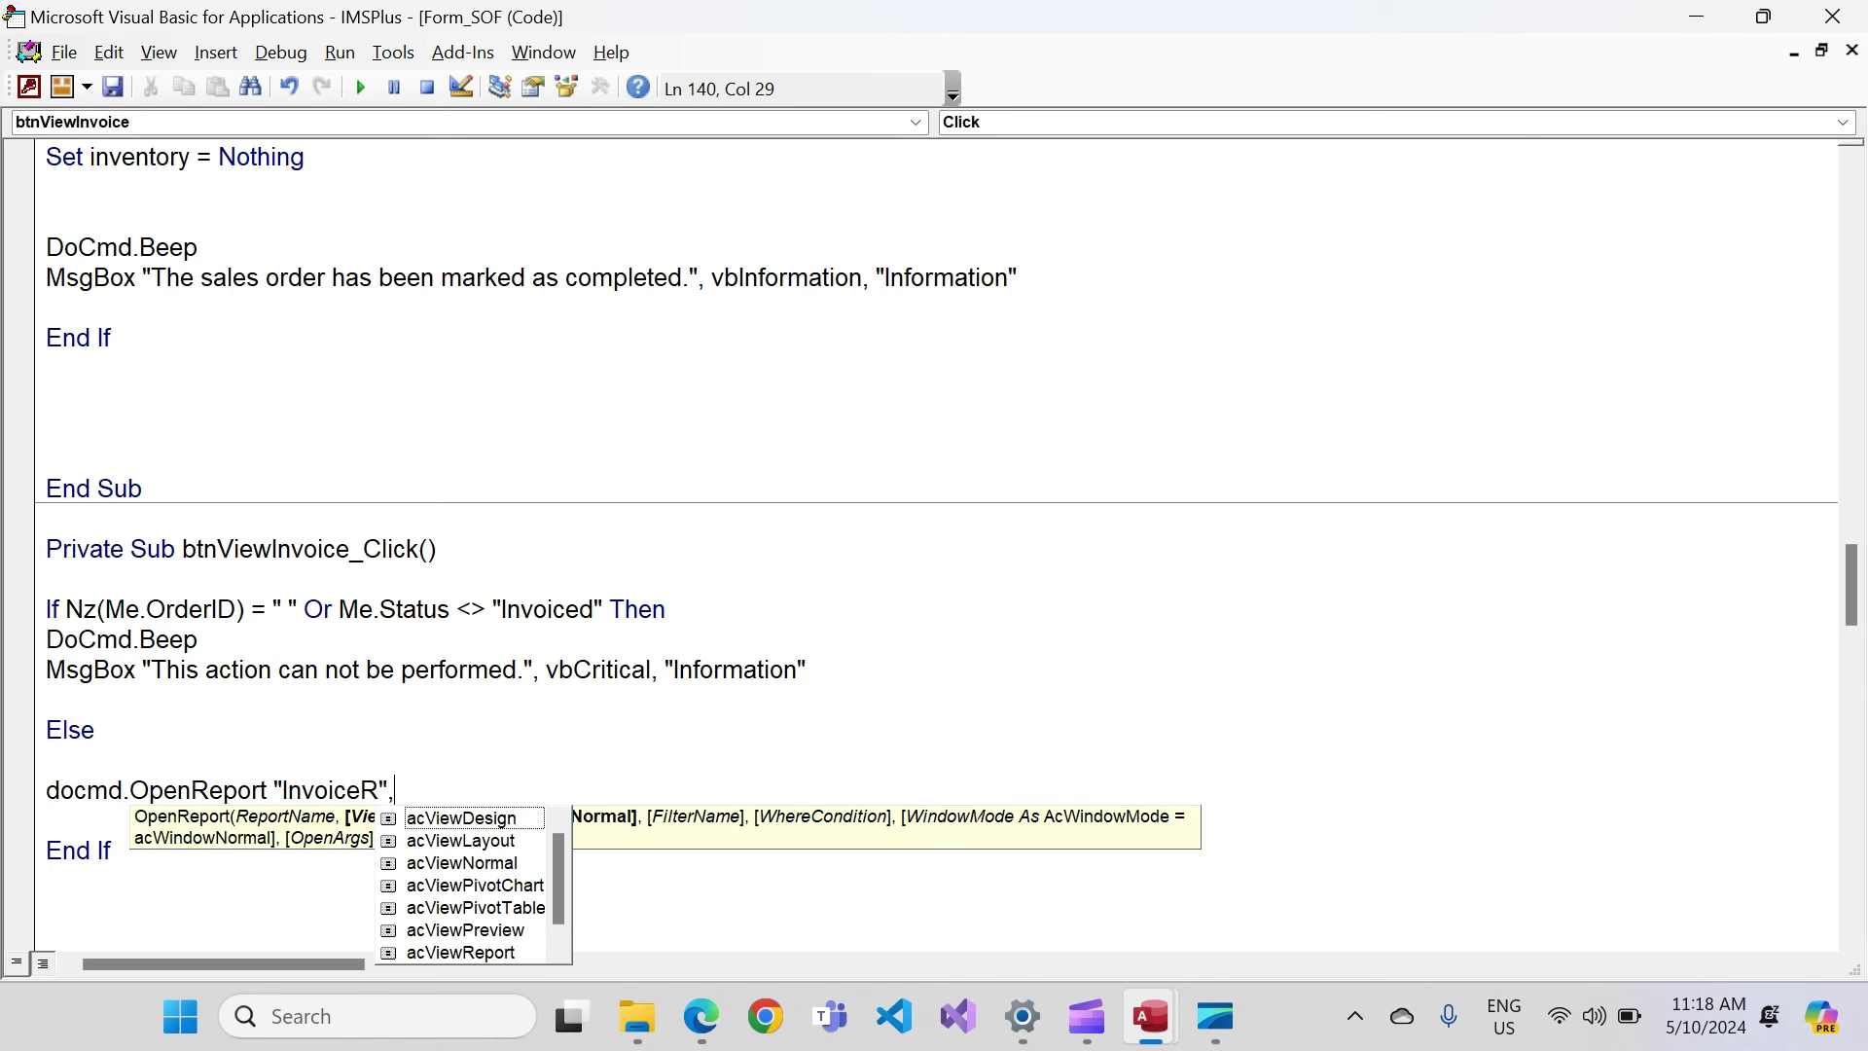
Step: Set the OpenReport call's view argument to acViewReport and complete the line
key(Down)
key(Down)
key(Down)
key(Down)
key(Down)
key(Down)
key(Tab)
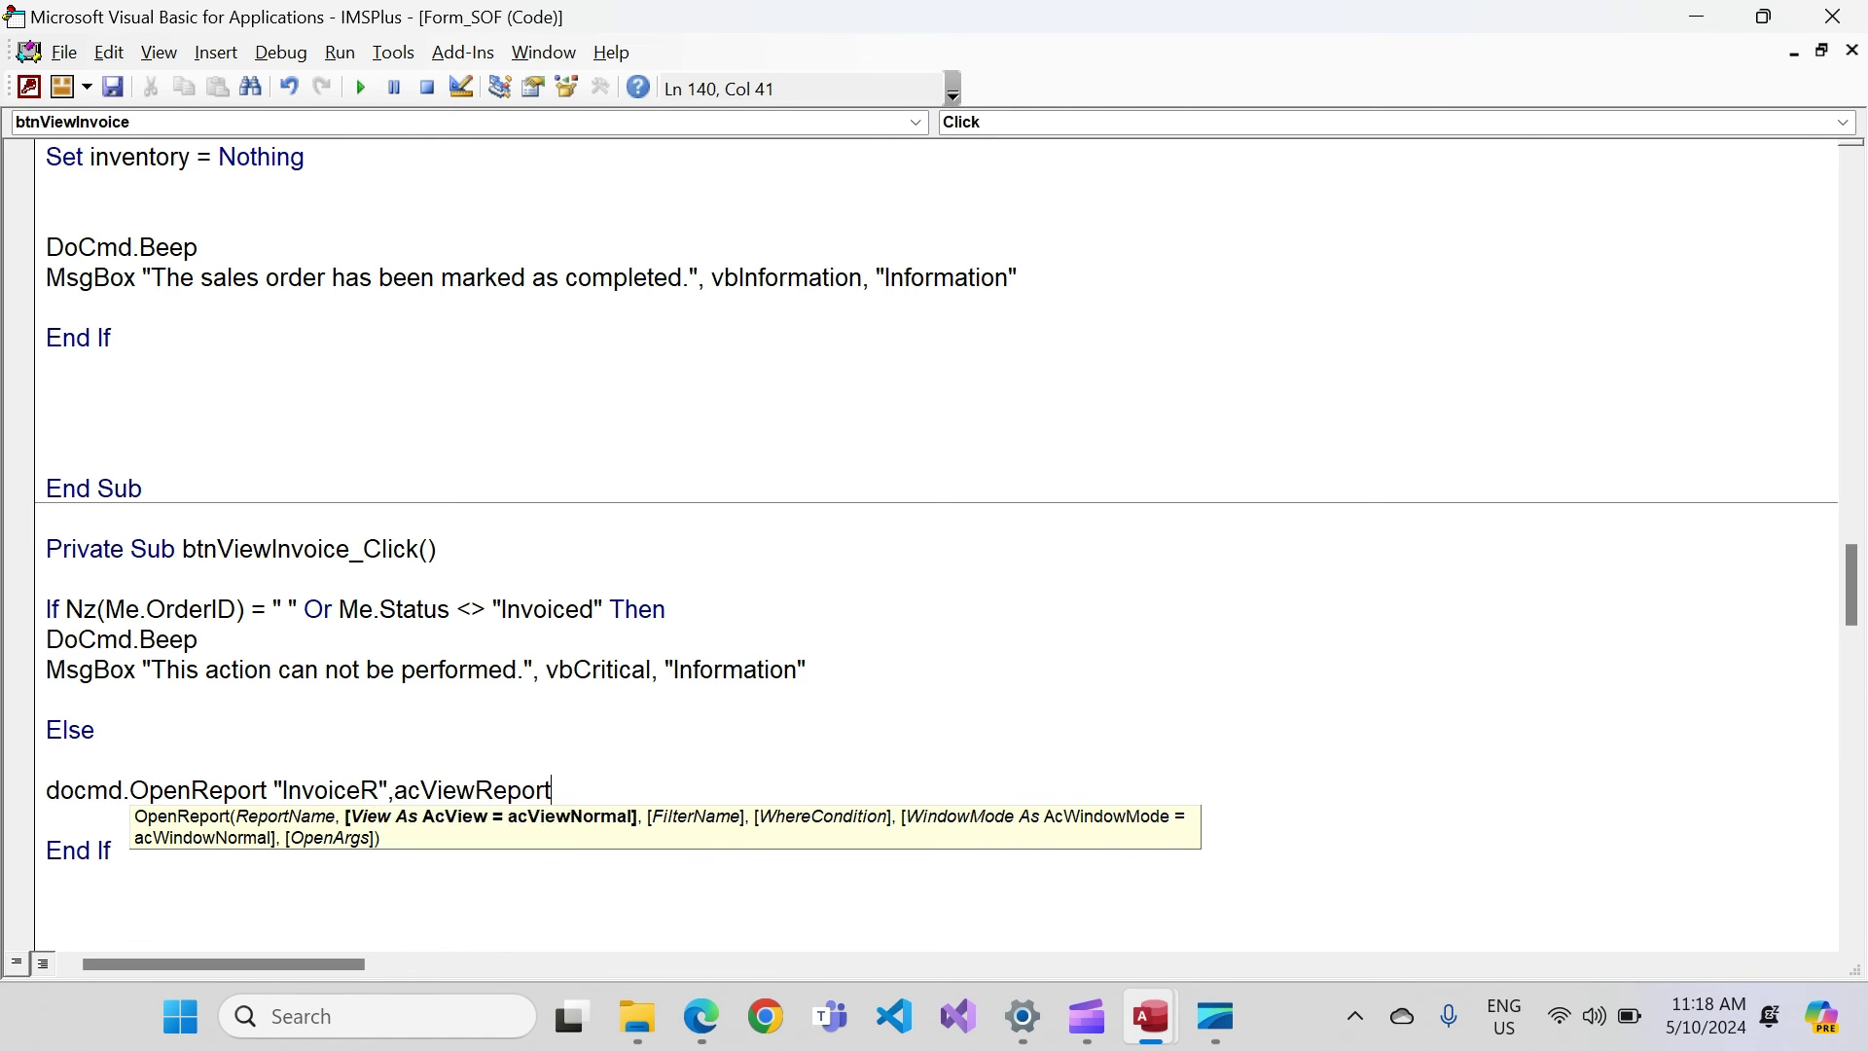
key(Return)
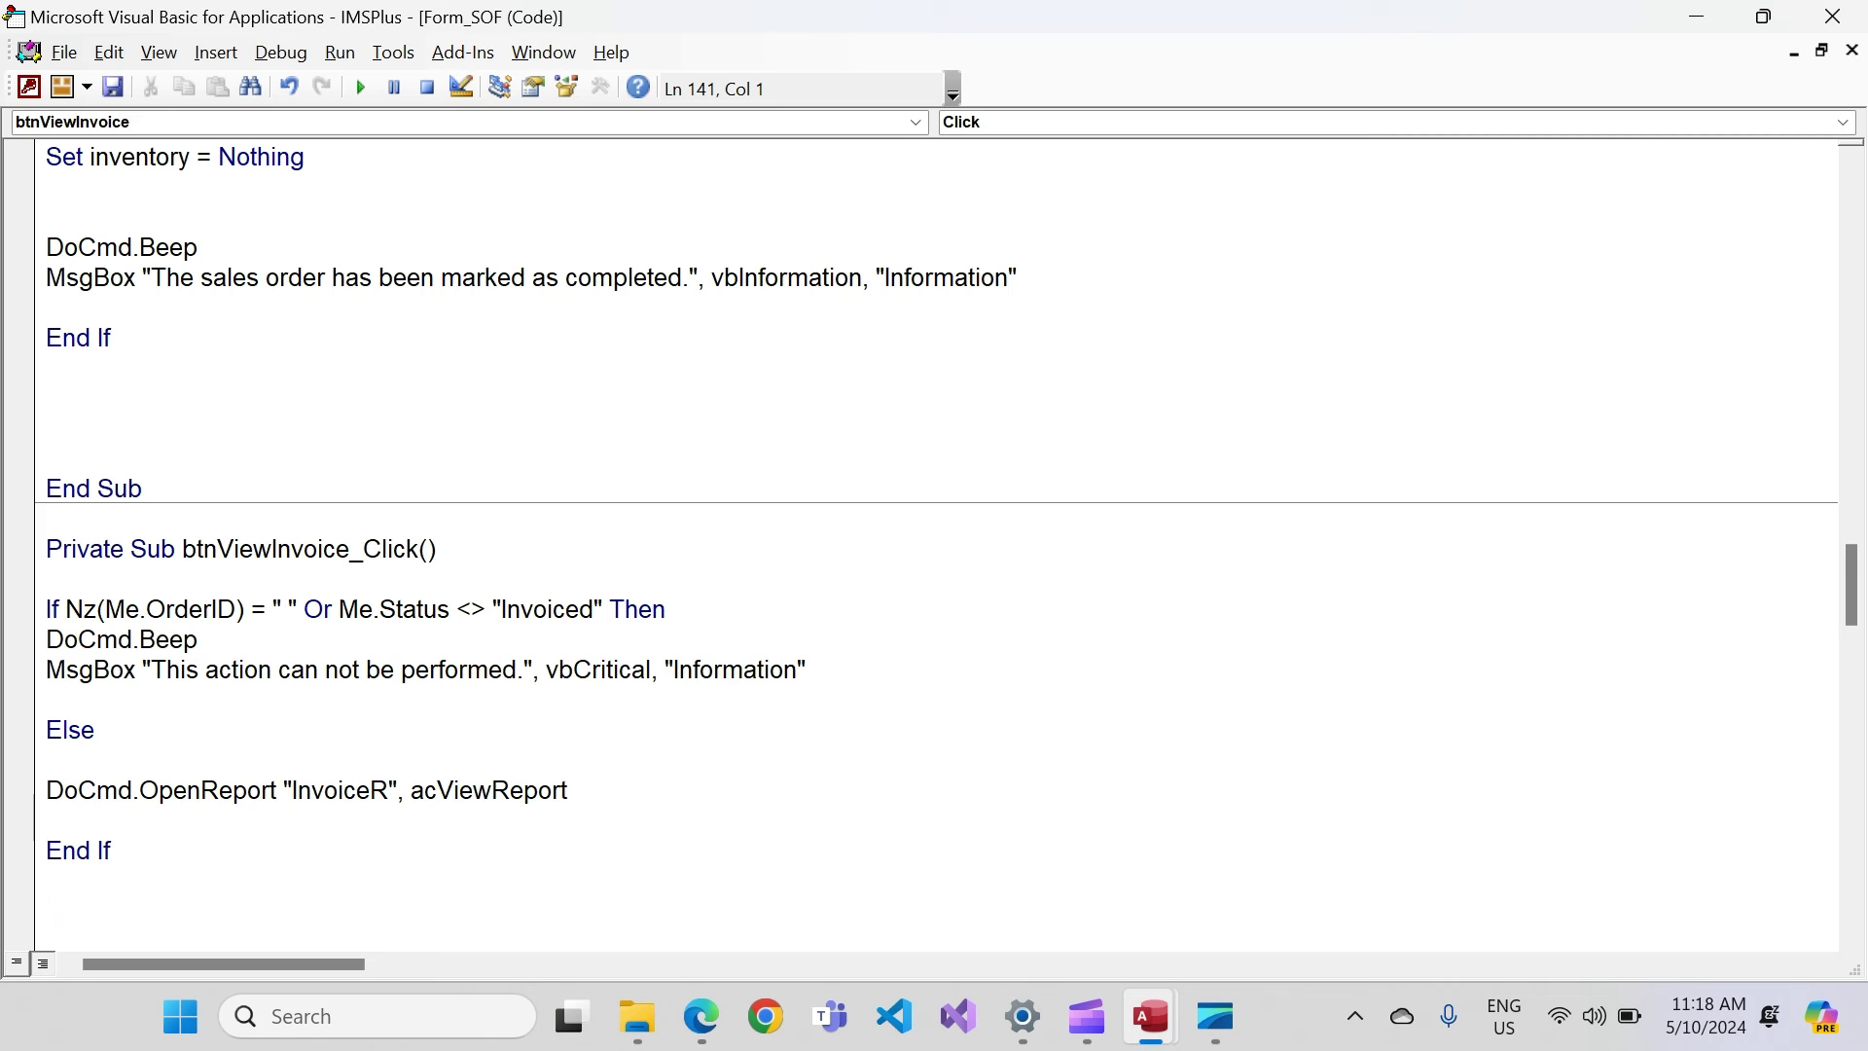
Step: Close the code editor and the SOF form design, and open the last sales order in the dashboard list
click(1833, 17)
click(631, 131)
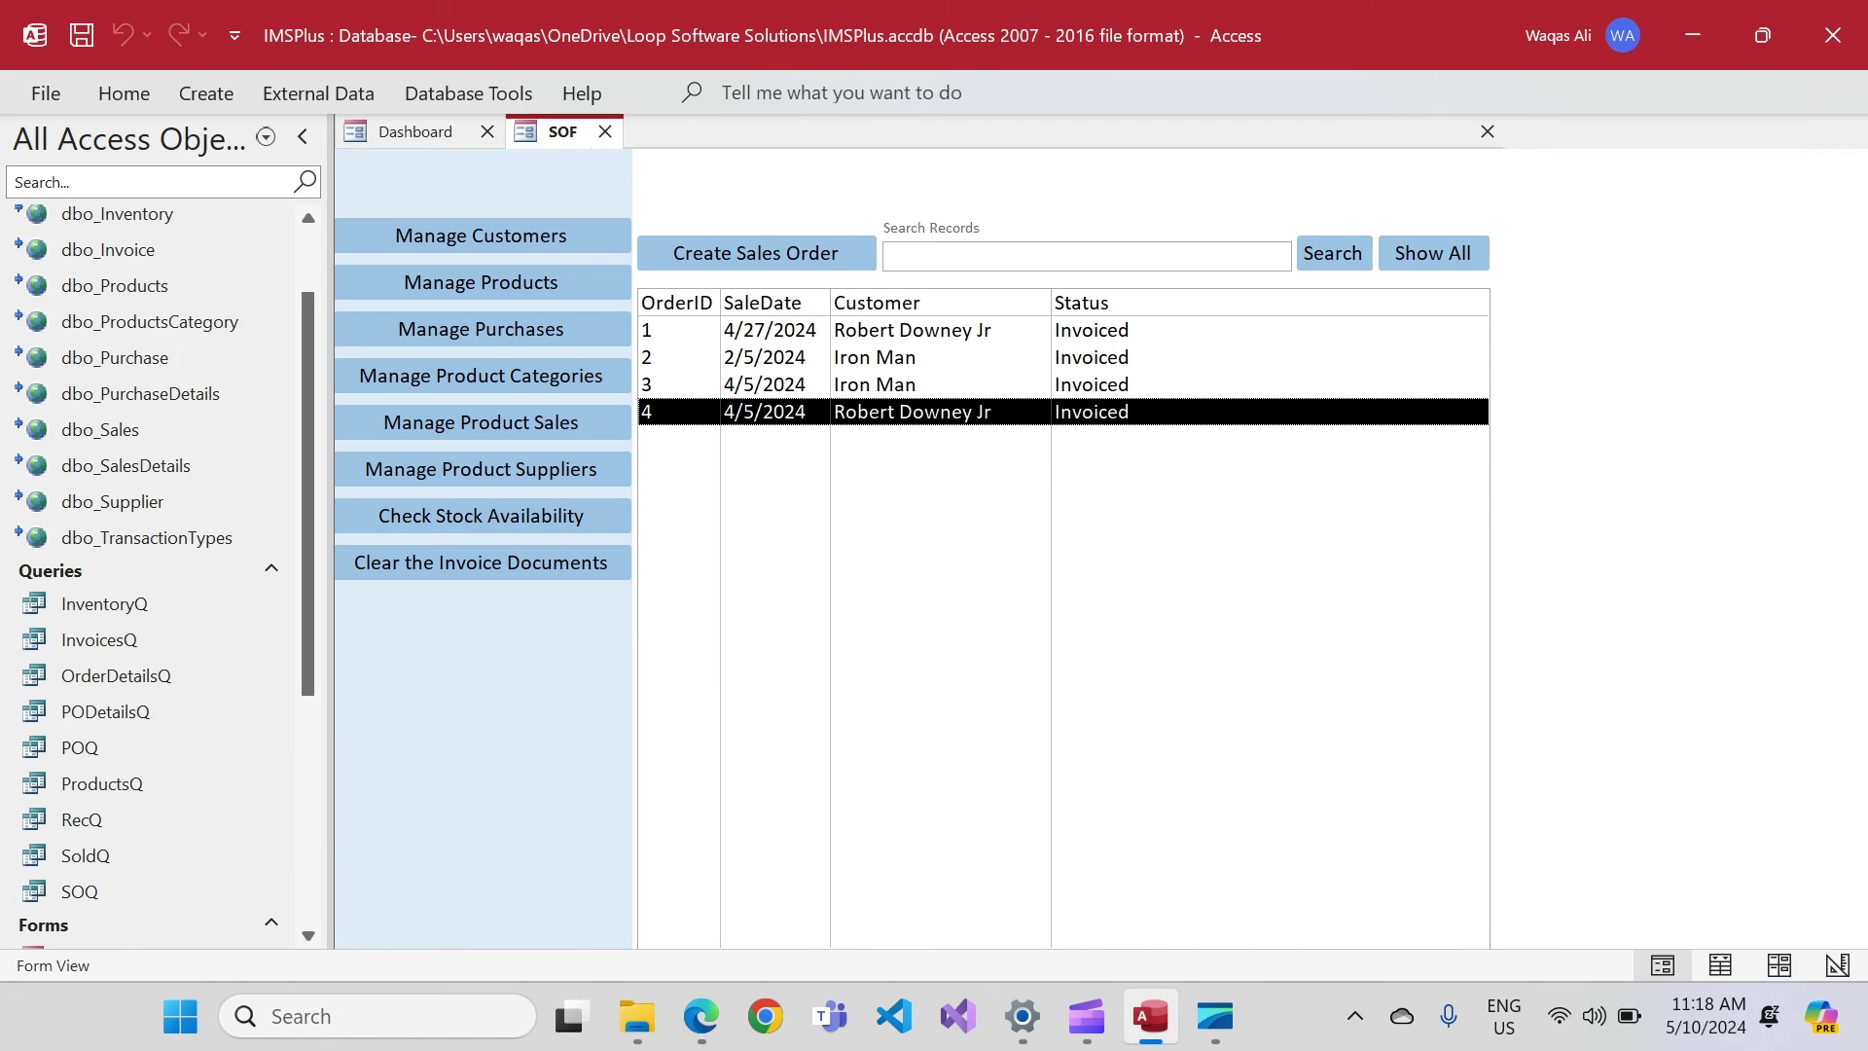
double_click(912, 412)
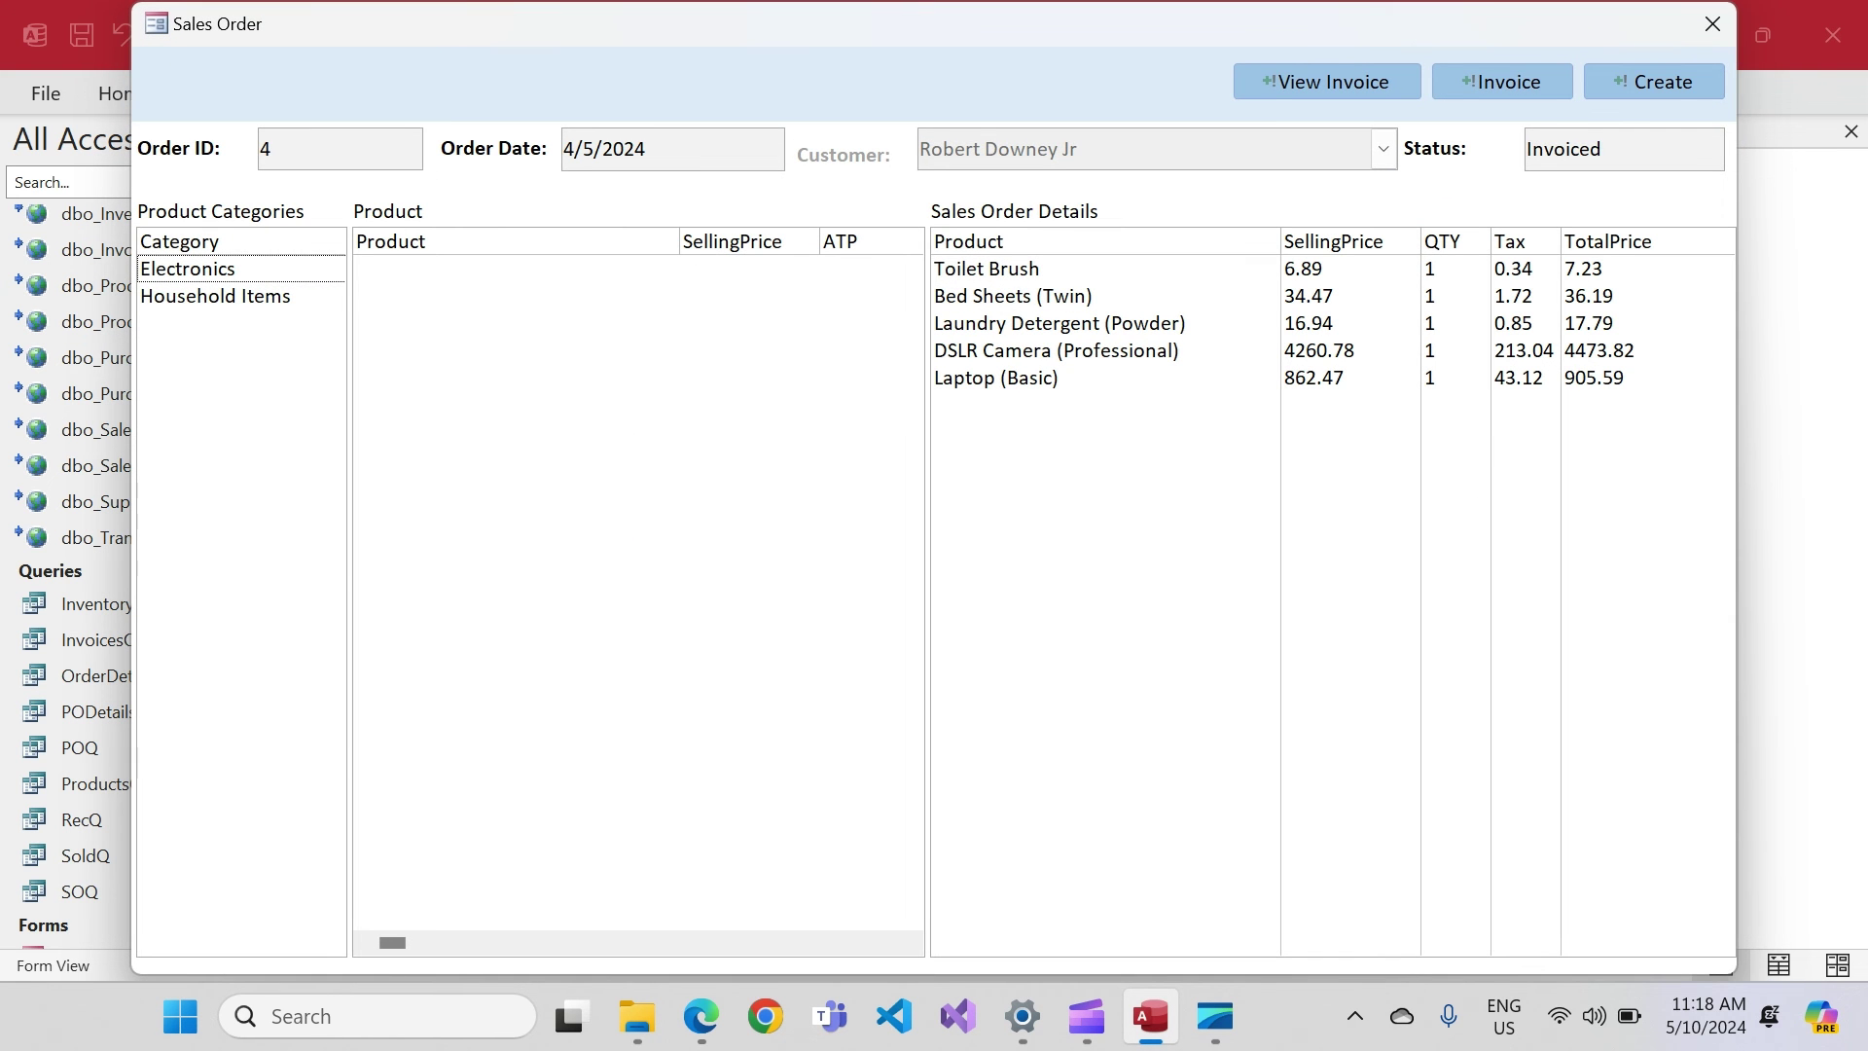
Step: View the open order's invoice and move the invoice window around to compare it with the order details
click(1327, 82)
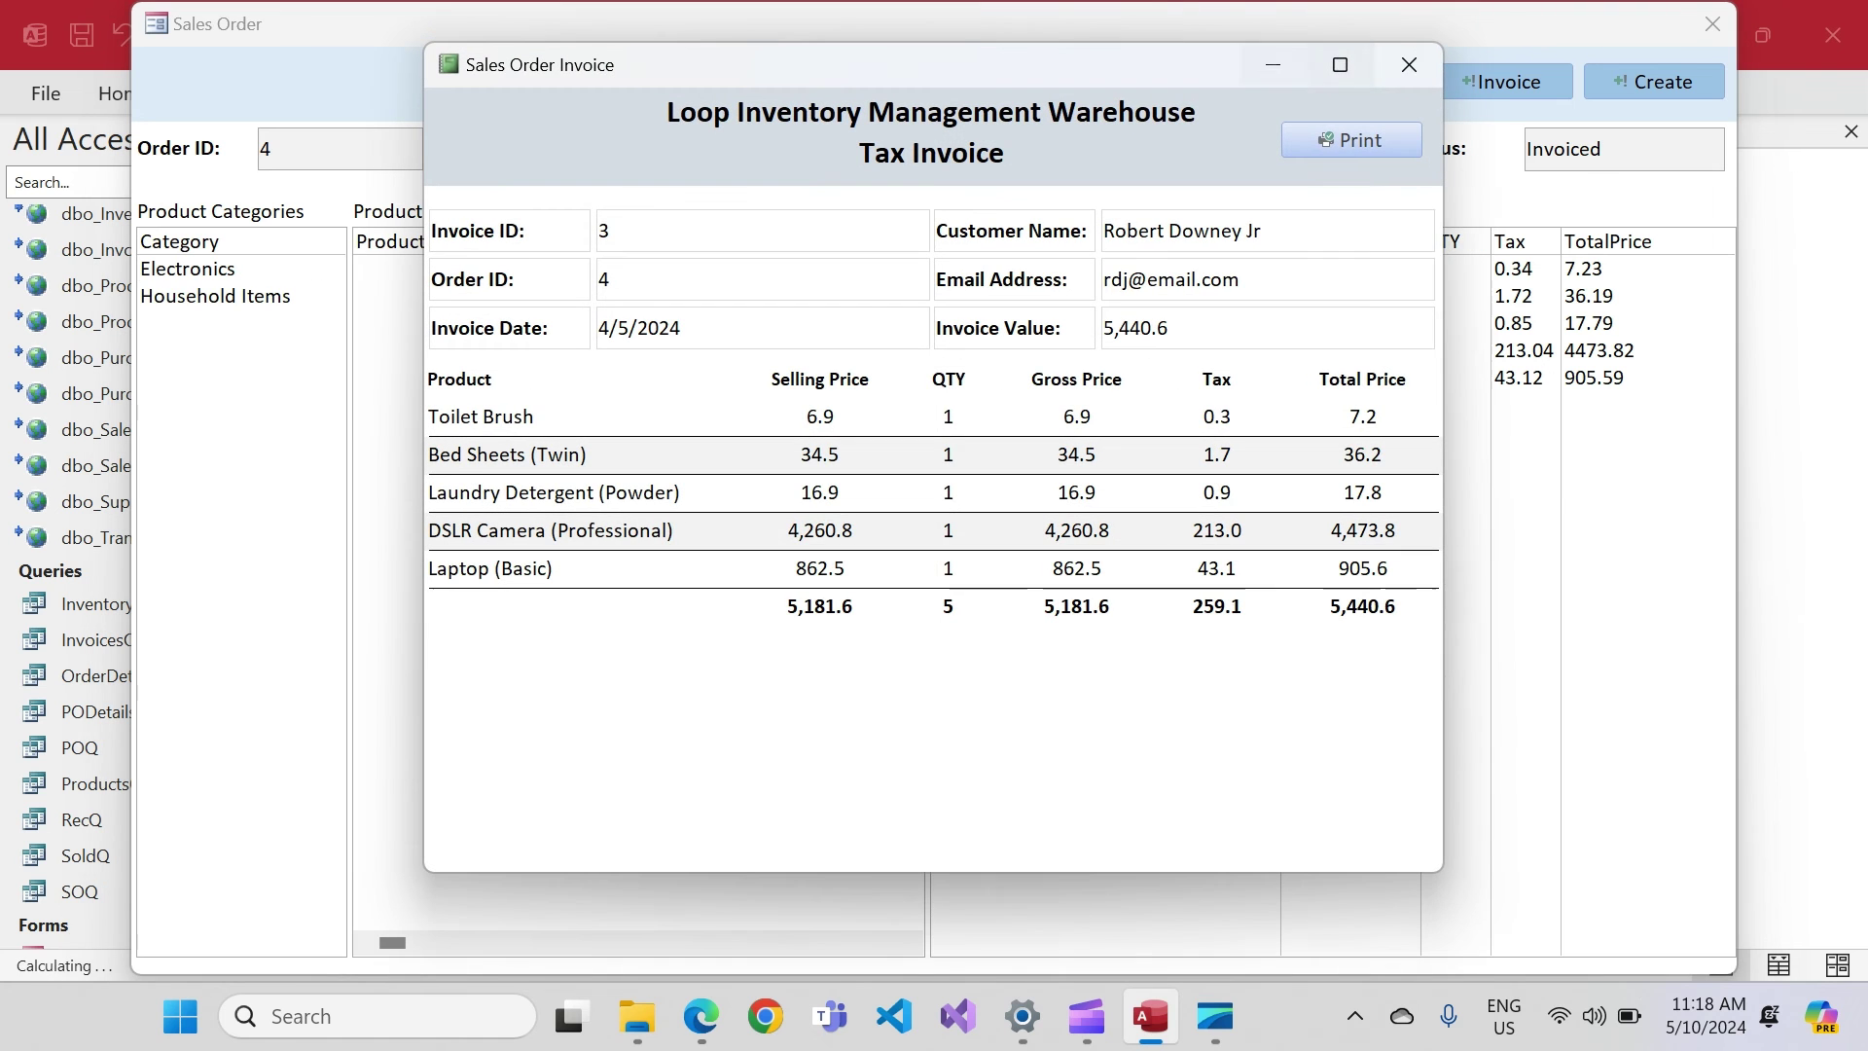
drag(1117, 75, 1049, 400)
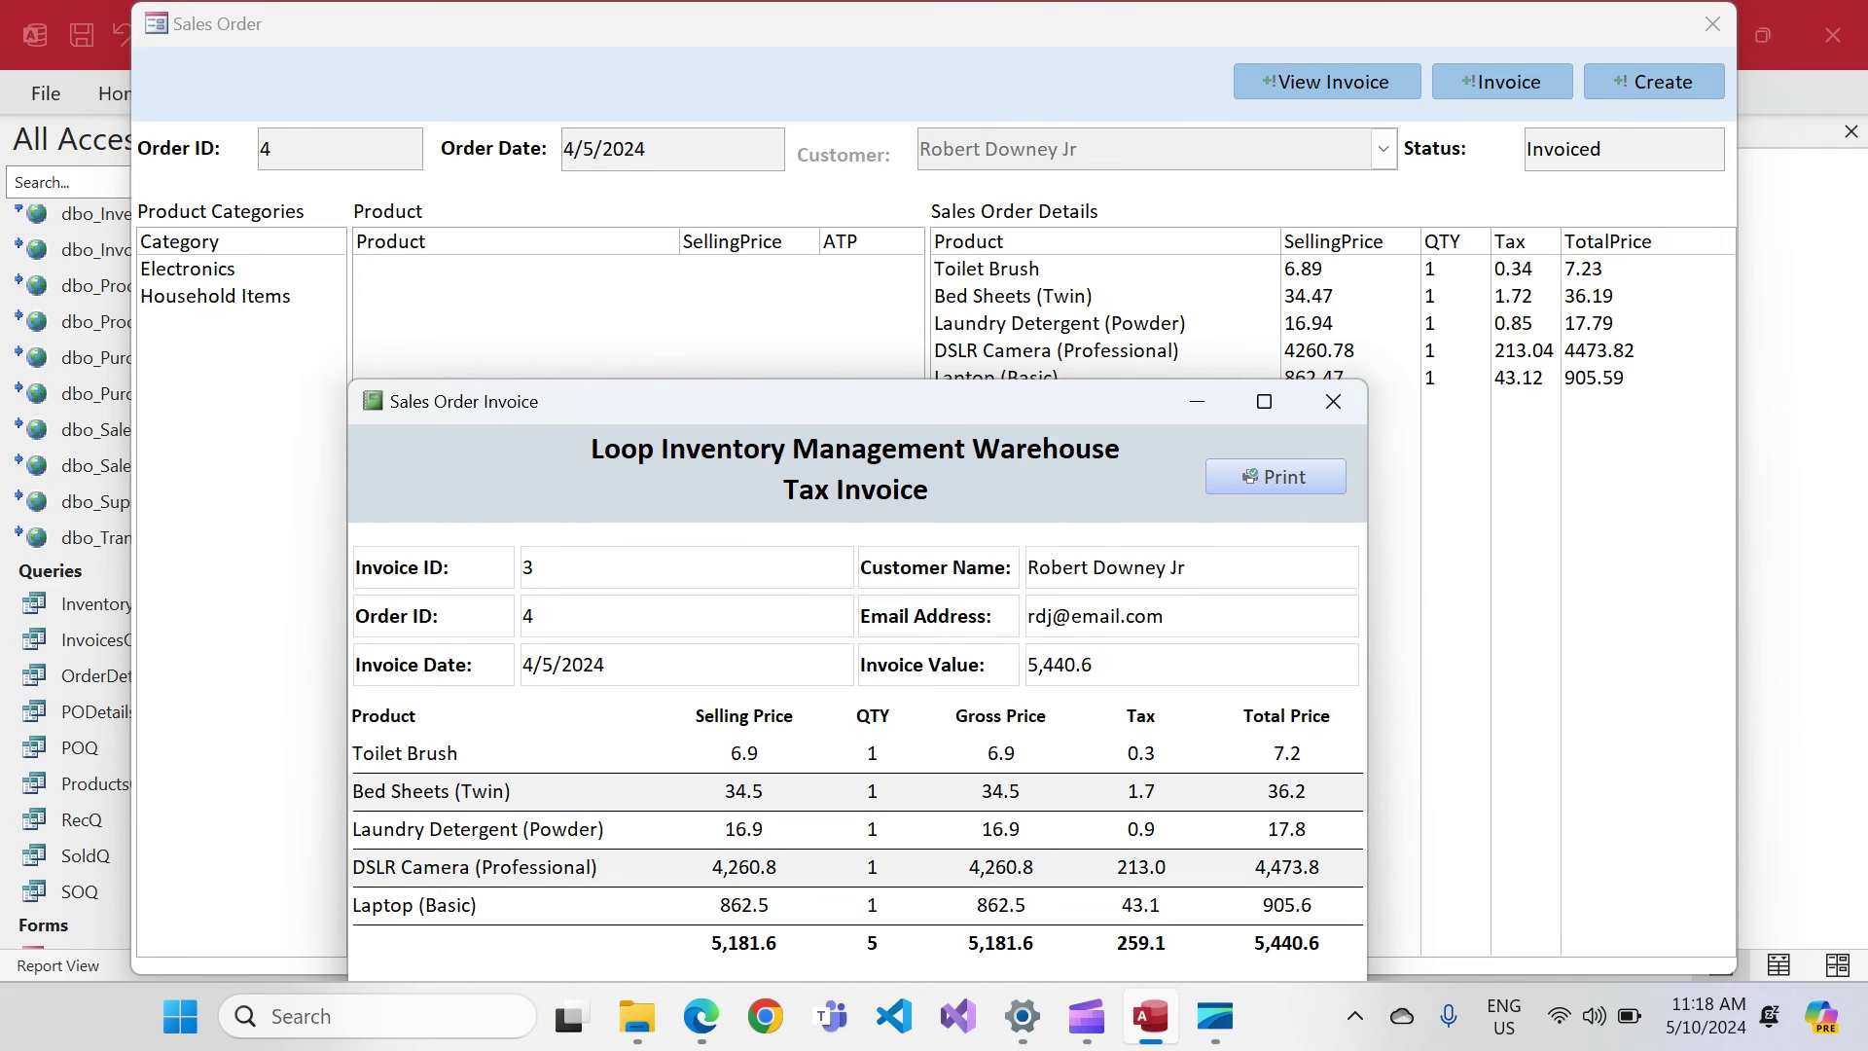
drag(1048, 399, 1058, 427)
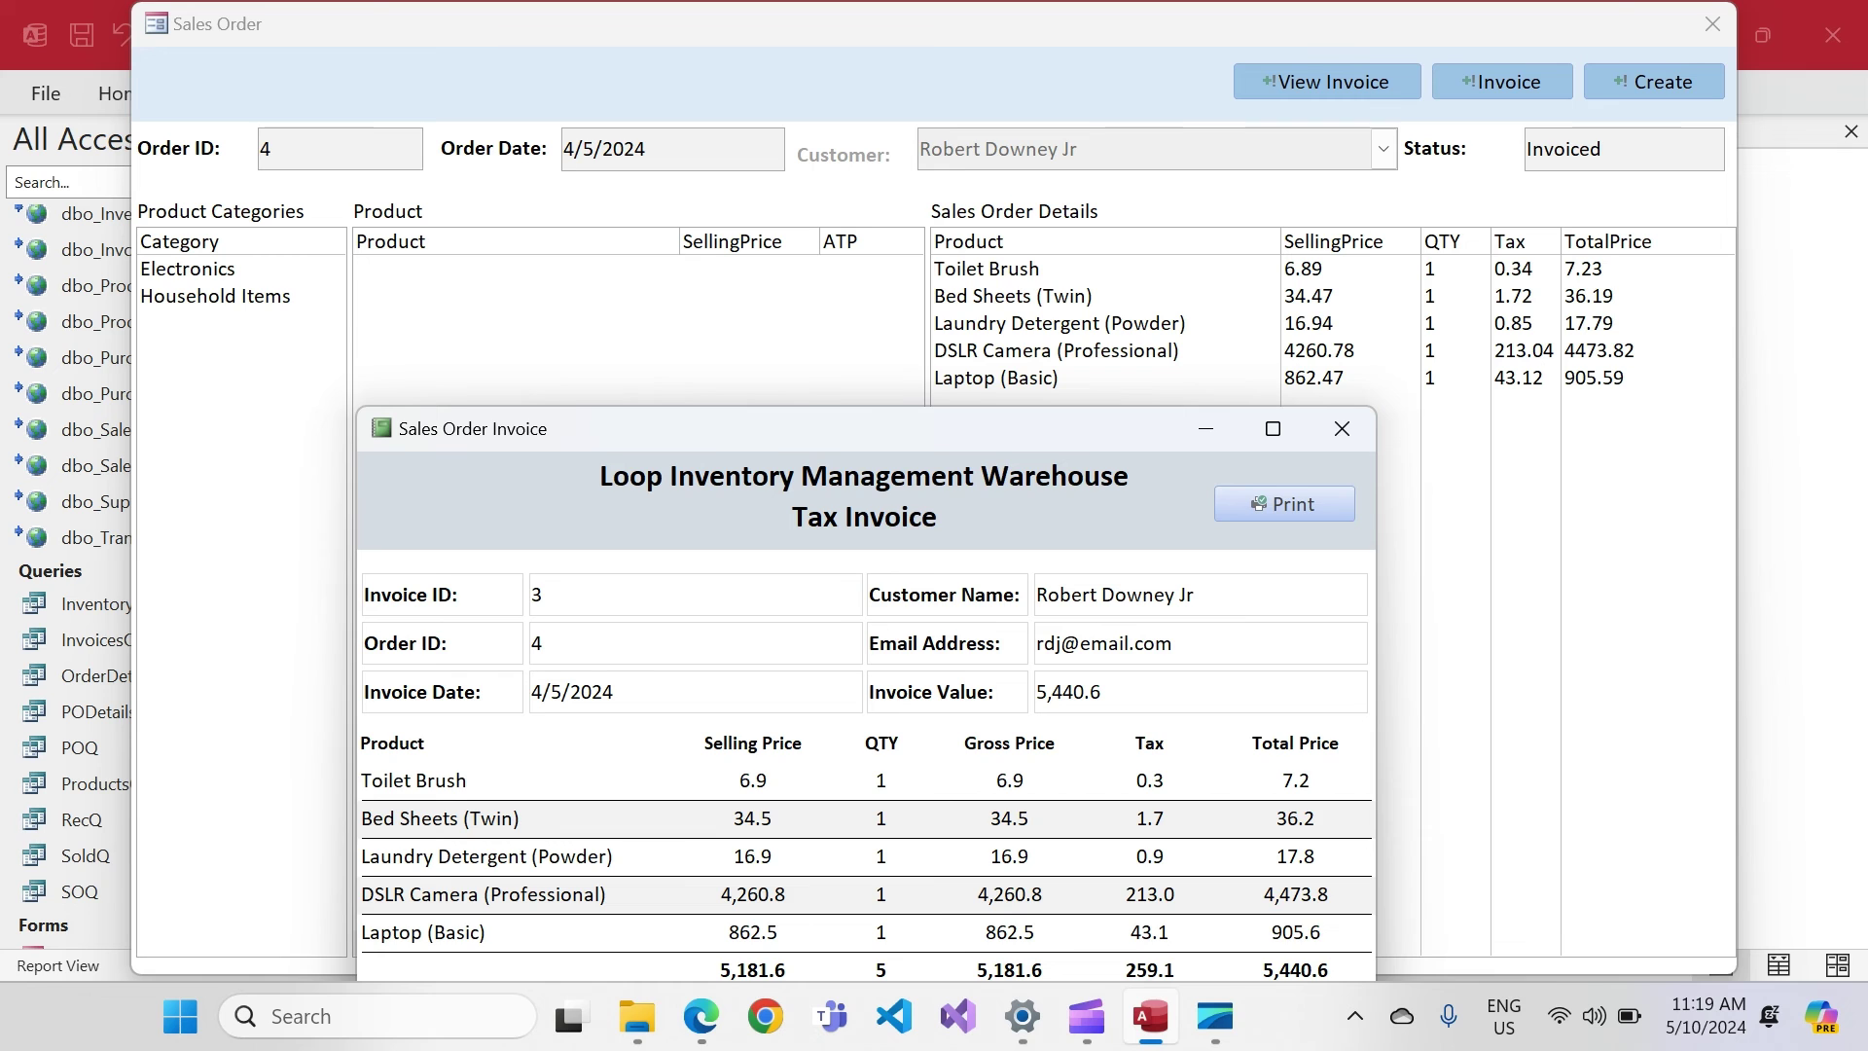
drag(1058, 427, 1020, 297)
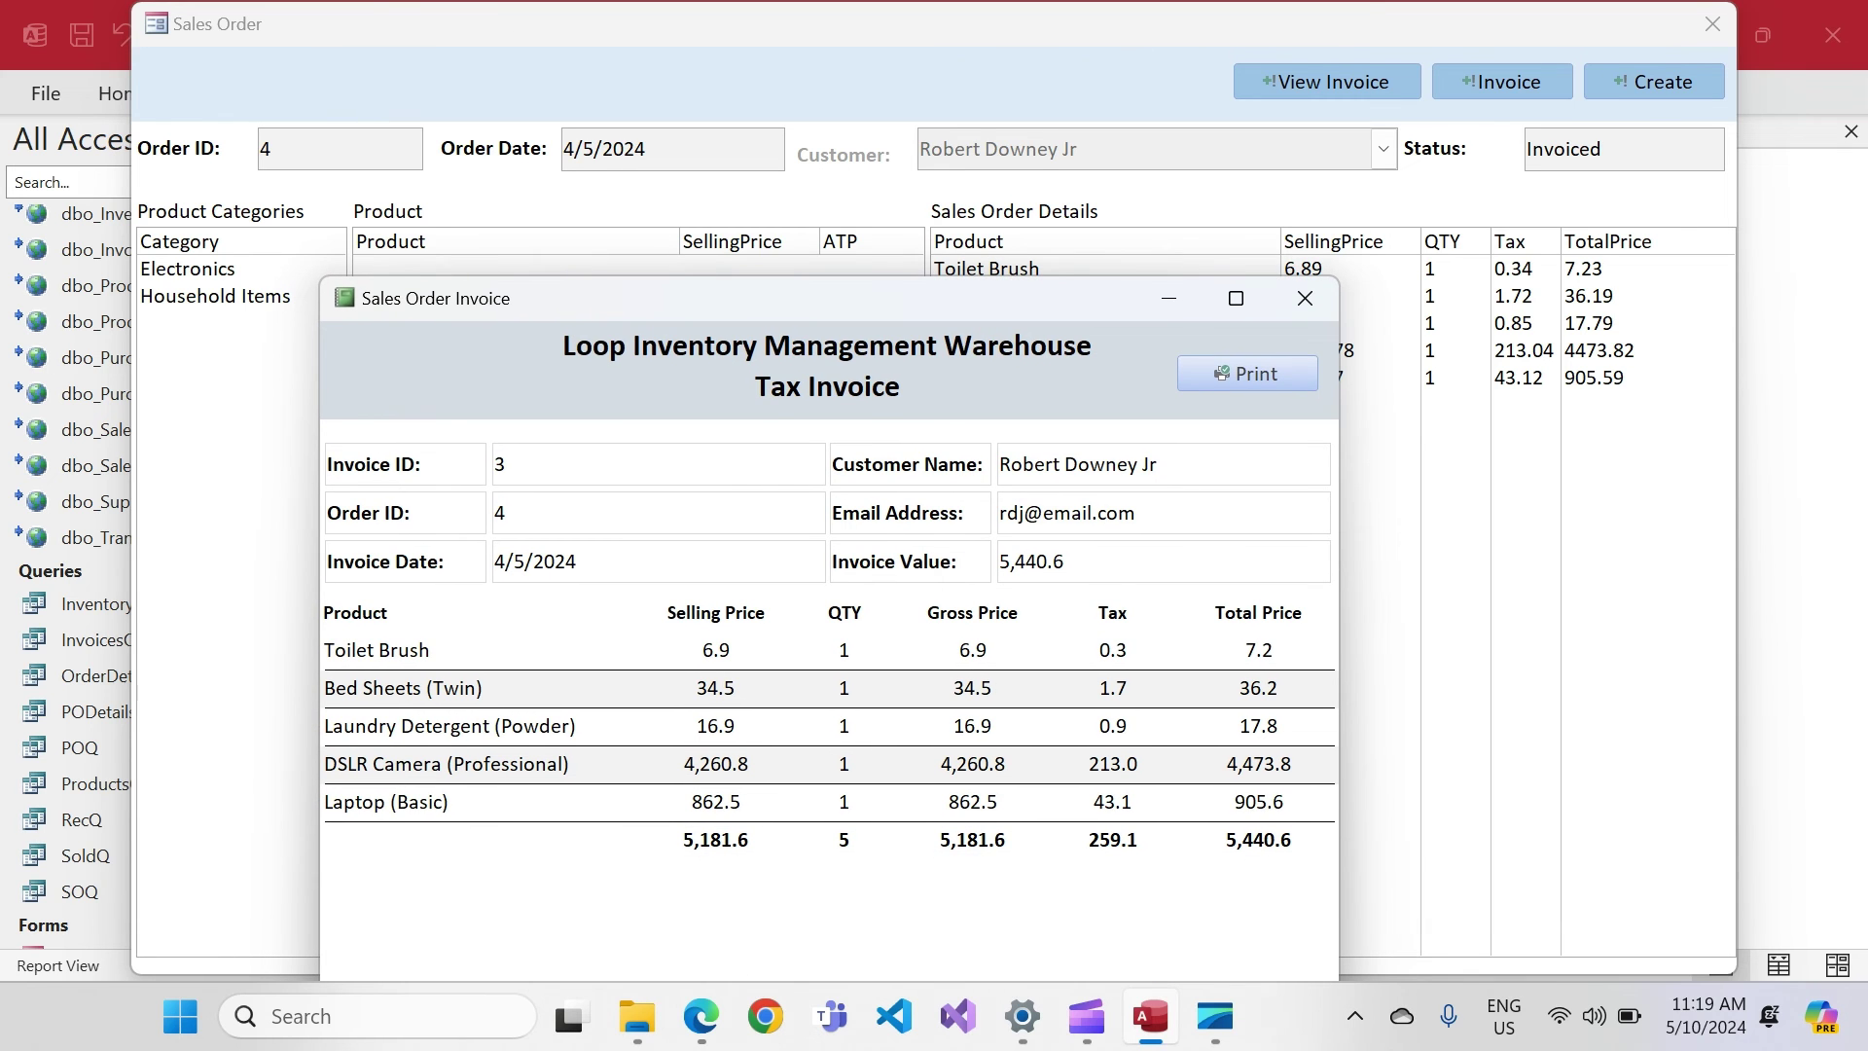
Step: Show the invoice in Print Preview, maximized and zoomed in, and examine the page from header to bottom edge
right_click(729, 412)
click(779, 531)
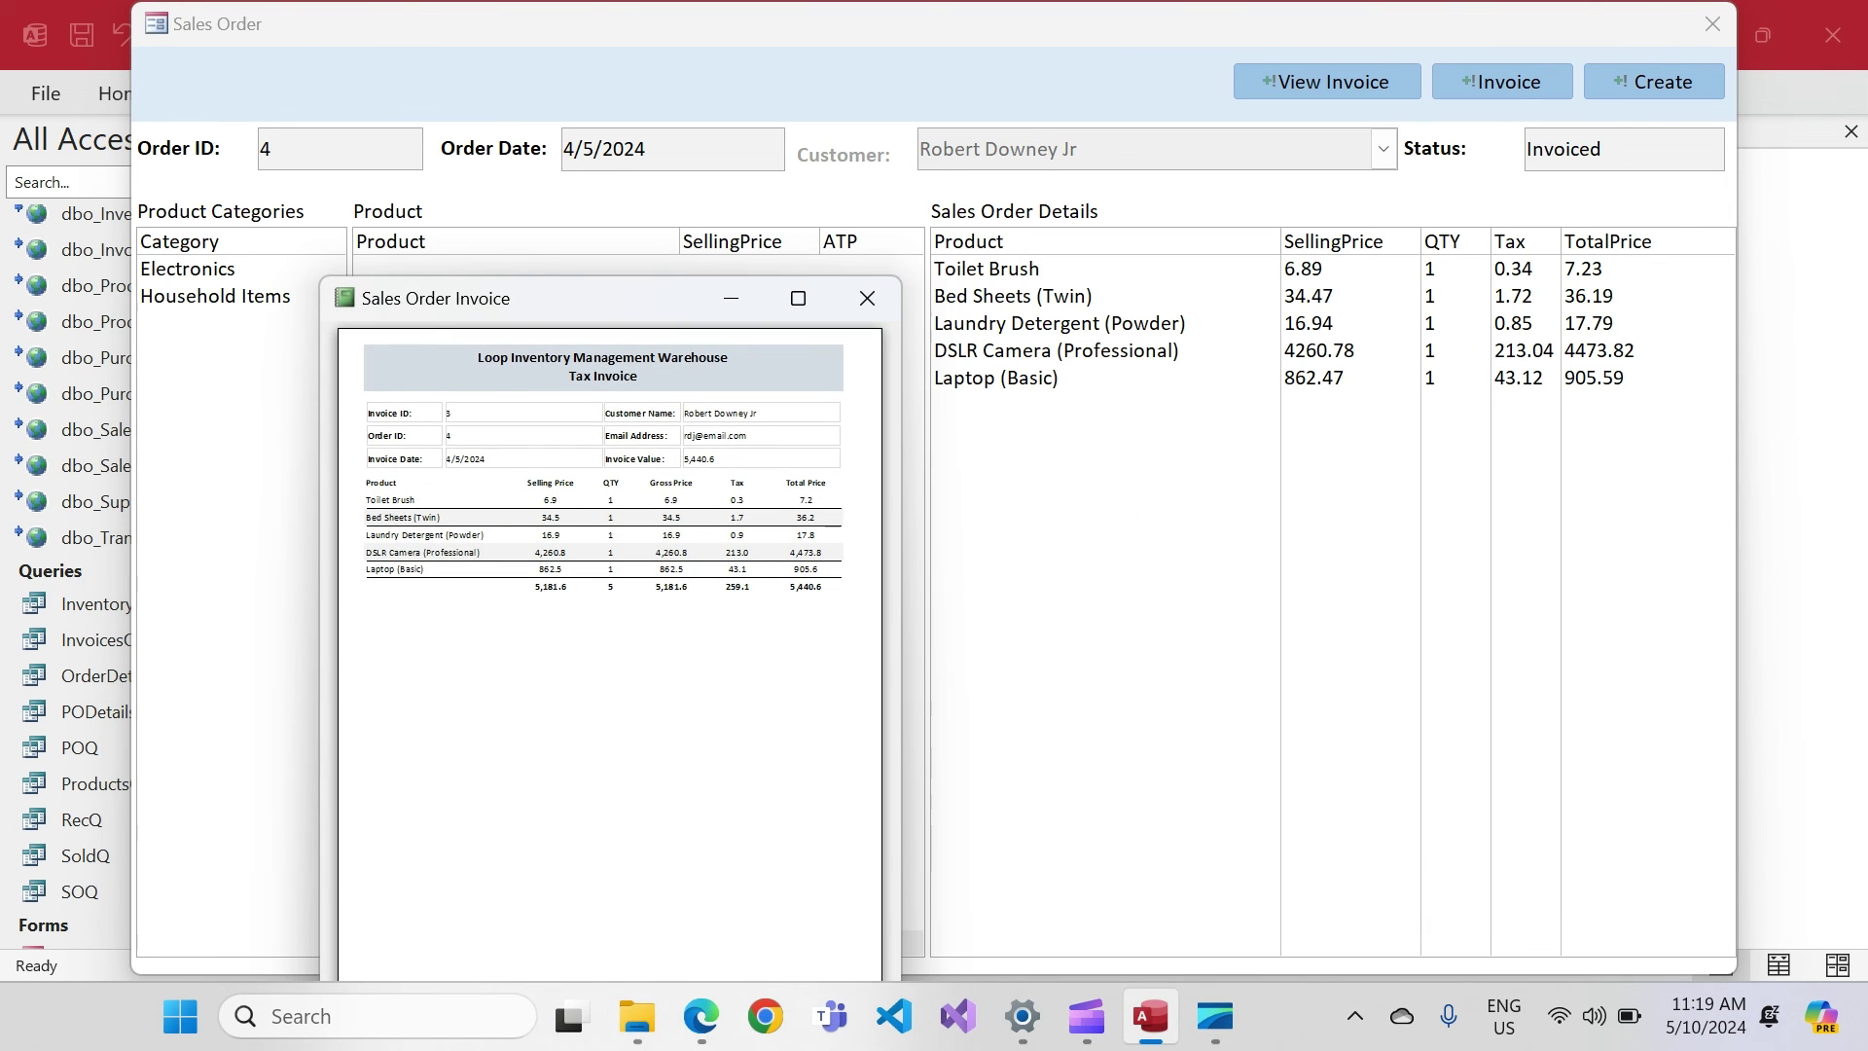
click(798, 299)
click(863, 450)
scroll(863, 450, up, 2)
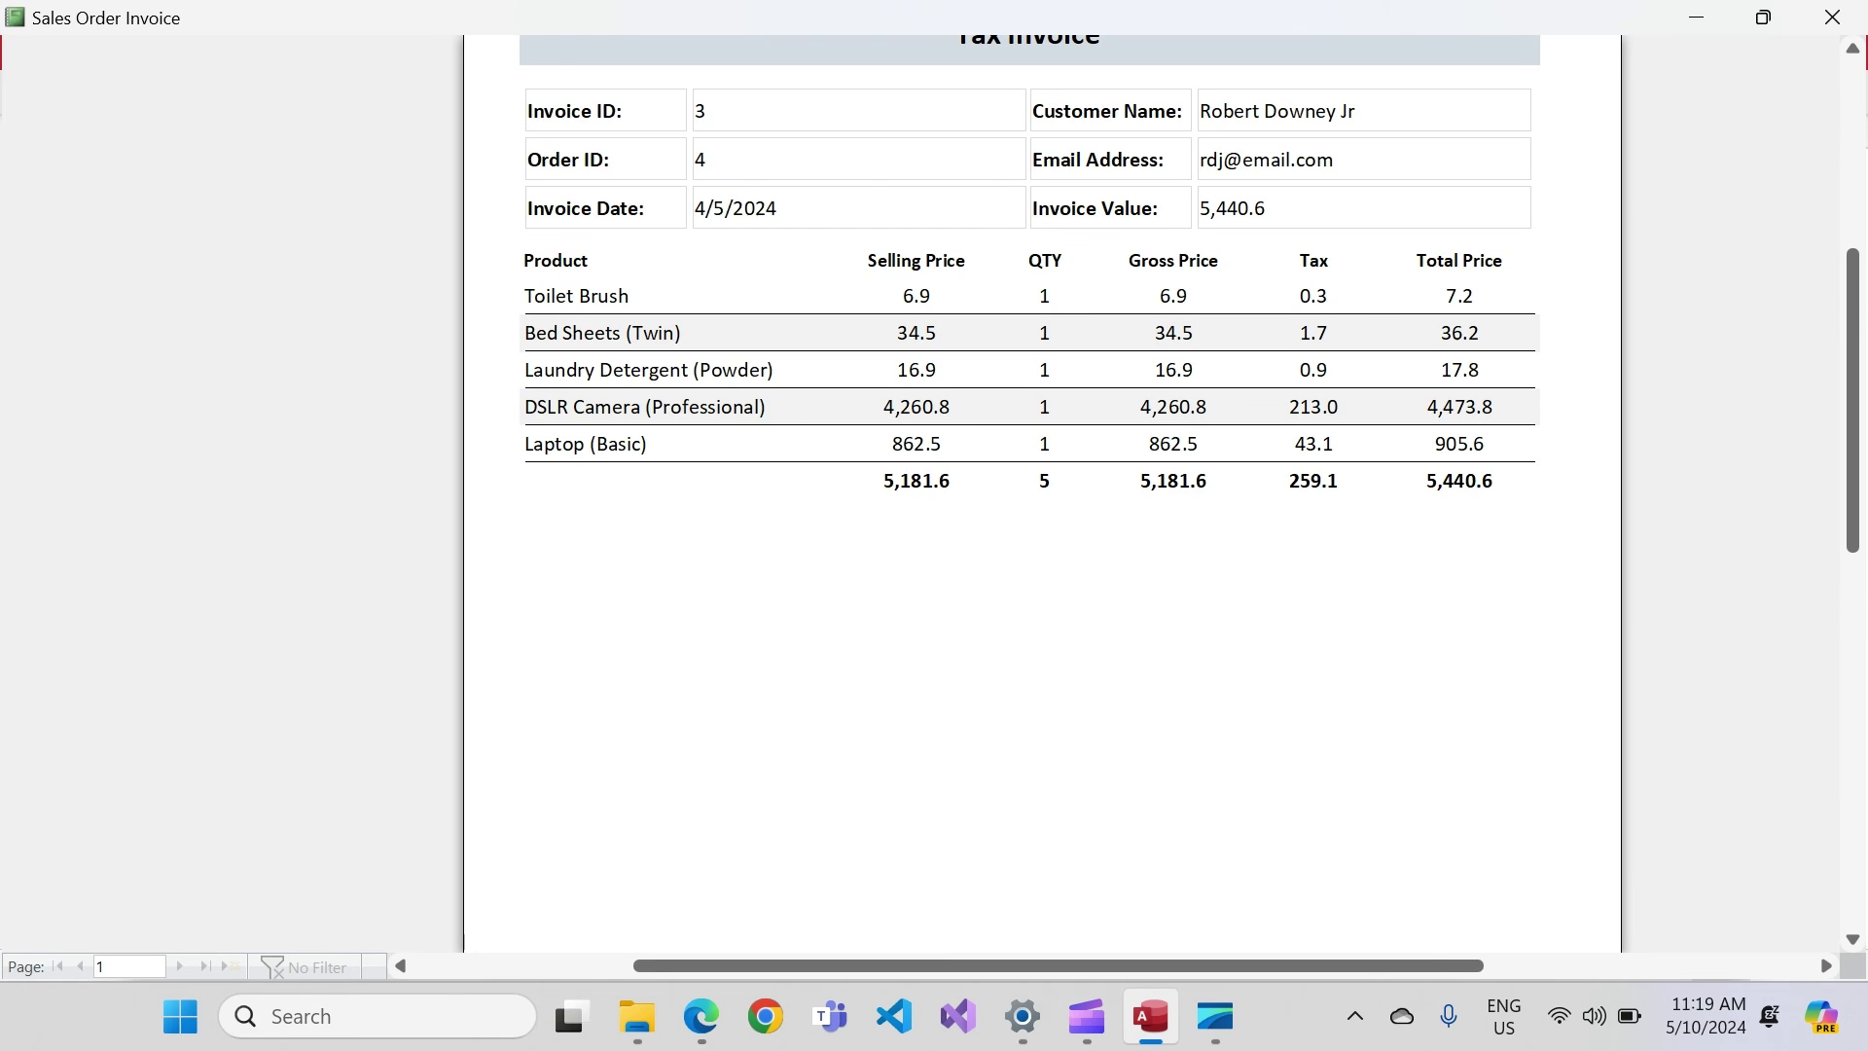
scroll(1029, 438, up, 1)
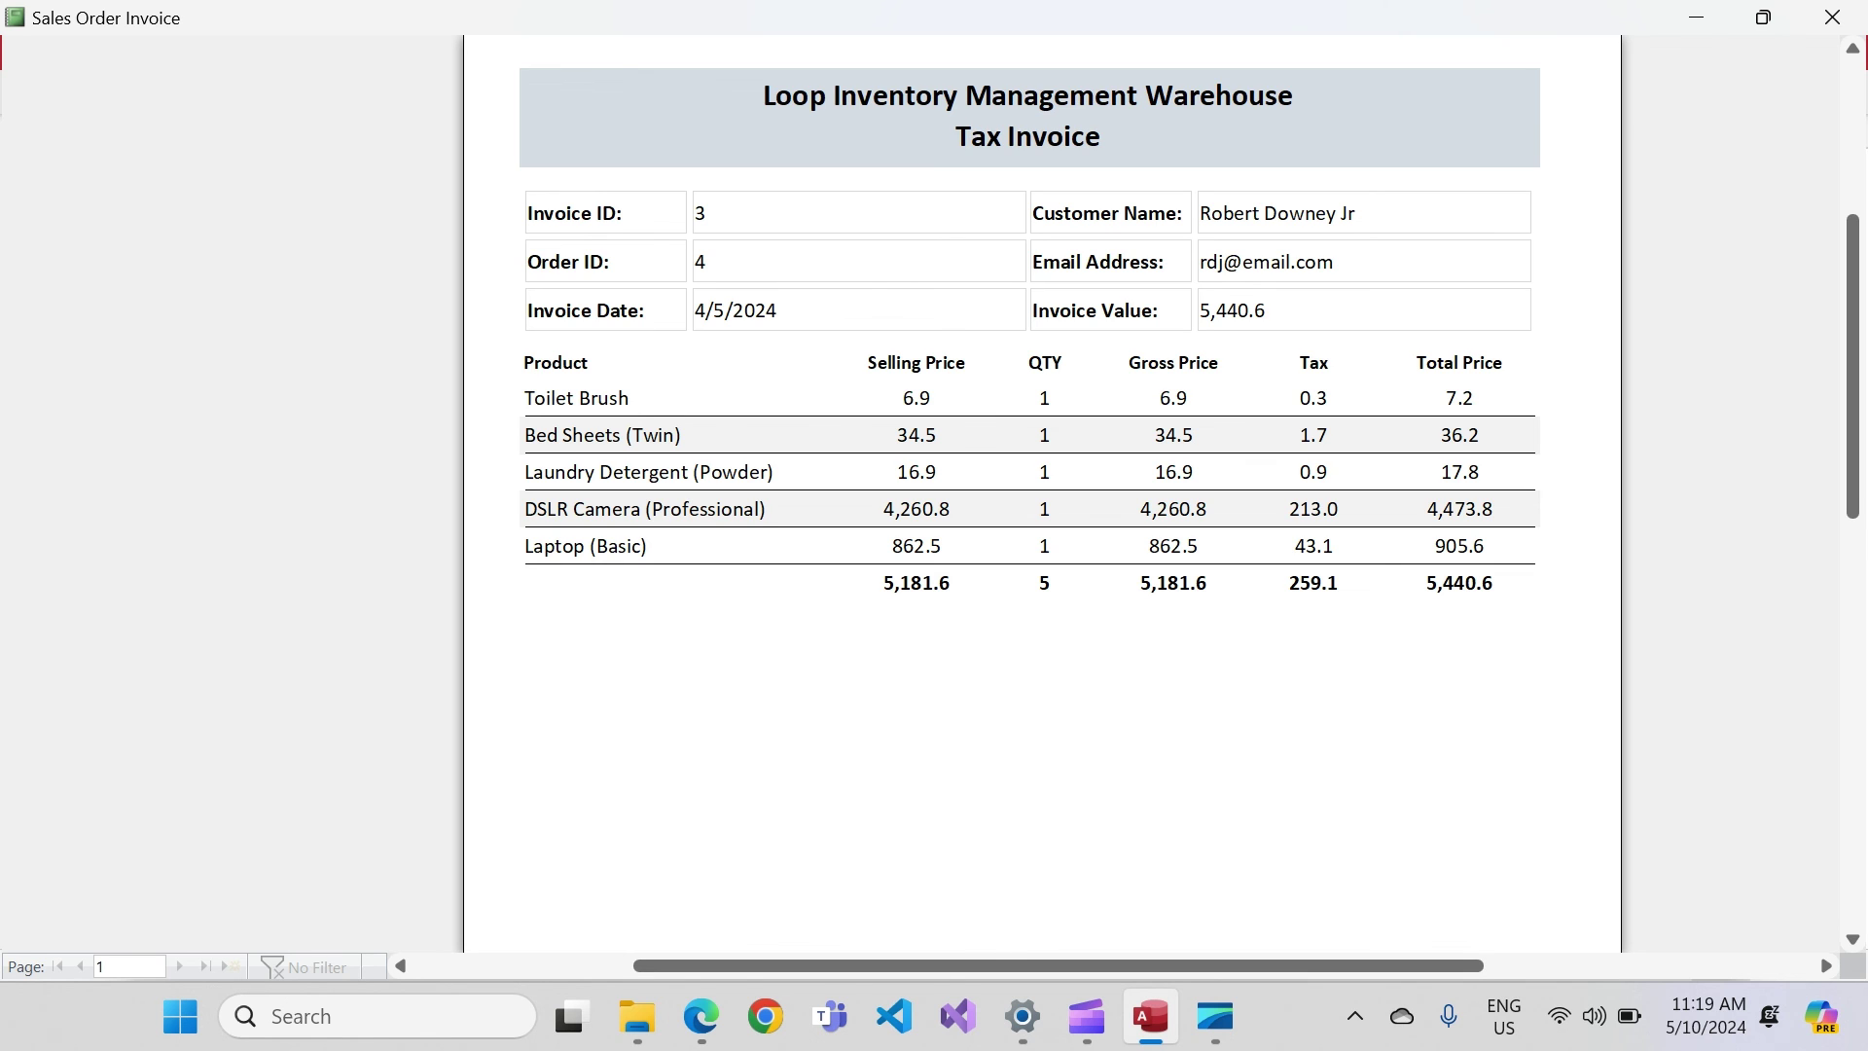
scroll(1029, 486, down, 7)
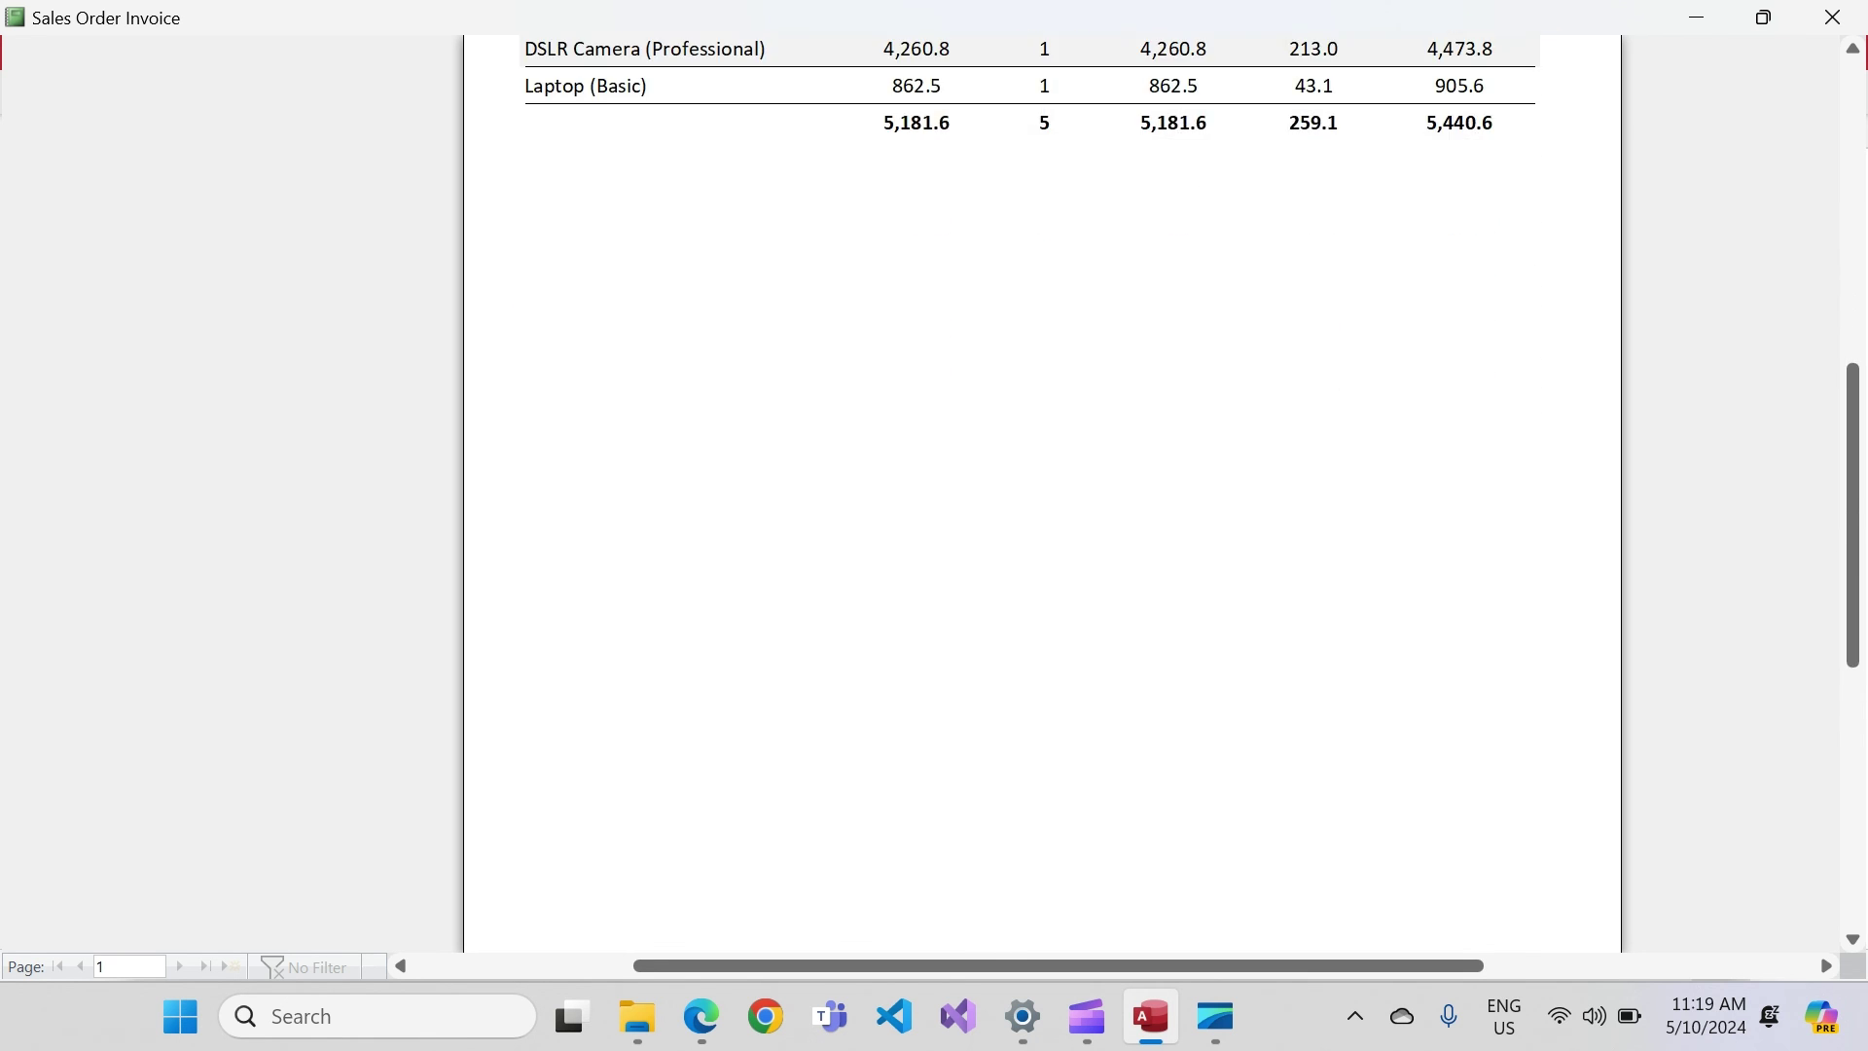
scroll(1042, 486, down, 1)
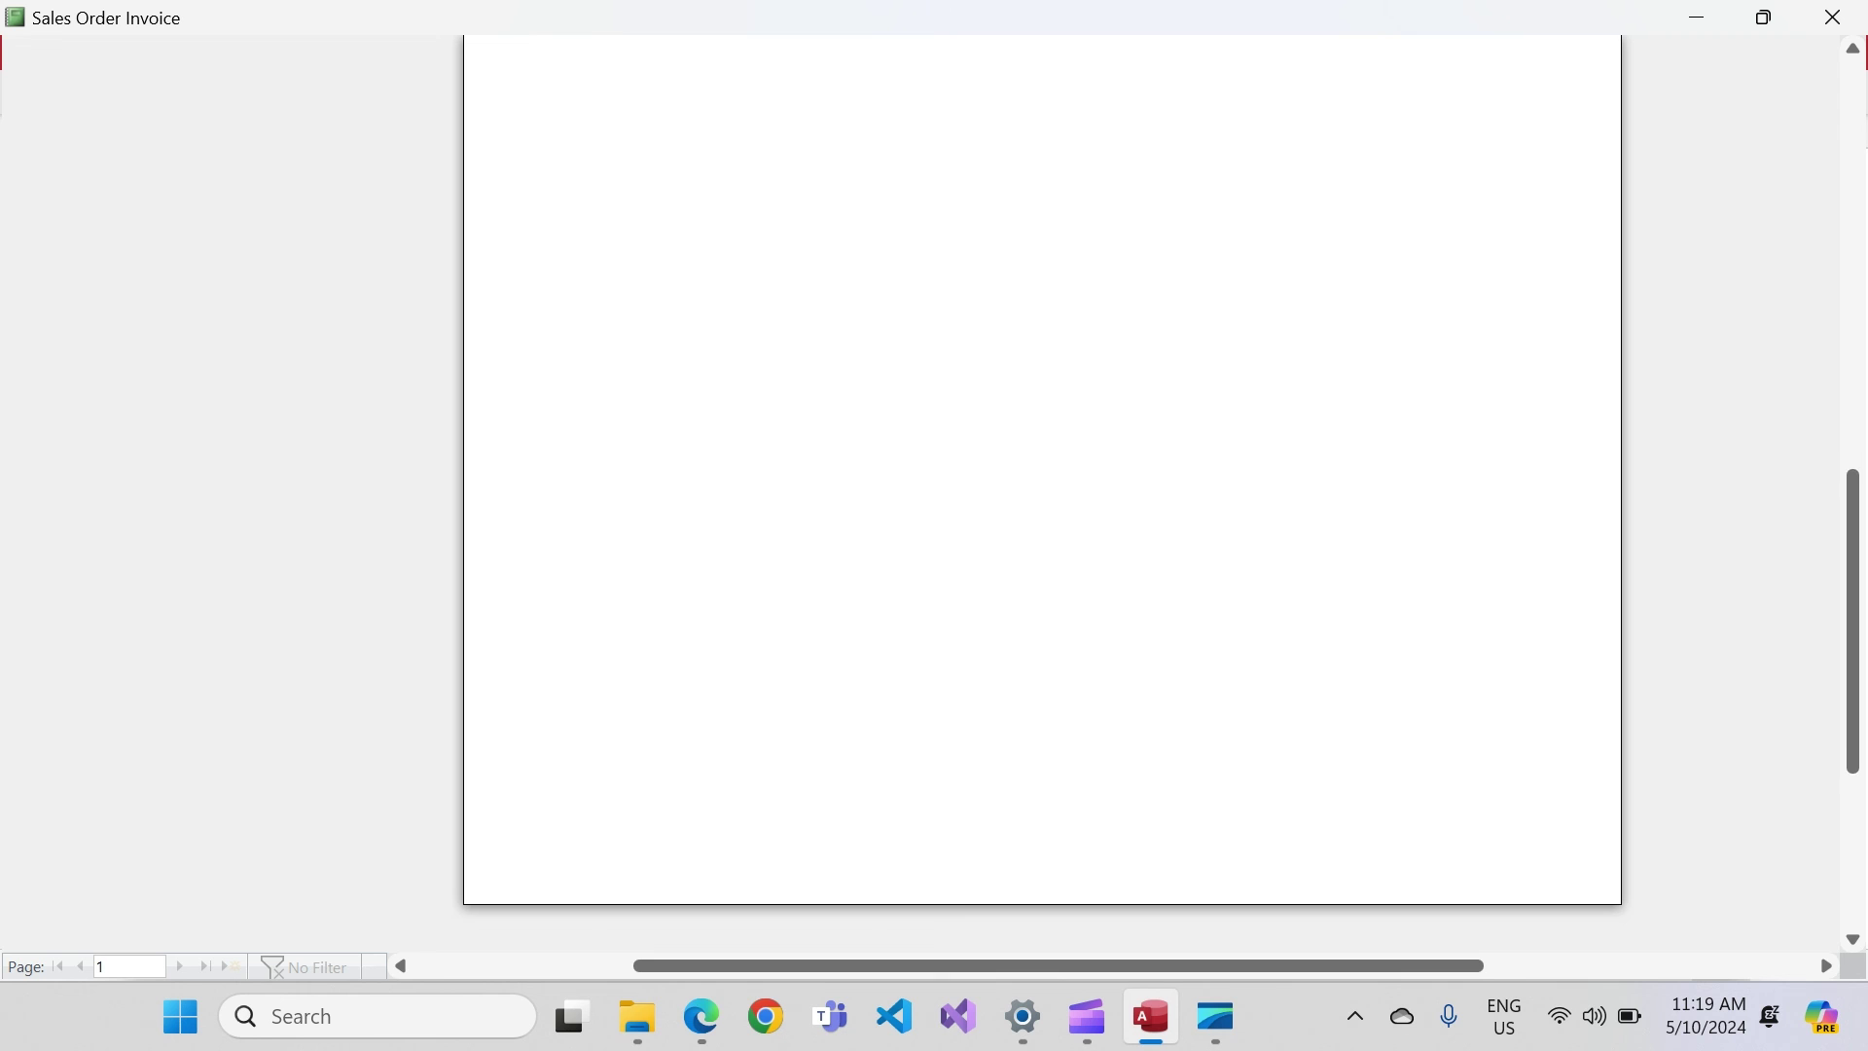
Step: Fit the previewed invoice to the whole page to check its overall layout, and close the preview
scroll(1029, 487, up, 8)
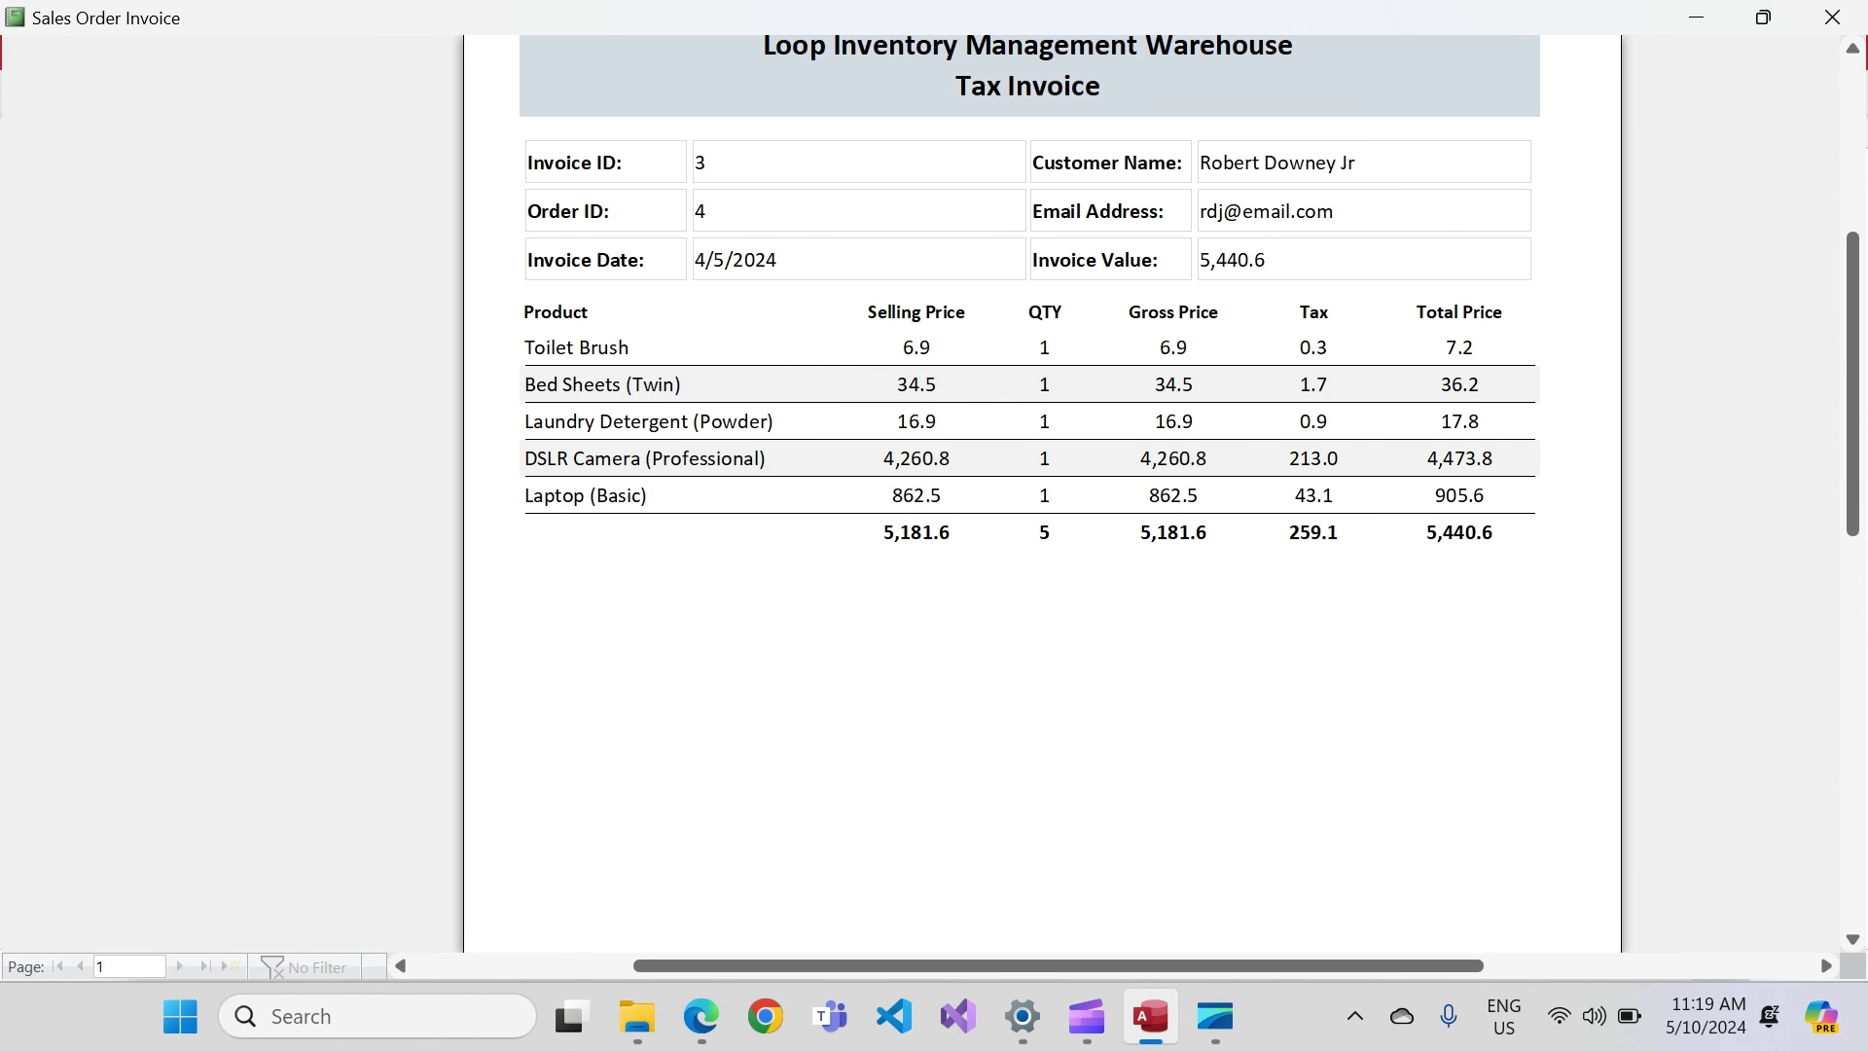
click(875, 389)
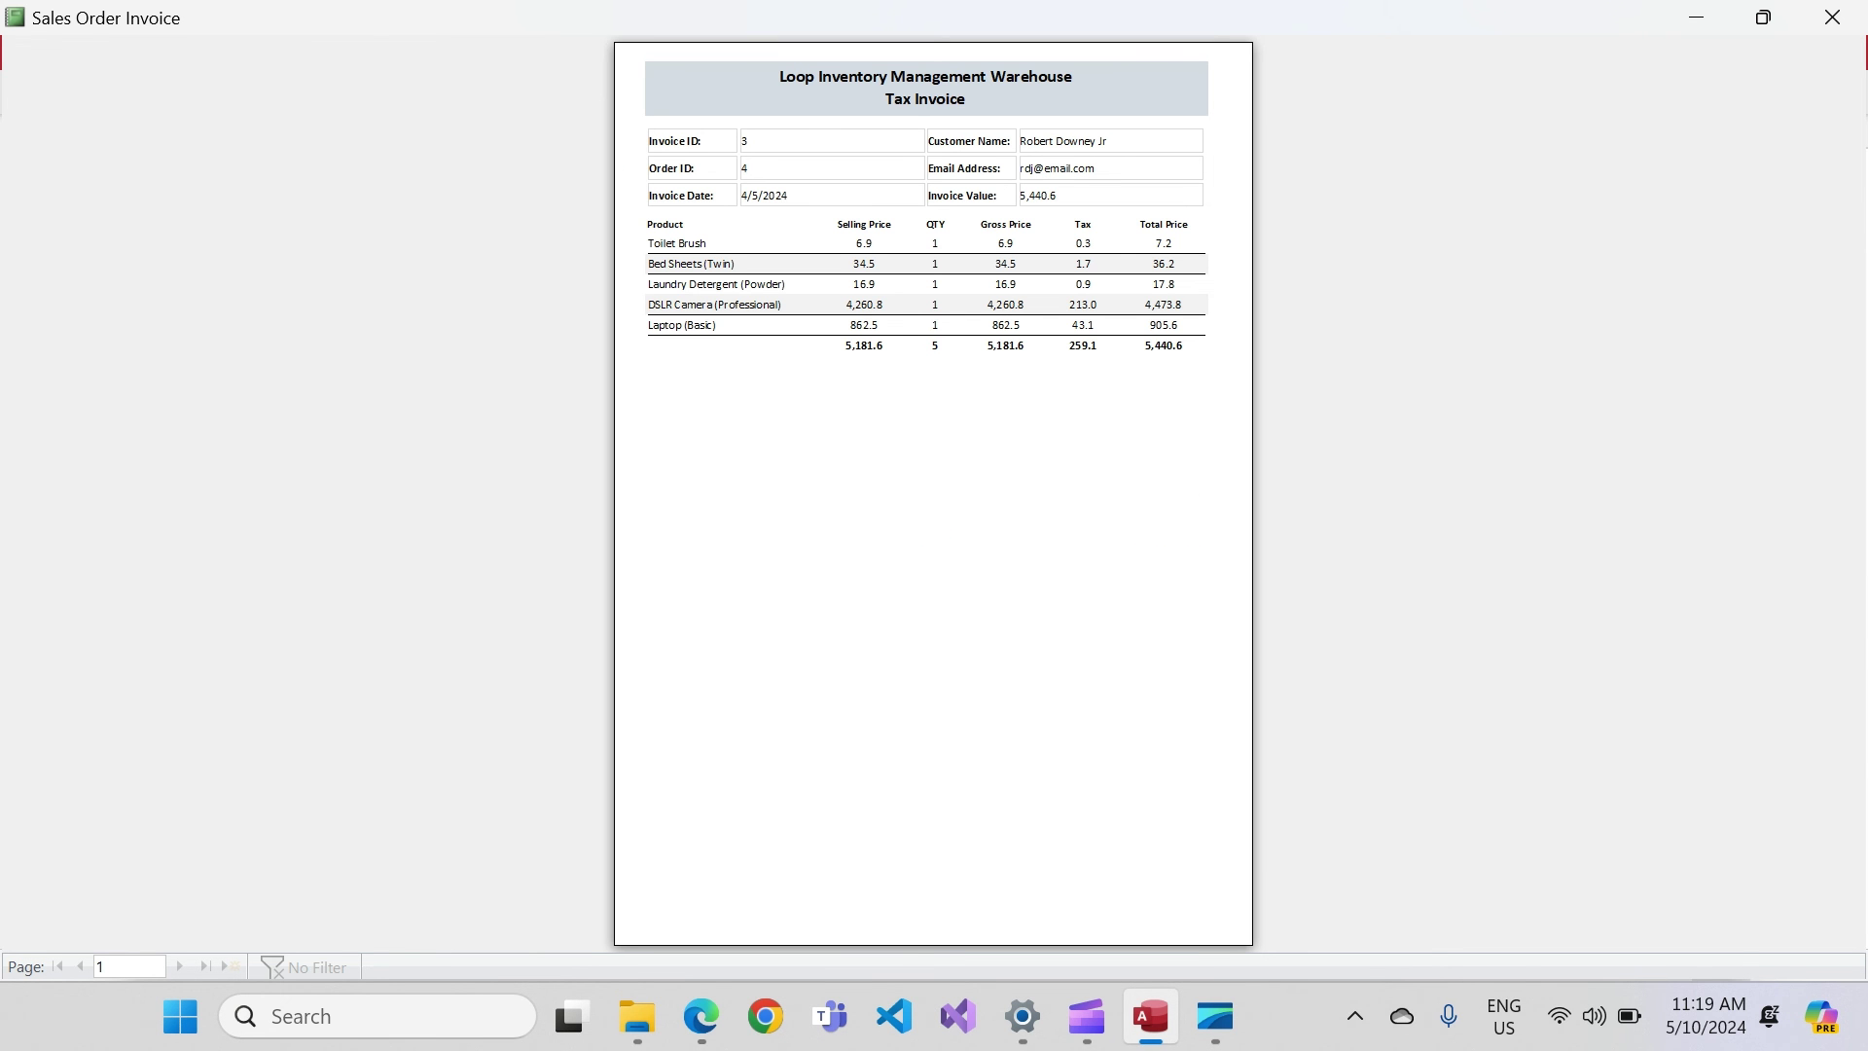
click(1833, 17)
Step: View the open order's invoice again and check the printer choice in its Print dialog without printing
click(1329, 82)
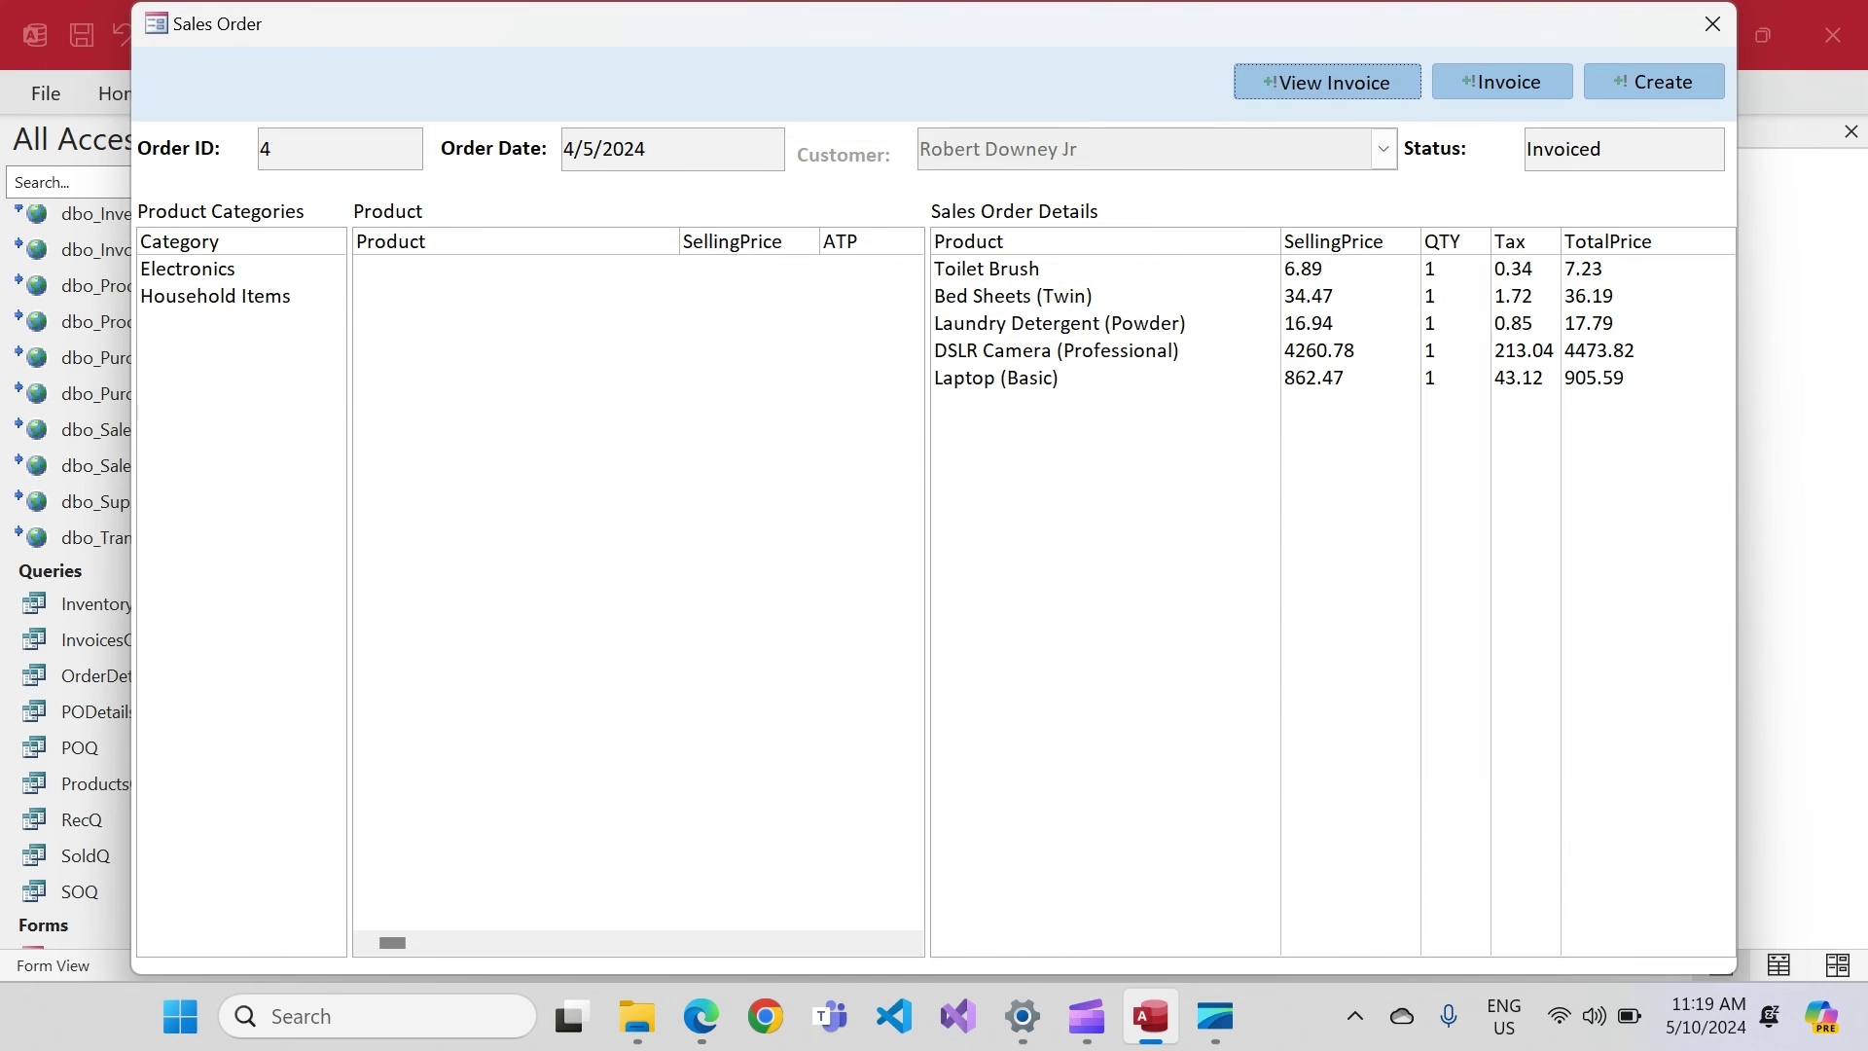
click(1350, 140)
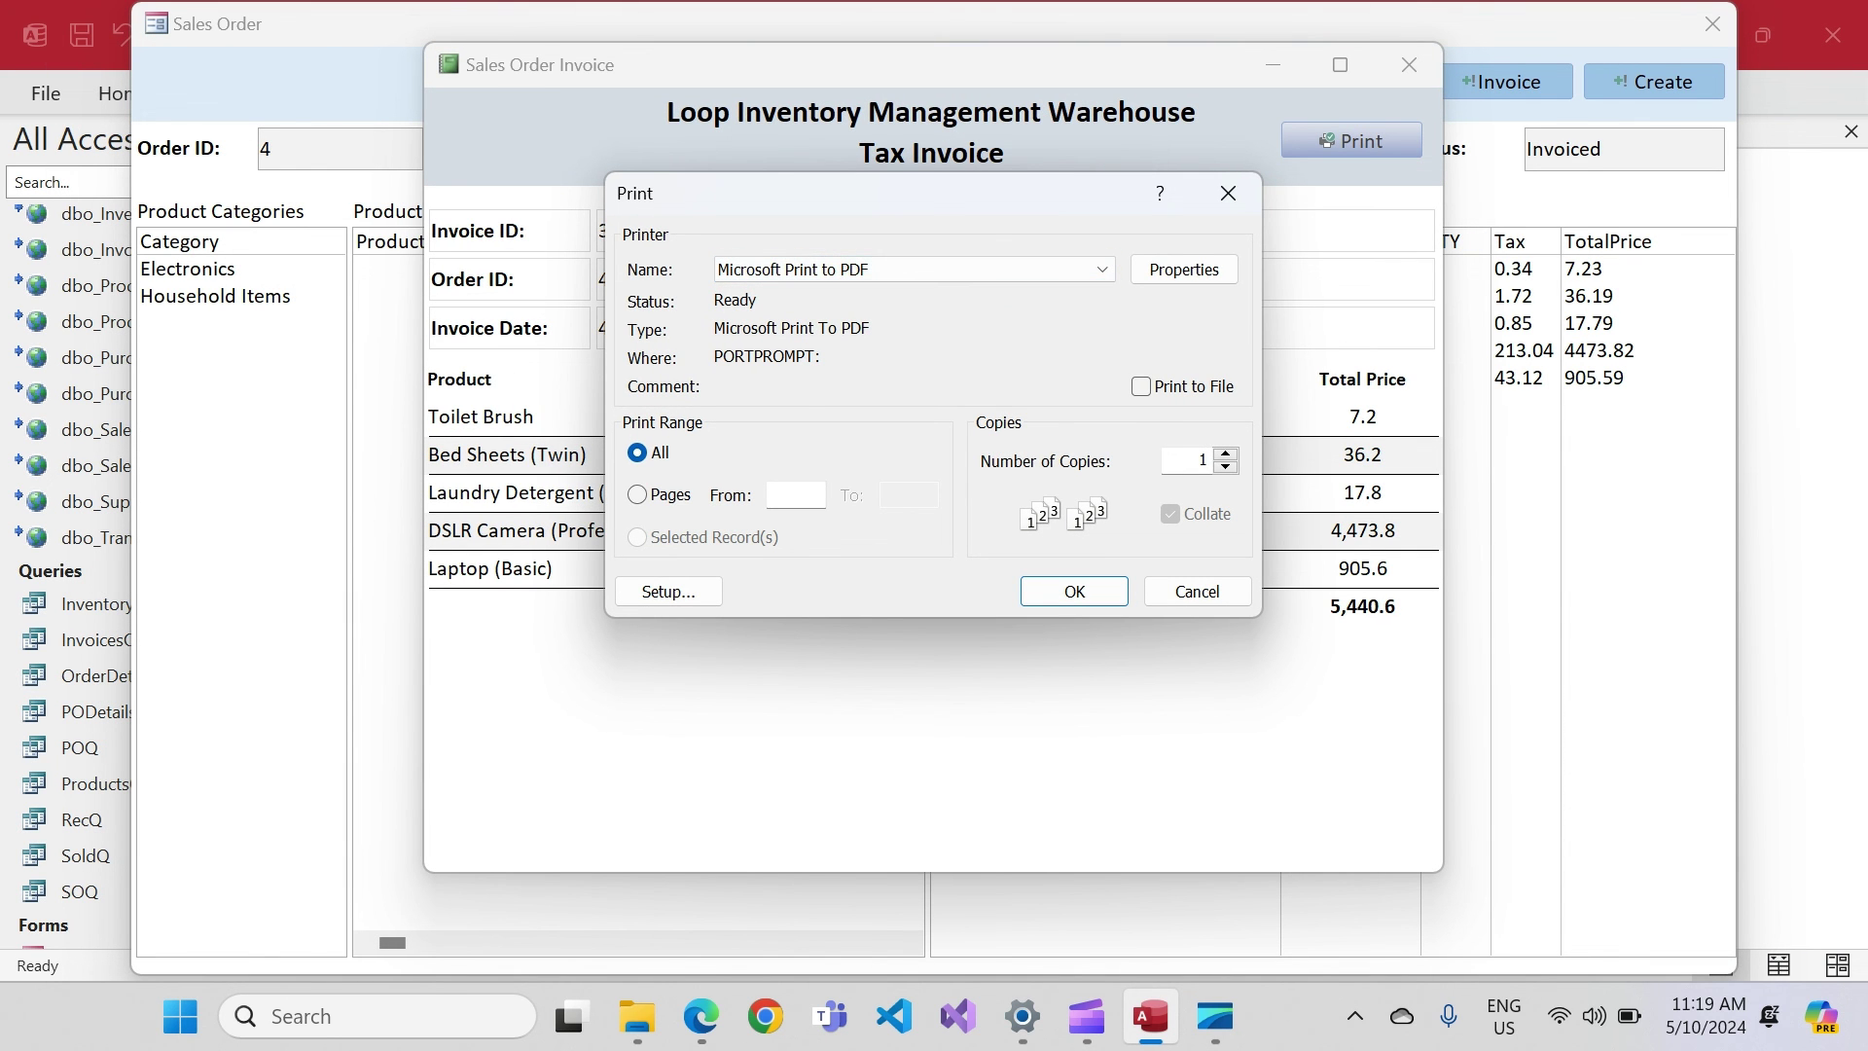
click(1102, 270)
click(915, 291)
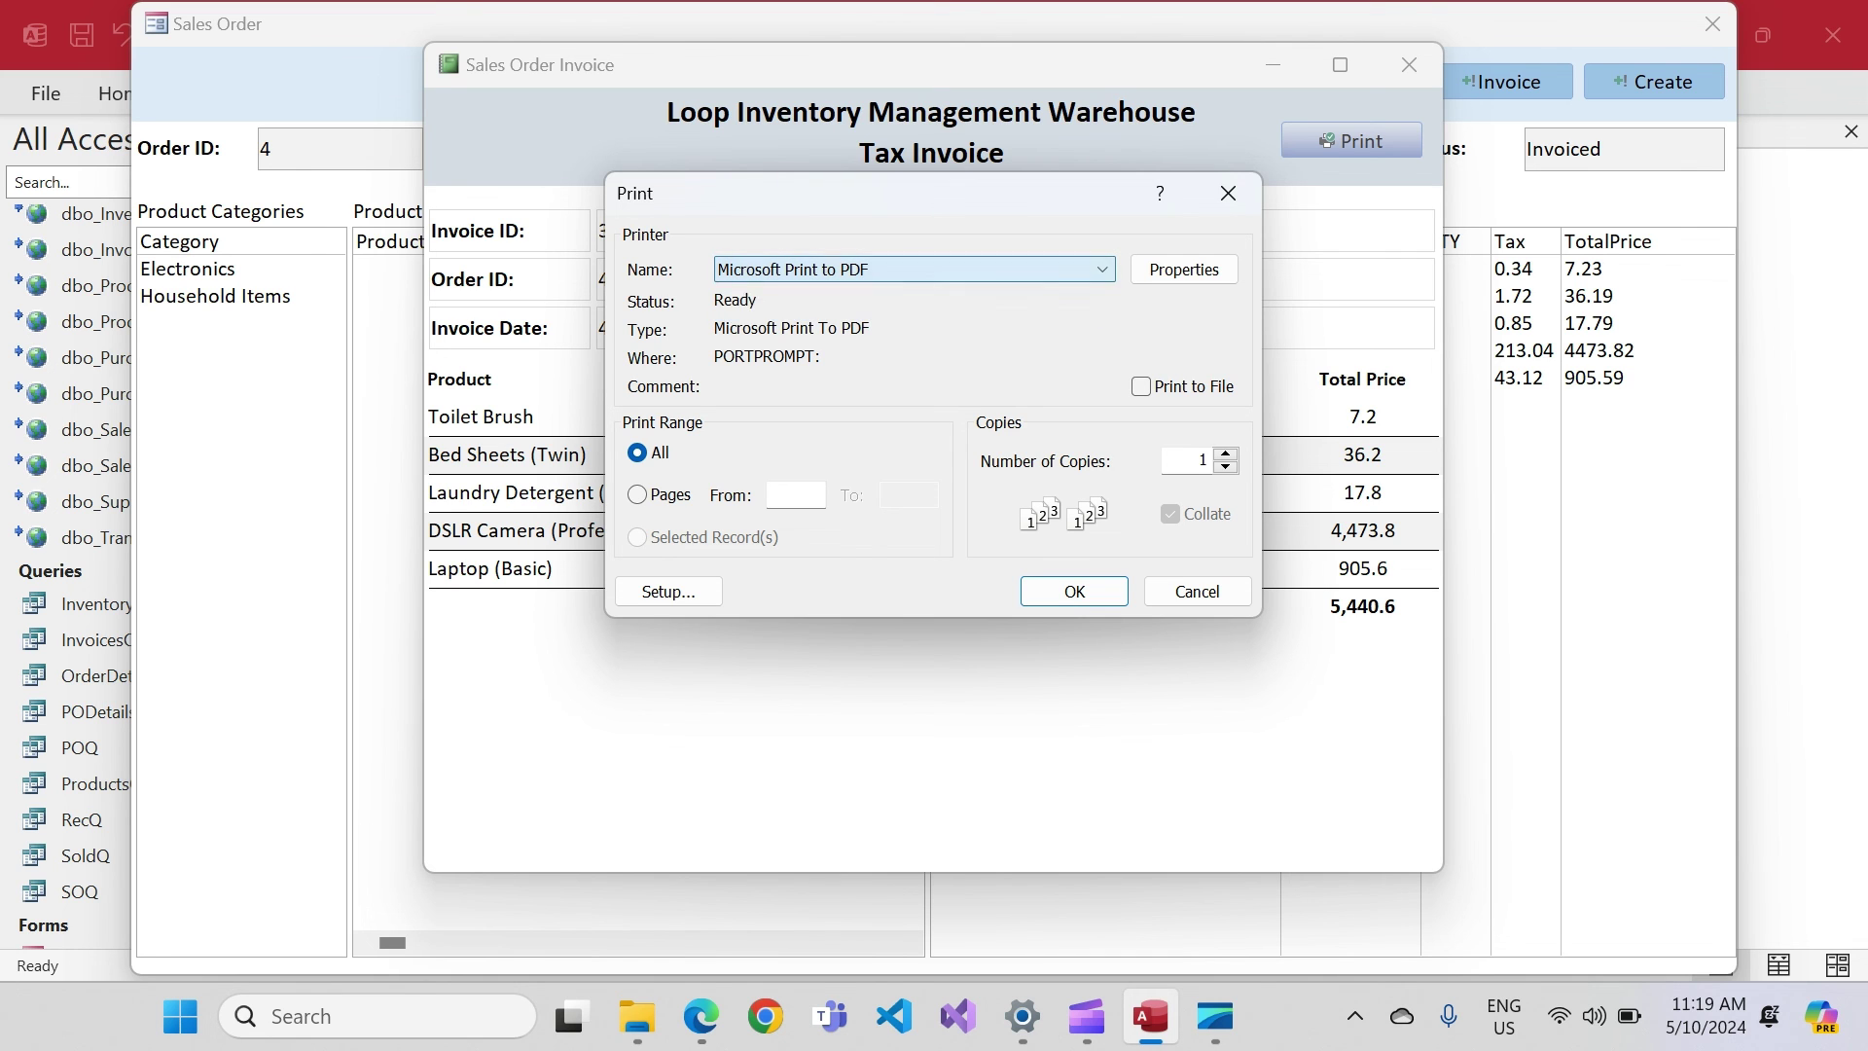
click(1197, 591)
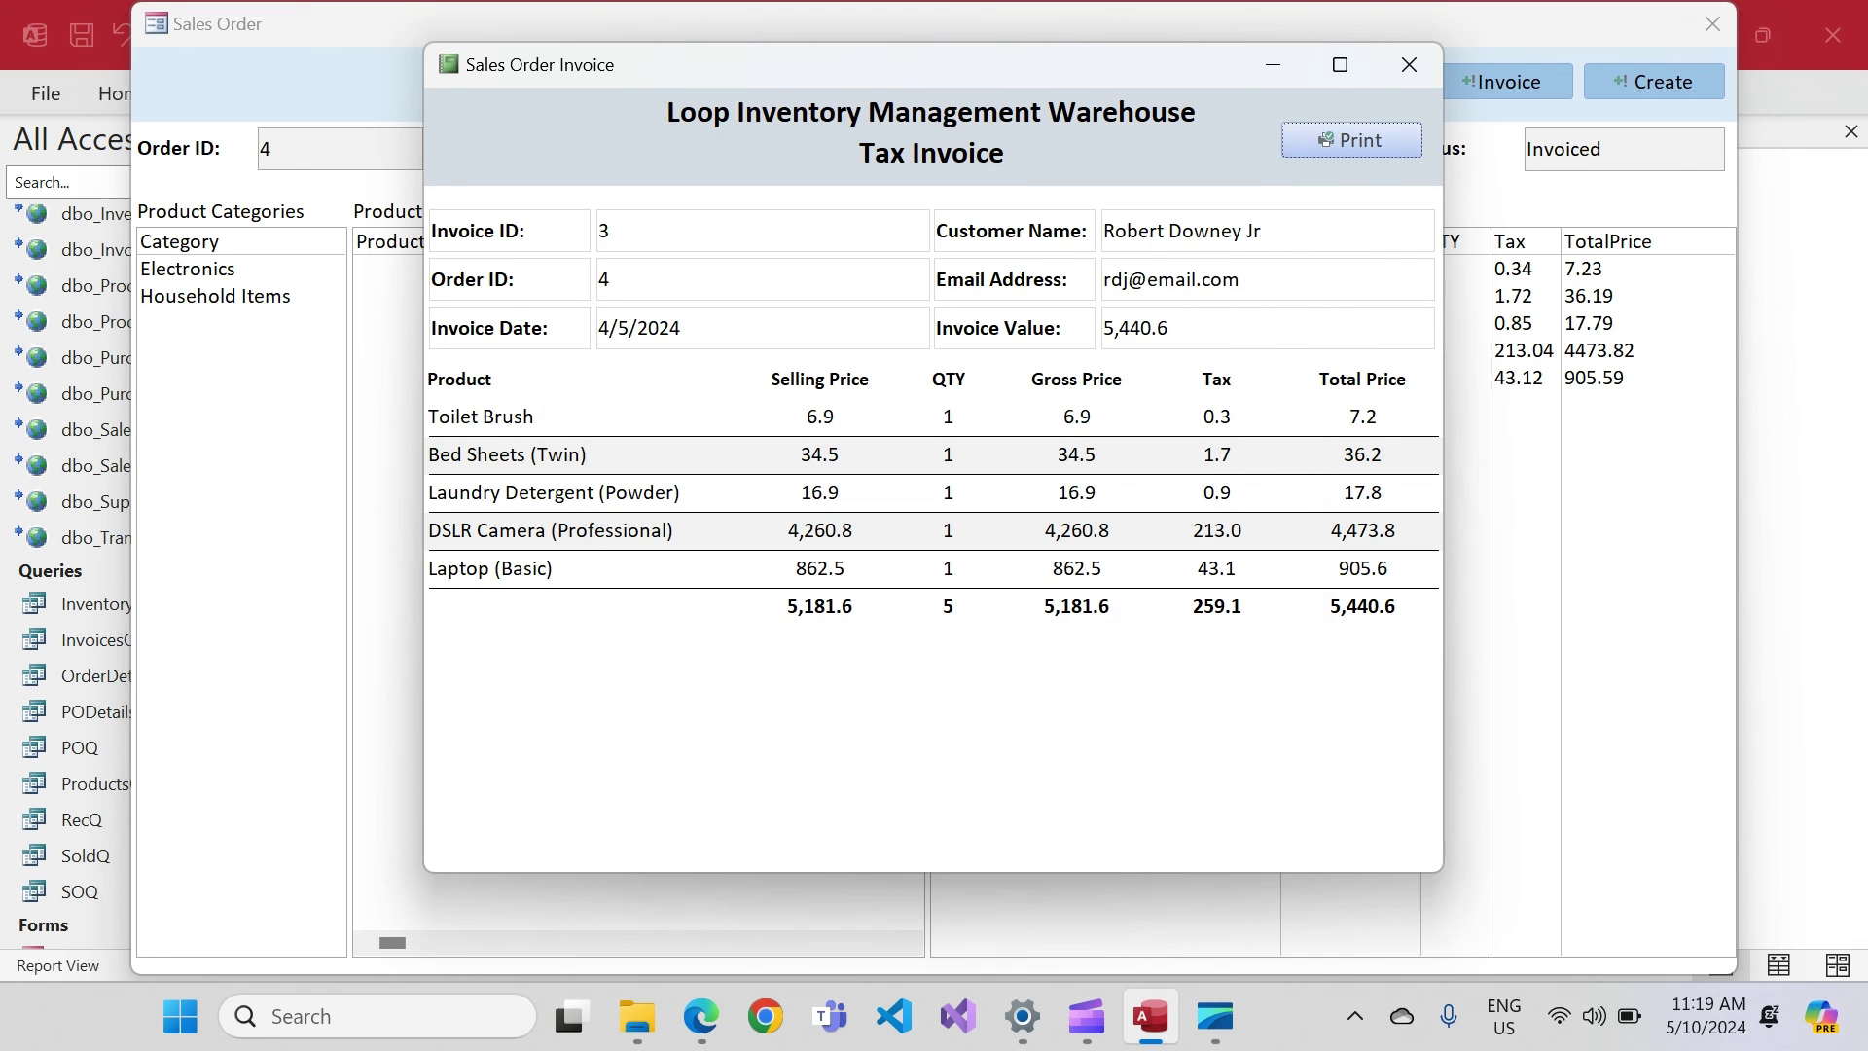
drag(1083, 63, 1016, 153)
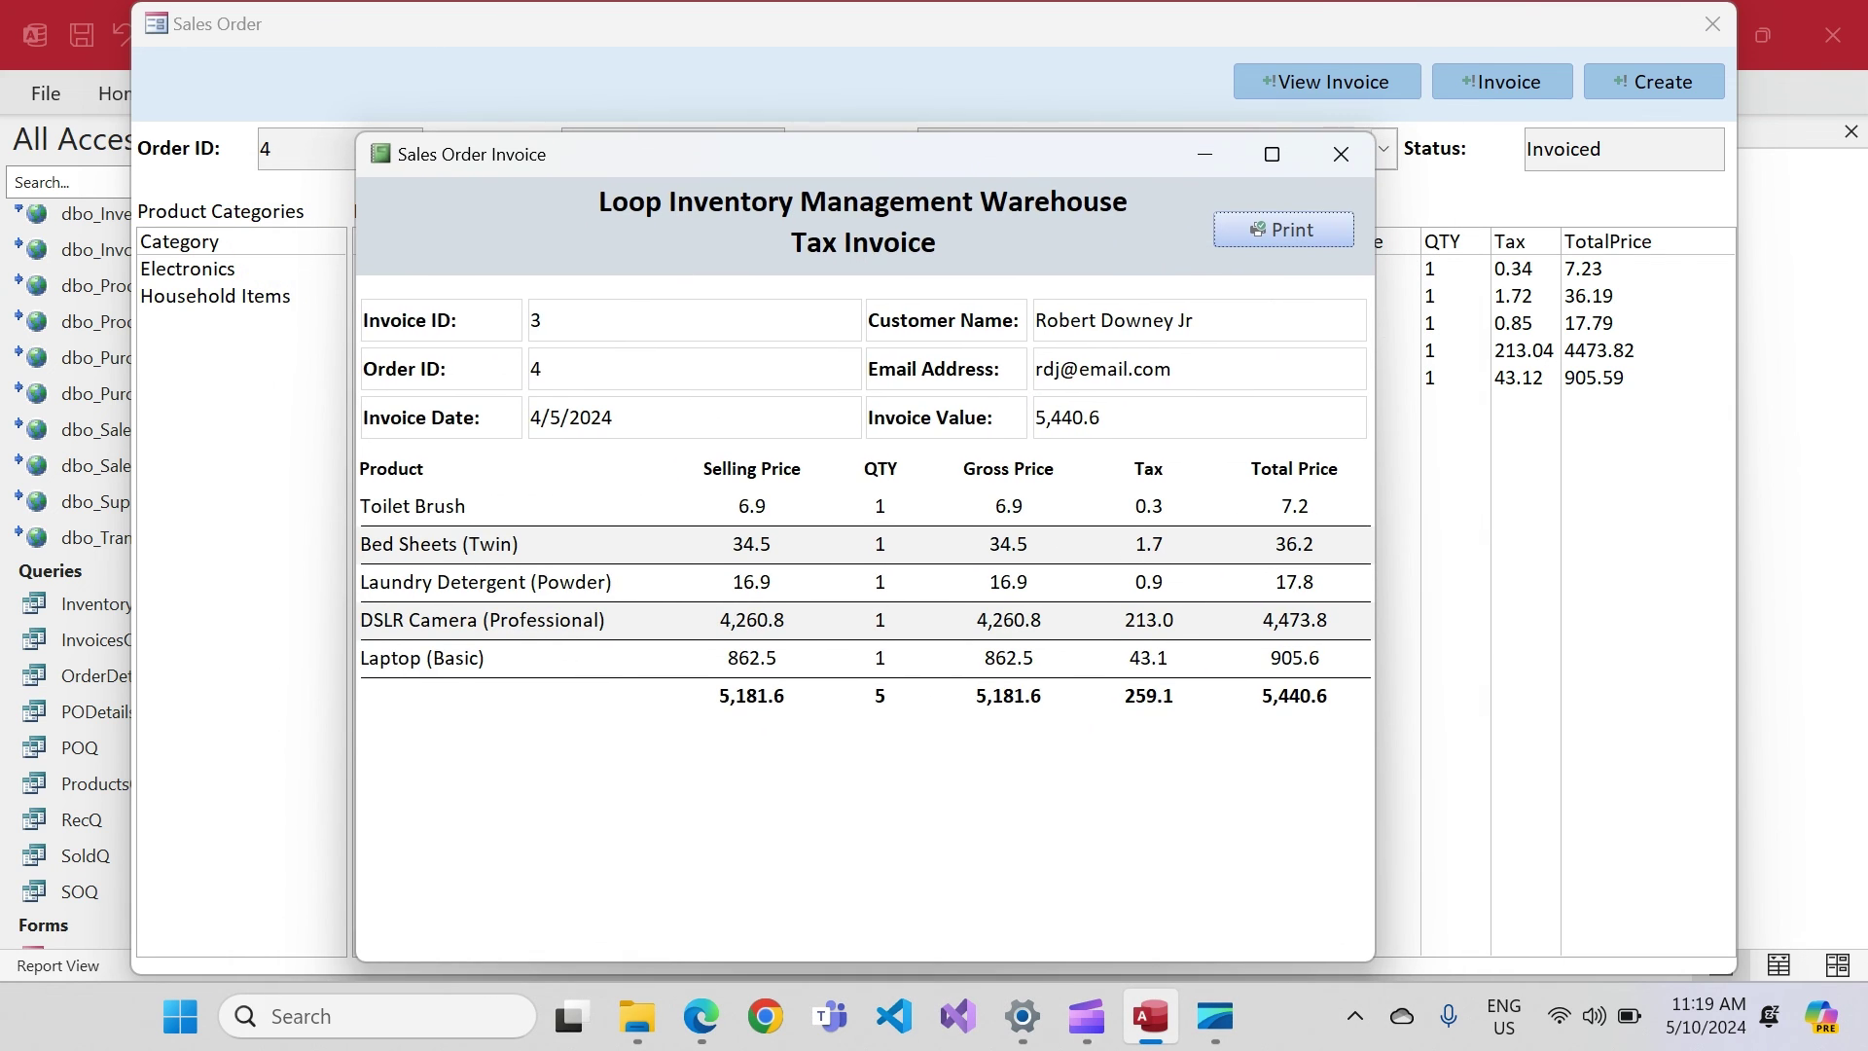